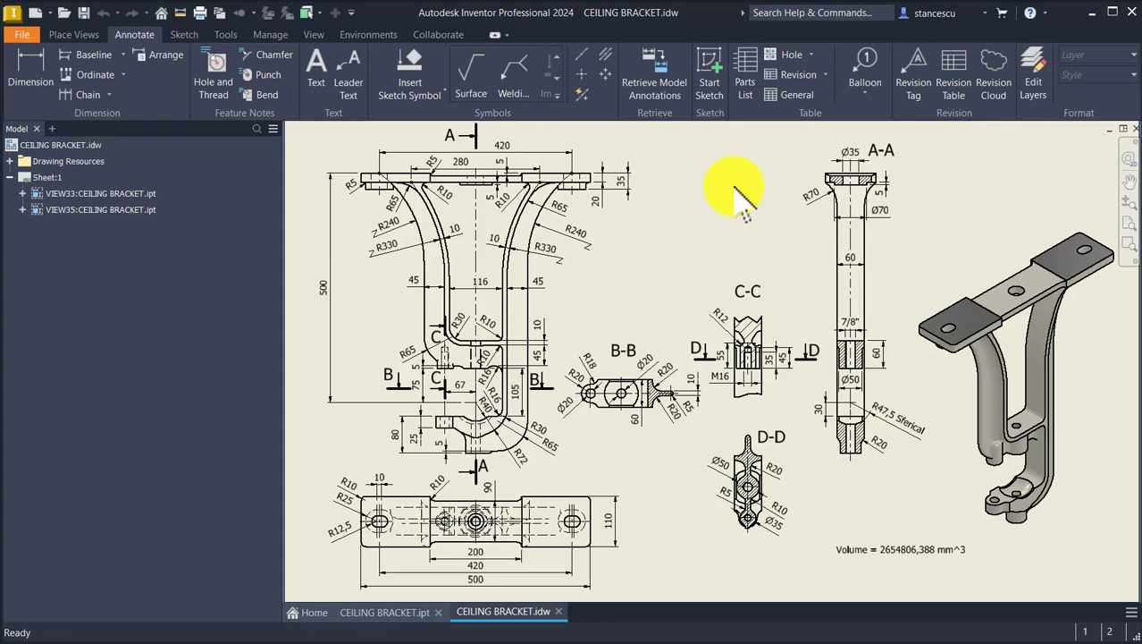
- Create a new part from the metric Standard (mm).ipt template and start a 2D sketch on the YZ plane
{"action": "left_click", "coordinate": [711, 174]}
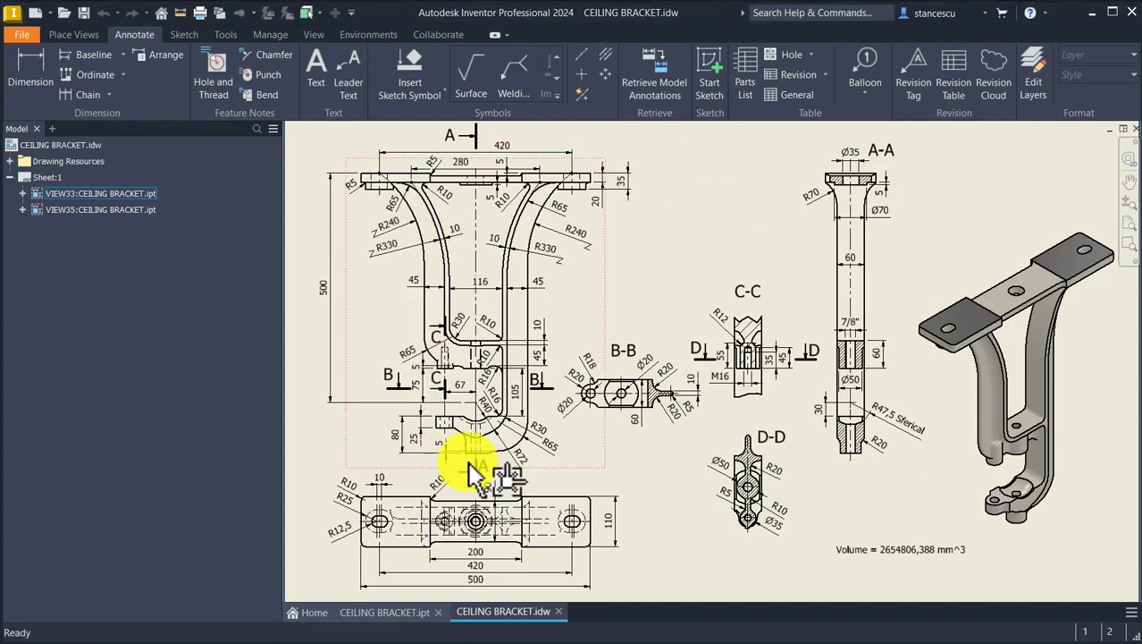
{"action": "left_click", "coordinate": [32, 13]}
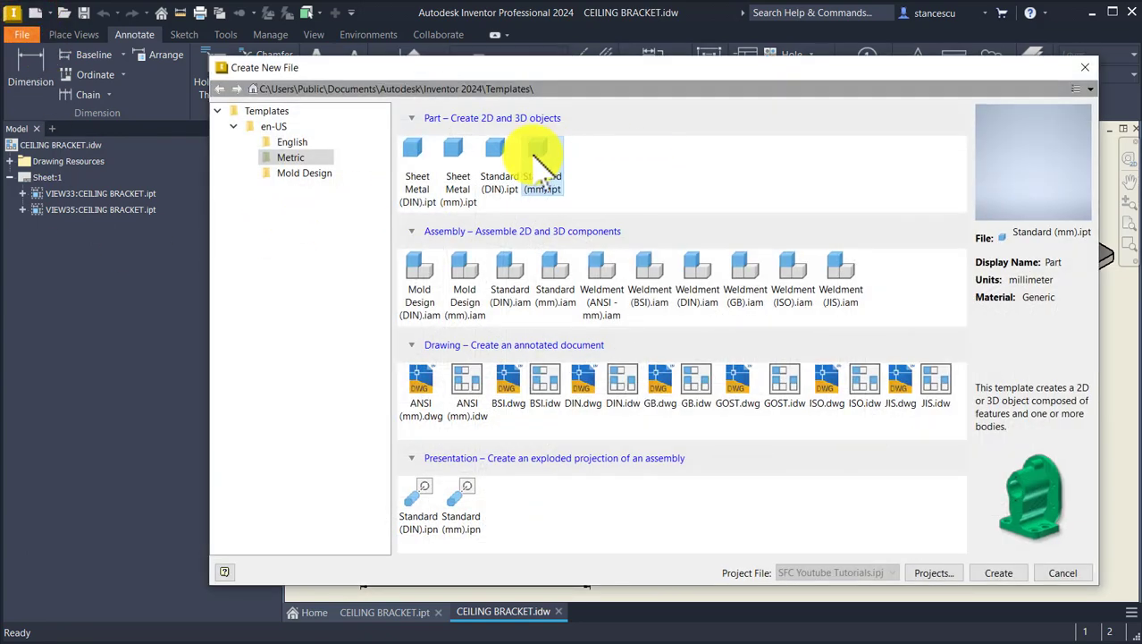
{"action": "double_click", "coordinate": [535, 154]}
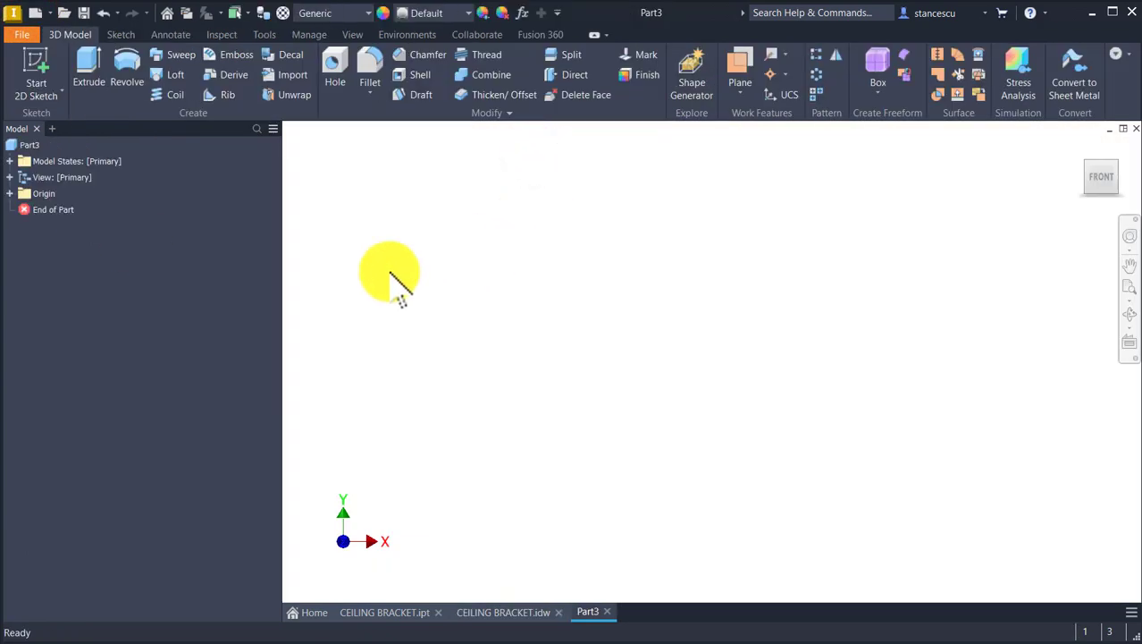
{"action": "left_click", "coordinate": [29, 72]}
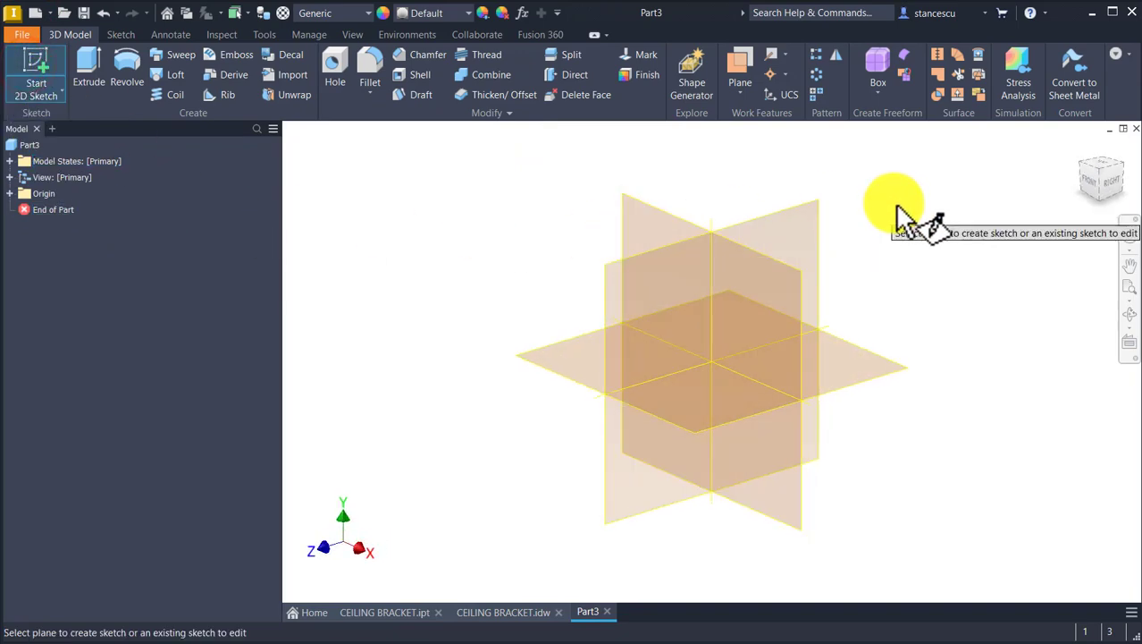
{"action": "left_click", "coordinate": [810, 204]}
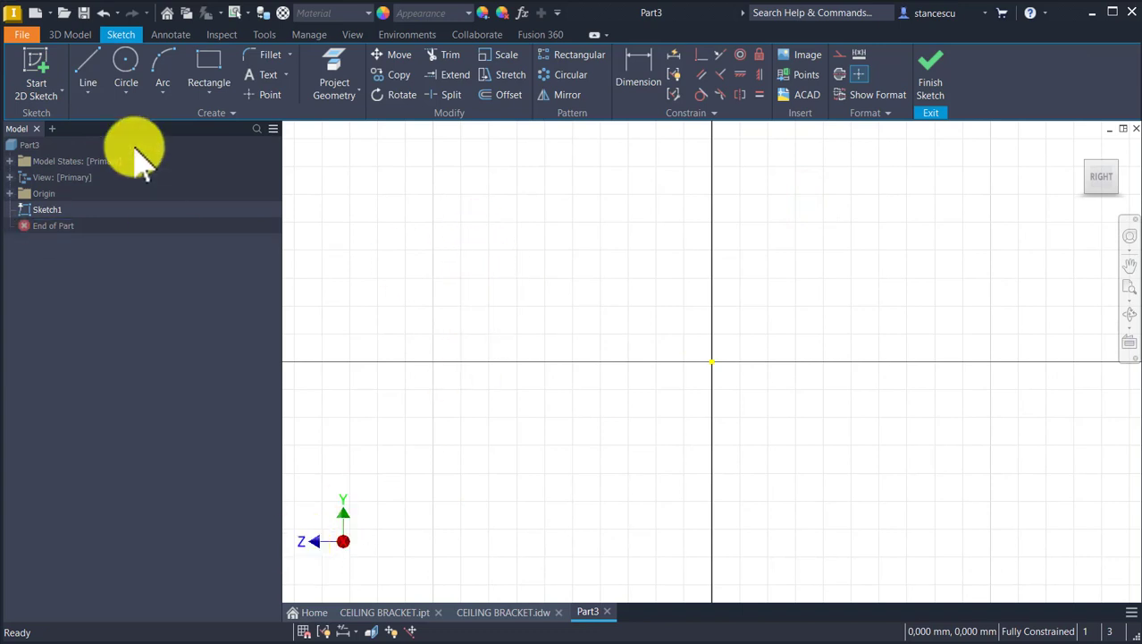
- Sketch a wide rectangle about 6 mm high below the origin and a narrower, shallower rectangle inside it along its upper edge
{"action": "left_click", "coordinate": [215, 63]}
{"action": "left_click", "coordinate": [477, 397]}
{"action": "left_click", "coordinate": [946, 476]}
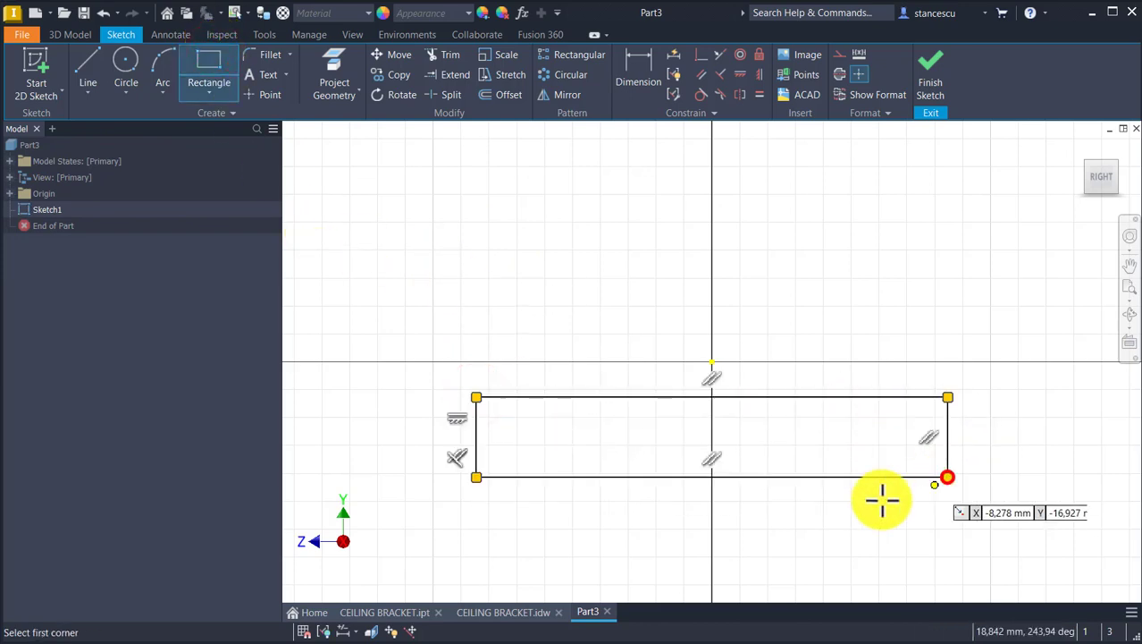
{"action": "left_click", "coordinate": [599, 394]}
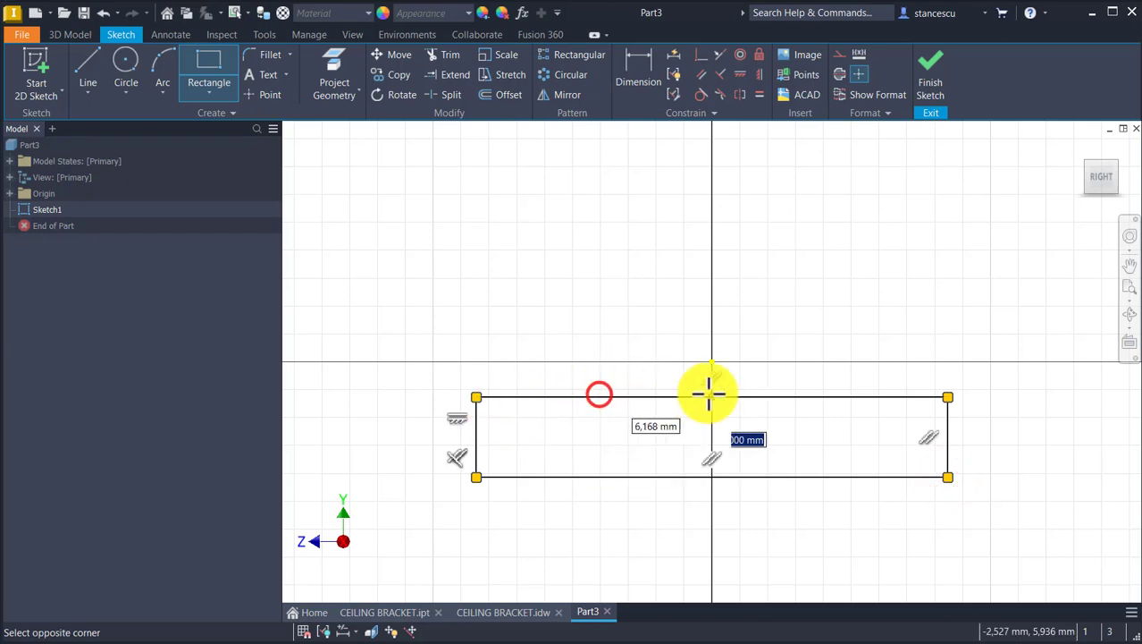
{"action": "left_click", "coordinate": [843, 428]}
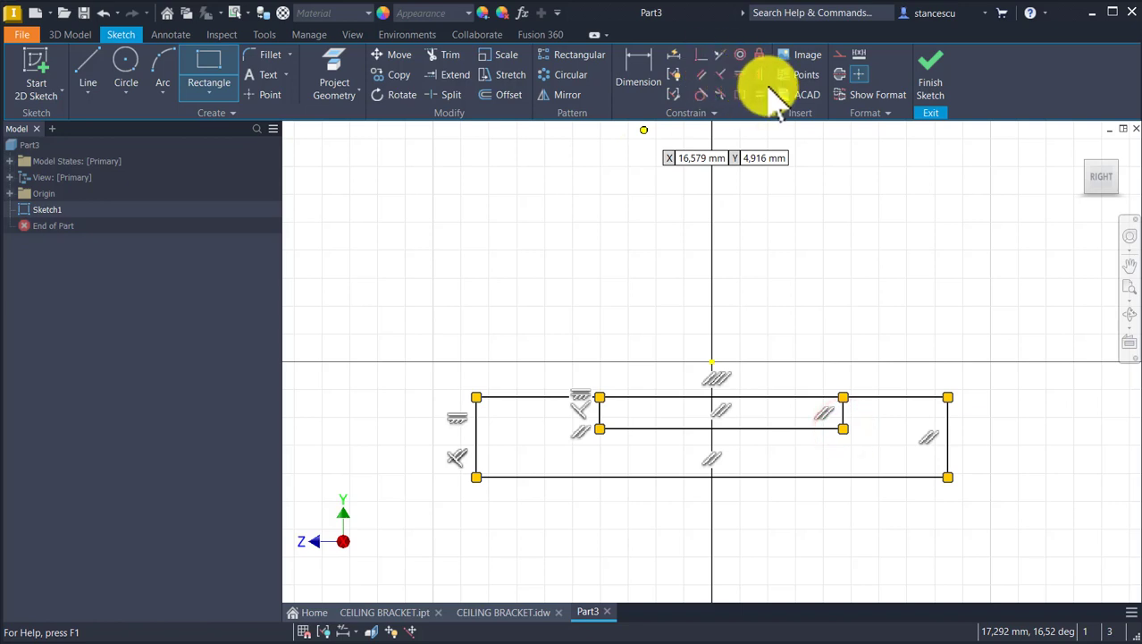
- Centre both rectangles on the origin by applying Horizontal constraints between the inner lower edge's midpoint, the outer upper edge's midpoint and the origin
{"action": "left_click", "coordinate": [742, 77]}
{"action": "left_click", "coordinate": [724, 430]}
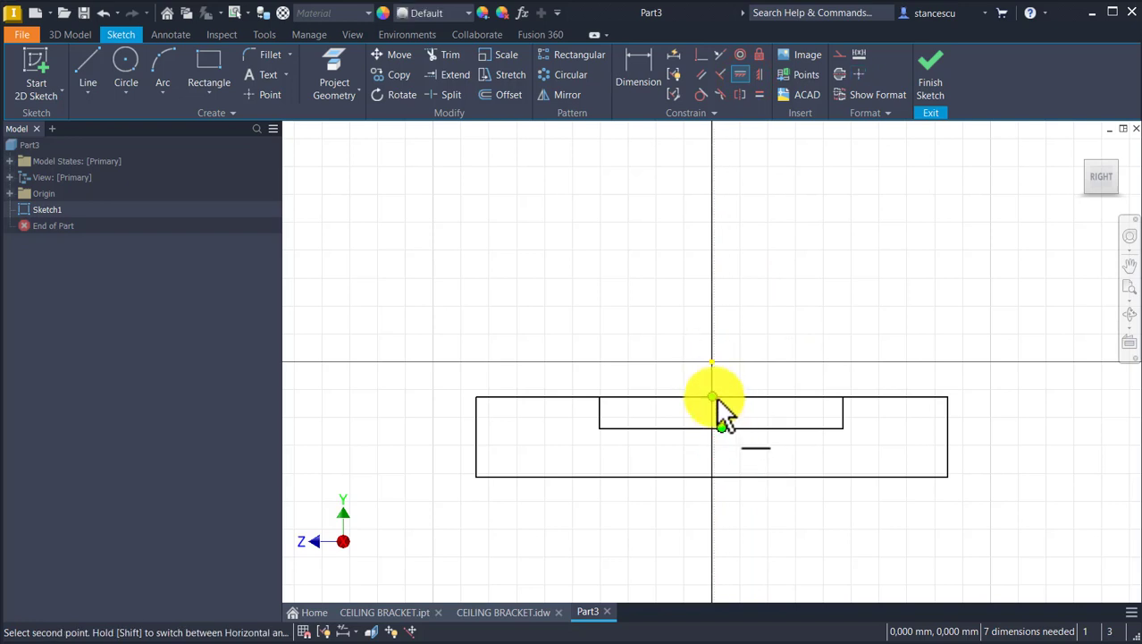
{"action": "left_click", "coordinate": [716, 396]}
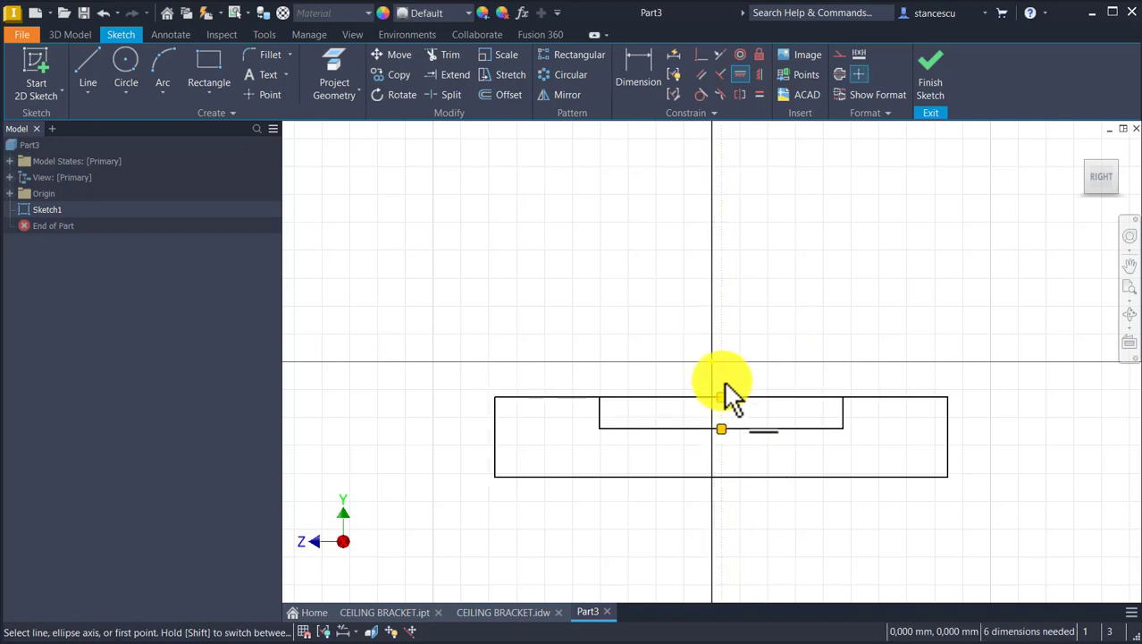
{"action": "left_click", "coordinate": [723, 396]}
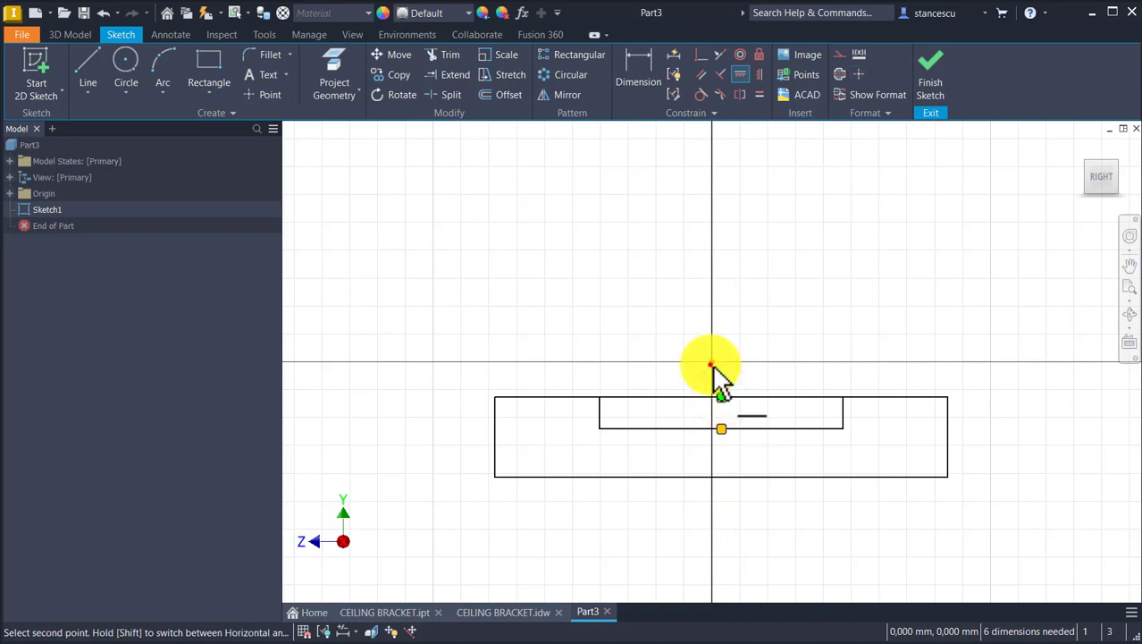
{"action": "left_click", "coordinate": [711, 364]}
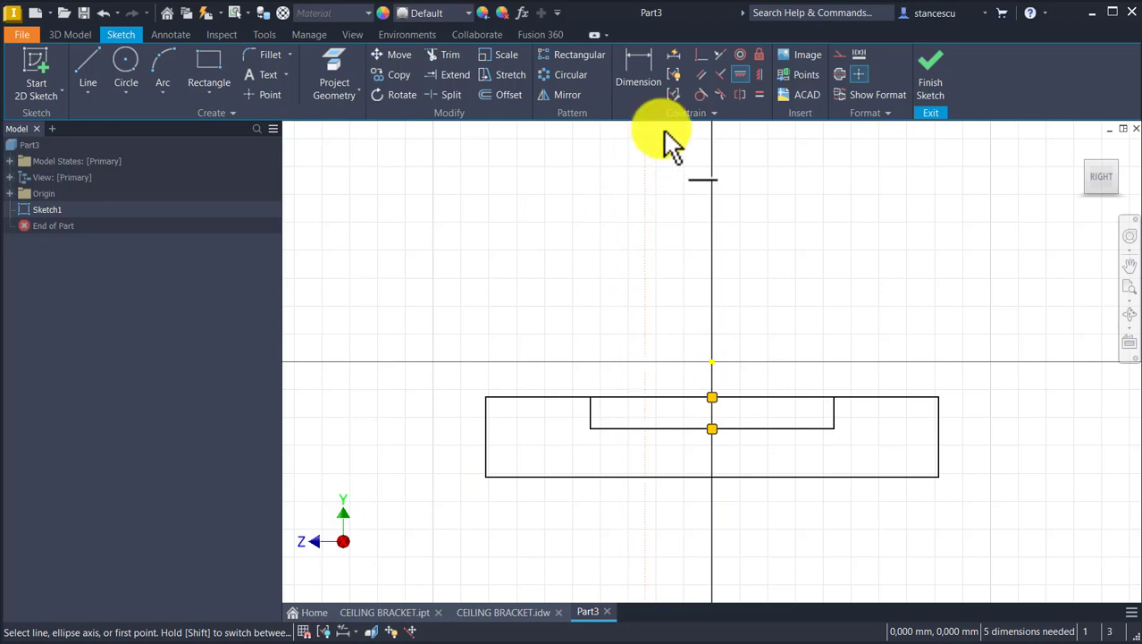
- Make the midpoint of the outer rectangle's upper edge coincident with the sketch origin
{"action": "left_click", "coordinate": [700, 55]}
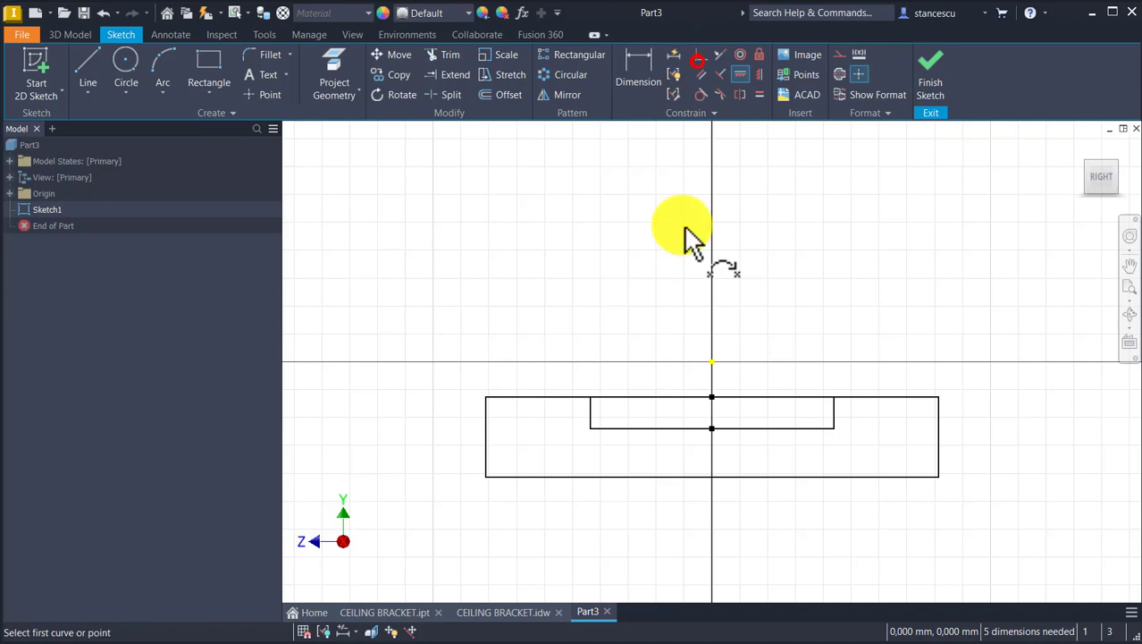
{"action": "left_click", "coordinate": [711, 398]}
{"action": "left_click", "coordinate": [712, 362]}
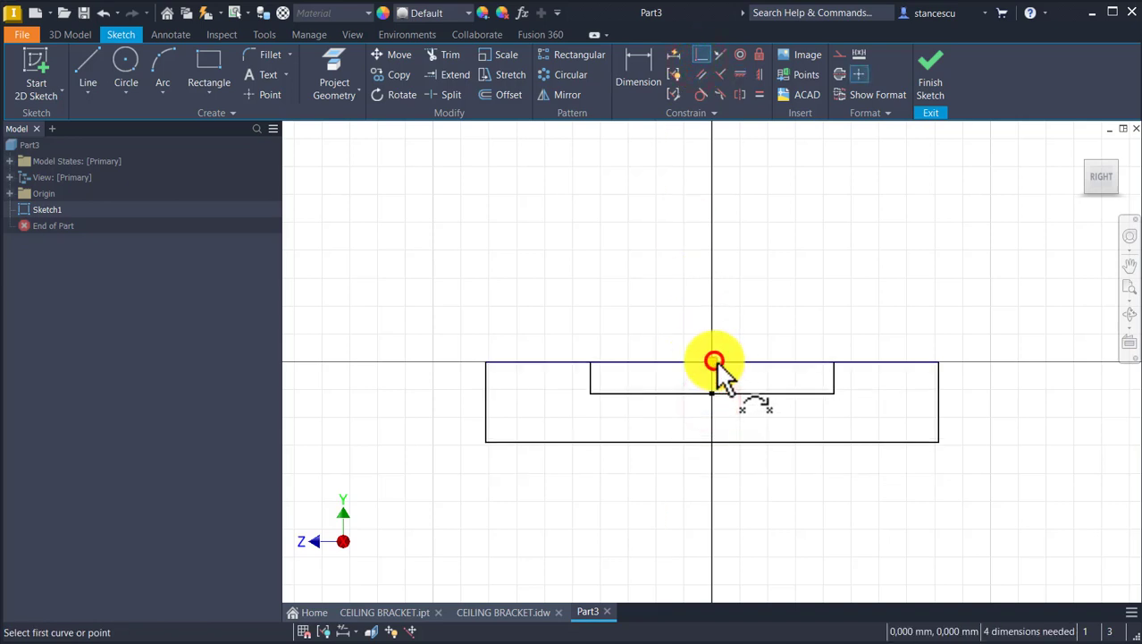
- Dimension the outer rectangle's height as 20 mm and the inner rectangle's depth from the shared upper edge as 5 mm
{"action": "left_click", "coordinate": [640, 79]}
{"action": "left_click", "coordinate": [940, 389]}
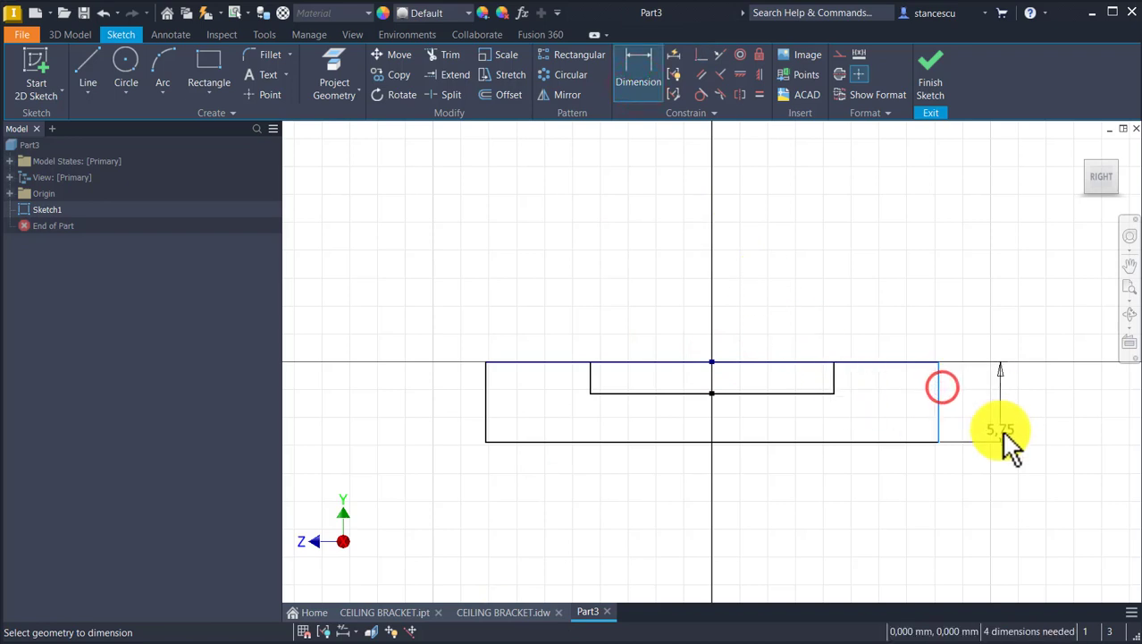
{"action": "left_click", "coordinate": [1002, 427]}
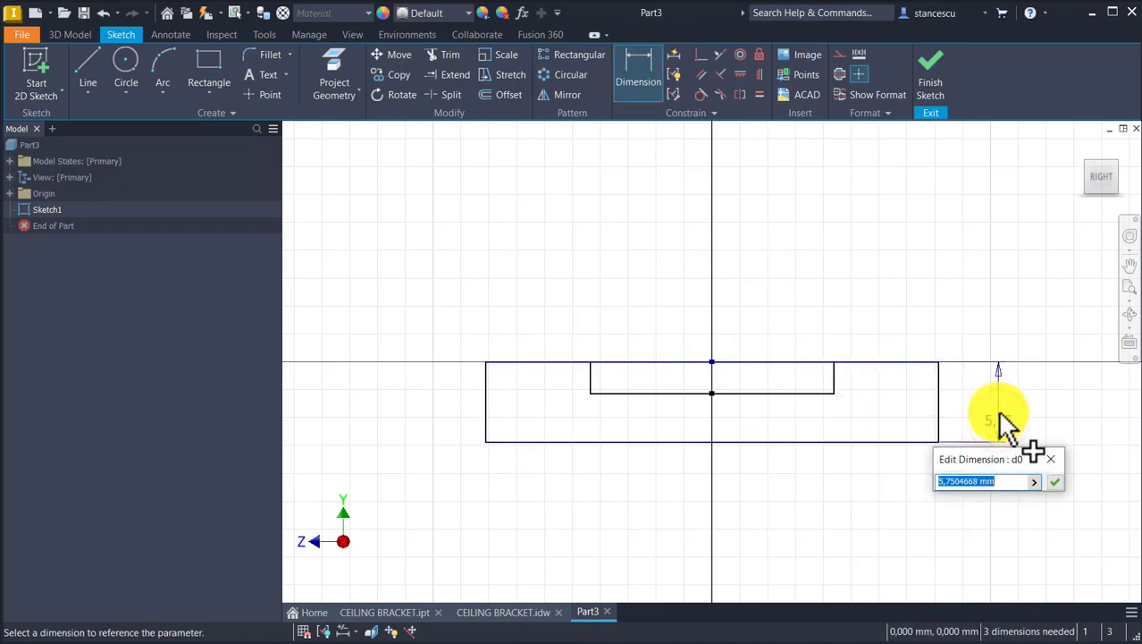
{"action": "type", "text": "20"}
{"action": "key", "text": "Return"}
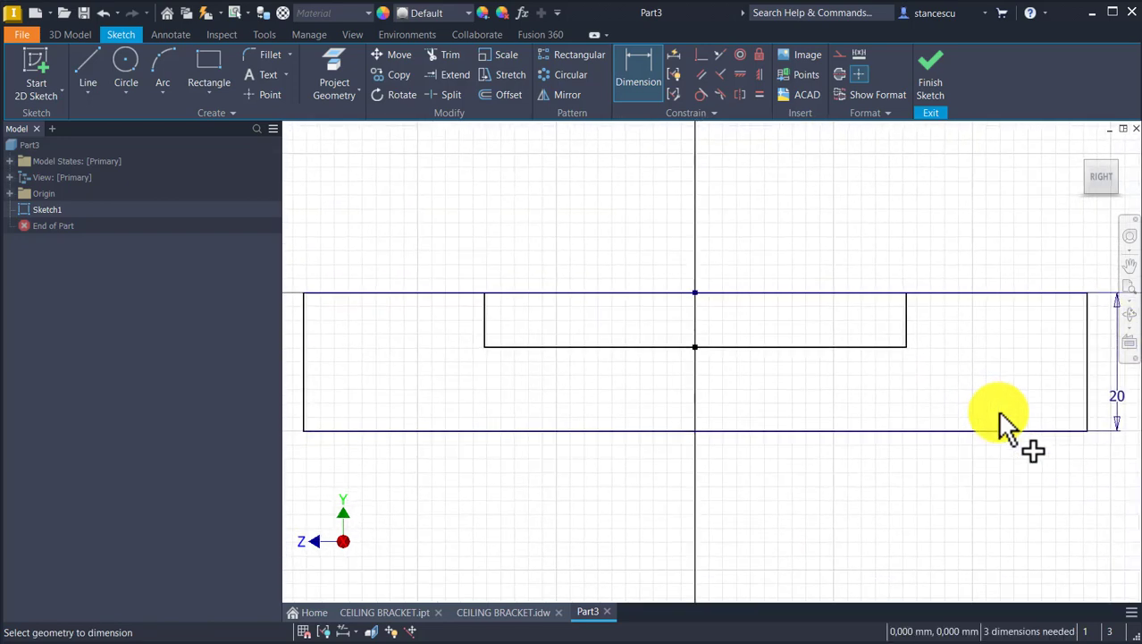
{"action": "left_click", "coordinate": [859, 346]}
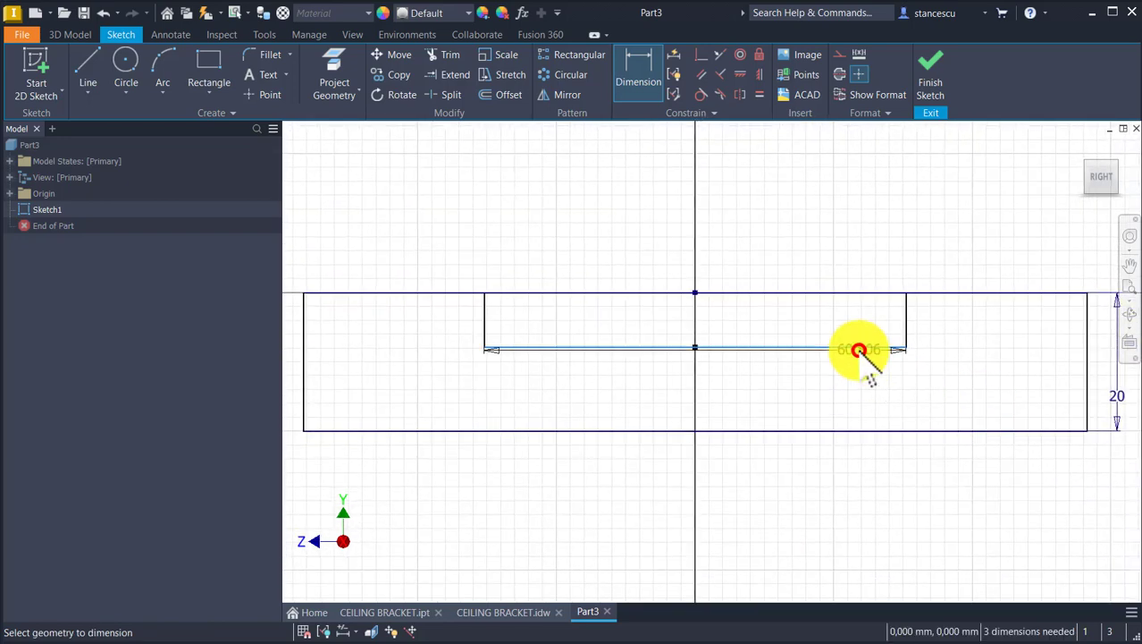
{"action": "left_click", "coordinate": [875, 293]}
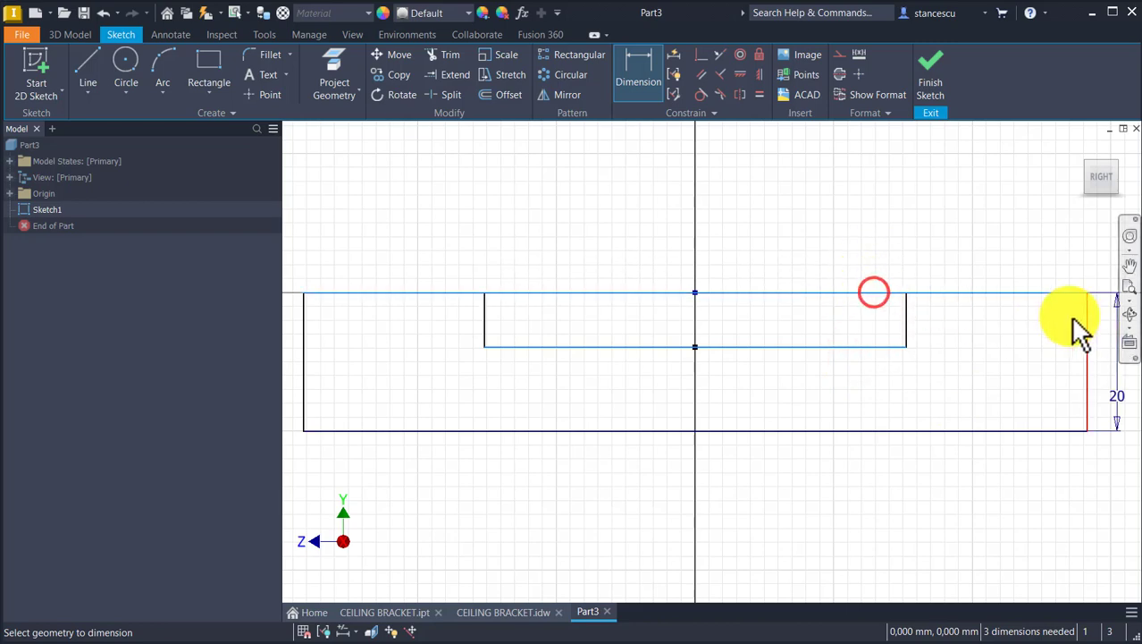
{"action": "left_click", "coordinate": [973, 253]}
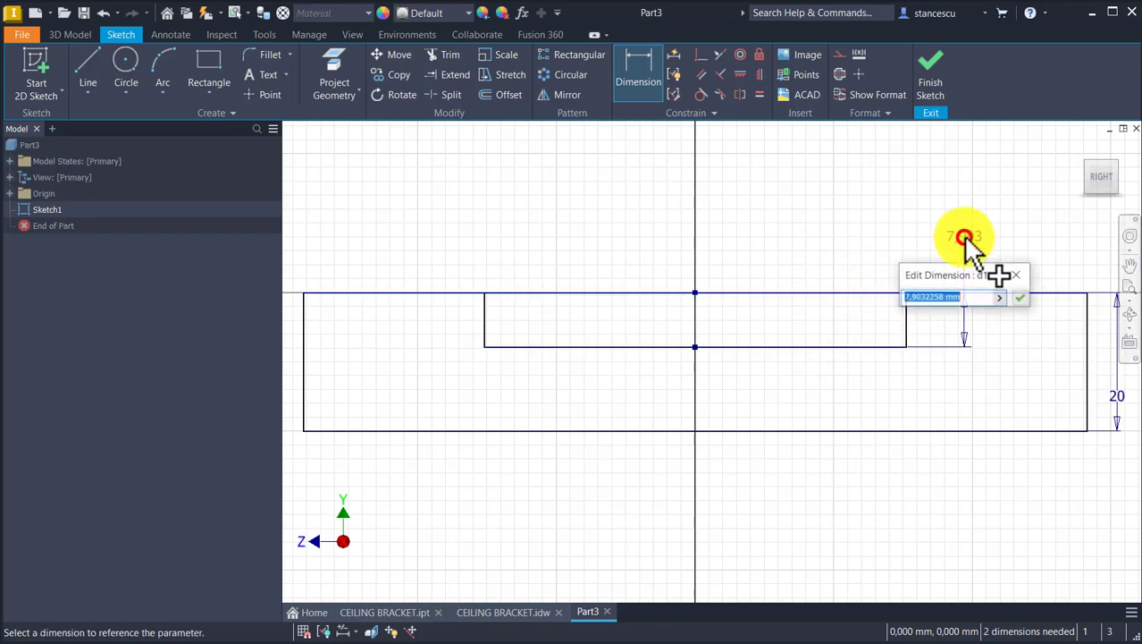
{"action": "key", "text": "Return"}
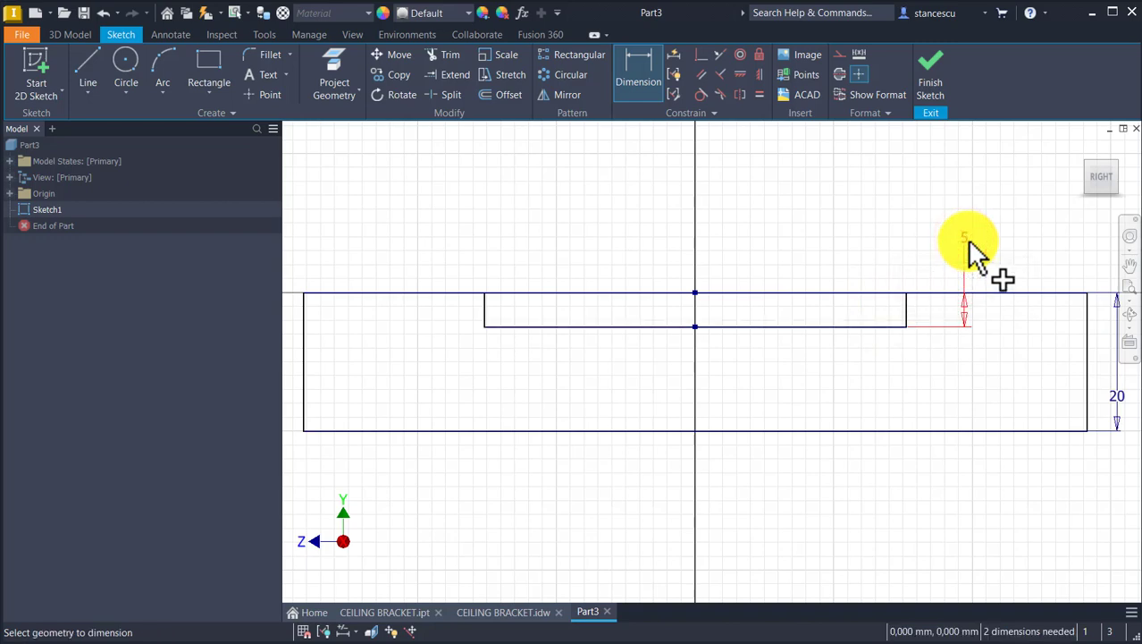
- Dimension the outer rectangle's length as 500 mm and the inner rectangle's length as 200 mm
{"action": "left_click", "coordinate": [984, 292]}
{"action": "left_click", "coordinate": [762, 220]}
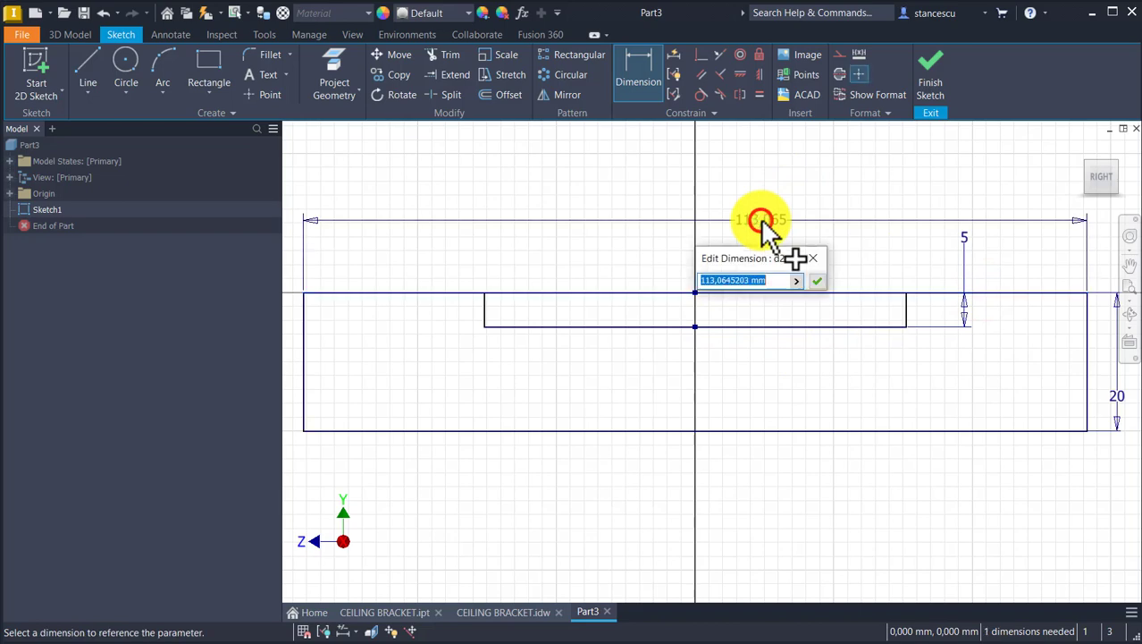
{"action": "type", "text": "500"}
{"action": "key", "text": "Return"}
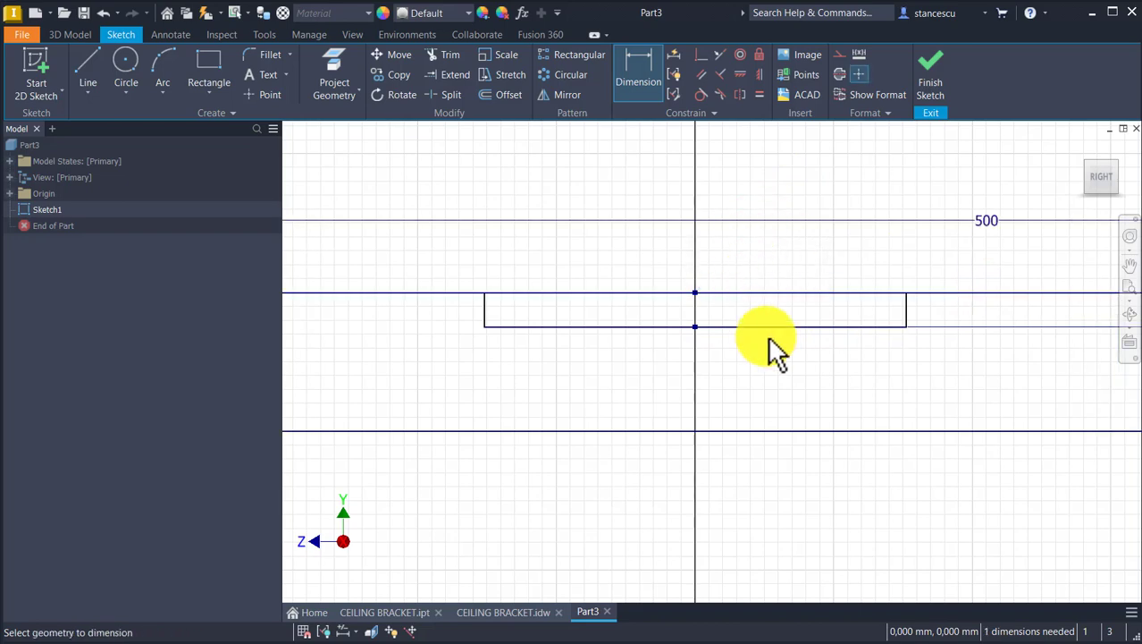
{"action": "left_click", "coordinate": [766, 295]}
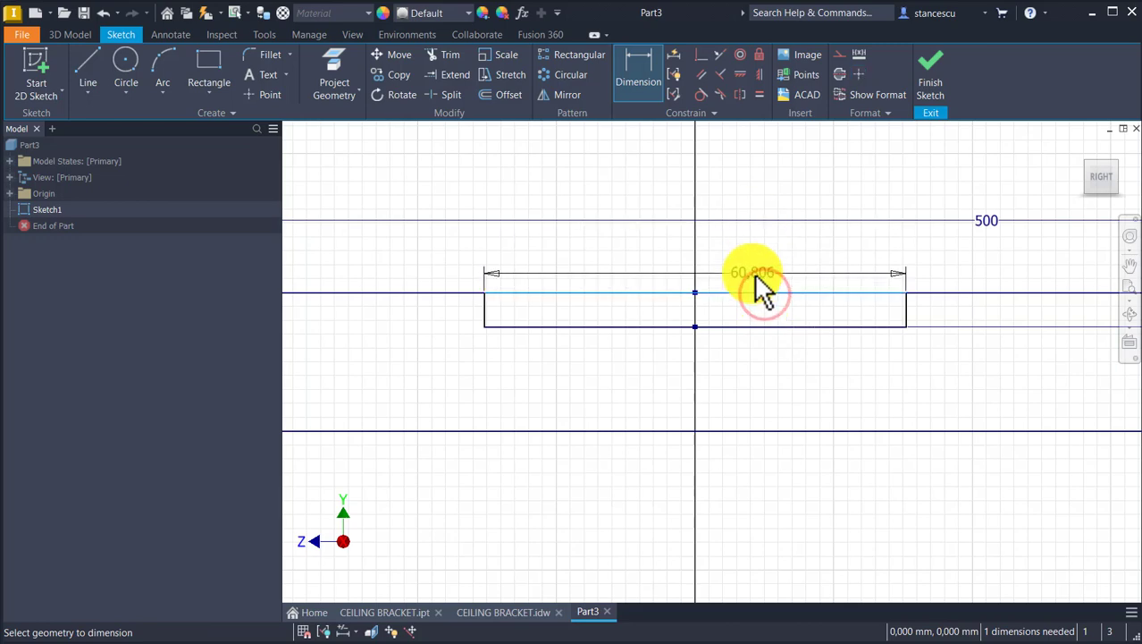
{"action": "left_click", "coordinate": [755, 269]}
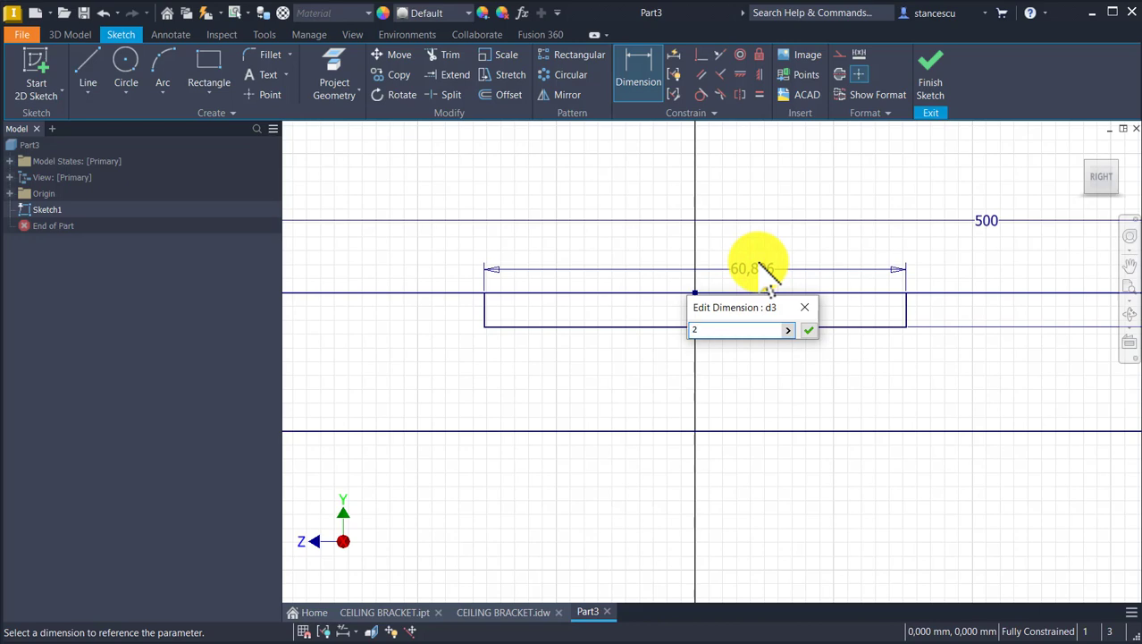
{"action": "key", "text": "Return"}
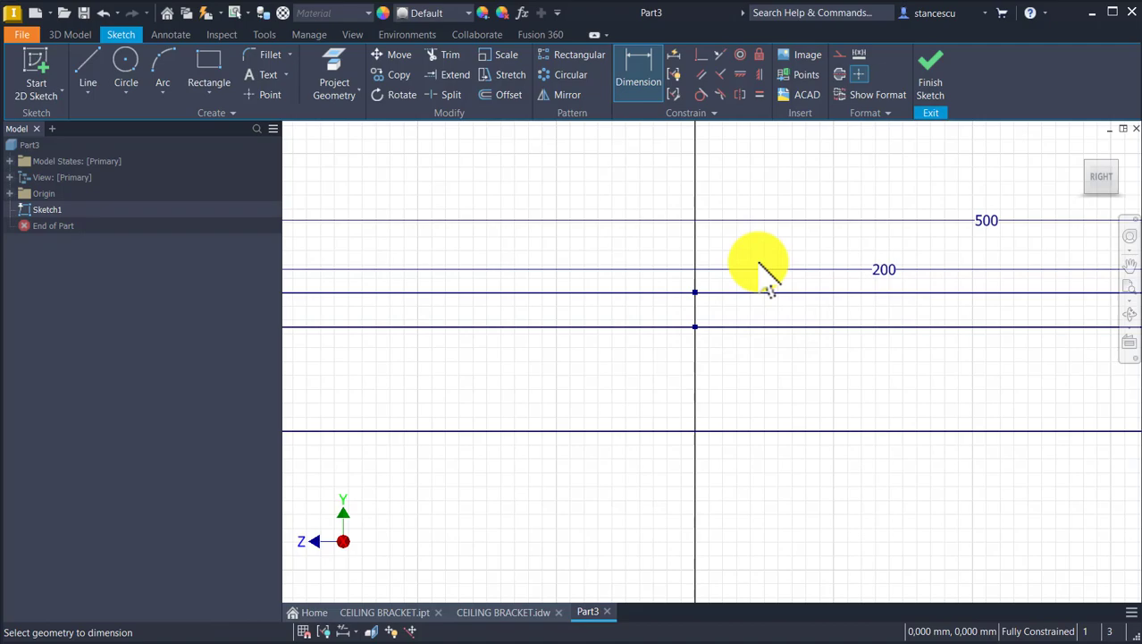
- Split the outer rectangle's upper edge at both ends of the 200 mm inner rectangle
{"action": "key", "text": "Home"}
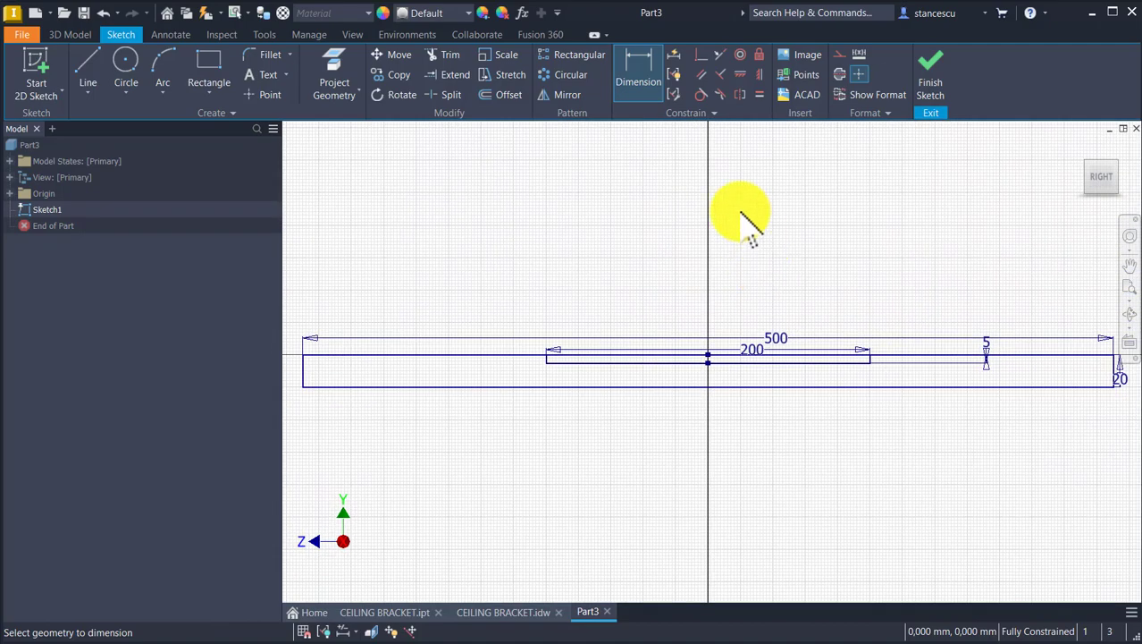
{"action": "scroll", "coordinate": [770, 431], "scroll_direction": "up", "scroll_amount": 3}
{"action": "middle_click_drag", "start_coordinate": [770, 419], "coordinate": [805, 461]}
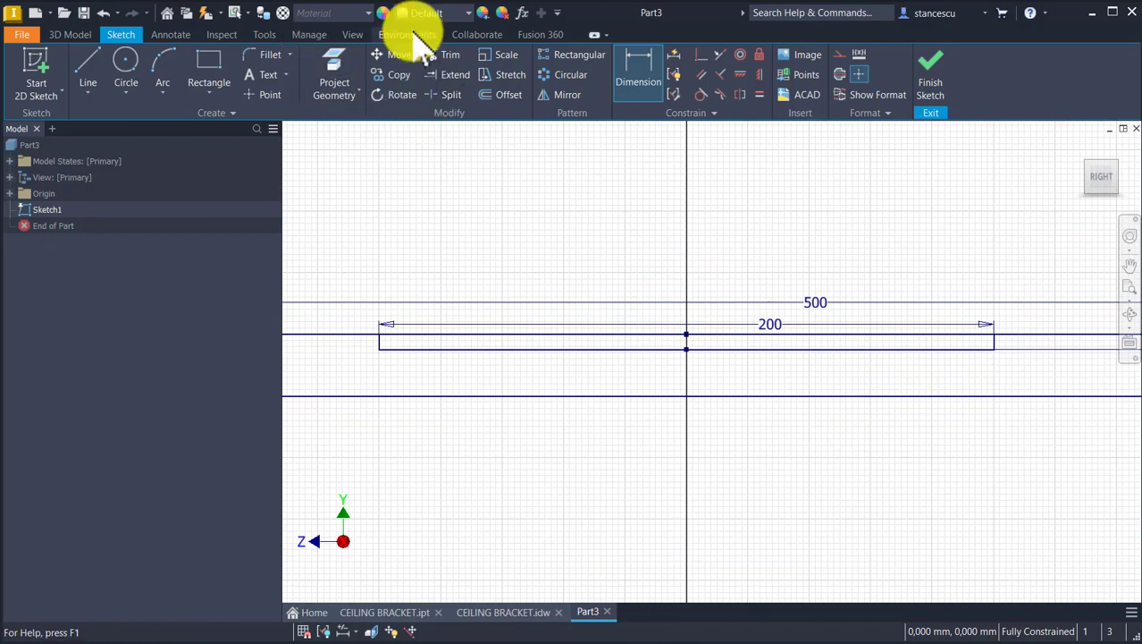
{"action": "left_click", "coordinate": [447, 95]}
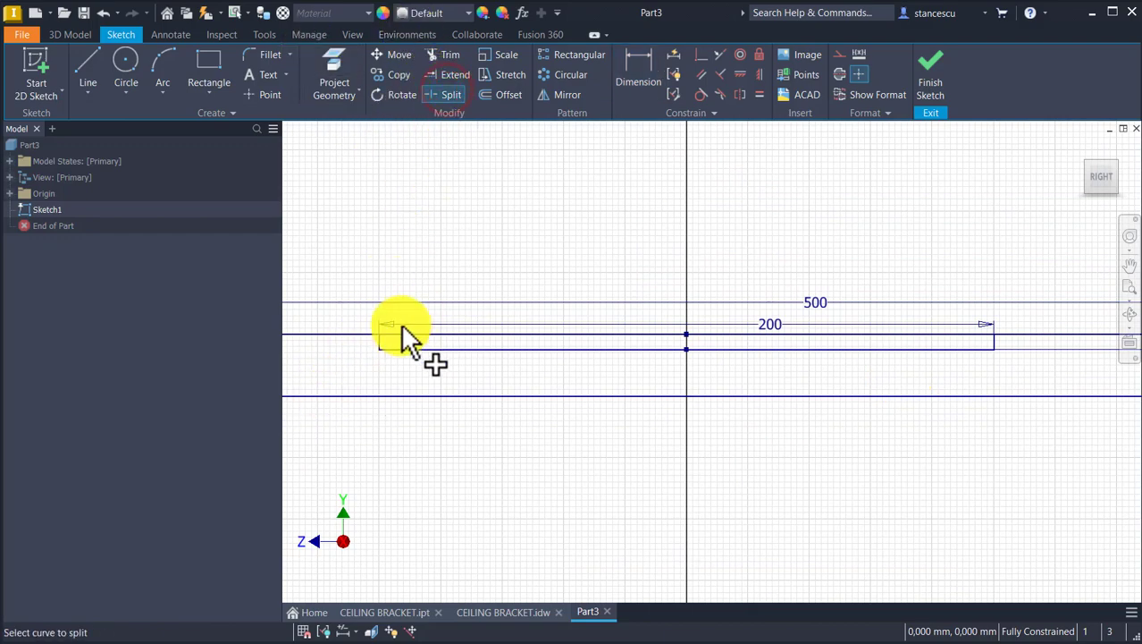
{"action": "left_click", "coordinate": [362, 335]}
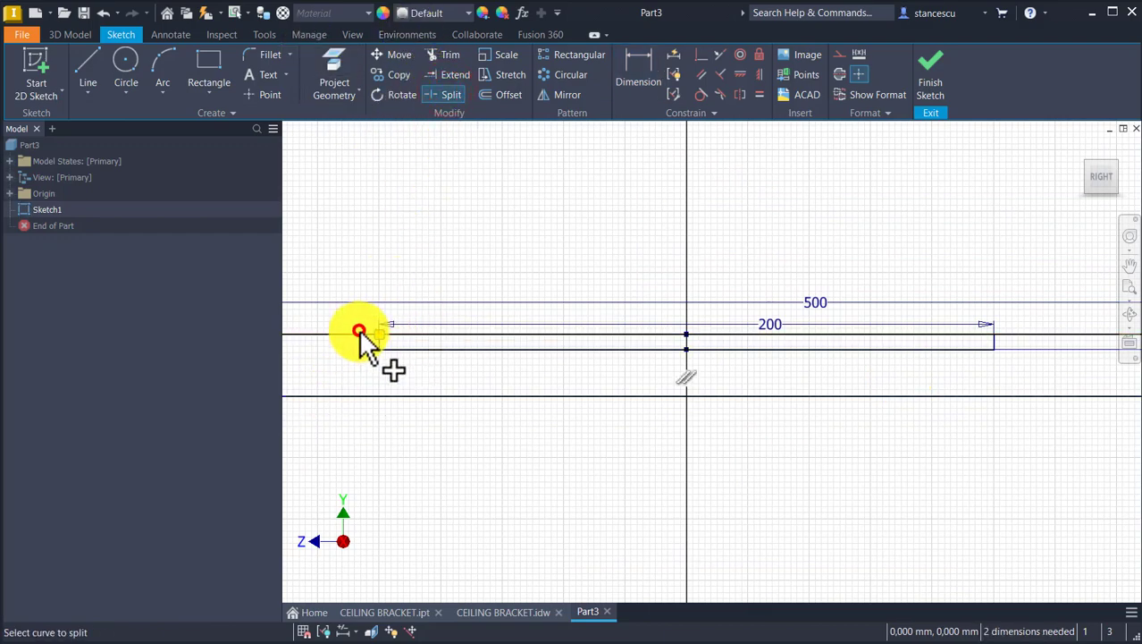
{"action": "left_click", "coordinate": [1003, 337]}
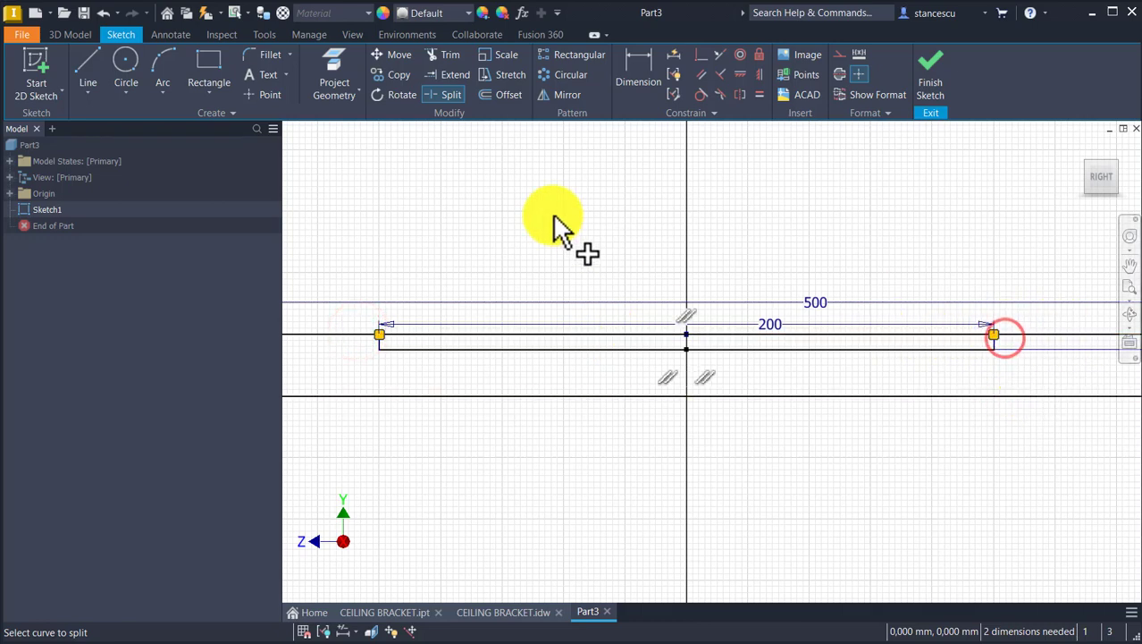
{"action": "left_click", "coordinate": [448, 98]}
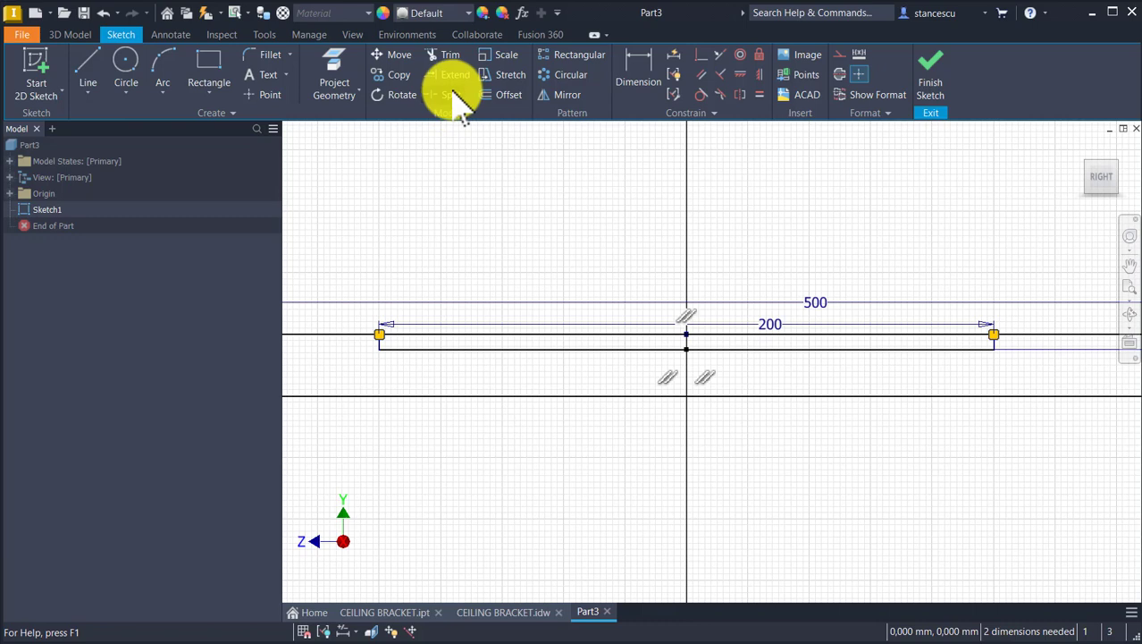
{"action": "left_click", "coordinate": [451, 97]}
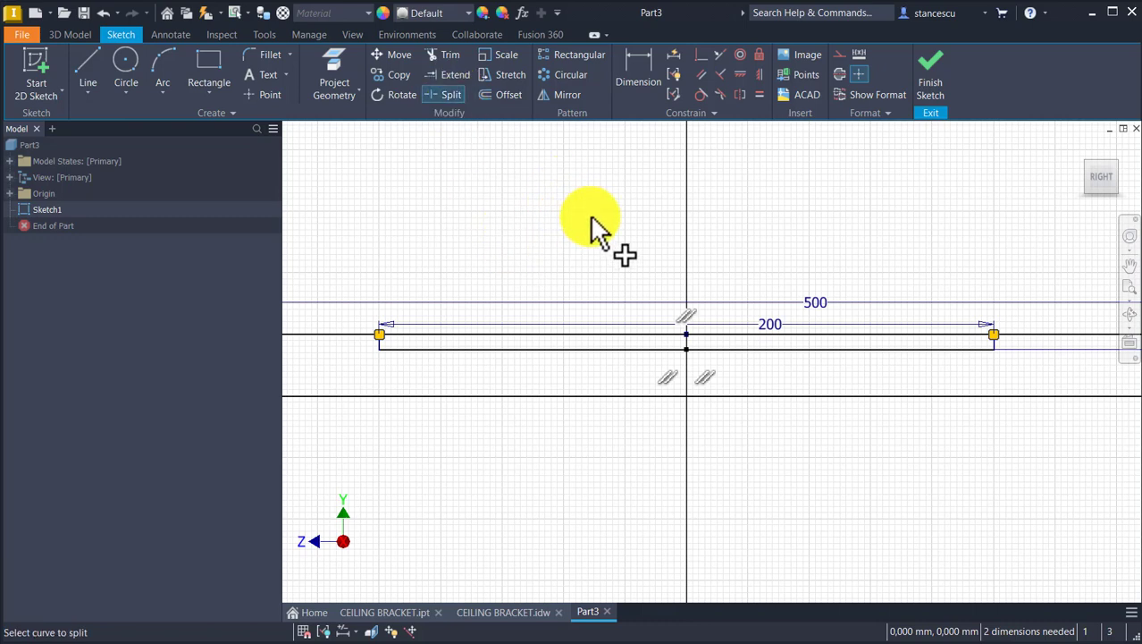
{"action": "left_click", "coordinate": [565, 336]}
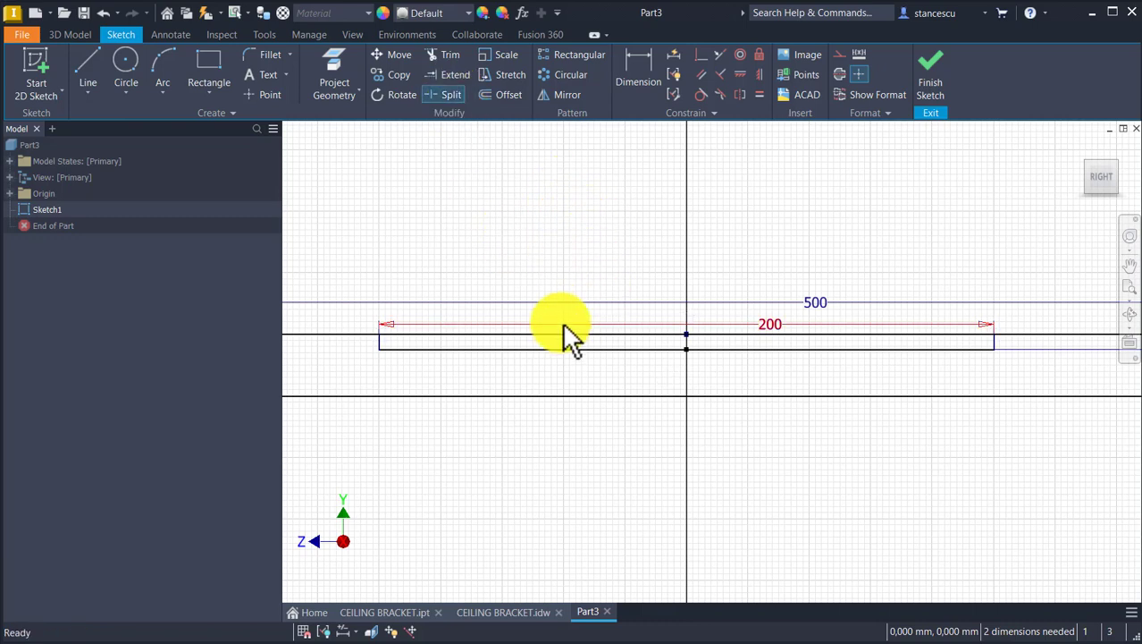
{"action": "key", "text": "Escape"}
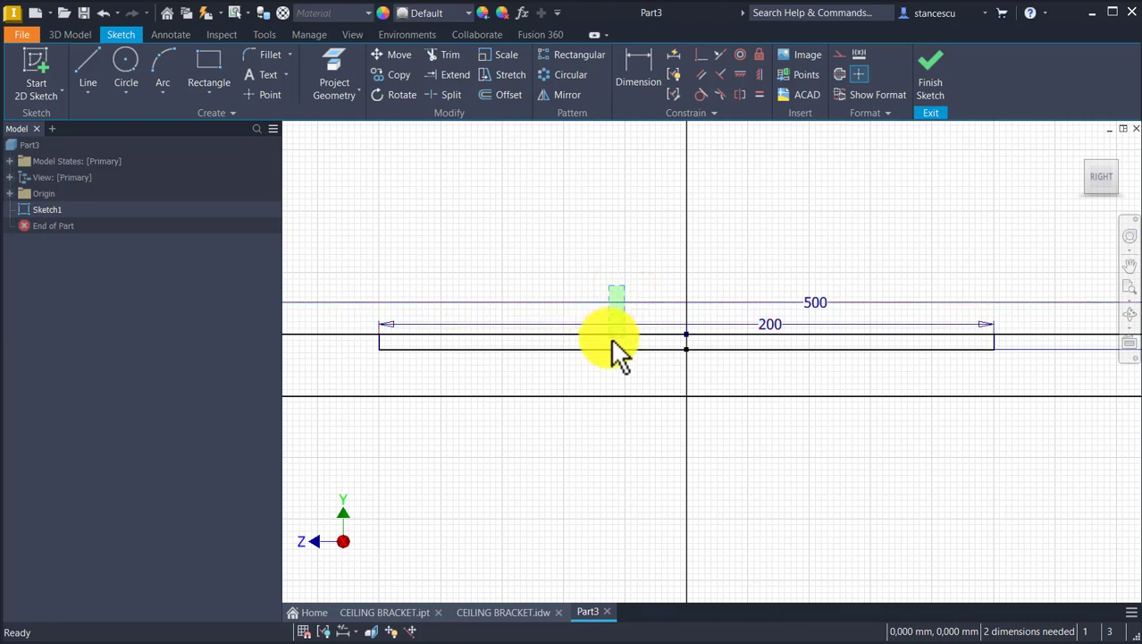
- Convert the middle segment of the plate's upper edge, above the 200 mm recess, to construction geometry
{"action": "left_click", "coordinate": [614, 336]}
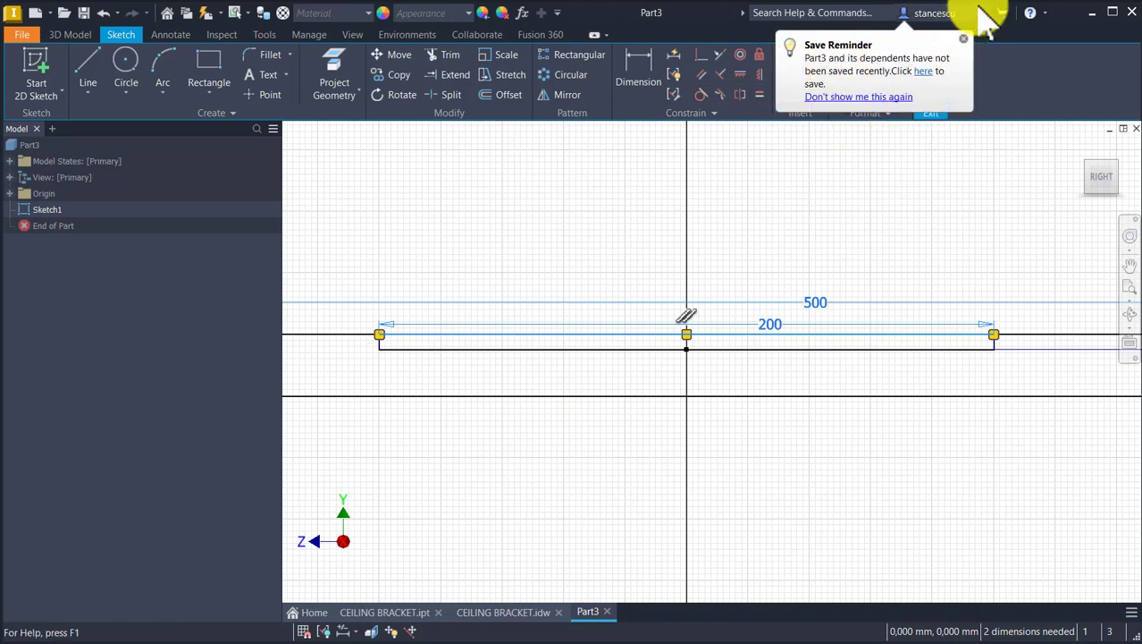
{"action": "left_click", "coordinate": [963, 40]}
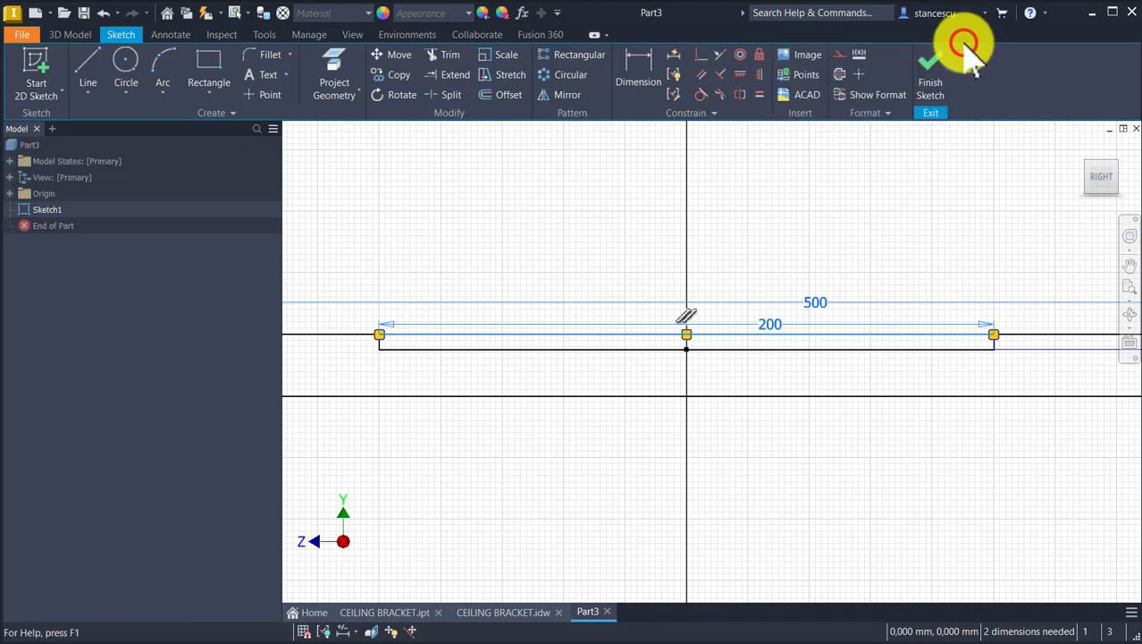
{"action": "left_click", "coordinate": [840, 54]}
{"action": "left_click", "coordinate": [847, 195]}
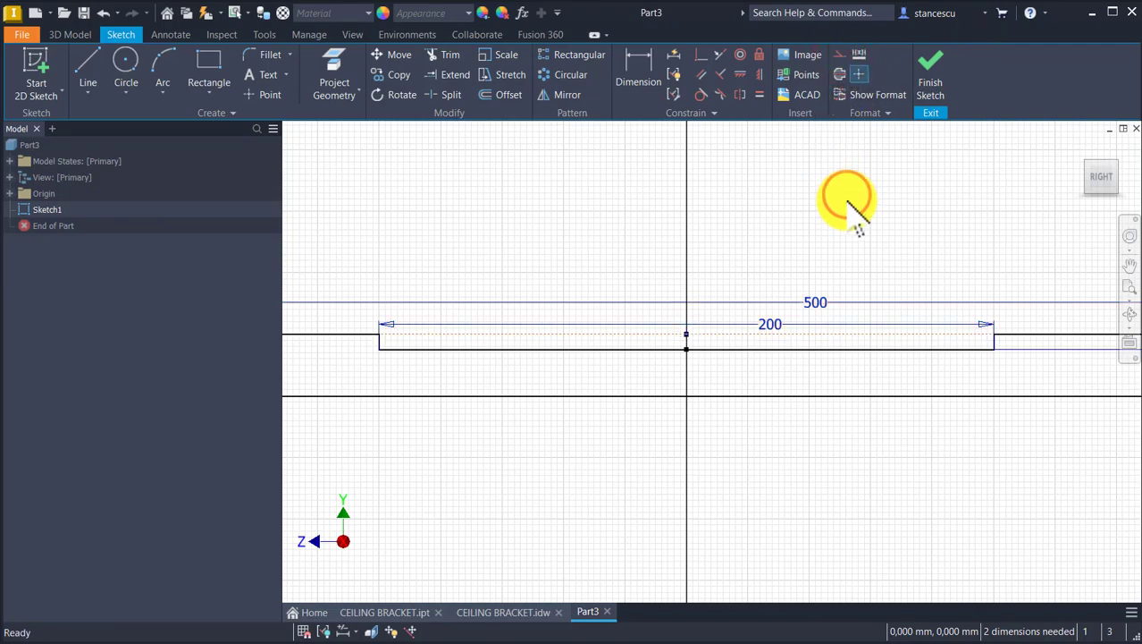
{"action": "scroll", "coordinate": [840, 195], "scroll_direction": "down", "scroll_amount": 3}
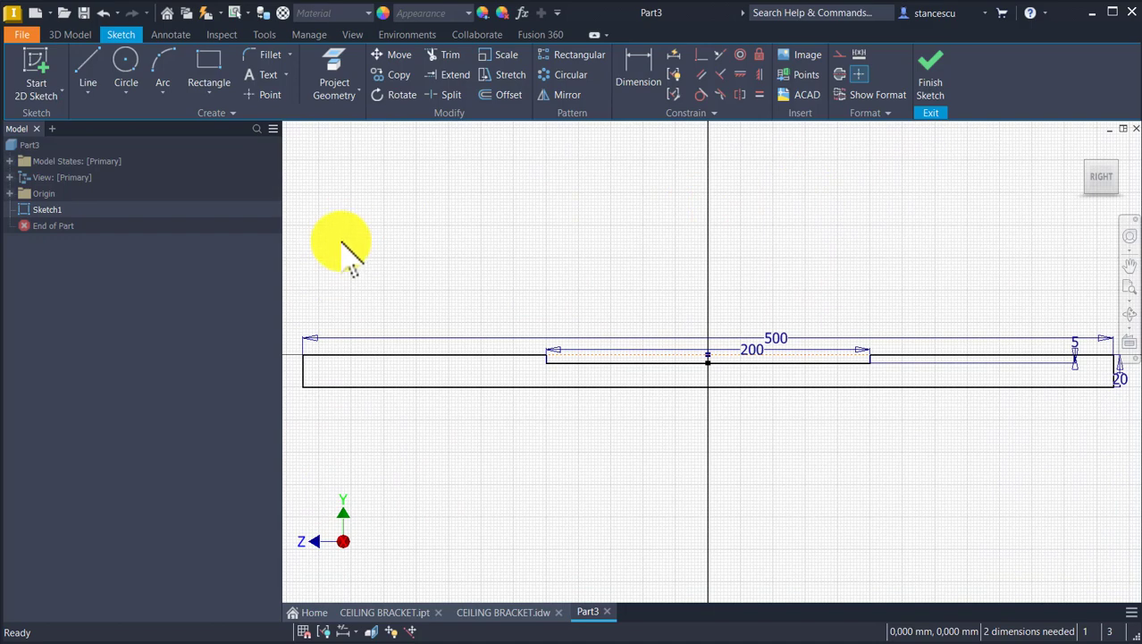
- Switch to the ceiling bracket drawing and examine the front view's arm radii, spacings and lower hook dimensions
{"action": "left_click", "coordinate": [503, 614]}
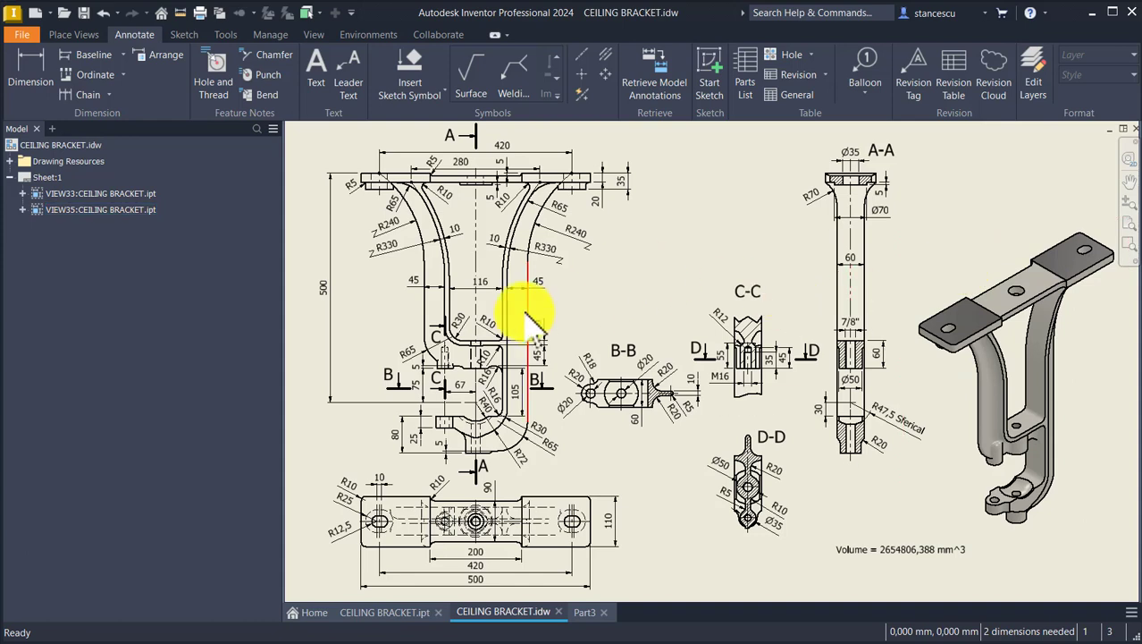
{"action": "left_click_drag", "start_coordinate": [490, 250], "coordinate": [492, 250]}
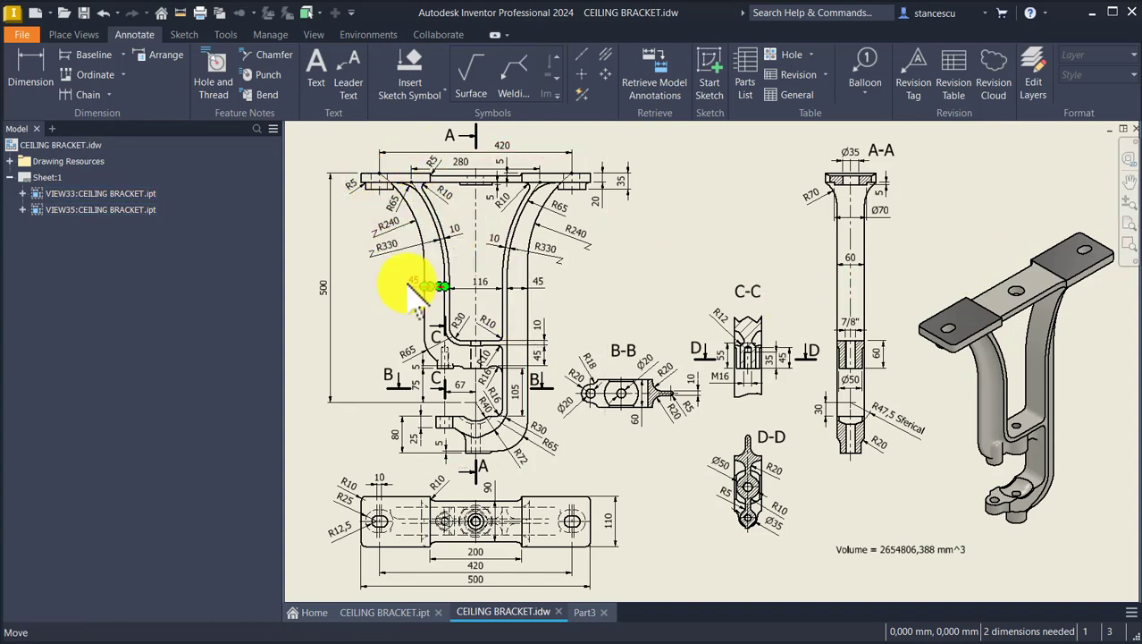
{"action": "scroll", "coordinate": [413, 295], "scroll_direction": "up", "scroll_amount": 10}
{"action": "scroll", "coordinate": [491, 308], "scroll_direction": "down", "scroll_amount": 10}
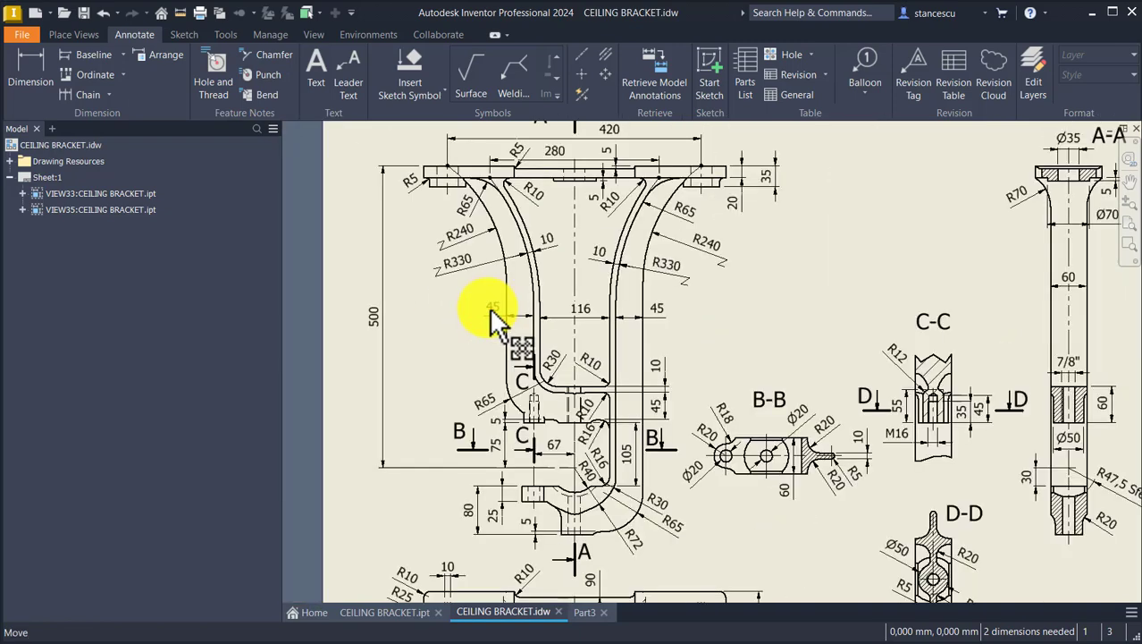
{"action": "scroll", "coordinate": [492, 309], "scroll_direction": "up", "scroll_amount": 5}
{"action": "middle_click_drag", "start_coordinate": [502, 248], "coordinate": [544, 454]}
{"action": "scroll", "coordinate": [543, 454], "scroll_direction": "down", "scroll_amount": 3}
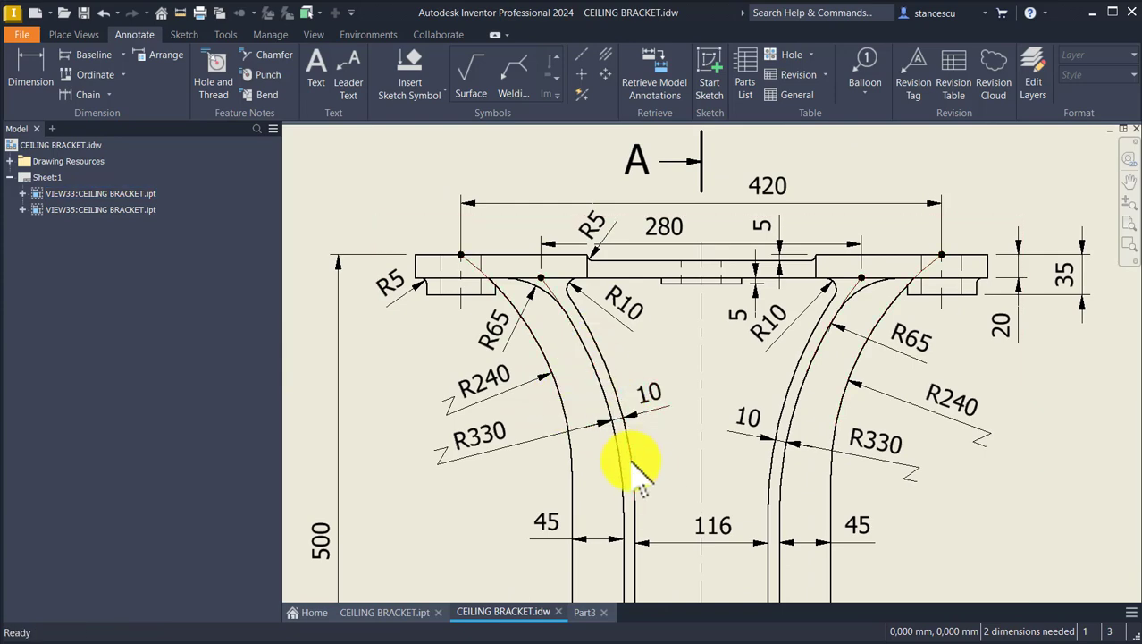
{"action": "middle_click_drag", "start_coordinate": [625, 459], "coordinate": [594, 234]}
{"action": "middle_click_drag", "start_coordinate": [638, 400], "coordinate": [659, 231]}
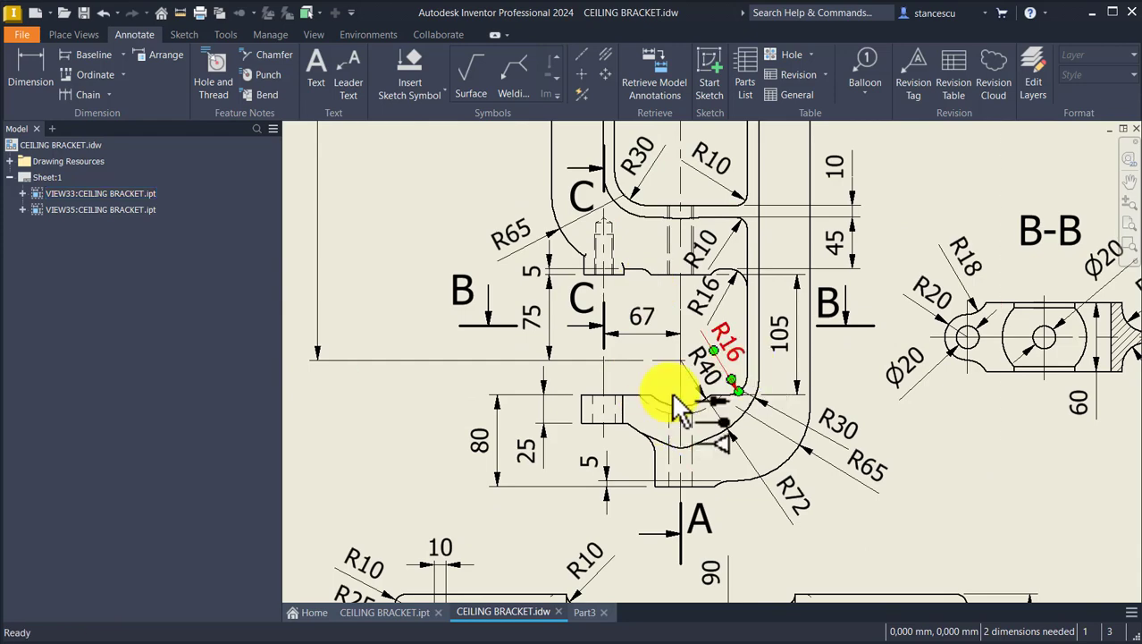
{"action": "middle_click_drag", "start_coordinate": [632, 358], "coordinate": [635, 374]}
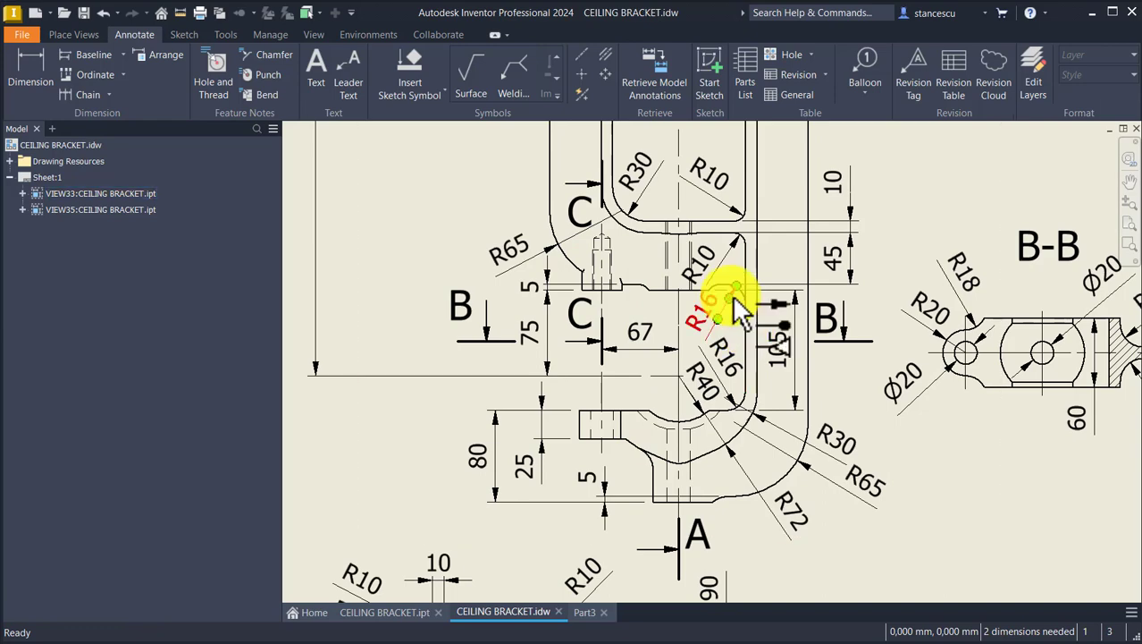
{"action": "middle_click_drag", "start_coordinate": [718, 300], "coordinate": [702, 404]}
{"action": "scroll", "coordinate": [745, 356], "scroll_direction": "down", "scroll_amount": 1}
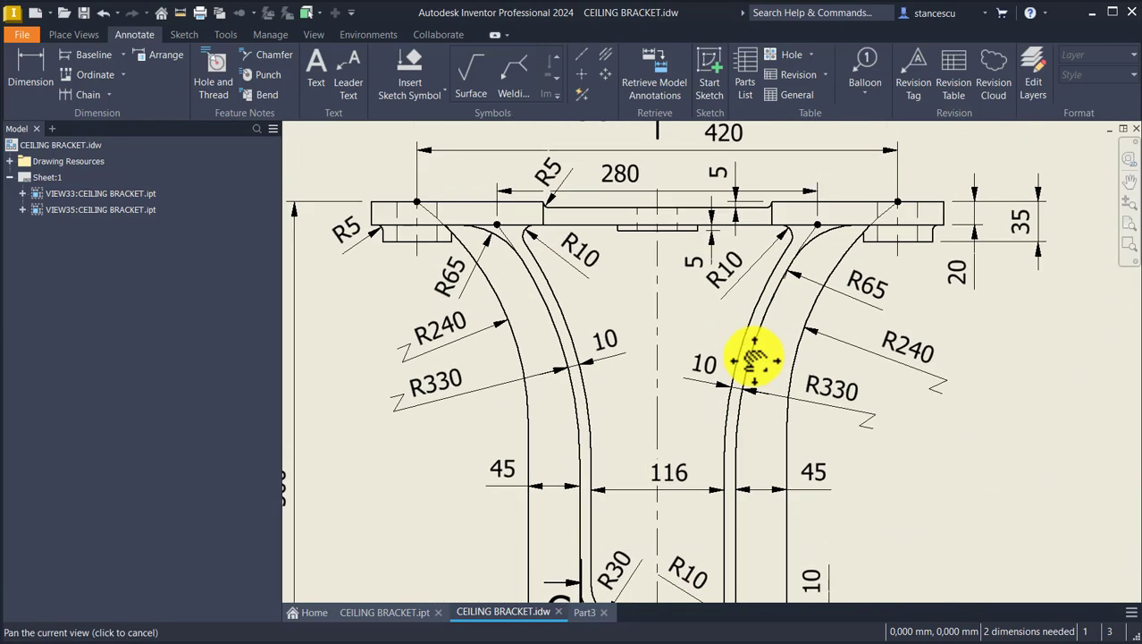
{"action": "scroll", "coordinate": [689, 418], "scroll_direction": "down", "scroll_amount": 1}
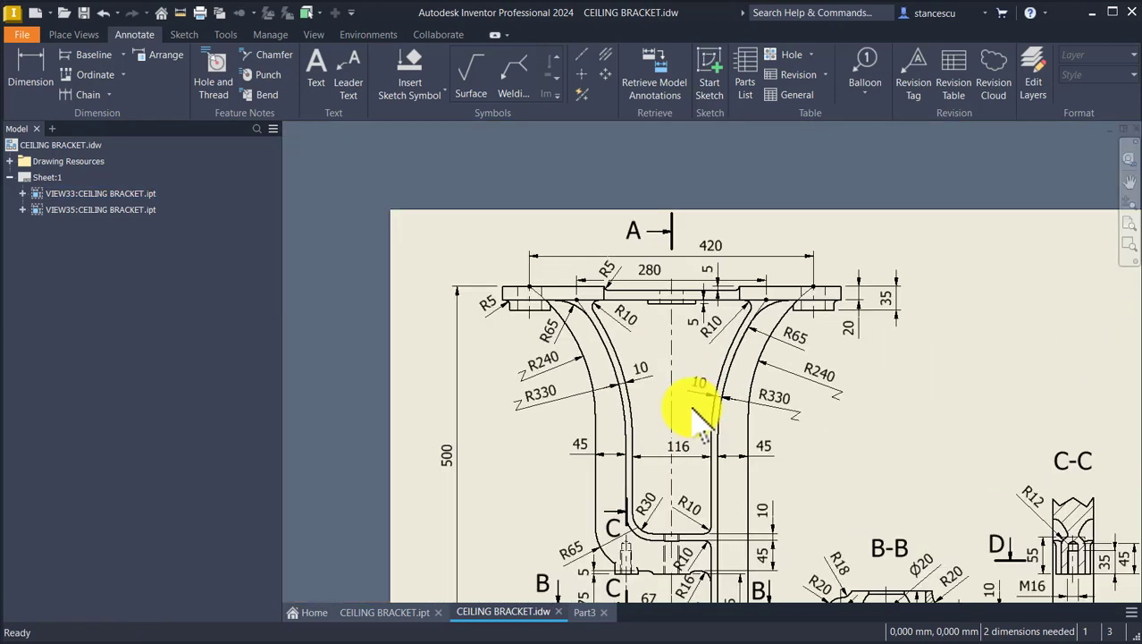
{"action": "middle_click_drag", "start_coordinate": [693, 408], "coordinate": [683, 248]}
{"action": "mouse_move", "coordinate": [702, 379]}
{"action": "middle_mouse_down"}
{"action": "mouse_move", "coordinate": [703, 237]}
{"action": "mouse_move", "coordinate": [710, 421]}
{"action": "middle_mouse_up"}
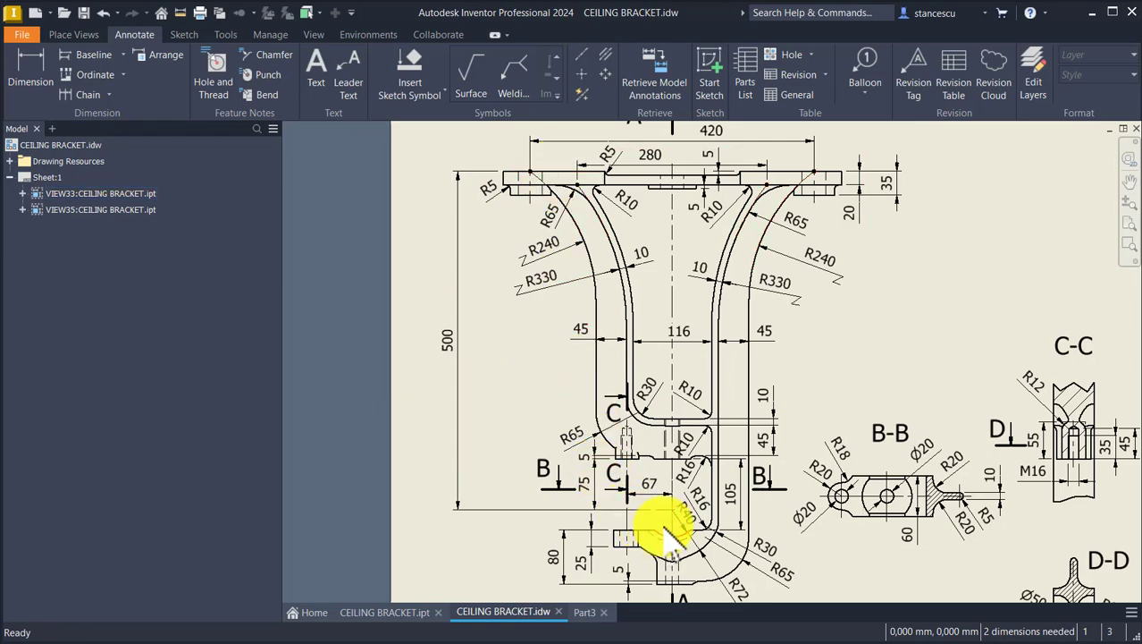
{"action": "scroll", "coordinate": [672, 528], "scroll_direction": "down", "scroll_amount": 3}
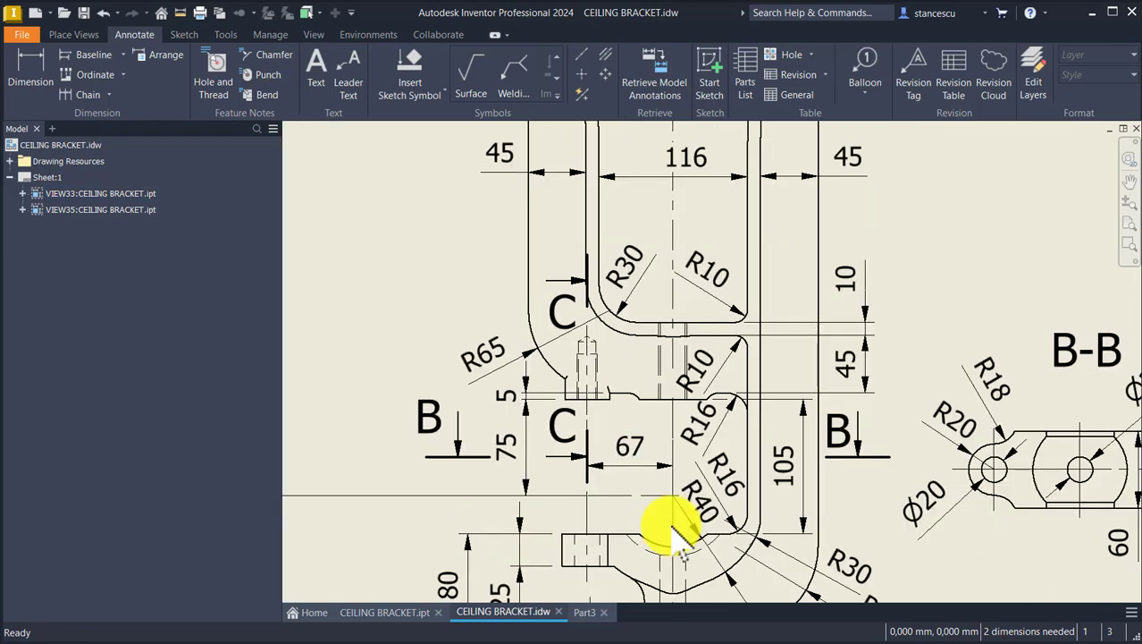
{"action": "middle_click_drag", "start_coordinate": [672, 527], "coordinate": [638, 361]}
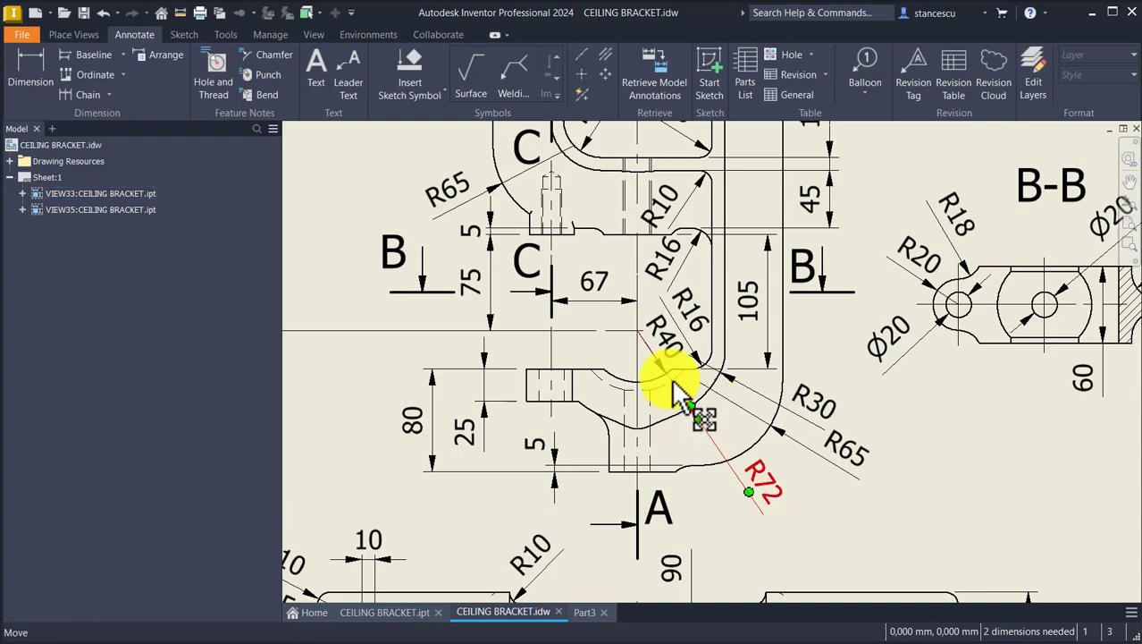
- Examine the section views B-B, C-C, D-D and A-A and the plate's top view in the drawing
{"action": "middle_click_drag", "start_coordinate": [831, 380], "coordinate": [365, 370]}
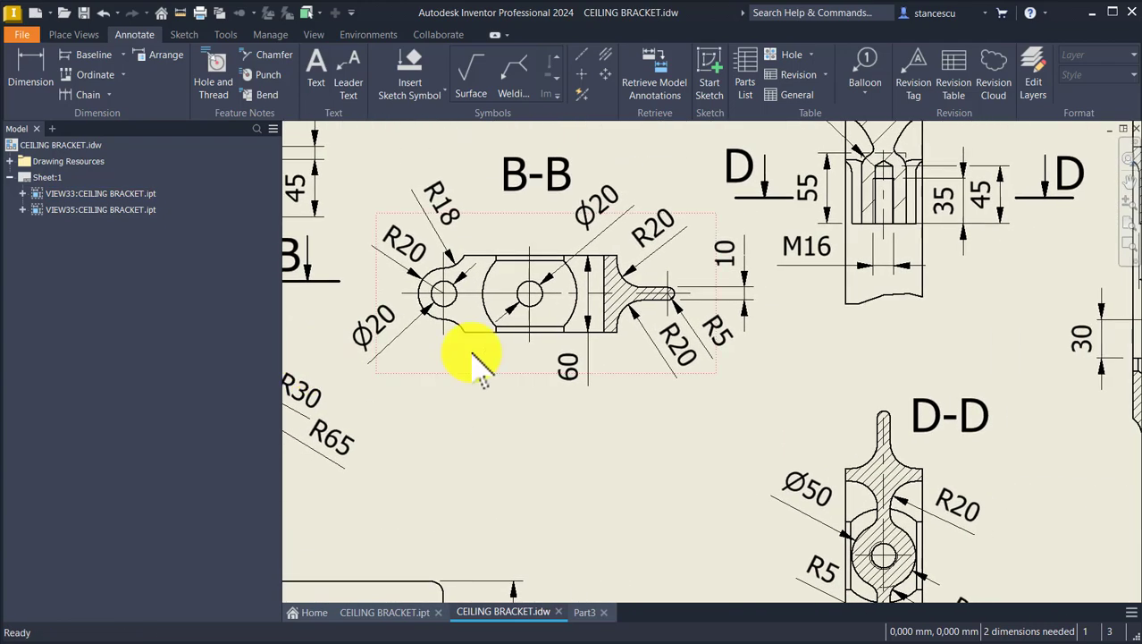
{"action": "mouse_move", "coordinate": [594, 331]}
{"action": "middle_mouse_down"}
{"action": "mouse_move", "coordinate": [454, 260]}
{"action": "mouse_move", "coordinate": [431, 279]}
{"action": "middle_mouse_up"}
{"action": "middle_click_drag", "start_coordinate": [756, 257], "coordinate": [603, 269]}
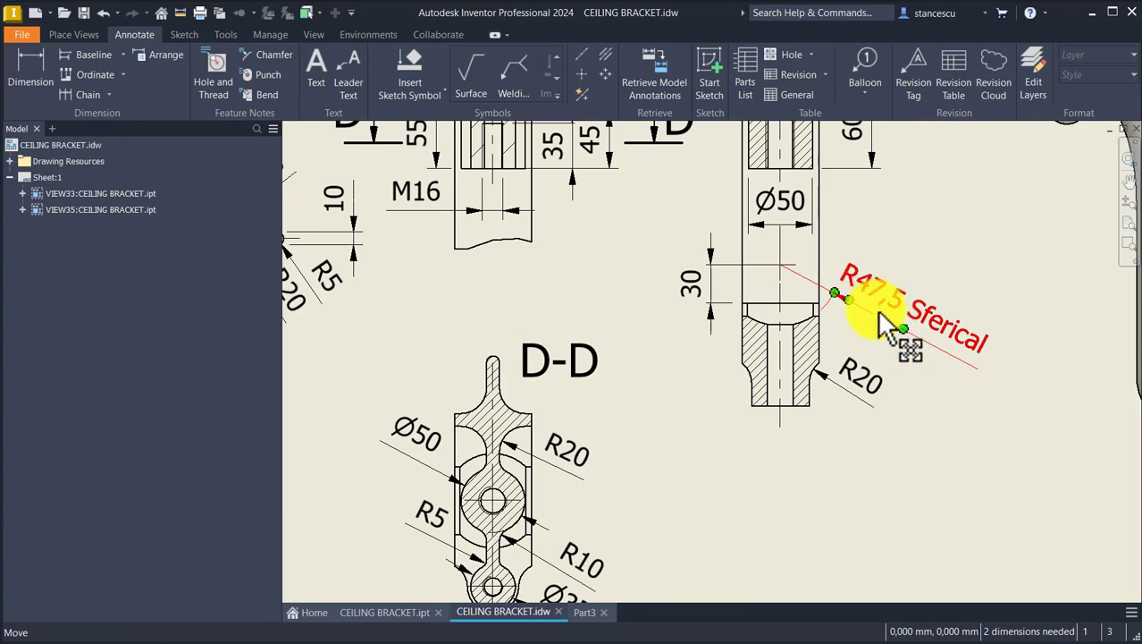
{"action": "mouse_move", "coordinate": [909, 333]}
{"action": "middle_mouse_down"}
{"action": "mouse_move", "coordinate": [981, 344]}
{"action": "mouse_move", "coordinate": [1141, 313]}
{"action": "middle_mouse_up"}
{"action": "middle_click_drag", "start_coordinate": [617, 391], "coordinate": [1141, 312]}
{"action": "middle_click_drag", "start_coordinate": [587, 404], "coordinate": [885, 347]}
{"action": "middle_click_drag", "start_coordinate": [671, 402], "coordinate": [989, 407]}
{"action": "mouse_move", "coordinate": [763, 354]}
{"action": "middle_mouse_down"}
{"action": "mouse_move", "coordinate": [810, 378]}
{"action": "mouse_move", "coordinate": [556, 484]}
{"action": "mouse_move", "coordinate": [264, 490]}
{"action": "middle_mouse_up"}
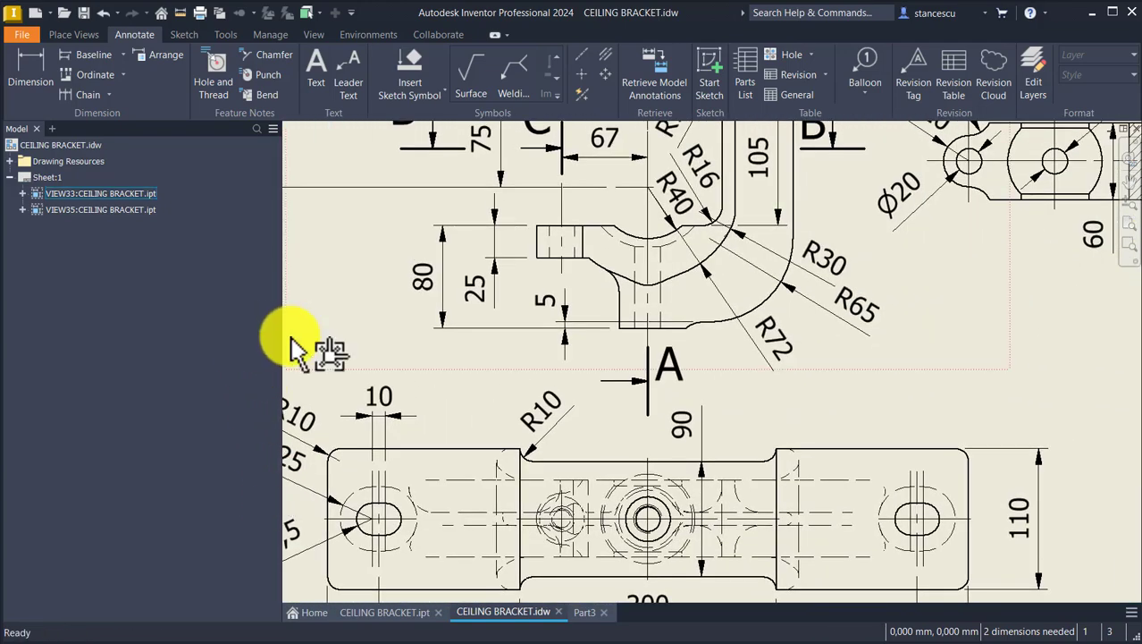
{"action": "scroll", "coordinate": [377, 314], "scroll_direction": "down", "scroll_amount": 2}
{"action": "scroll", "coordinate": [377, 315], "scroll_direction": "down", "scroll_amount": 2}
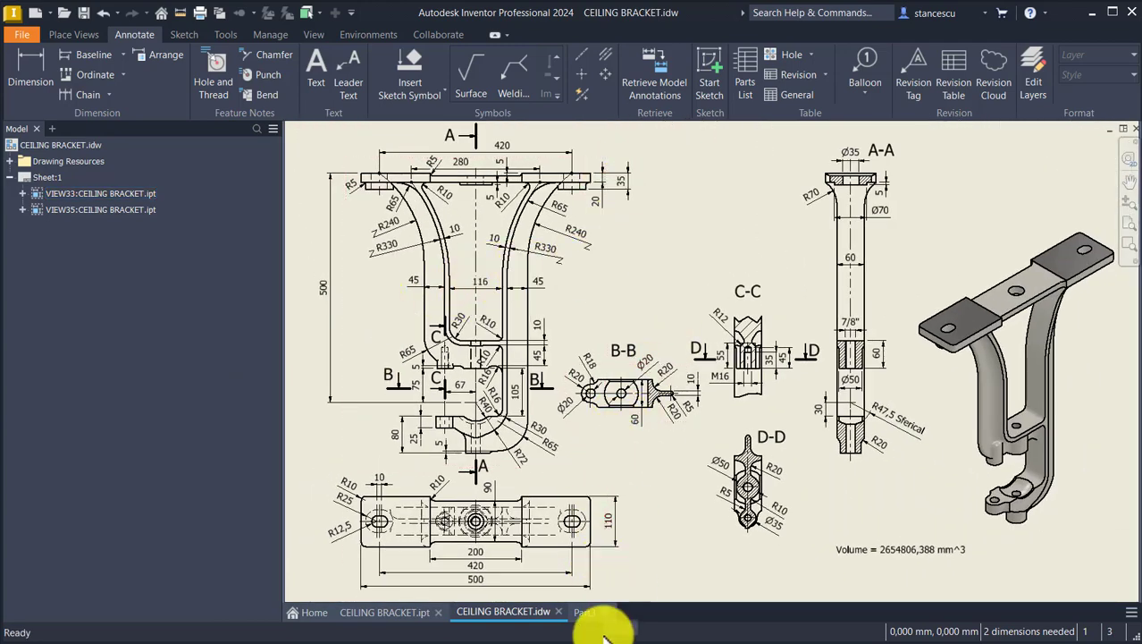
- Return to the part sketch and draw a three-point arc of radius 240 mm curving down from the plate's upper edge near its Z-side end
{"action": "left_click", "coordinate": [585, 614]}
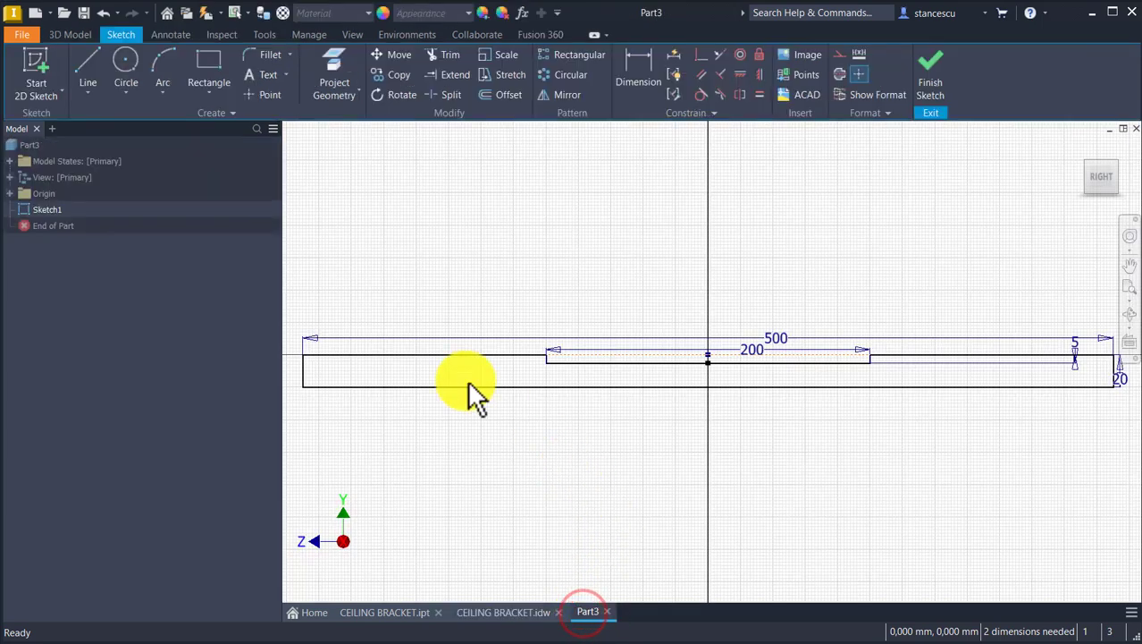
{"action": "left_click", "coordinate": [160, 61]}
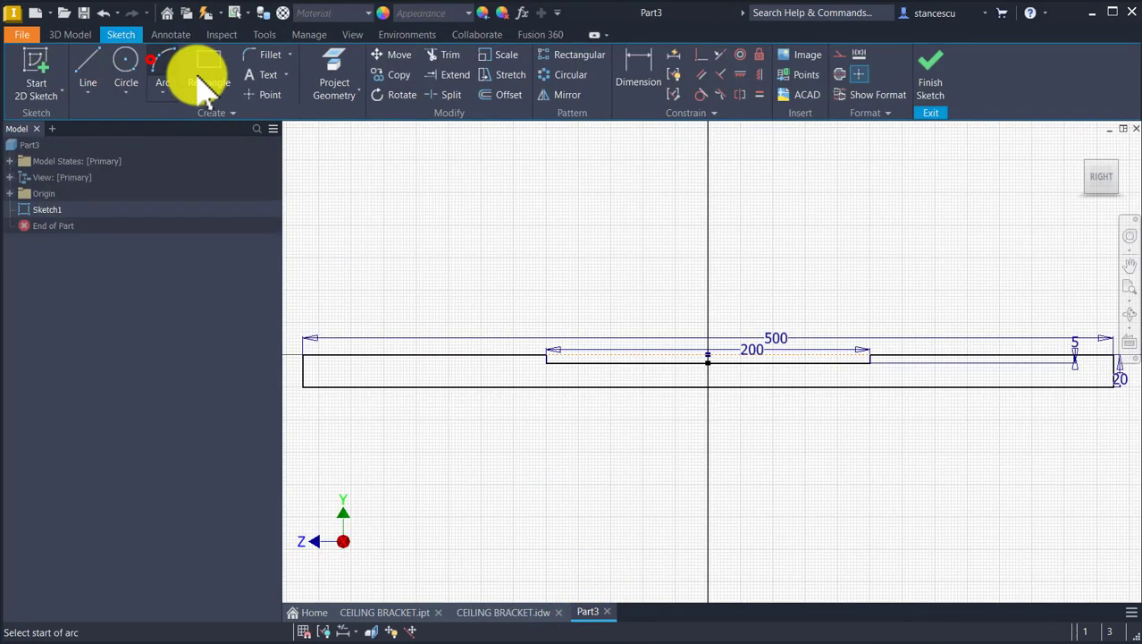
{"action": "left_click", "coordinate": [364, 357]}
{"action": "scroll", "coordinate": [460, 544], "scroll_direction": "down", "scroll_amount": 3}
{"action": "mouse_move", "coordinate": [458, 541]}
{"action": "middle_mouse_down"}
{"action": "mouse_move", "coordinate": [439, 218]}
{"action": "mouse_move", "coordinate": [442, 306]}
{"action": "middle_mouse_up"}
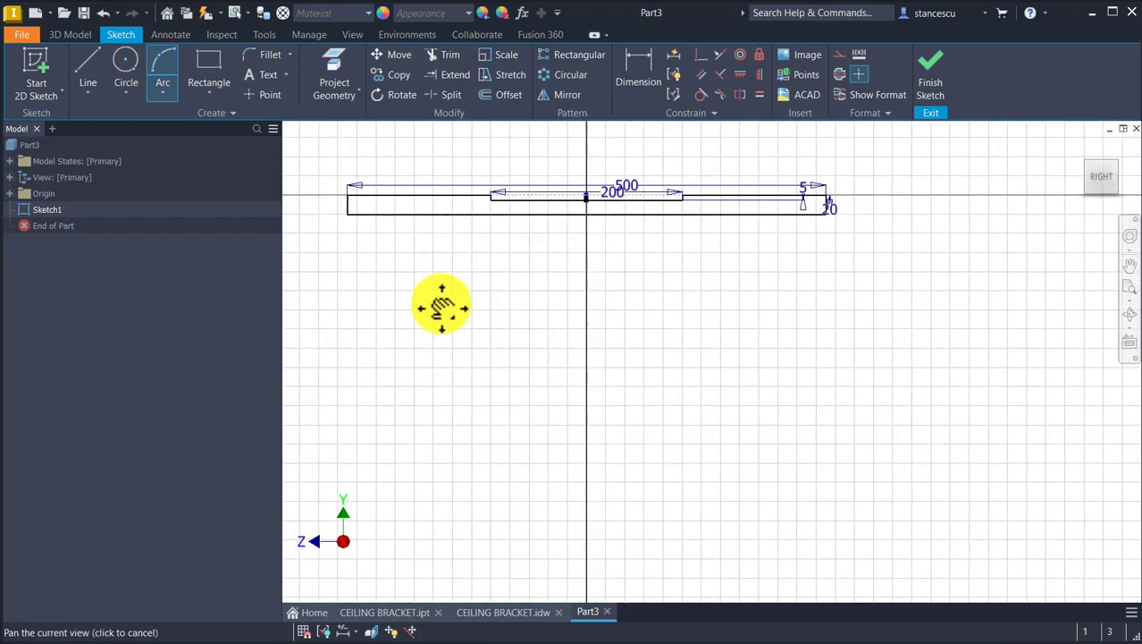
{"action": "left_click", "coordinate": [426, 368]}
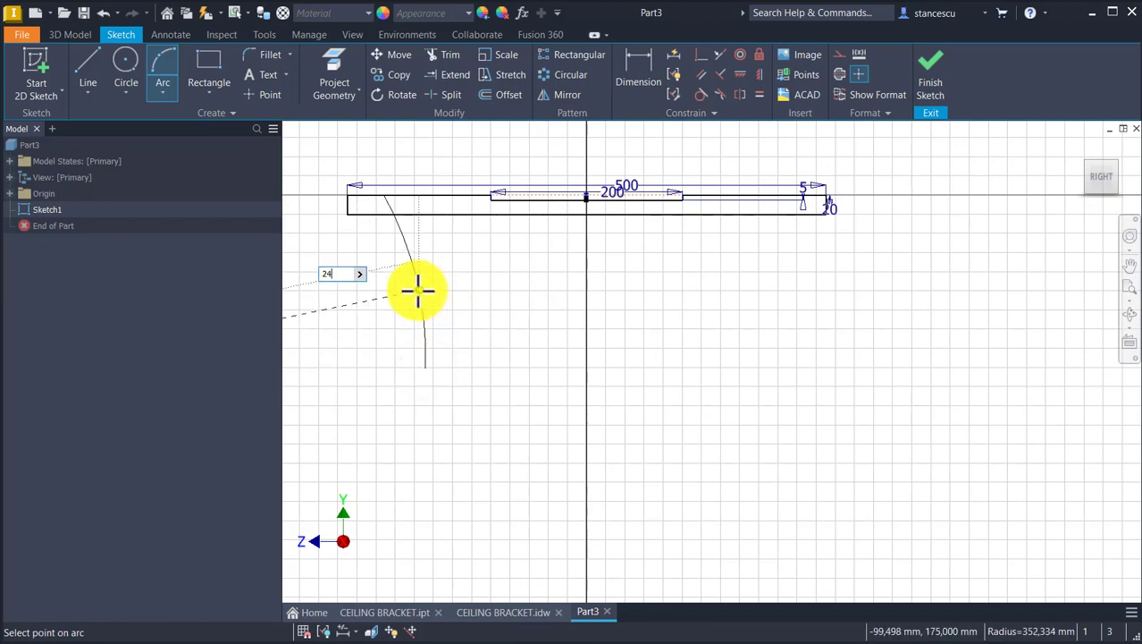
{"action": "left_click", "coordinate": [418, 289]}
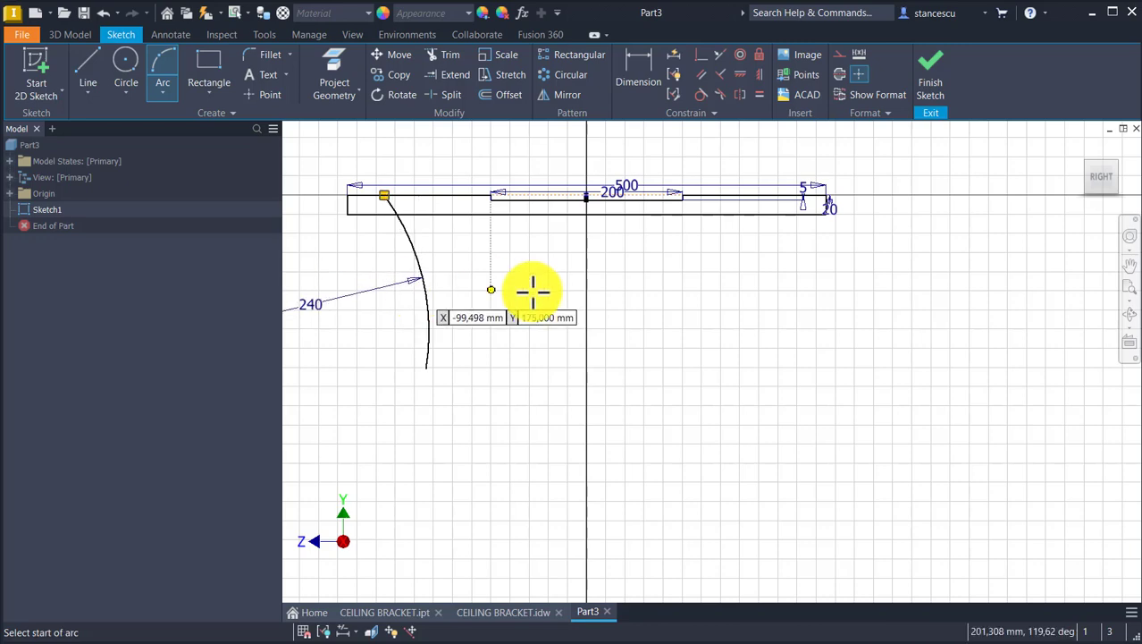
- Align the 240 mm arc's lower endpoint with its centre point using the Vertical constraint
{"action": "mouse_move", "coordinate": [553, 337]}
{"action": "middle_mouse_down"}
{"action": "mouse_move", "coordinate": [614, 349]}
{"action": "mouse_move", "coordinate": [744, 296]}
{"action": "middle_mouse_up"}
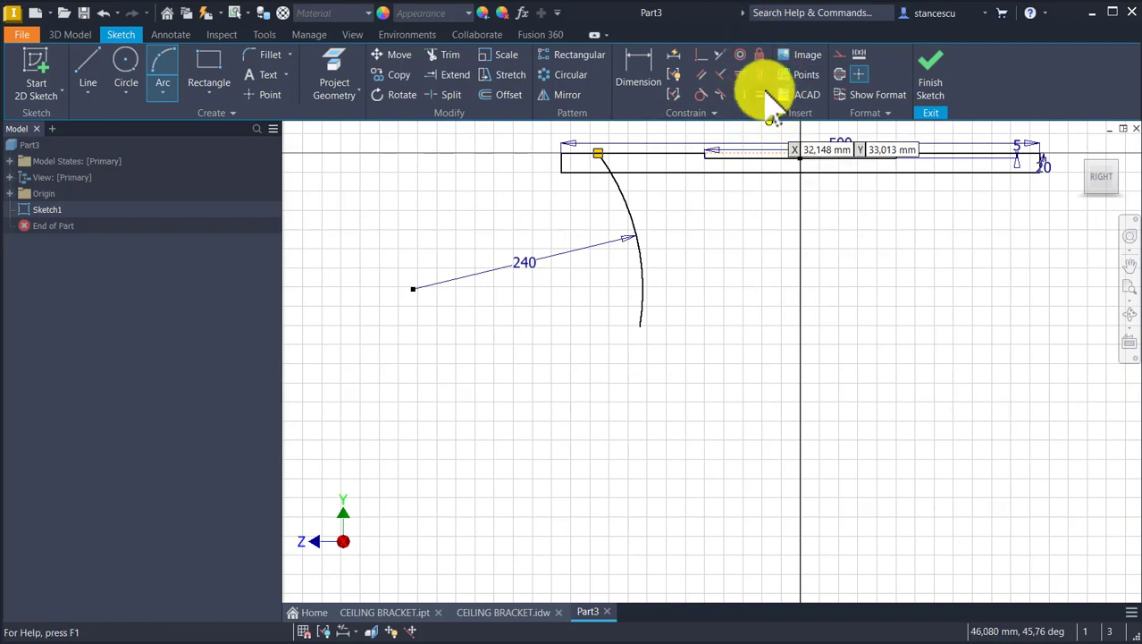
{"action": "left_click", "coordinate": [760, 75]}
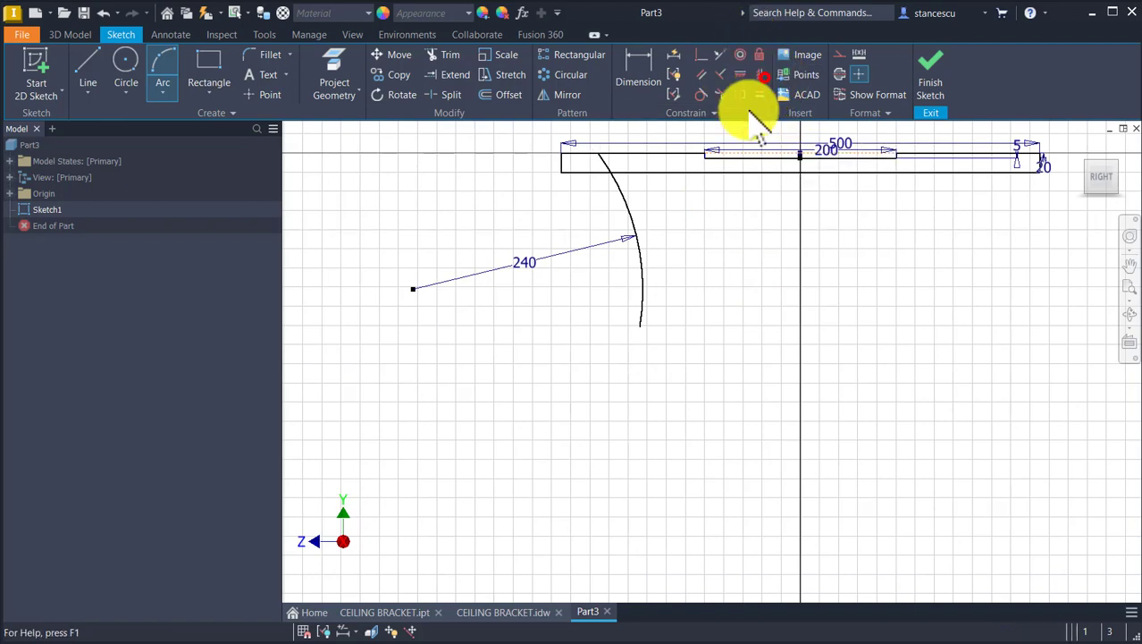
{"action": "left_click", "coordinate": [641, 325]}
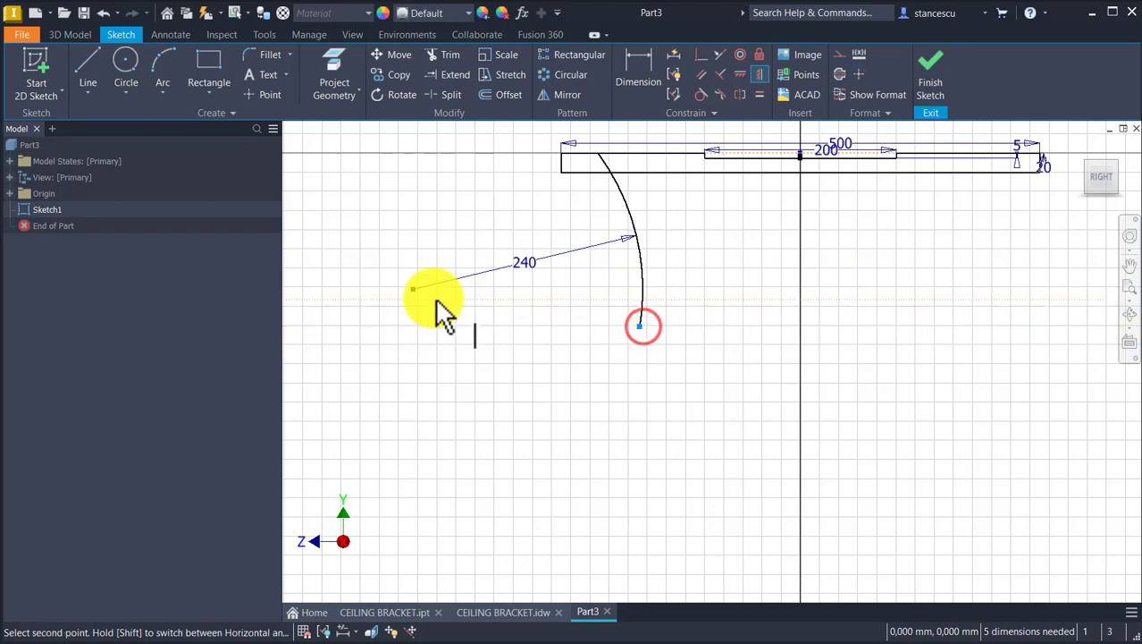
{"action": "left_click", "coordinate": [412, 288]}
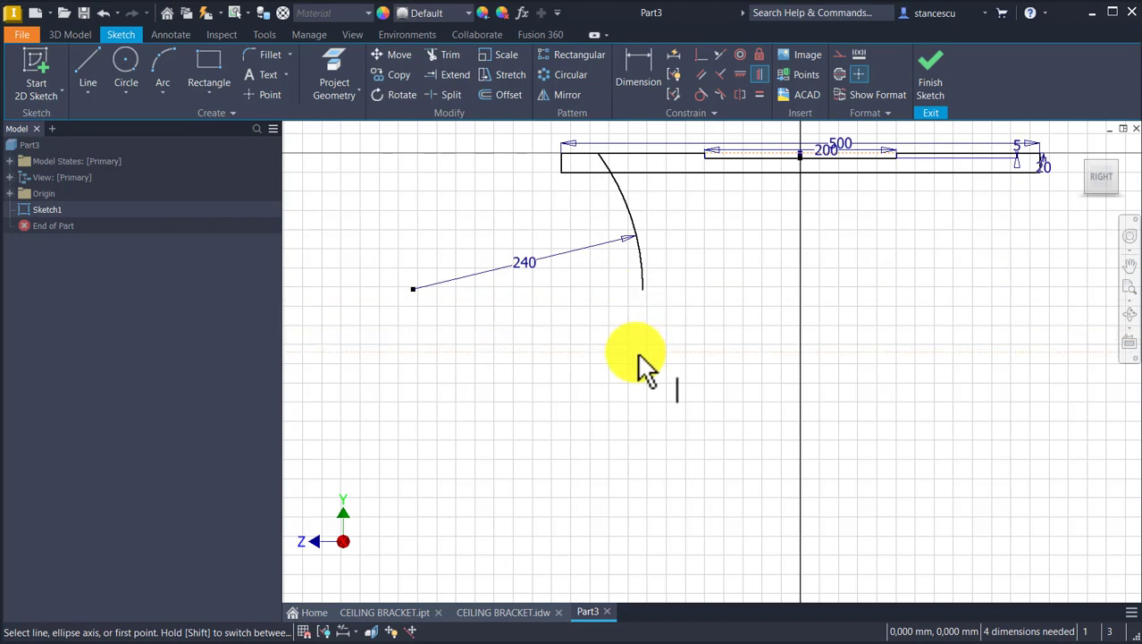
- Draw a second three-point arc of radius 330 mm from the plate's lower edge, inside the 240 mm arc
{"action": "left_click", "coordinate": [163, 63]}
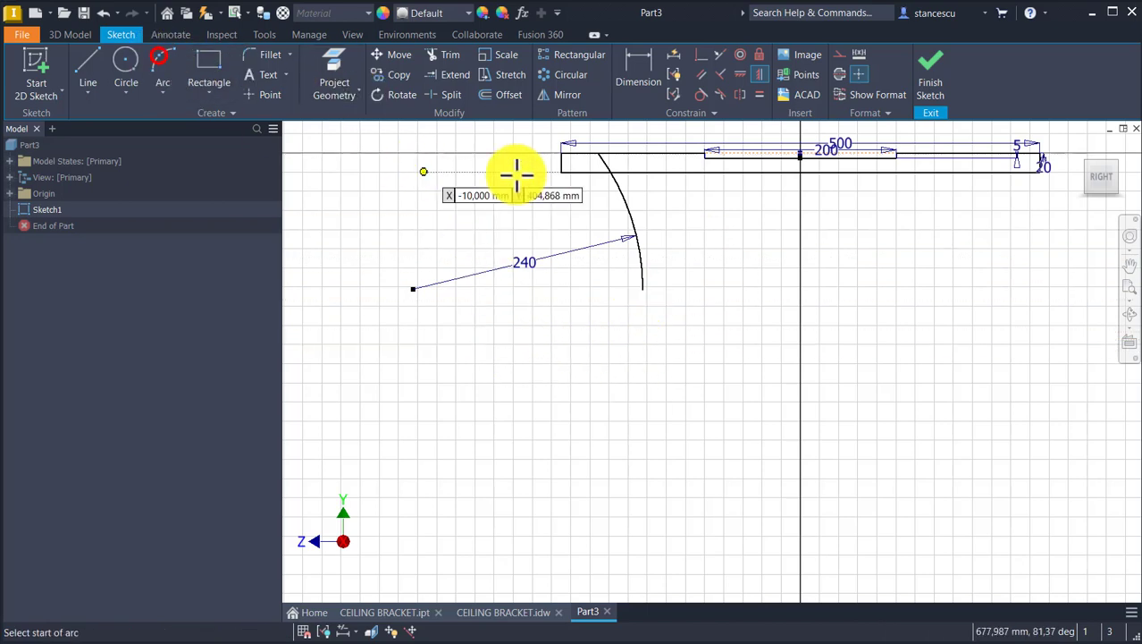
{"action": "left_click", "coordinate": [646, 173]}
{"action": "left_click", "coordinate": [705, 336]}
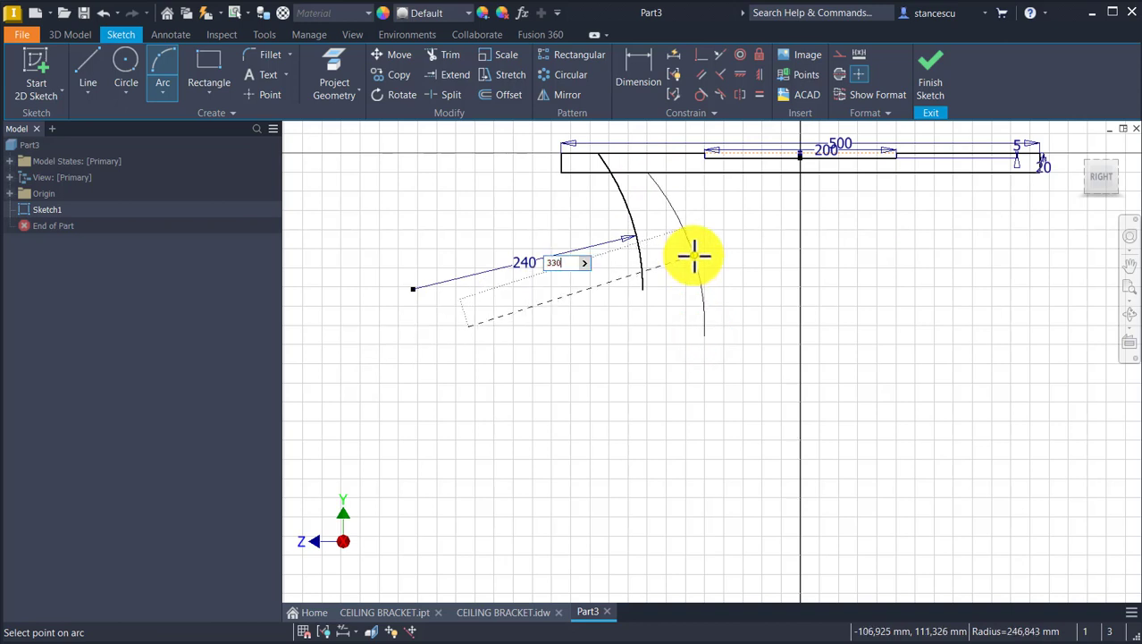
{"action": "type", "text": "330"}
{"action": "key", "text": "Return"}
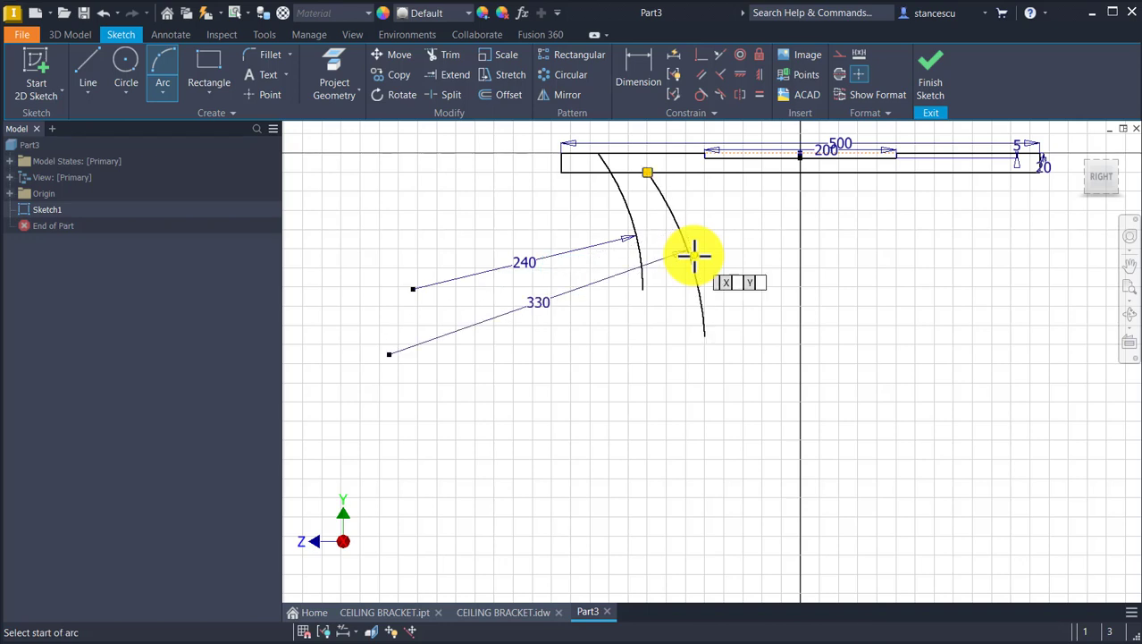
- Align the 330 mm arc's lower endpoint with its centre point using the Vertical constraint
{"action": "left_click", "coordinate": [760, 77]}
{"action": "left_click", "coordinate": [703, 335]}
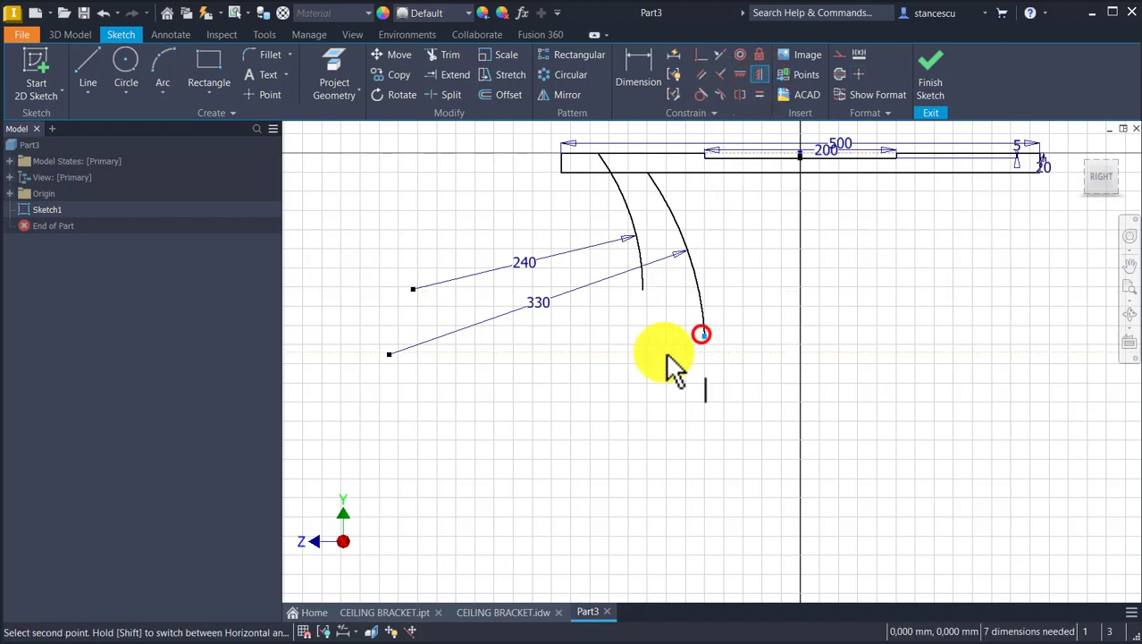
{"action": "left_click", "coordinate": [389, 355]}
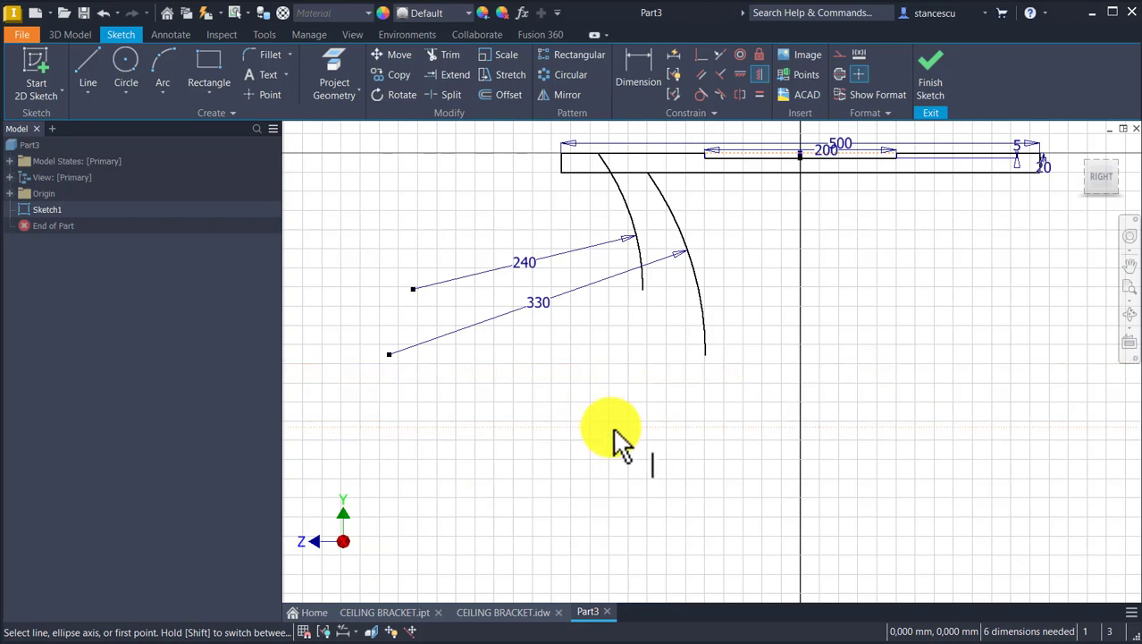
- Draw a vertical line downward from the lower endpoint of the 240 mm arc, tangent to the arc
{"action": "left_click", "coordinate": [96, 75]}
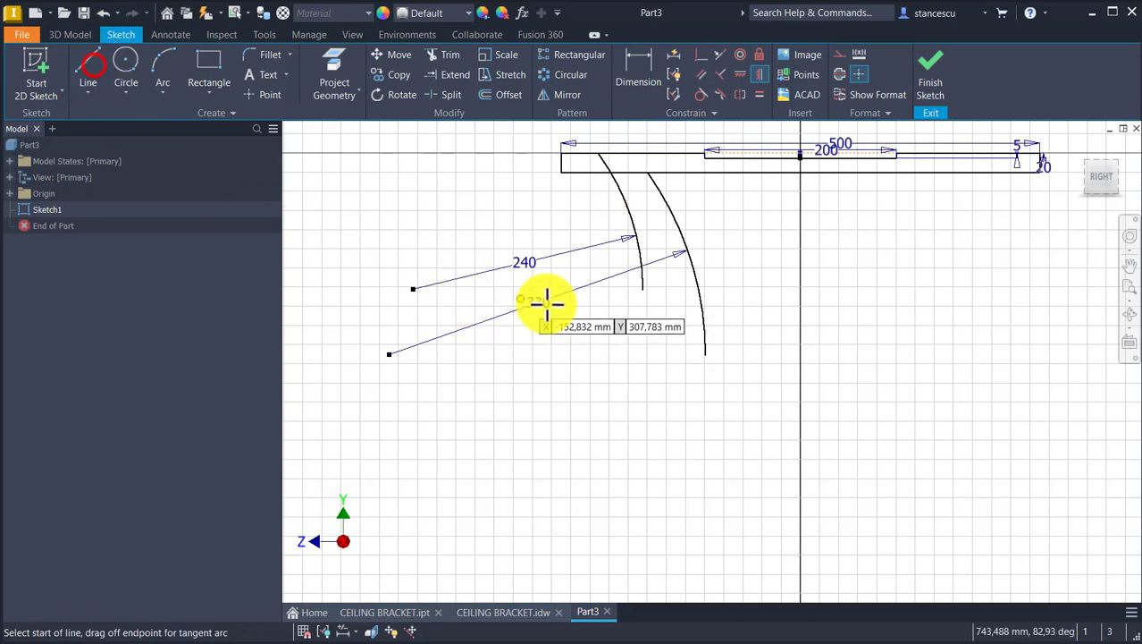
{"action": "left_click", "coordinate": [643, 289]}
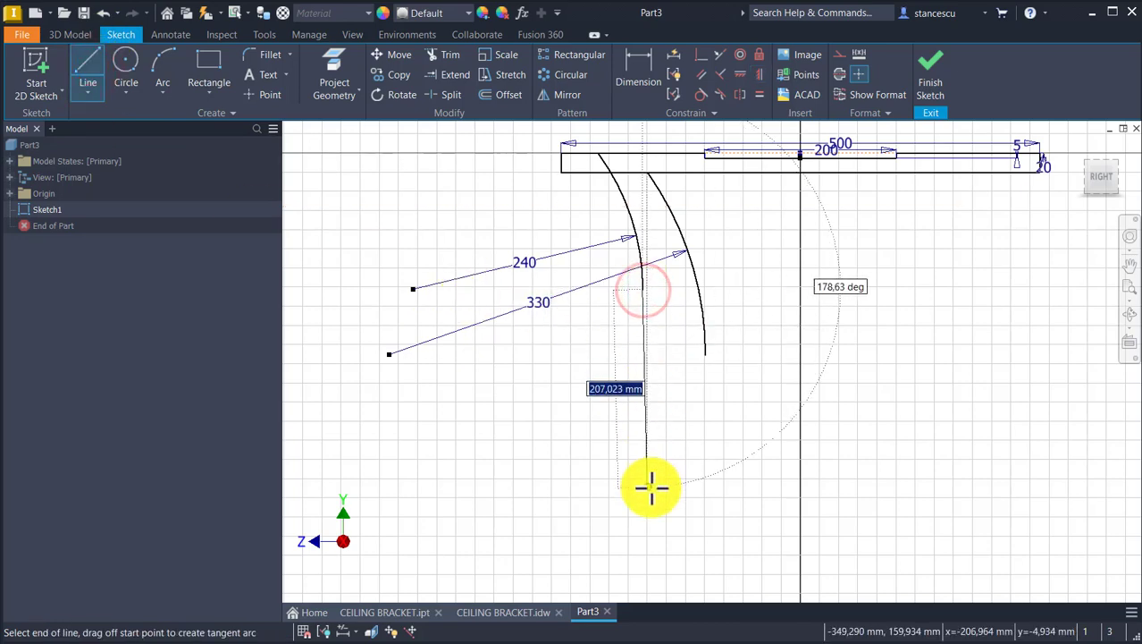
{"action": "left_click", "coordinate": [641, 548]}
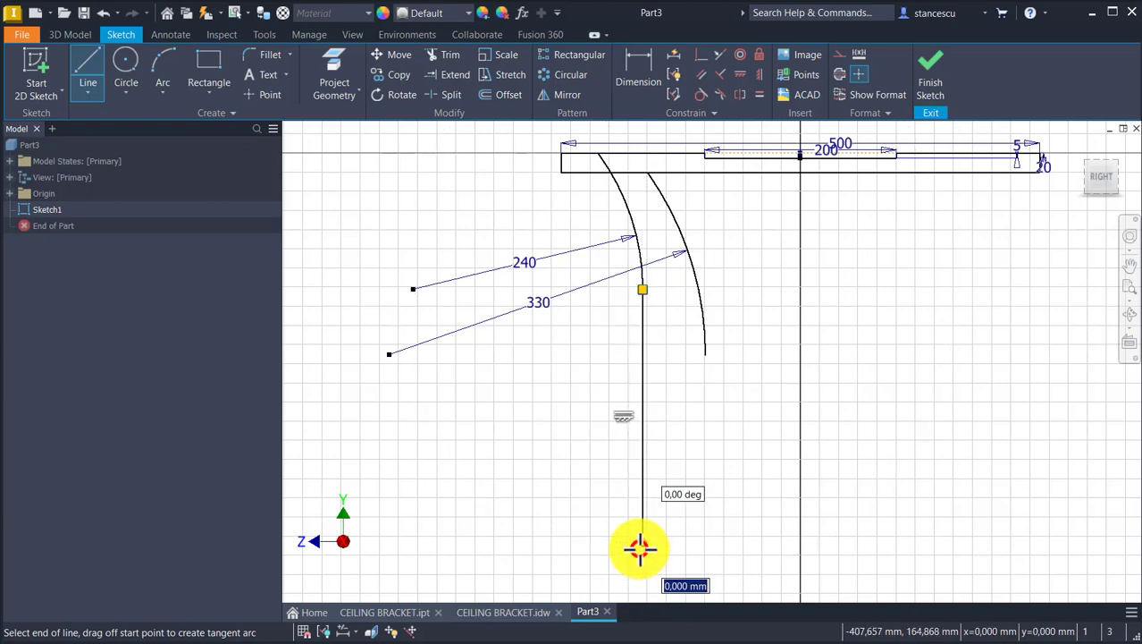
- Draw a second tangent vertical line downward from the lower endpoint of the 330 mm arc, separate from the first line
{"action": "right_click", "coordinate": [684, 473]}
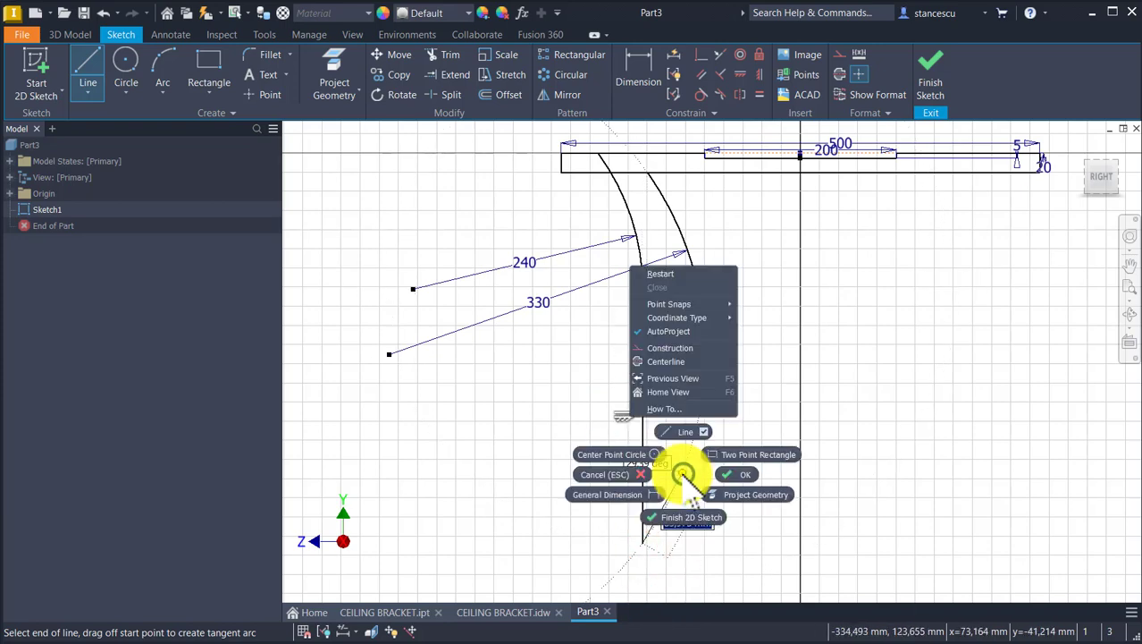
{"action": "left_click", "coordinate": [658, 275]}
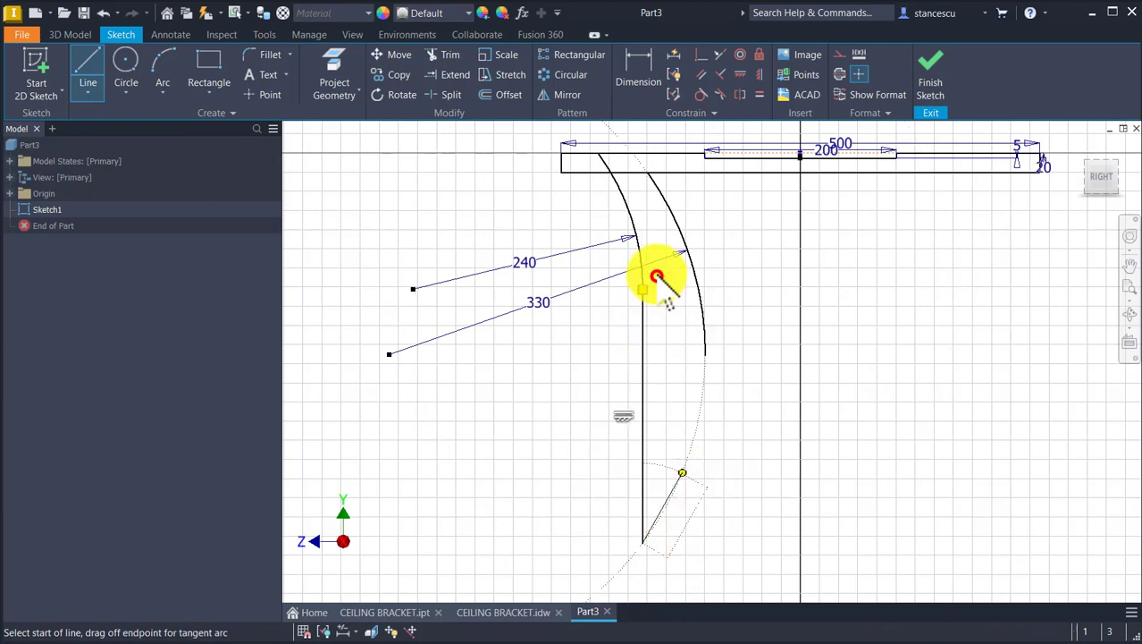
{"action": "left_click", "coordinate": [704, 353]}
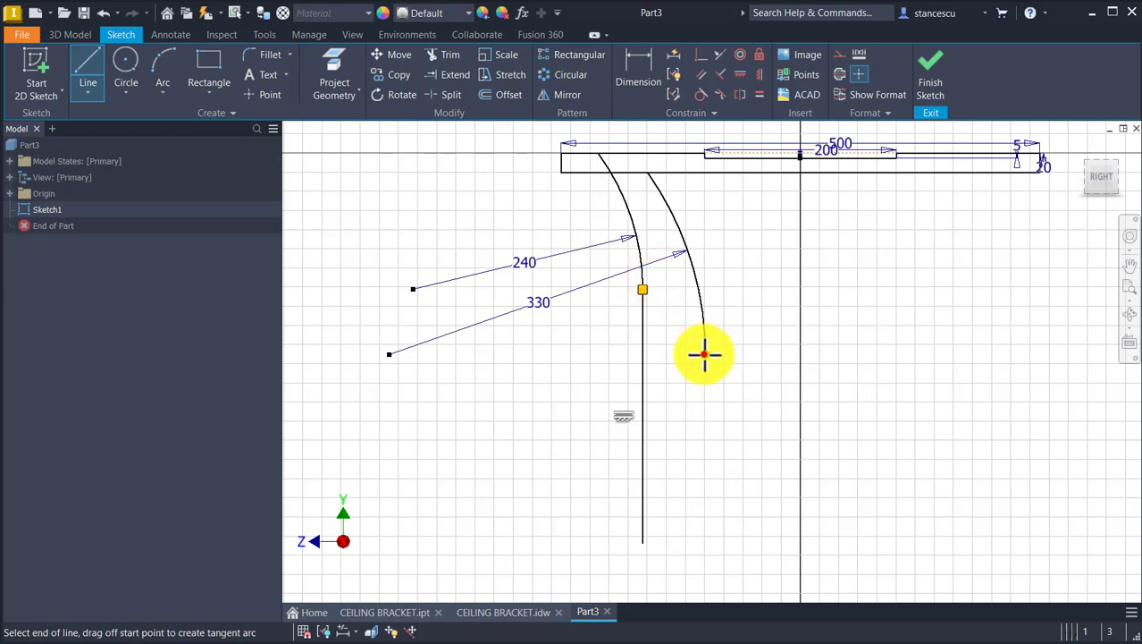
{"action": "left_click", "coordinate": [704, 532]}
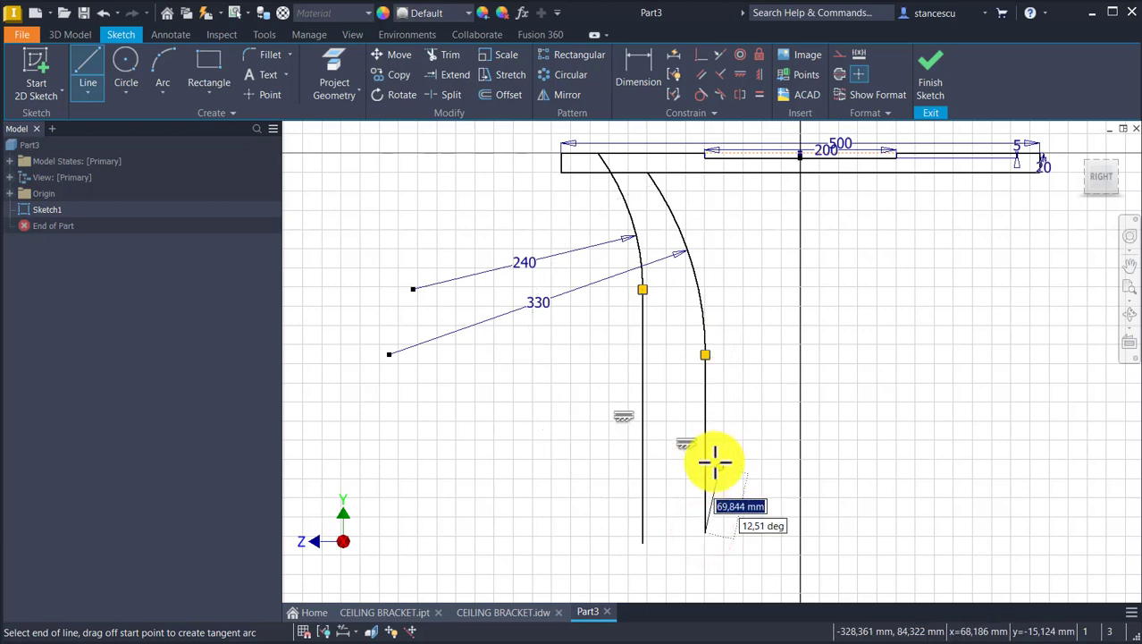
{"action": "key", "text": "Escape"}
{"action": "key", "text": "Escape"}
{"action": "mouse_move", "coordinate": [701, 438]}
{"action": "middle_mouse_down"}
{"action": "mouse_move", "coordinate": [637, 307]}
{"action": "mouse_move", "coordinate": [698, 426]}
{"action": "middle_mouse_up"}
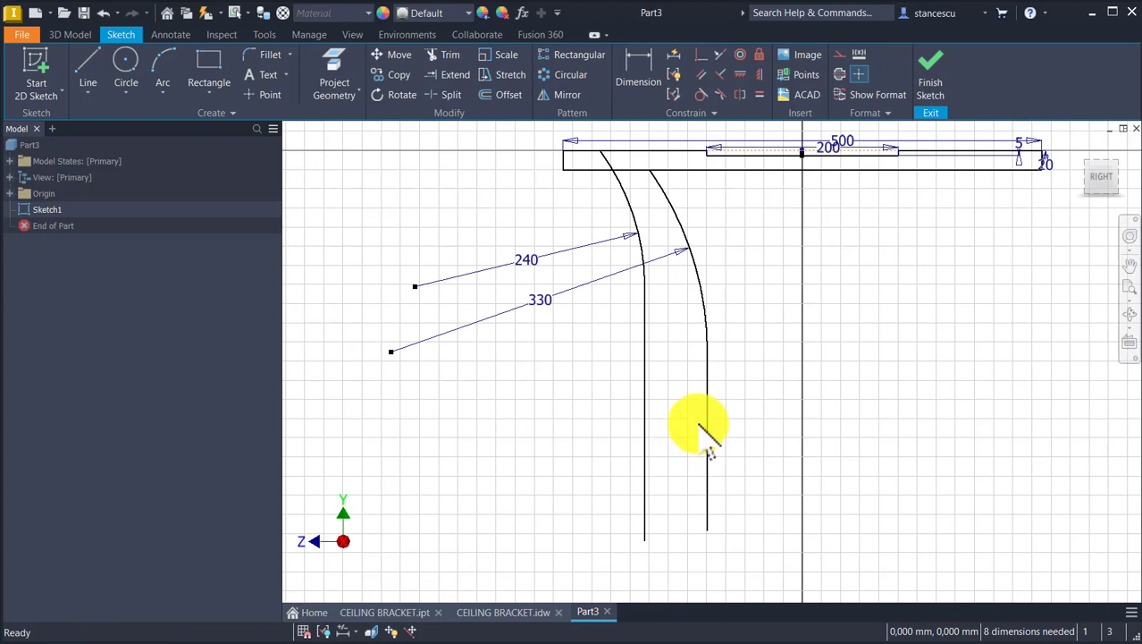
- Examine the front view in the CEILING BRACKET.idw drawing for the height dimensions and radii around the arm's lower R65 and R30 corners
{"action": "left_click", "coordinate": [503, 612]}
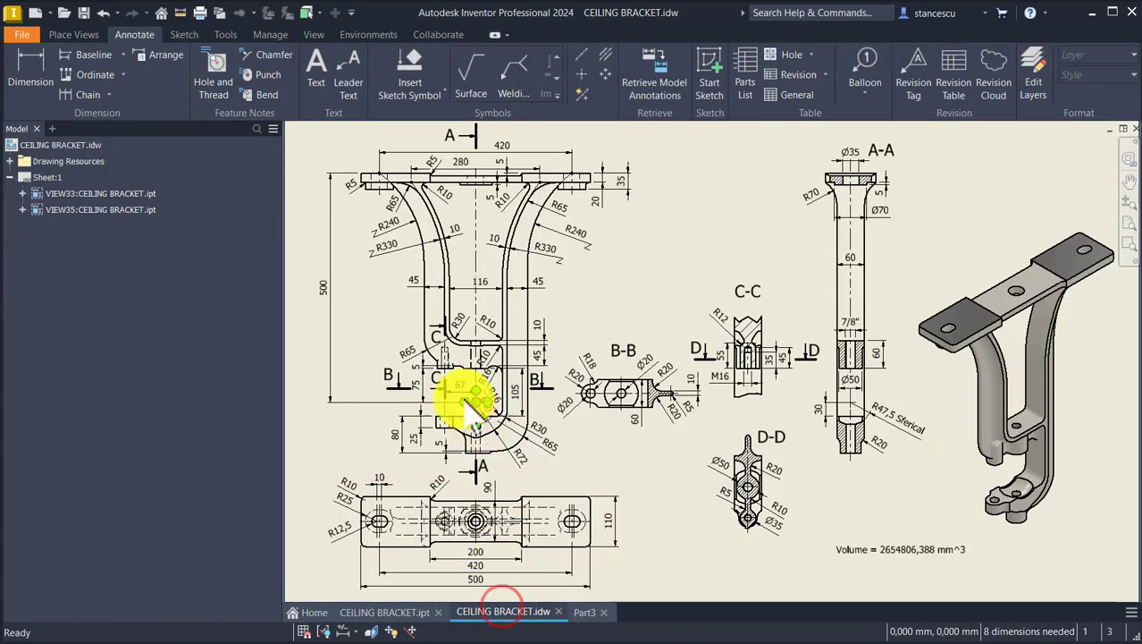
{"action": "scroll", "coordinate": [438, 366], "scroll_direction": "up", "scroll_amount": 5}
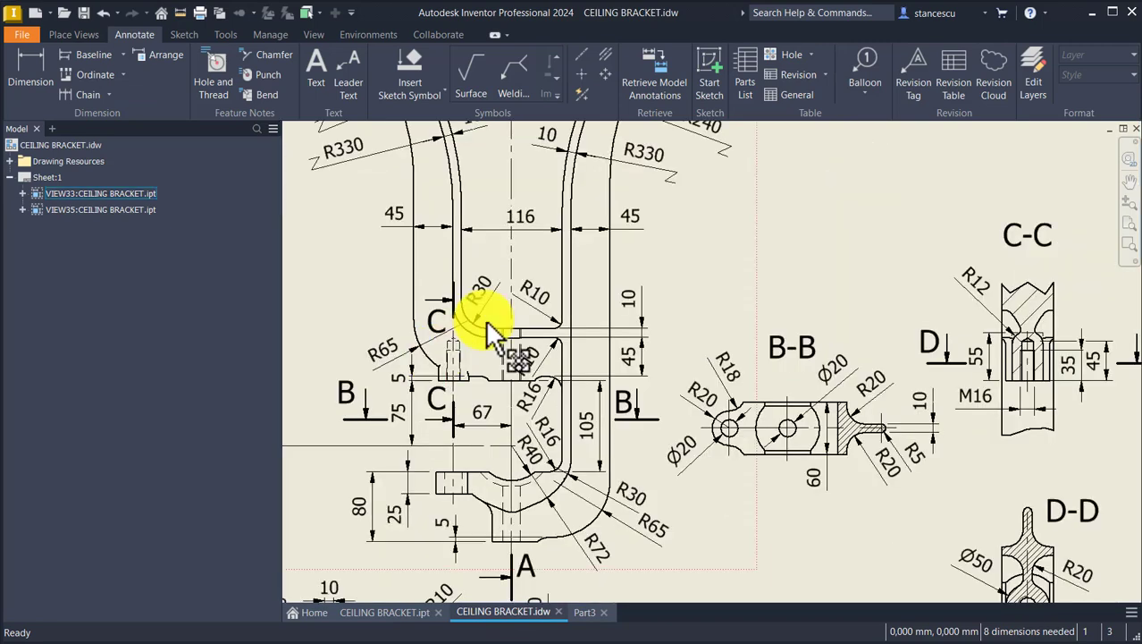
{"action": "mouse_move", "coordinate": [537, 313]}
{"action": "middle_mouse_down"}
{"action": "mouse_move", "coordinate": [1015, 345]}
{"action": "mouse_move", "coordinate": [930, 388]}
{"action": "mouse_move", "coordinate": [846, 377]}
{"action": "middle_mouse_up"}
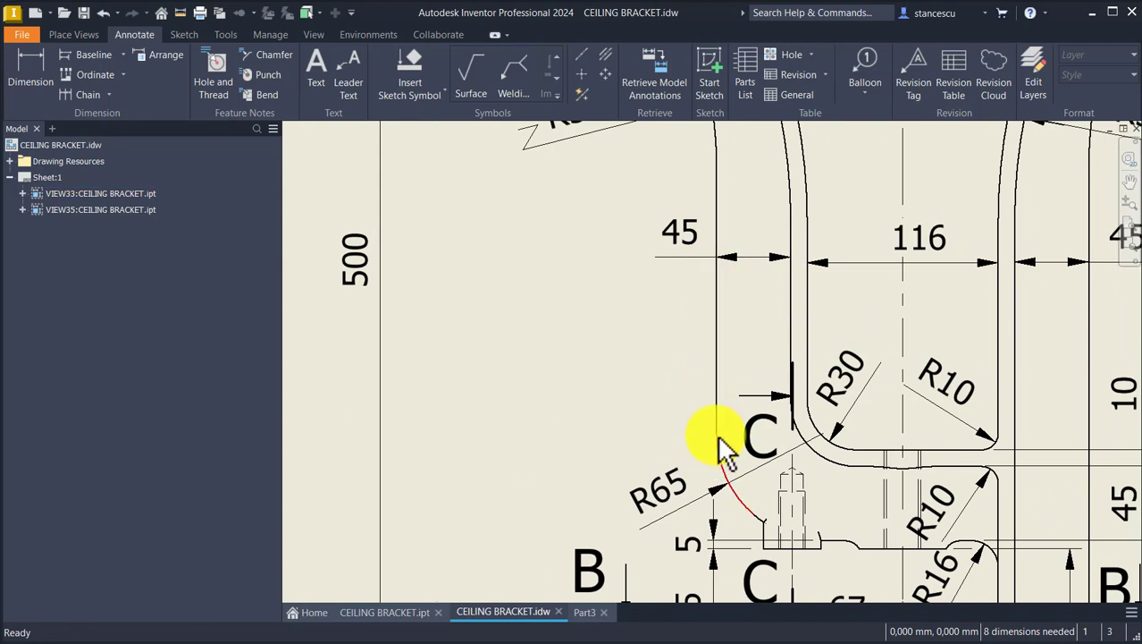
{"action": "left_click", "coordinate": [791, 457]}
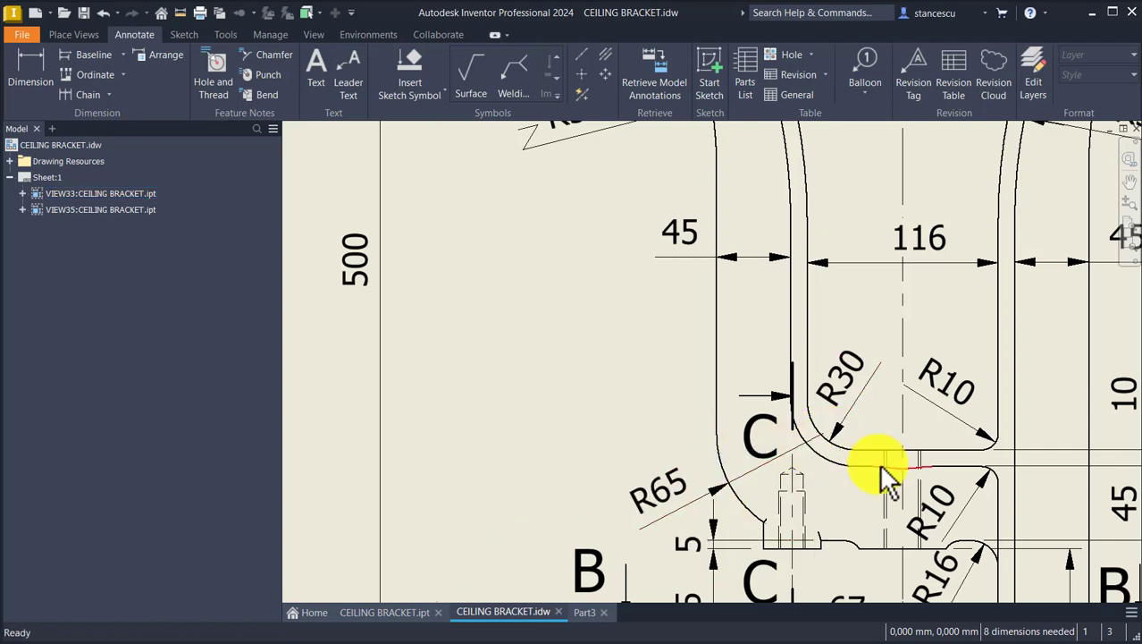
{"action": "mouse_move", "coordinate": [559, 527]}
{"action": "middle_mouse_down"}
{"action": "mouse_move", "coordinate": [556, 404]}
{"action": "mouse_move", "coordinate": [370, 224]}
{"action": "middle_mouse_up"}
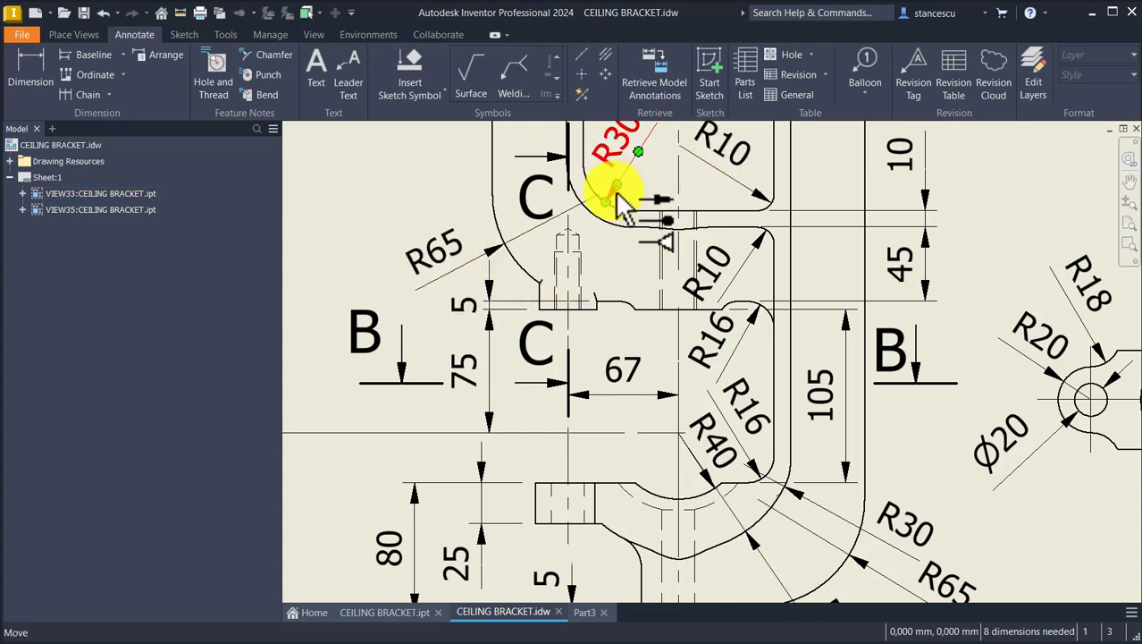
{"action": "middle_click_drag", "start_coordinate": [627, 183], "coordinate": [664, 323]}
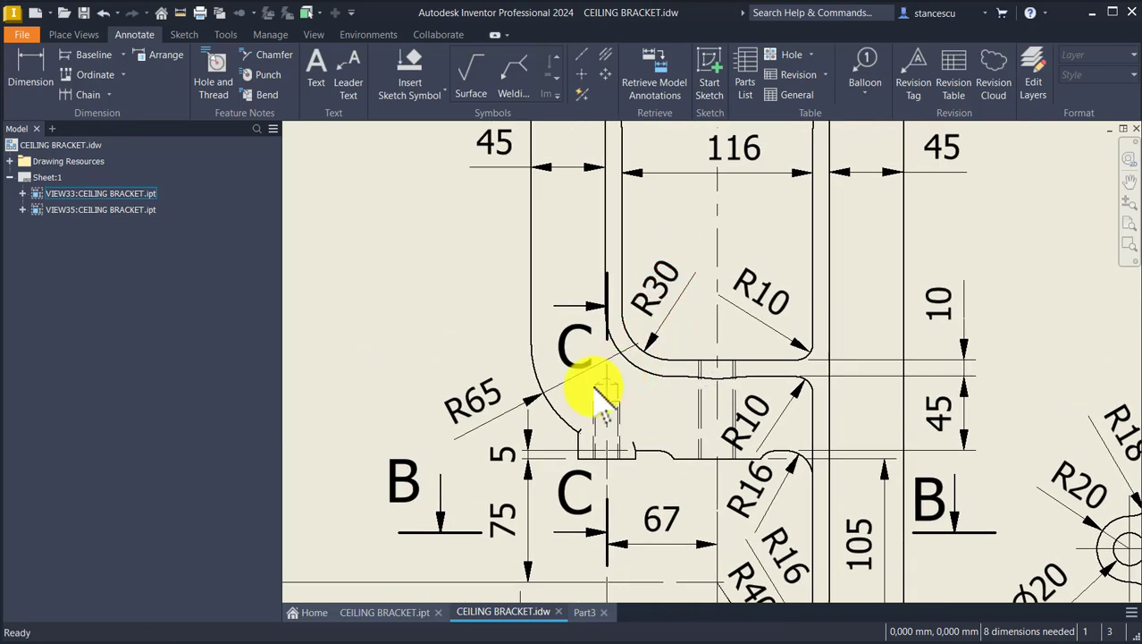
{"action": "left_click", "coordinate": [531, 348]}
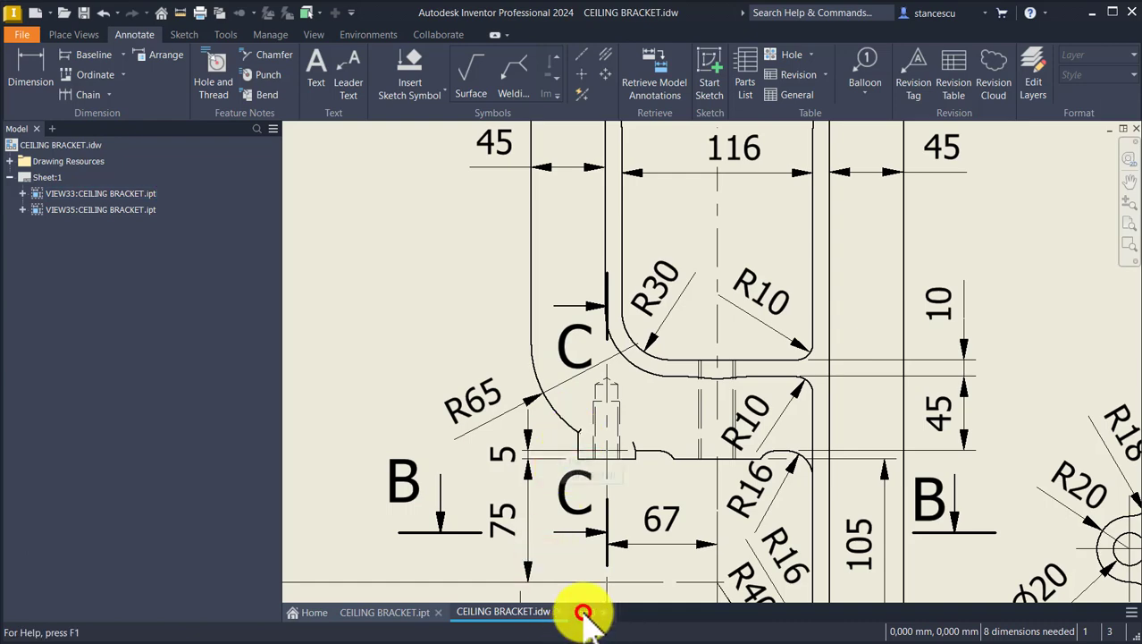
- In the Part3 sketch, dimension the outer straight line's lower endpoint from the plate's upper edge as 500-75-5-65 mm
{"action": "left_click", "coordinate": [584, 612]}
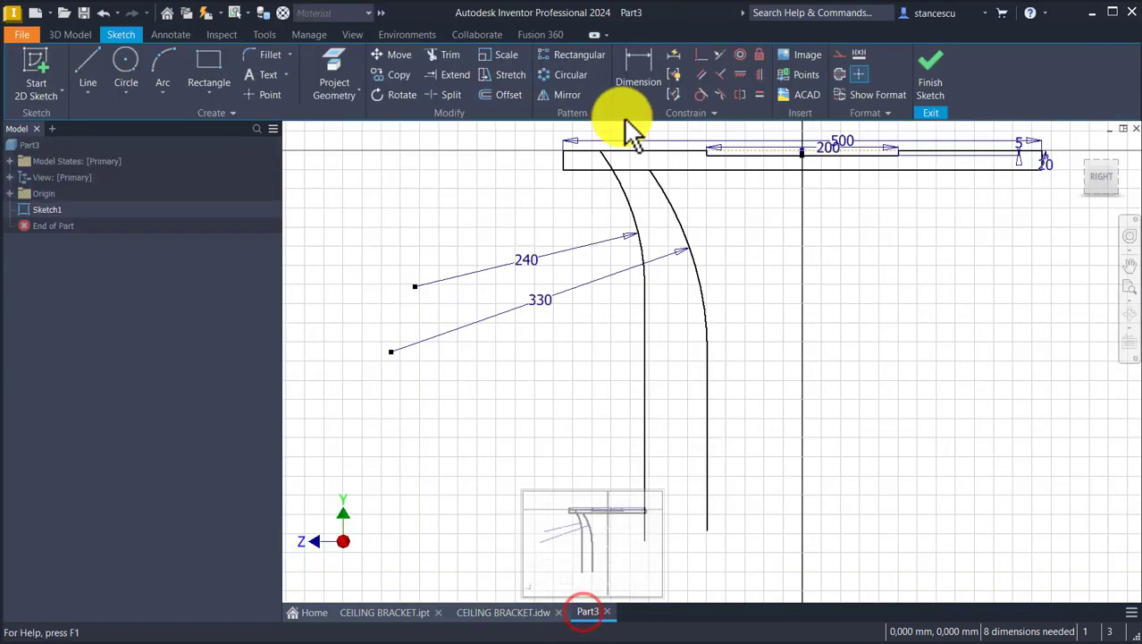
{"action": "left_click", "coordinate": [639, 54]}
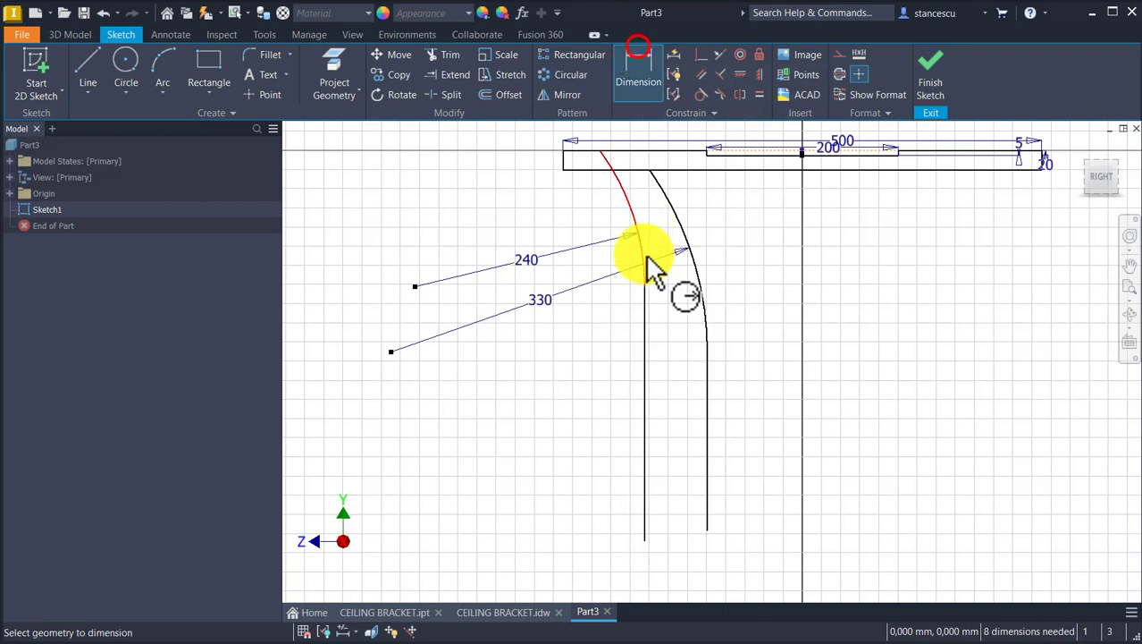
{"action": "left_click", "coordinate": [645, 539]}
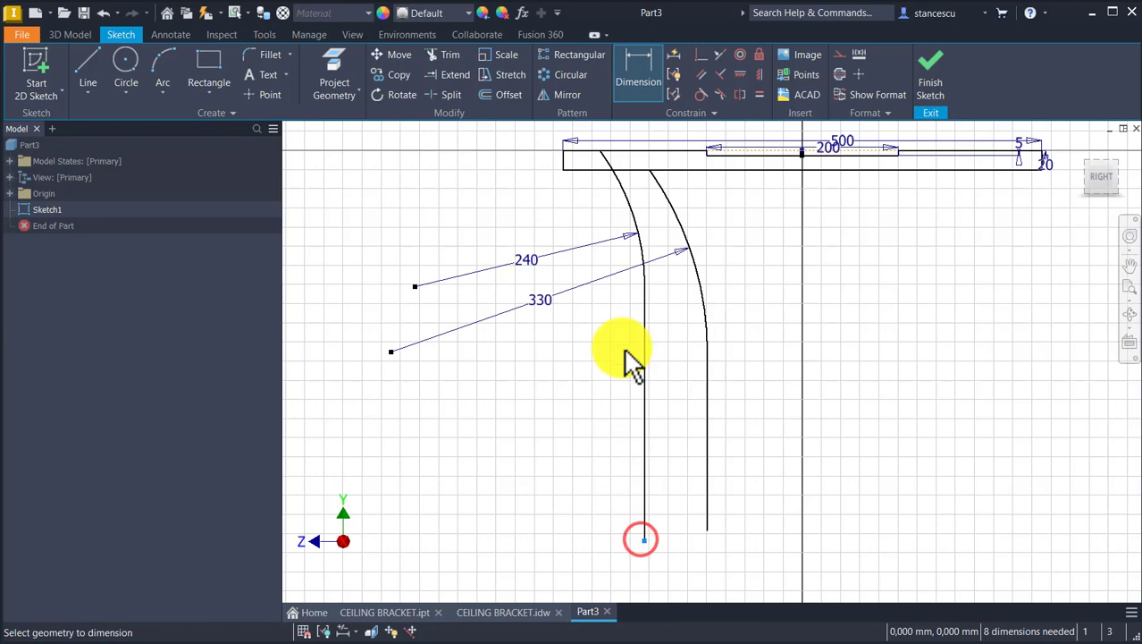
{"action": "left_click", "coordinate": [579, 147]}
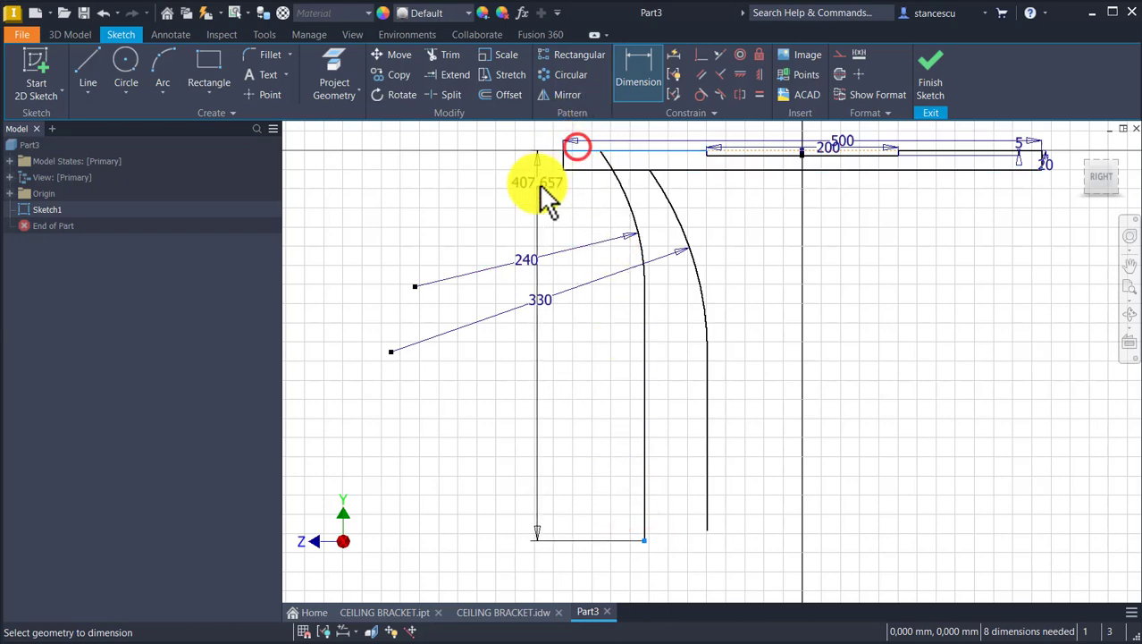
{"action": "left_click", "coordinate": [353, 288]}
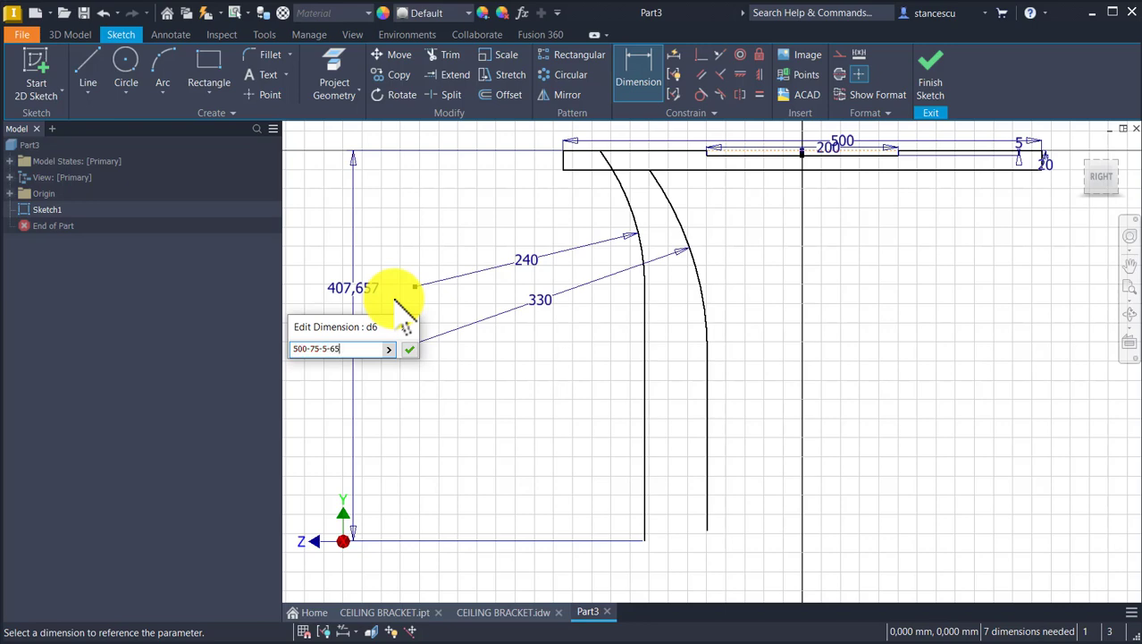
{"action": "key", "text": "Return"}
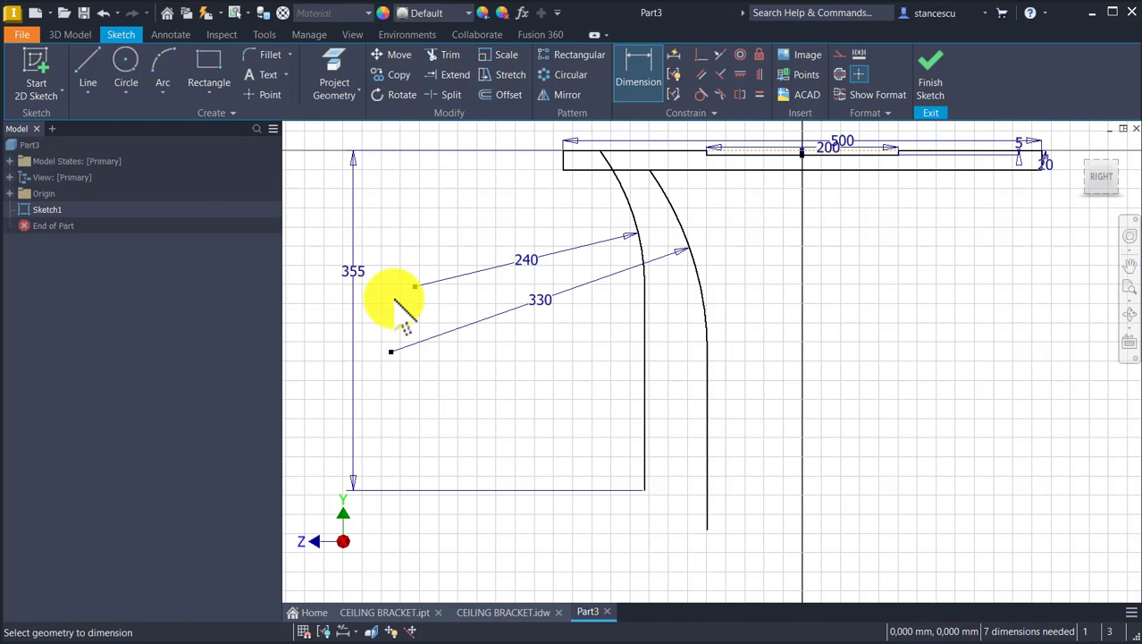
- Check the CEILING BRACKET.idw drawing for the dimensions that locate the start of the arm's inner R30 corner
{"action": "middle_click_drag", "start_coordinate": [631, 458], "coordinate": [628, 413]}
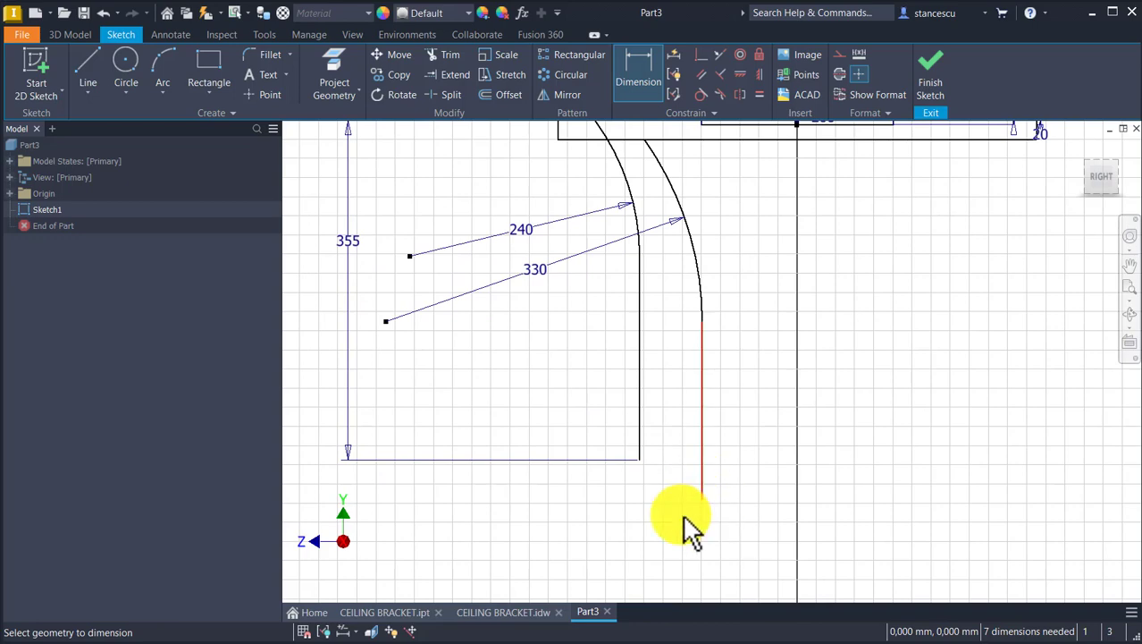
{"action": "left_click", "coordinate": [523, 612]}
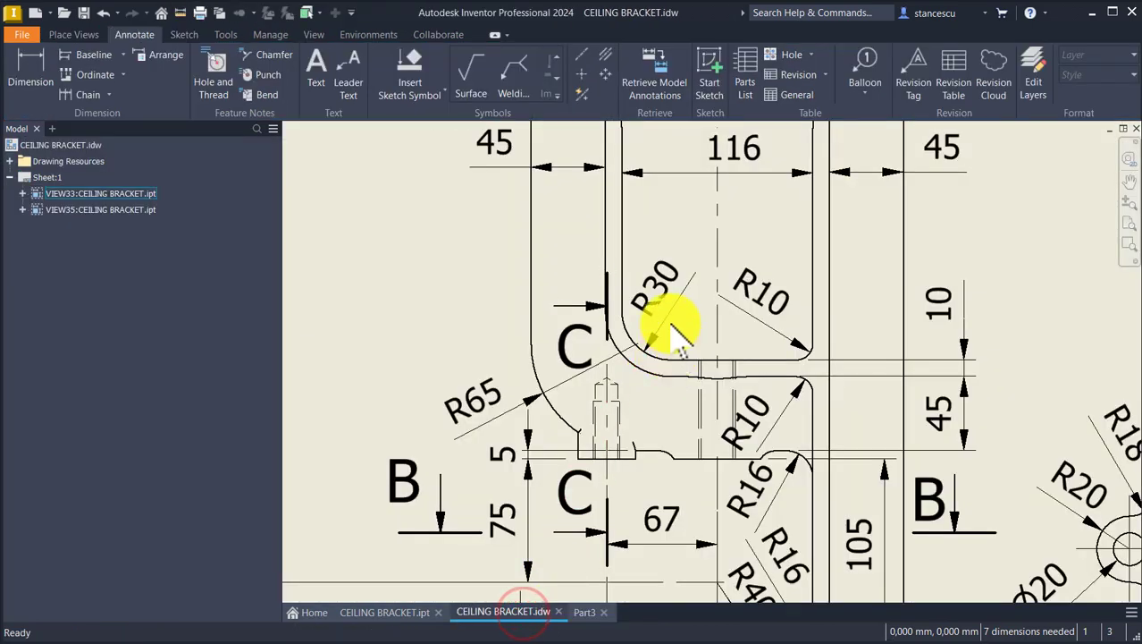
{"action": "left_click", "coordinate": [634, 313]}
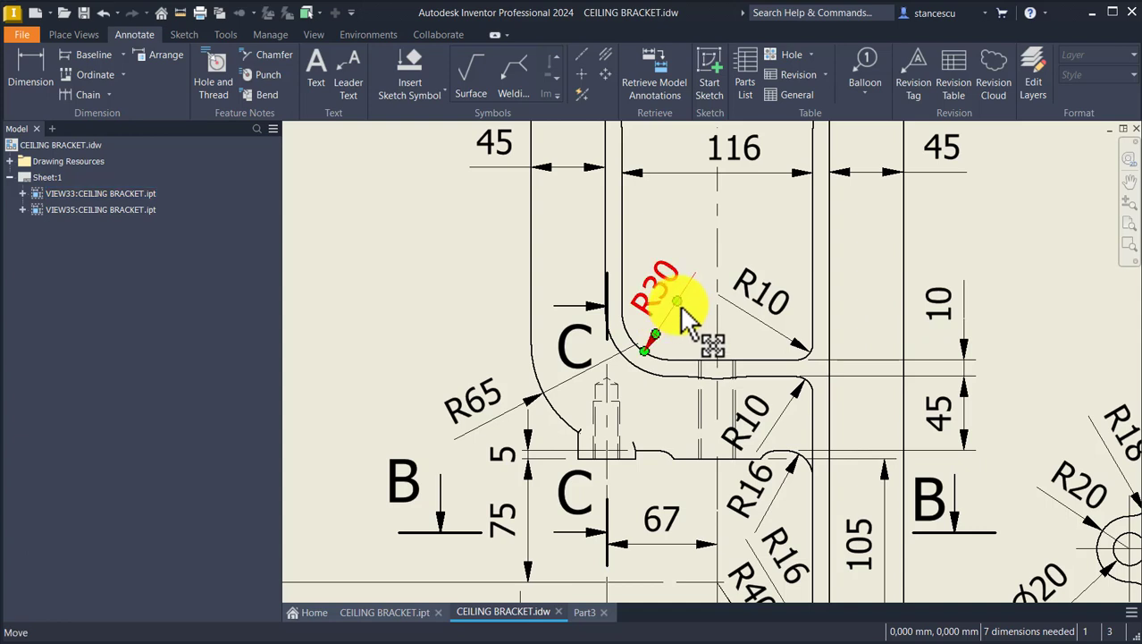
{"action": "left_click_drag", "start_coordinate": [617, 299], "coordinate": [598, 226]}
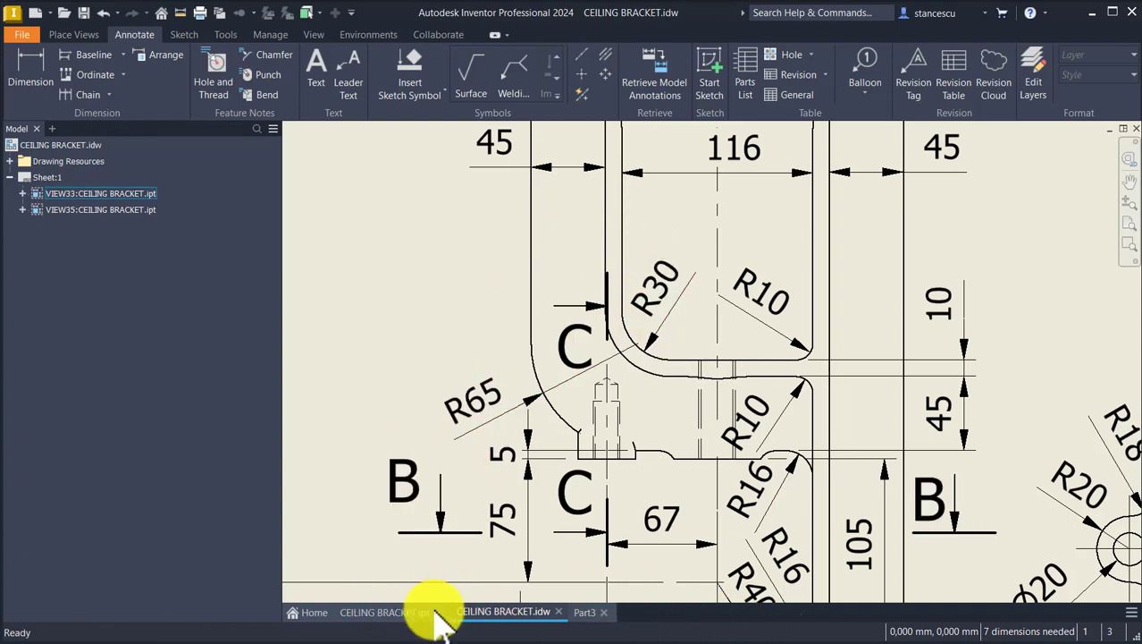
{"action": "left_click", "coordinate": [590, 613]}
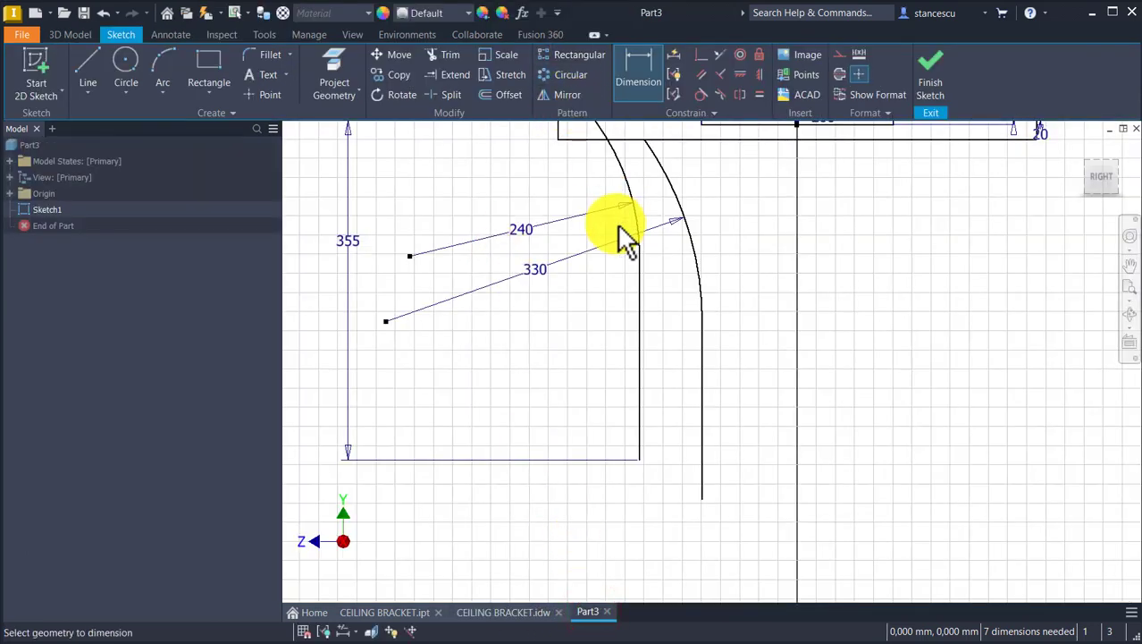
{"action": "scroll", "coordinate": [624, 235], "scroll_direction": "down", "scroll_amount": 3}
{"action": "middle_click_drag", "start_coordinate": [622, 234], "coordinate": [625, 320]}
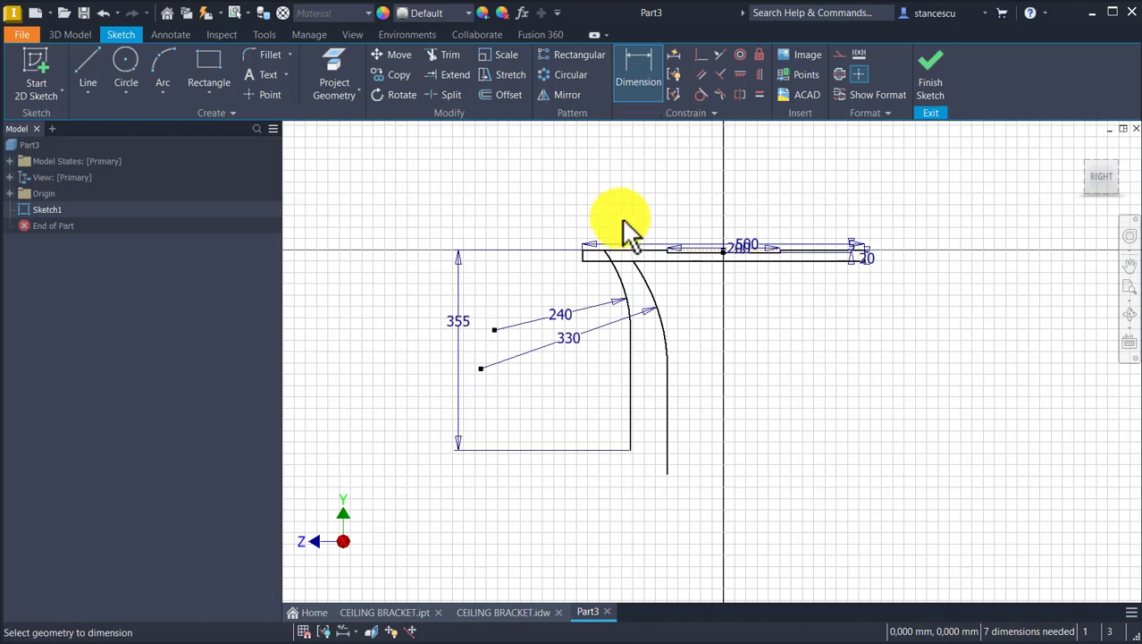
{"action": "scroll", "coordinate": [601, 273], "scroll_direction": "up", "scroll_amount": 3}
{"action": "left_click", "coordinate": [589, 225]}
{"action": "mouse_move", "coordinate": [597, 269]}
{"action": "middle_mouse_down"}
{"action": "mouse_move", "coordinate": [615, 115]}
{"action": "mouse_move", "coordinate": [966, 406]}
{"action": "middle_mouse_up"}
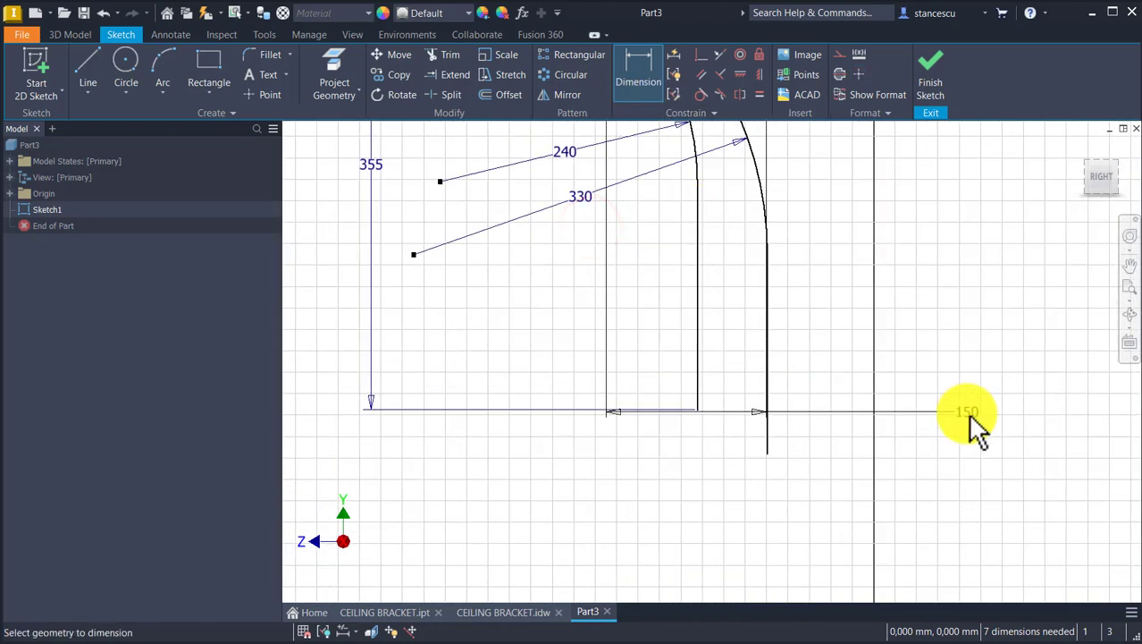
{"action": "left_click", "coordinate": [767, 460]}
{"action": "middle_click_drag", "start_coordinate": [356, 350], "coordinate": [514, 386]}
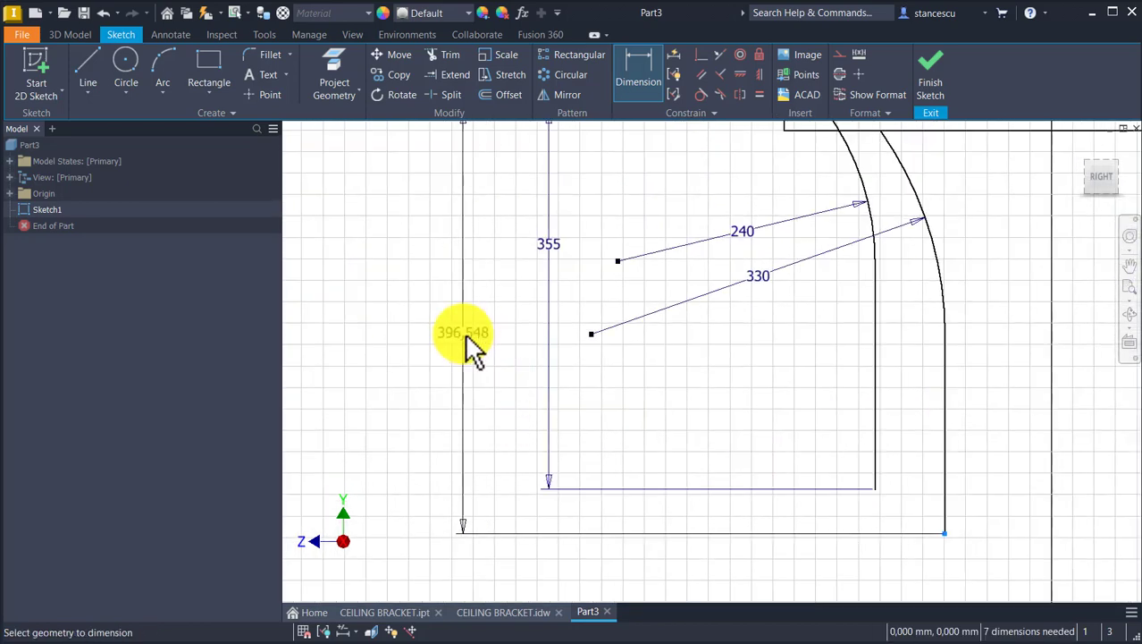
{"action": "left_click", "coordinate": [464, 336]}
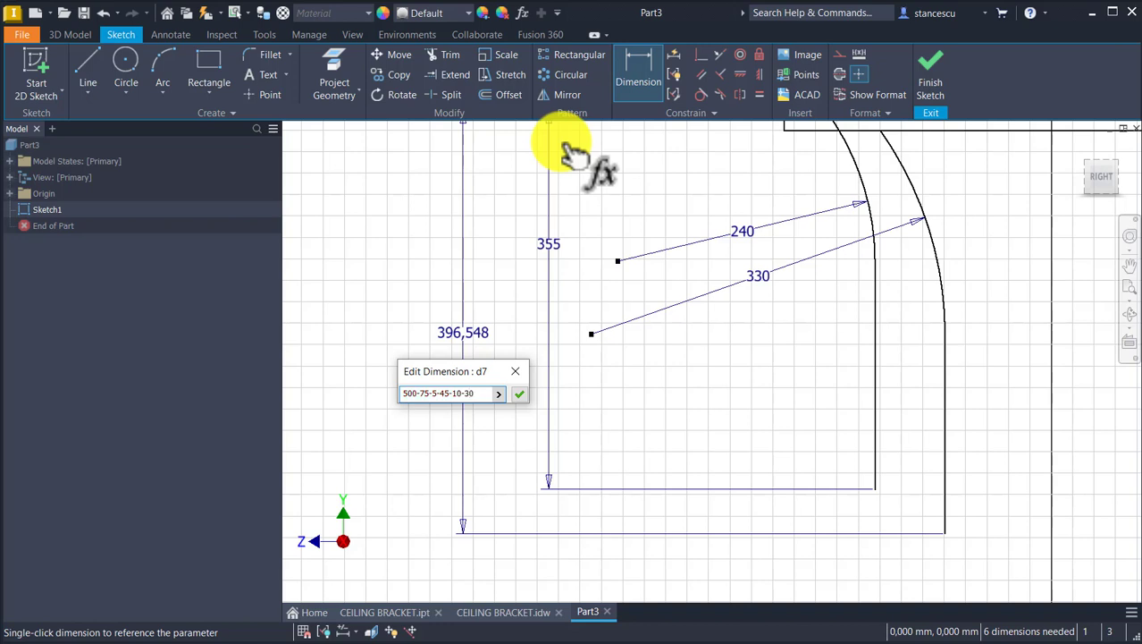
{"action": "key", "text": "Return"}
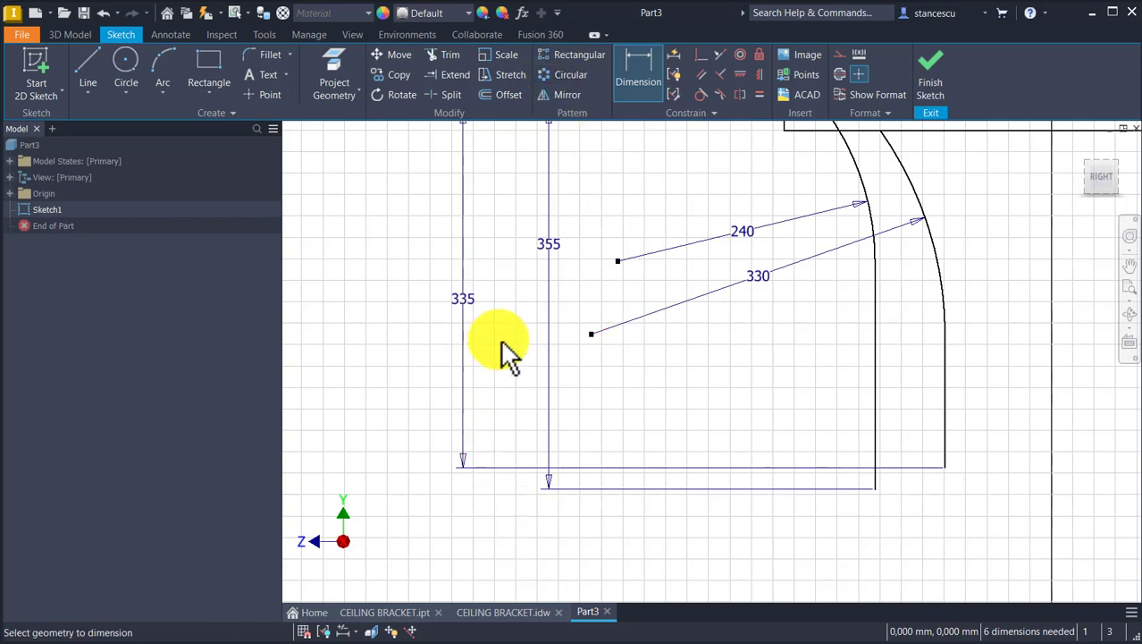
{"action": "key", "text": "Escape"}
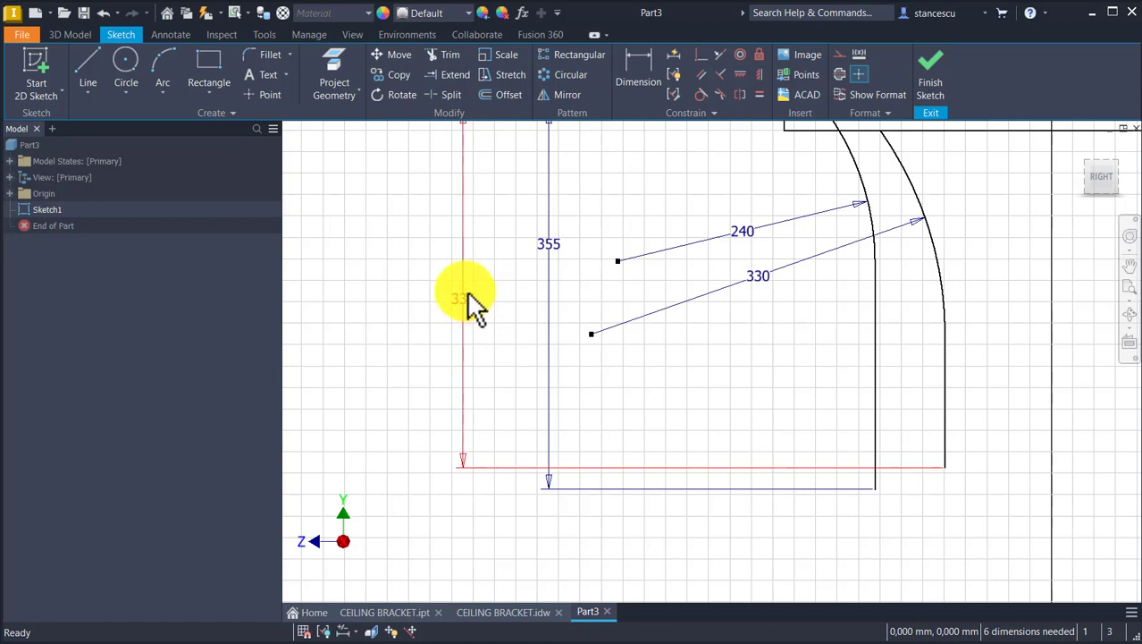
{"action": "left_click_drag", "start_coordinate": [456, 314], "coordinate": [579, 288]}
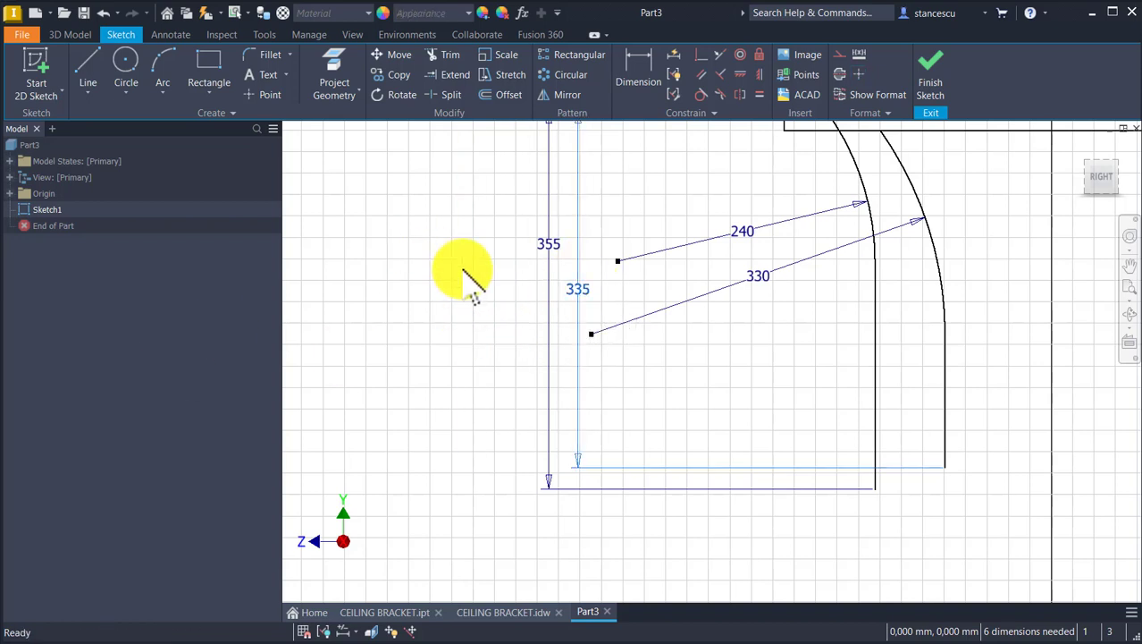
- Offset the 330 mm arc outline by 10 mm toward the bracket's vertical centre axis
{"action": "mouse_move", "coordinate": [468, 164]}
{"action": "middle_mouse_down"}
{"action": "mouse_move", "coordinate": [280, 250]}
{"action": "mouse_move", "coordinate": [271, 215]}
{"action": "middle_mouse_up"}
{"action": "left_click", "coordinate": [508, 95]}
{"action": "left_click", "coordinate": [745, 335]}
{"action": "type", "text": "10"}
{"action": "key", "text": "Return"}
{"action": "scroll", "coordinate": [709, 158], "scroll_direction": "down", "scroll_amount": 3}
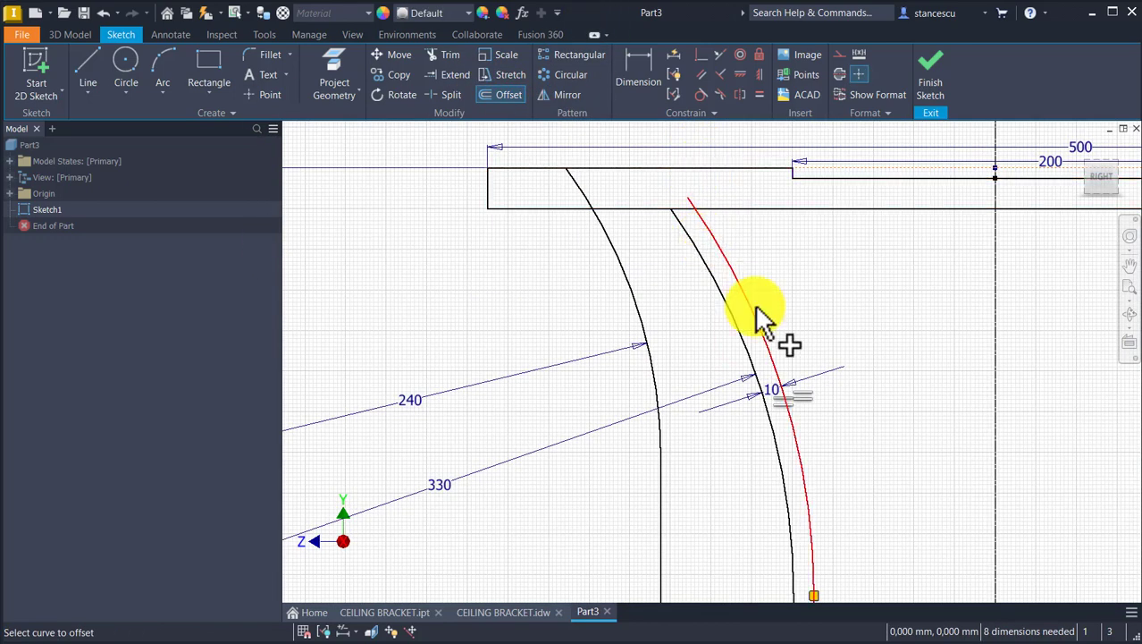
- Trim the upper end of the offset arm arc that extends into the top plate
{"action": "left_click", "coordinate": [450, 55]}
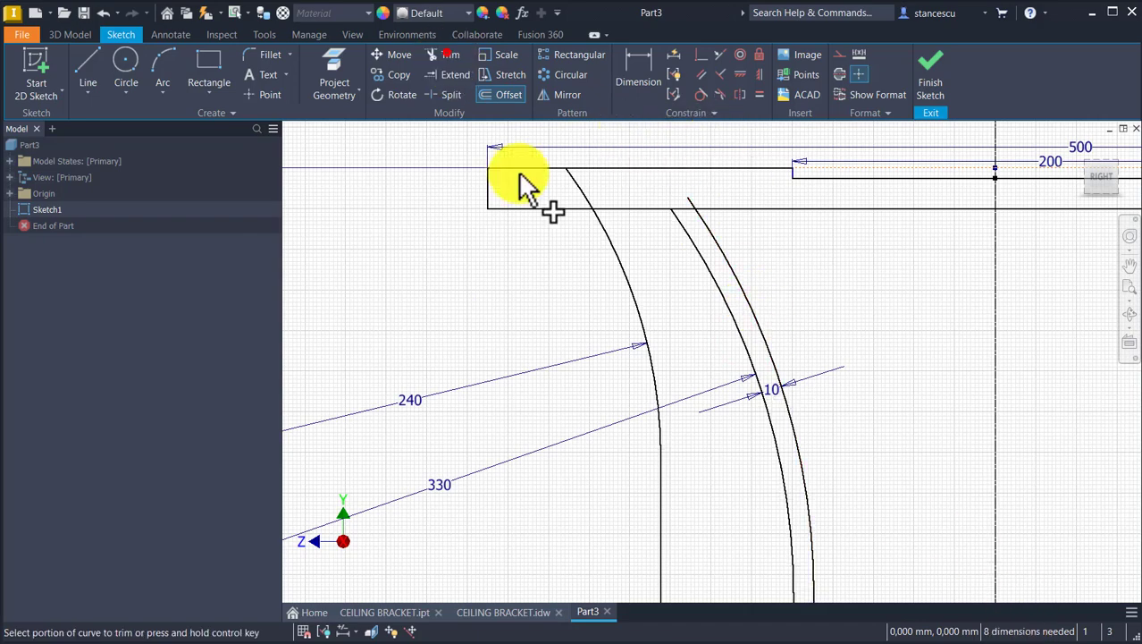
{"action": "left_click", "coordinate": [694, 198]}
{"action": "middle_click_drag", "start_coordinate": [856, 270], "coordinate": [648, 132]}
{"action": "key", "text": "Escape"}
{"action": "scroll", "coordinate": [648, 132], "scroll_direction": "up", "scroll_amount": 2}
{"action": "middle_click_drag", "start_coordinate": [603, 400], "coordinate": [667, 434]}
{"action": "scroll", "coordinate": [762, 395], "scroll_direction": "down", "scroll_amount": 3}
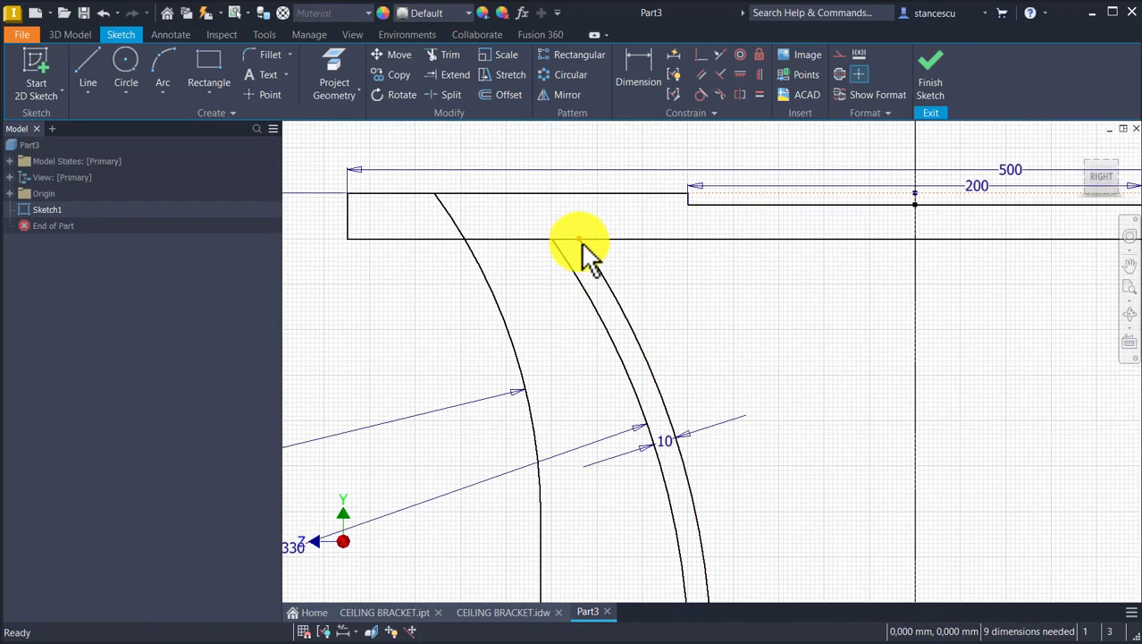
- Try moving the trimmed arc's upper endpoint along the plate's lower edge, and undo that move
{"action": "left_click_drag", "start_coordinate": [579, 241], "coordinate": [660, 286]}
{"action": "key", "text": "ctrl+z"}
{"action": "mouse_move", "coordinate": [801, 437]}
{"action": "middle_mouse_down"}
{"action": "mouse_move", "coordinate": [788, 378]}
{"action": "mouse_move", "coordinate": [693, 266]}
{"action": "middle_mouse_up"}
{"action": "scroll", "coordinate": [814, 422], "scroll_direction": "up", "scroll_amount": 3}
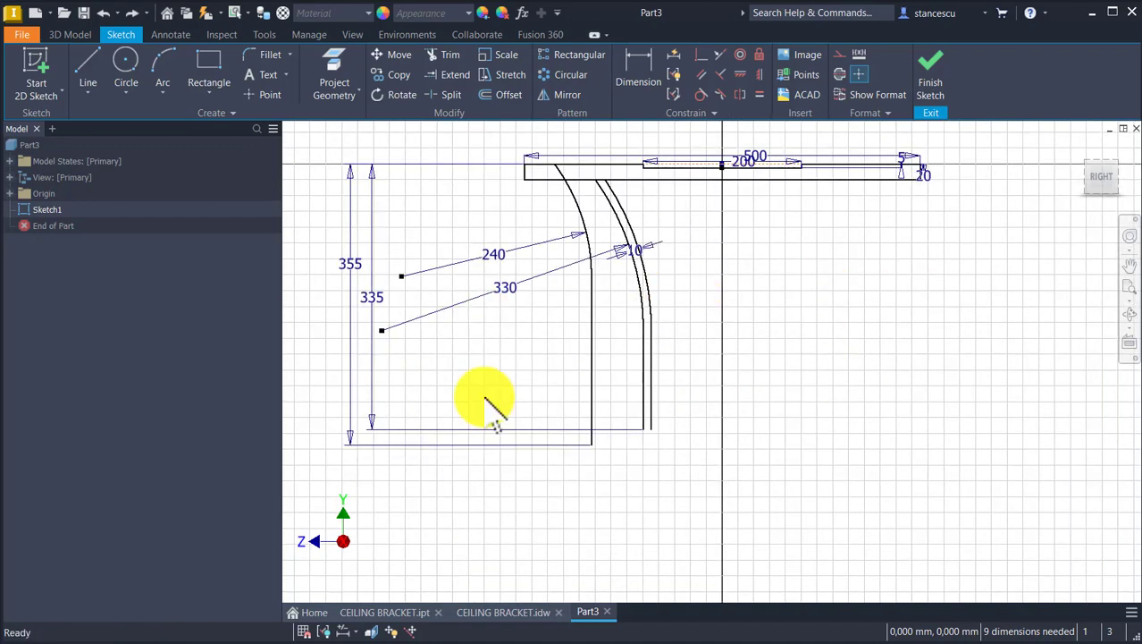
- Draw a vertical line from the centre of the top plate's recess down past the arms and make it a construction line
{"action": "left_click", "coordinate": [88, 62]}
{"action": "scroll", "coordinate": [664, 183], "scroll_direction": "up", "scroll_amount": 4}
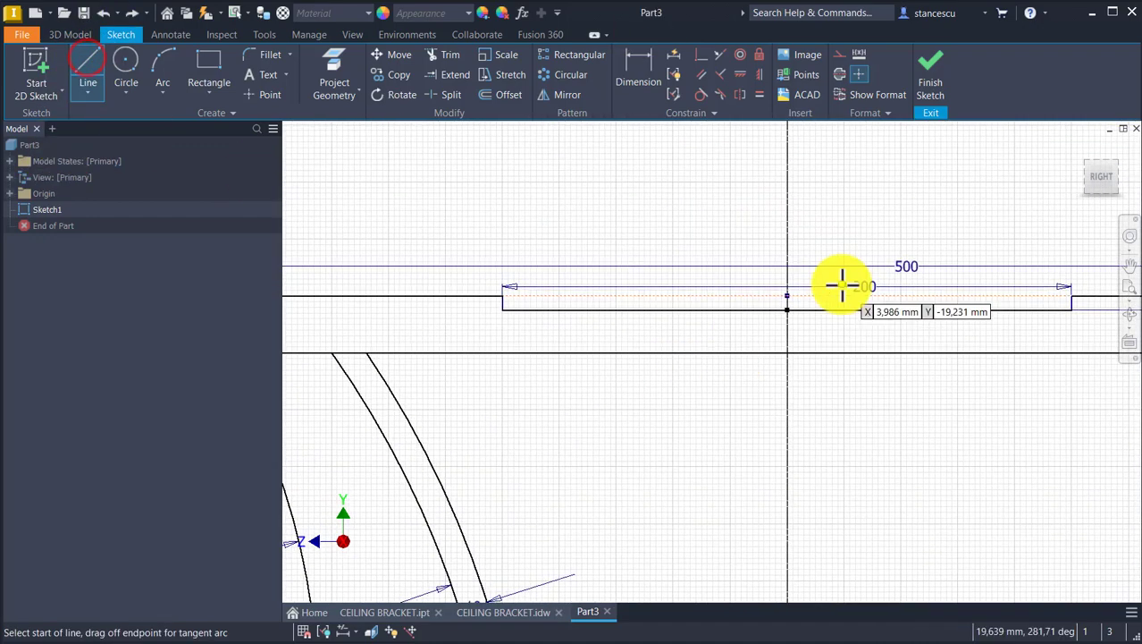
{"action": "left_click", "coordinate": [790, 301]}
{"action": "scroll", "coordinate": [744, 230], "scroll_direction": "down", "scroll_amount": 5}
{"action": "key", "text": "Escape"}
{"action": "left_click_drag", "start_coordinate": [817, 363], "coordinate": [742, 420]}
{"action": "left_click", "coordinate": [838, 54]}
{"action": "scroll", "coordinate": [820, 273], "scroll_direction": "down", "scroll_amount": 3}
{"action": "left_click", "coordinate": [818, 273]}
{"action": "middle_click_drag", "start_coordinate": [819, 272], "coordinate": [728, 307]}
- Mirror the outer arm outline and both inner arm outlines about the vertical construction line
{"action": "left_click", "coordinate": [579, 101]}
{"action": "left_click_drag", "start_coordinate": [676, 260], "coordinate": [553, 382]}
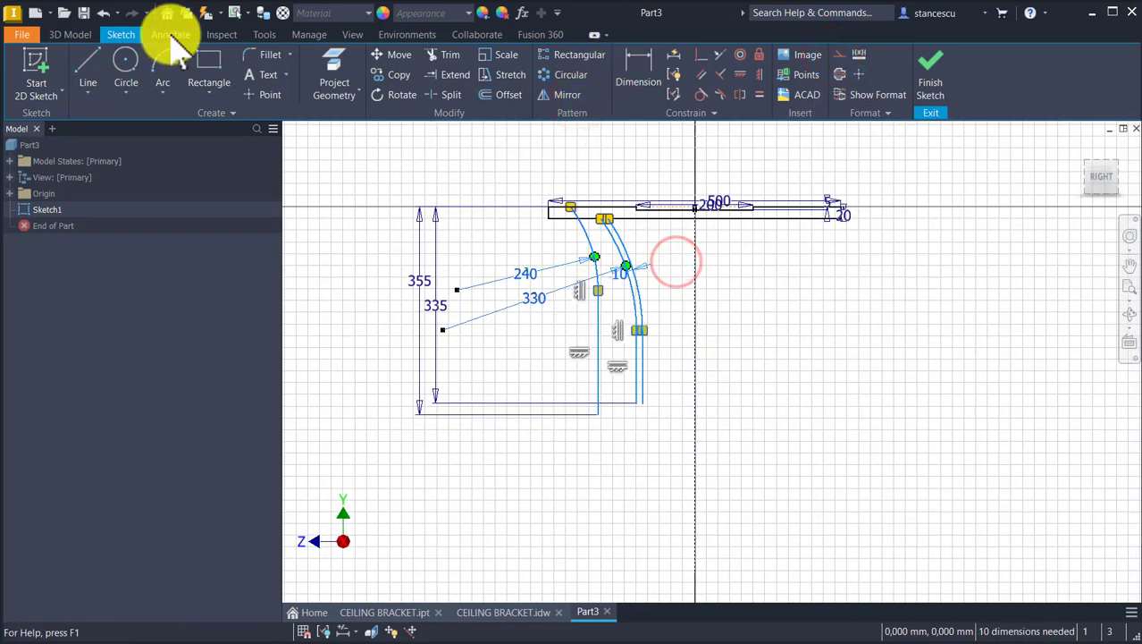
{"action": "left_click", "coordinate": [703, 250]}
{"action": "left_click", "coordinate": [567, 94]}
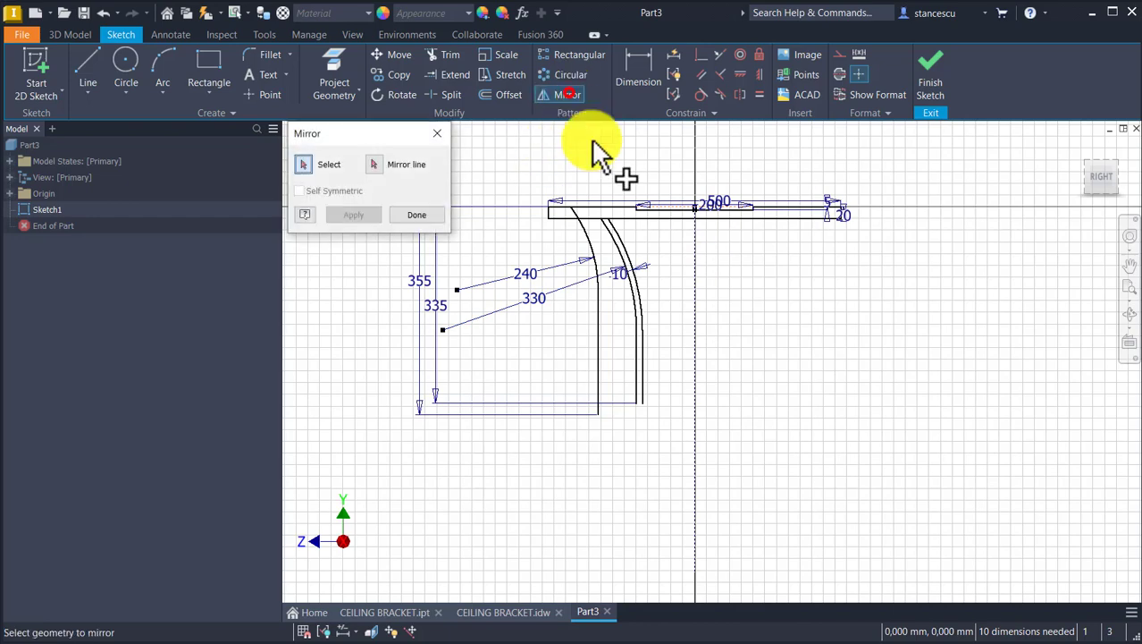
{"action": "left_click_drag", "start_coordinate": [678, 235], "coordinate": [550, 380]}
{"action": "left_click", "coordinate": [375, 164]}
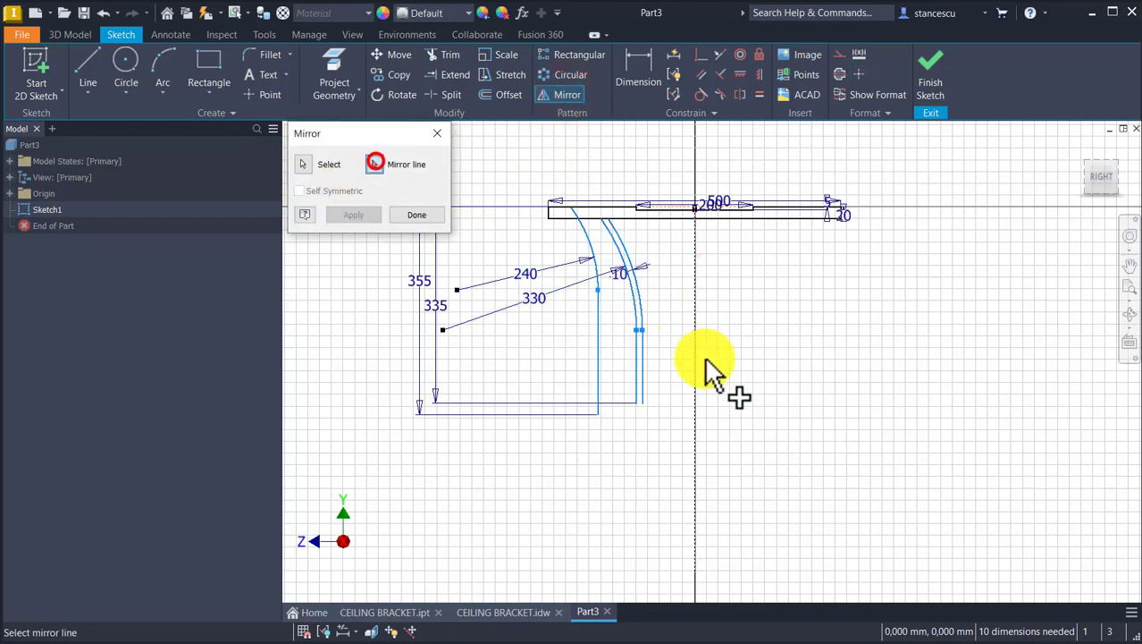
{"action": "left_click", "coordinate": [697, 342]}
{"action": "left_click", "coordinate": [354, 217]}
{"action": "left_click", "coordinate": [421, 209]}
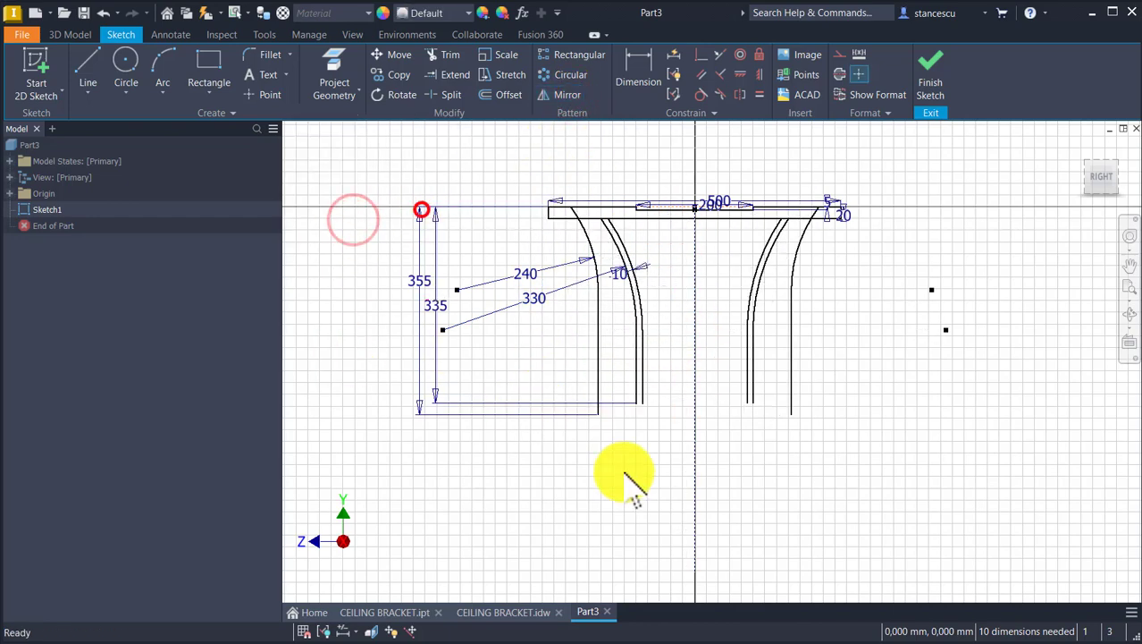
- Draw a tangent arc and a horizontal line about 106 mm long from the outer arm line's lower end, and constrain them tangent
{"action": "scroll", "coordinate": [625, 472], "scroll_direction": "down", "scroll_amount": 3}
{"action": "middle_click_drag", "start_coordinate": [758, 424], "coordinate": [757, 464]}
{"action": "scroll", "coordinate": [759, 456], "scroll_direction": "up", "scroll_amount": 3}
{"action": "left_click", "coordinate": [88, 65]}
{"action": "left_click_drag", "start_coordinate": [620, 368], "coordinate": [694, 451]}
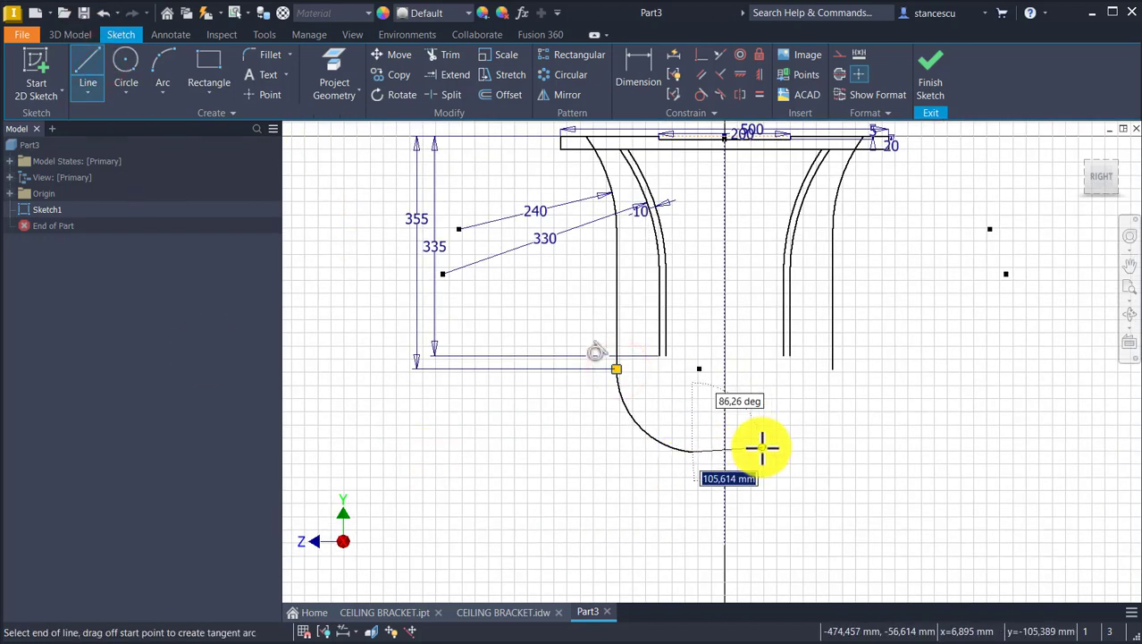
{"action": "left_click", "coordinate": [761, 450]}
{"action": "left_click", "coordinate": [701, 94]}
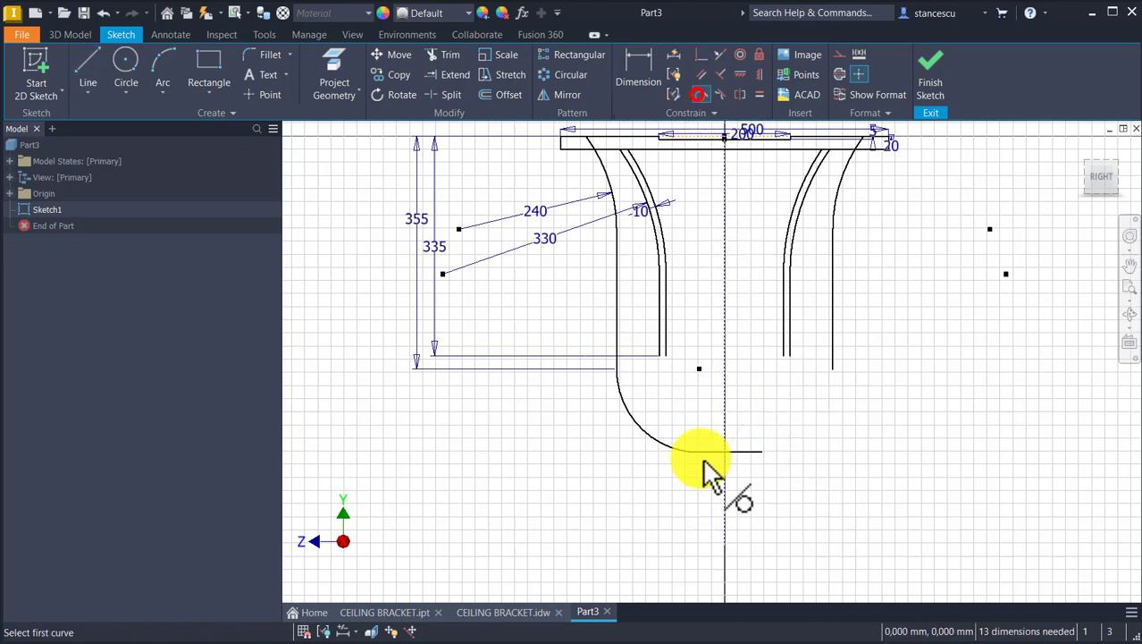
{"action": "left_click", "coordinate": [676, 449]}
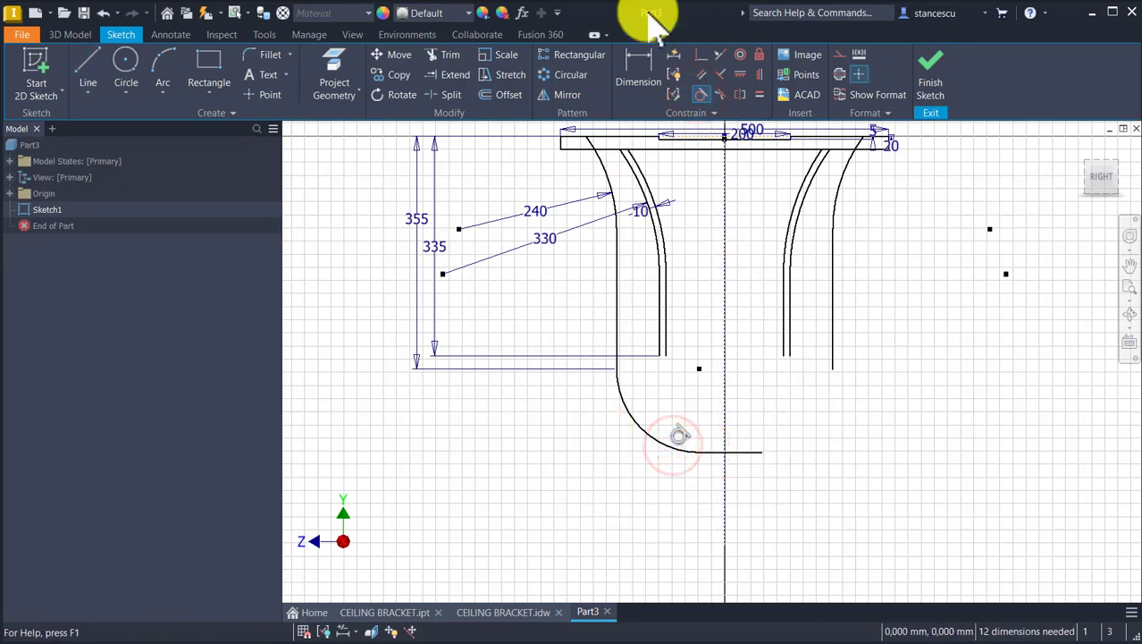
- Dimension the outer corner arc's radius as 65 mm
{"action": "left_click", "coordinate": [638, 60]}
{"action": "left_click", "coordinate": [632, 419]}
{"action": "left_click", "coordinate": [576, 385]}
{"action": "type", "text": "65"}
{"action": "key", "text": "Return"}
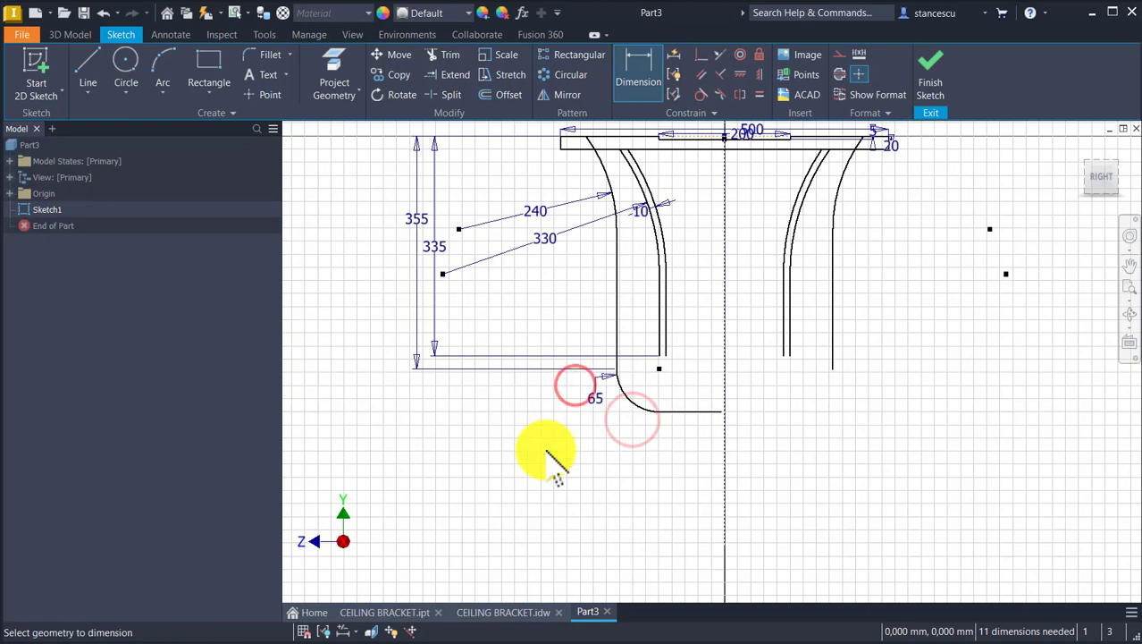
- Draw a tangent arc from the lower end of the arm line nearest the centre and dimension its radius as 30 mm
{"action": "scroll", "coordinate": [683, 406], "scroll_direction": "down", "scroll_amount": 3}
{"action": "middle_click_drag", "start_coordinate": [683, 406], "coordinate": [599, 524]}
{"action": "left_click", "coordinate": [88, 75]}
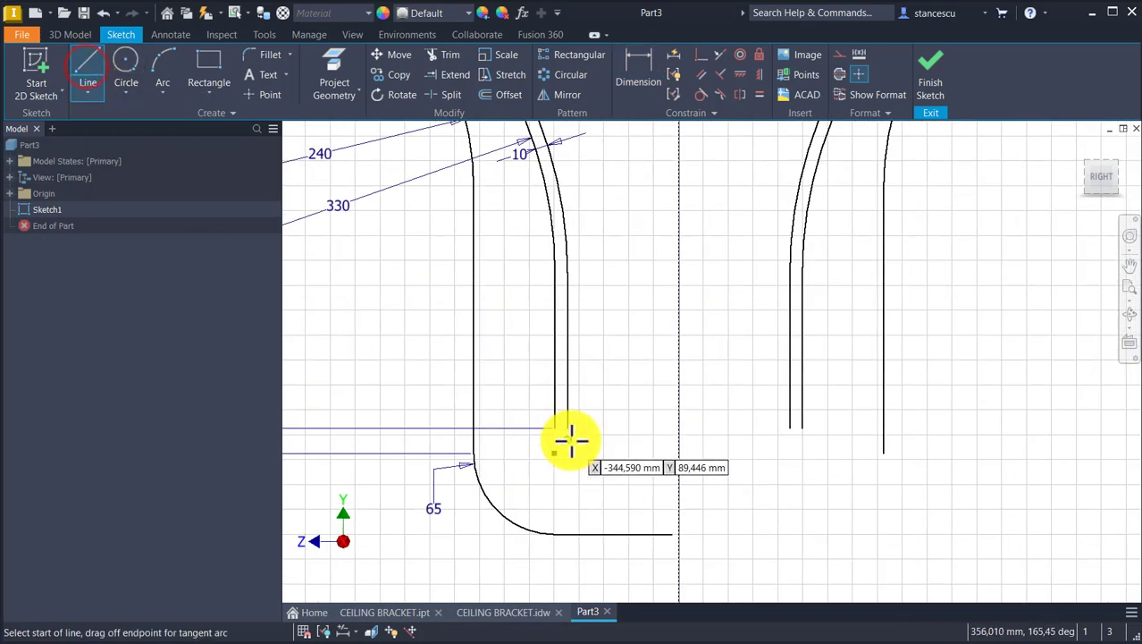
{"action": "left_click_drag", "start_coordinate": [566, 429], "coordinate": [636, 493]}
{"action": "left_click", "coordinate": [640, 68]}
{"action": "left_click", "coordinate": [590, 488]}
{"action": "left_click", "coordinate": [613, 440]}
{"action": "type", "text": "30"}
{"action": "key", "text": "Return"}
- Draw a horizontal line from the R30 arc's end across the centre line and make it tangent to the arc
{"action": "left_click", "coordinate": [87, 72]}
{"action": "left_click", "coordinate": [602, 466]}
{"action": "double_click", "coordinate": [718, 465]}
{"action": "left_click", "coordinate": [696, 96]}
{"action": "left_click", "coordinate": [592, 459]}
{"action": "left_click", "coordinate": [622, 464]}
- Draw a tangent arc and a horizontal line across the centre line from the lower end of the middle arm line
{"action": "left_click", "coordinate": [88, 72]}
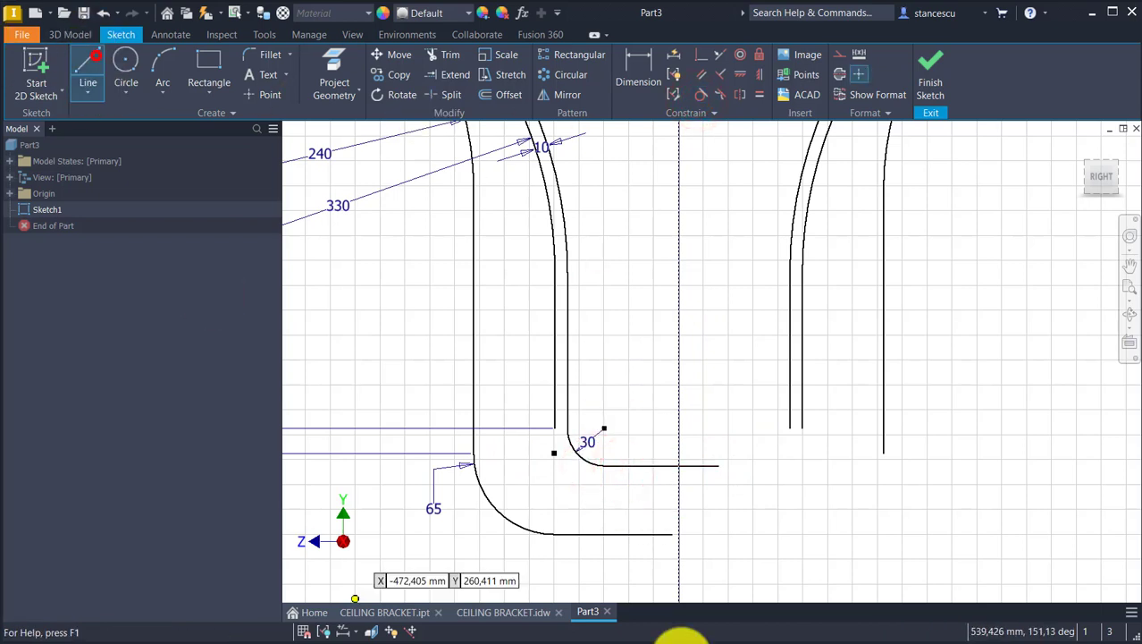
{"action": "scroll", "coordinate": [630, 528], "scroll_direction": "up", "scroll_amount": 3}
{"action": "left_click", "coordinate": [478, 339]}
{"action": "key", "text": "Escape"}
{"action": "left_click", "coordinate": [99, 76]}
{"action": "mouse_move", "coordinate": [488, 337]}
{"action": "left_mouse_down"}
{"action": "mouse_move", "coordinate": [541, 437]}
{"action": "mouse_move", "coordinate": [584, 439]}
{"action": "left_mouse_up"}
{"action": "left_click", "coordinate": [751, 435]}
{"action": "middle_click_drag", "start_coordinate": [858, 467], "coordinate": [840, 327]}
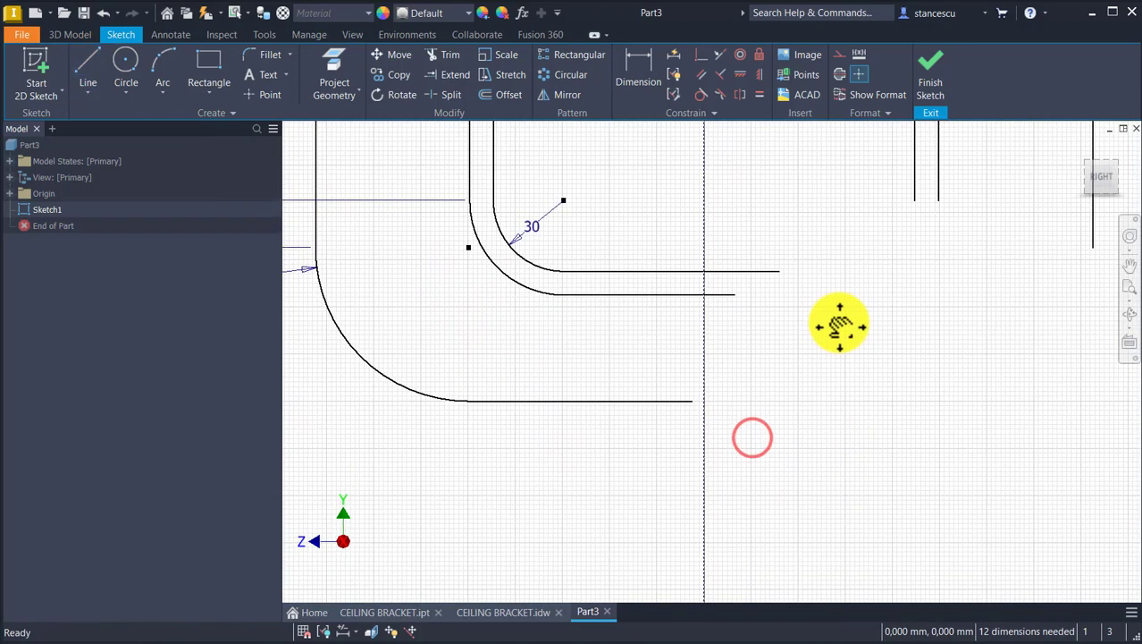
- Following the CEILING BRACKET.idw drawing, dimension the spacing between the middle and outer horizontal lines as 45 mm
{"action": "left_click", "coordinate": [511, 612]}
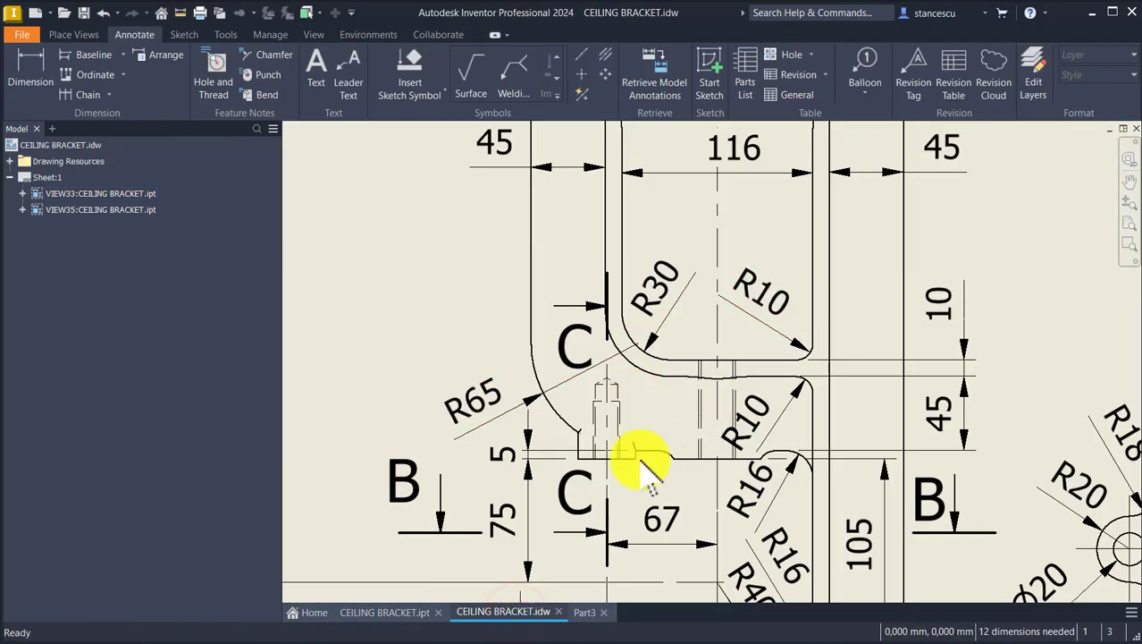
{"action": "left_click", "coordinate": [584, 612]}
{"action": "left_click", "coordinate": [640, 64]}
{"action": "left_click", "coordinate": [627, 296]}
{"action": "left_click", "coordinate": [628, 417]}
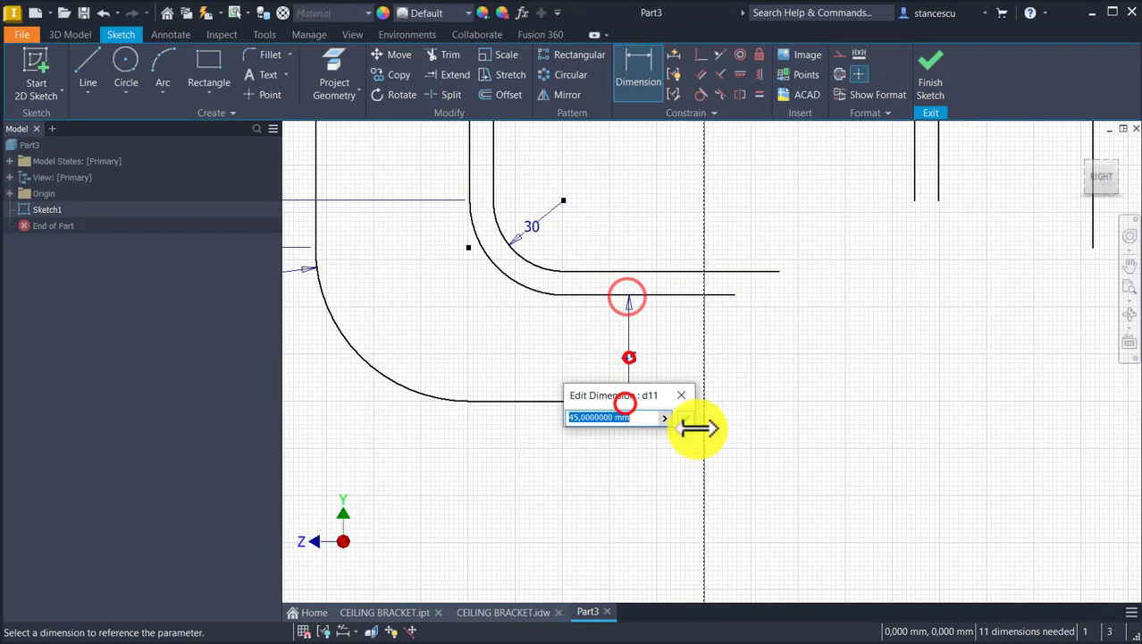
{"action": "key", "text": "Return"}
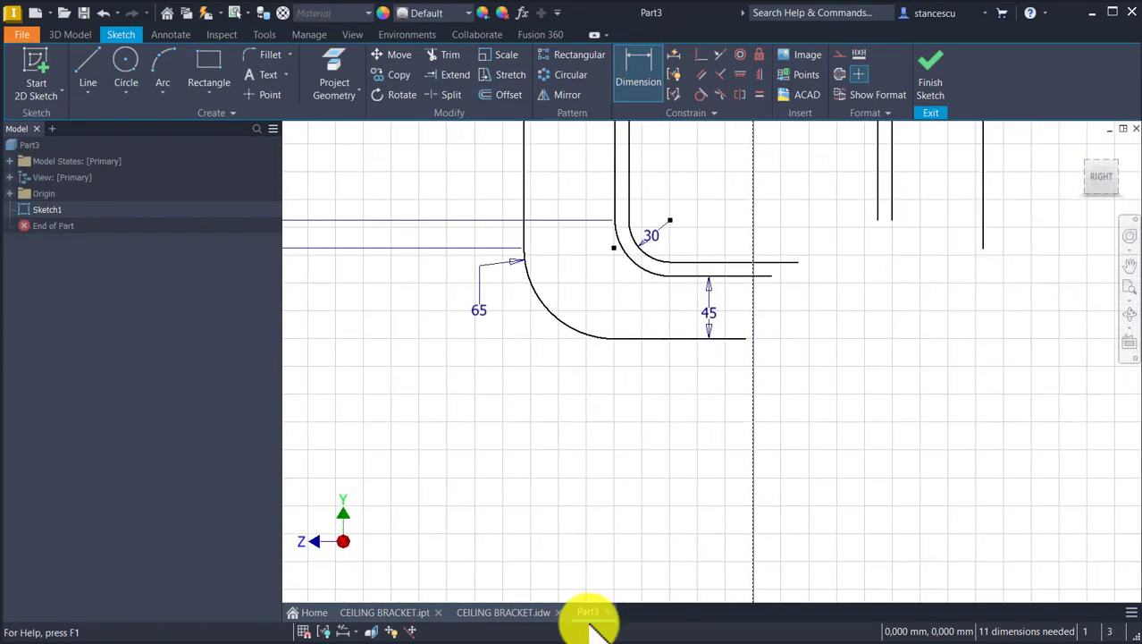
- Following the CEILING BRACKET.idw drawing, sketch a circle centred on the vertical construction line below the arms with a 40 mm radius
{"action": "left_click", "coordinate": [504, 612]}
{"action": "scroll", "coordinate": [604, 539], "scroll_direction": "down", "scroll_amount": 2}
{"action": "middle_click_drag", "start_coordinate": [661, 421], "coordinate": [609, 405]}
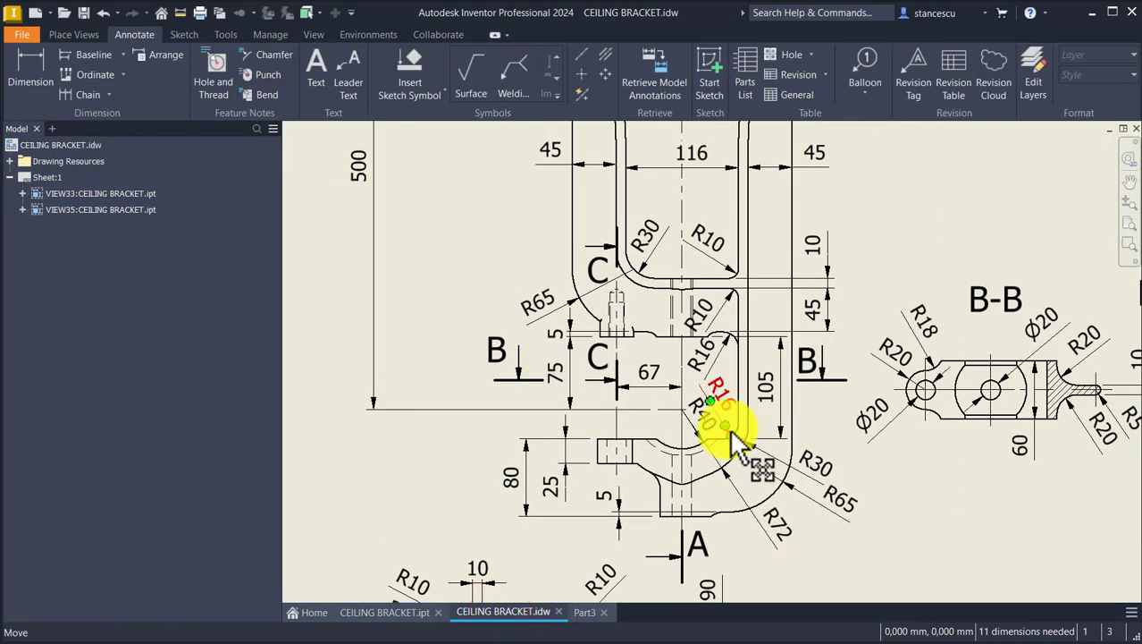
{"action": "scroll", "coordinate": [680, 419], "scroll_direction": "down", "scroll_amount": 2}
{"action": "left_click", "coordinate": [585, 611]}
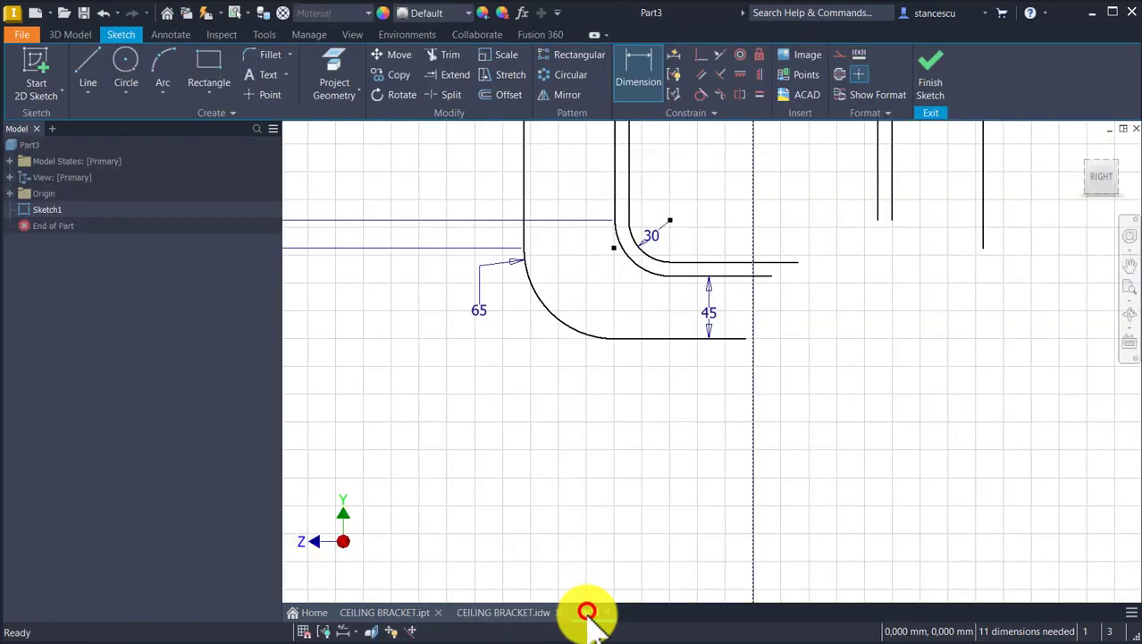
{"action": "left_click", "coordinate": [126, 64]}
{"action": "left_click", "coordinate": [755, 480]}
{"action": "right_click", "coordinate": [820, 525]}
{"action": "left_click", "coordinate": [818, 528]}
{"action": "type", "text": "40"}
{"action": "key", "text": "Return"}
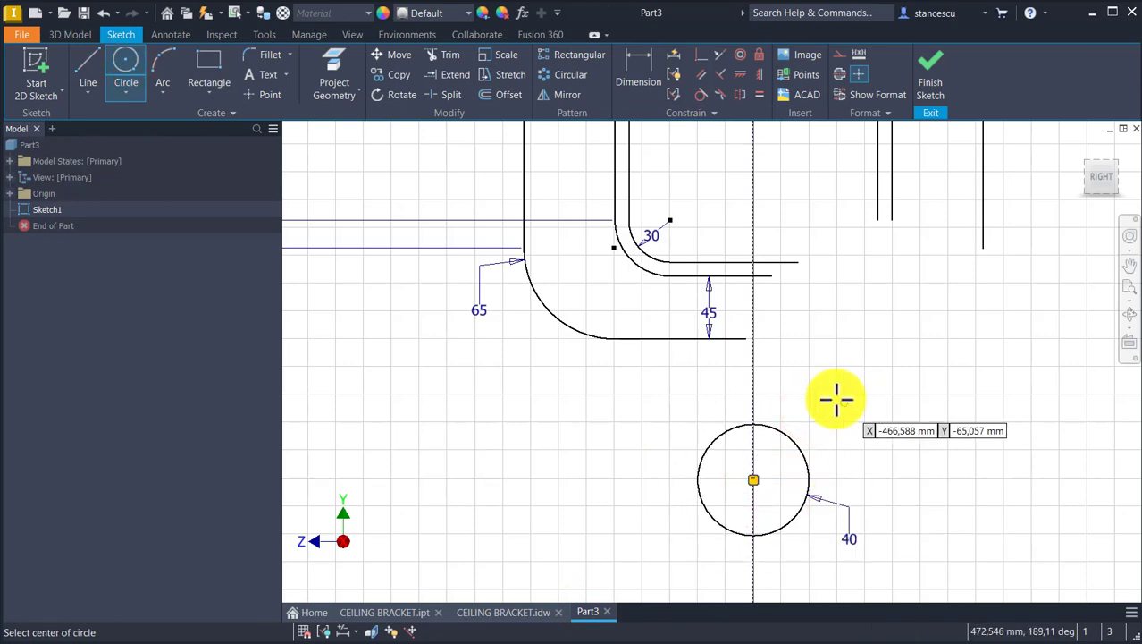
- Dimension the circle's centre 500 mm below the top plate's upper edge
{"action": "left_click", "coordinate": [638, 67]}
{"action": "scroll", "coordinate": [712, 434], "scroll_direction": "up", "scroll_amount": 3}
{"action": "scroll", "coordinate": [671, 311], "scroll_direction": "down", "scroll_amount": 3}
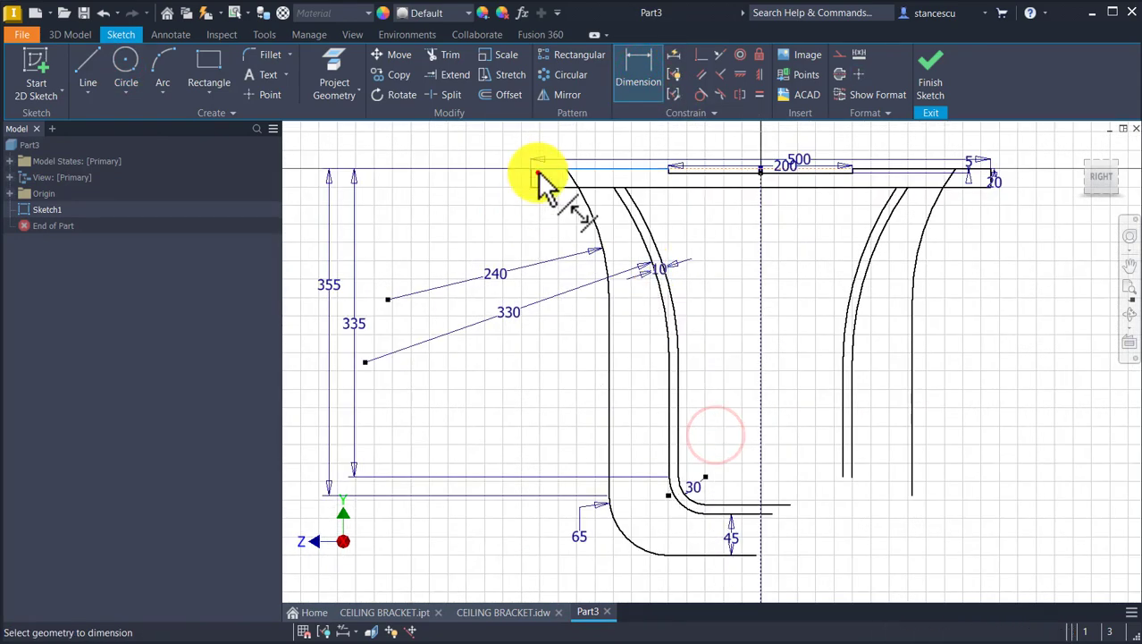
{"action": "left_click", "coordinate": [538, 173]}
{"action": "middle_click_drag", "start_coordinate": [295, 407], "coordinate": [317, 410]}
{"action": "left_click", "coordinate": [312, 407]}
{"action": "type", "text": "500"}
{"action": "key", "text": "Return"}
{"action": "middle_click_drag", "start_coordinate": [774, 383], "coordinate": [726, 47]}
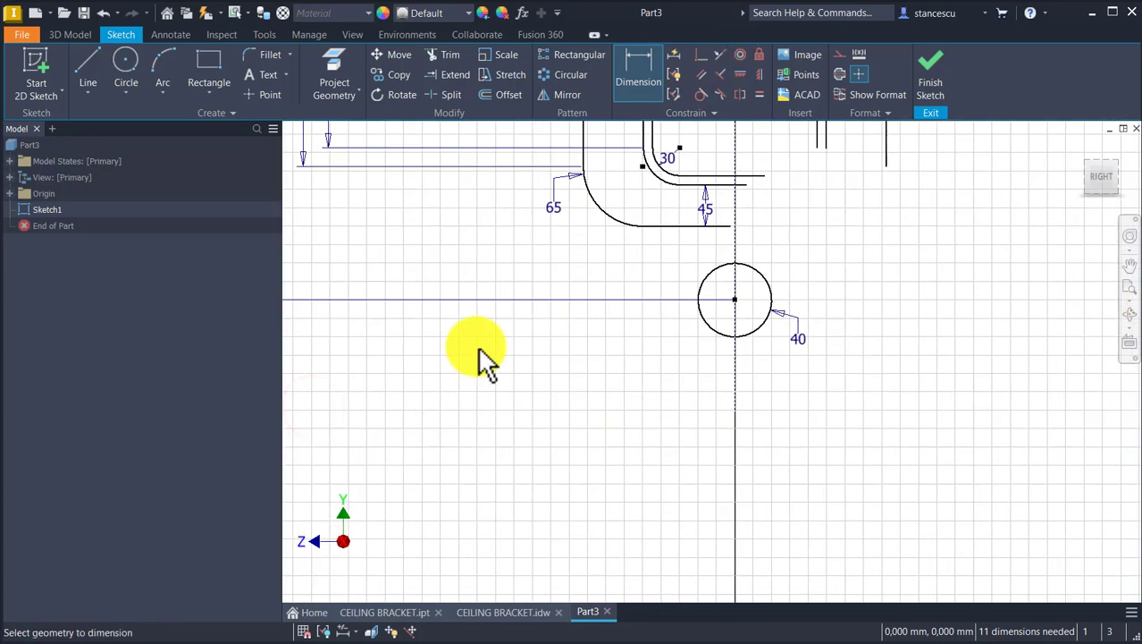
{"action": "key", "text": "Escape"}
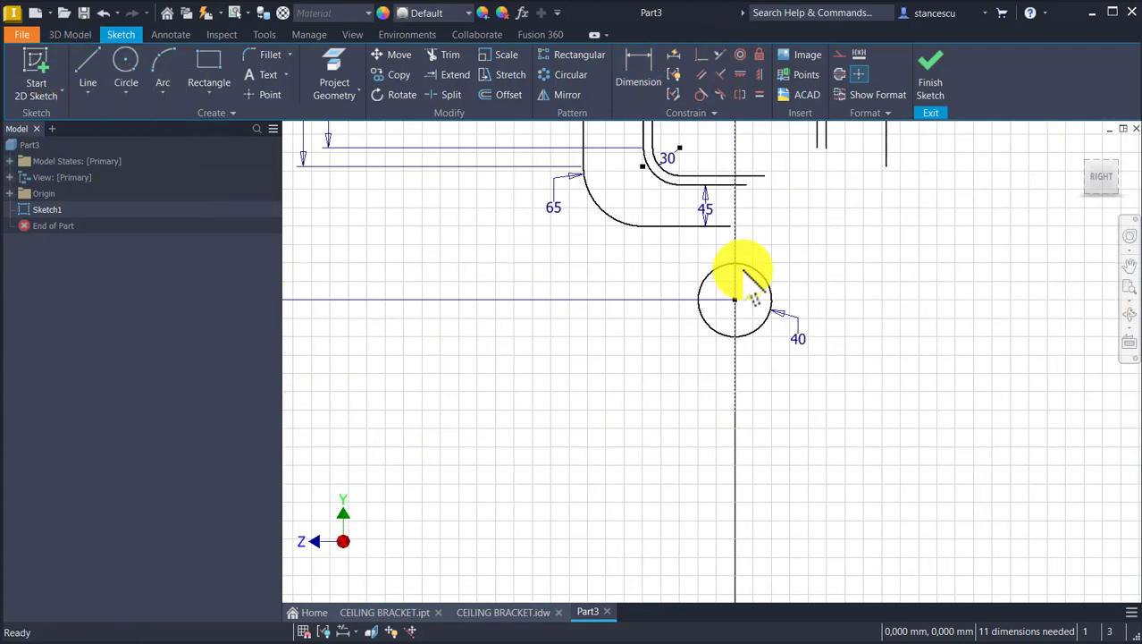
- Stretch the outer horizontal line past the centre line and constrain the top plate coincident with the sketch origin
{"action": "mouse_move", "coordinate": [717, 190]}
{"action": "left_mouse_down"}
{"action": "mouse_move", "coordinate": [805, 212]}
{"action": "mouse_move", "coordinate": [810, 268]}
{"action": "left_mouse_up"}
{"action": "scroll", "coordinate": [810, 268], "scroll_direction": "down", "scroll_amount": 3}
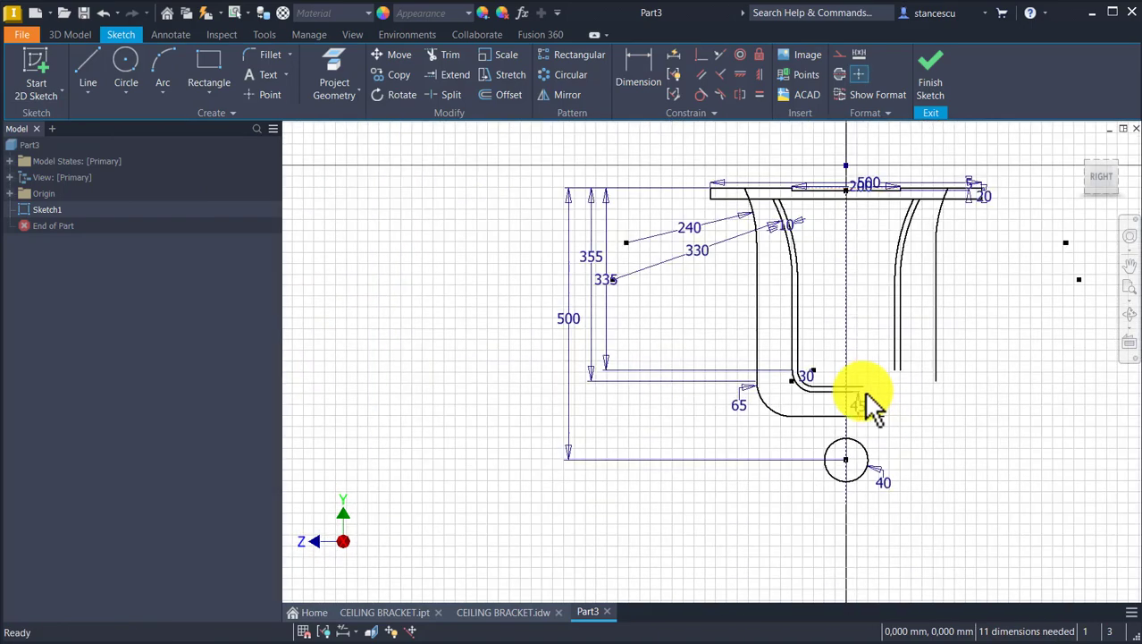
{"action": "scroll", "coordinate": [854, 219], "scroll_direction": "up", "scroll_amount": 4}
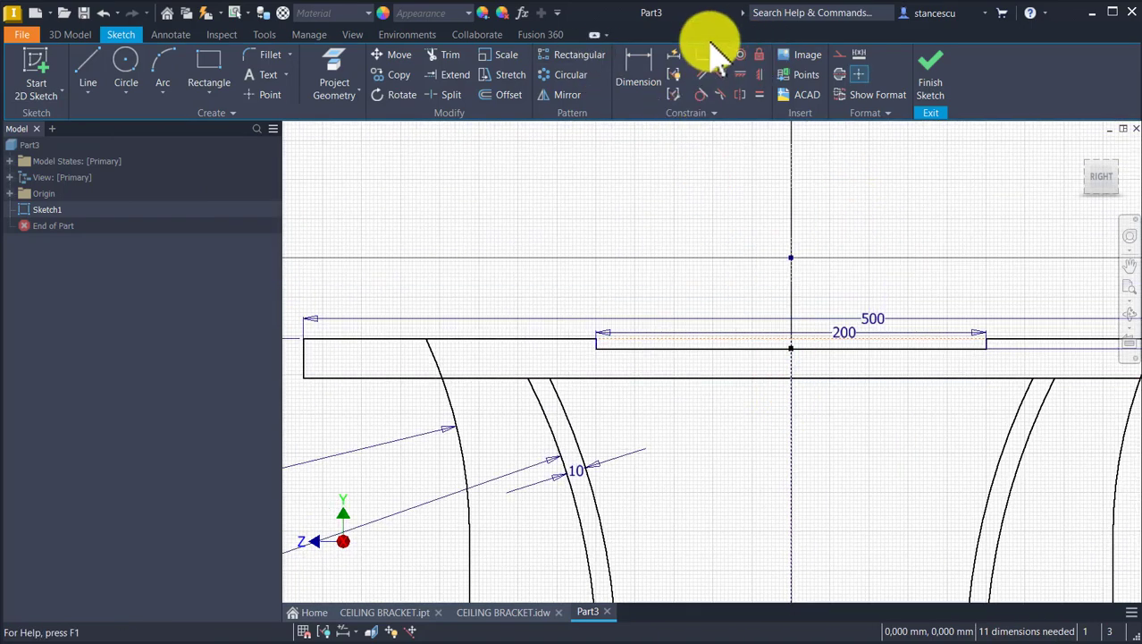
{"action": "left_click", "coordinate": [792, 259]}
{"action": "scroll", "coordinate": [776, 418], "scroll_direction": "down", "scroll_amount": 3}
{"action": "middle_click_drag", "start_coordinate": [779, 420], "coordinate": [674, 122]}
{"action": "middle_click_drag", "start_coordinate": [760, 495], "coordinate": [774, 349]}
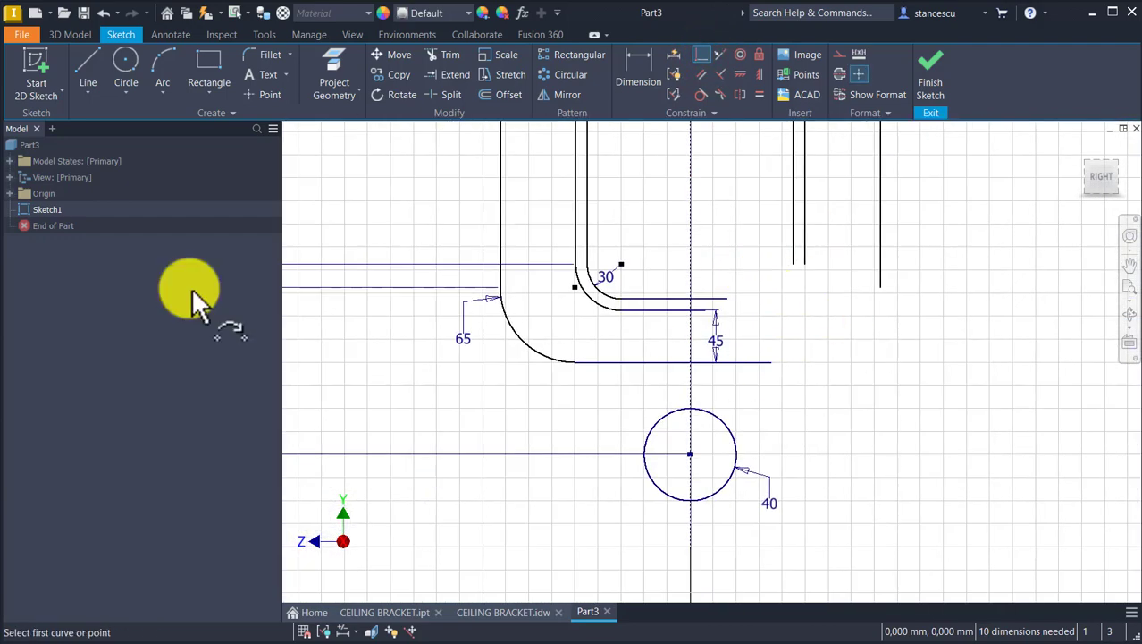
- From the outer horizontal line's end, sketch a rounded corner, a vertical line down, a long horizontal line back across the circle and a short lug end
{"action": "left_click", "coordinate": [93, 72]}
{"action": "left_click_drag", "start_coordinate": [769, 361], "coordinate": [793, 400]}
{"action": "middle_click_drag", "start_coordinate": [783, 467], "coordinate": [803, 329]}
{"action": "left_click", "coordinate": [813, 336]}
{"action": "left_click", "coordinate": [549, 336]}
{"action": "left_click", "coordinate": [548, 397]}
{"action": "left_click", "coordinate": [603, 398]}
- Dimension the lower lug's thickness as 25 mm and its upper edge 110 mm below the outer horizontal line
{"action": "left_click", "coordinate": [638, 71]}
{"action": "left_click", "coordinate": [483, 362]}
{"action": "type", "text": "25"}
{"action": "key", "text": "Return"}
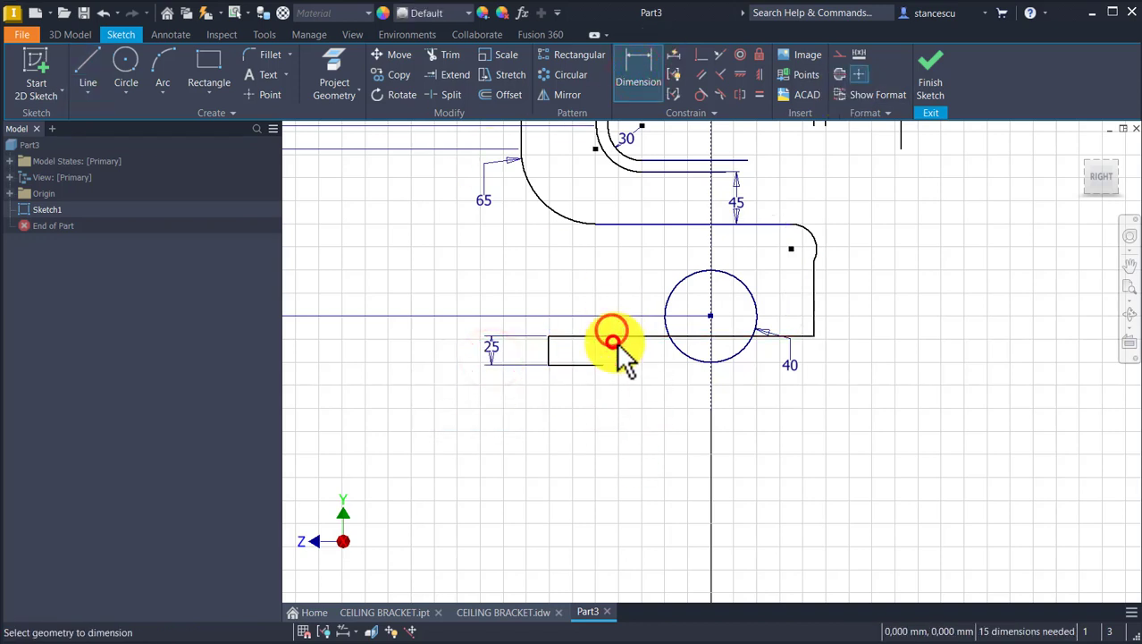
{"action": "left_click", "coordinate": [625, 223]}
{"action": "left_click", "coordinate": [520, 255]}
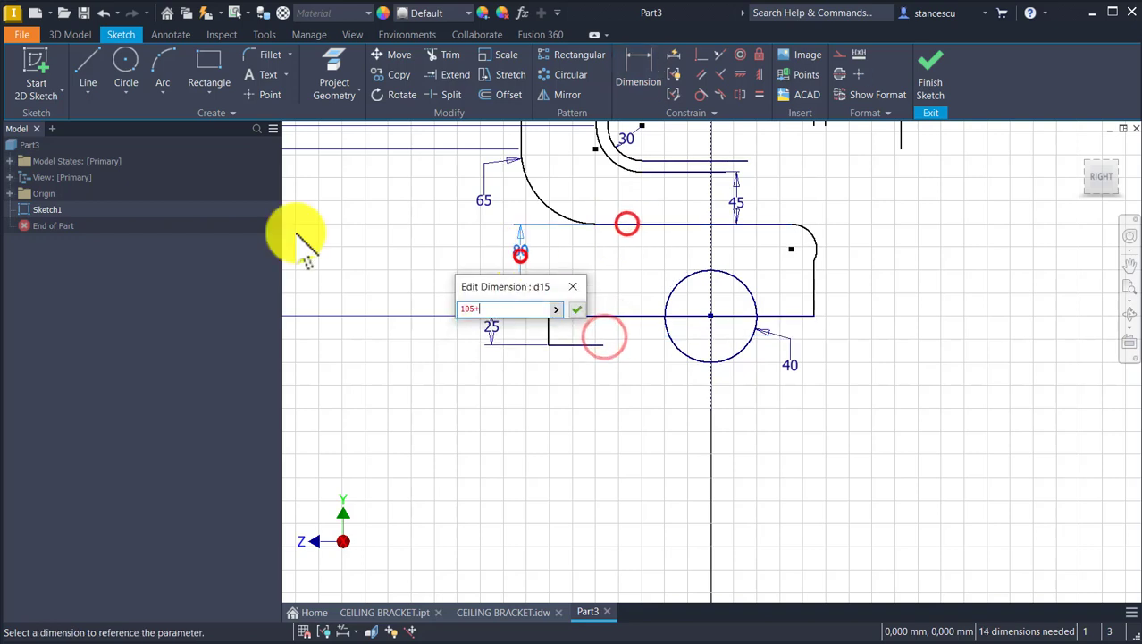
{"action": "type", "text": "110"}
{"action": "key", "text": "Return"}
{"action": "key", "text": "Escape"}
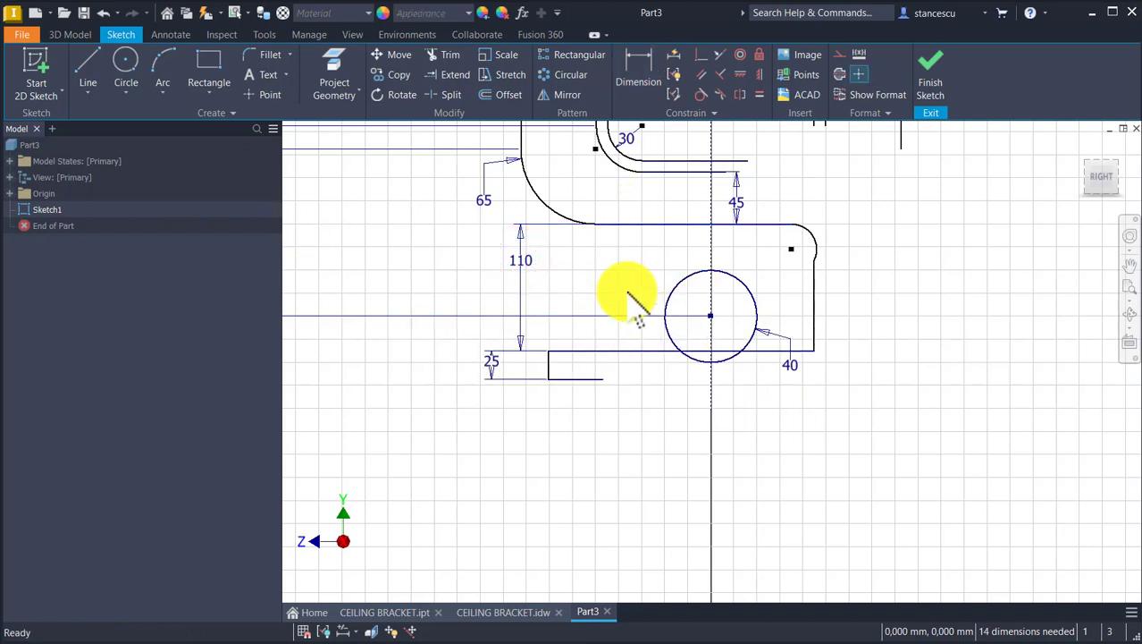
- Make the upper corner arc tangent to the adjoining vertical line and dimension its radius as 16 mm
{"action": "left_click", "coordinate": [703, 93]}
{"action": "left_click", "coordinate": [816, 235]}
{"action": "left_click", "coordinate": [816, 298]}
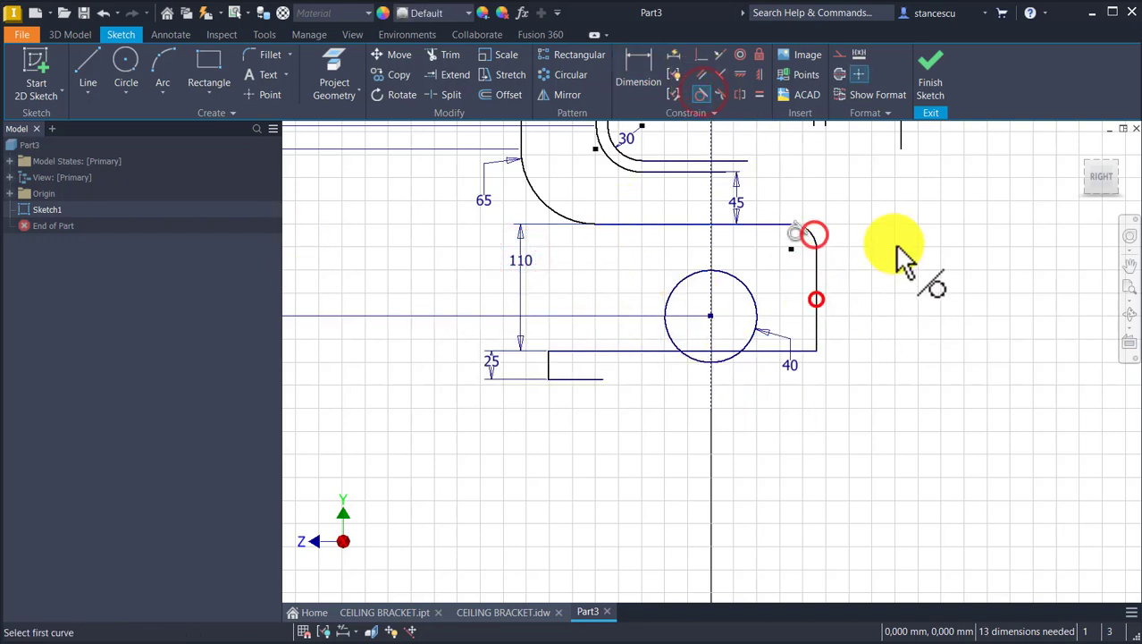
{"action": "left_click", "coordinate": [817, 238]}
{"action": "left_click", "coordinate": [820, 217]}
{"action": "type", "text": "16"}
{"action": "key", "text": "Return"}
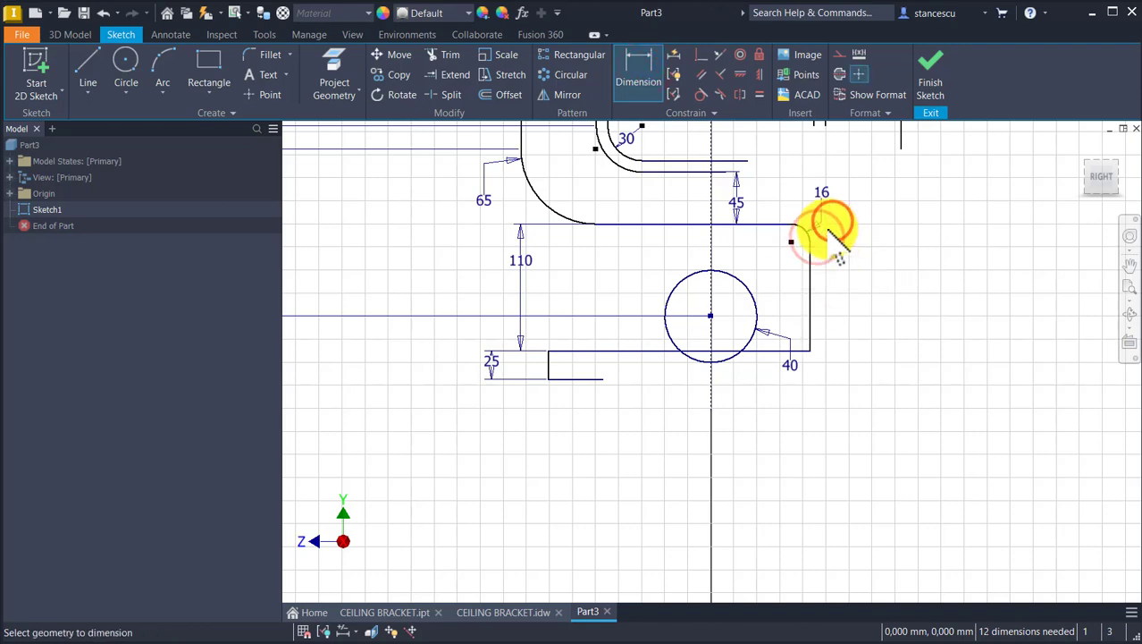
- Fillet the corner between that vertical line and the lug's upper edge with a 16 mm radius
{"action": "scroll", "coordinate": [816, 386], "scroll_direction": "up", "scroll_amount": 3}
{"action": "left_click", "coordinate": [268, 57]}
{"action": "key", "text": "Escape"}
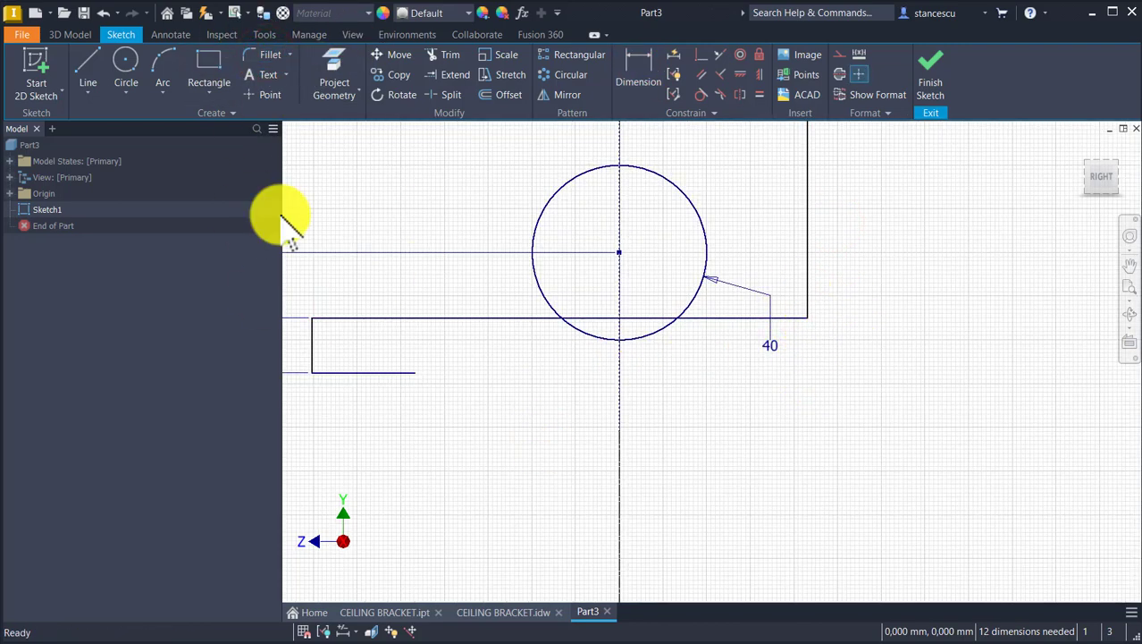
{"action": "left_click", "coordinate": [269, 55]}
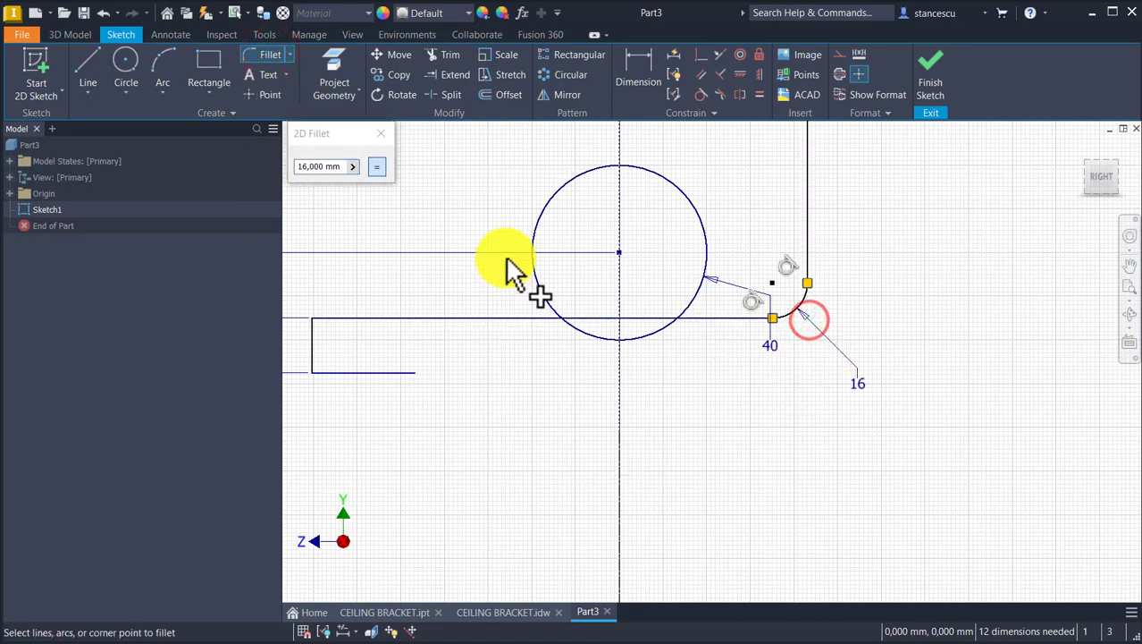
{"action": "key", "text": "Escape"}
- Split the lug's upper edge where it crosses the 40 mm radius circle
{"action": "left_click", "coordinate": [447, 97]}
{"action": "left_click", "coordinate": [510, 318]}
{"action": "left_click", "coordinate": [696, 319]}
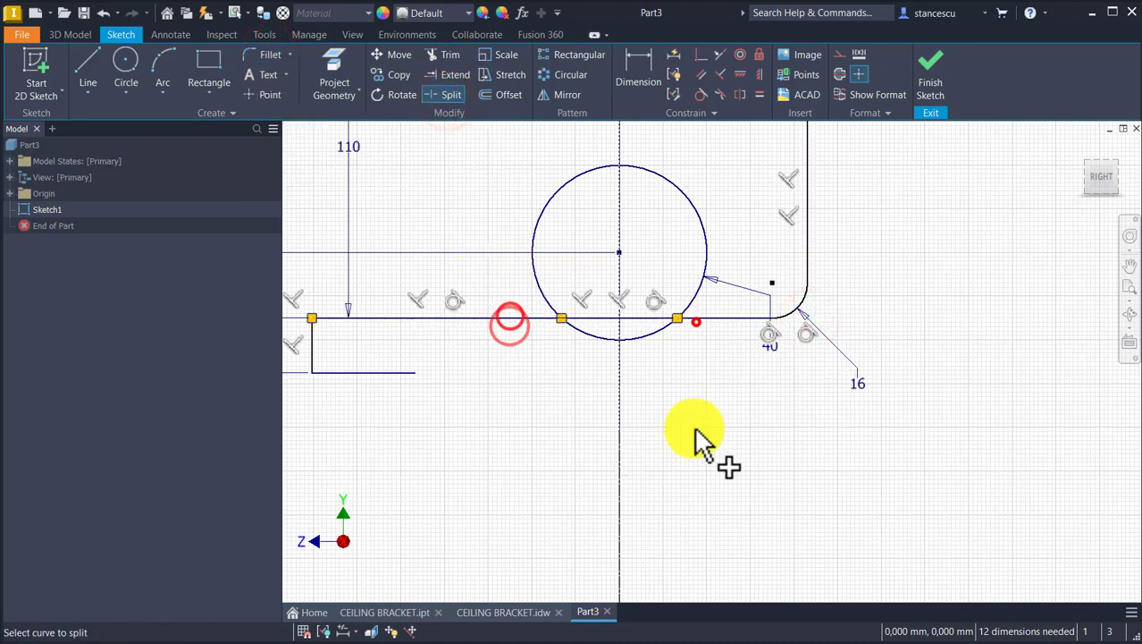
- Convert the split segment of the lug's upper edge inside the 40 mm radius circle to construction geometry
{"action": "key", "text": "Escape"}
{"action": "middle_click_drag", "start_coordinate": [703, 500], "coordinate": [707, 517]}
{"action": "left_click", "coordinate": [653, 331]}
{"action": "left_click", "coordinate": [640, 302]}
{"action": "left_click_drag", "start_coordinate": [645, 310], "coordinate": [642, 341]}
{"action": "left_click", "coordinate": [837, 58]}
{"action": "left_click", "coordinate": [882, 196]}
- Trim the 40 mm radius circle so that its lower arc forms the bearing seat
{"action": "left_click", "coordinate": [450, 55]}
{"action": "left_click", "coordinate": [537, 254]}
{"action": "left_click", "coordinate": [717, 271]}
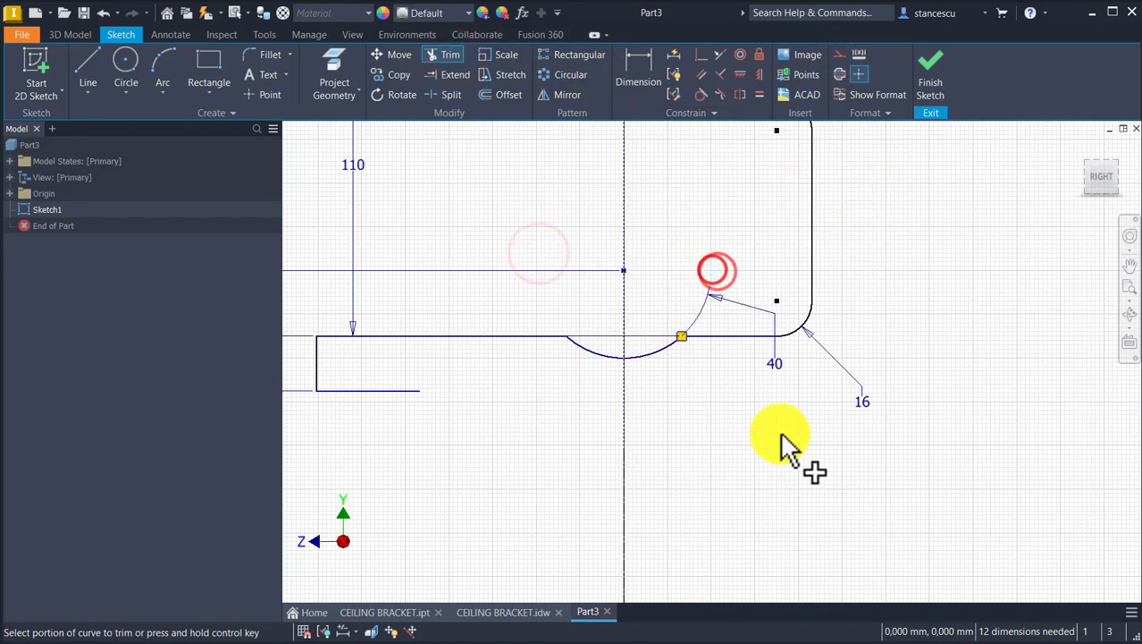
- Make the lug's outer vertical line collinear with the inner vertical line of the mirrored arm
{"action": "scroll", "coordinate": [745, 466], "scroll_direction": "down", "scroll_amount": 3}
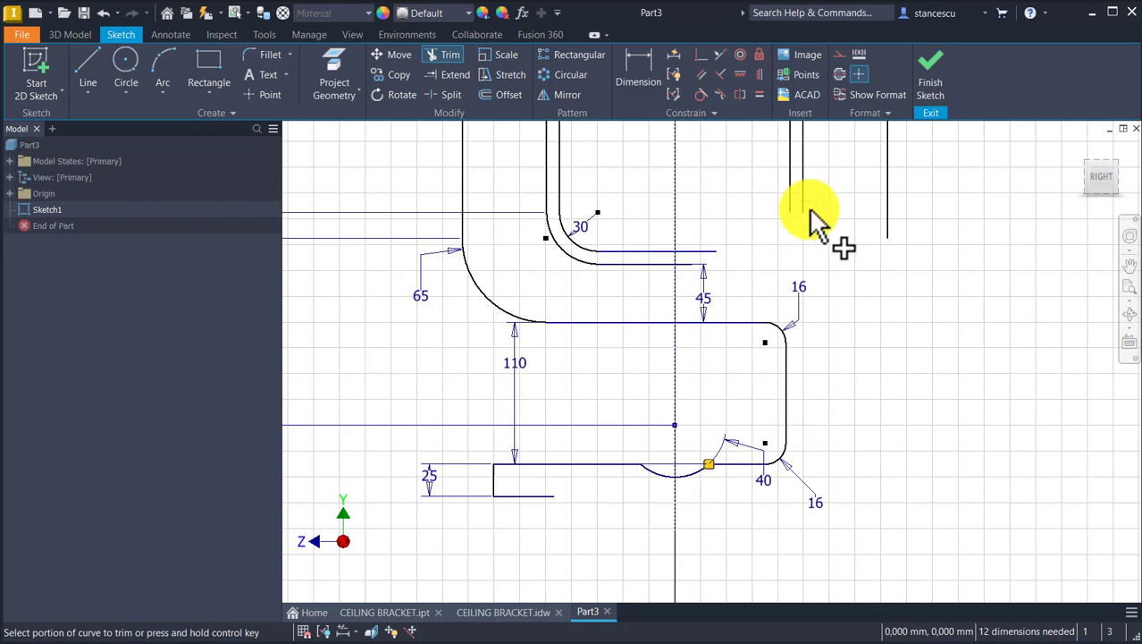
{"action": "left_click", "coordinate": [720, 55]}
{"action": "left_click", "coordinate": [790, 183]}
{"action": "left_click", "coordinate": [786, 373]}
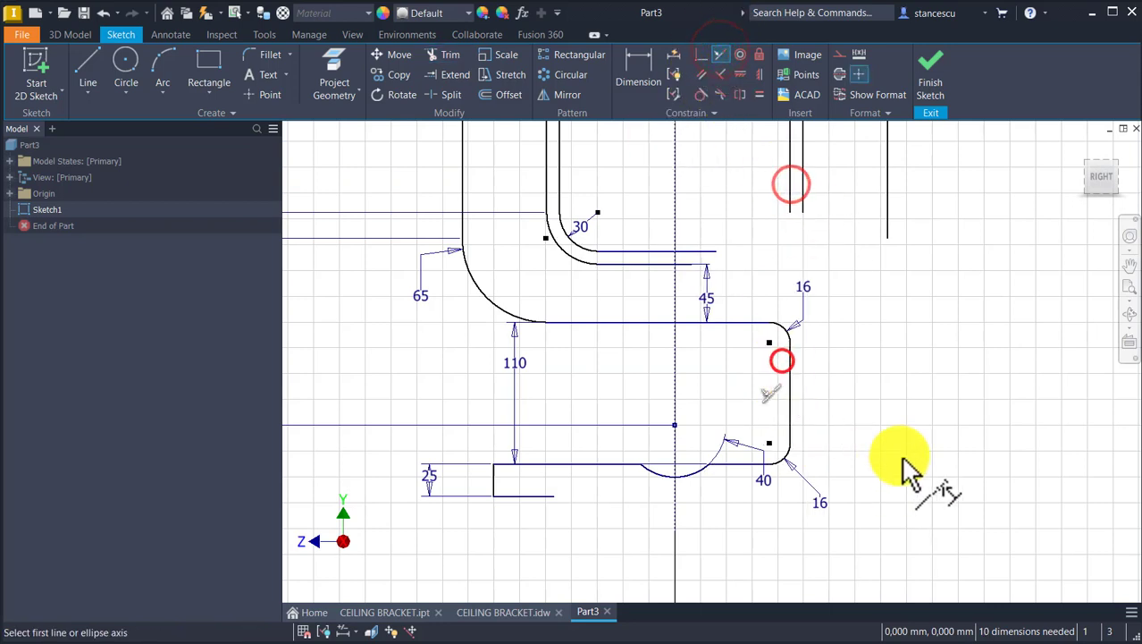
- Extend the mirrored arm's inner line downward and draw a tangent arc from its end toward the inner horizontal line
{"action": "left_click", "coordinate": [90, 58]}
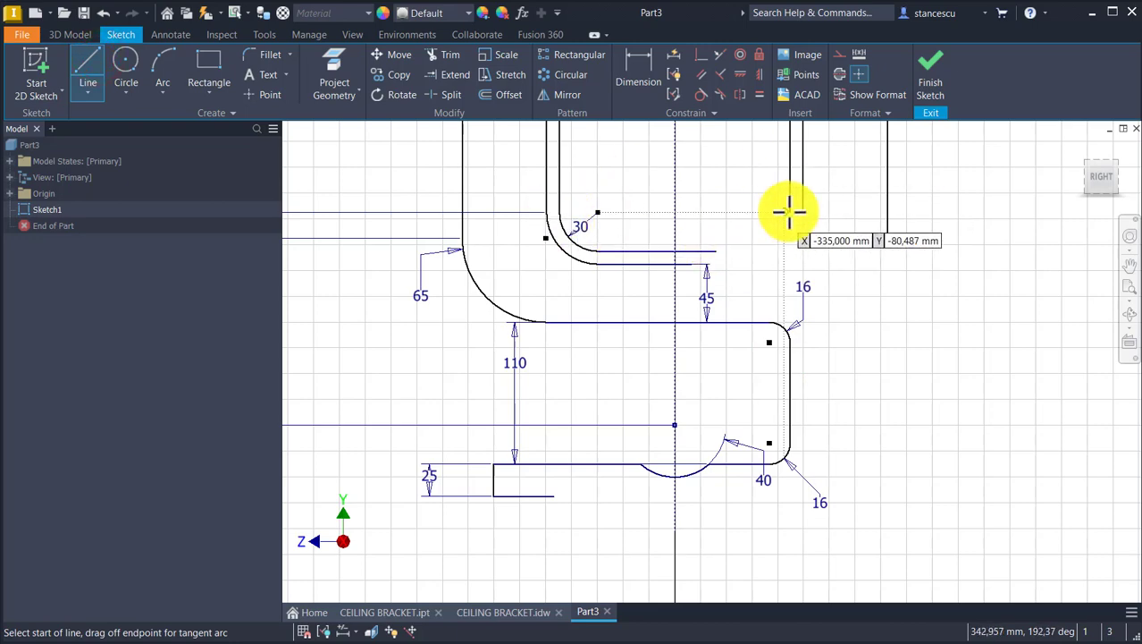
{"action": "scroll", "coordinate": [786, 215], "scroll_direction": "up", "scroll_amount": 3}
{"action": "left_click", "coordinate": [787, 213]}
{"action": "left_click", "coordinate": [787, 245]}
{"action": "left_click_drag", "start_coordinate": [787, 245], "coordinate": [754, 281]}
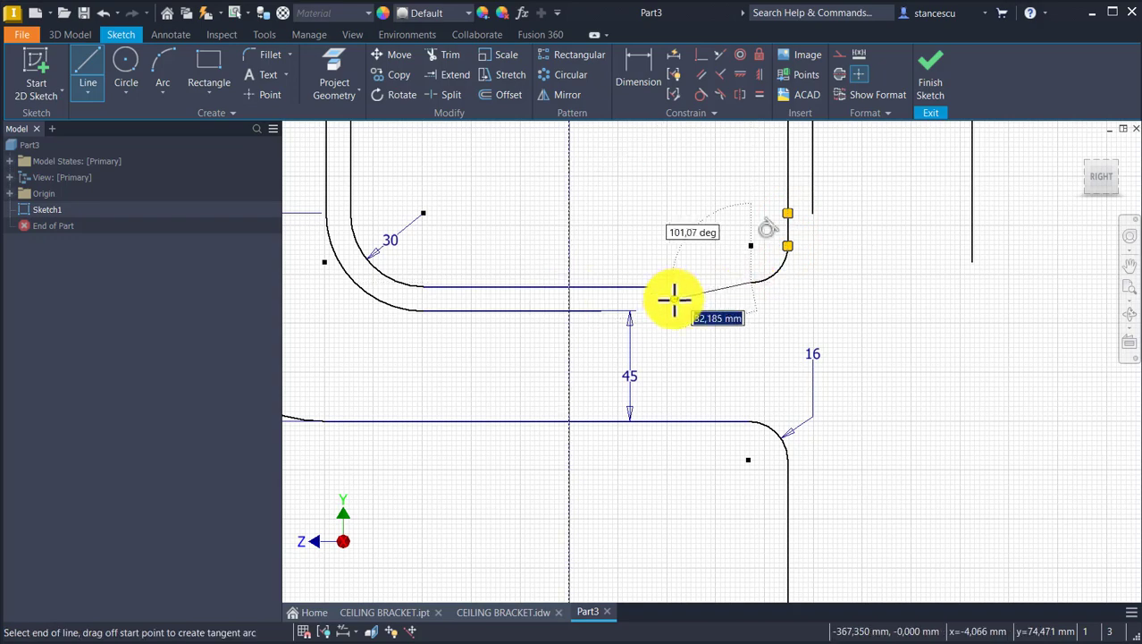
- Dimension the radius of the new inner corner arc as 10 mm
{"action": "left_click", "coordinate": [638, 70]}
{"action": "left_click", "coordinate": [806, 281]}
{"action": "type", "text": "10"}
{"action": "key", "text": "Return"}
- Make the 10 mm corner arc tangent to the inner horizontal line
{"action": "left_click", "coordinate": [702, 98]}
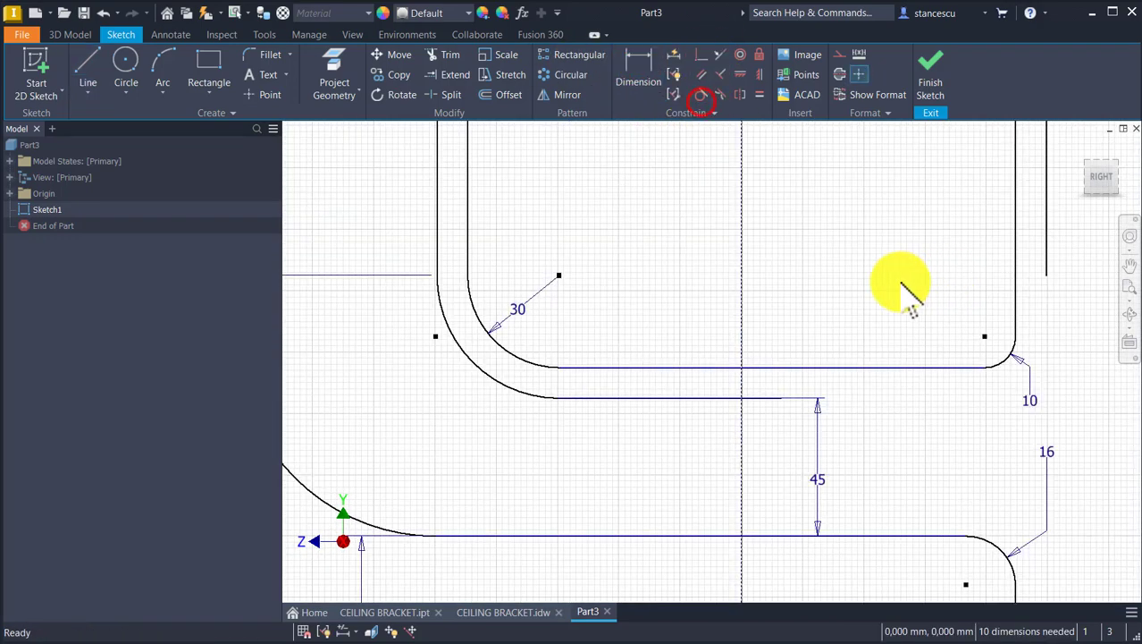
{"action": "middle_click_drag", "start_coordinate": [861, 328], "coordinate": [801, 280]}
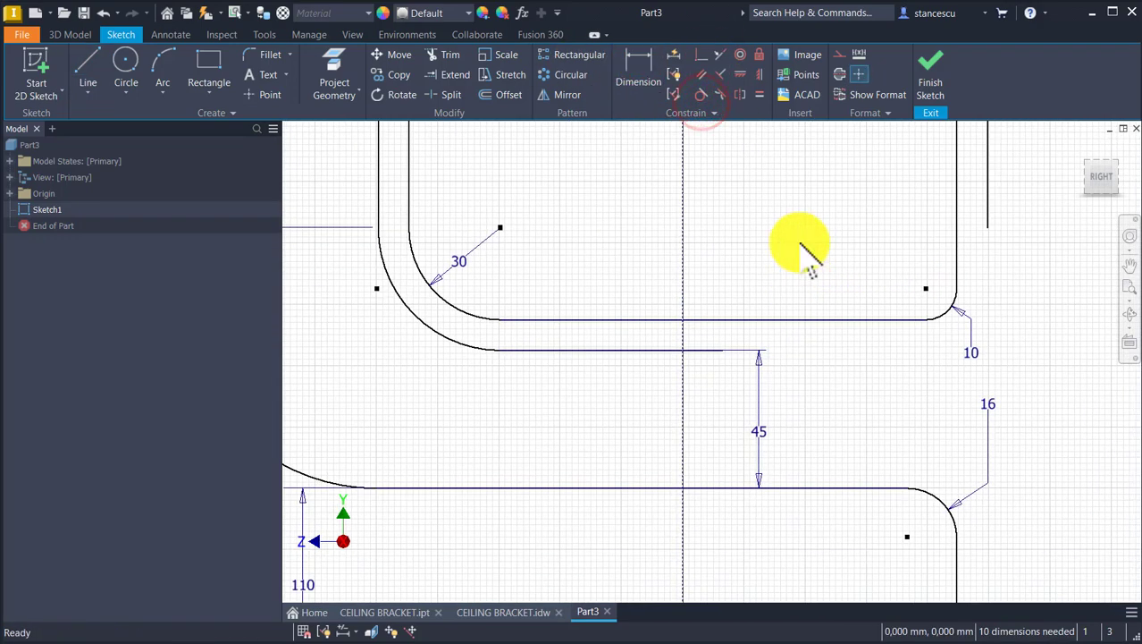
{"action": "scroll", "coordinate": [832, 313], "scroll_direction": "down", "scroll_amount": 3}
{"action": "mouse_move", "coordinate": [923, 259]}
{"action": "left_mouse_down"}
{"action": "mouse_move", "coordinate": [936, 276]}
{"action": "mouse_move", "coordinate": [926, 292]}
{"action": "mouse_move", "coordinate": [939, 295]}
{"action": "left_mouse_up"}
- Dimension the distance between the two inner vertical arm lines as 116 mm
{"action": "scroll", "coordinate": [1016, 371], "scroll_direction": "down", "scroll_amount": 3}
{"action": "middle_click_drag", "start_coordinate": [1026, 384], "coordinate": [937, 555]}
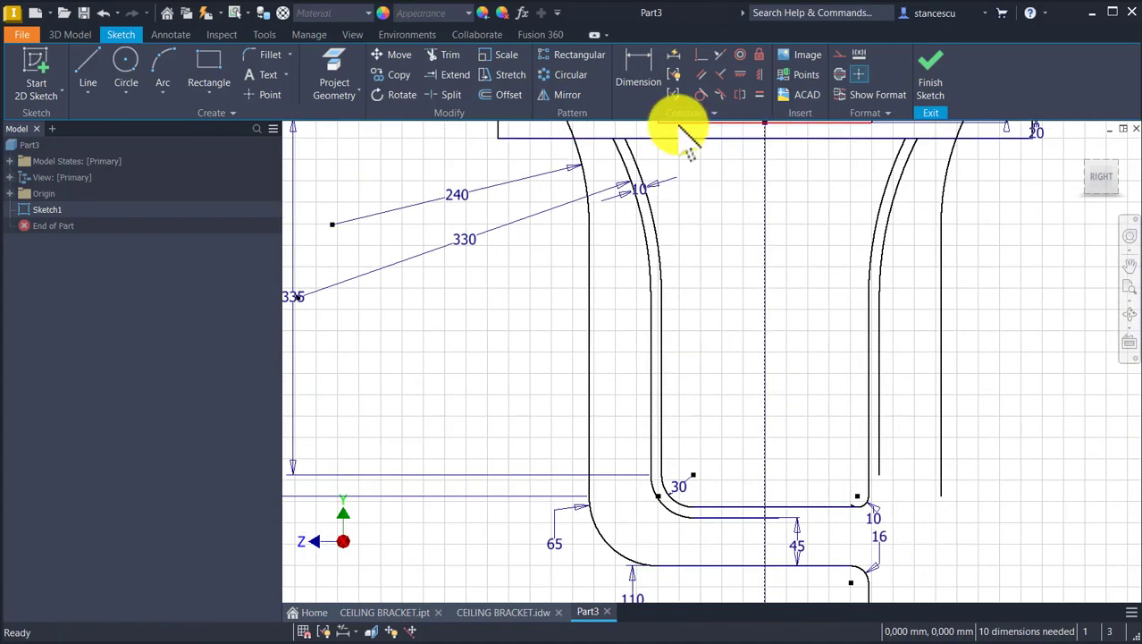
{"action": "left_click", "coordinate": [638, 71]}
{"action": "left_click", "coordinate": [664, 405]}
{"action": "left_click", "coordinate": [865, 433]}
{"action": "left_click", "coordinate": [779, 395]}
{"action": "type", "text": "16"}
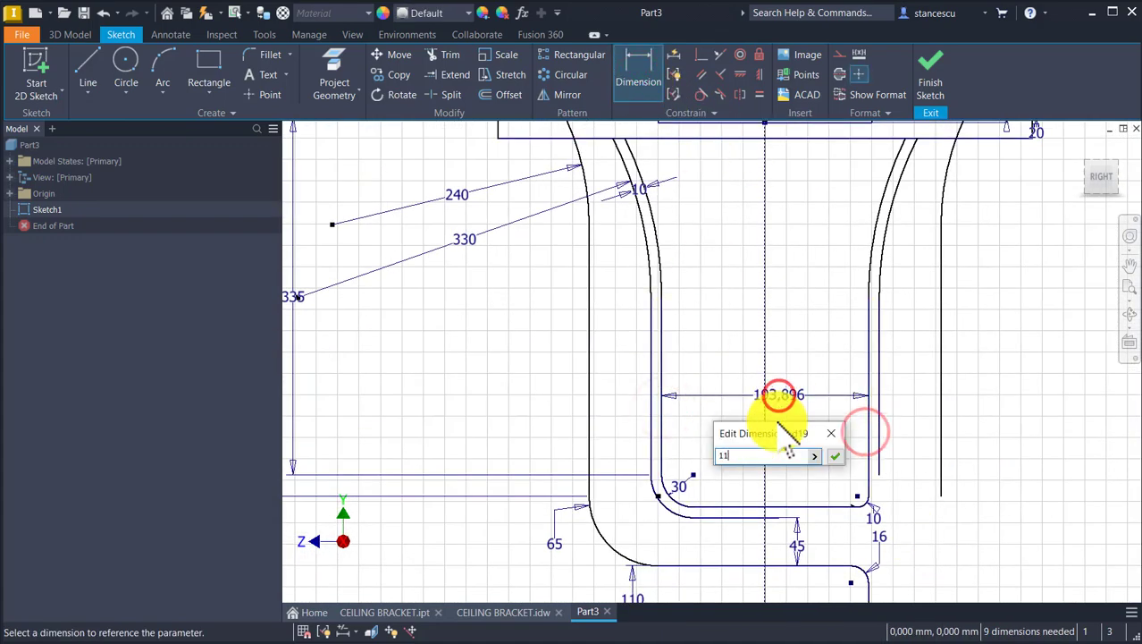
{"action": "key", "text": "Return"}
- Trim the end of the 10 mm corner arc that extends past the inner horizontal line
{"action": "scroll", "coordinate": [817, 536], "scroll_direction": "up", "scroll_amount": 5}
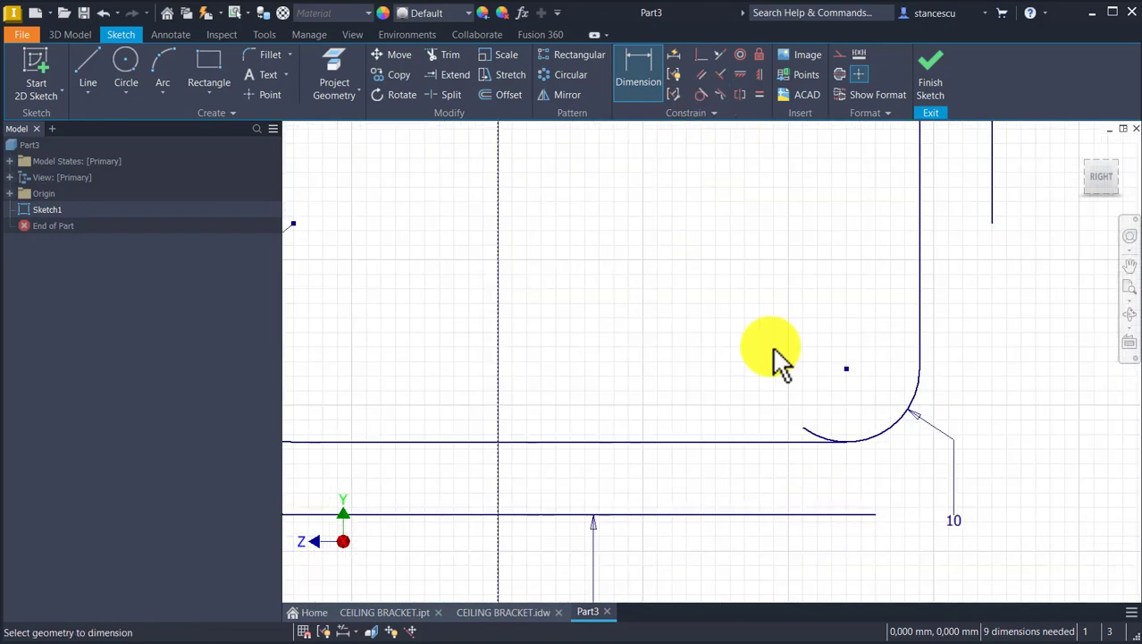
{"action": "left_click", "coordinate": [451, 58]}
{"action": "scroll", "coordinate": [915, 440], "scroll_direction": "down", "scroll_amount": 3}
{"action": "scroll", "coordinate": [724, 429], "scroll_direction": "up", "scroll_amount": 1}
- Draw a tangent arc from the free end of the lower rib line and dimension its radius as 16 mm
{"action": "left_click", "coordinate": [89, 66]}
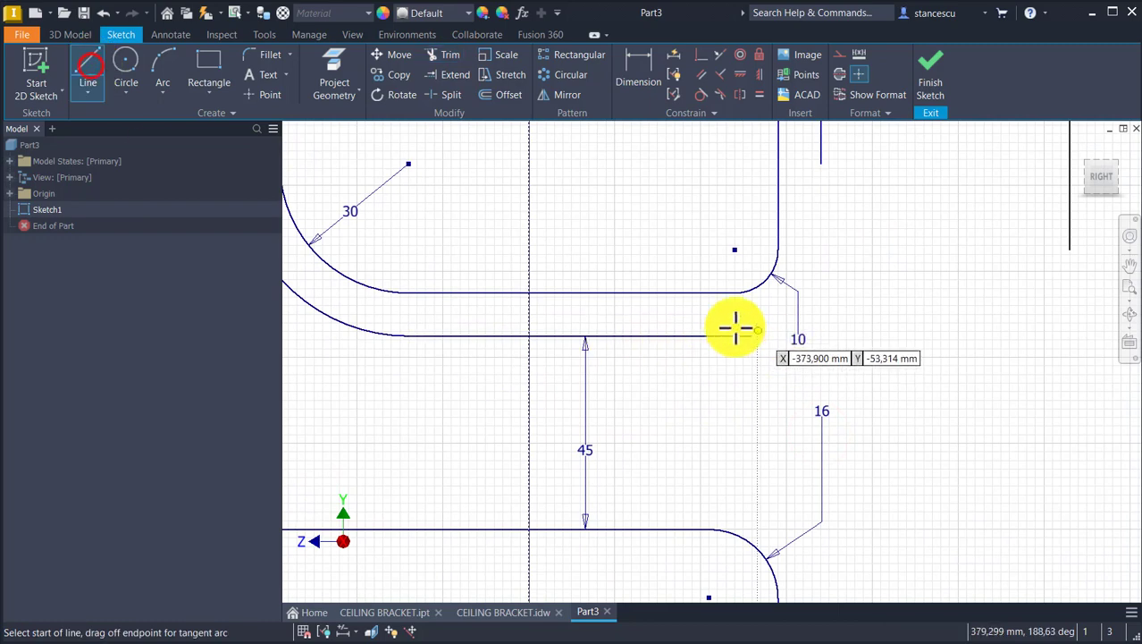
{"action": "left_click_drag", "start_coordinate": [752, 334], "coordinate": [820, 409]}
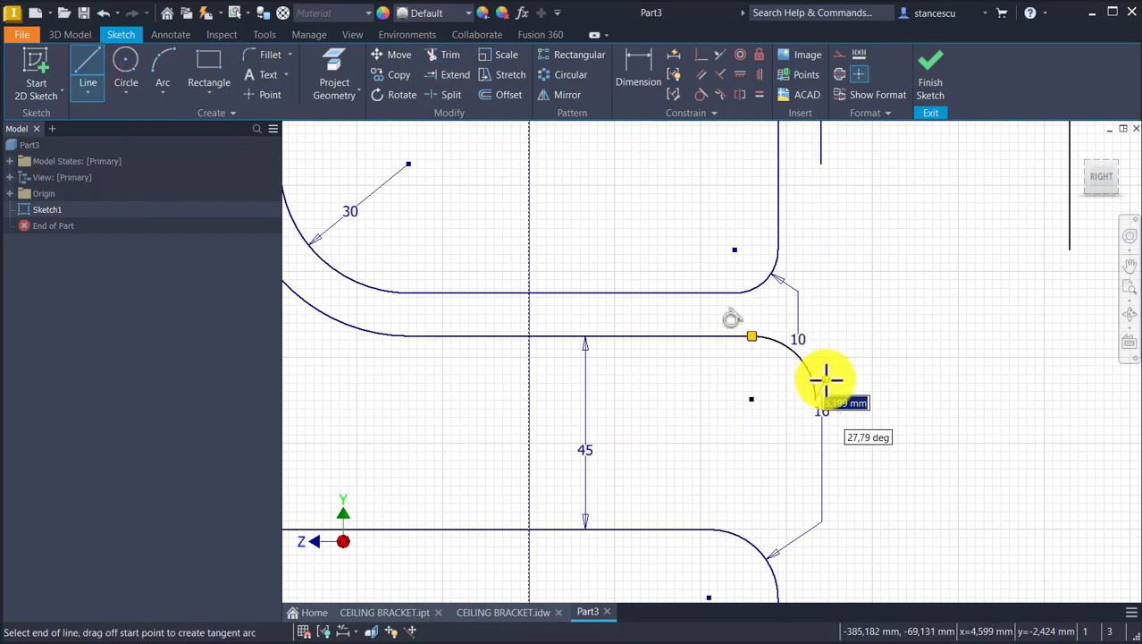
{"action": "left_click", "coordinate": [644, 57]}
{"action": "left_click", "coordinate": [840, 366]}
{"action": "type", "text": "16"}
{"action": "key", "text": "Return"}
- Draw a vertical line down from the new 16 mm arc's lower end and make it tangent to that arc
{"action": "middle_click_drag", "start_coordinate": [871, 410], "coordinate": [769, 306]}
{"action": "left_click", "coordinate": [88, 66]}
{"action": "left_click", "coordinate": [719, 295]}
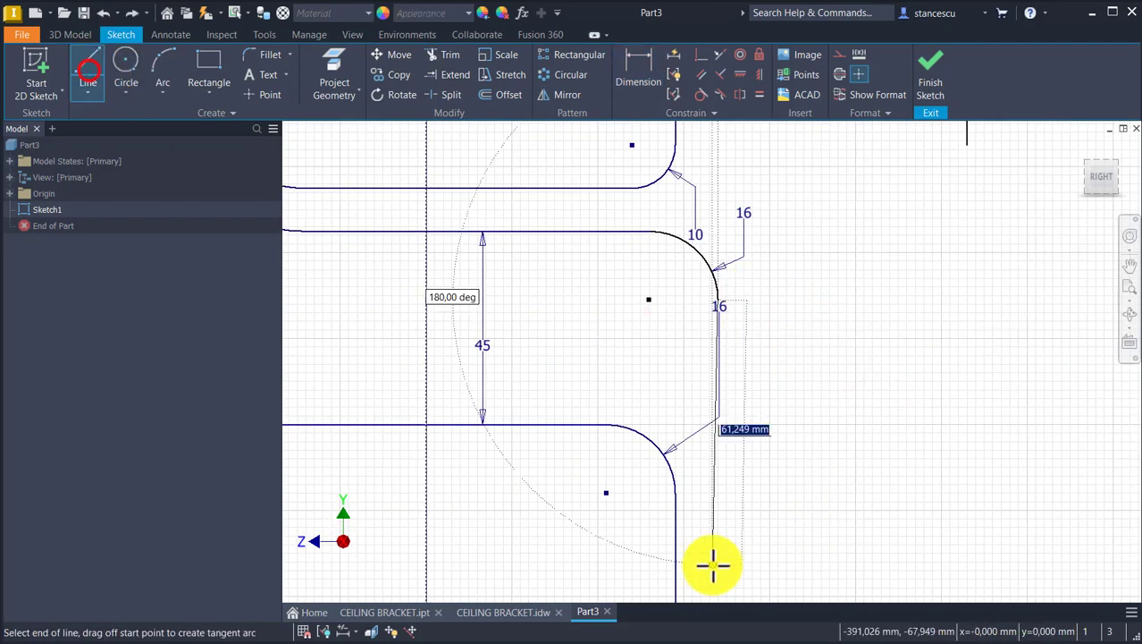
{"action": "left_click", "coordinate": [717, 584]}
{"action": "middle_click_drag", "start_coordinate": [764, 465], "coordinate": [805, 215]}
{"action": "key", "text": "Escape"}
{"action": "scroll", "coordinate": [813, 282], "scroll_direction": "down", "scroll_amount": 3}
{"action": "middle_click_drag", "start_coordinate": [815, 288], "coordinate": [757, 247]}
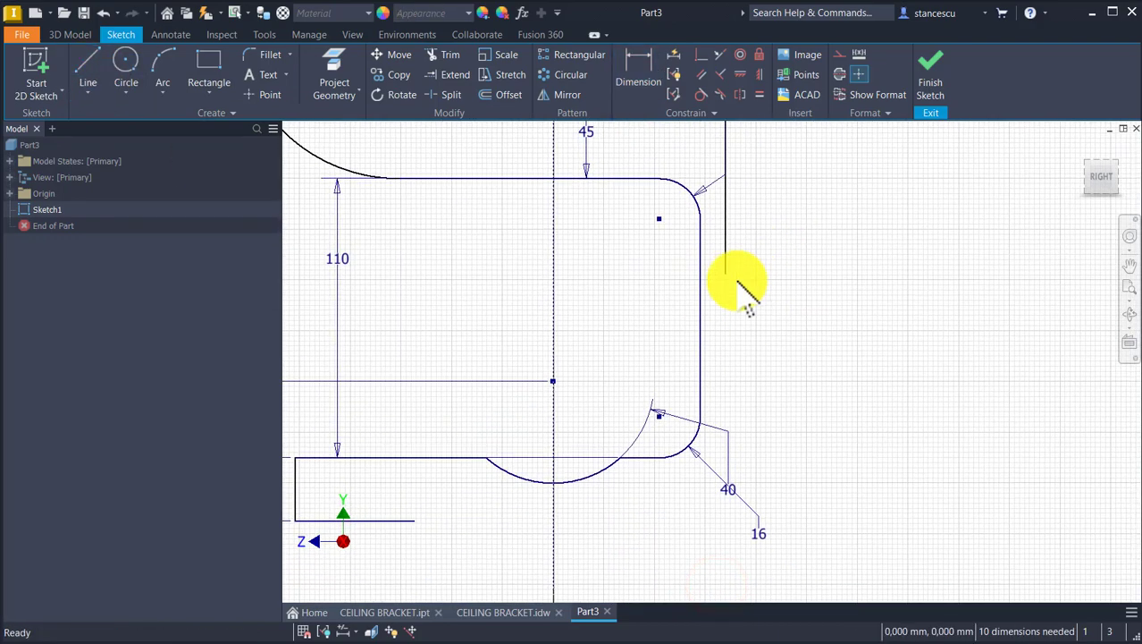
{"action": "left_click_drag", "start_coordinate": [722, 286], "coordinate": [728, 487]}
{"action": "middle_click_drag", "start_coordinate": [788, 235], "coordinate": [842, 528]}
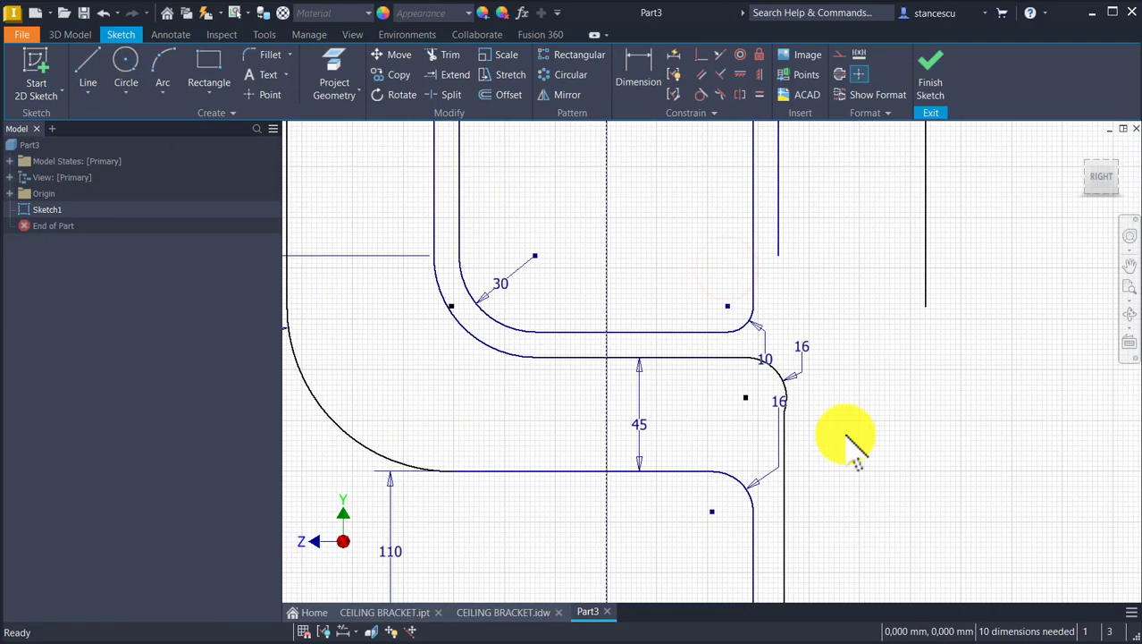
{"action": "left_click", "coordinate": [699, 96]}
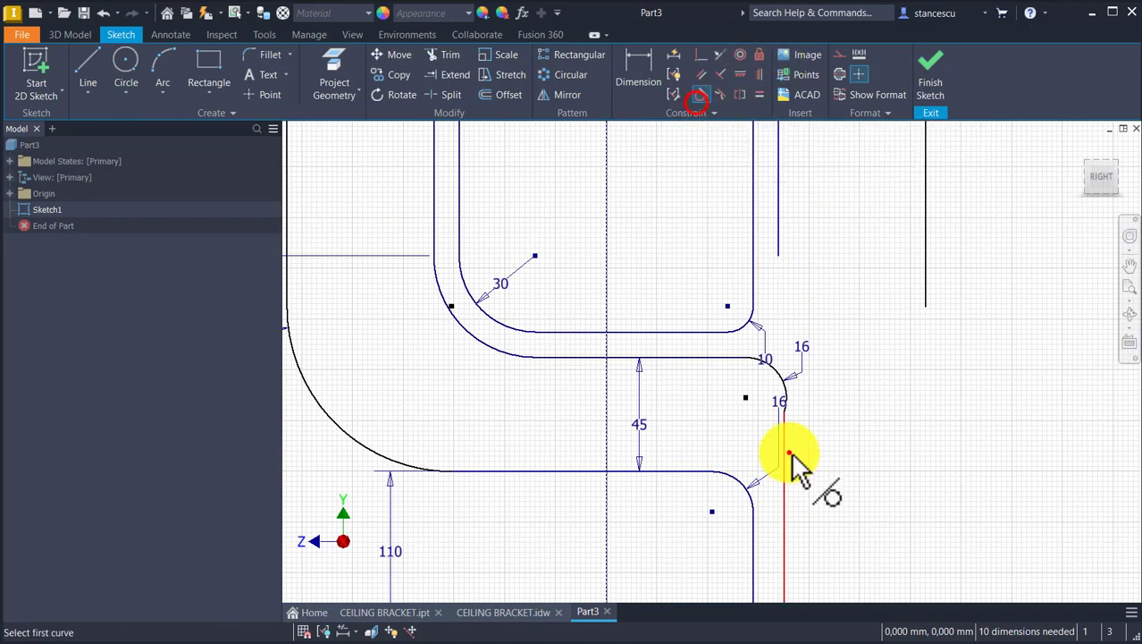
{"action": "left_click", "coordinate": [786, 384]}
- Try to make the vertical line below the 16 mm arc collinear with the mirrored arm's neighbouring vertical line, and delete that constraint
{"action": "left_click", "coordinate": [718, 55]}
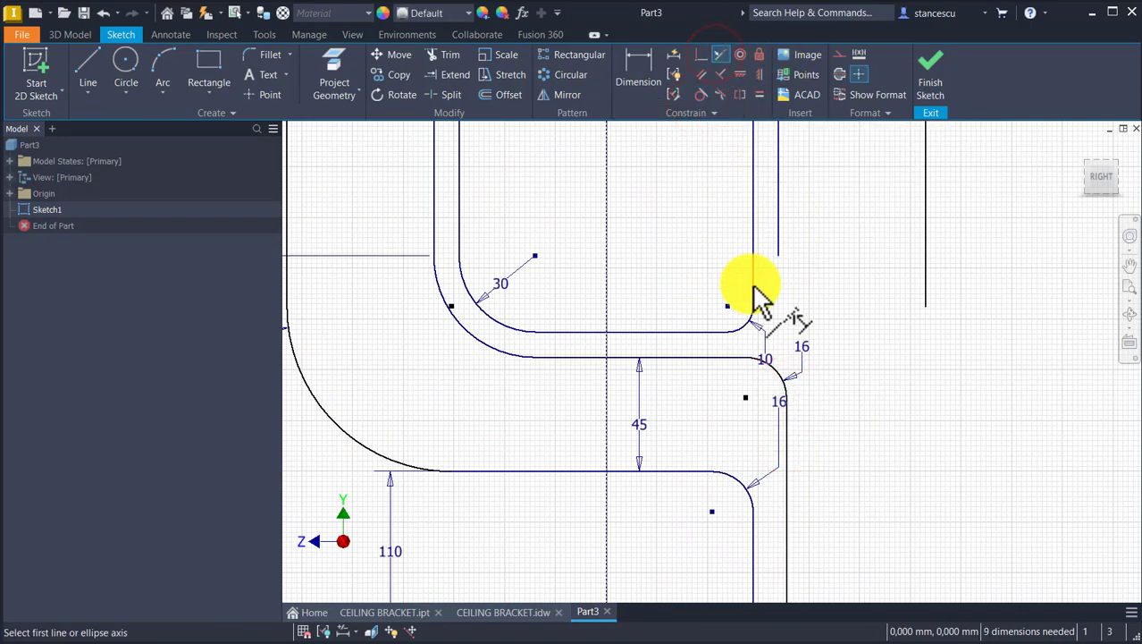
{"action": "left_click", "coordinate": [780, 253]}
{"action": "left_click", "coordinate": [787, 450]}
{"action": "scroll", "coordinate": [824, 429], "scroll_direction": "down", "scroll_amount": 3}
{"action": "middle_click_drag", "start_coordinate": [824, 428], "coordinate": [894, 394]}
{"action": "middle_click_drag", "start_coordinate": [863, 456], "coordinate": [849, 402]}
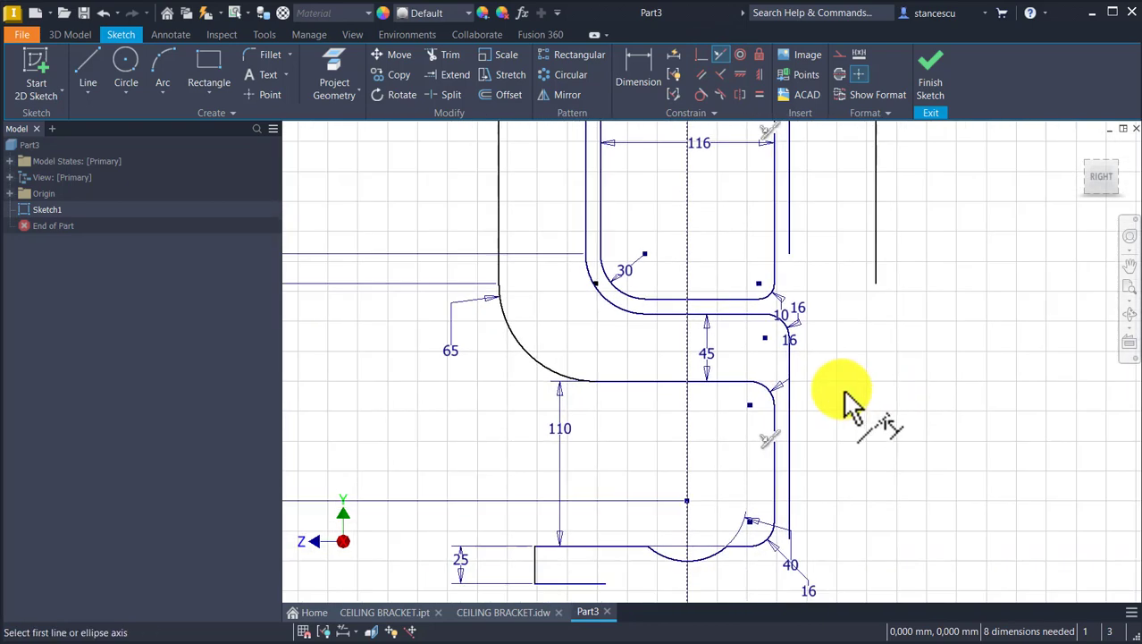
{"action": "key", "text": "Delete"}
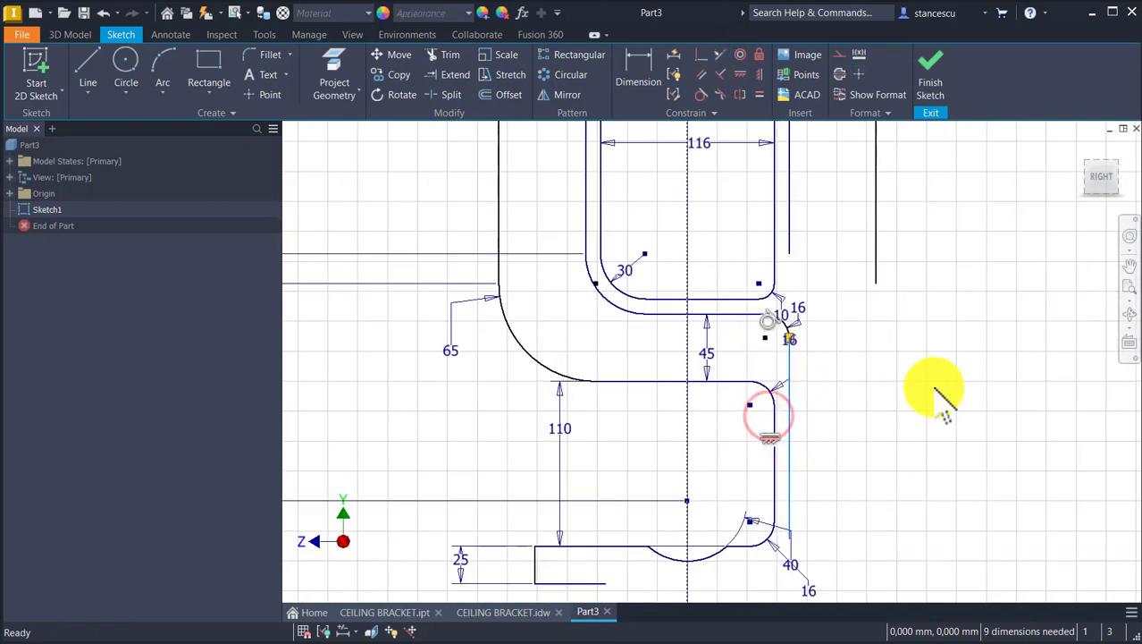
- Shorten the vertical line below the 16 mm arc and make its lower end coincident with the lug's upper corner
{"action": "left_click_drag", "start_coordinate": [791, 538], "coordinate": [780, 357]}
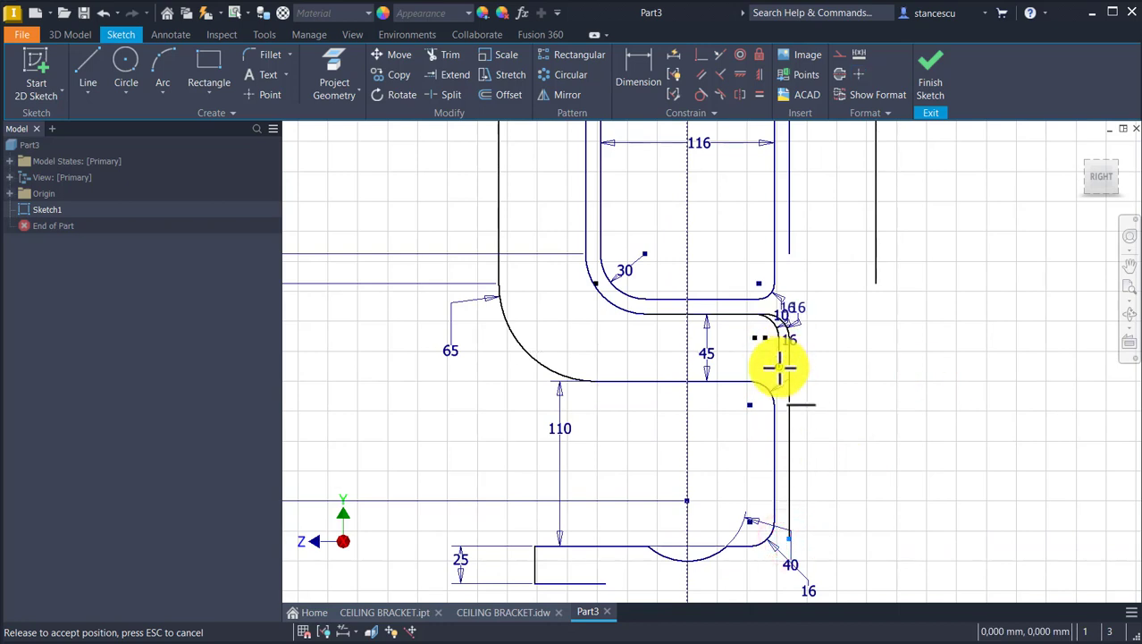
{"action": "left_click", "coordinate": [702, 55]}
{"action": "left_click", "coordinate": [780, 369]}
{"action": "left_click", "coordinate": [774, 409]}
{"action": "key", "text": "Escape"}
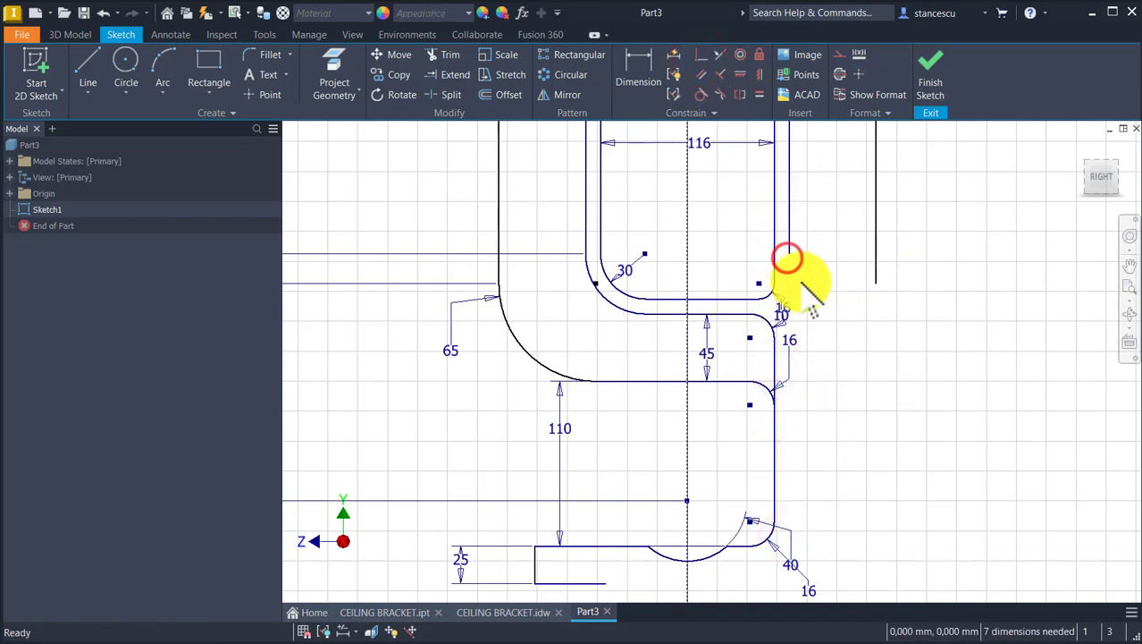
- Draw a line down from the mirrored arm's second vertical line past the lug and end it with a tangent arc
{"action": "left_click", "coordinate": [87, 62]}
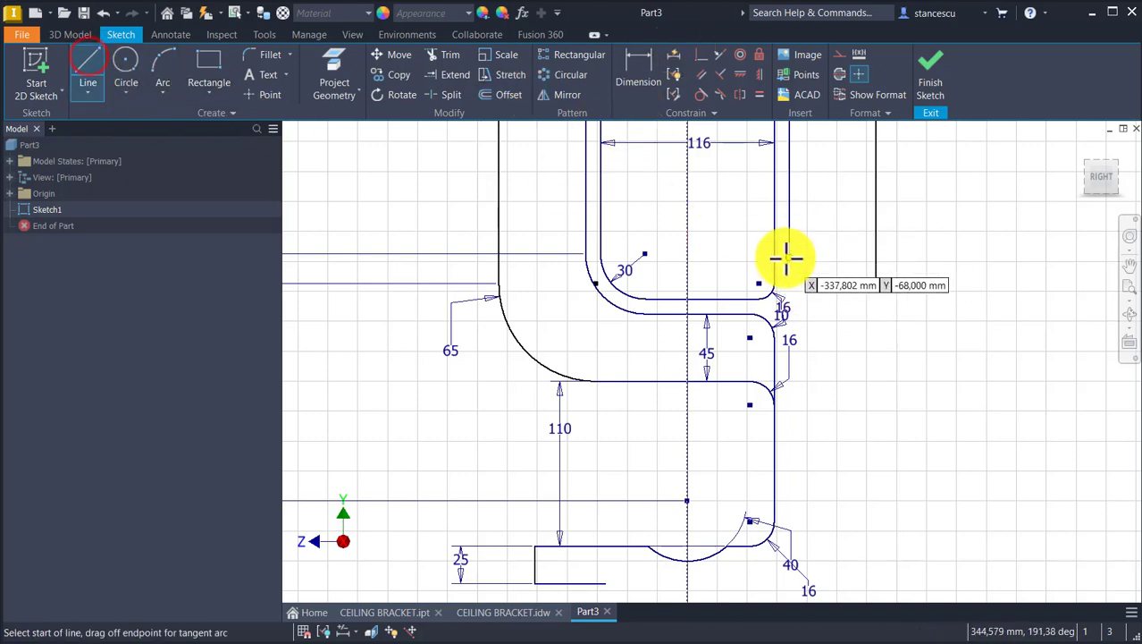
{"action": "left_click", "coordinate": [787, 256]}
{"action": "middle_click_drag", "start_coordinate": [794, 454], "coordinate": [772, 270]}
{"action": "left_click", "coordinate": [763, 362]}
{"action": "left_click_drag", "start_coordinate": [763, 362], "coordinate": [729, 414]}
- Draw a 72 mm radius arc under the bearing seat from the lug's lower edge to the tangent arc's end
{"action": "left_click", "coordinate": [73, 87]}
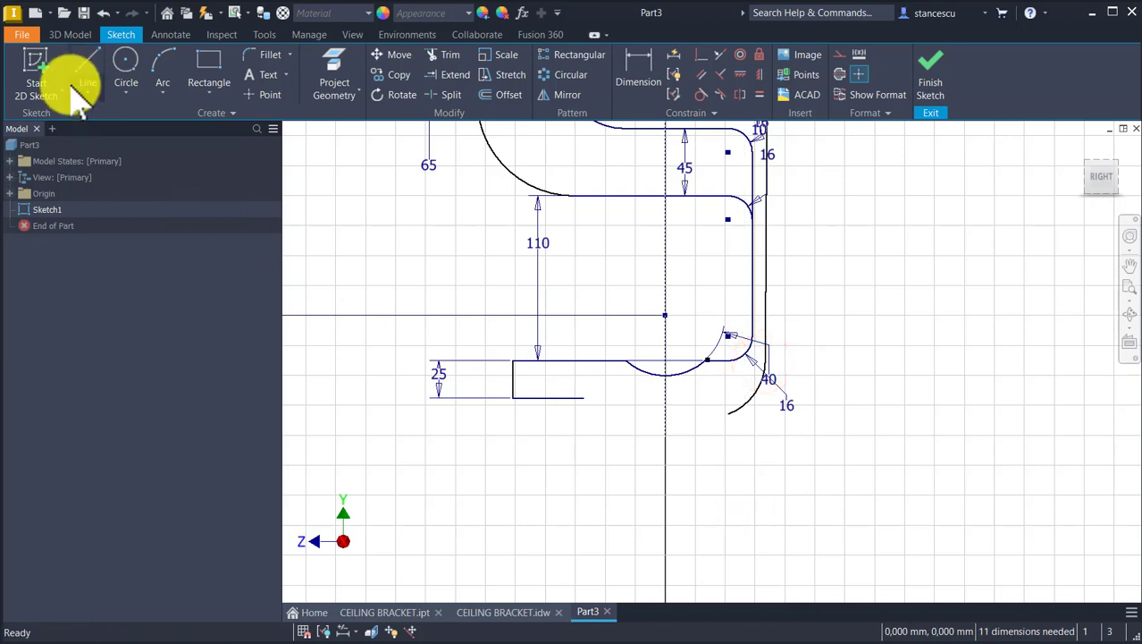
{"action": "left_click", "coordinate": [171, 73]}
{"action": "left_click", "coordinate": [582, 397]}
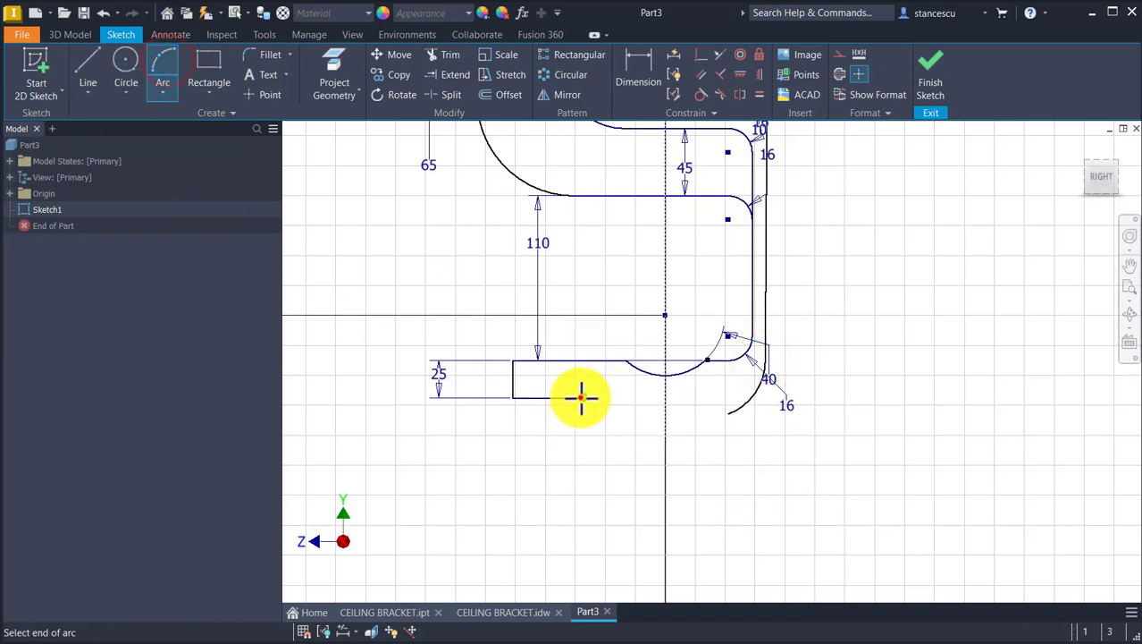
{"action": "left_click", "coordinate": [724, 416]}
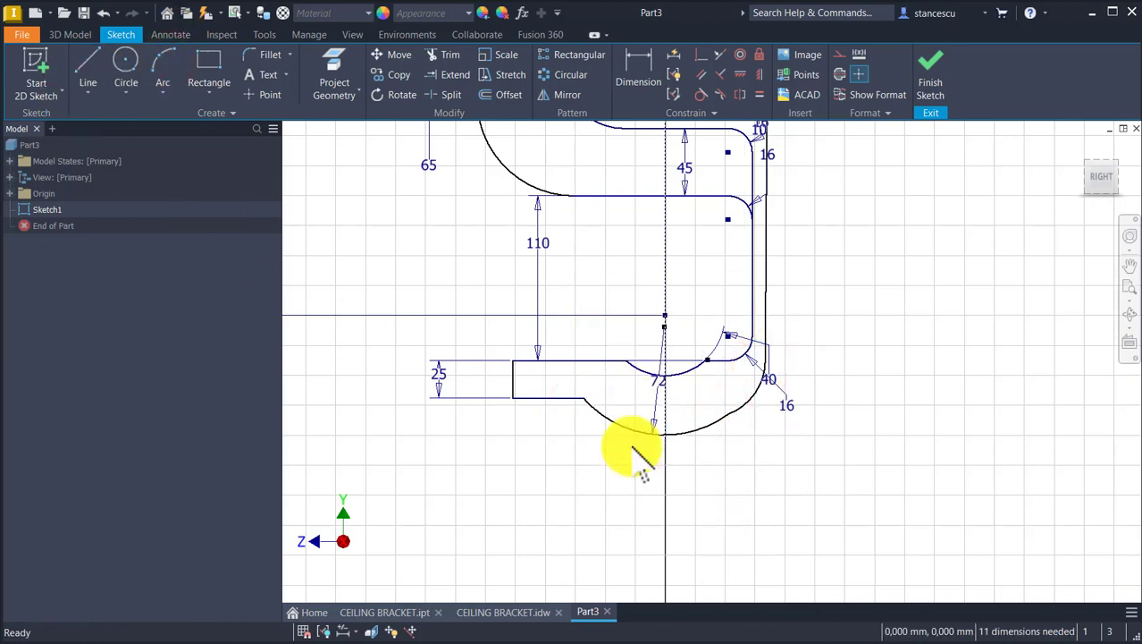
{"action": "left_click", "coordinate": [632, 455]}
{"action": "key", "text": "Escape"}
- Make the 72 mm arc's centre coincident with the bearing seat's centre point
{"action": "scroll", "coordinate": [679, 429], "scroll_direction": "up", "scroll_amount": 4}
{"action": "left_click", "coordinate": [701, 56]}
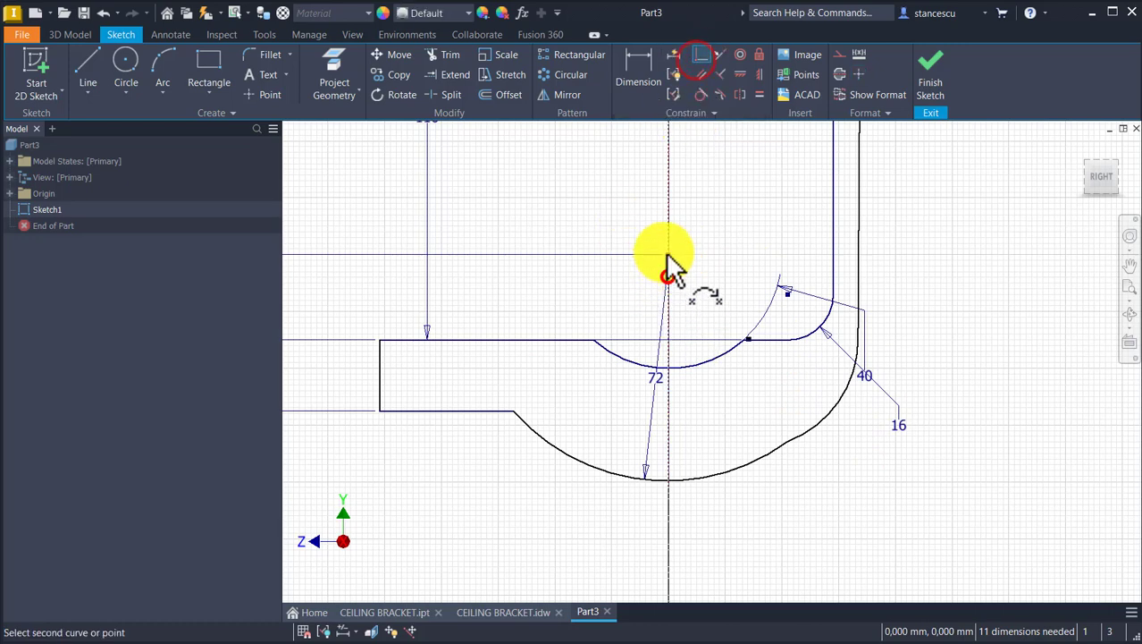
{"action": "left_click", "coordinate": [669, 255]}
- Dimension the radius of the outer tangent arc as 30 mm and make it tangent to the 72 mm arc
{"action": "left_click", "coordinate": [628, 65]}
{"action": "left_click", "coordinate": [861, 351]}
{"action": "left_click", "coordinate": [956, 404]}
{"action": "type", "text": "30"}
{"action": "key", "text": "Return"}
{"action": "left_click", "coordinate": [703, 95]}
{"action": "left_click", "coordinate": [769, 438]}
{"action": "left_click", "coordinate": [804, 407]}
- Try to make the slanted outer line beside the lug vertical
{"action": "scroll", "coordinate": [949, 247], "scroll_direction": "down", "scroll_amount": 3}
{"action": "middle_click_drag", "start_coordinate": [949, 246], "coordinate": [756, 481]}
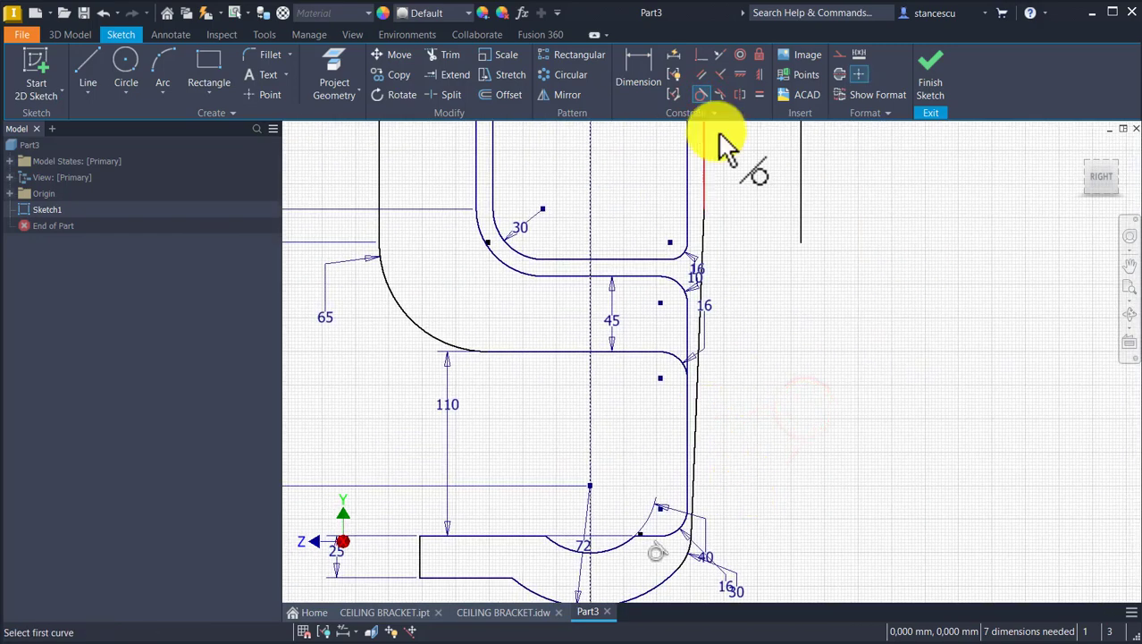
{"action": "left_click", "coordinate": [756, 77]}
{"action": "left_click", "coordinate": [696, 427]}
{"action": "left_click", "coordinate": [337, 149]}
- Delete the slanted outer line beside the lug and reposition the free upper end of the 30 mm arc
{"action": "mouse_move", "coordinate": [719, 477]}
{"action": "middle_mouse_down"}
{"action": "mouse_move", "coordinate": [867, 401]}
{"action": "mouse_move", "coordinate": [811, 433]}
{"action": "mouse_move", "coordinate": [831, 367]}
{"action": "middle_mouse_up"}
{"action": "mouse_move", "coordinate": [830, 548]}
{"action": "middle_mouse_down"}
{"action": "mouse_move", "coordinate": [834, 360]}
{"action": "mouse_move", "coordinate": [856, 604]}
{"action": "mouse_move", "coordinate": [851, 374]}
{"action": "mouse_move", "coordinate": [964, 398]}
{"action": "mouse_move", "coordinate": [966, 422]}
{"action": "middle_mouse_up"}
{"action": "scroll", "coordinate": [851, 374], "scroll_direction": "down", "scroll_amount": 2}
{"action": "key", "text": "Delete"}
{"action": "scroll", "coordinate": [831, 396], "scroll_direction": "up", "scroll_amount": 5}
{"action": "left_click_drag", "start_coordinate": [888, 405], "coordinate": [1077, 371]}
{"action": "left_click_drag", "start_coordinate": [906, 380], "coordinate": [1010, 356]}
{"action": "scroll", "coordinate": [714, 408], "scroll_direction": "down", "scroll_amount": 5}
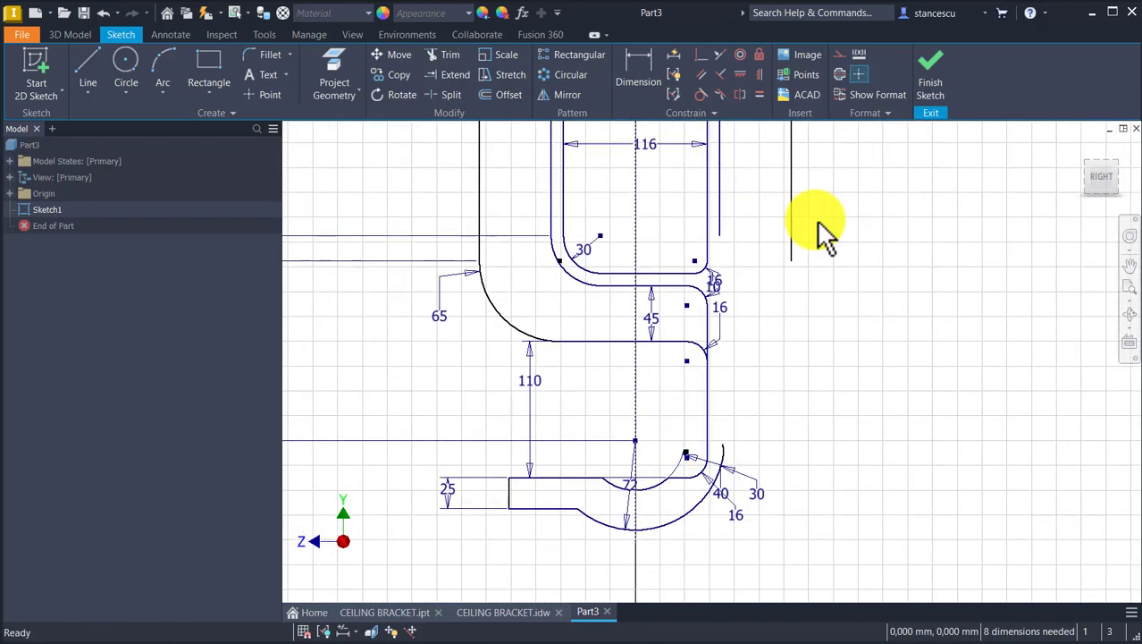
- Make the 30 mm arc tangent to the mirrored arm's second vertical line
{"action": "left_click", "coordinate": [702, 95]}
{"action": "left_click", "coordinate": [717, 196]}
{"action": "left_click", "coordinate": [721, 456]}
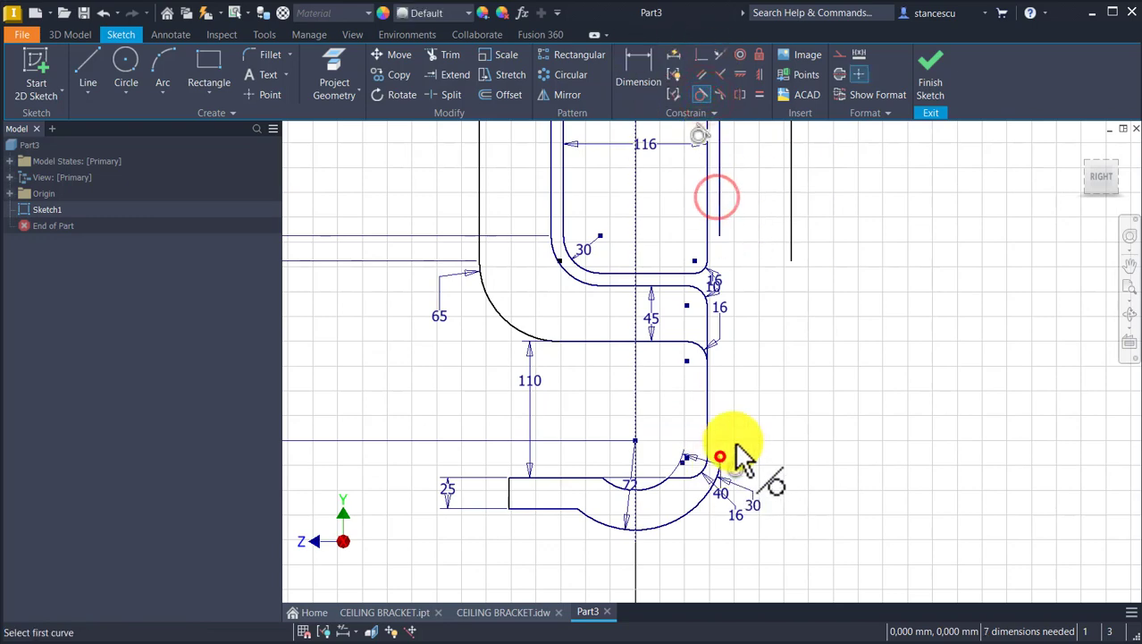
- Connect that arm line's lower end to the 30 mm arc with a line and trim the arc's excess upper end
{"action": "key", "text": "l"}
{"action": "left_click", "coordinate": [720, 237]}
{"action": "scroll", "coordinate": [727, 470], "scroll_direction": "up", "scroll_amount": 3}
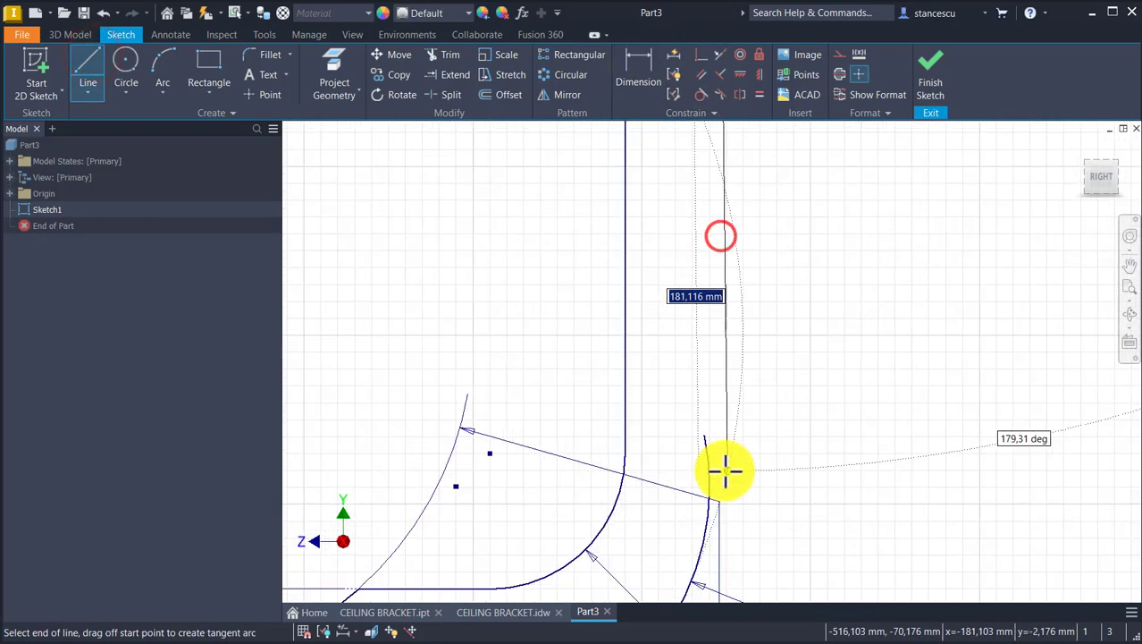
{"action": "left_click", "coordinate": [710, 483]}
{"action": "left_click", "coordinate": [445, 55]}
{"action": "left_click", "coordinate": [701, 450]}
- Dimension the lug's free end 87 mm from the vertical centreline
{"action": "scroll", "coordinate": [768, 416], "scroll_direction": "down", "scroll_amount": 3}
{"action": "middle_click_drag", "start_coordinate": [951, 463], "coordinate": [1018, 355]}
{"action": "scroll", "coordinate": [1010, 263], "scroll_direction": "down", "scroll_amount": 3}
{"action": "left_click", "coordinate": [638, 67]}
{"action": "left_click", "coordinate": [616, 463]}
{"action": "left_click", "coordinate": [793, 384]}
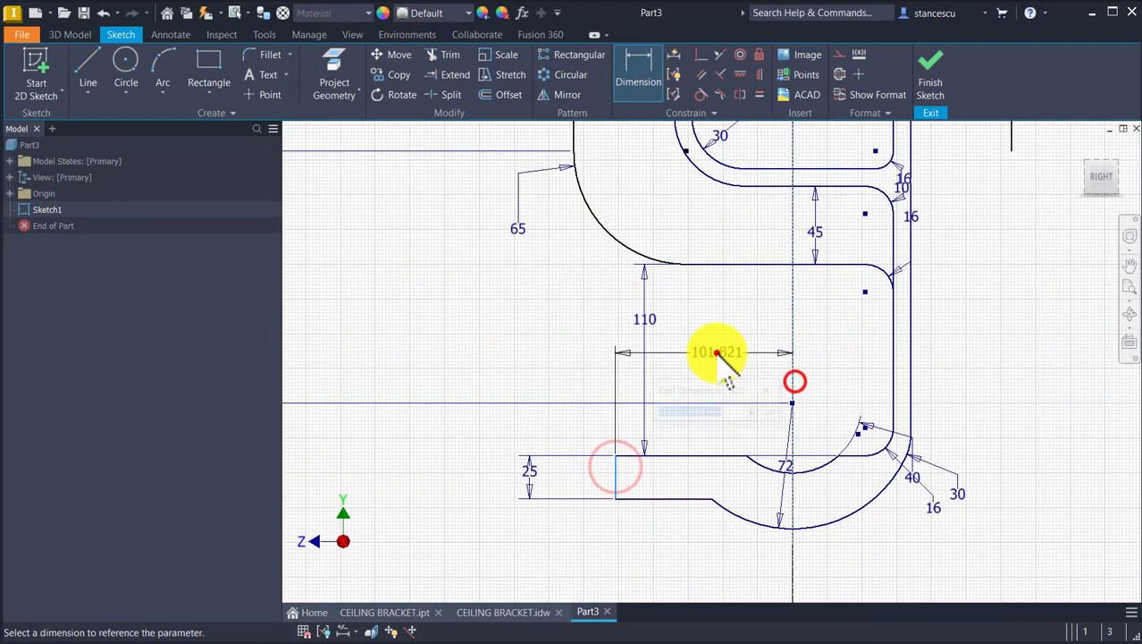
{"action": "left_click", "coordinate": [717, 350]}
{"action": "type", "text": "87"}
{"action": "key", "text": "Return"}
- Extend the outermost arm line downward, continue it with a tangent arc below the lug, and end with a line to the centreline
{"action": "middle_click_drag", "start_coordinate": [942, 325], "coordinate": [844, 288]}
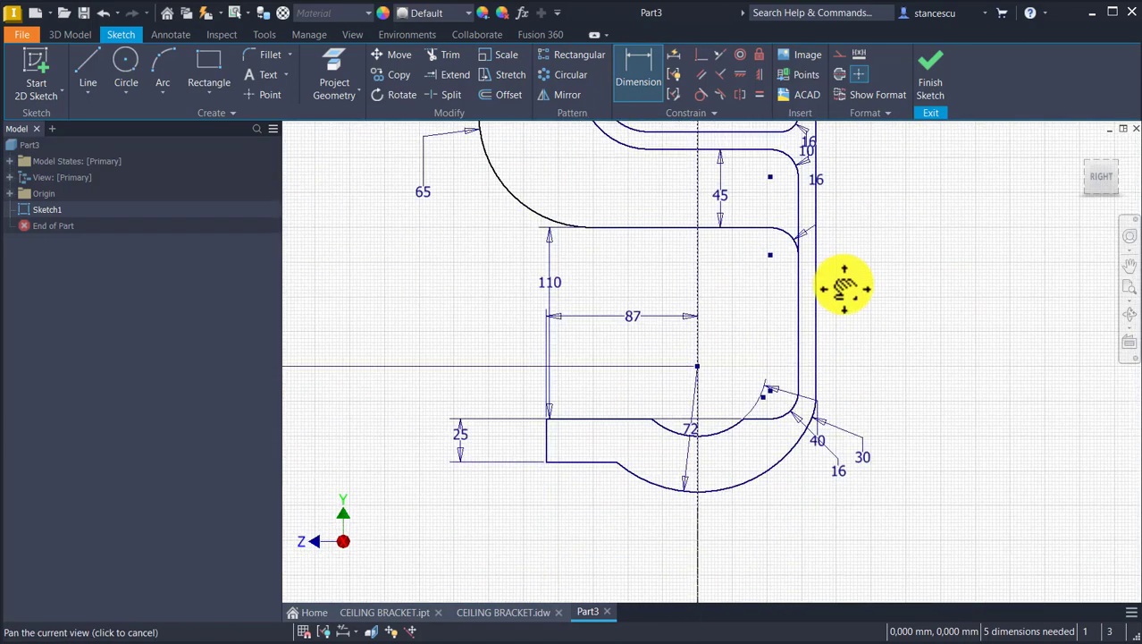
{"action": "left_click", "coordinate": [95, 66]}
{"action": "middle_click_drag", "start_coordinate": [880, 147], "coordinate": [791, 241]}
{"action": "left_click", "coordinate": [826, 205]}
{"action": "middle_click_drag", "start_coordinate": [826, 205], "coordinate": [817, 311]}
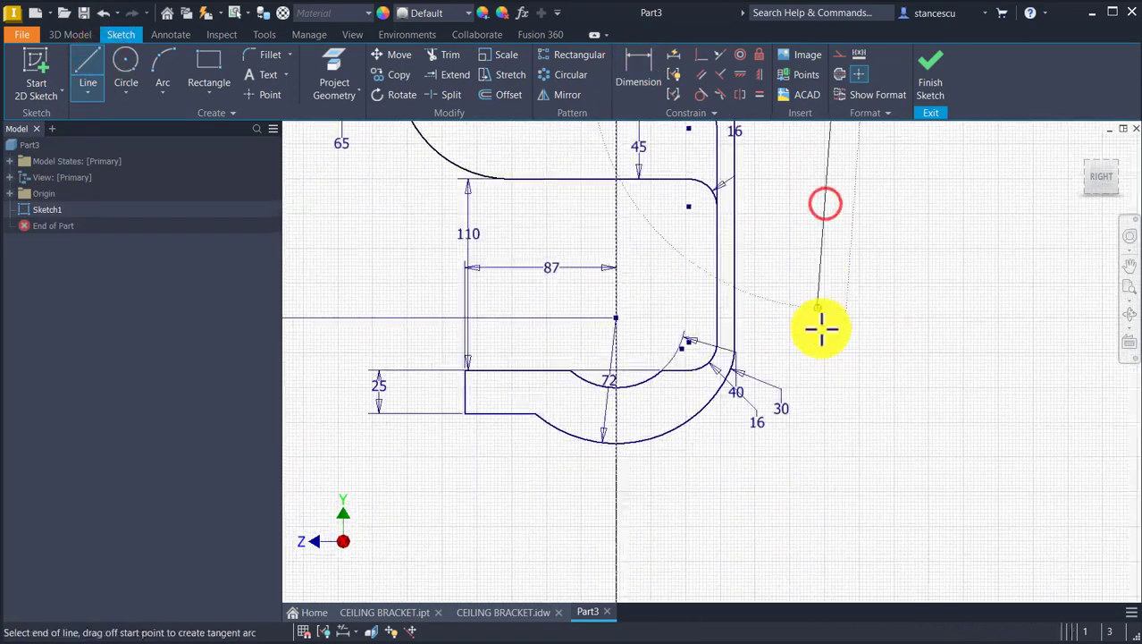
{"action": "left_click_drag", "start_coordinate": [836, 419], "coordinate": [725, 540]}
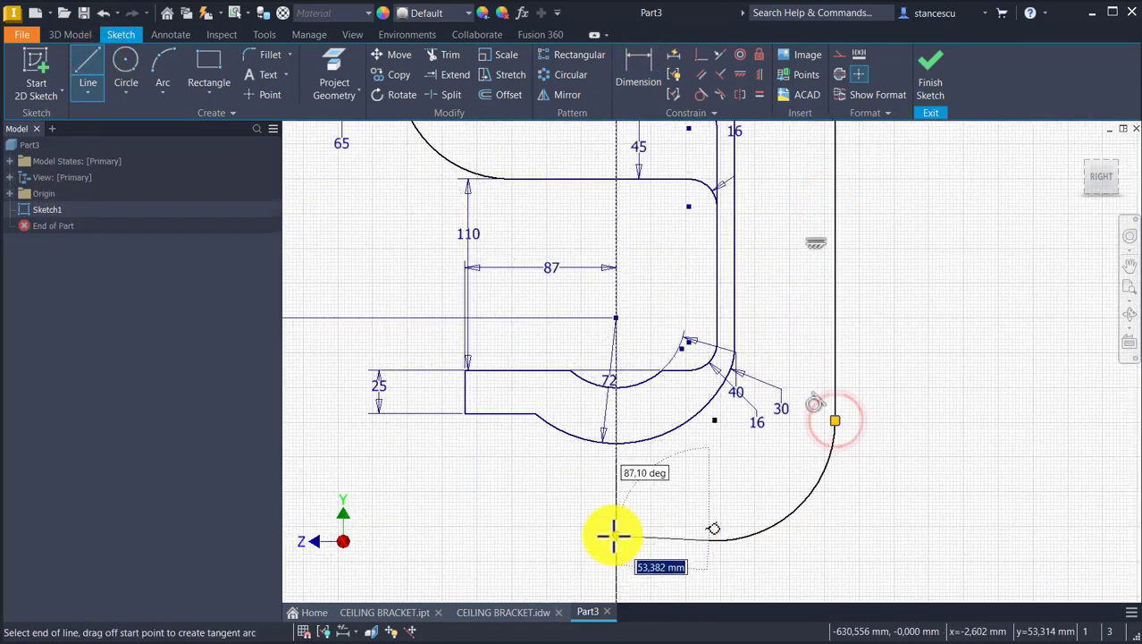
{"action": "left_click", "coordinate": [618, 542]}
{"action": "key", "text": "Escape"}
- Try to apply a vertical constraint to the short bottom line leading to the centreline
{"action": "left_click", "coordinate": [740, 74]}
{"action": "left_click", "coordinate": [674, 541]}
{"action": "key", "text": "ctrl+z"}
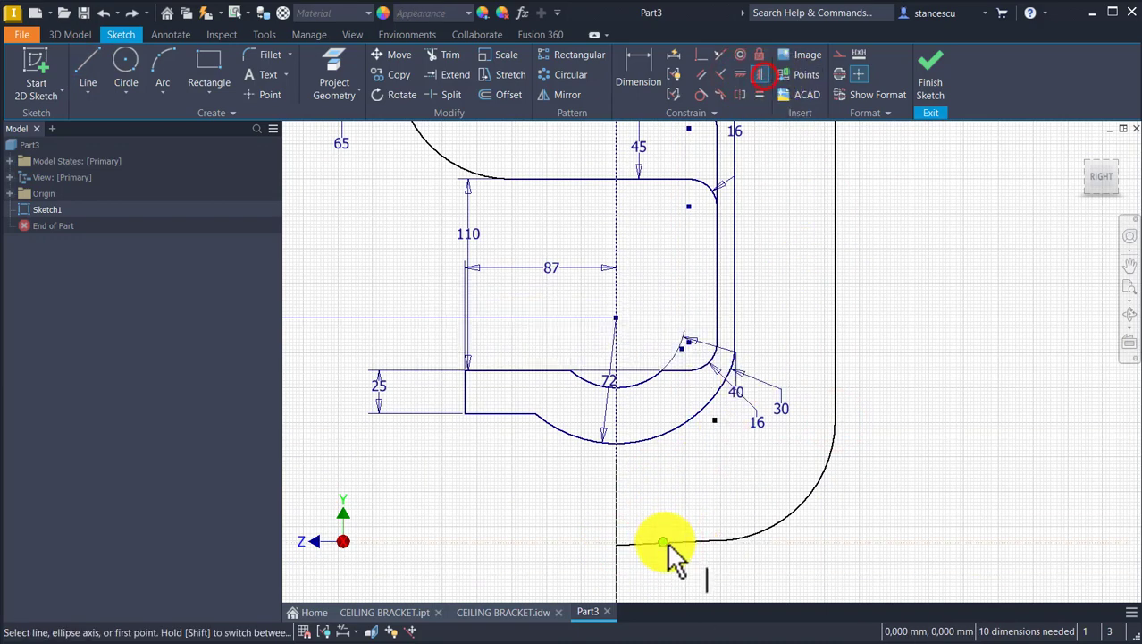
- Level the short bottom line and draw a vertical line along the centreline from its end up to the lug's lower arc
{"action": "left_click", "coordinate": [705, 95]}
{"action": "left_click", "coordinate": [745, 537]}
{"action": "left_click", "coordinate": [87, 66]}
{"action": "left_click", "coordinate": [619, 537]}
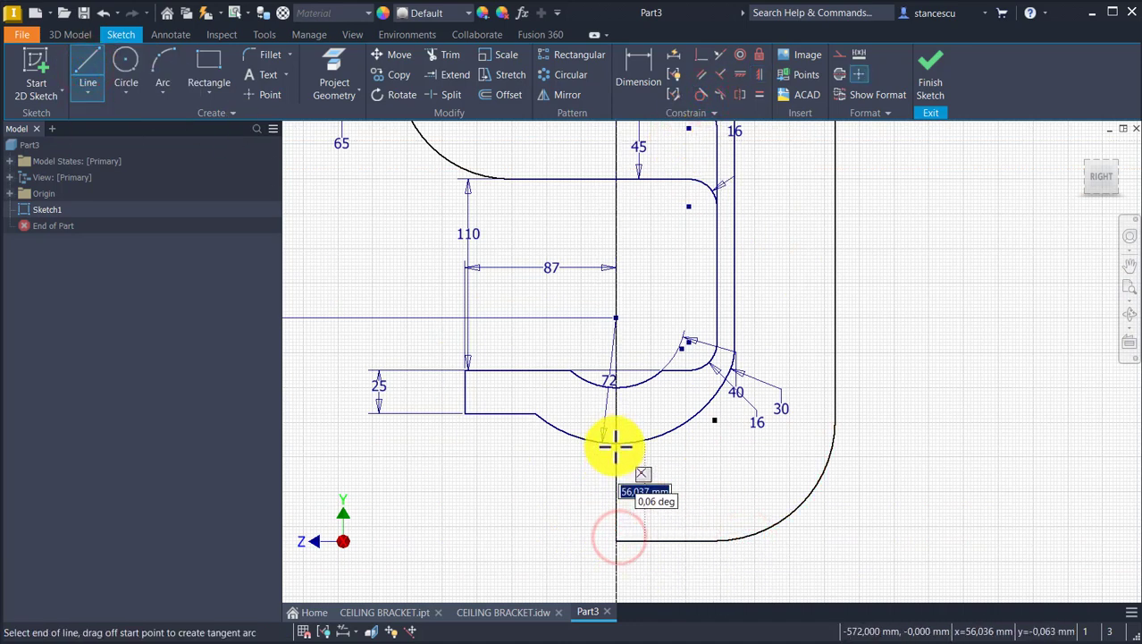
{"action": "left_click", "coordinate": [615, 445]}
- Dimension the outer contour's bottom corner arc with a radius of 65 mm
{"action": "left_click", "coordinate": [631, 79]}
{"action": "left_click", "coordinate": [898, 522]}
{"action": "type", "text": "65"}
{"action": "key", "text": "Return"}
- Dimension the outer contour's vertical line 45 mm from the adjacent arm line
{"action": "scroll", "coordinate": [867, 396], "scroll_direction": "down", "scroll_amount": 3}
{"action": "middle_click_drag", "start_coordinate": [959, 291], "coordinate": [902, 531]}
{"action": "middle_click_drag", "start_coordinate": [857, 342], "coordinate": [881, 411]}
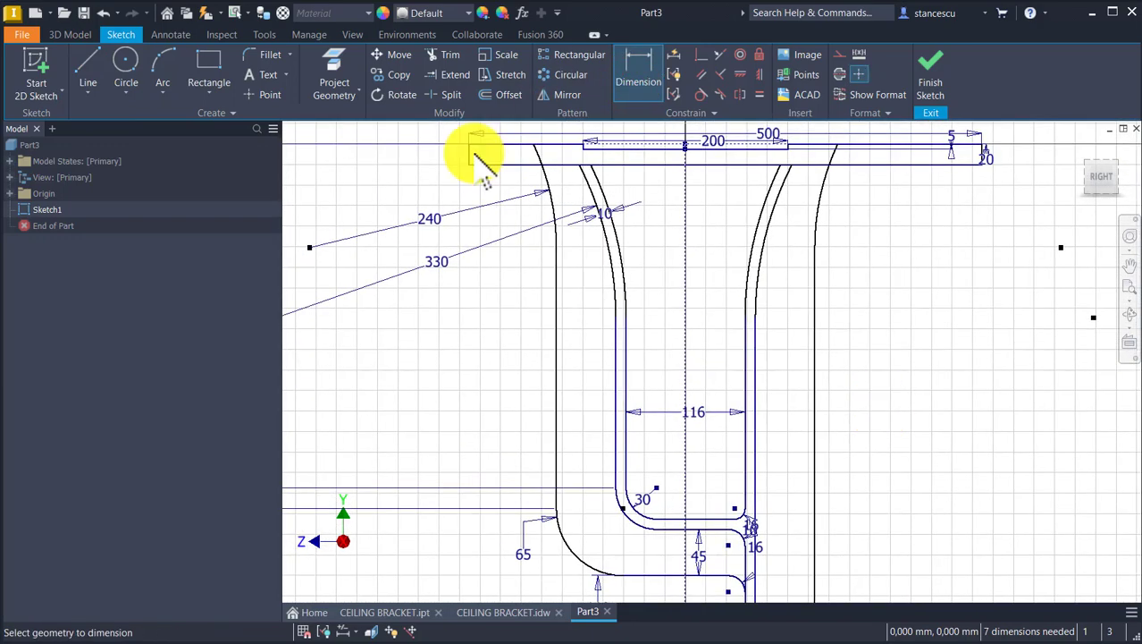
{"action": "left_click", "coordinate": [614, 399]}
{"action": "left_click", "coordinate": [514, 394]}
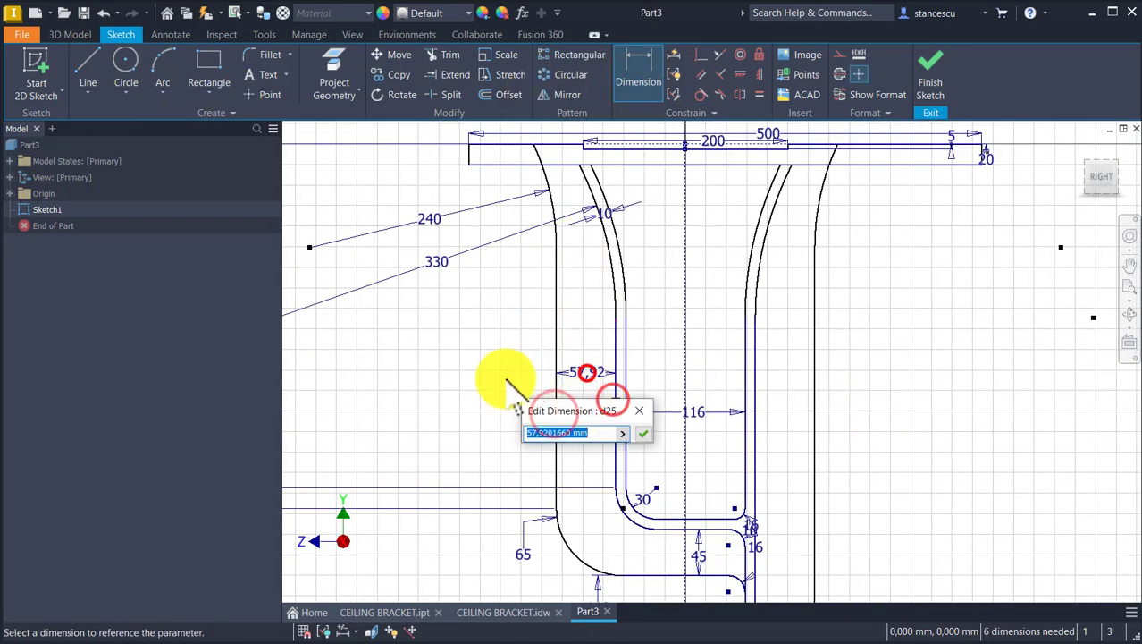
{"action": "type", "text": "45"}
{"action": "key", "text": "Return"}
{"action": "key", "text": "Escape"}
- Move the 500 mm and 200 mm dimensions higher above the top plate
{"action": "middle_click_drag", "start_coordinate": [727, 269], "coordinate": [727, 396]}
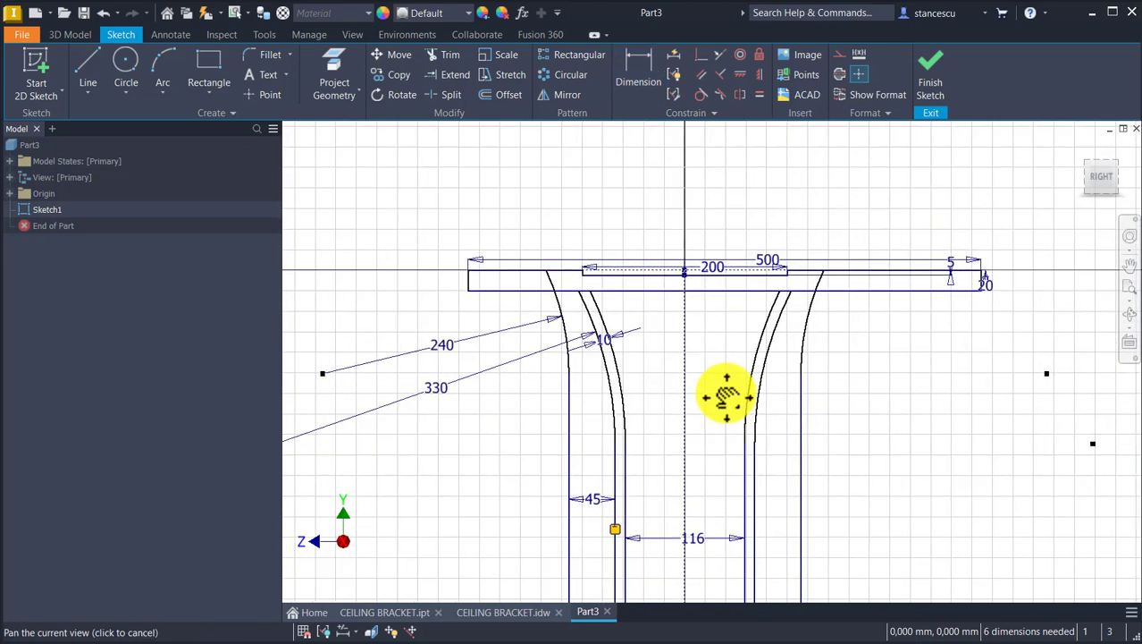
{"action": "left_click_drag", "start_coordinate": [768, 258], "coordinate": [766, 193]}
{"action": "mouse_move", "coordinate": [706, 265]}
{"action": "left_mouse_down"}
{"action": "mouse_move", "coordinate": [714, 217]}
{"action": "mouse_move", "coordinate": [715, 241]}
{"action": "left_mouse_up"}
{"action": "left_click", "coordinate": [546, 143]}
- Dimension the distance between the upper ends of the two inner arms' outer arcs as 280 mm
{"action": "left_click", "coordinate": [647, 57]}
{"action": "left_click", "coordinate": [577, 286]}
{"action": "left_click", "coordinate": [796, 286]}
{"action": "left_click", "coordinate": [726, 218]}
{"action": "type", "text": "2"}
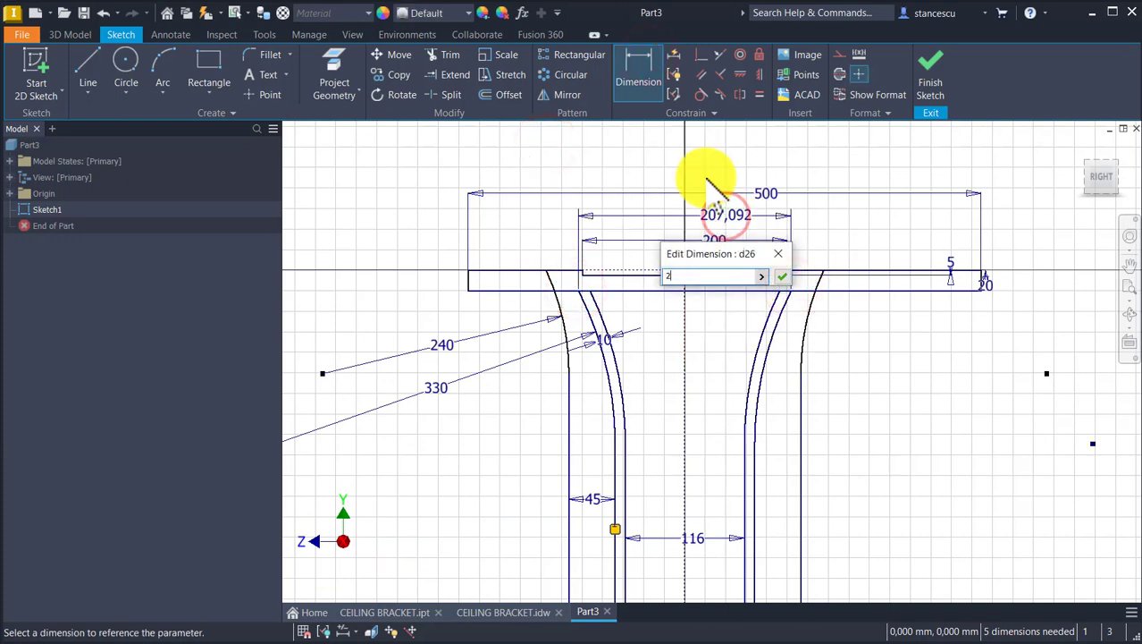
{"action": "type", "text": "80"}
{"action": "key", "text": "Return"}
- Dimension the distance between the outermost arcs' upper ends on the plate as 420 mm
{"action": "left_click", "coordinate": [509, 270]}
{"action": "left_click", "coordinate": [860, 271]}
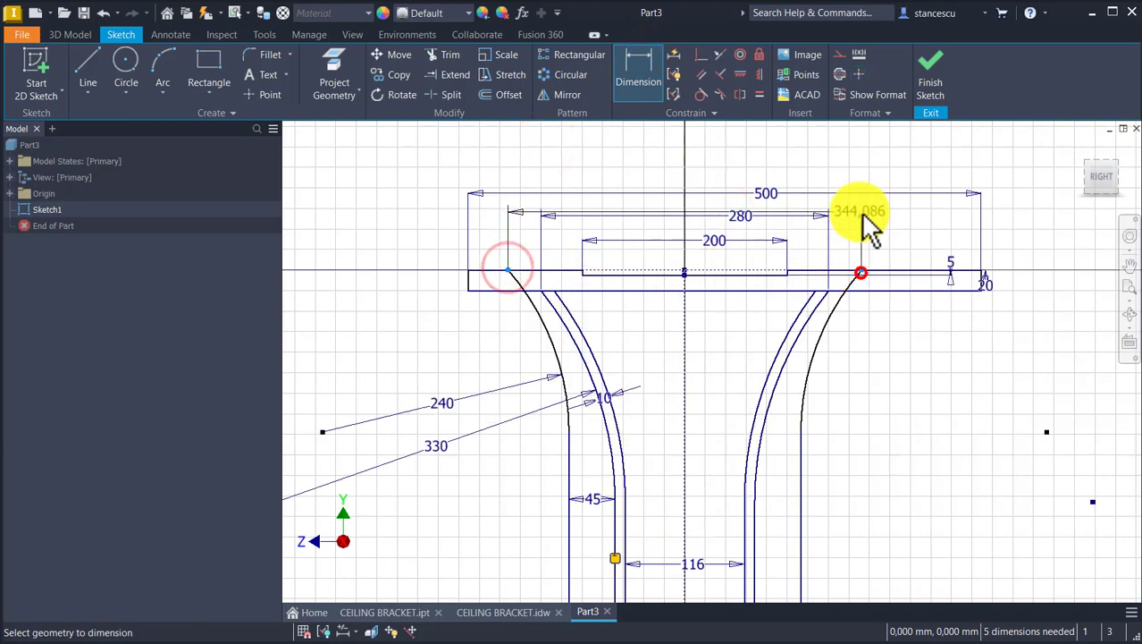
{"action": "left_click", "coordinate": [865, 225]}
{"action": "type", "text": "420"}
{"action": "key", "text": "Return"}
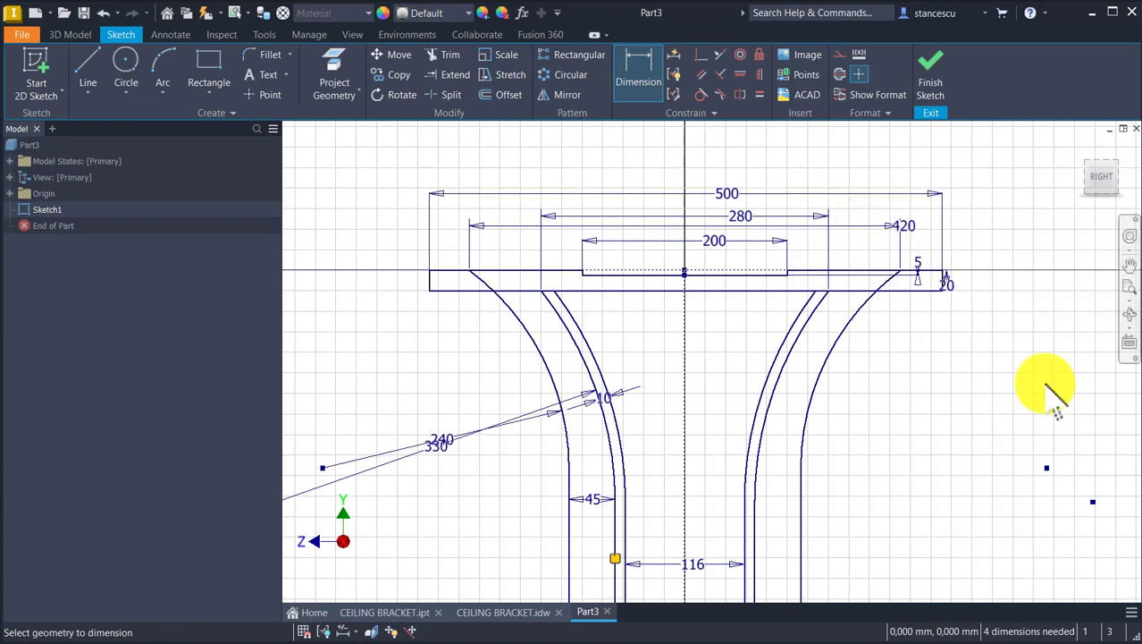
- Move the 240 mm radius dimension clear of the 330 mm radius dimension
{"action": "scroll", "coordinate": [841, 294], "scroll_direction": "down", "scroll_amount": 3}
{"action": "scroll", "coordinate": [650, 408], "scroll_direction": "up", "scroll_amount": 3}
{"action": "scroll", "coordinate": [773, 452], "scroll_direction": "down", "scroll_amount": 2}
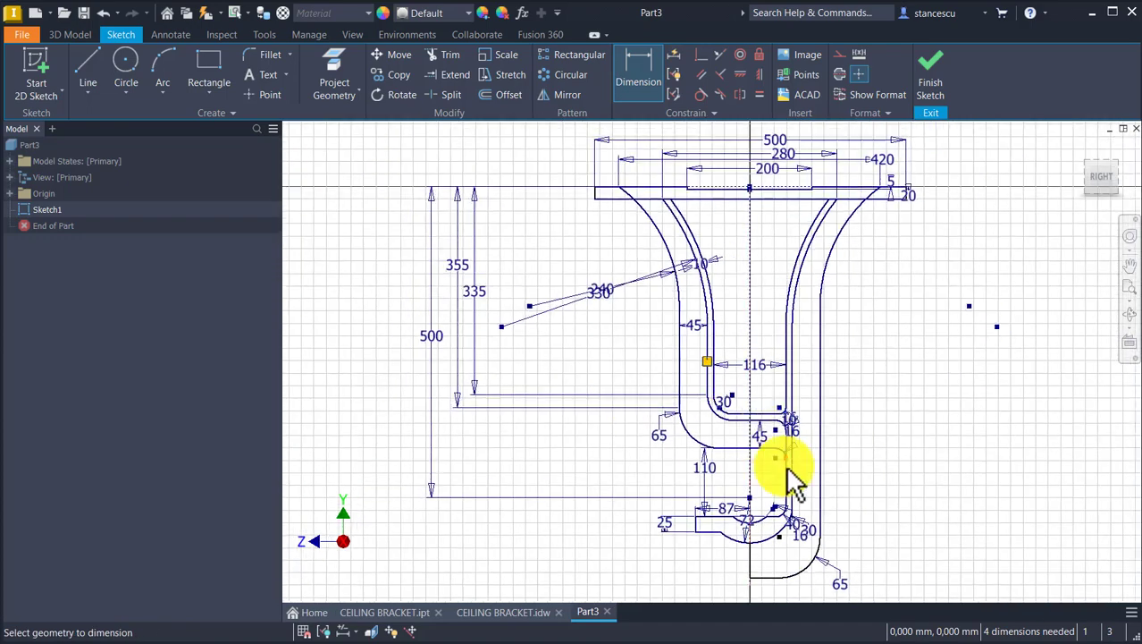
{"action": "scroll", "coordinate": [537, 320], "scroll_direction": "up", "scroll_amount": 3}
{"action": "left_click", "coordinate": [652, 251]}
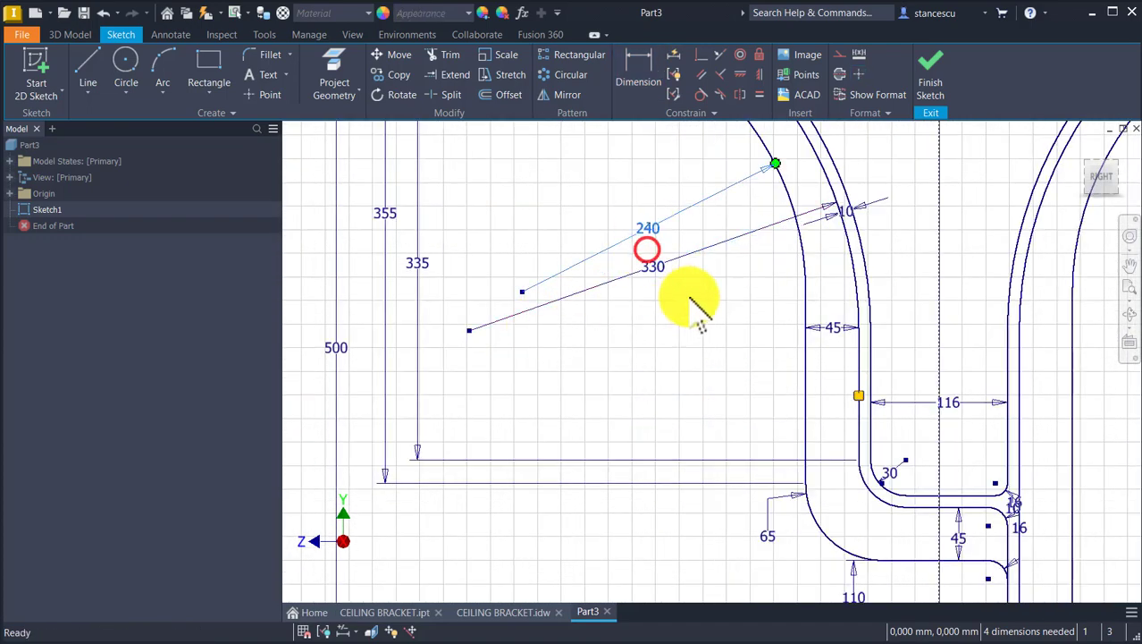
{"action": "scroll", "coordinate": [658, 377], "scroll_direction": "down", "scroll_amount": 3}
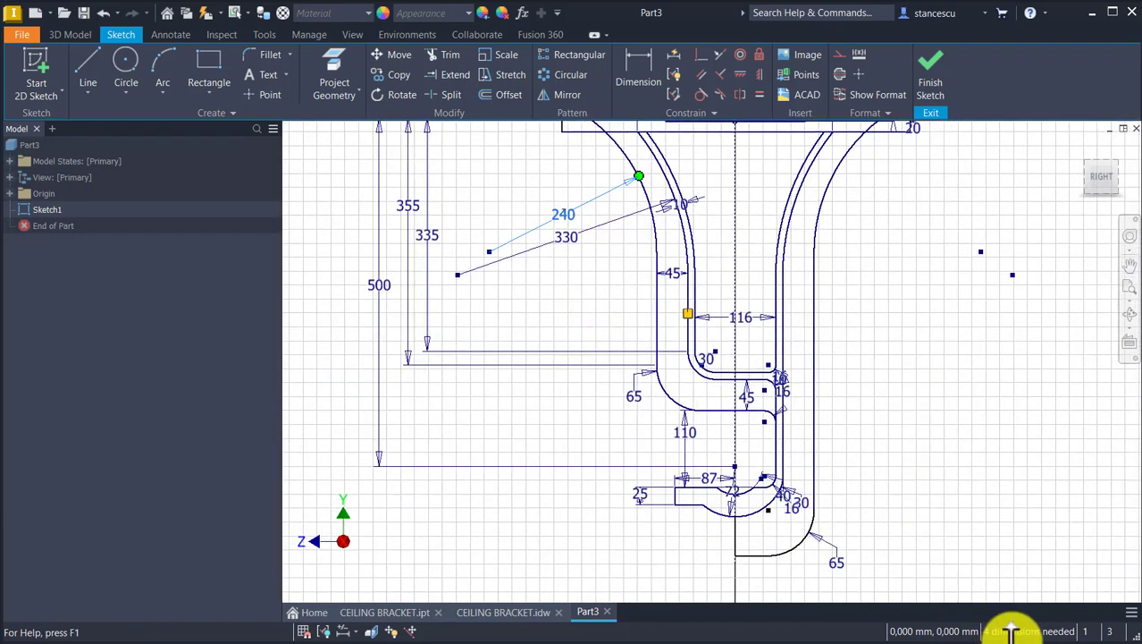
- Dimension the bottom line of the outer contour 80 mm below the lug's upper edge
{"action": "left_click", "coordinate": [648, 73]}
{"action": "scroll", "coordinate": [715, 505], "scroll_direction": "up", "scroll_amount": 2}
{"action": "left_click", "coordinate": [788, 488]}
{"action": "left_click", "coordinate": [525, 418]}
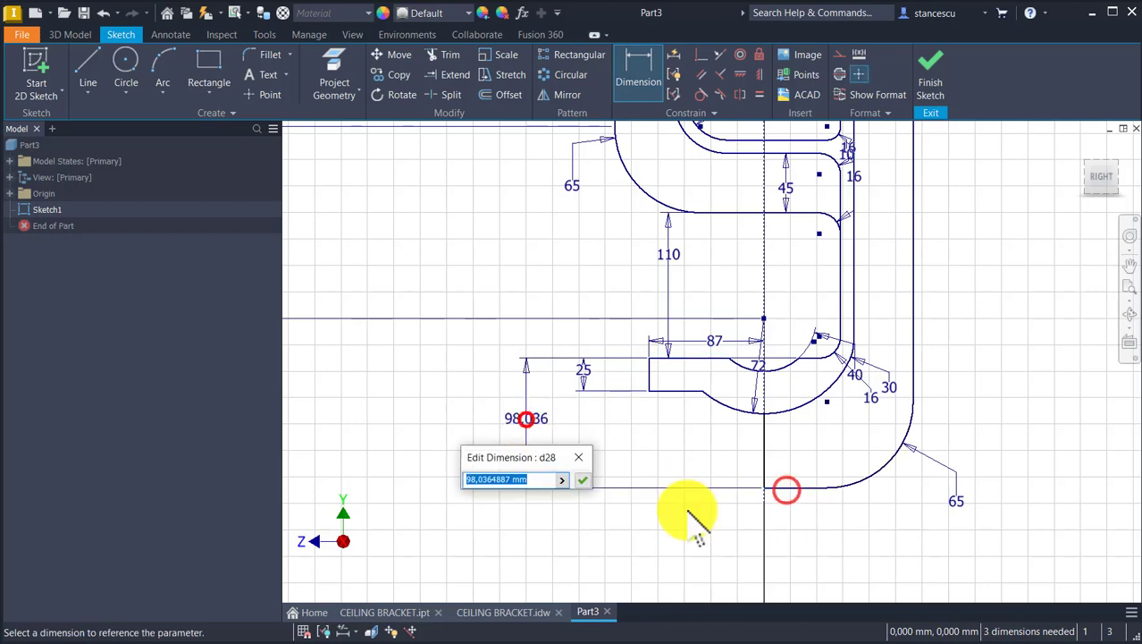
{"action": "type", "text": "80"}
{"action": "key", "text": "Return"}
- Apply Auto Dimension to locate the unconstrained geometry, and remove the dimensions it adds
{"action": "scroll", "coordinate": [970, 273], "scroll_direction": "down", "scroll_amount": 3}
{"action": "middle_click_drag", "start_coordinate": [970, 272], "coordinate": [877, 447]}
{"action": "scroll", "coordinate": [905, 334], "scroll_direction": "down", "scroll_amount": 2}
{"action": "middle_click_drag", "start_coordinate": [906, 334], "coordinate": [815, 394]}
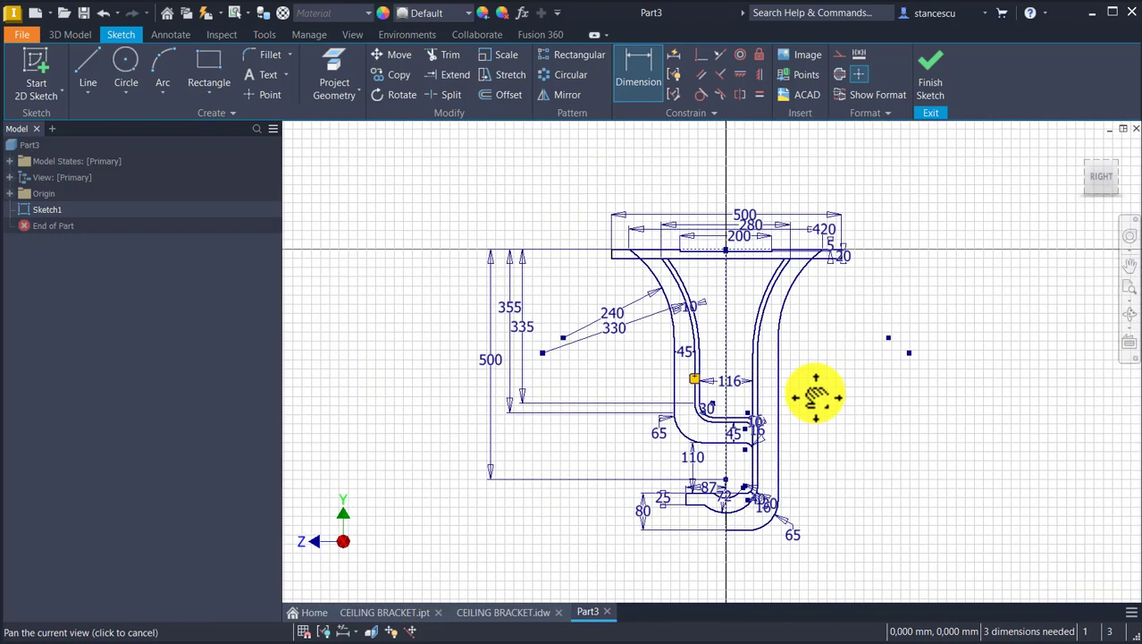
{"action": "left_click", "coordinate": [677, 56]}
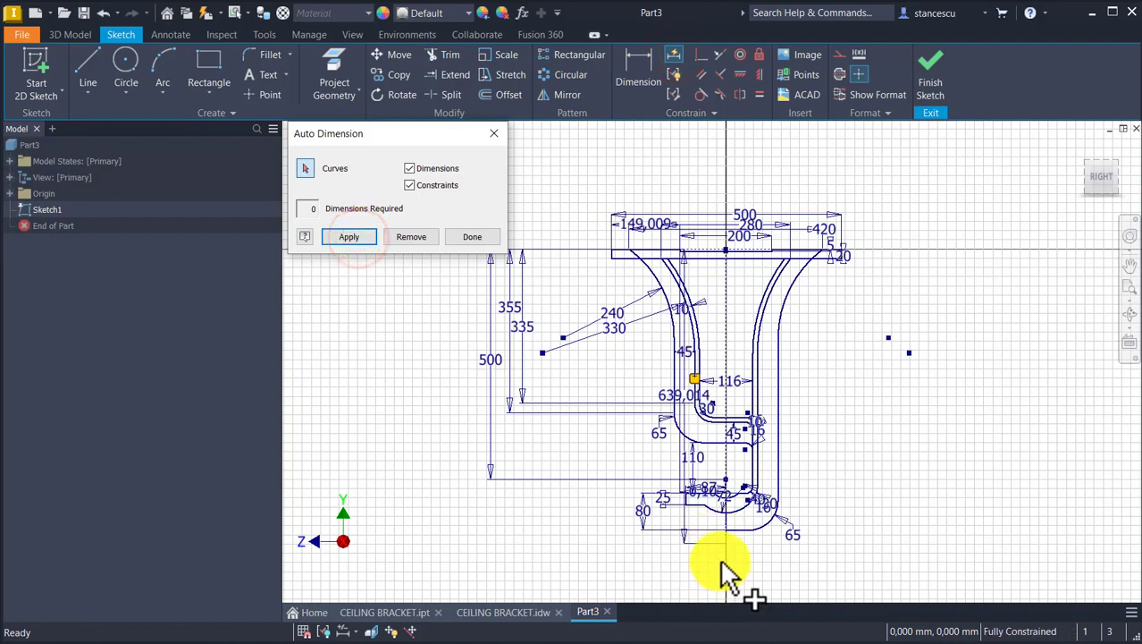
{"action": "scroll", "coordinate": [724, 565], "scroll_direction": "up", "scroll_amount": 3}
{"action": "scroll", "coordinate": [701, 440], "scroll_direction": "up", "scroll_amount": 6}
{"action": "scroll", "coordinate": [663, 365], "scroll_direction": "down", "scroll_amount": 2}
{"action": "middle_click_drag", "start_coordinate": [659, 250], "coordinate": [712, 519]}
{"action": "left_click", "coordinate": [411, 236]}
{"action": "left_click", "coordinate": [472, 236]}
- Trim the excess of the short vertical line below the outer contour's bottom line
{"action": "mouse_move", "coordinate": [604, 495]}
{"action": "middle_mouse_down"}
{"action": "mouse_move", "coordinate": [581, 224]}
{"action": "mouse_move", "coordinate": [593, 265]}
{"action": "middle_mouse_up"}
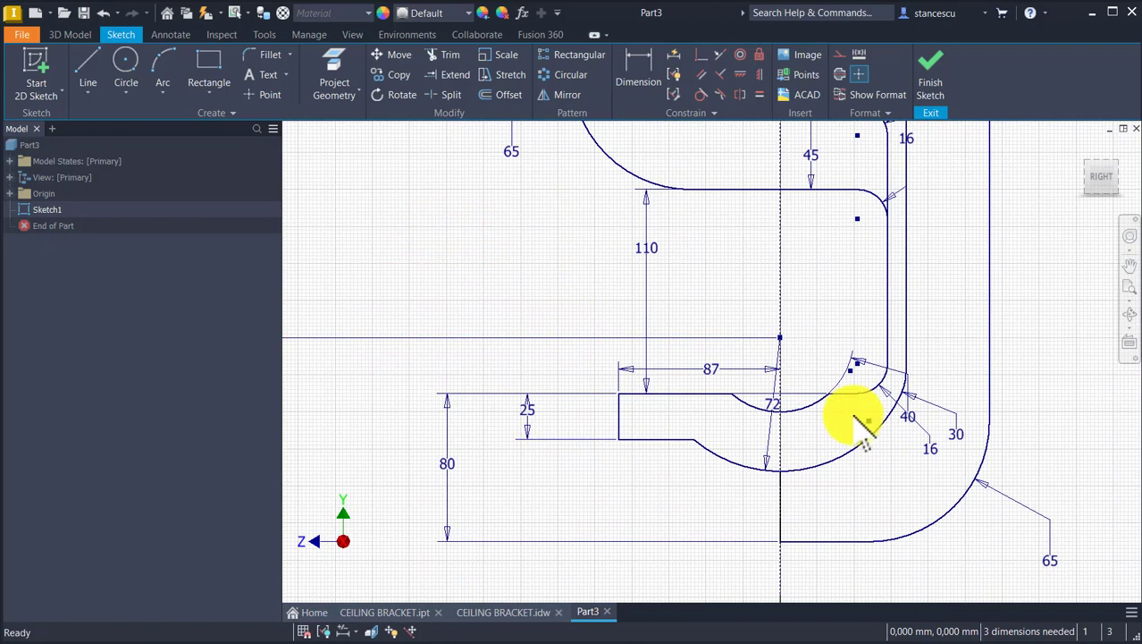
{"action": "left_click", "coordinate": [781, 281]}
{"action": "middle_click_drag", "start_coordinate": [813, 544], "coordinate": [803, 437]}
{"action": "left_click", "coordinate": [826, 510]}
{"action": "left_click", "coordinate": [451, 58]}
{"action": "left_click", "coordinate": [770, 474]}
{"action": "key", "text": "Escape"}
{"action": "key", "text": "Home"}
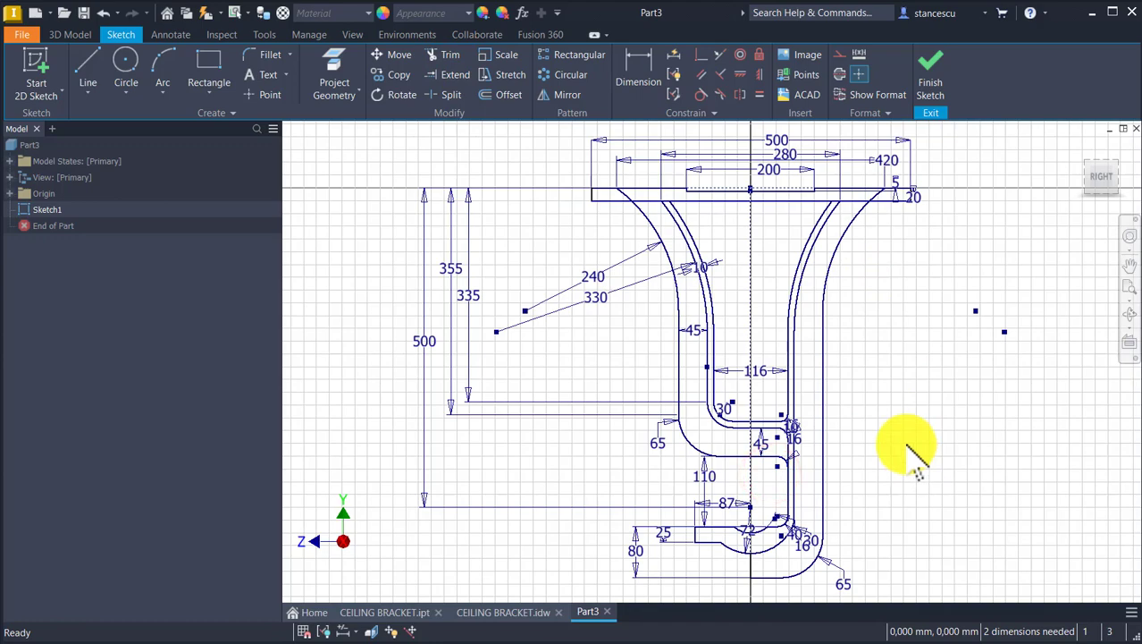
- Test the top plate's freedom by shifting it sideways, and align its lower edge's midpoint vertically with the origin
{"action": "middle_click_drag", "start_coordinate": [523, 194], "coordinate": [544, 258]}
{"action": "scroll", "coordinate": [544, 301], "scroll_direction": "down", "scroll_amount": 3}
{"action": "left_click_drag", "start_coordinate": [670, 235], "coordinate": [632, 235]}
{"action": "scroll", "coordinate": [634, 340], "scroll_direction": "up", "scroll_amount": 3}
{"action": "middle_click_drag", "start_coordinate": [634, 341], "coordinate": [632, 360]}
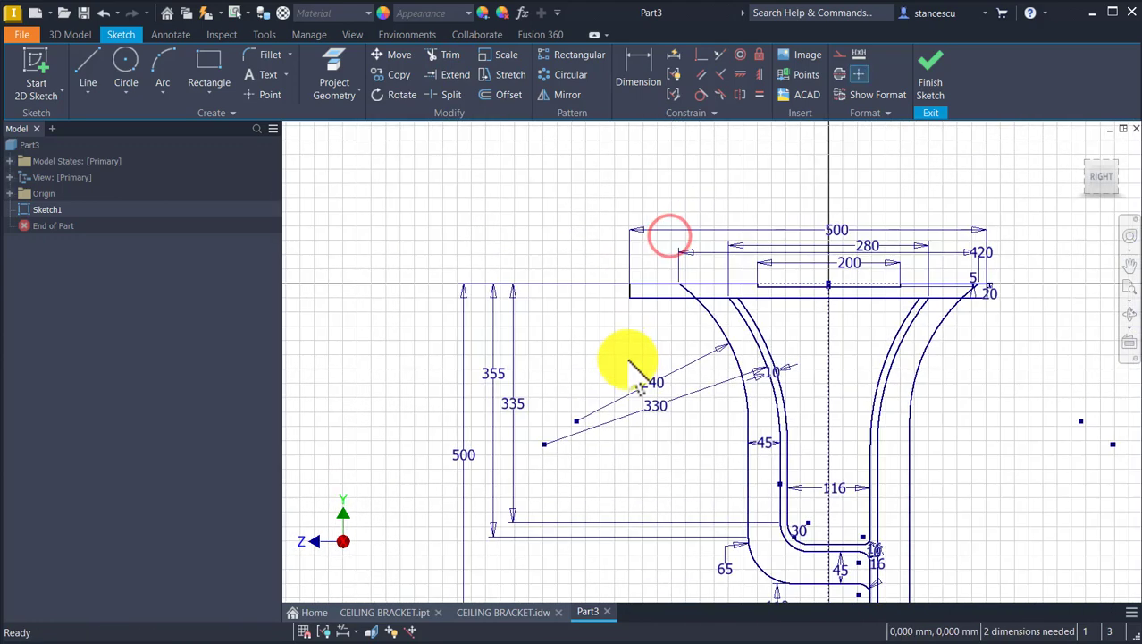
{"action": "left_click", "coordinate": [741, 74]}
{"action": "scroll", "coordinate": [797, 255], "scroll_direction": "up", "scroll_amount": 2}
{"action": "left_click", "coordinate": [821, 339]}
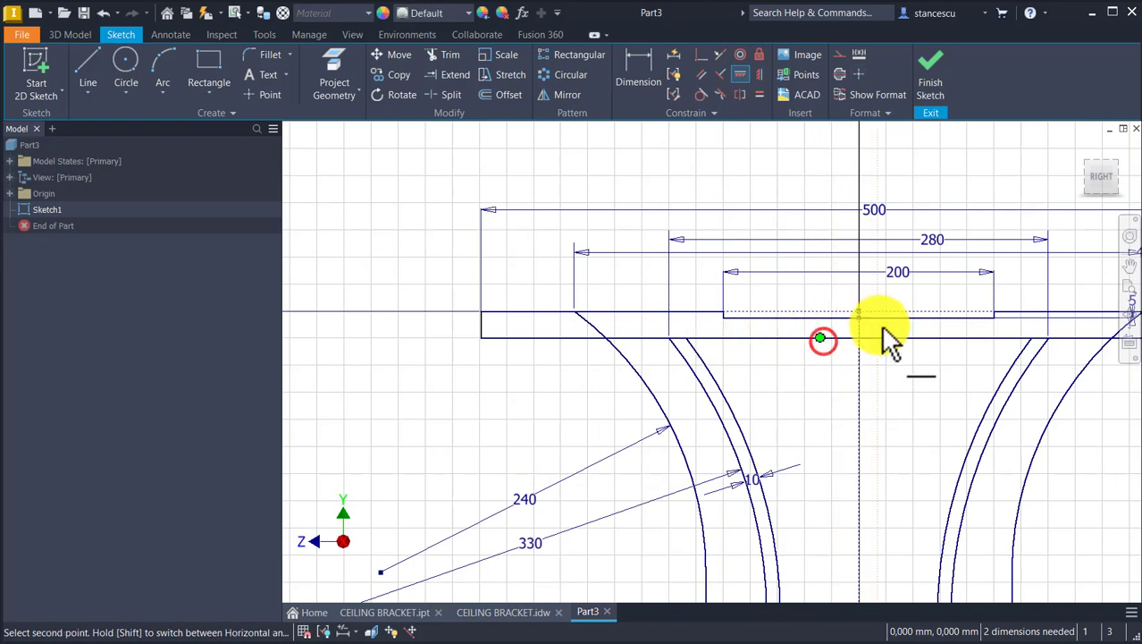
{"action": "left_click", "coordinate": [858, 311]}
{"action": "scroll", "coordinate": [851, 429], "scroll_direction": "down", "scroll_amount": 2}
{"action": "mouse_move", "coordinate": [851, 429]}
{"action": "middle_mouse_down"}
{"action": "mouse_move", "coordinate": [620, 265]}
{"action": "mouse_move", "coordinate": [587, 194]}
{"action": "mouse_move", "coordinate": [719, 230]}
{"action": "middle_mouse_up"}
{"action": "key", "text": "Escape"}
- Apply Auto Dimension to the sketch with dimensions and constraints included
{"action": "scroll", "coordinate": [581, 154], "scroll_direction": "up", "scroll_amount": 2}
{"action": "scroll", "coordinate": [666, 176], "scroll_direction": "up", "scroll_amount": 3}
{"action": "mouse_move", "coordinate": [666, 176]}
{"action": "middle_mouse_down"}
{"action": "mouse_move", "coordinate": [675, 410]}
{"action": "mouse_move", "coordinate": [623, 464]}
{"action": "middle_mouse_up"}
{"action": "left_click", "coordinate": [667, 58]}
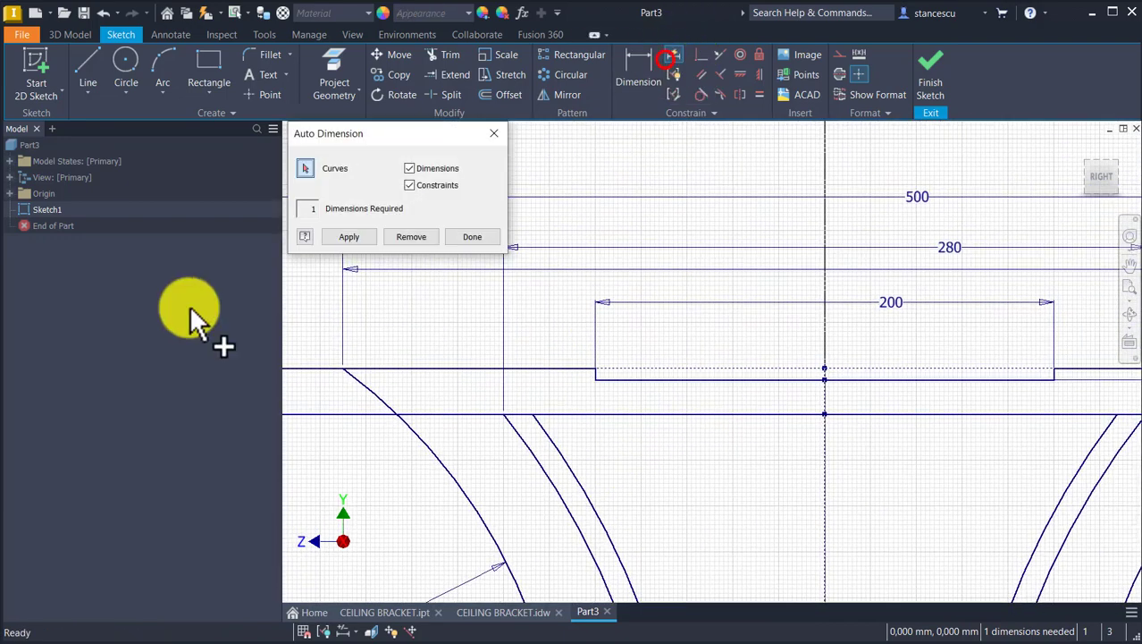
{"action": "left_click", "coordinate": [339, 229]}
{"action": "left_click", "coordinate": [472, 236]}
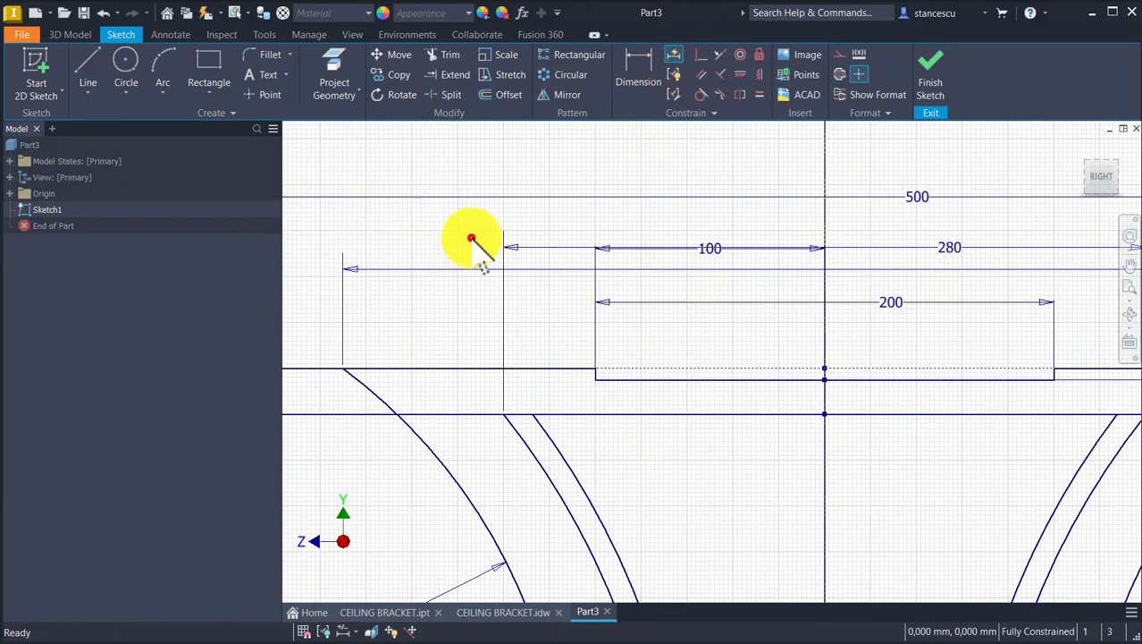
- Set the automatically added horizontal dimension of 100 mm to 90 mm
{"action": "scroll", "coordinate": [724, 262], "scroll_direction": "up", "scroll_amount": 2}
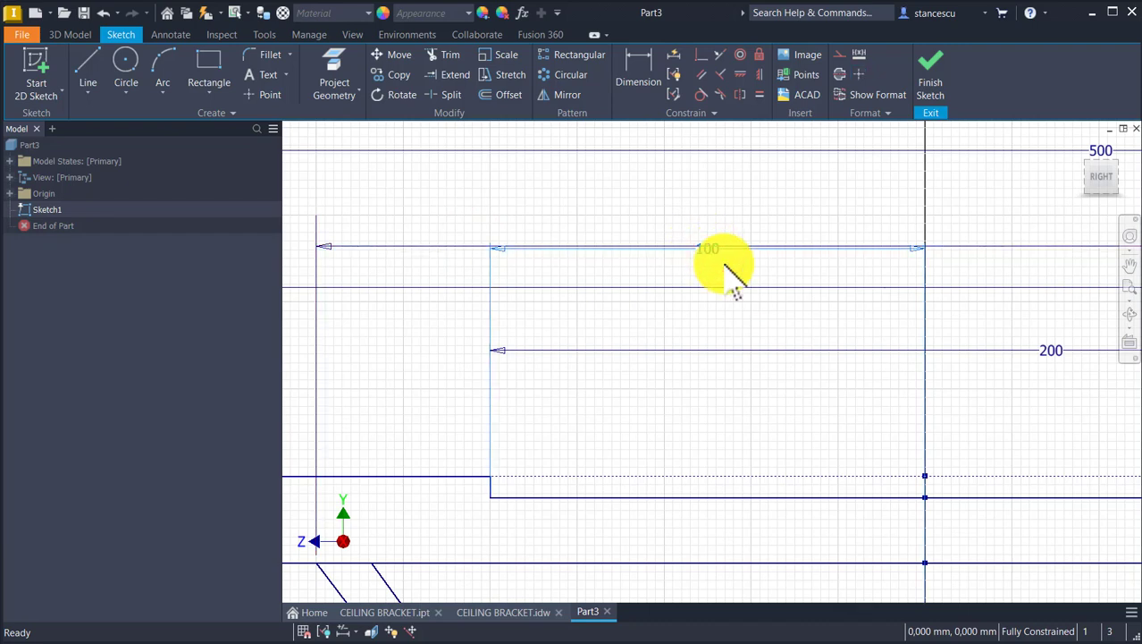
{"action": "double_click", "coordinate": [713, 251]}
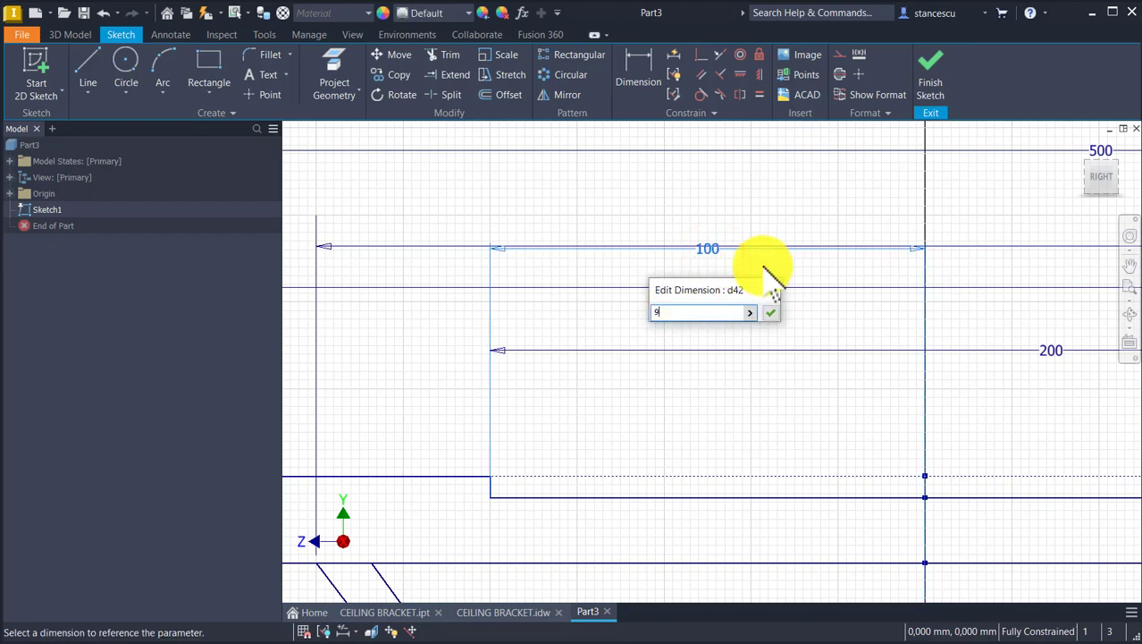
{"action": "key", "text": "Return"}
{"action": "scroll", "coordinate": [739, 319], "scroll_direction": "up", "scroll_amount": 5}
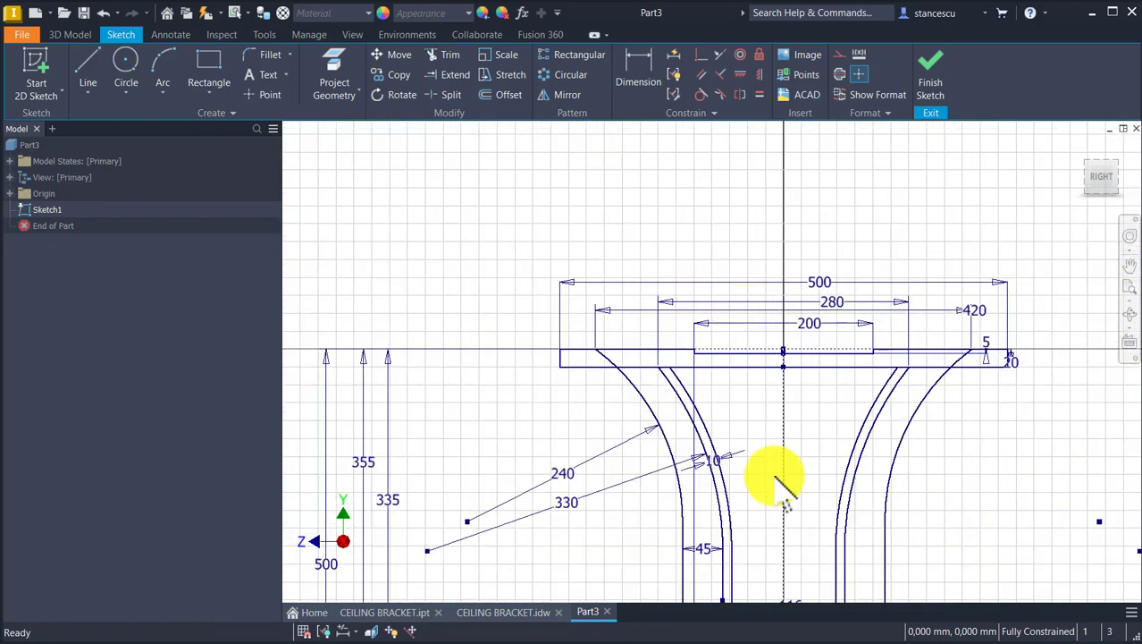
- Delete the 90 mm dimension attached to the short vertical line below the lug
{"action": "scroll", "coordinate": [774, 478], "scroll_direction": "up", "scroll_amount": 3}
{"action": "middle_click_drag", "start_coordinate": [771, 475], "coordinate": [783, 275]}
{"action": "scroll", "coordinate": [756, 503], "scroll_direction": "down", "scroll_amount": 3}
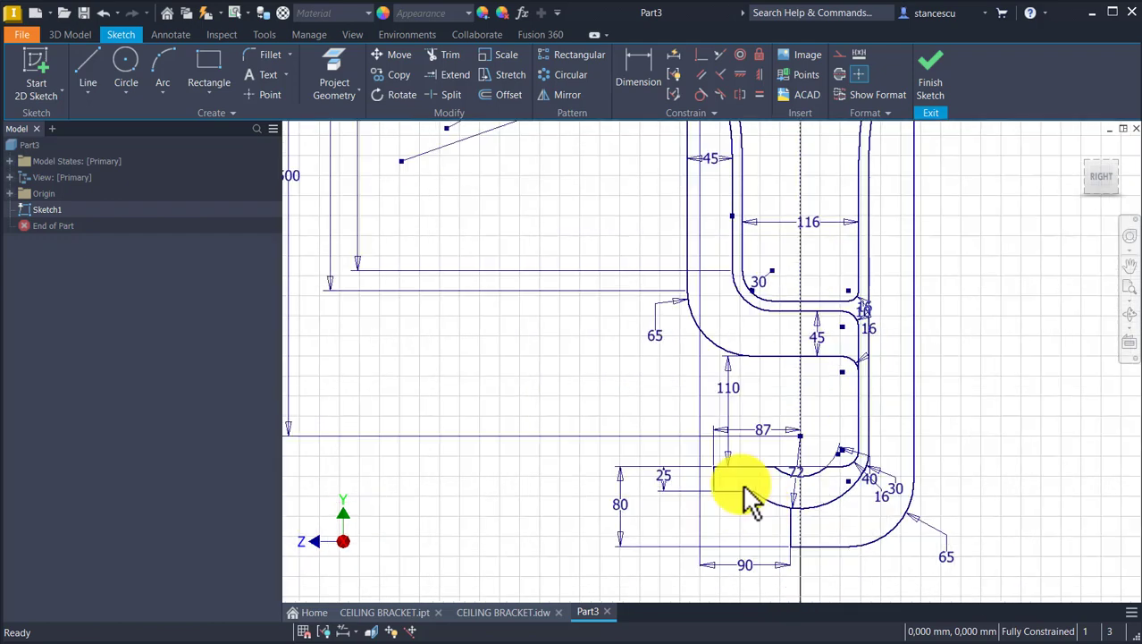
{"action": "mouse_move", "coordinate": [711, 404]}
{"action": "middle_mouse_down"}
{"action": "mouse_move", "coordinate": [706, 615]}
{"action": "mouse_move", "coordinate": [668, 299]}
{"action": "middle_mouse_up"}
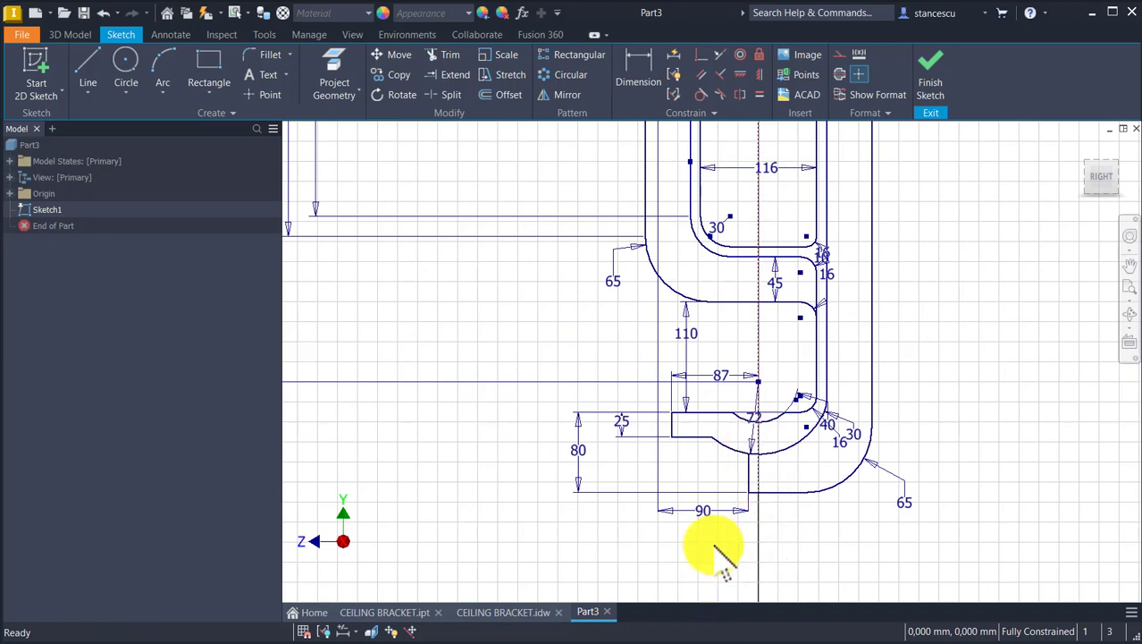
{"action": "left_click", "coordinate": [705, 510]}
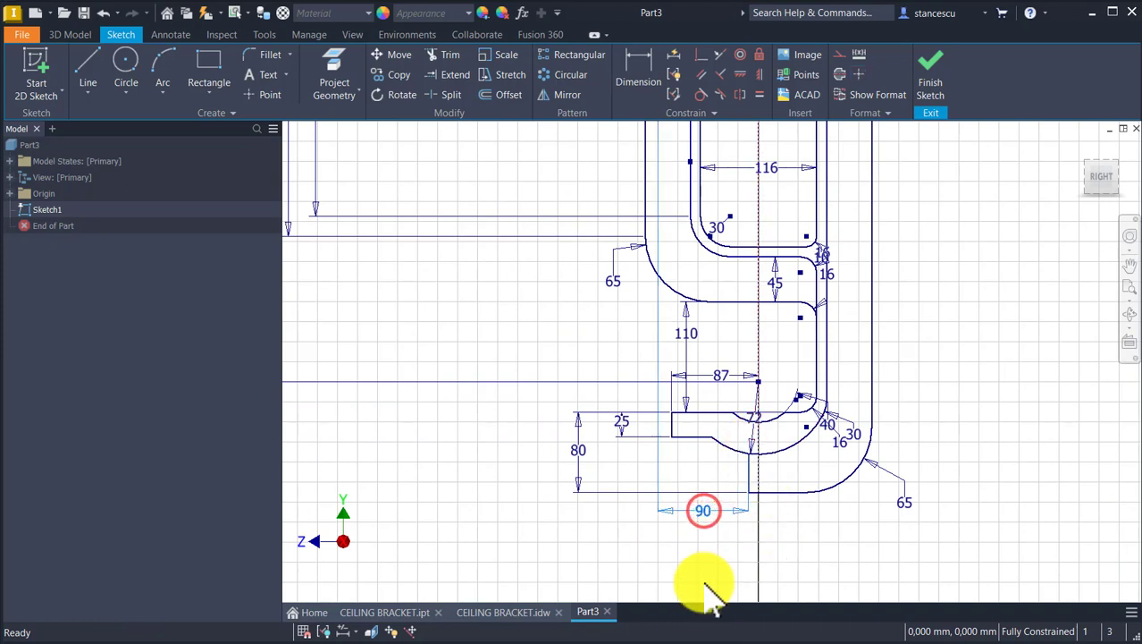
{"action": "key", "text": "Delete"}
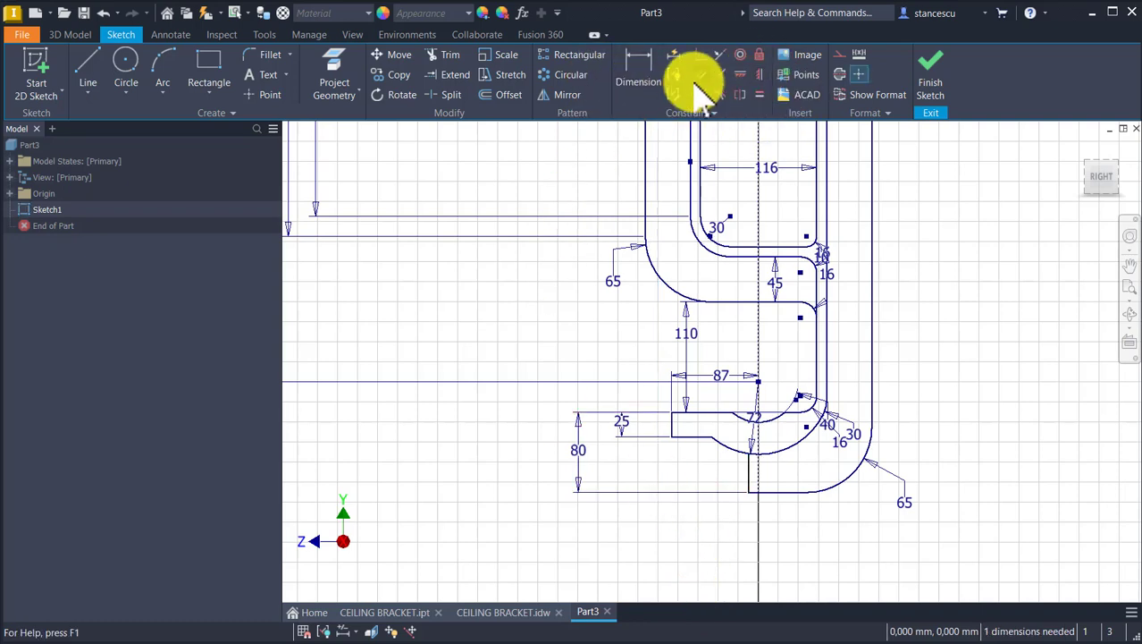
- Make the short vertical line below the lug collinear with the vertical centreline
{"action": "left_click", "coordinate": [720, 55]}
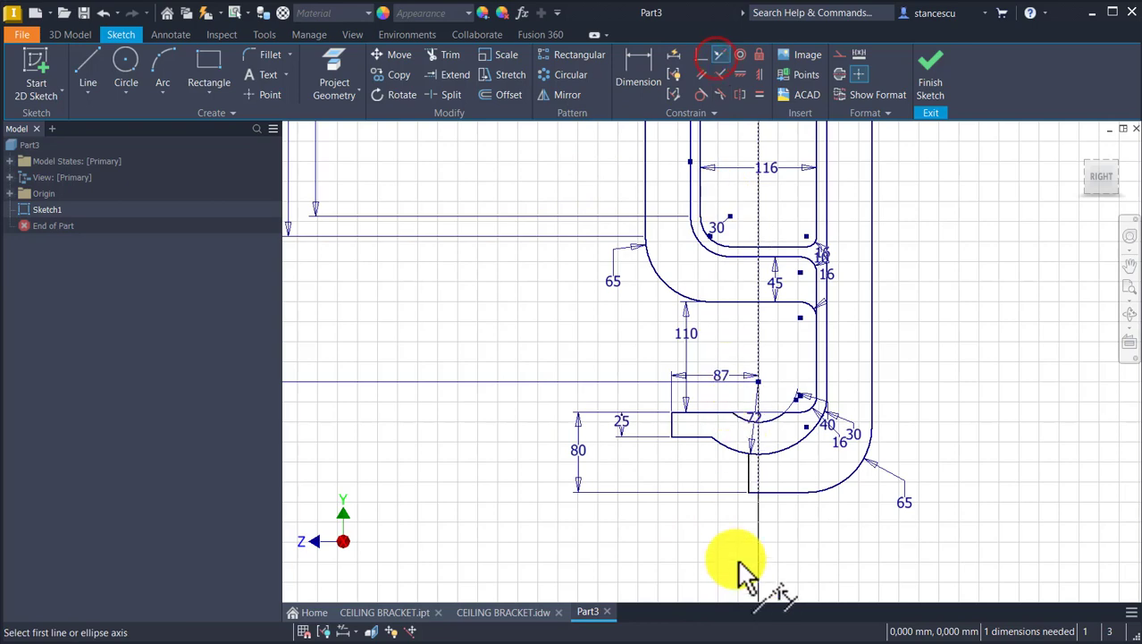
{"action": "scroll", "coordinate": [741, 581], "scroll_direction": "up", "scroll_amount": 3}
{"action": "left_click", "coordinate": [760, 387]}
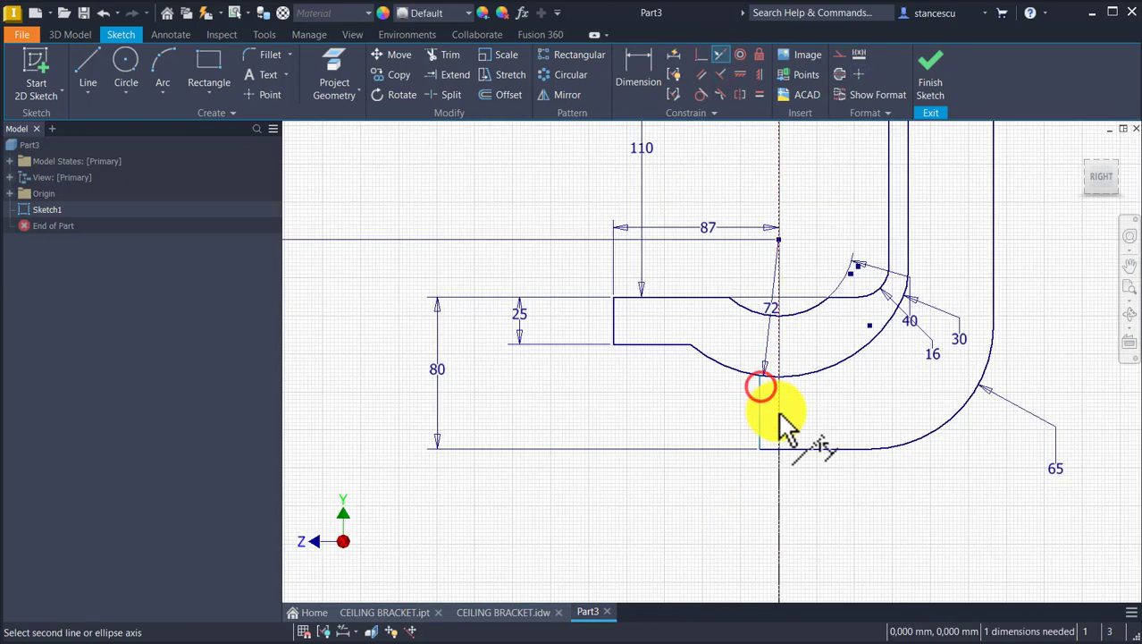
{"action": "left_click", "coordinate": [780, 415]}
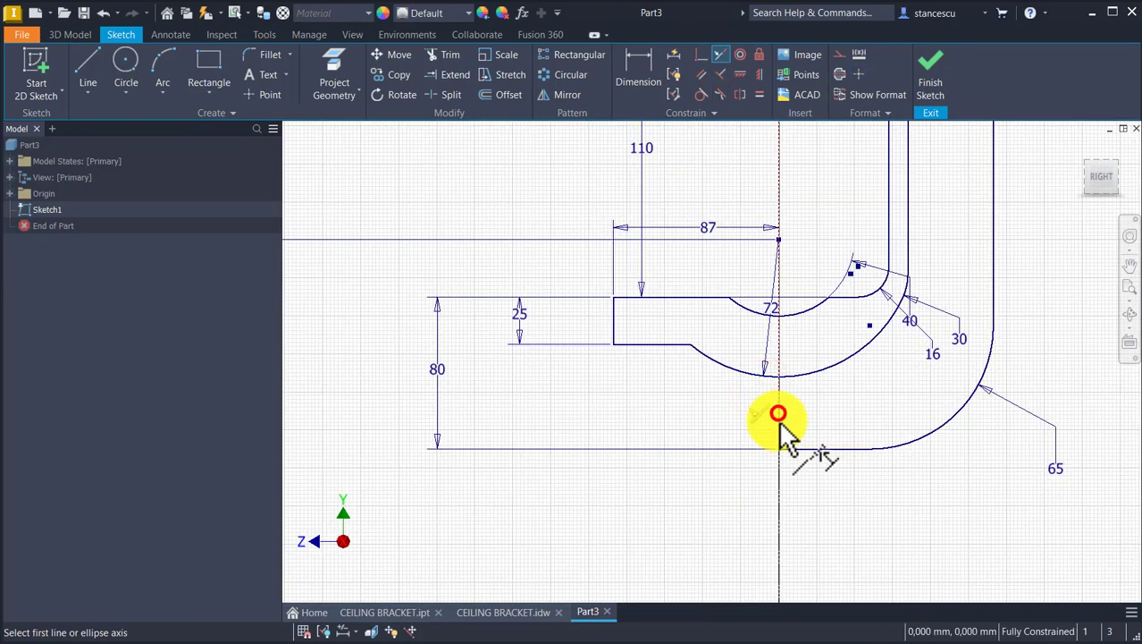
{"action": "left_click", "coordinate": [741, 487]}
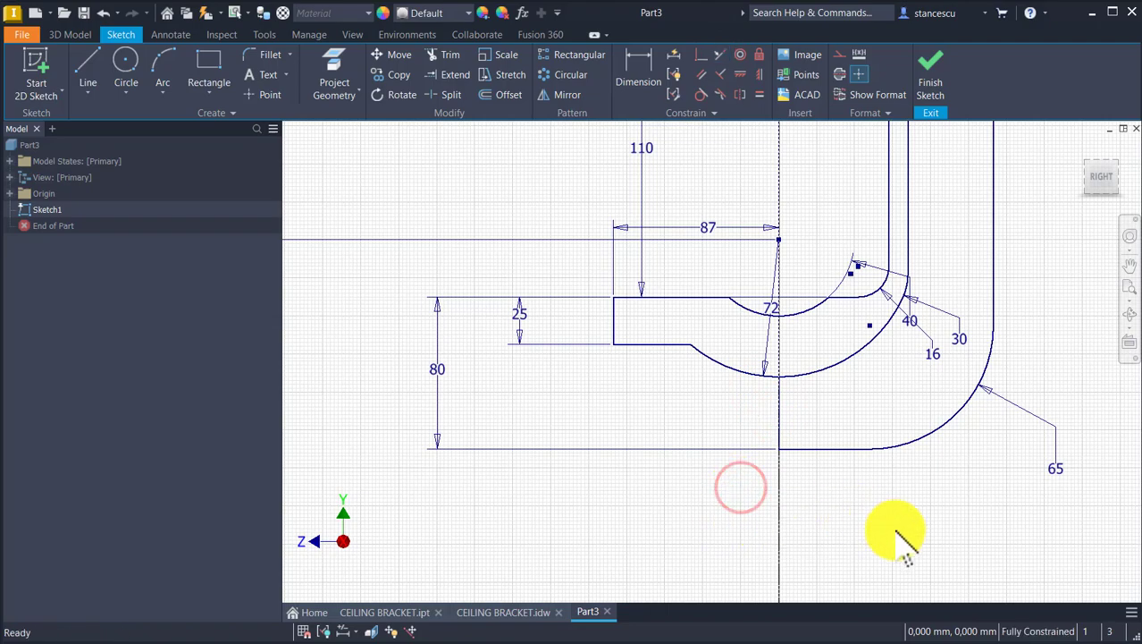
{"action": "key", "text": "Escape"}
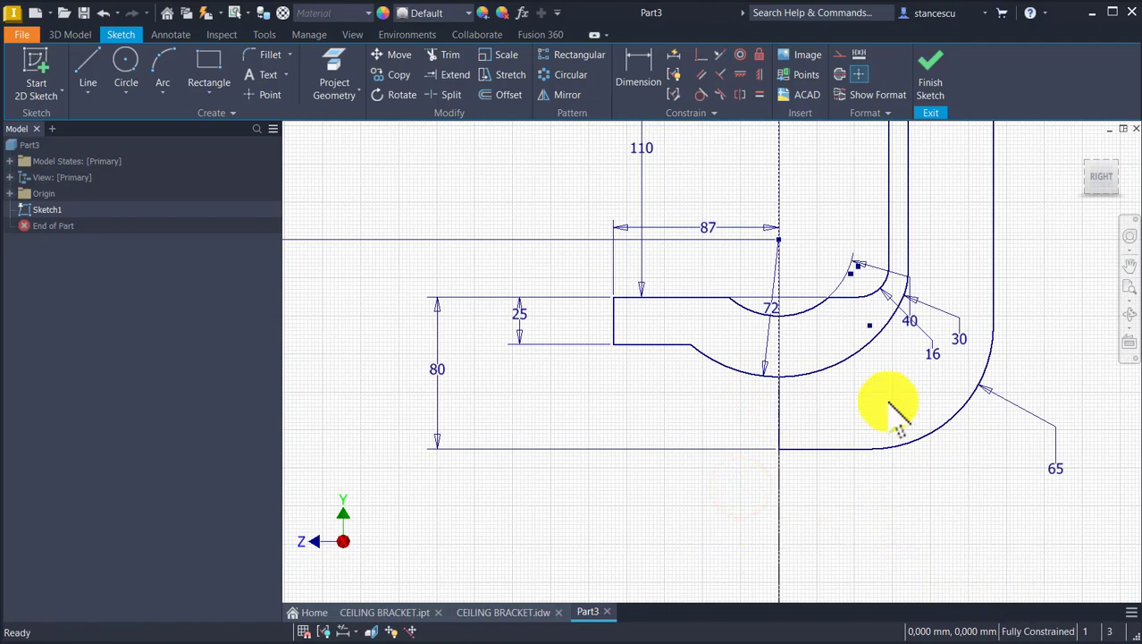
- Split the two outer 240 mm radius arcs where they cross the top flange's lower edge
{"action": "scroll", "coordinate": [849, 295], "scroll_direction": "down", "scroll_amount": 5}
{"action": "scroll", "coordinate": [844, 297], "scroll_direction": "down", "scroll_amount": 2}
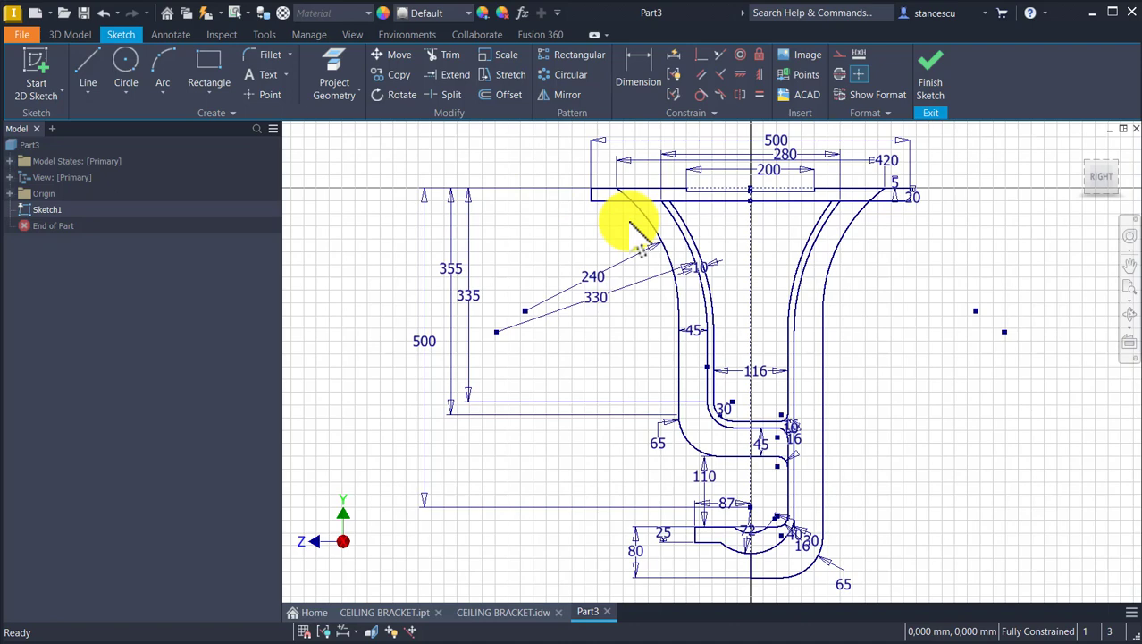
{"action": "scroll", "coordinate": [776, 243], "scroll_direction": "up", "scroll_amount": 3}
{"action": "middle_click_drag", "start_coordinate": [778, 253], "coordinate": [770, 372]}
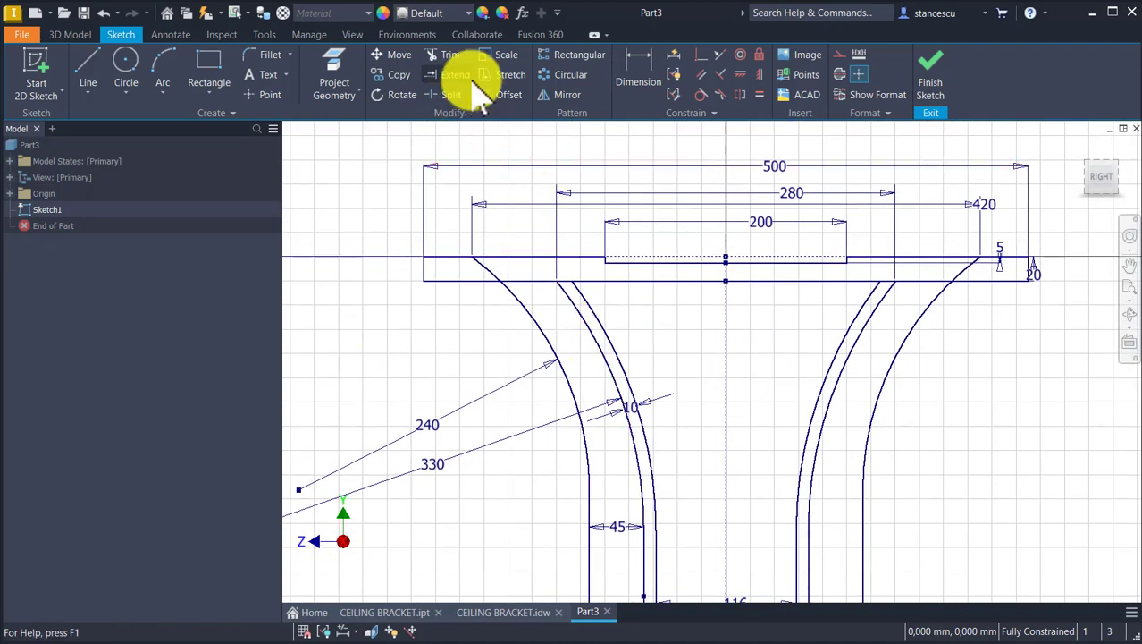
{"action": "left_click", "coordinate": [504, 93]}
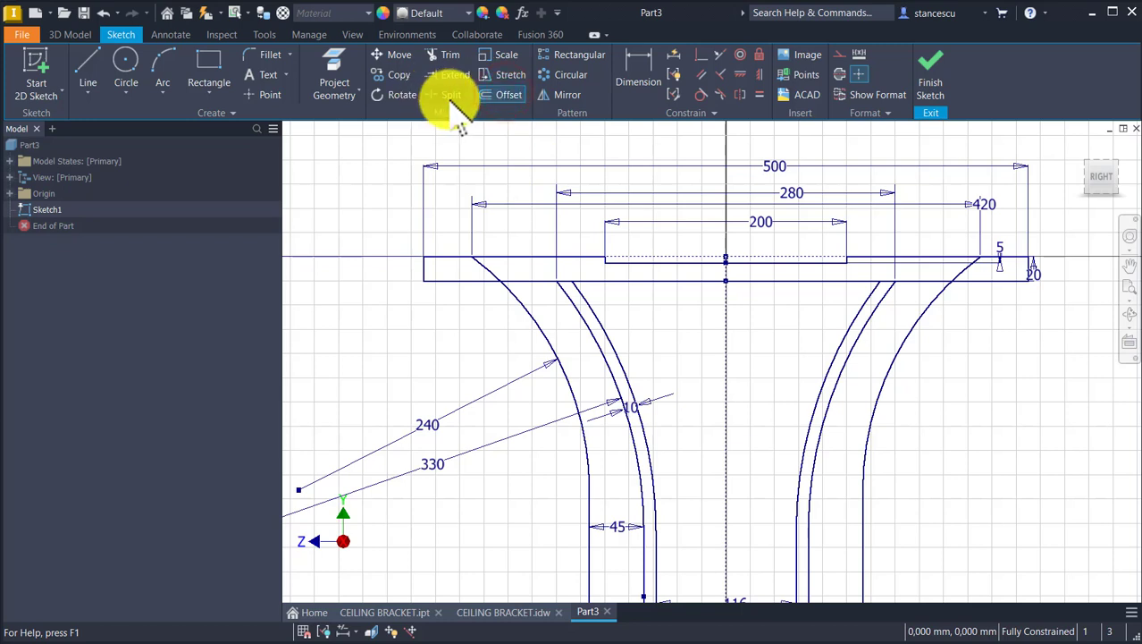
{"action": "left_click", "coordinate": [450, 97]}
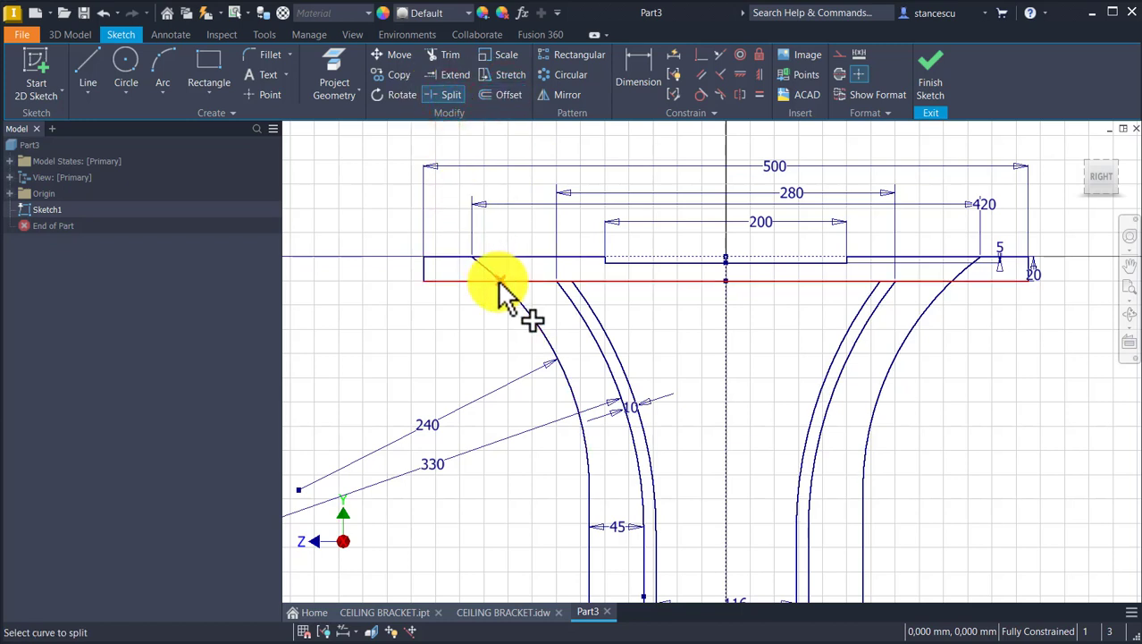
{"action": "left_click", "coordinate": [503, 286]}
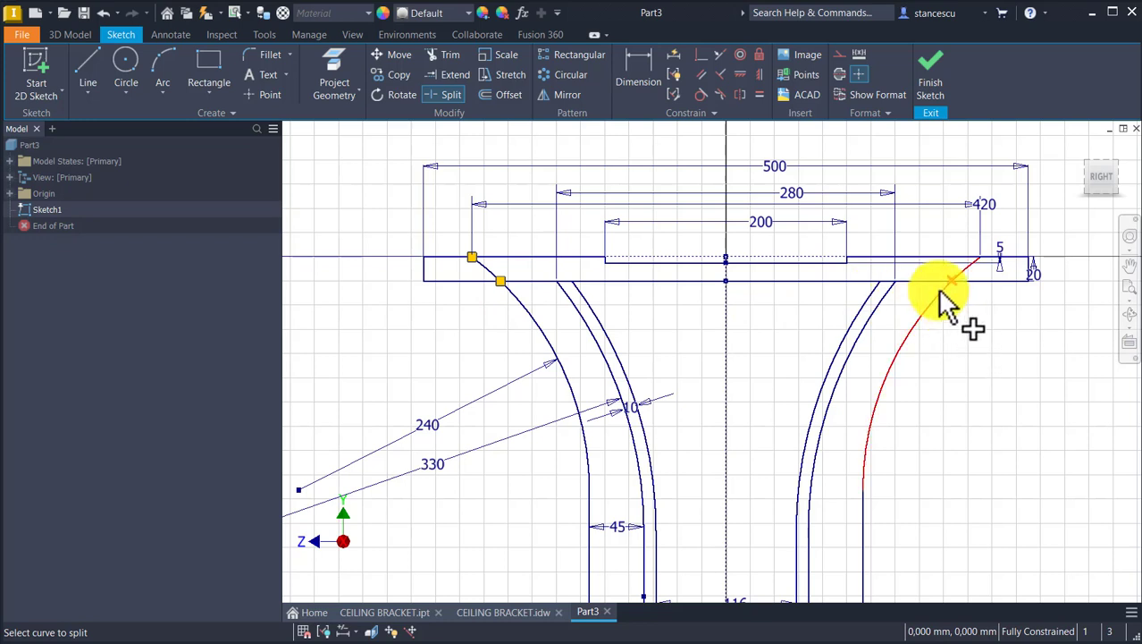
{"action": "left_click", "coordinate": [955, 345]}
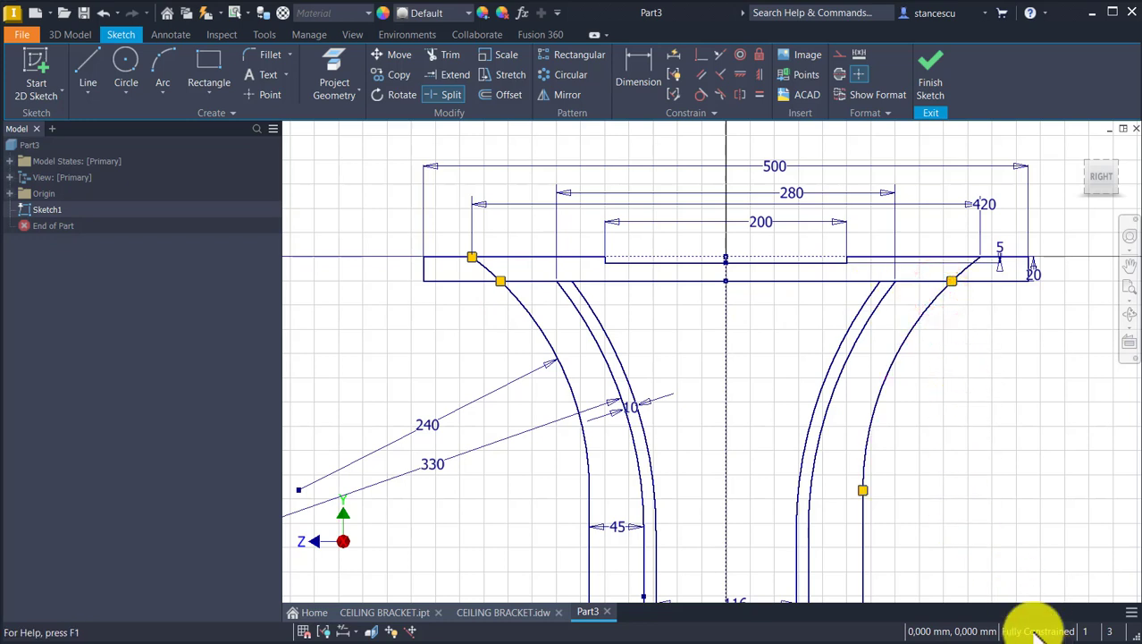
{"action": "left_click", "coordinate": [994, 447]}
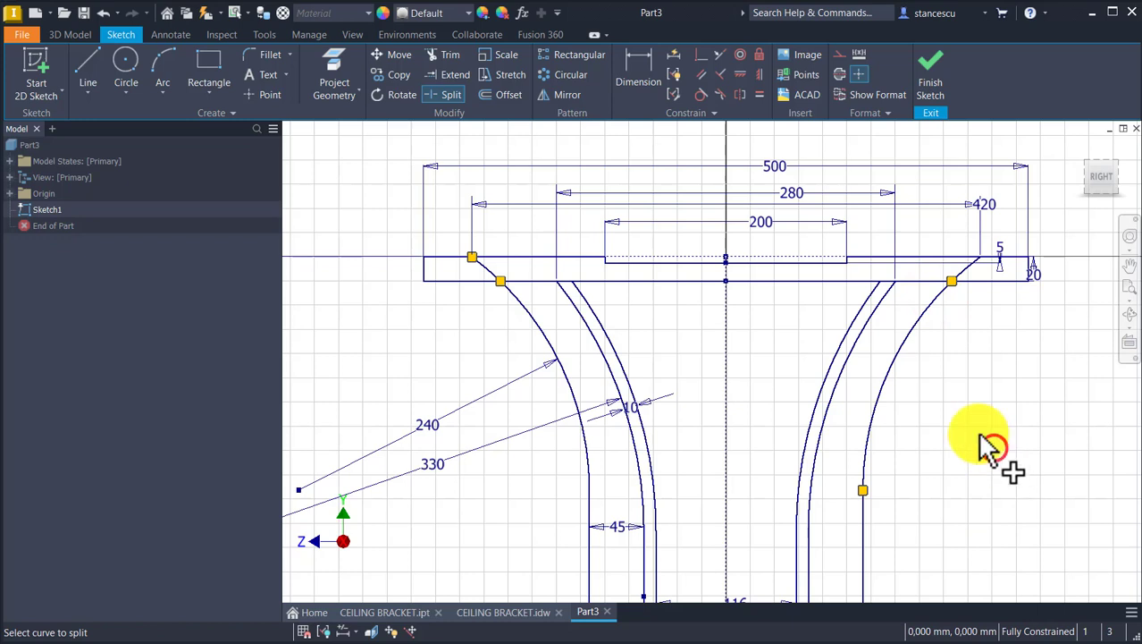
{"action": "key", "text": "Escape"}
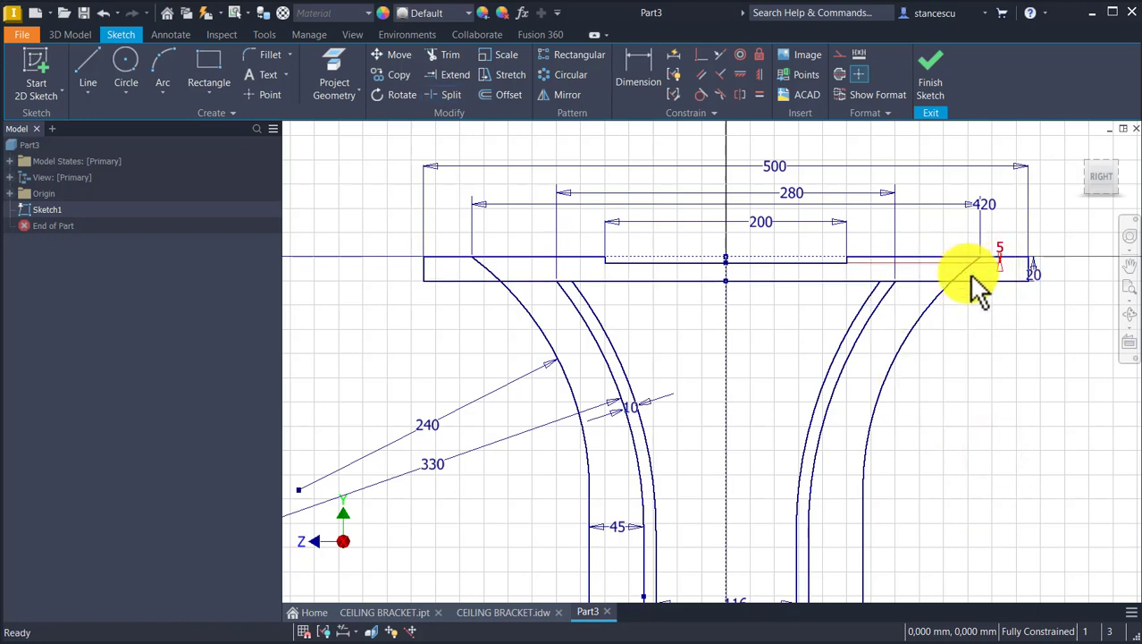
- Convert the short arc segments inside the top flange, on both sides, to construction geometry
{"action": "left_click_drag", "start_coordinate": [973, 271], "coordinate": [974, 300]}
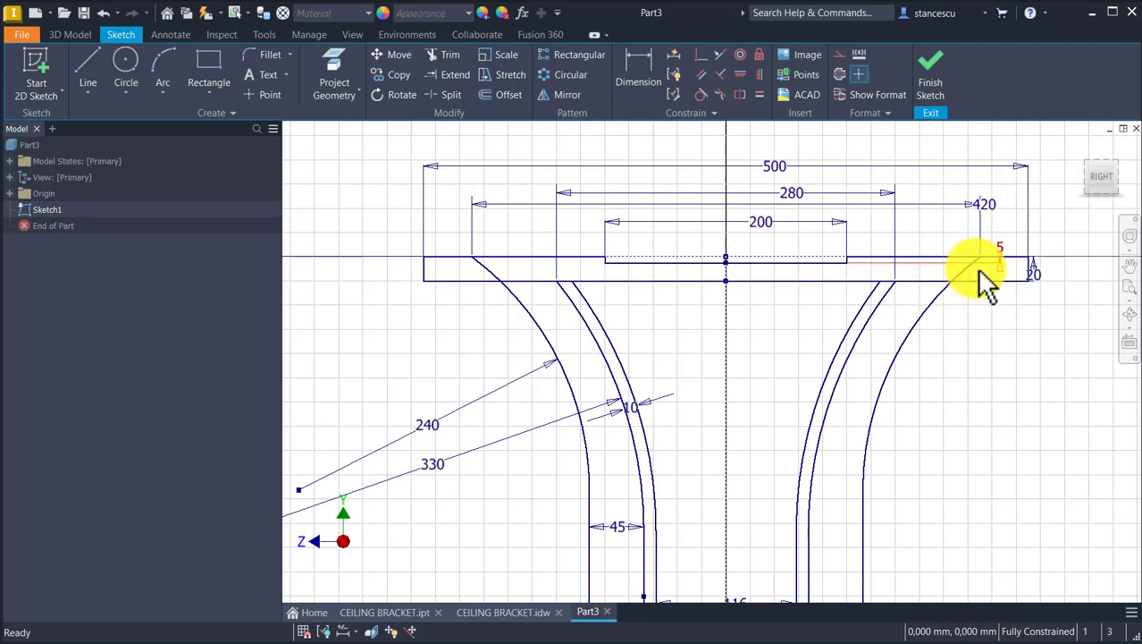
{"action": "scroll", "coordinate": [982, 290], "scroll_direction": "up", "scroll_amount": 3}
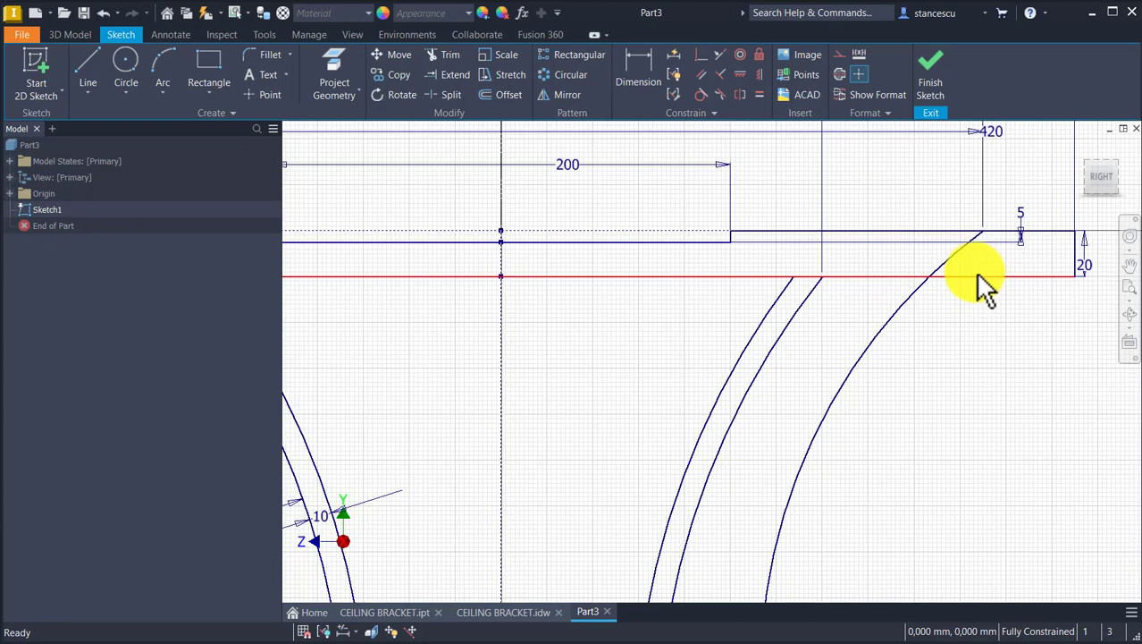
{"action": "left_click_drag", "start_coordinate": [972, 259], "coordinate": [907, 258]}
{"action": "mouse_move", "coordinate": [530, 311]}
{"action": "middle_mouse_down"}
{"action": "mouse_move", "coordinate": [804, 306]}
{"action": "mouse_move", "coordinate": [995, 365]}
{"action": "middle_mouse_up"}
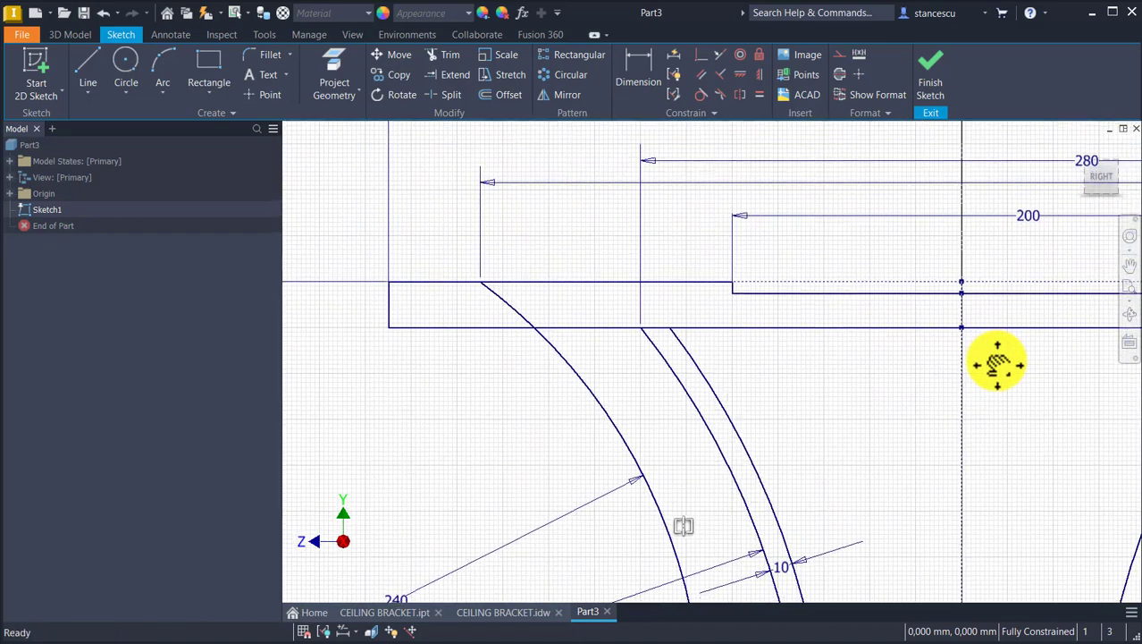
{"action": "left_click", "coordinate": [544, 305]}
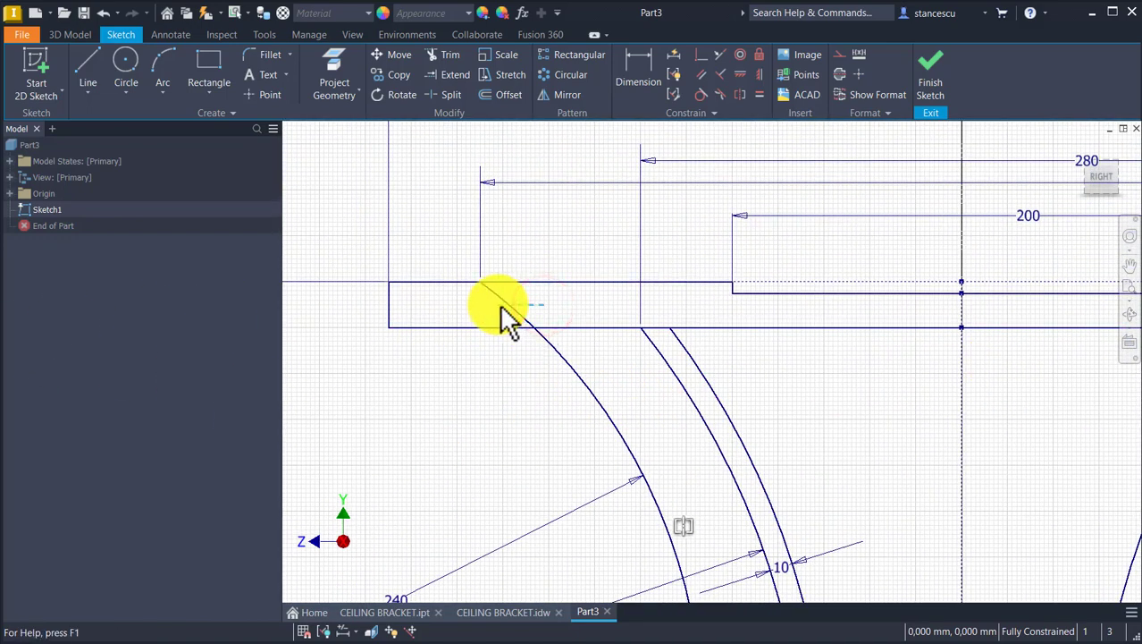
{"action": "left_click", "coordinate": [837, 54]}
{"action": "scroll", "coordinate": [739, 358], "scroll_direction": "up", "scroll_amount": 3}
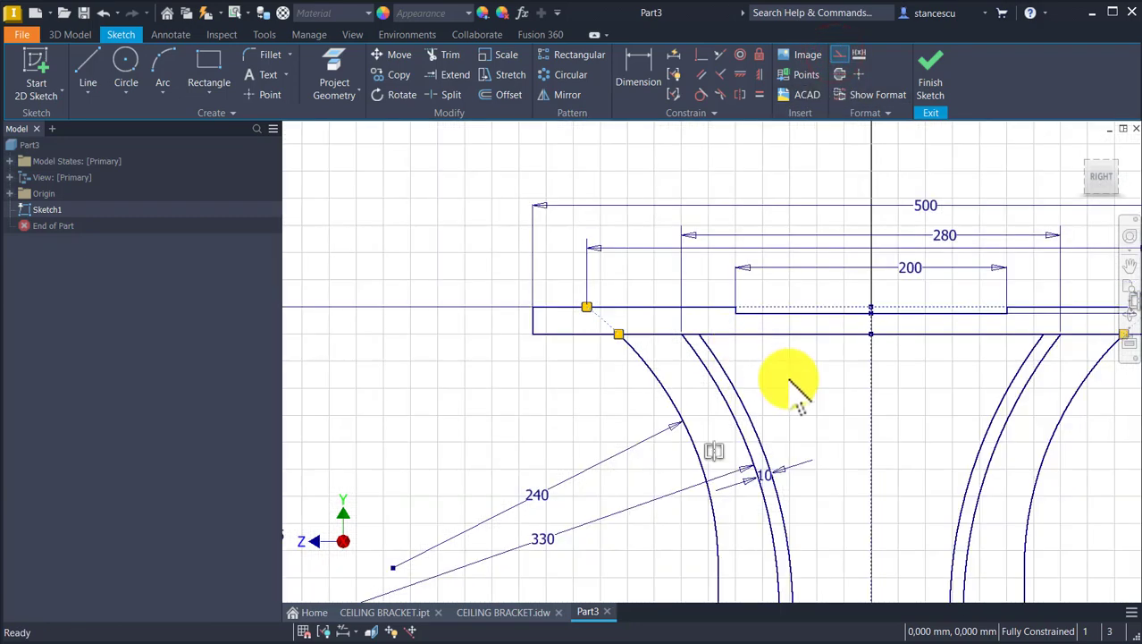
{"action": "middle_click_drag", "start_coordinate": [734, 368], "coordinate": [549, 382]}
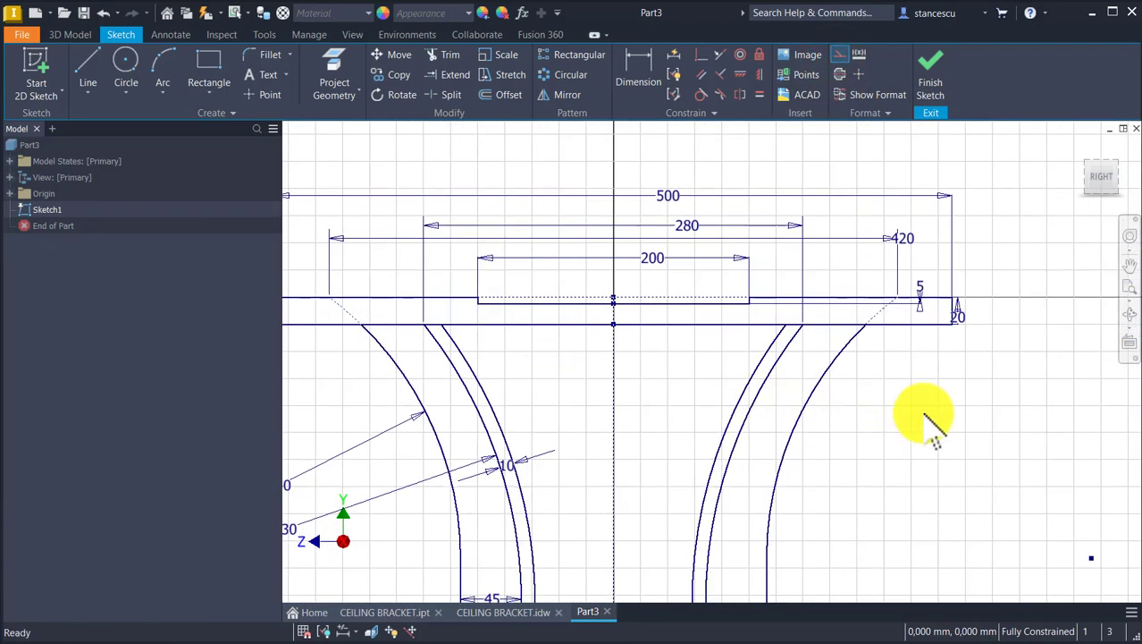
{"action": "mouse_move", "coordinate": [876, 513]}
{"action": "middle_mouse_down"}
{"action": "mouse_move", "coordinate": [902, 517]}
{"action": "mouse_move", "coordinate": [981, 485]}
{"action": "middle_mouse_up"}
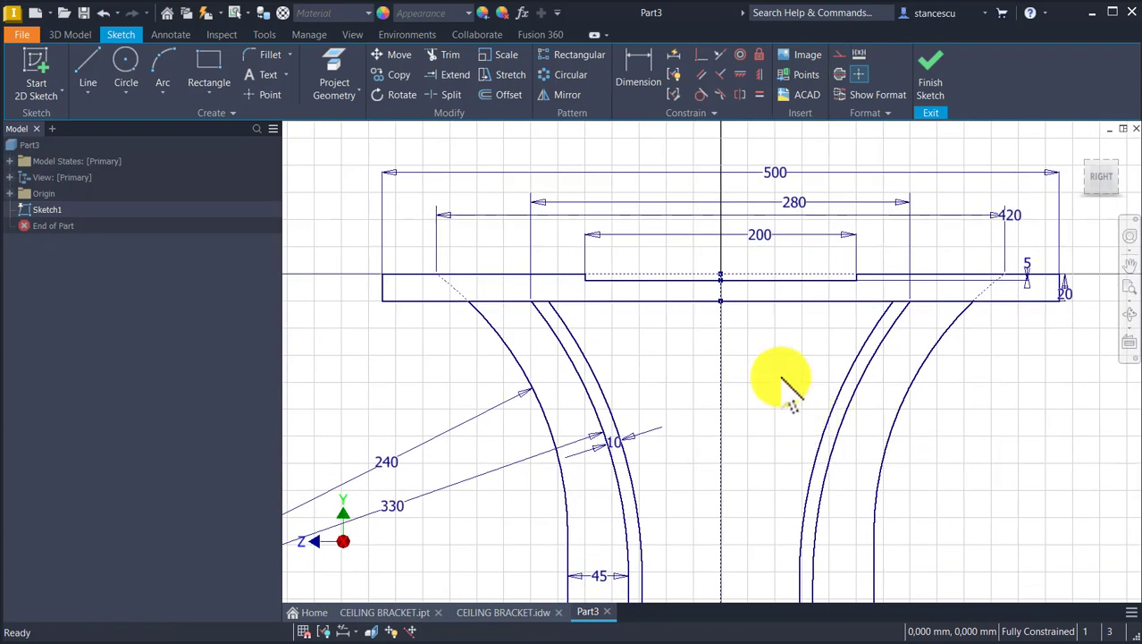
- Draw lines along the flange's lower edge joining the upper ends of the outer arc and the two inner arcs on the left side
{"action": "left_click", "coordinate": [90, 62]}
{"action": "scroll", "coordinate": [461, 311], "scroll_direction": "up", "scroll_amount": 3}
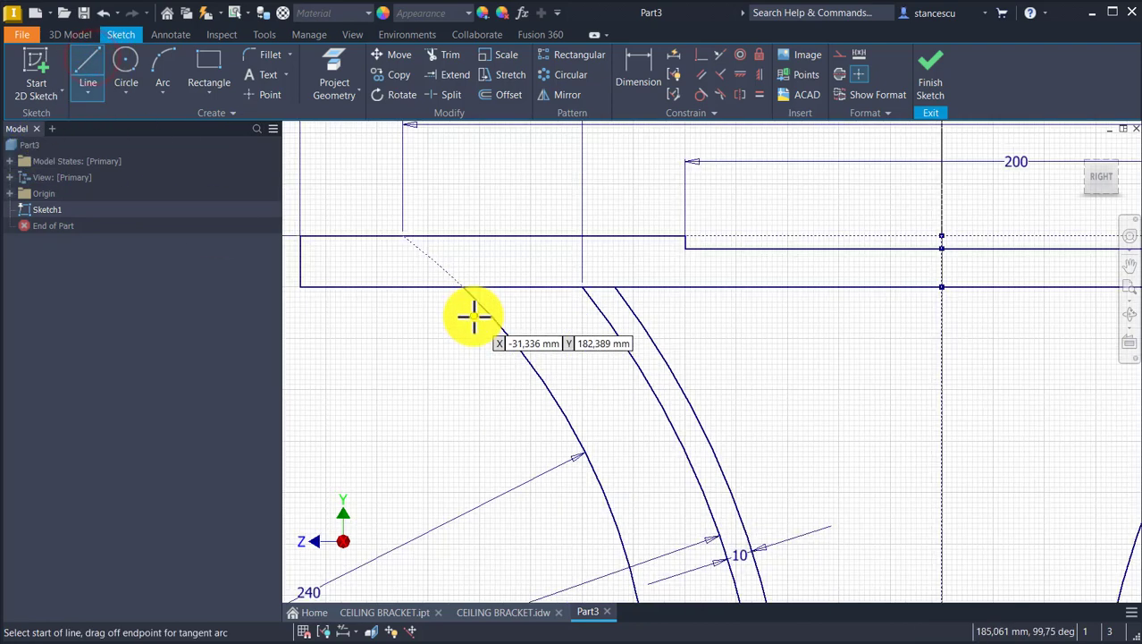
{"action": "left_click", "coordinate": [462, 287]}
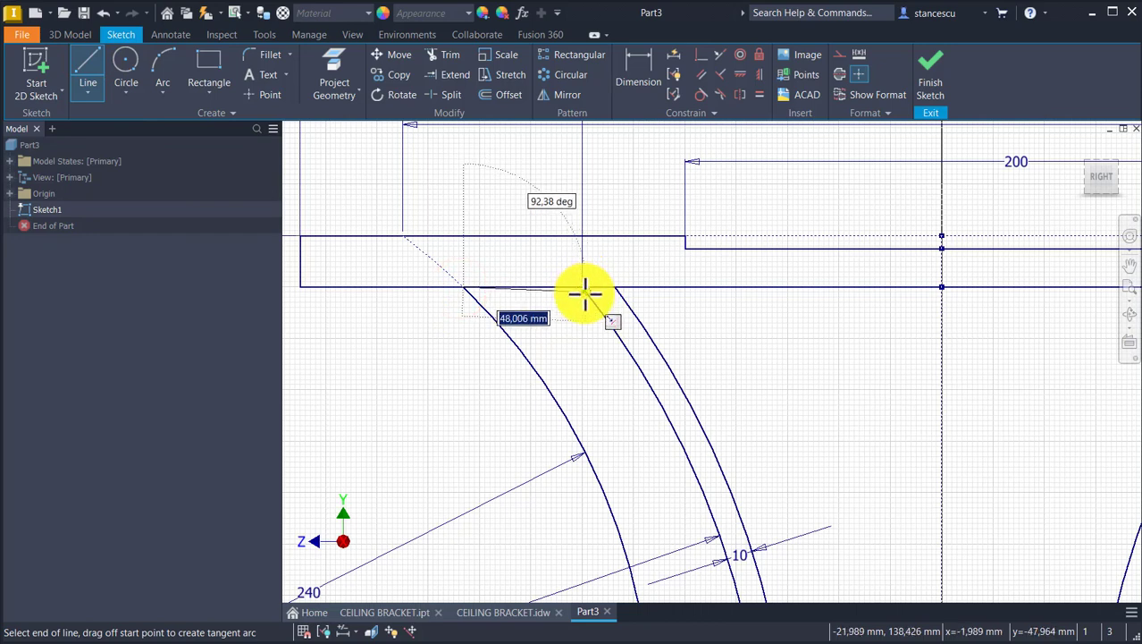
{"action": "key", "text": "Escape"}
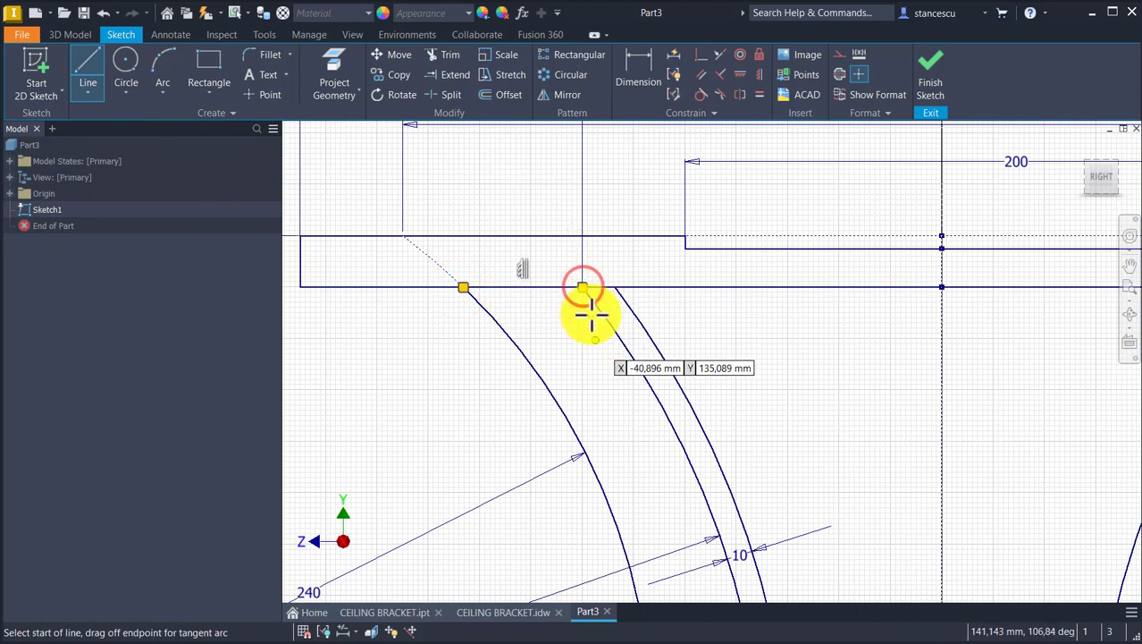
{"action": "left_click", "coordinate": [582, 286]}
{"action": "double_click", "coordinate": [617, 286]}
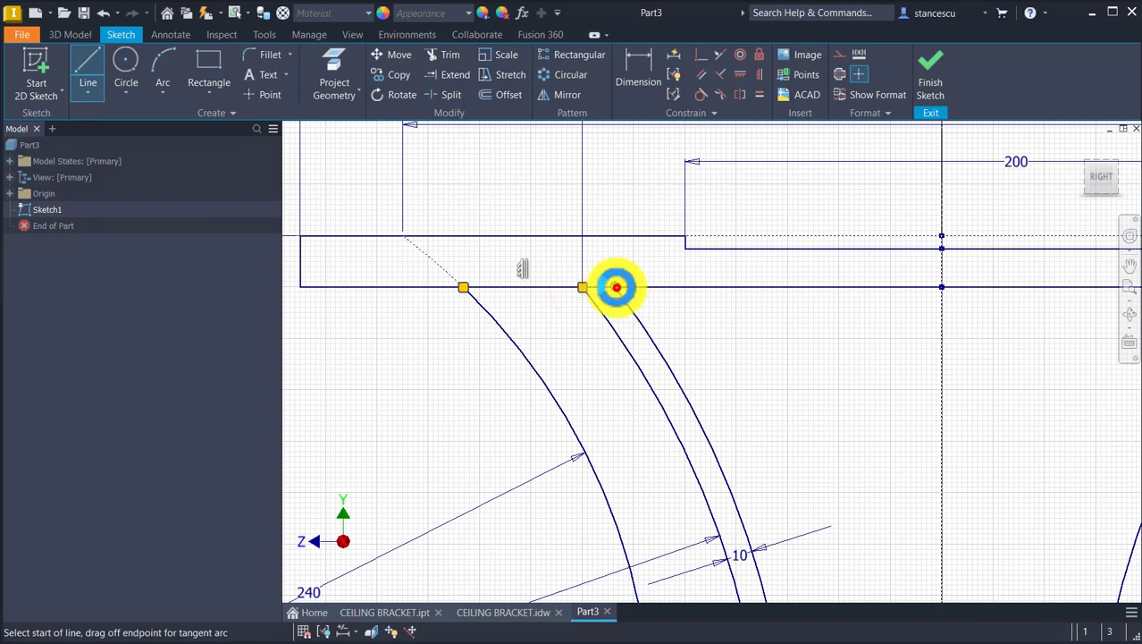
- Draw matching lines along the flange's lower edge between the right-hand arc ends, and finish the sketch
{"action": "middle_click_drag", "start_coordinate": [855, 364], "coordinate": [196, 365]}
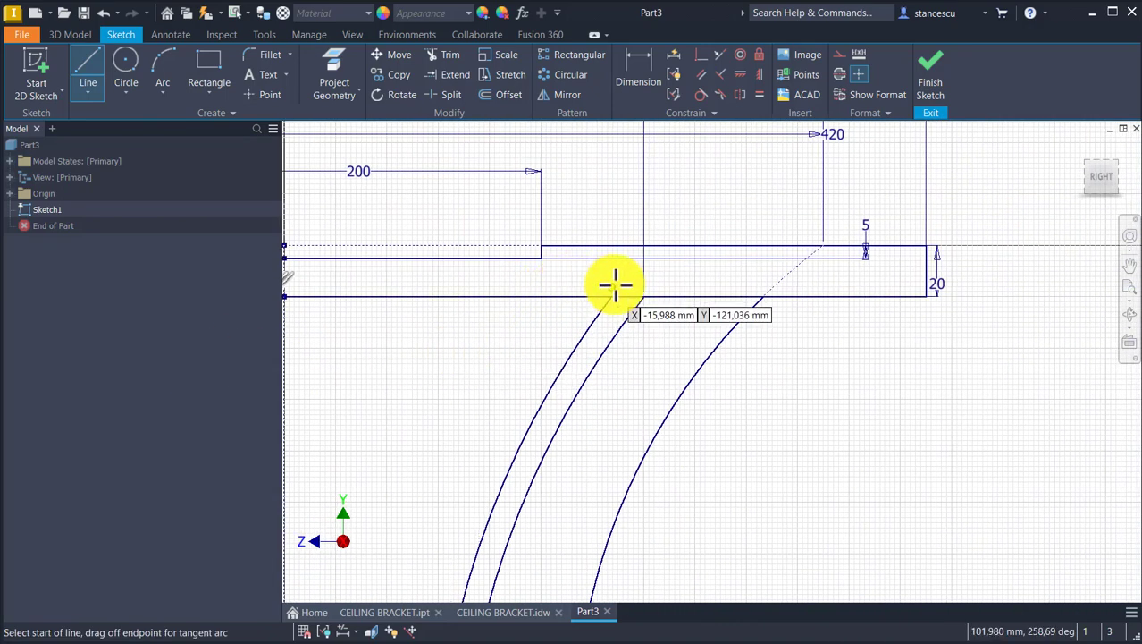
{"action": "left_click", "coordinate": [612, 298]}
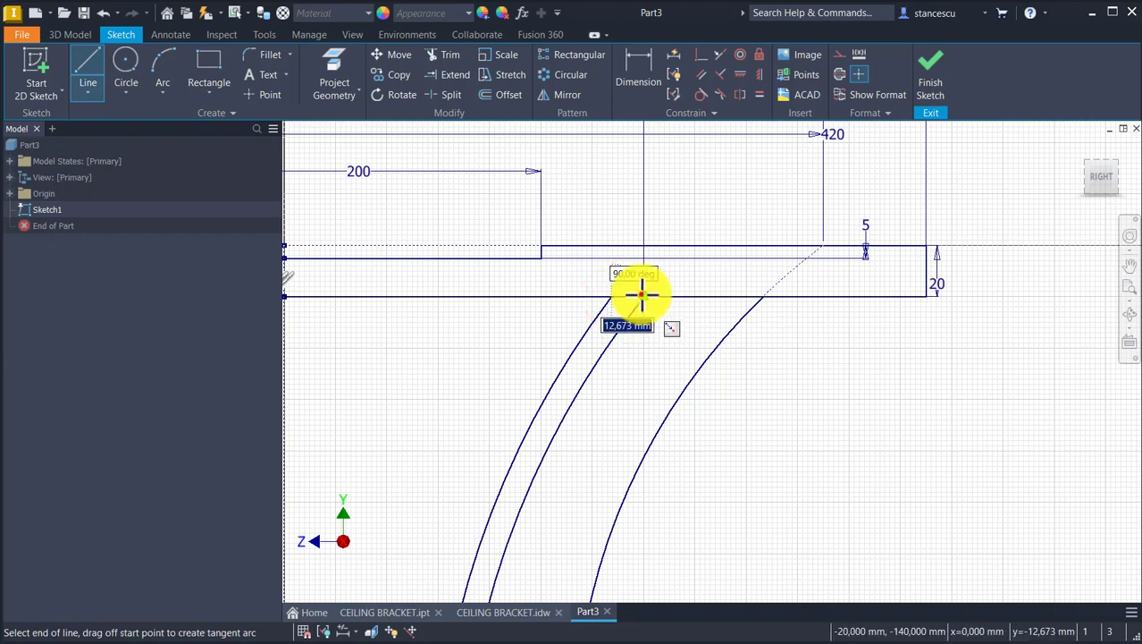
{"action": "double_click", "coordinate": [642, 295]}
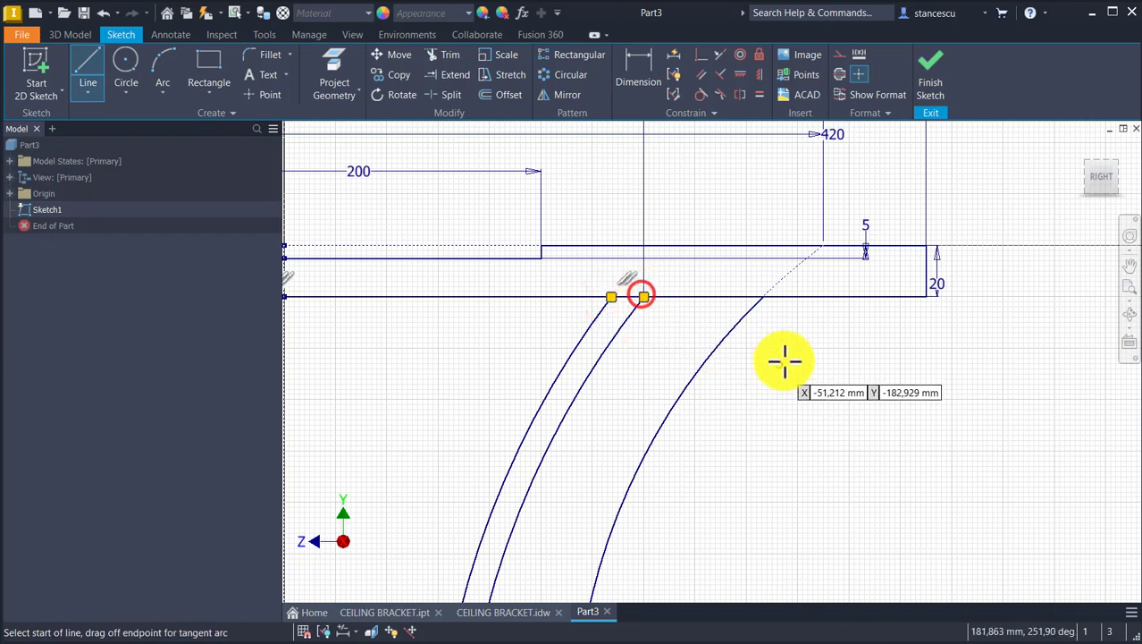
{"action": "left_click", "coordinate": [642, 295]}
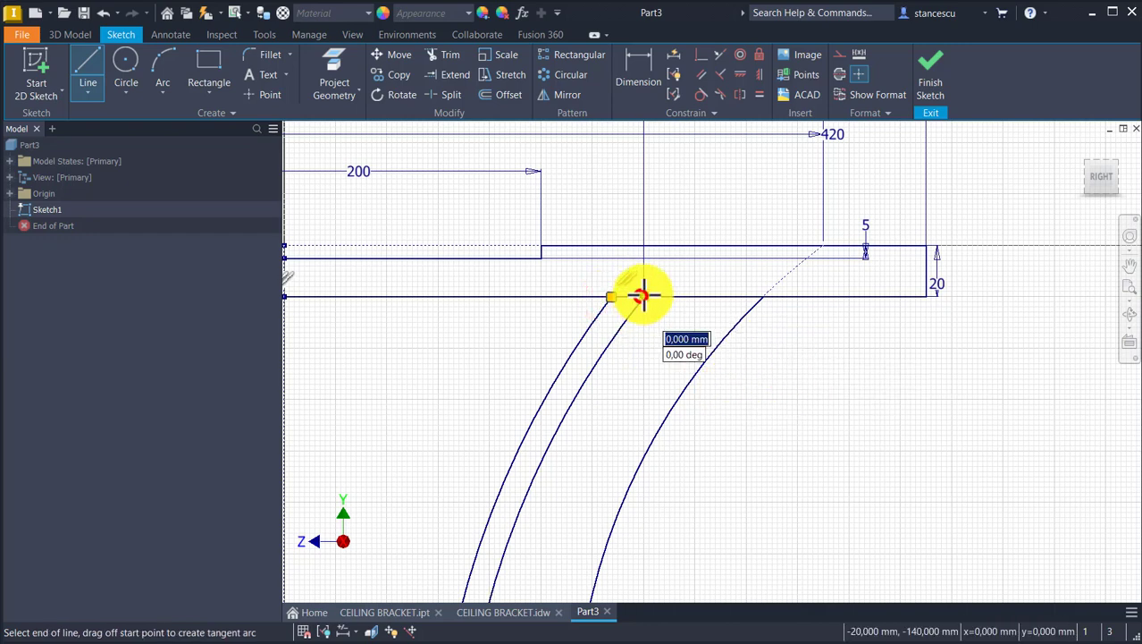
{"action": "double_click", "coordinate": [765, 295]}
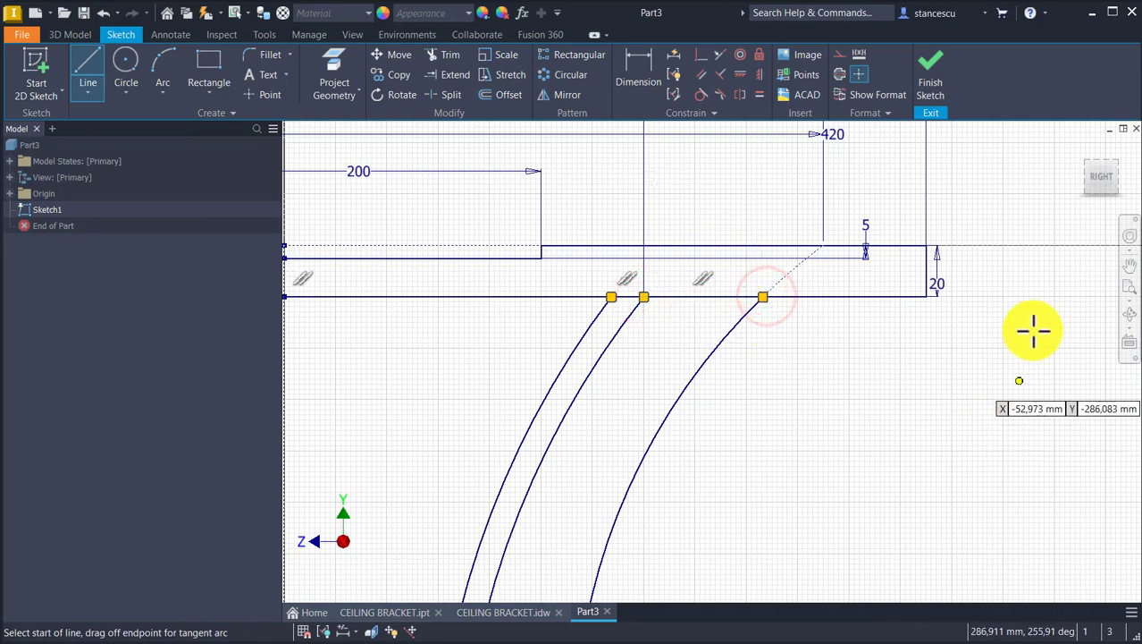
{"action": "key", "text": "Home"}
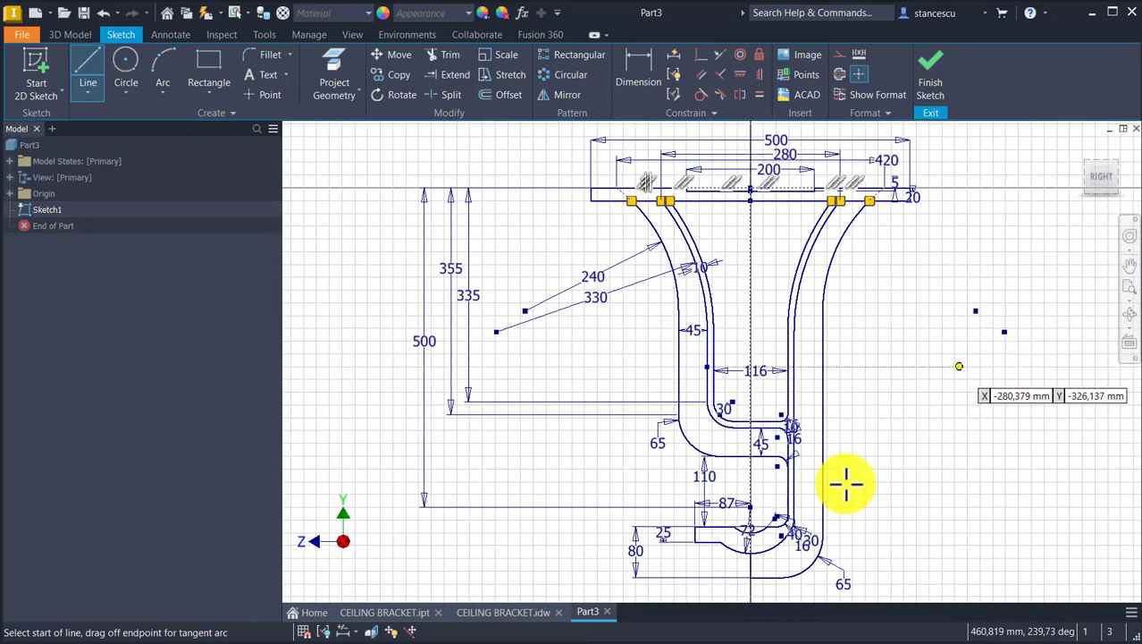
{"action": "key", "text": "Escape"}
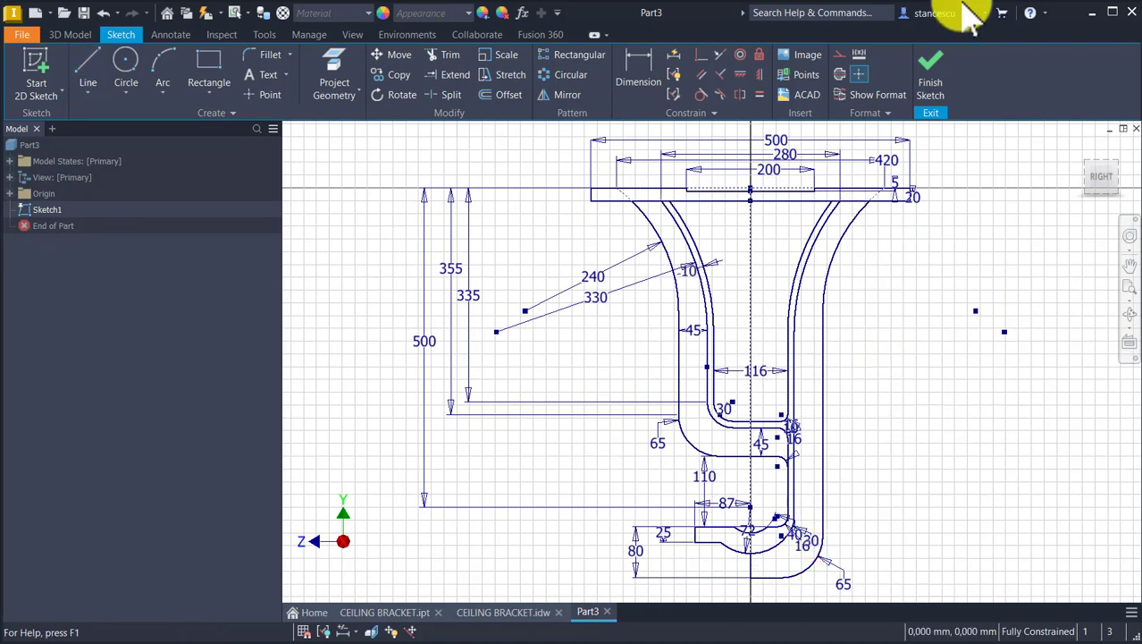
{"action": "left_click", "coordinate": [934, 85]}
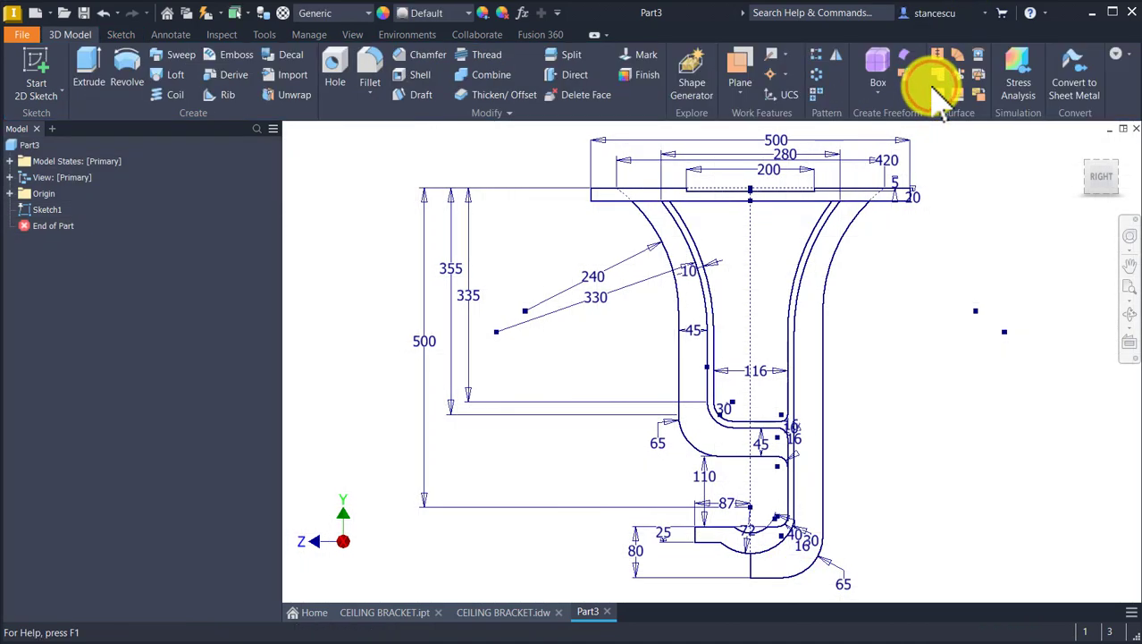
{"action": "left_click", "coordinate": [363, 198]}
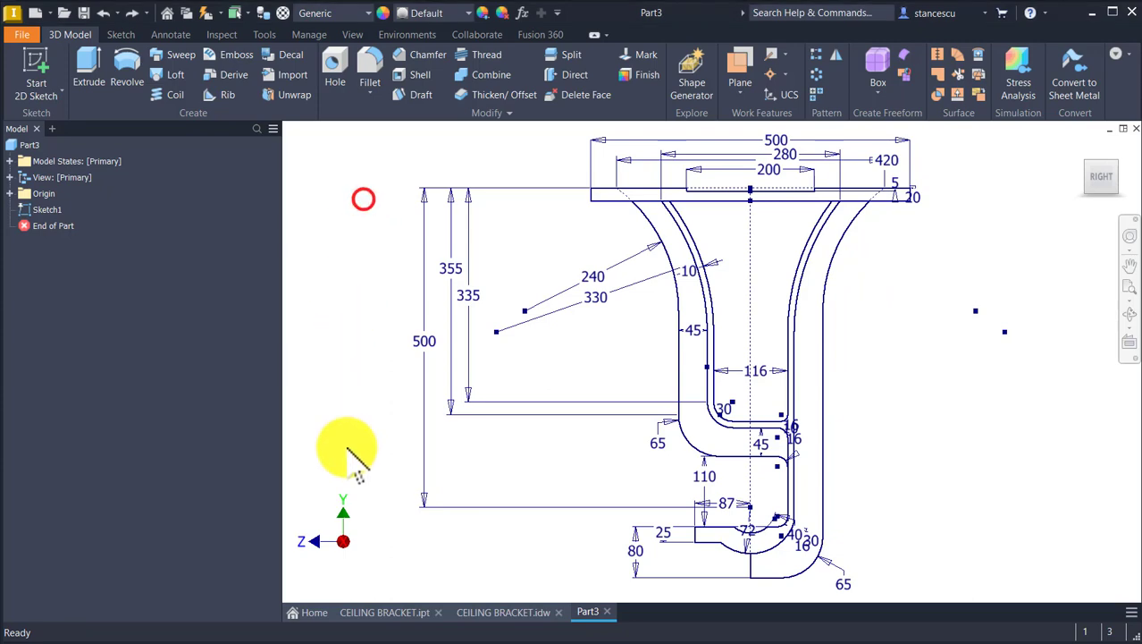
- Examine the plan view, isometric view and section A-A in the CEILING BRACKET.idw drawing for the flange and arm widths
{"action": "left_click", "coordinate": [489, 613]}
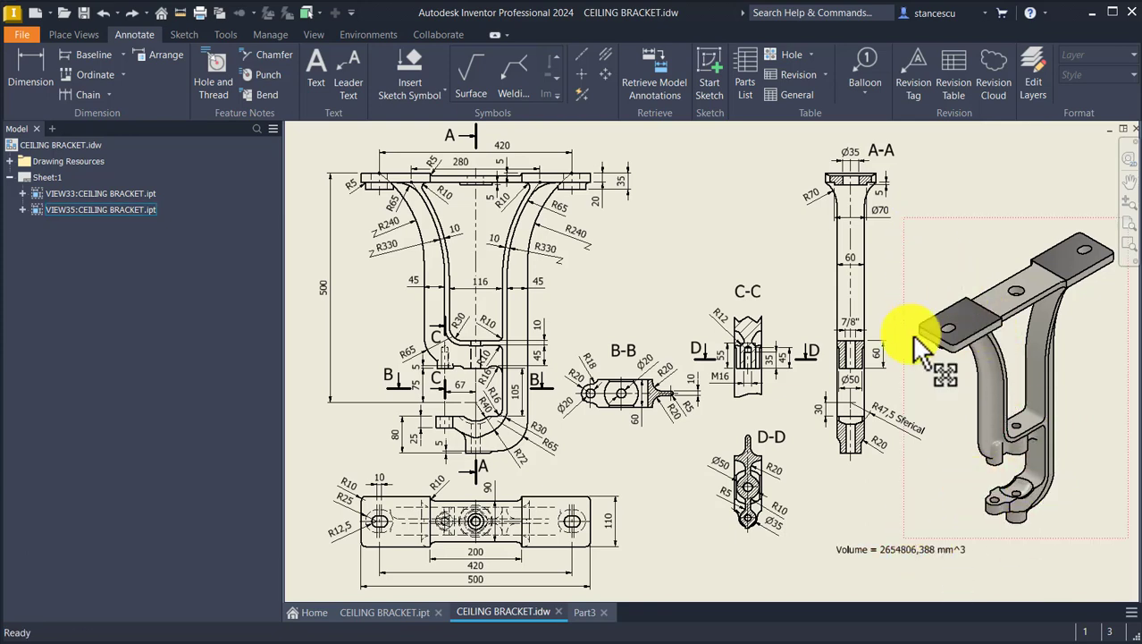
{"action": "left_click_drag", "start_coordinate": [903, 308], "coordinate": [898, 345]}
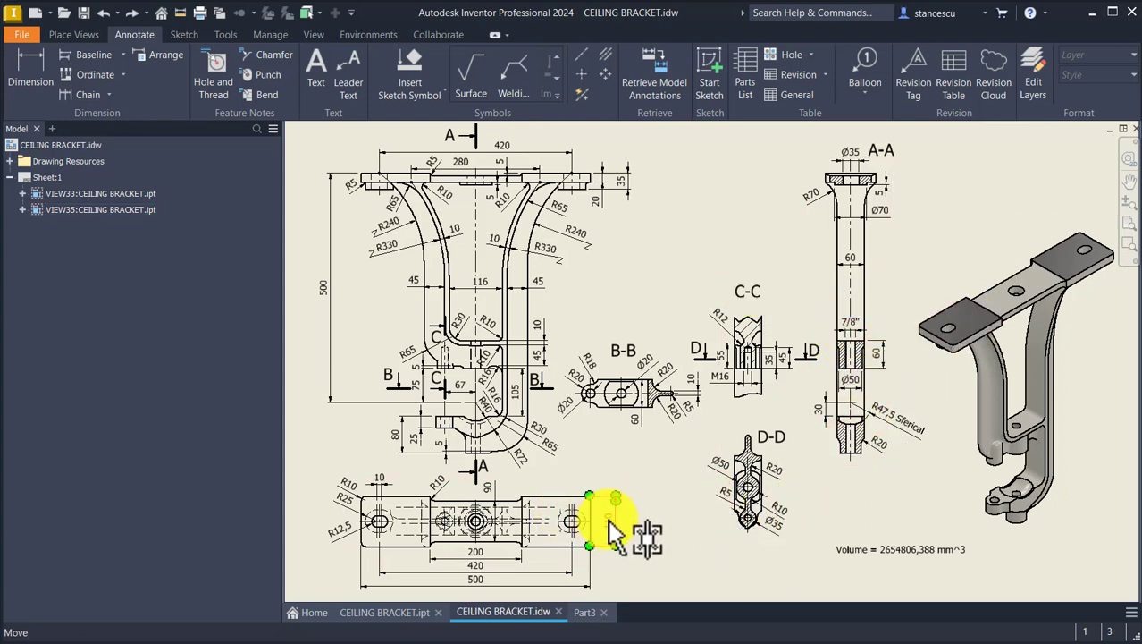
{"action": "left_click_drag", "start_coordinate": [611, 530], "coordinate": [613, 527]}
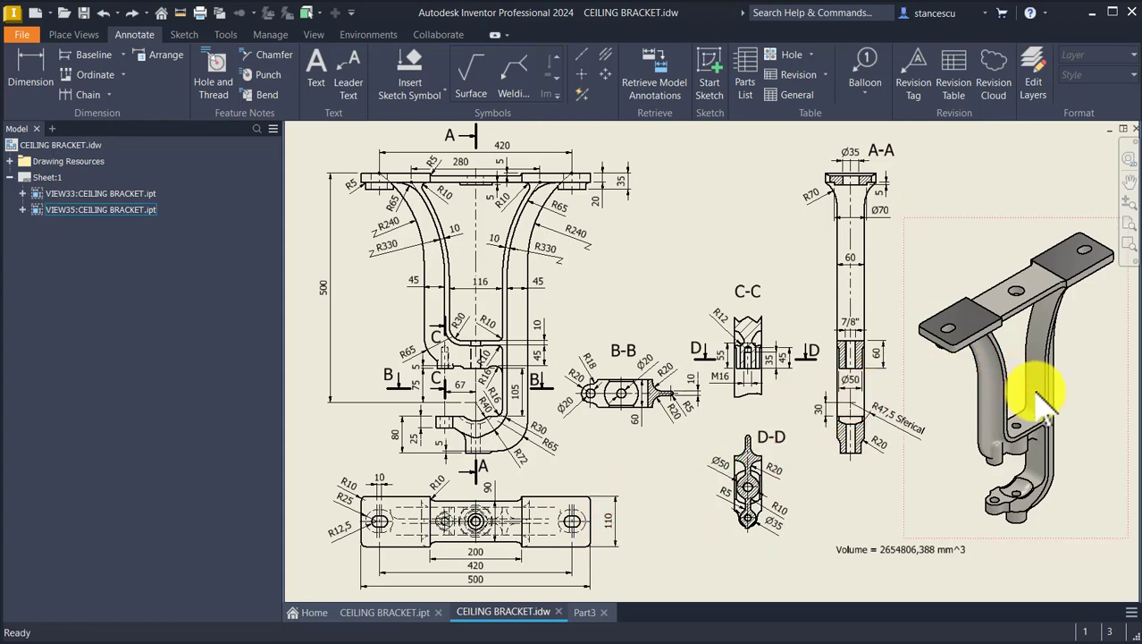
{"action": "left_click_drag", "start_coordinate": [840, 264], "coordinate": [844, 272]}
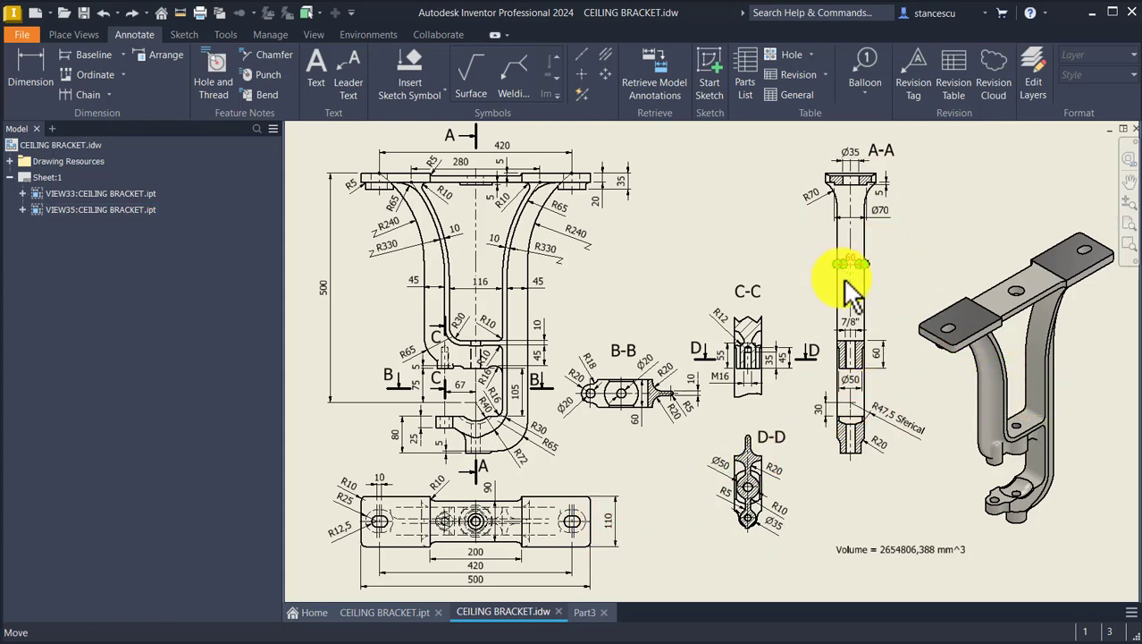
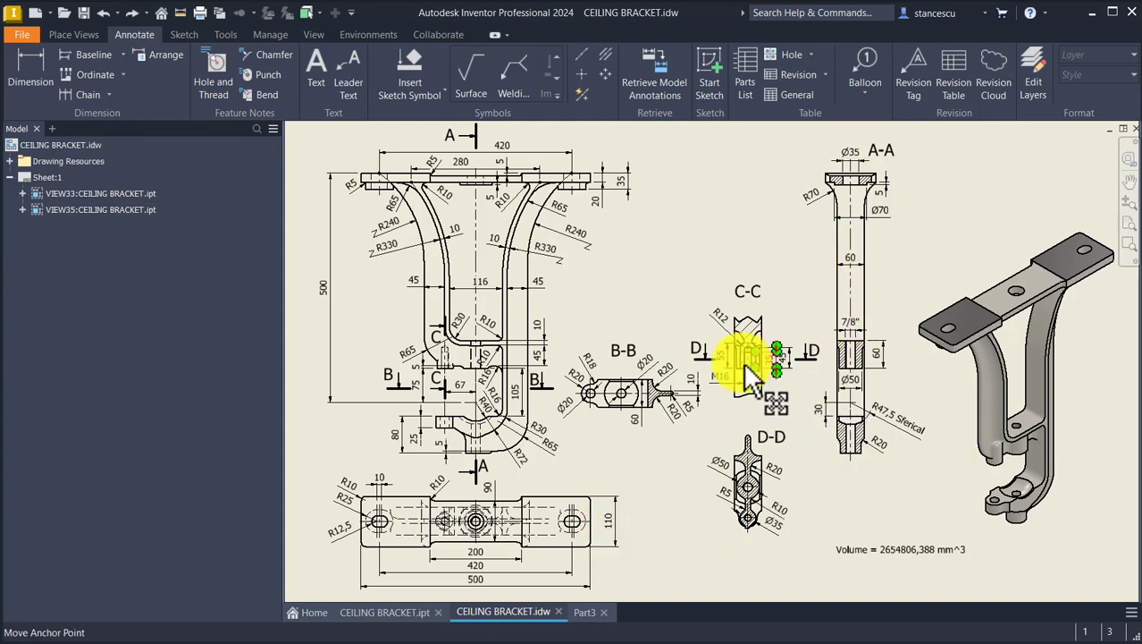
- Return to the Part3 model and show its sketch in the isometric home view
{"action": "left_click", "coordinate": [586, 613]}
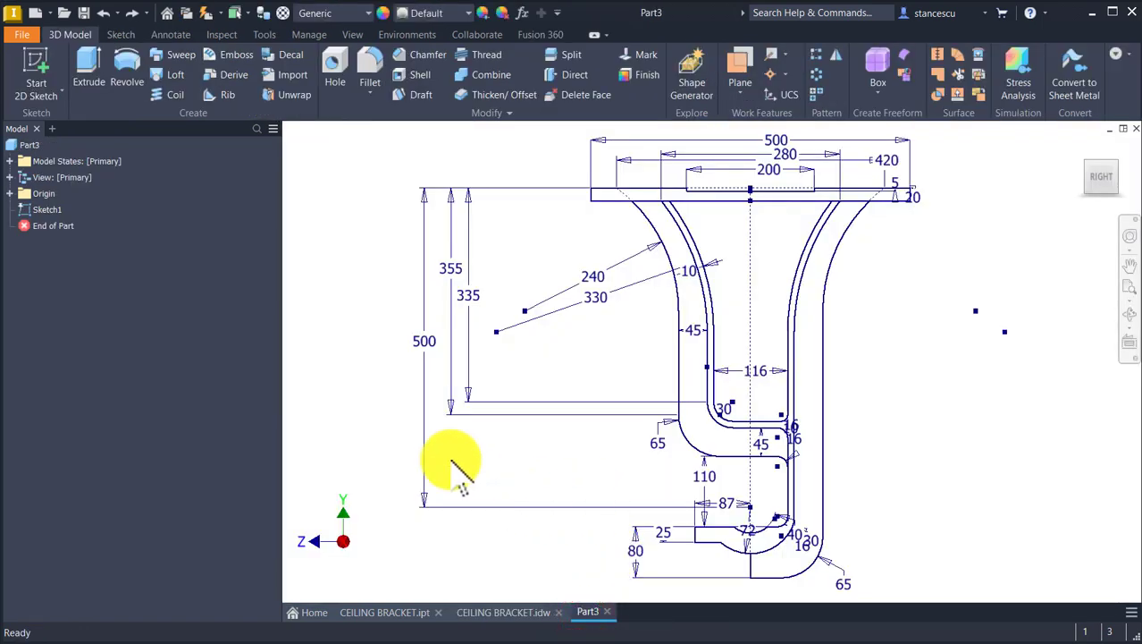
{"action": "key", "text": "F6"}
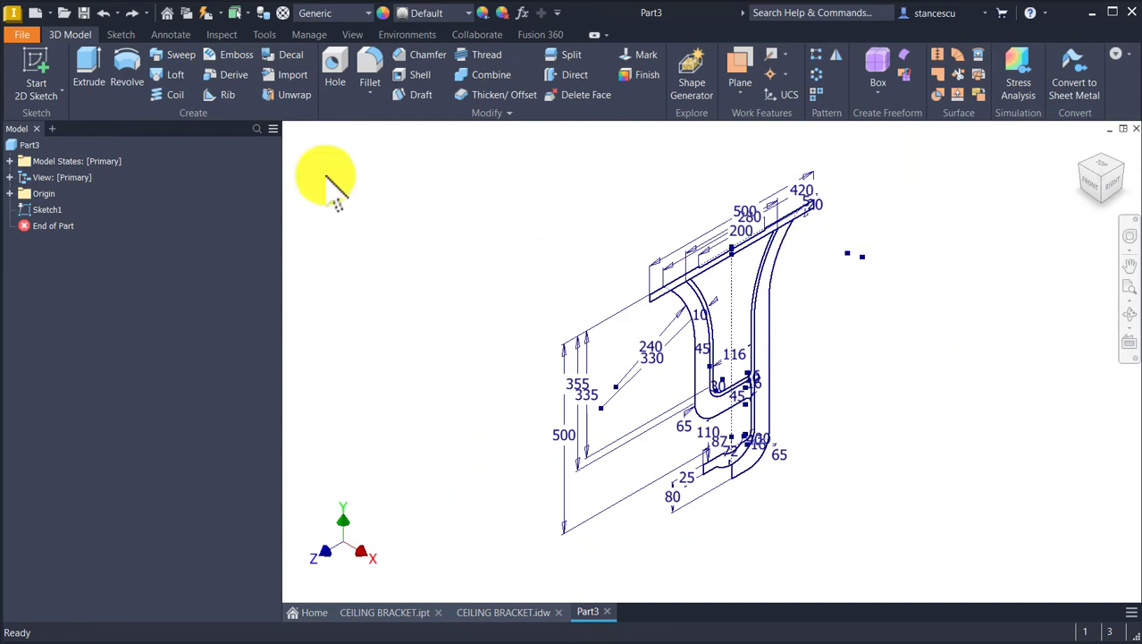
- Extrude the two wide arm profiles of the sketch symmetrically by 10 mm as a new solid
{"action": "left_click", "coordinate": [82, 65]}
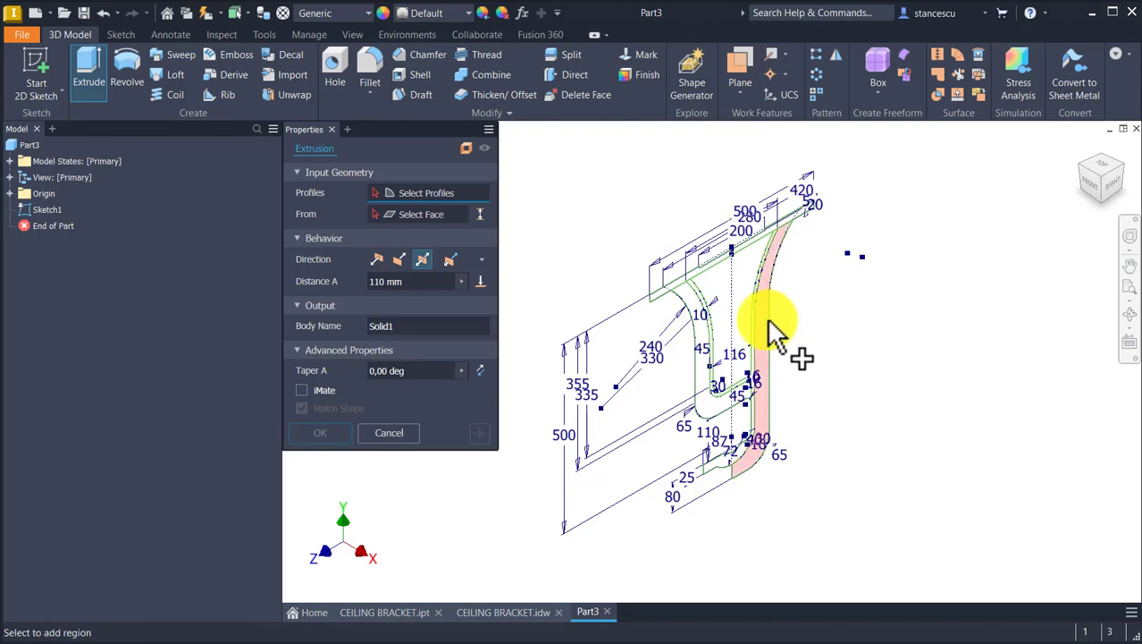
{"action": "left_click", "coordinate": [765, 362]}
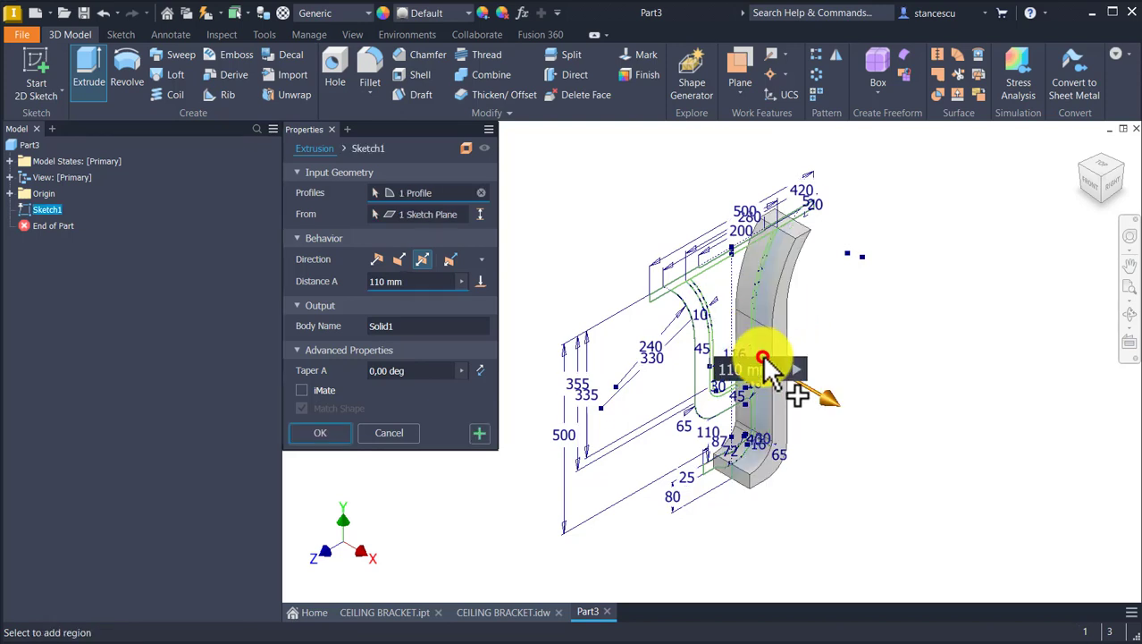
{"action": "left_click", "coordinate": [706, 420]}
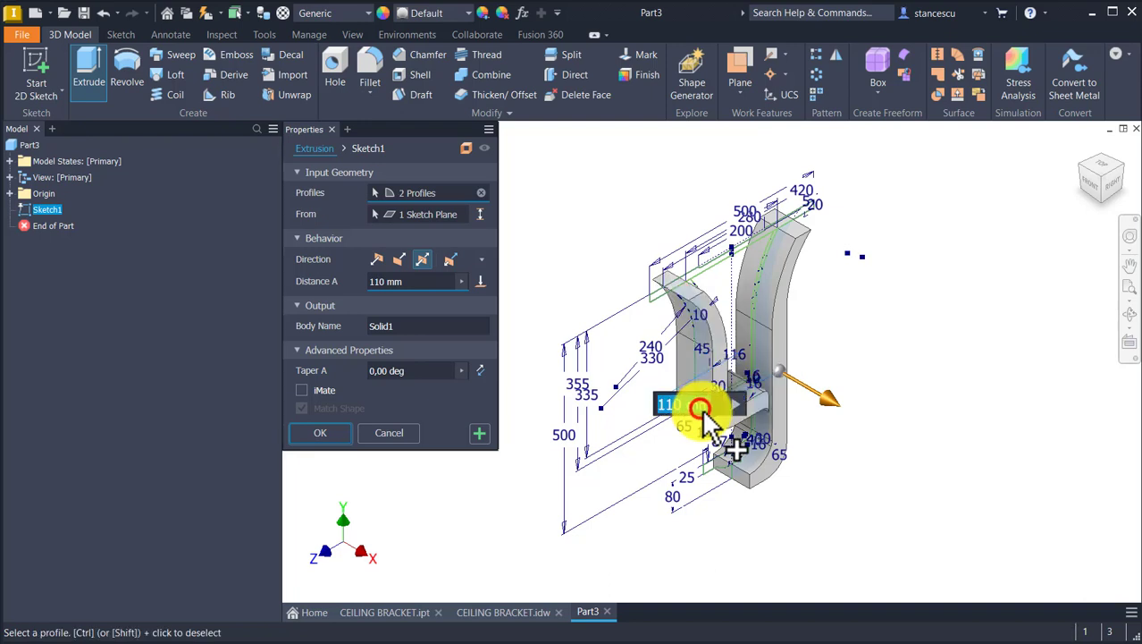
{"action": "left_click", "coordinate": [408, 279]}
{"action": "type", "text": "10"}
{"action": "key", "text": "Return"}
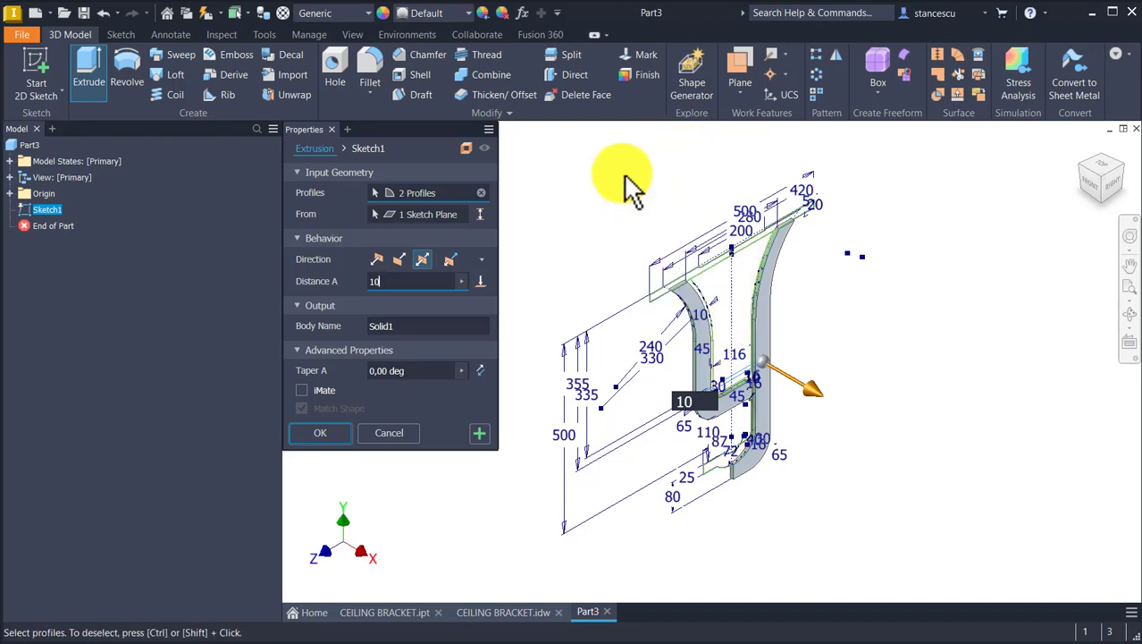
{"action": "left_click", "coordinate": [480, 430]}
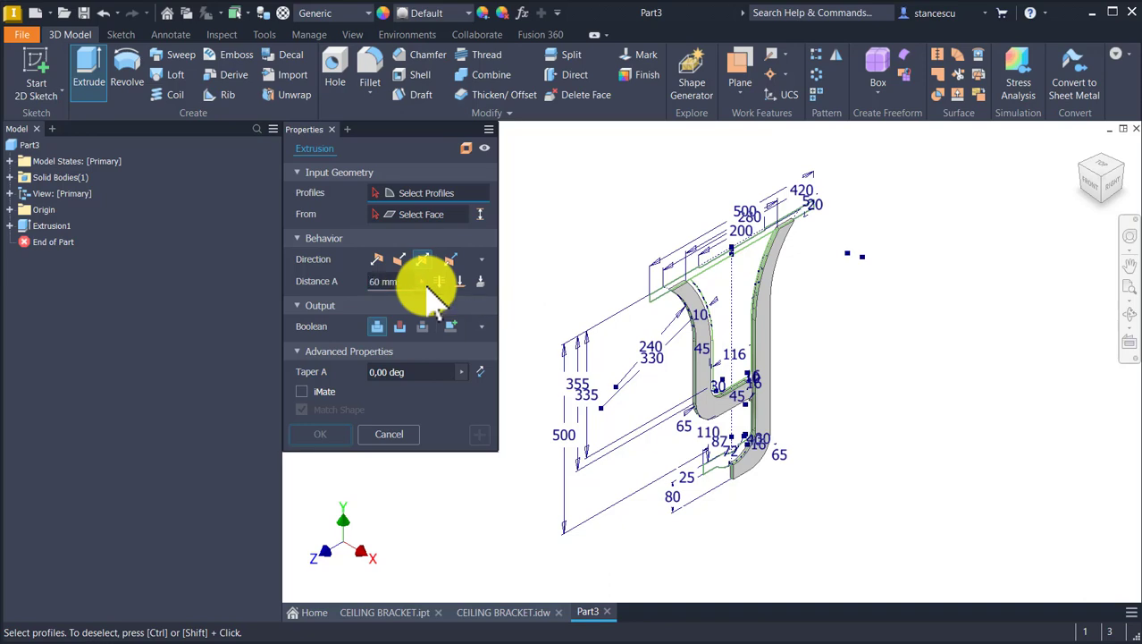
- Extrude the narrow inner strip profile that follows the arms symmetrically by 60 mm, joined to the solid
{"action": "scroll", "coordinate": [964, 344], "scroll_direction": "up", "scroll_amount": 5}
{"action": "scroll", "coordinate": [845, 599], "scroll_direction": "up", "scroll_amount": 2}
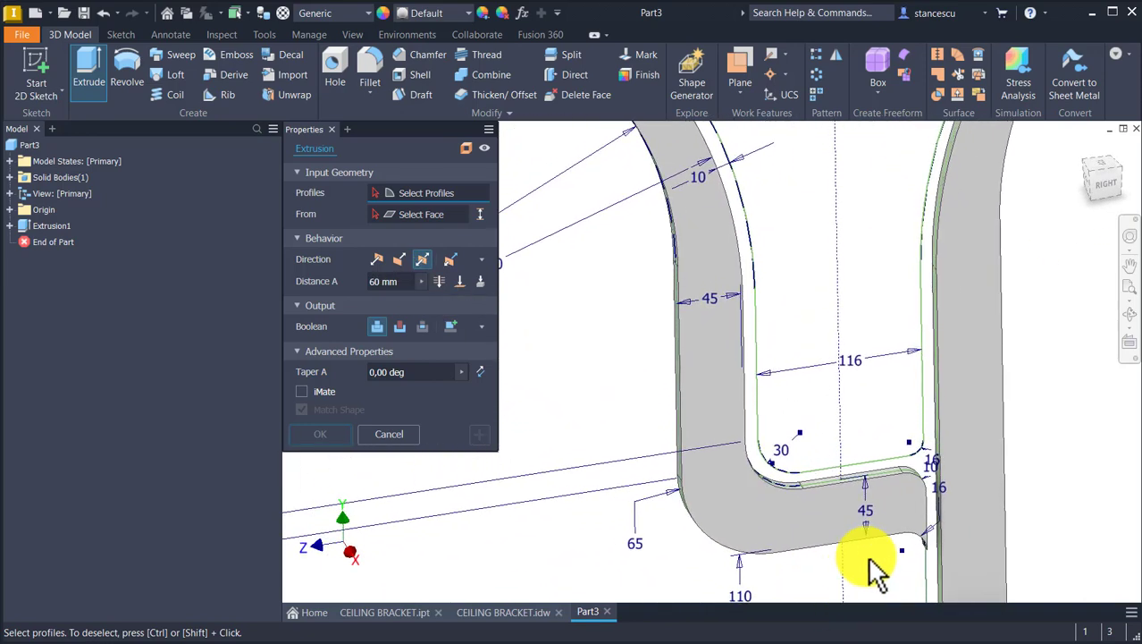
{"action": "left_click", "coordinate": [926, 453]}
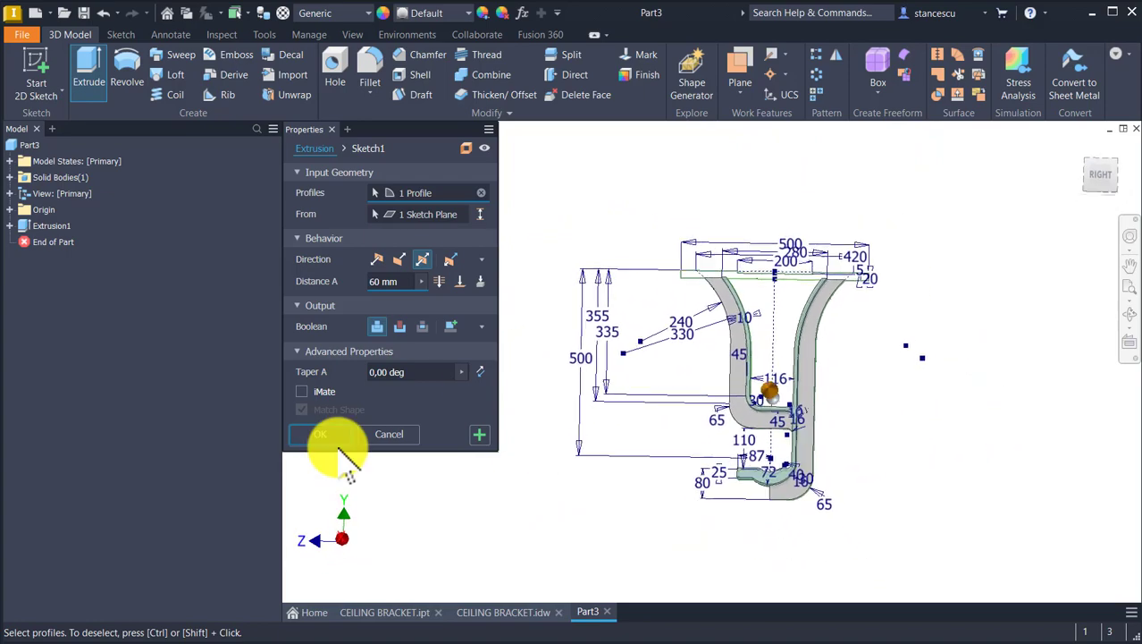
{"action": "left_click", "coordinate": [477, 430]}
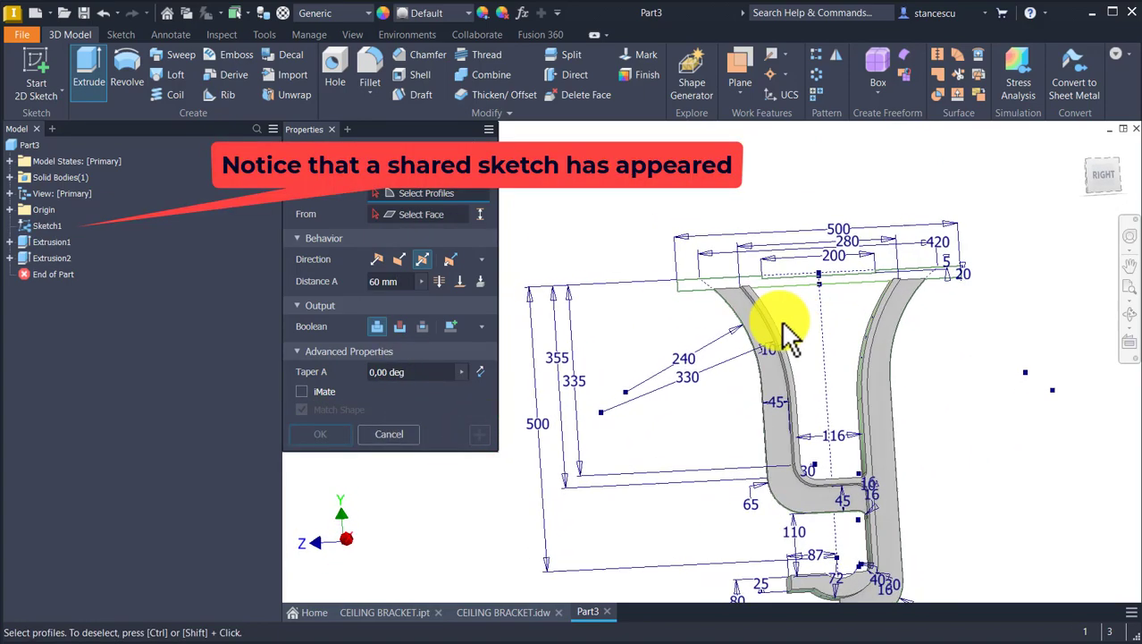
- Extrude the upper flange profile symmetrically by 110 mm, joined to the body, and return to the isometric home view
{"action": "left_click", "coordinate": [703, 284]}
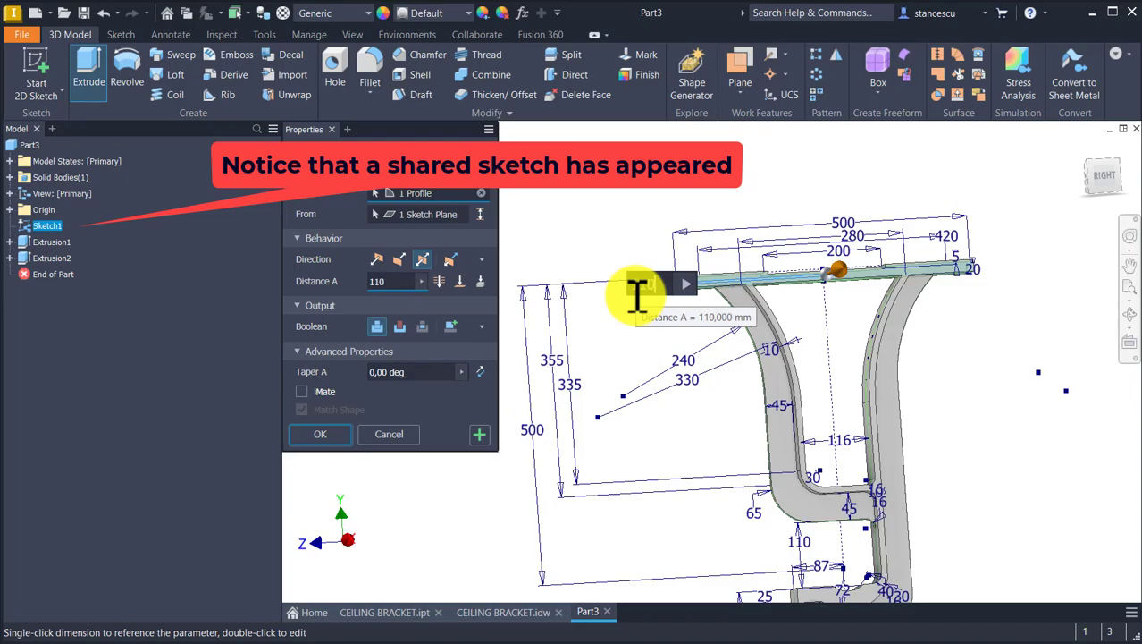
{"action": "middle_click_drag", "start_coordinate": [635, 291], "coordinate": [780, 358], "text": "shift"}
{"action": "key", "text": "F5"}
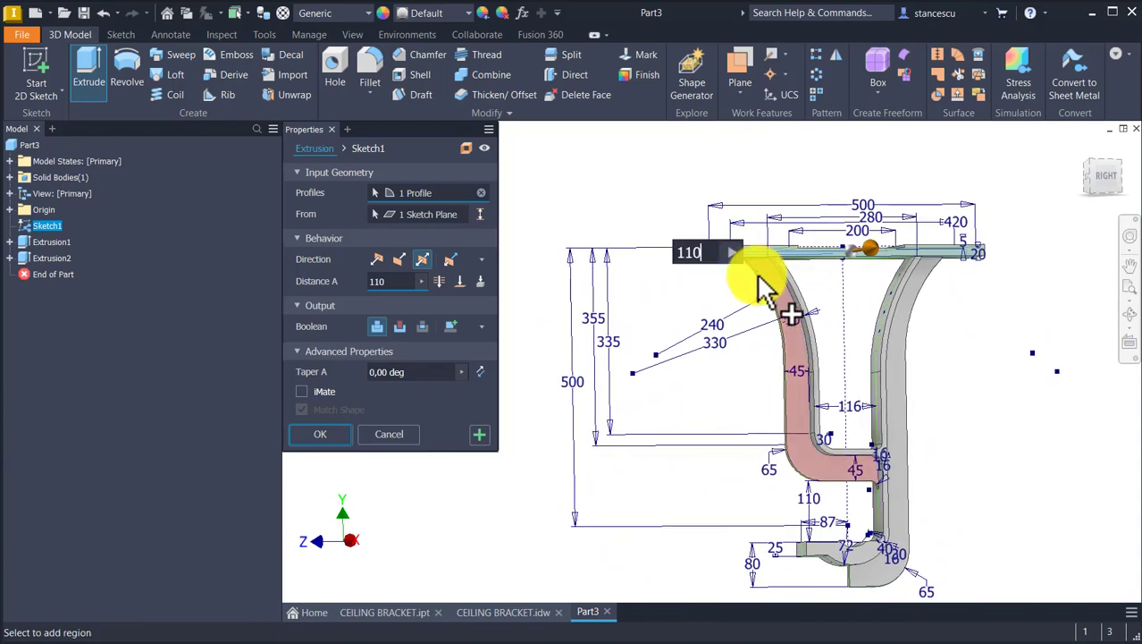
{"action": "middle_click_drag", "start_coordinate": [913, 360], "coordinate": [640, 190], "text": "shift"}
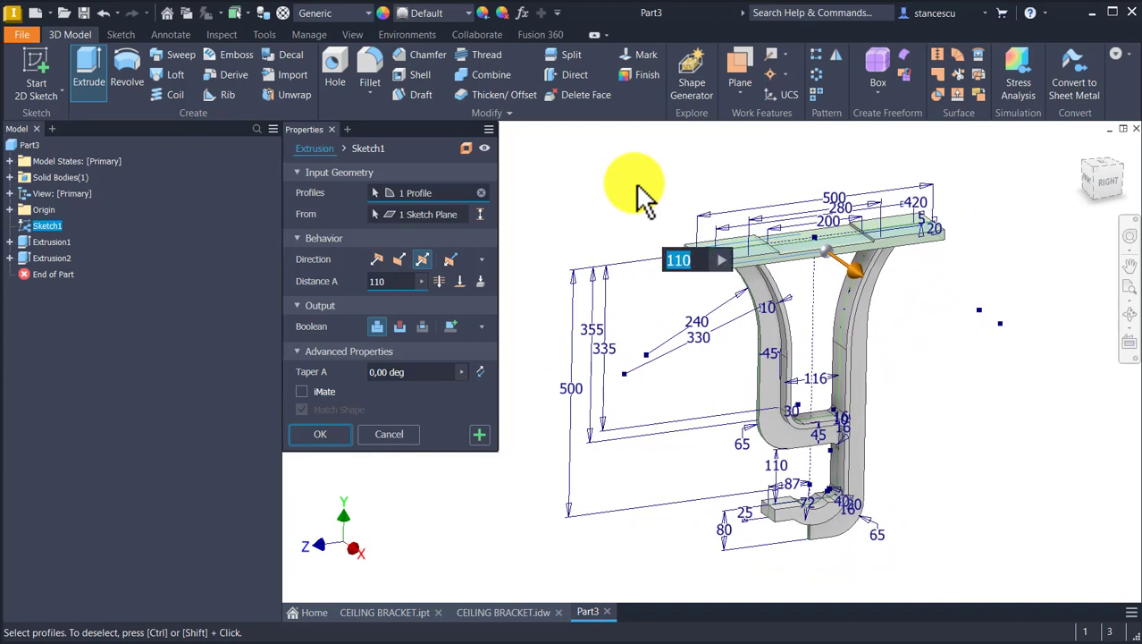
{"action": "left_click", "coordinate": [308, 436]}
{"action": "key", "text": "F6"}
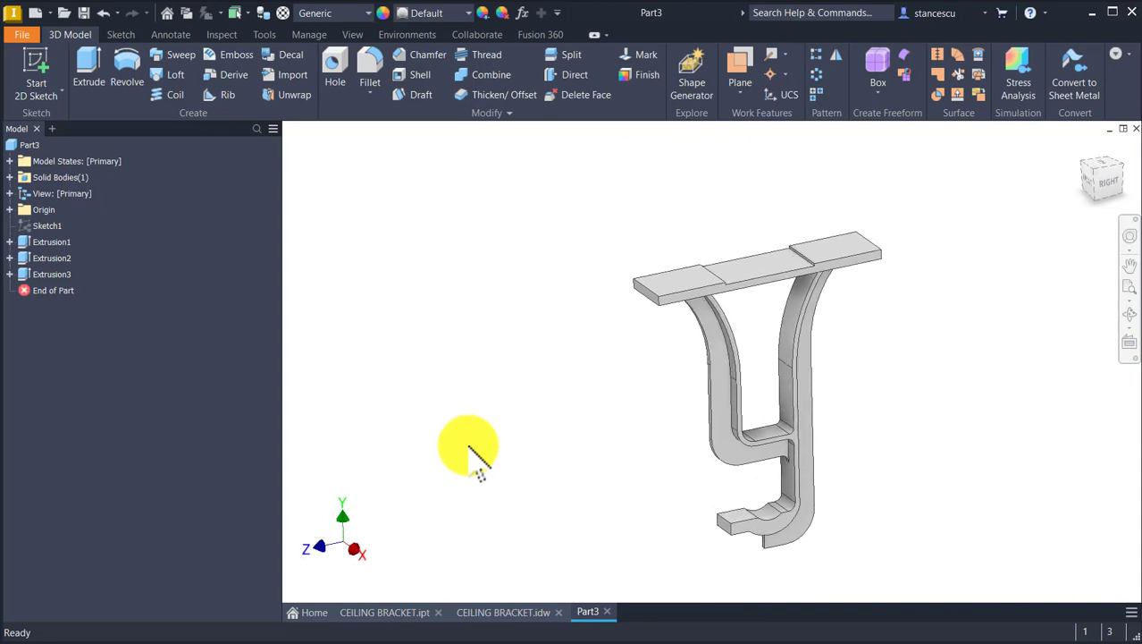
{"action": "key", "text": "F6"}
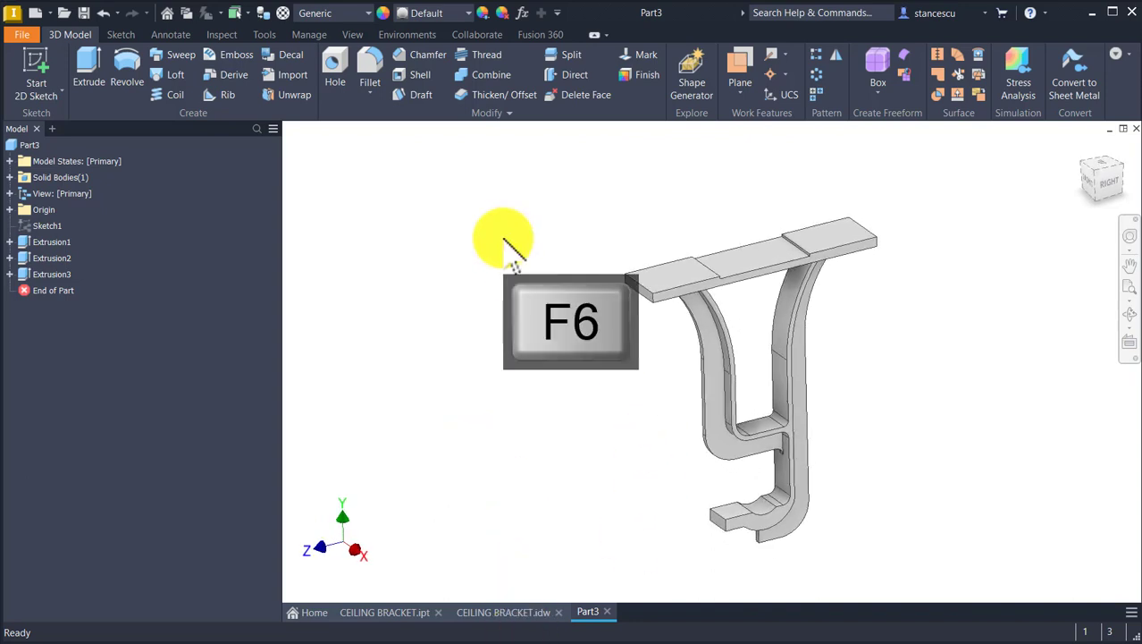
{"action": "left_click", "coordinate": [925, 263]}
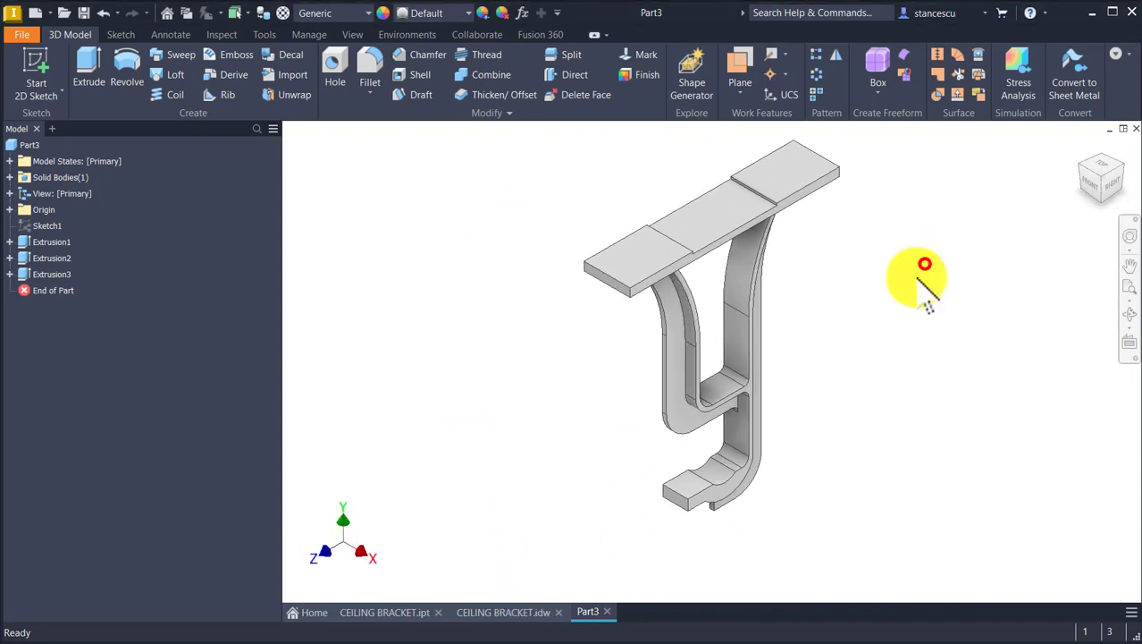
- Examine the plan and front views in CEILING BRACKET.idw for the flange's corner radii and recess dimensions, and return to Part3
{"action": "left_click", "coordinate": [508, 612]}
{"action": "left_click_drag", "start_coordinate": [369, 546], "coordinate": [371, 548]}
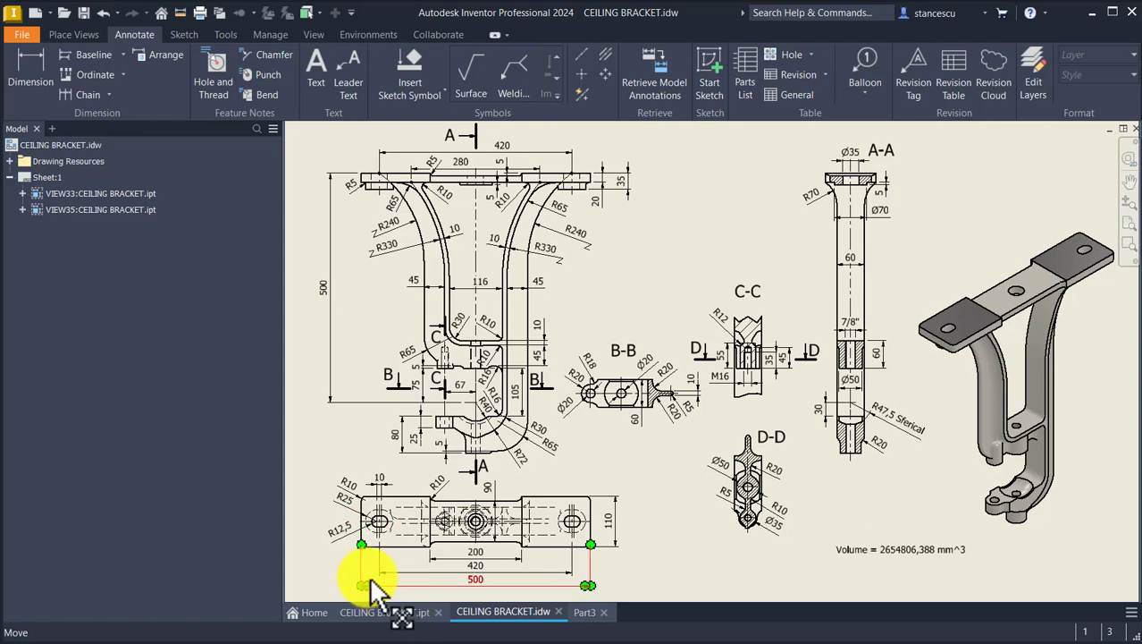
{"action": "left_click_drag", "start_coordinate": [358, 489], "coordinate": [360, 492]}
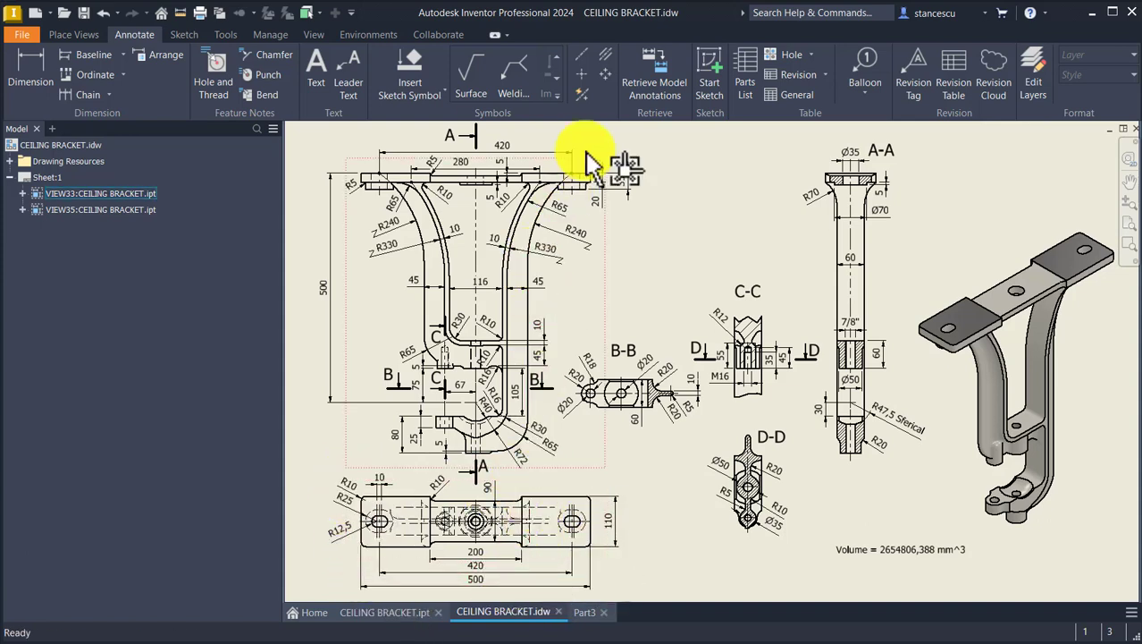
{"action": "left_click_drag", "start_coordinate": [490, 386], "coordinate": [487, 405]}
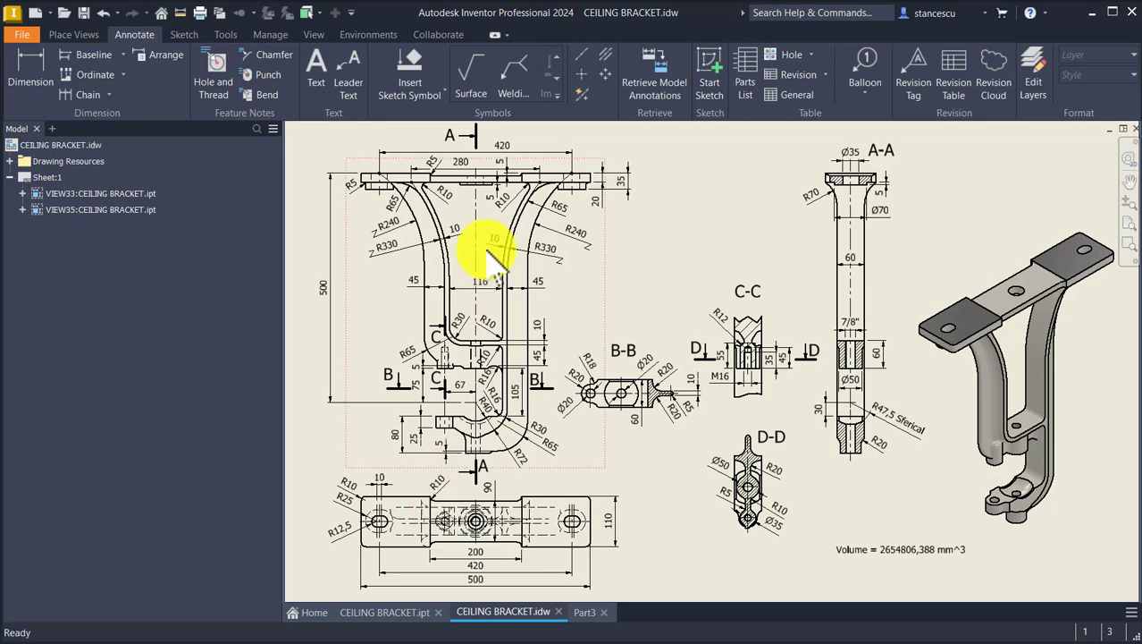
{"action": "scroll", "coordinate": [466, 205], "scroll_direction": "up", "scroll_amount": 5}
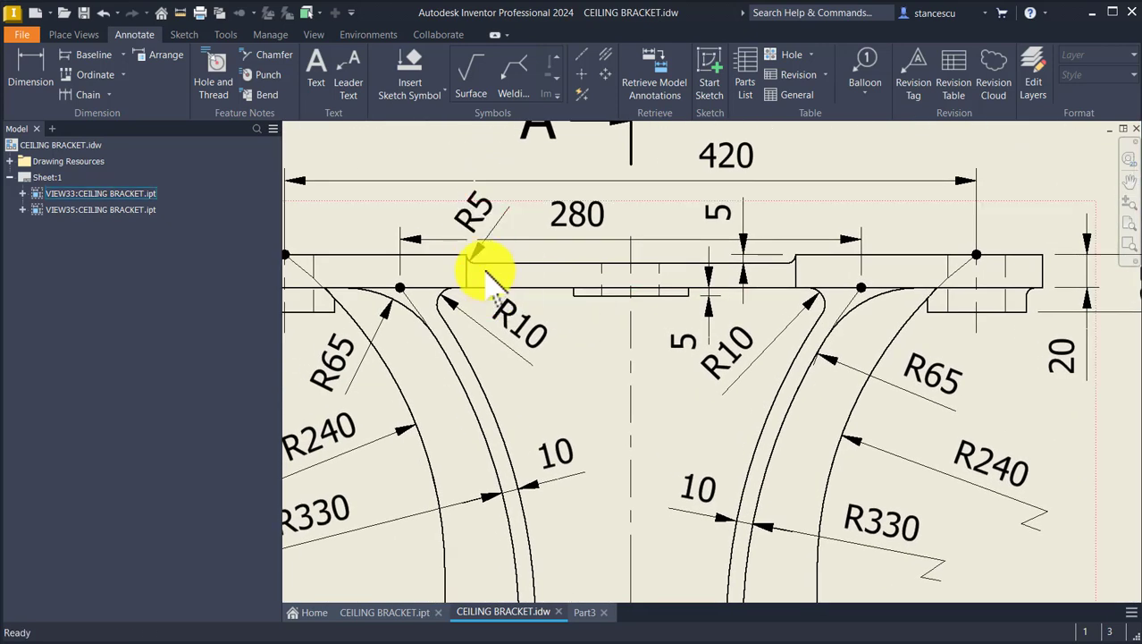
{"action": "scroll", "coordinate": [501, 279], "scroll_direction": "down", "scroll_amount": 5}
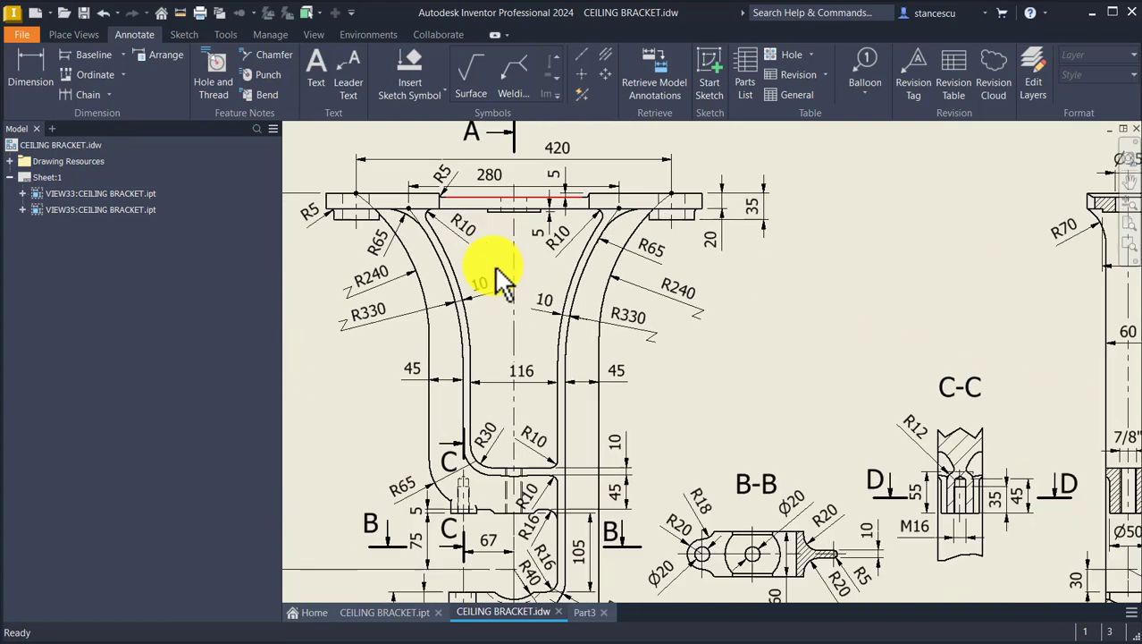
{"action": "left_click", "coordinate": [583, 612]}
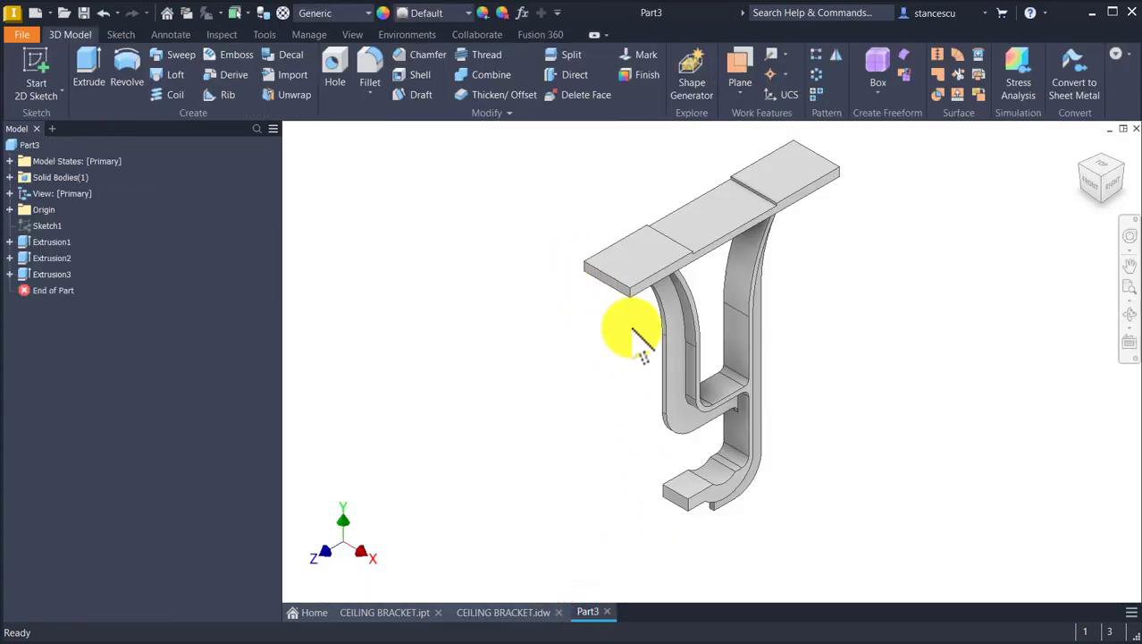
- Fillet the flange's four vertical corner edges with a 10 mm radius
{"action": "scroll", "coordinate": [637, 331], "scroll_direction": "up", "scroll_amount": 4}
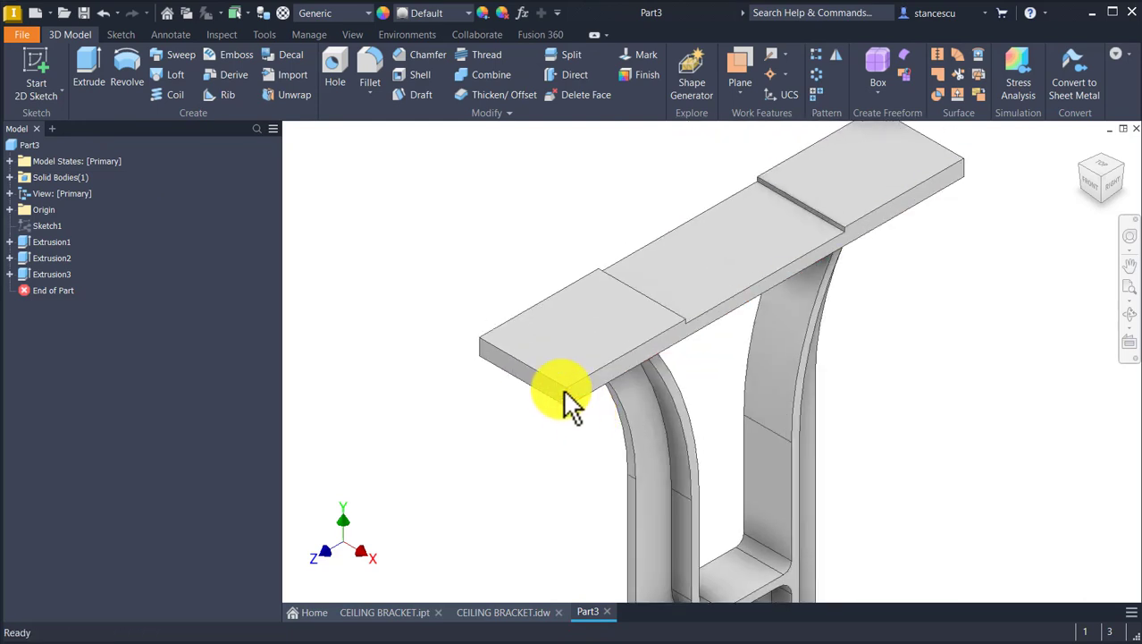
{"action": "left_click", "coordinate": [567, 390]}
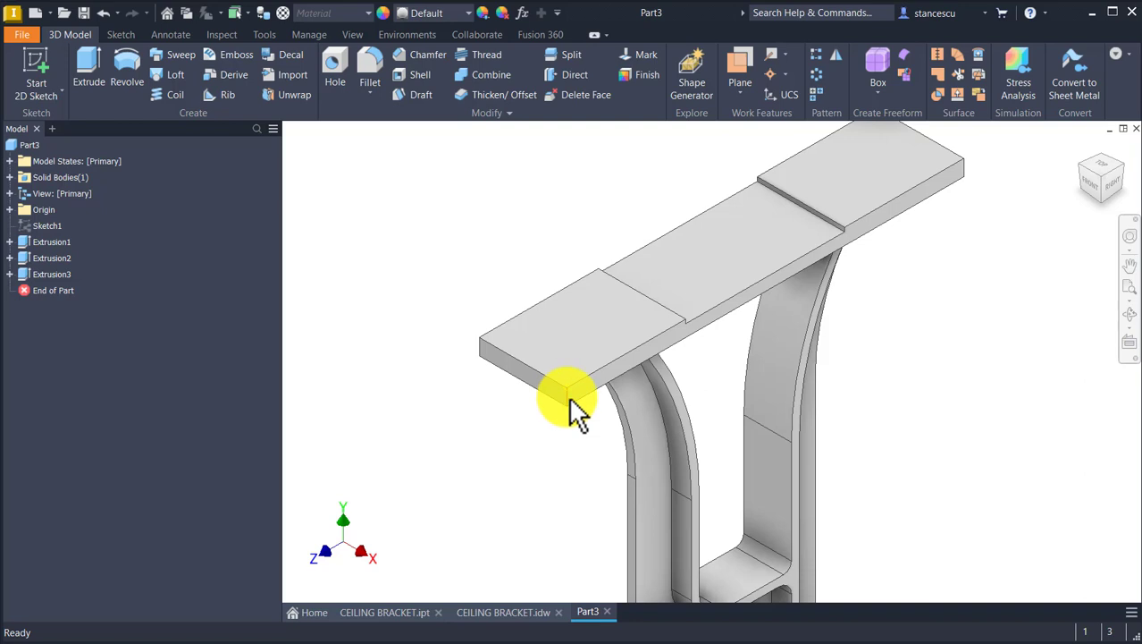
{"action": "left_click", "coordinate": [567, 397]}
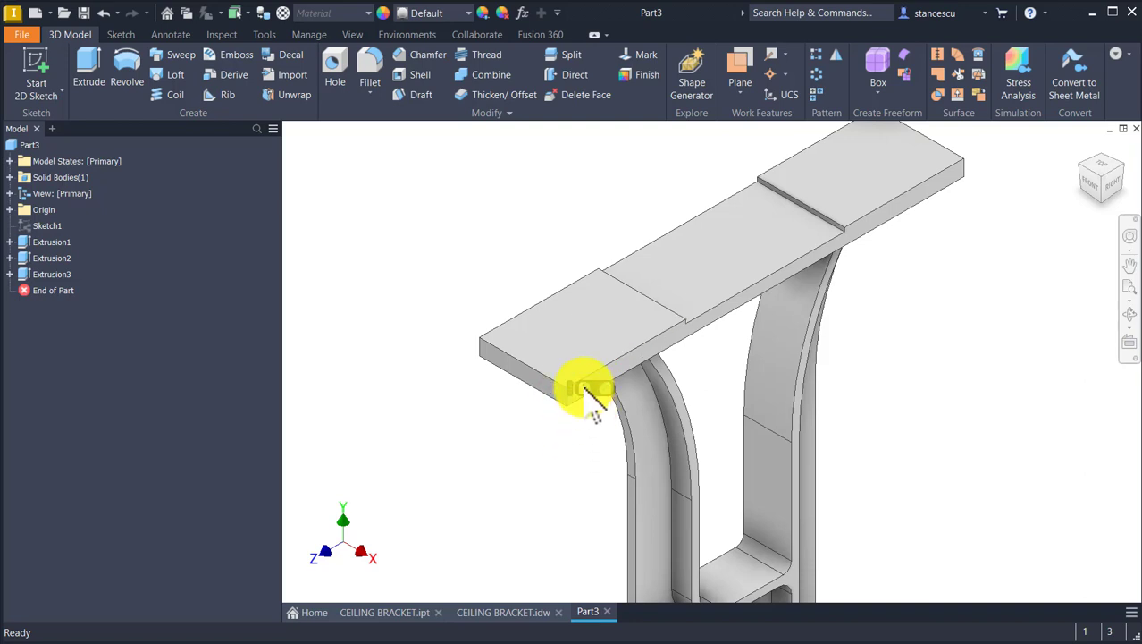
{"action": "left_click", "coordinate": [585, 394]}
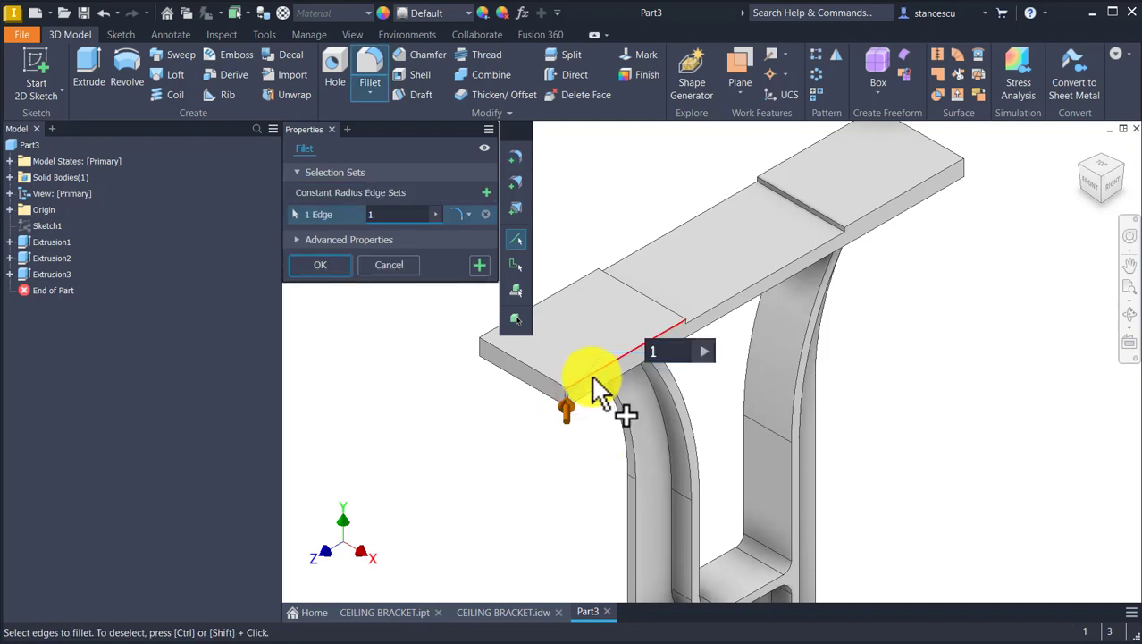
{"action": "left_click", "coordinate": [484, 357]}
{"action": "middle_click_drag", "start_coordinate": [965, 154], "coordinate": [938, 268]}
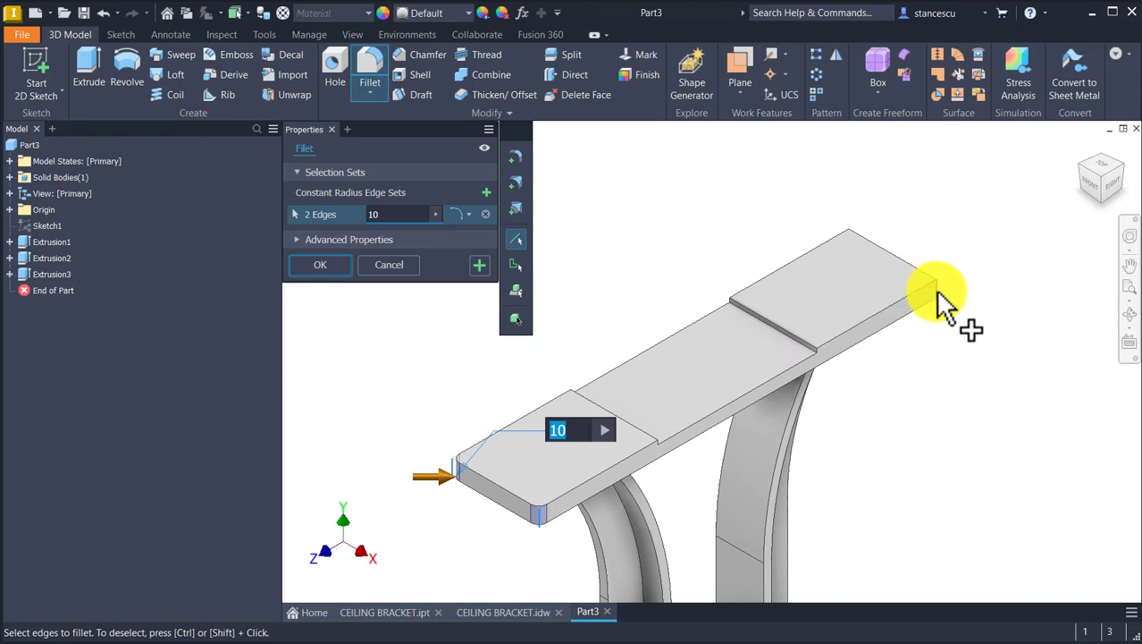
{"action": "left_click", "coordinate": [938, 298]}
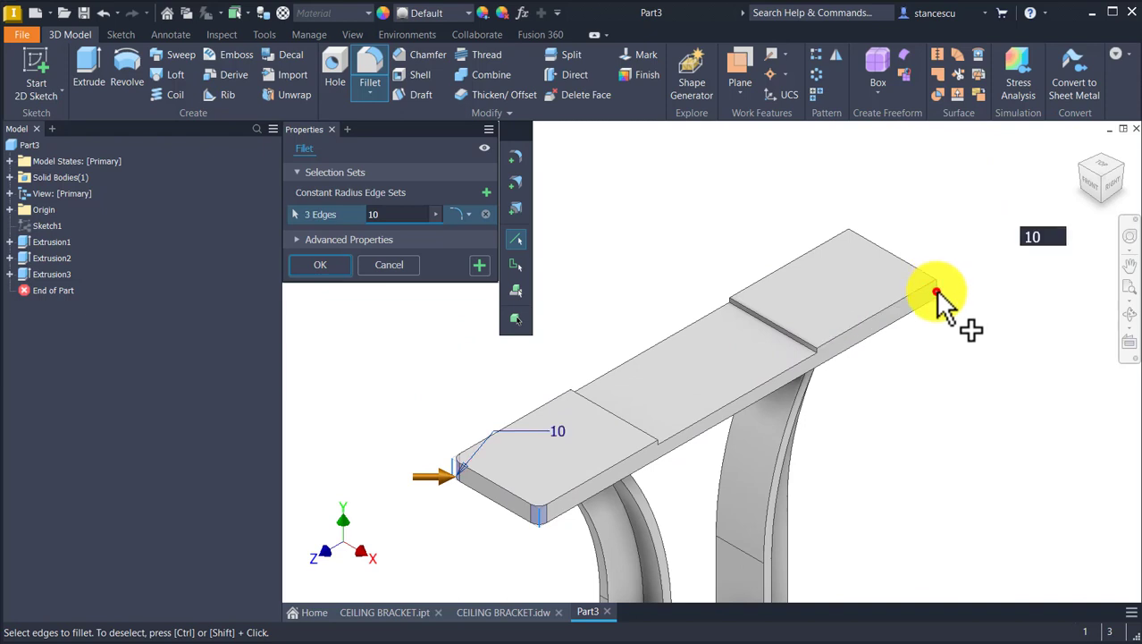
{"action": "left_click", "coordinate": [850, 244]}
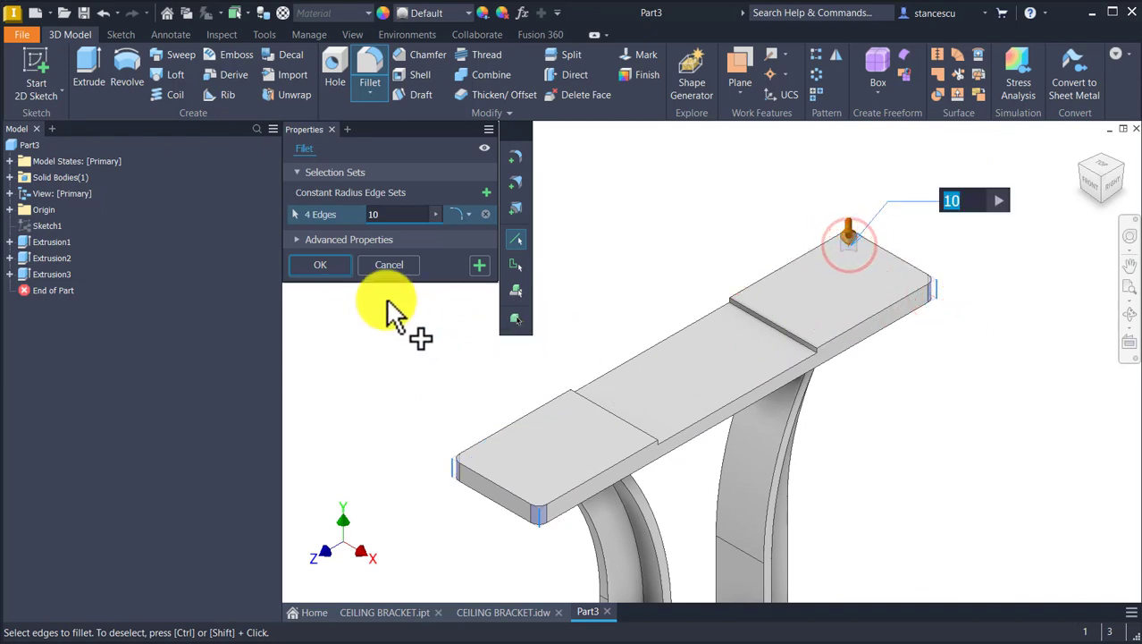
{"action": "left_click", "coordinate": [315, 264]}
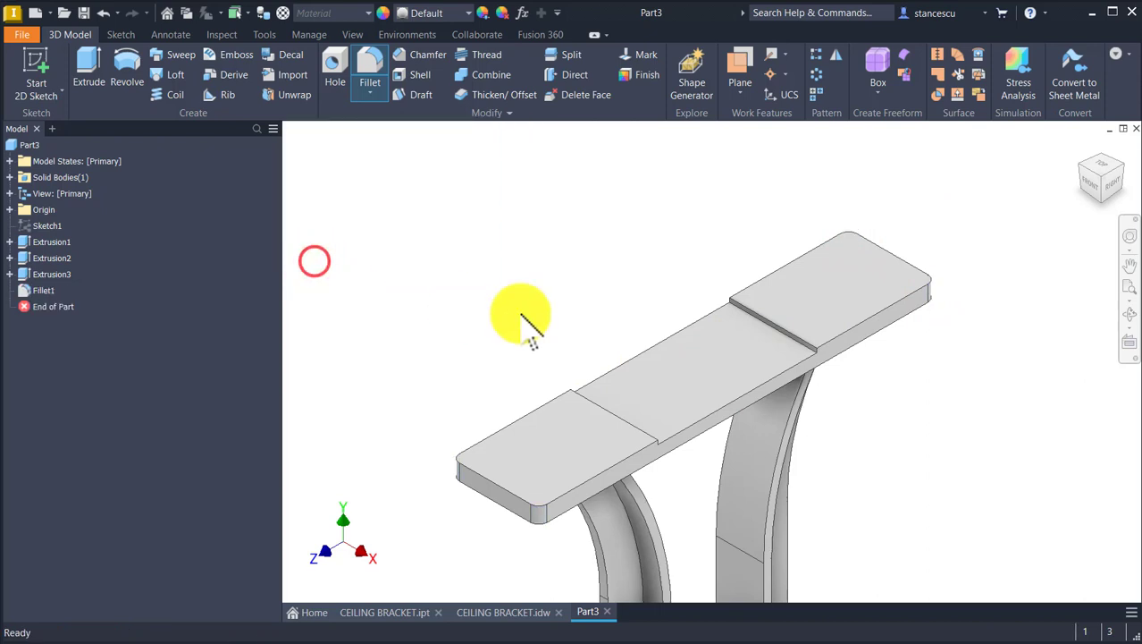
- Start a sketch on the flange's recessed middle top face and draw a rectangle between the two step edges, inset from the long edges
{"action": "left_click", "coordinate": [734, 380]}
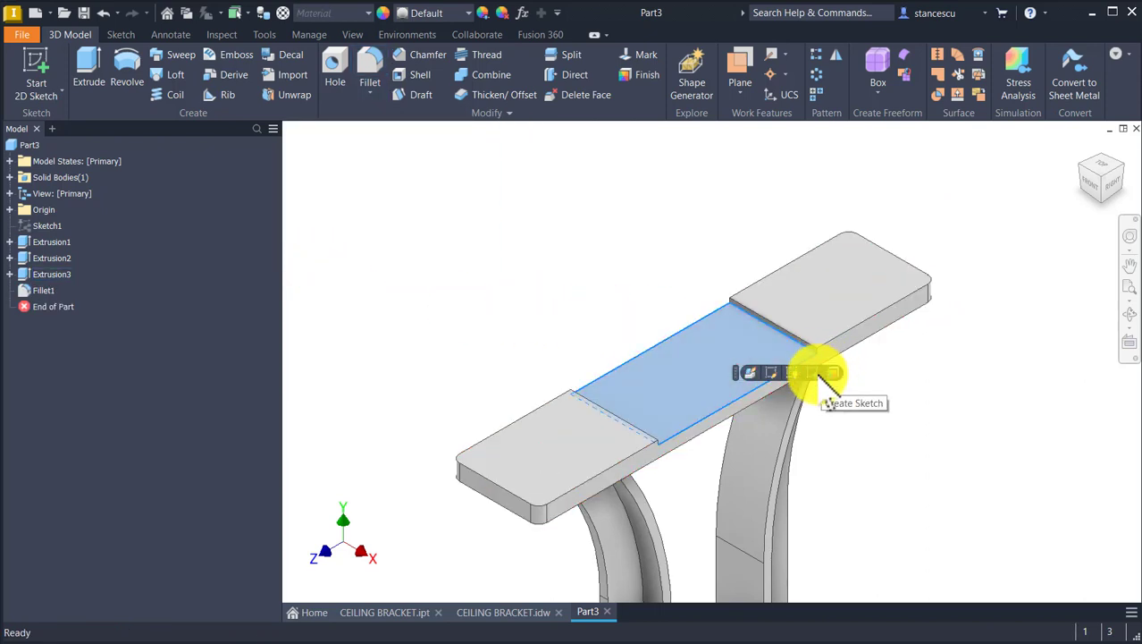
{"action": "left_click", "coordinate": [828, 374]}
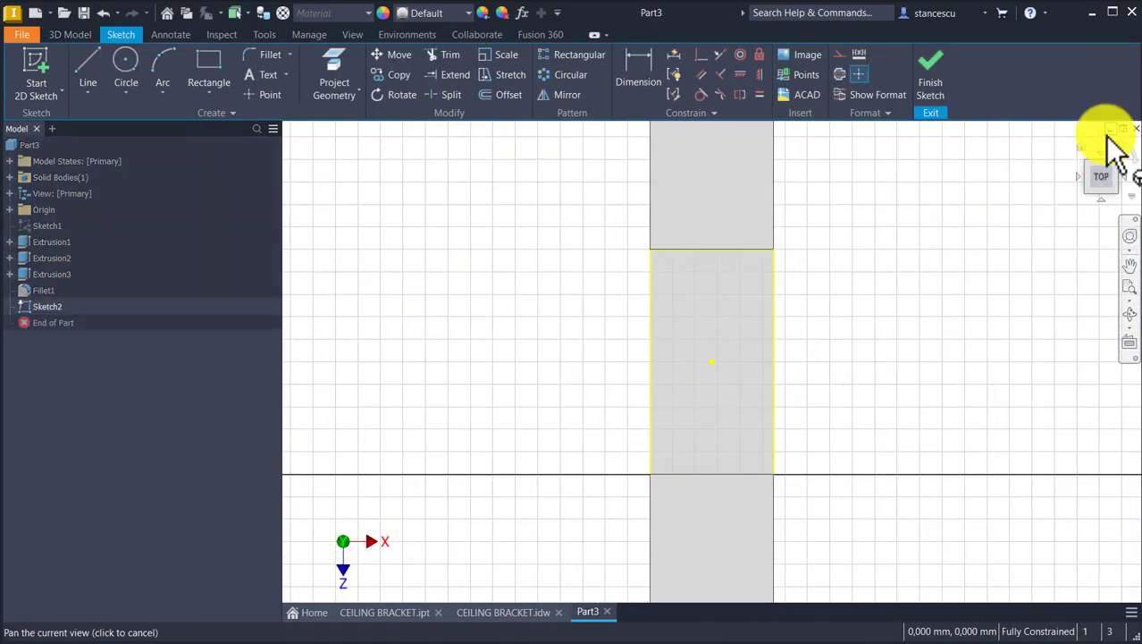
{"action": "left_click", "coordinate": [1133, 159]}
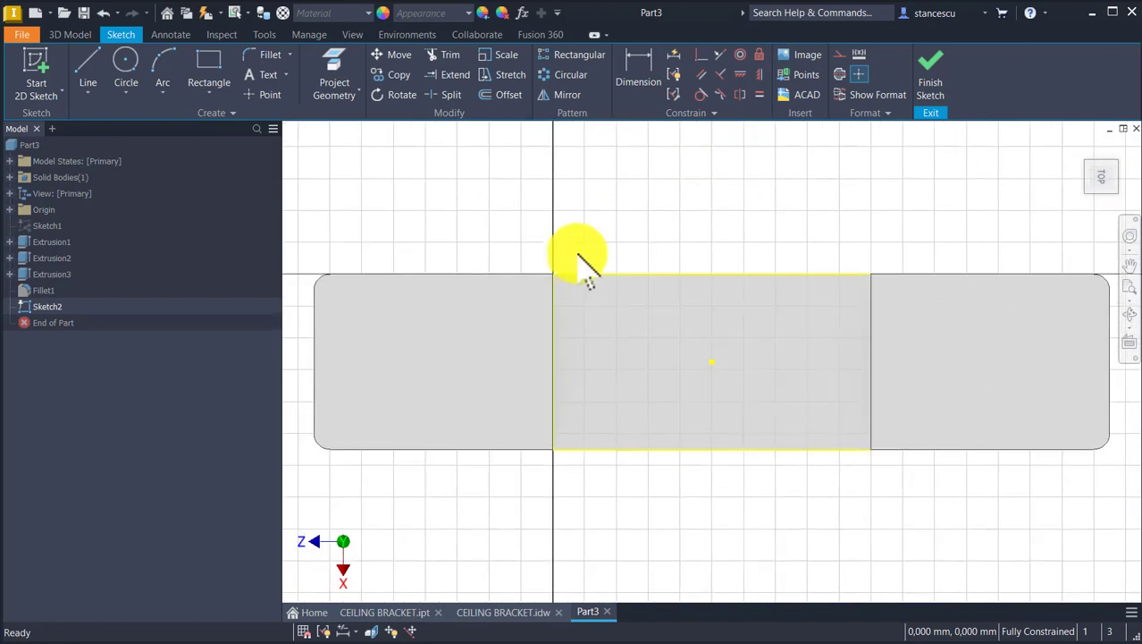
{"action": "left_click", "coordinate": [205, 59]}
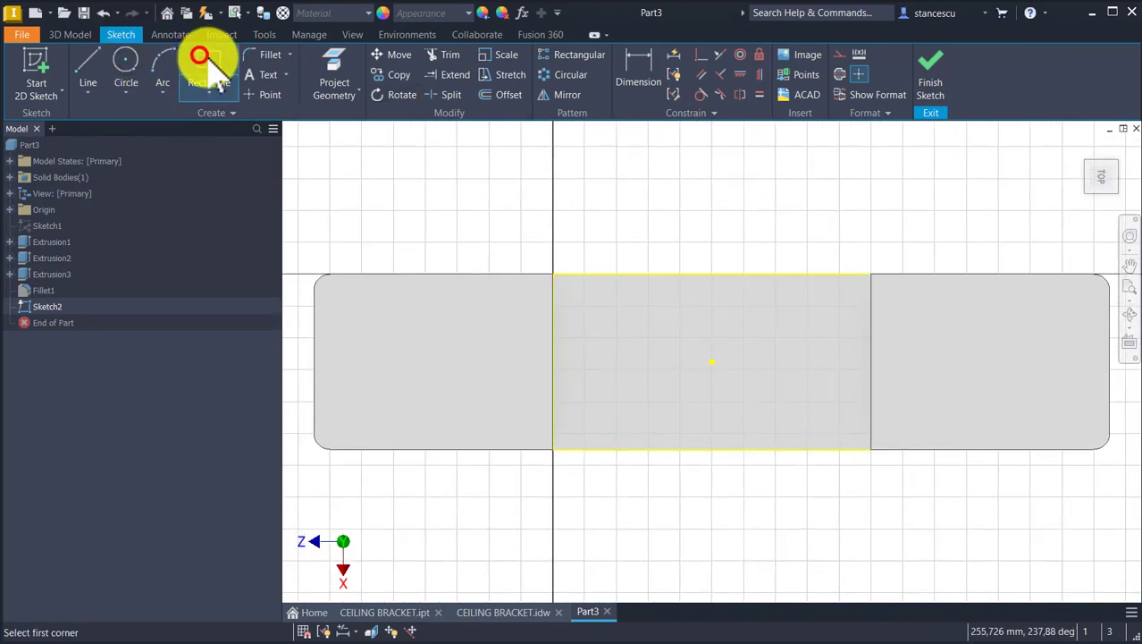
{"action": "left_click", "coordinate": [553, 295]}
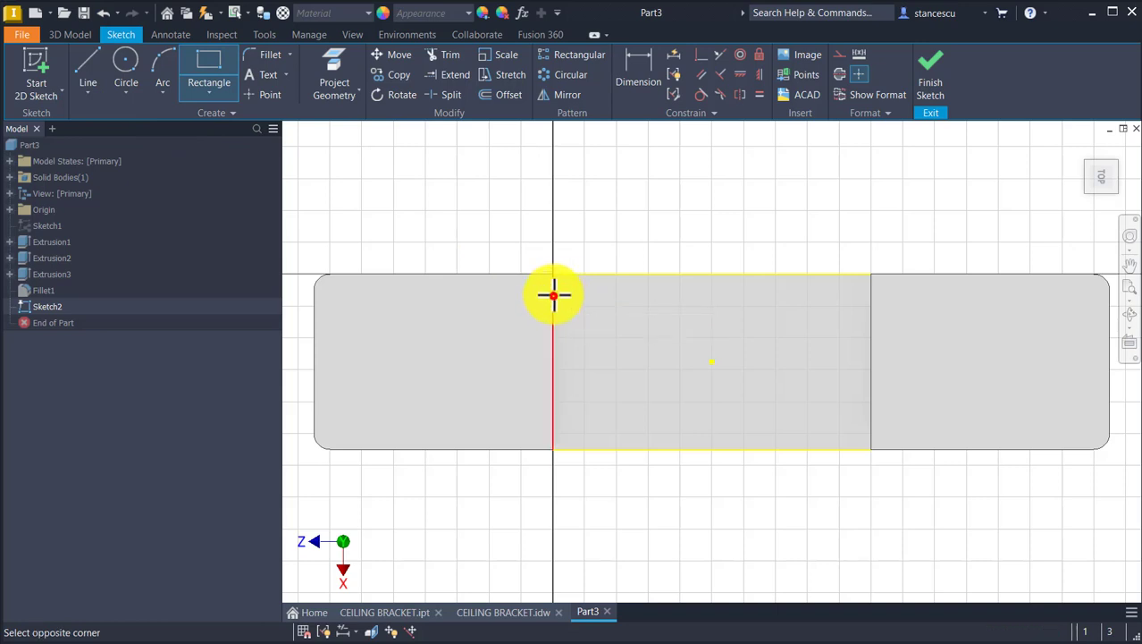
{"action": "left_click", "coordinate": [872, 438]}
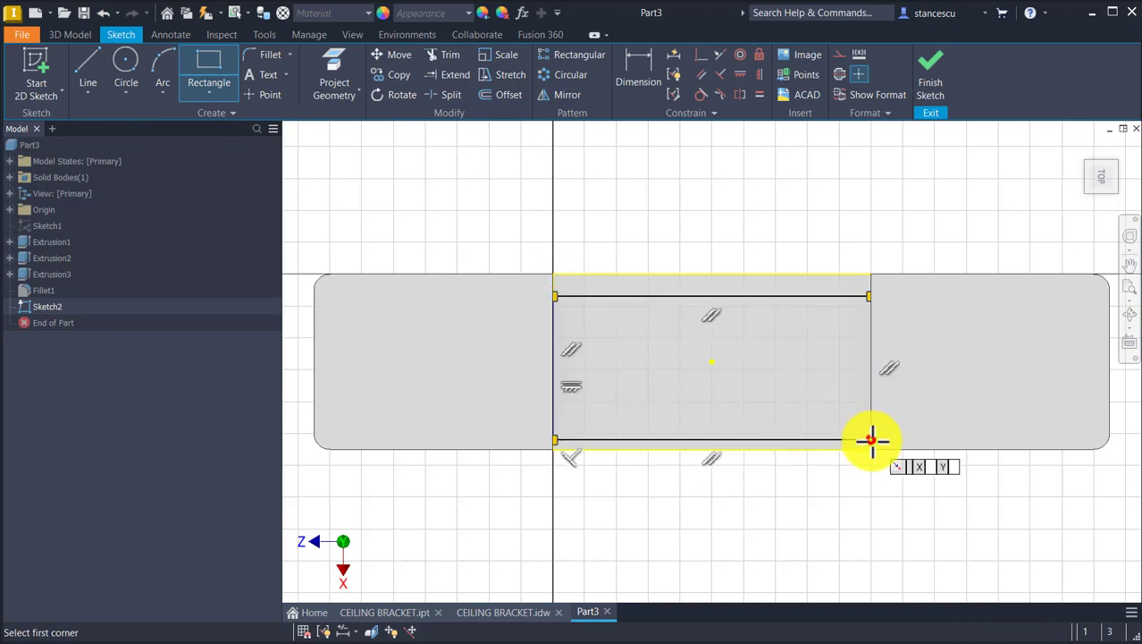
- Dimension the distance between the sketched rectangle's two long sides as 90 mm
{"action": "left_click", "coordinate": [640, 62]}
{"action": "left_click", "coordinate": [665, 295]}
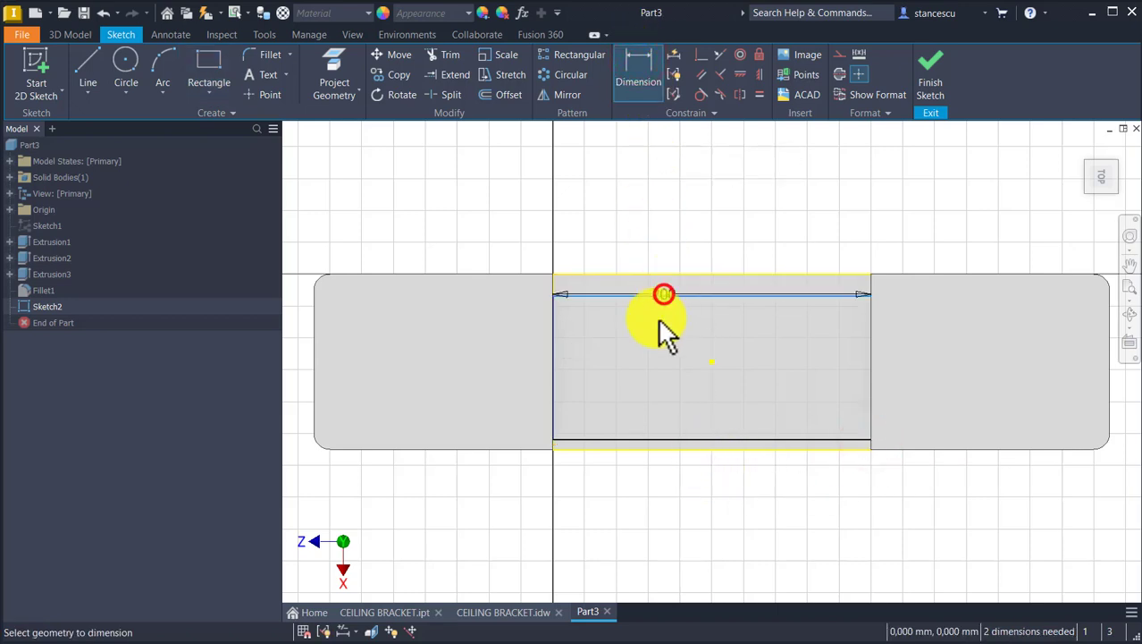
{"action": "left_click", "coordinate": [648, 445]}
{"action": "left_click", "coordinate": [700, 379]}
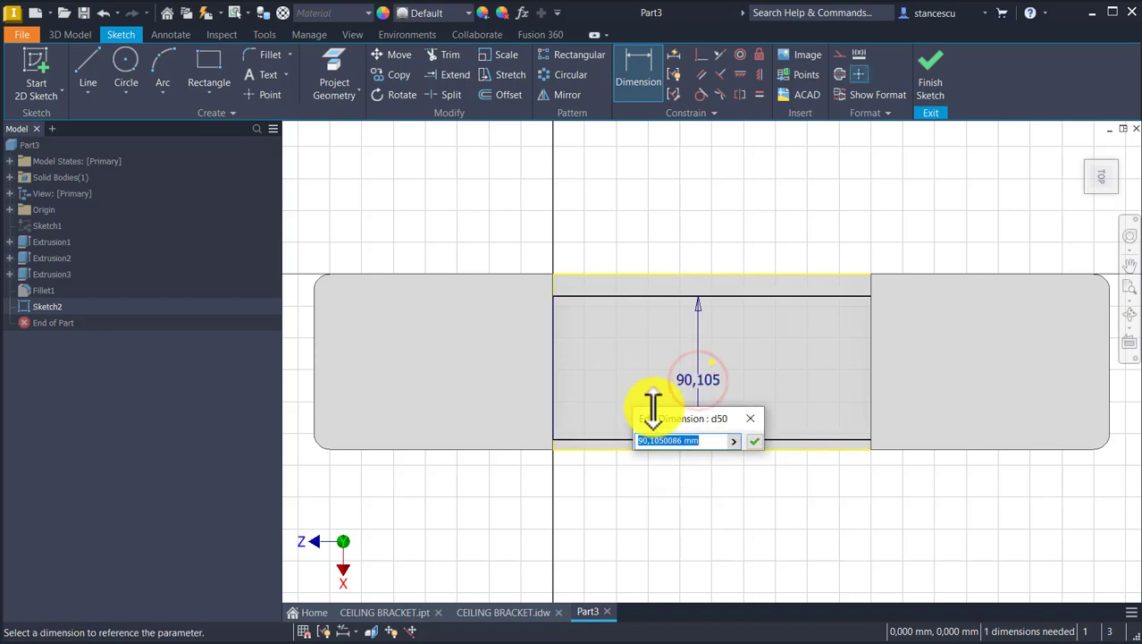
{"action": "key", "text": "Return"}
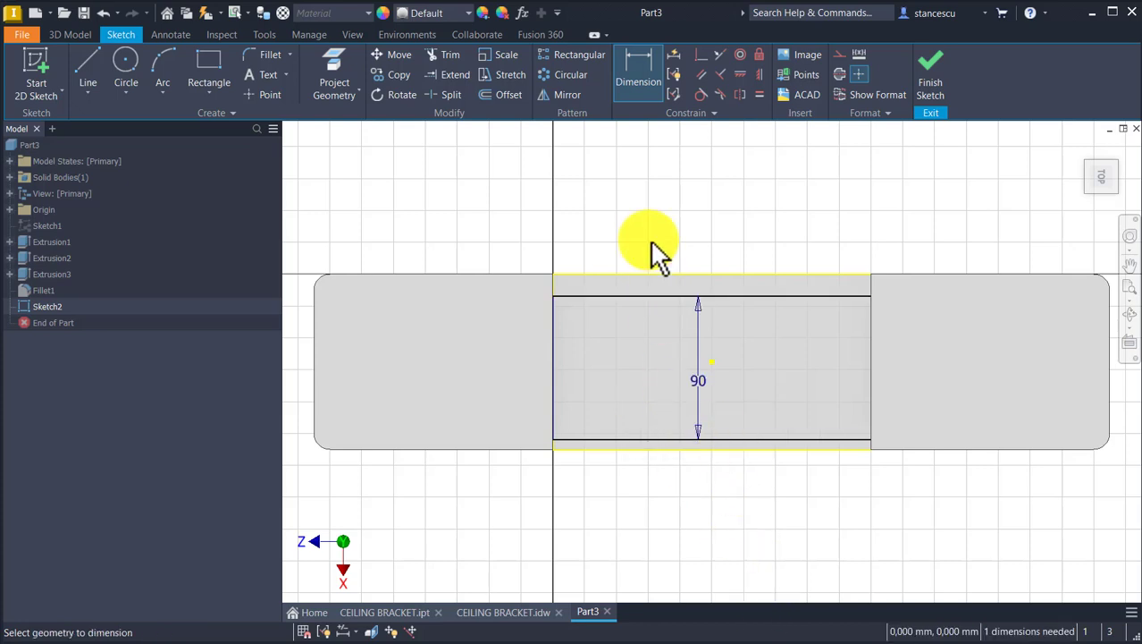
- Centre the rectangle across the flange by aligning its short side's midpoint with the face centre point, and finish the sketch
{"action": "left_click", "coordinate": [763, 72]}
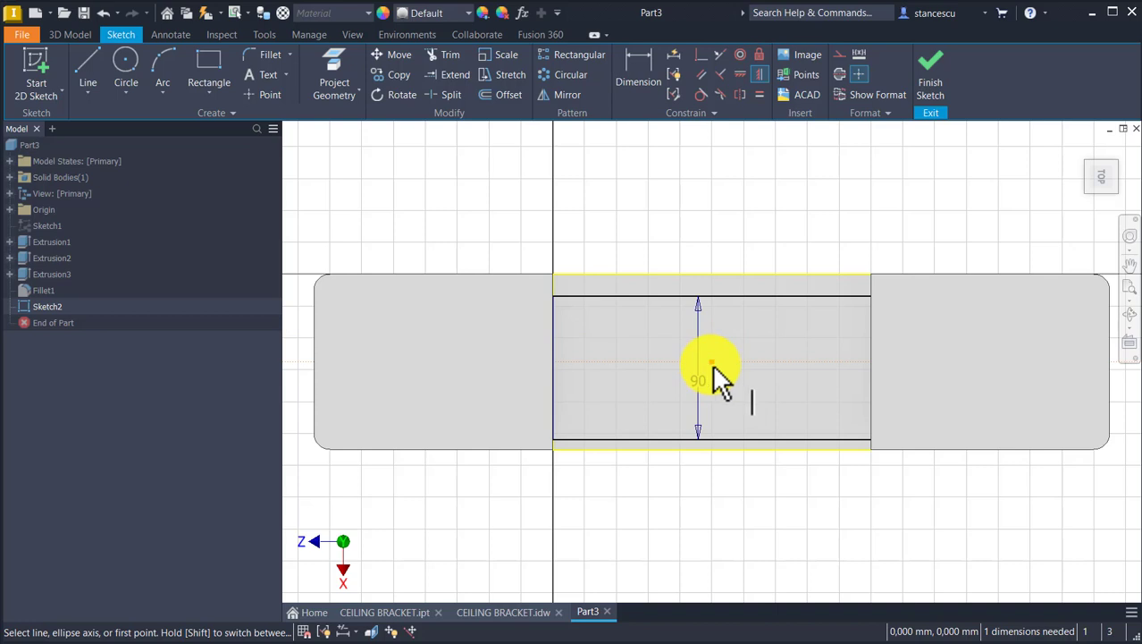
{"action": "left_click", "coordinate": [554, 369]}
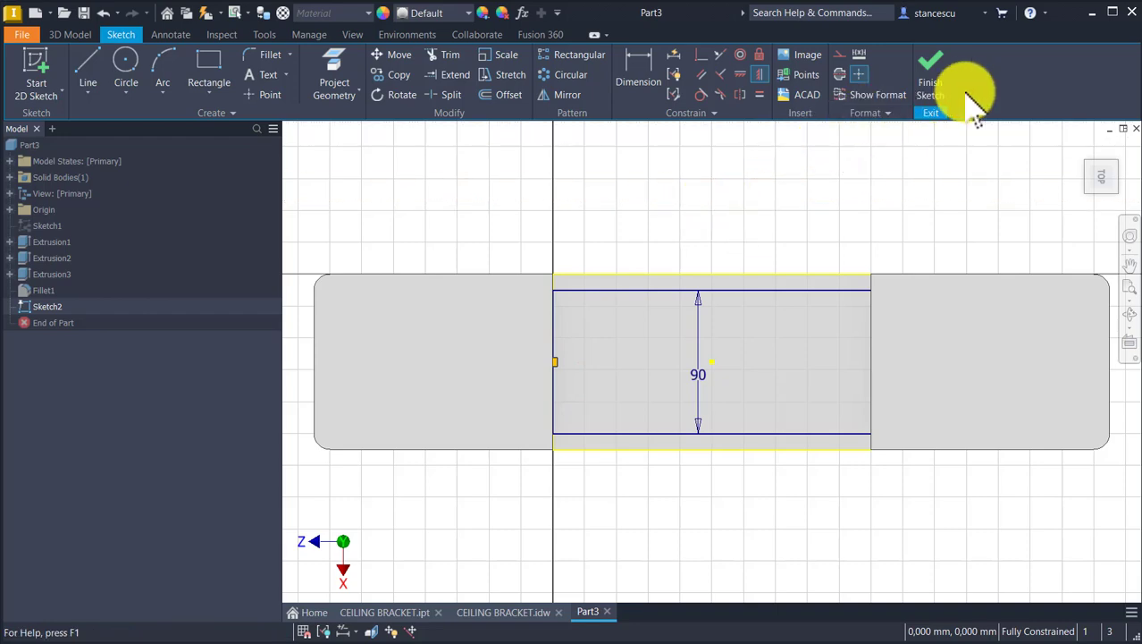
{"action": "left_click", "coordinate": [938, 85]}
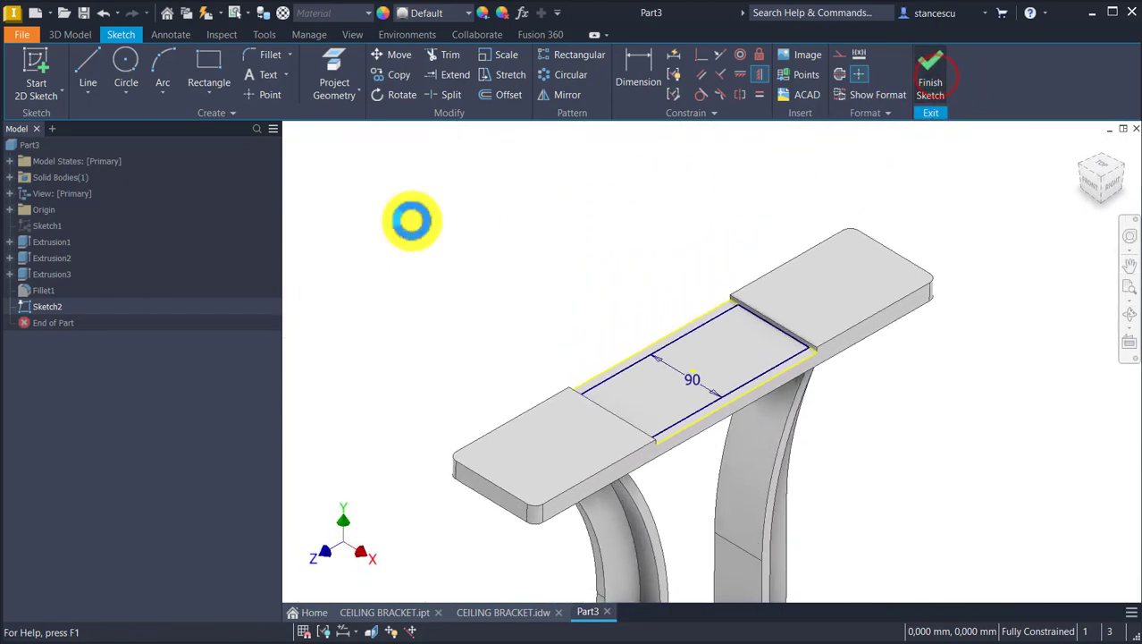
- Cut the two narrow strips outside the rectangle downward through all of the flange with Extrude
{"action": "left_click", "coordinate": [89, 68]}
{"action": "scroll", "coordinate": [676, 420], "scroll_direction": "up", "scroll_amount": 3}
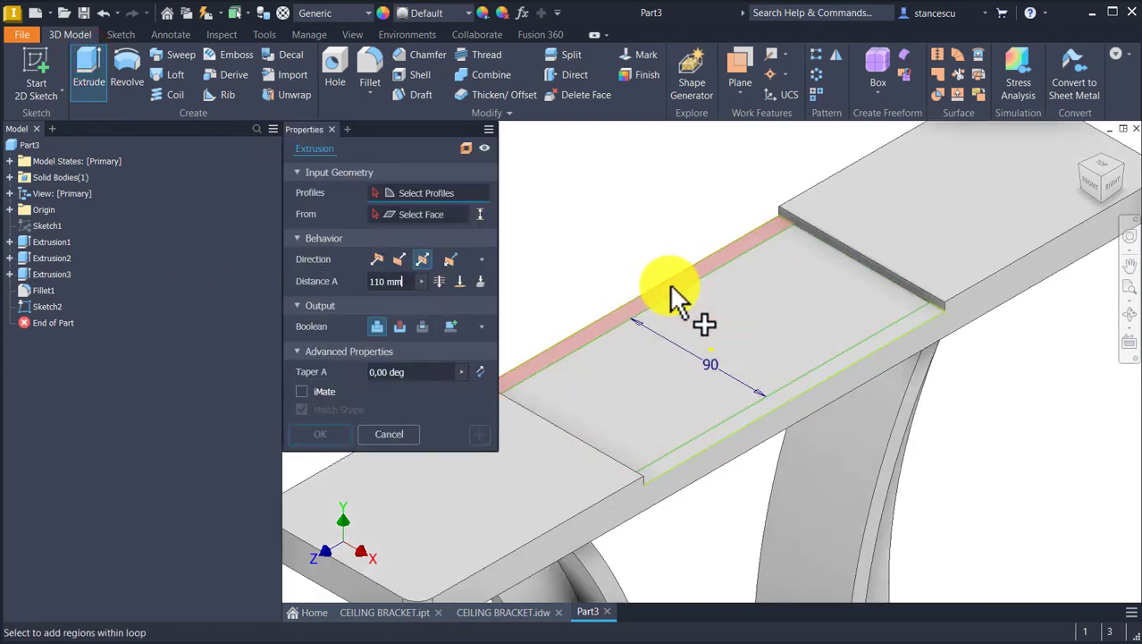
{"action": "left_click", "coordinate": [601, 333]}
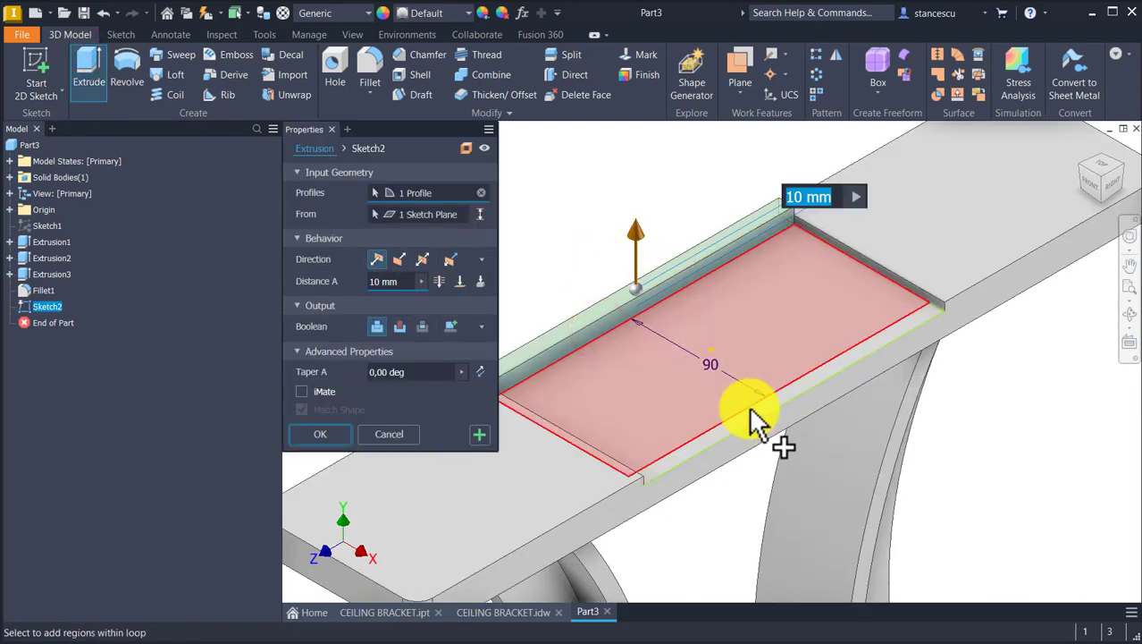
{"action": "left_click", "coordinate": [710, 427]}
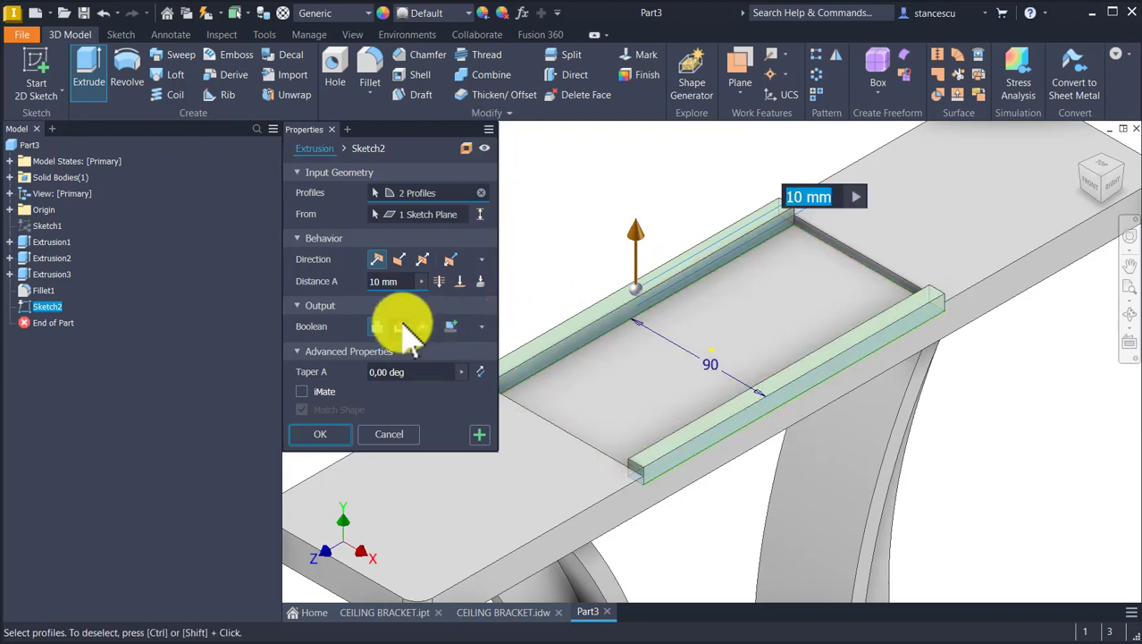
{"action": "left_click", "coordinate": [402, 325]}
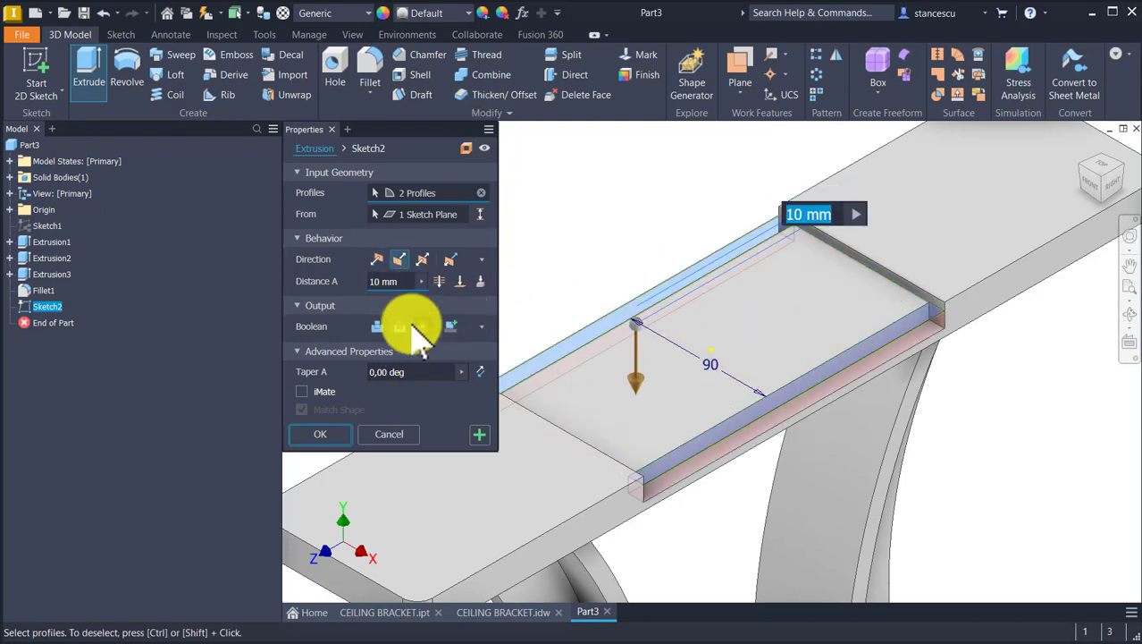
{"action": "left_click", "coordinate": [438, 282]}
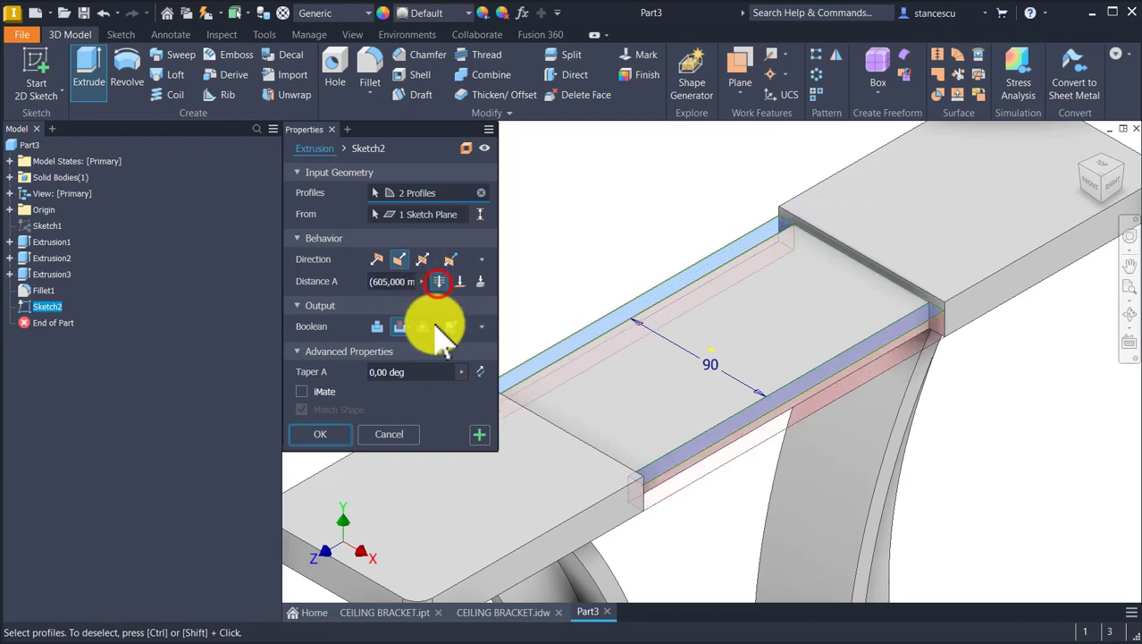
{"action": "left_click", "coordinate": [329, 435]}
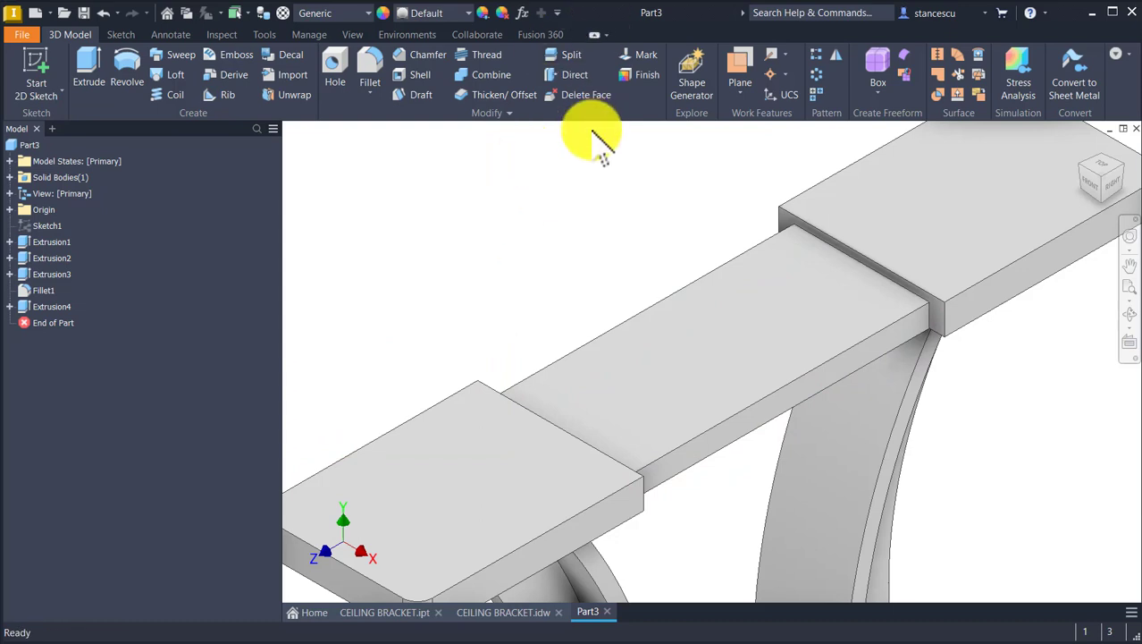
- Fillet the two inner step edges across the flange's recessed top with a 5 mm radius and apply
{"action": "left_click", "coordinate": [849, 255]}
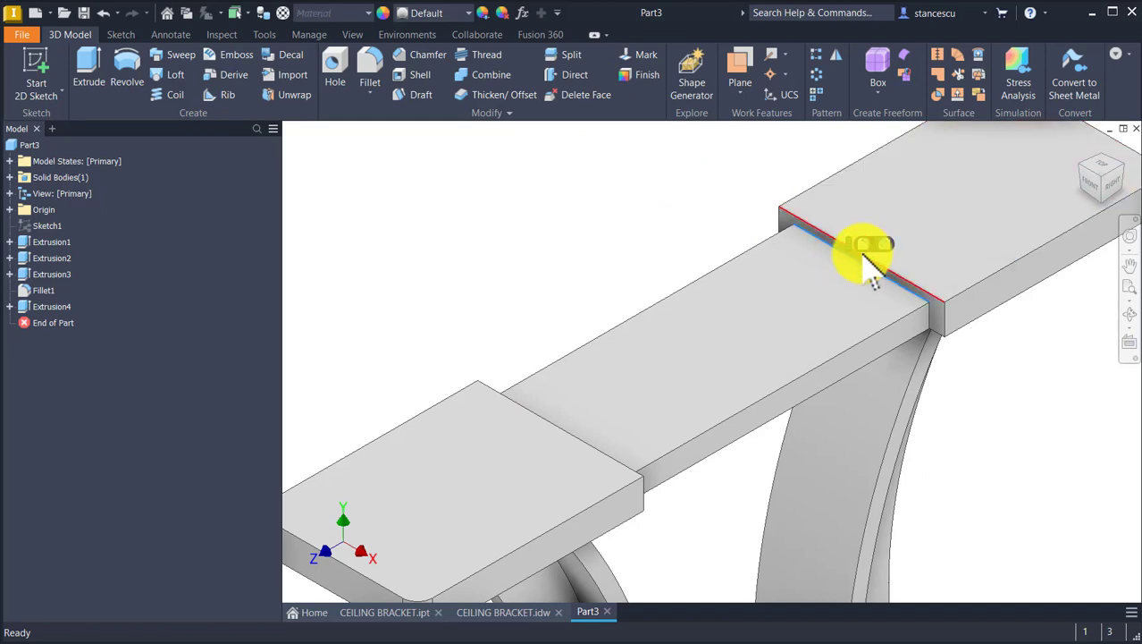
{"action": "left_click", "coordinate": [860, 243]}
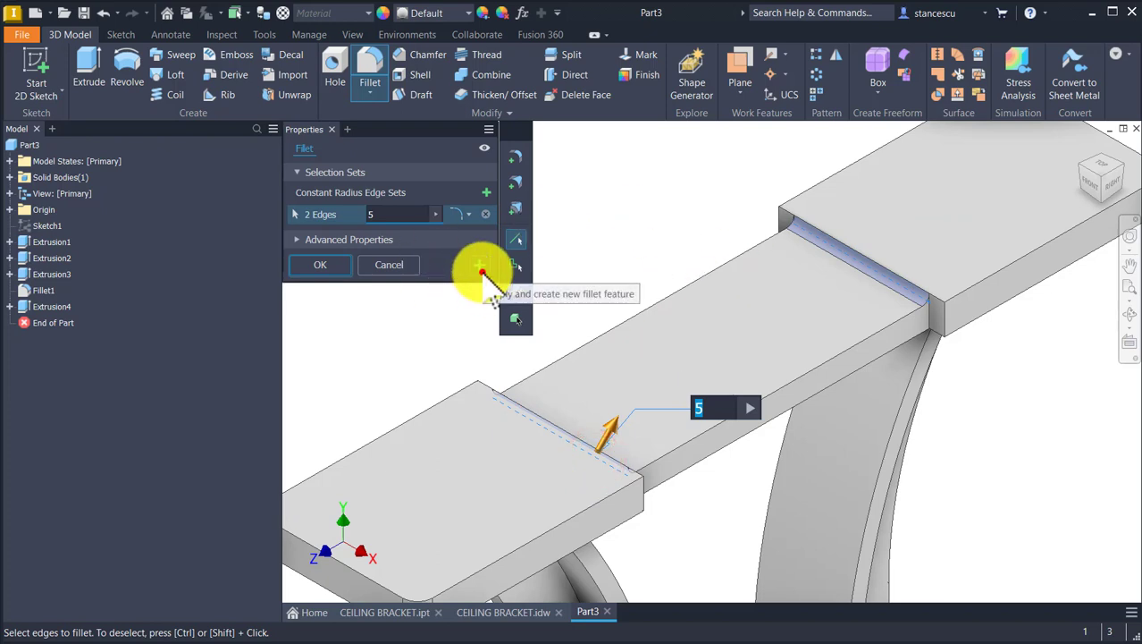
{"action": "left_click", "coordinate": [481, 268]}
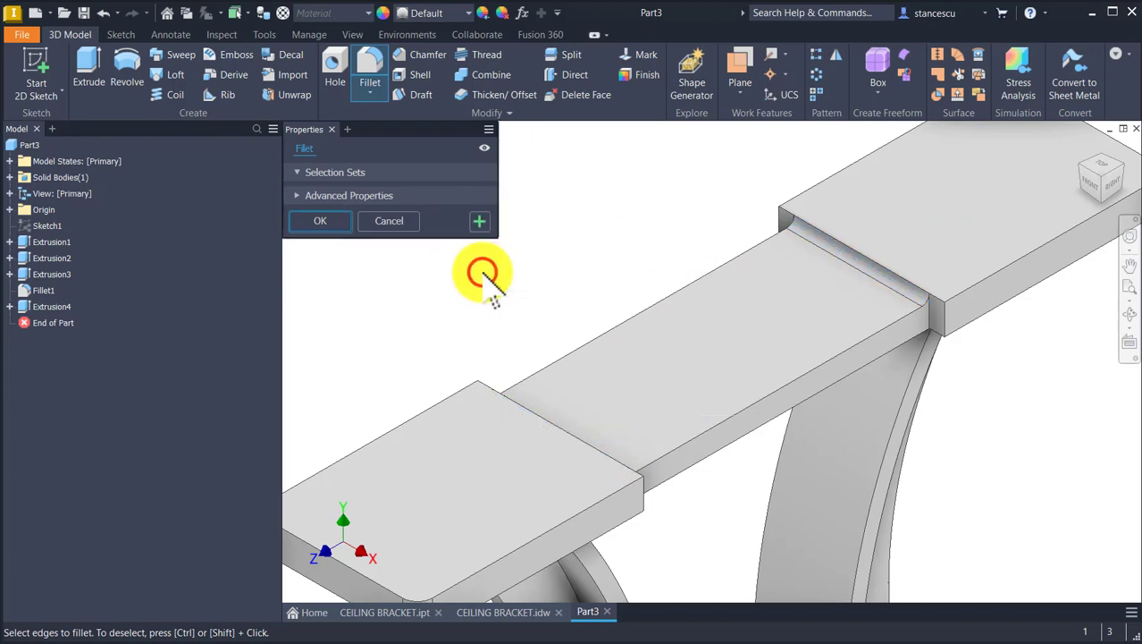
- Fillet the four vertical inside corner edges of the flange's side cutouts with a 10 mm radius
{"action": "left_click", "coordinate": [930, 314]}
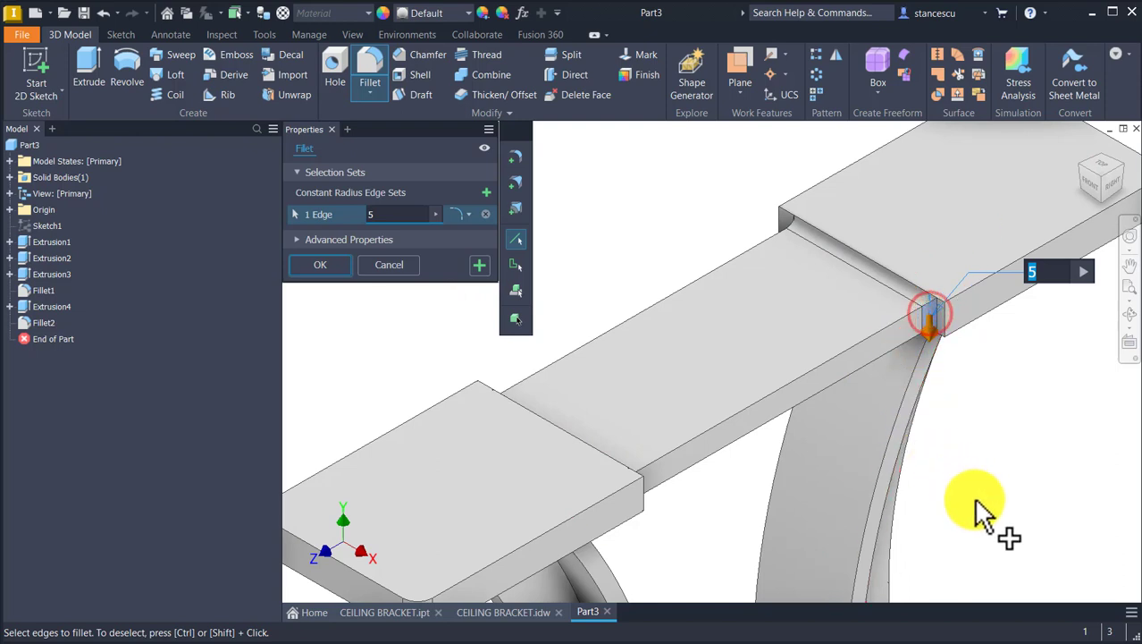
{"action": "type", "text": "10"}
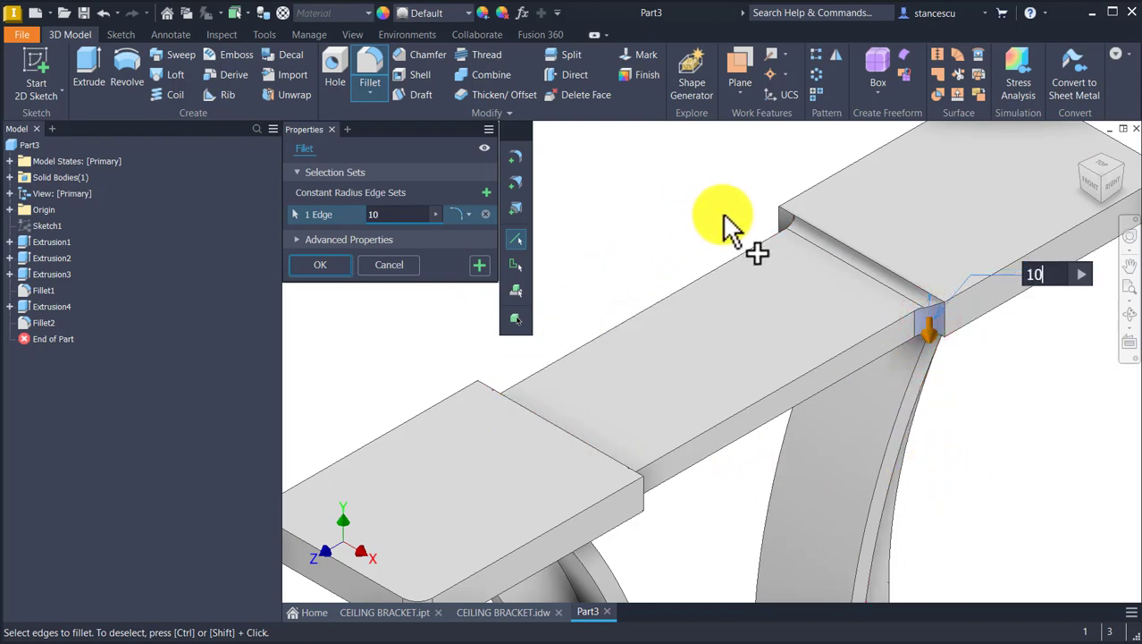
{"action": "middle_click_drag", "start_coordinate": [771, 456], "coordinate": [655, 468], "text": "shift"}
{"action": "left_click", "coordinate": [652, 467]}
{"action": "middle_click_drag", "start_coordinate": [790, 375], "coordinate": [568, 466], "text": "shift"}
{"action": "left_click", "coordinate": [814, 447]}
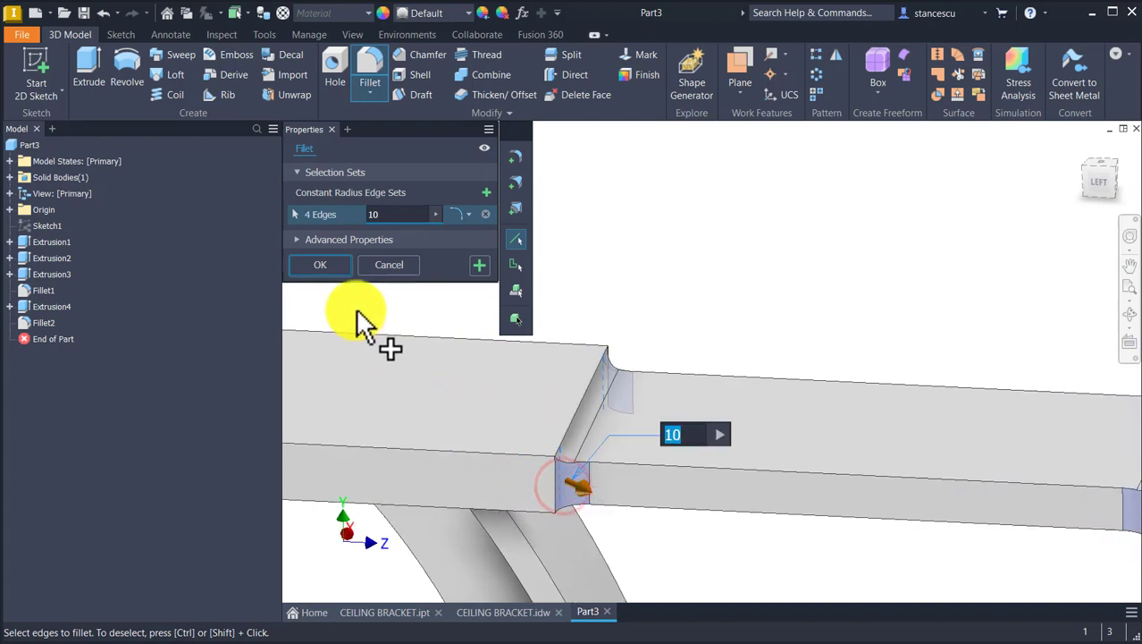
{"action": "left_click", "coordinate": [314, 263]}
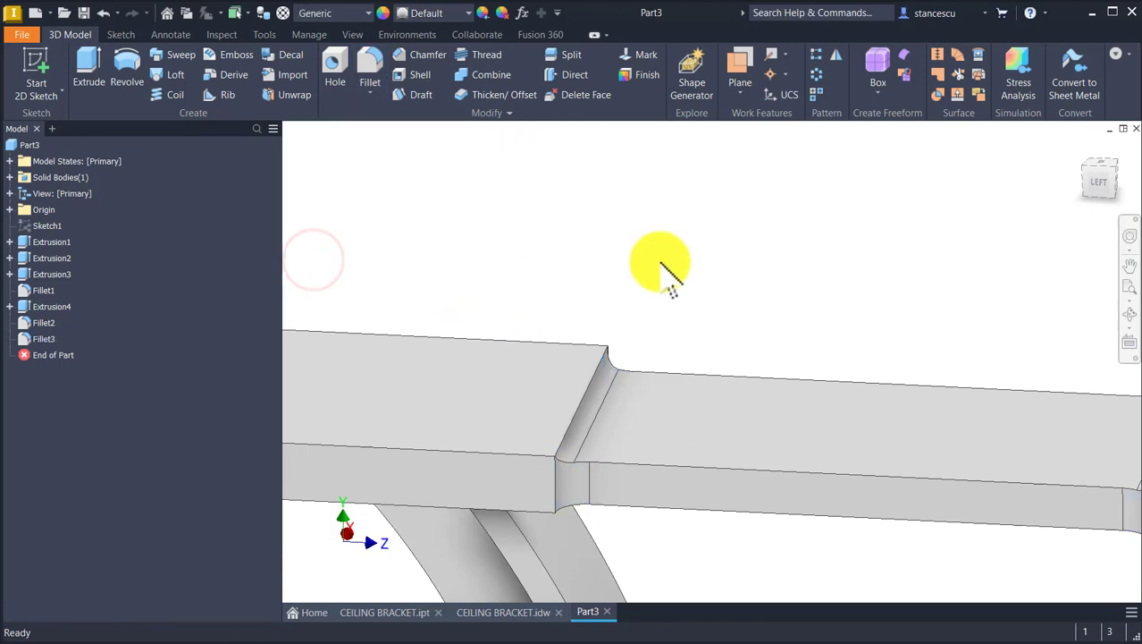
- Examine the front view in CEILING BRACKET.idw for the radii where the arms meet the flange, and return to Part3
{"action": "key", "text": "F6"}
{"action": "left_click", "coordinate": [839, 327]}
{"action": "mouse_move", "coordinate": [768, 370]}
{"action": "middle_mouse_down", "text": "shift"}
{"action": "mouse_move", "coordinate": [520, 615]}
{"action": "mouse_move", "coordinate": [454, 634]}
{"action": "mouse_move", "coordinate": [646, 373]}
{"action": "mouse_move", "coordinate": [619, 503]}
{"action": "mouse_move", "coordinate": [517, 623]}
{"action": "middle_mouse_up", "text": "shift"}
{"action": "left_click", "coordinate": [505, 613]}
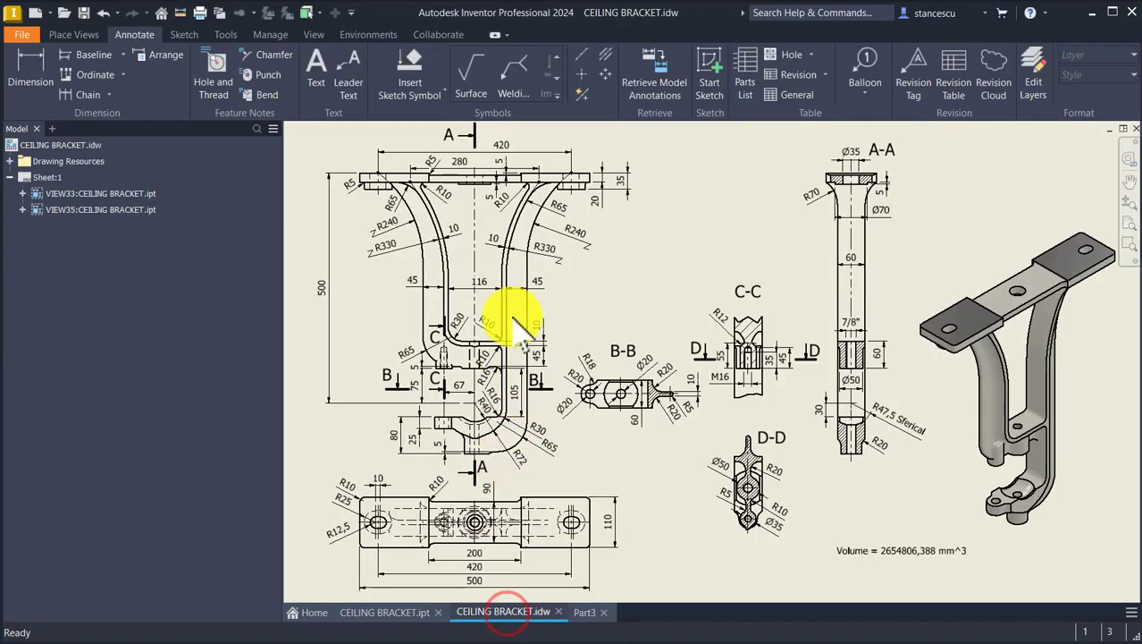
{"action": "scroll", "coordinate": [510, 174], "scroll_direction": "up", "scroll_amount": 6}
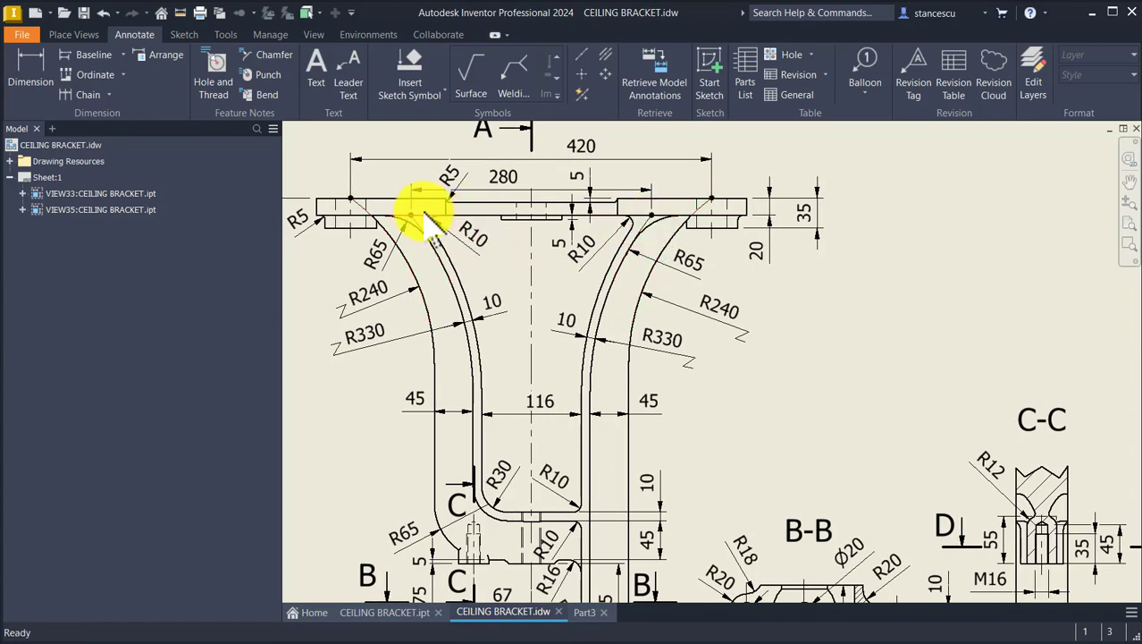
{"action": "scroll", "coordinate": [841, 574], "scroll_direction": "down", "scroll_amount": 5}
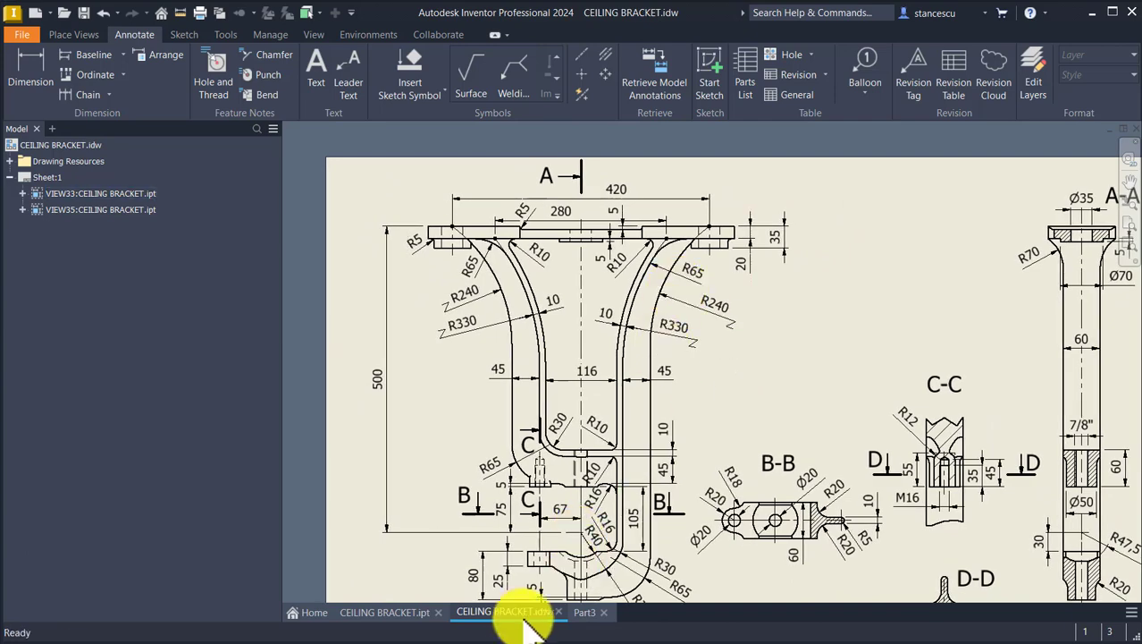
{"action": "left_click", "coordinate": [581, 614]}
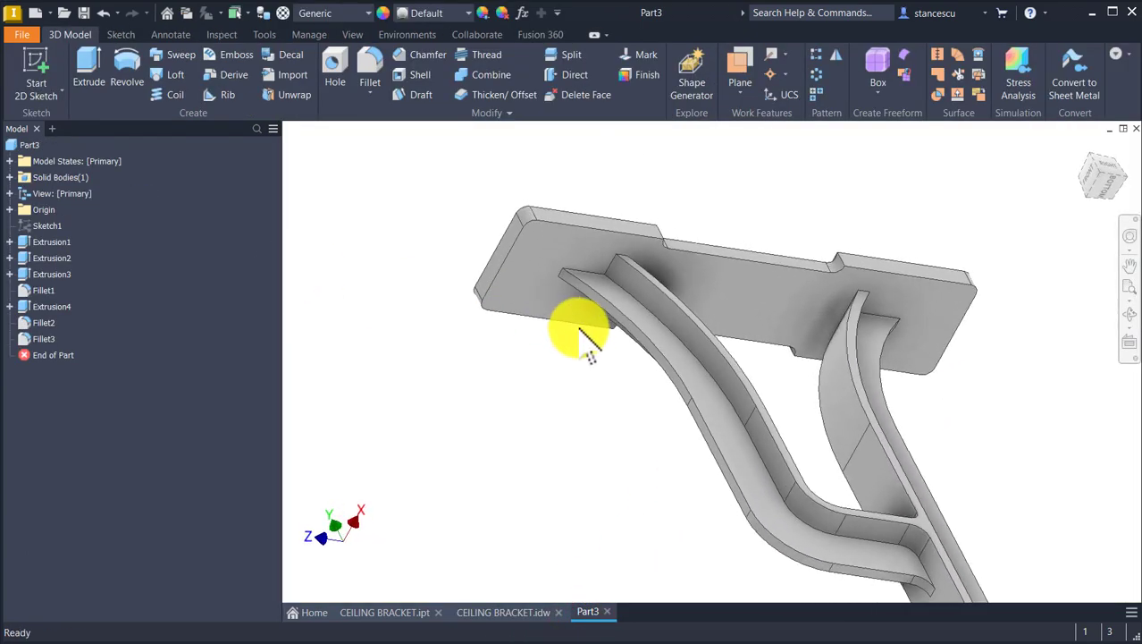
- Fillet the four short edges where the arms' wide strips meet the flange's underside with a 65 mm radius
{"action": "left_click", "coordinate": [603, 287]}
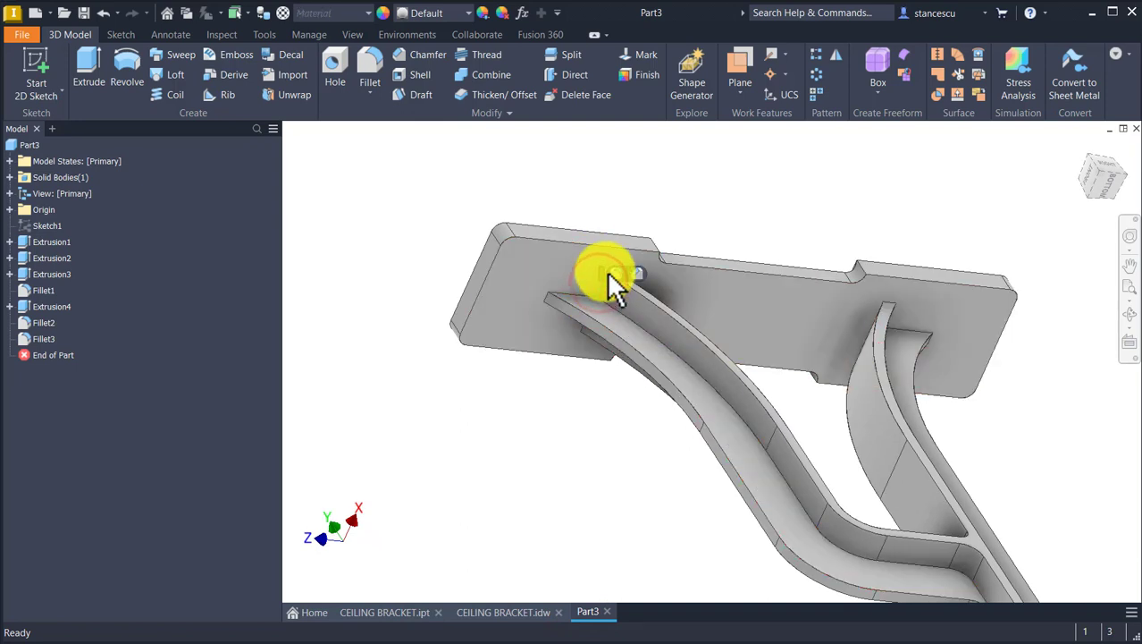
{"action": "left_click", "coordinate": [615, 275]}
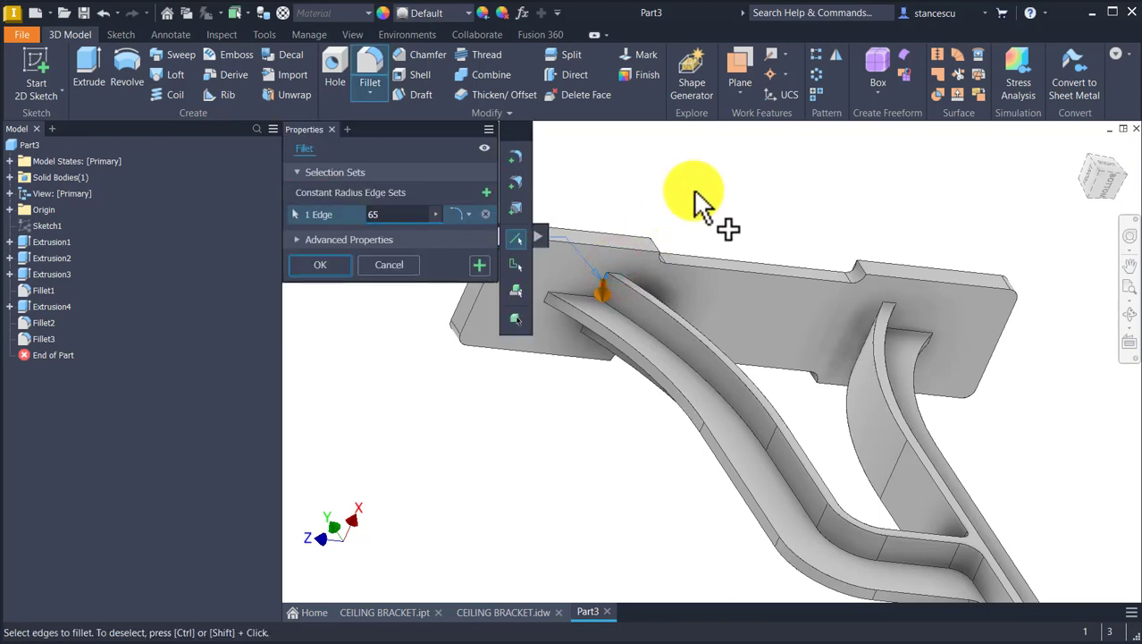
{"action": "middle_click_drag", "start_coordinate": [700, 201], "coordinate": [565, 387], "text": "shift"}
{"action": "left_click", "coordinate": [566, 376]}
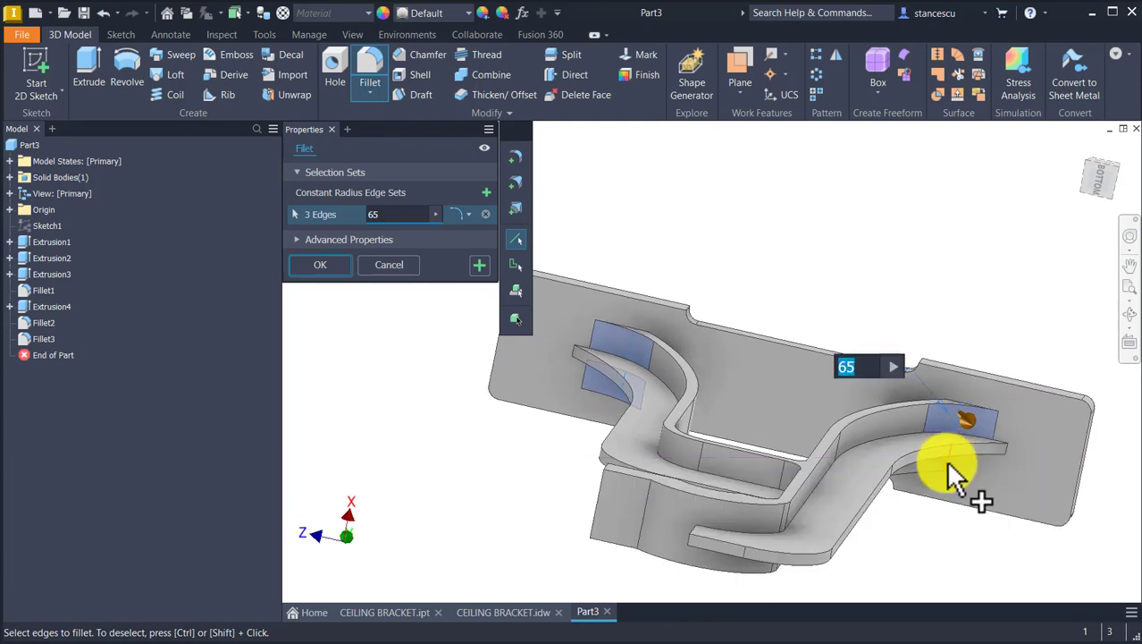
{"action": "left_click", "coordinate": [946, 461]}
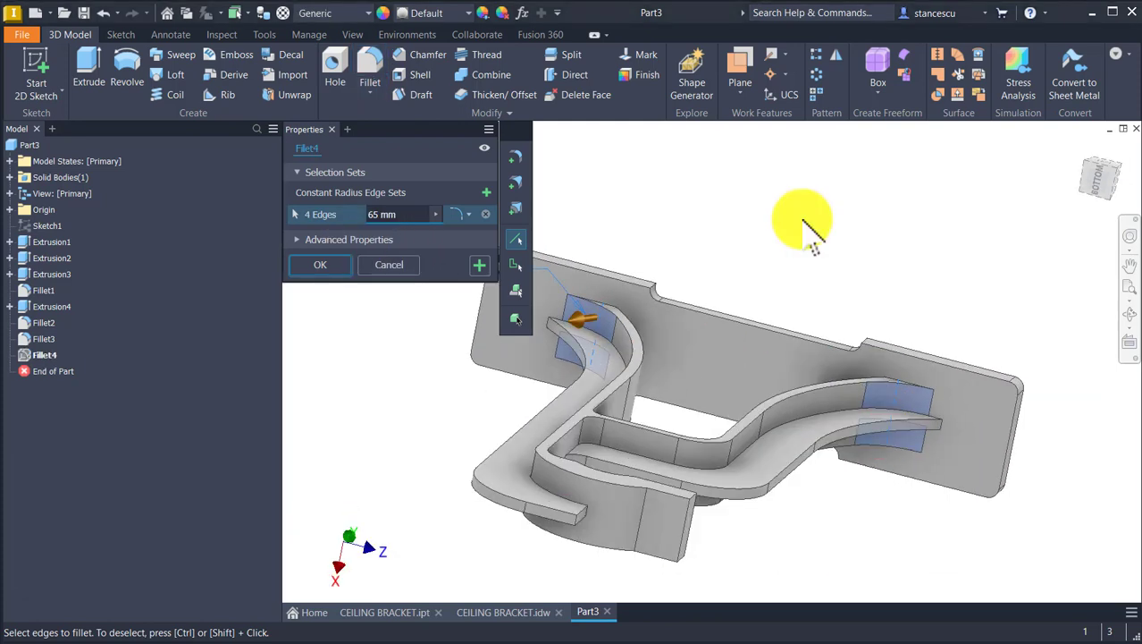
{"action": "left_click", "coordinate": [804, 224]}
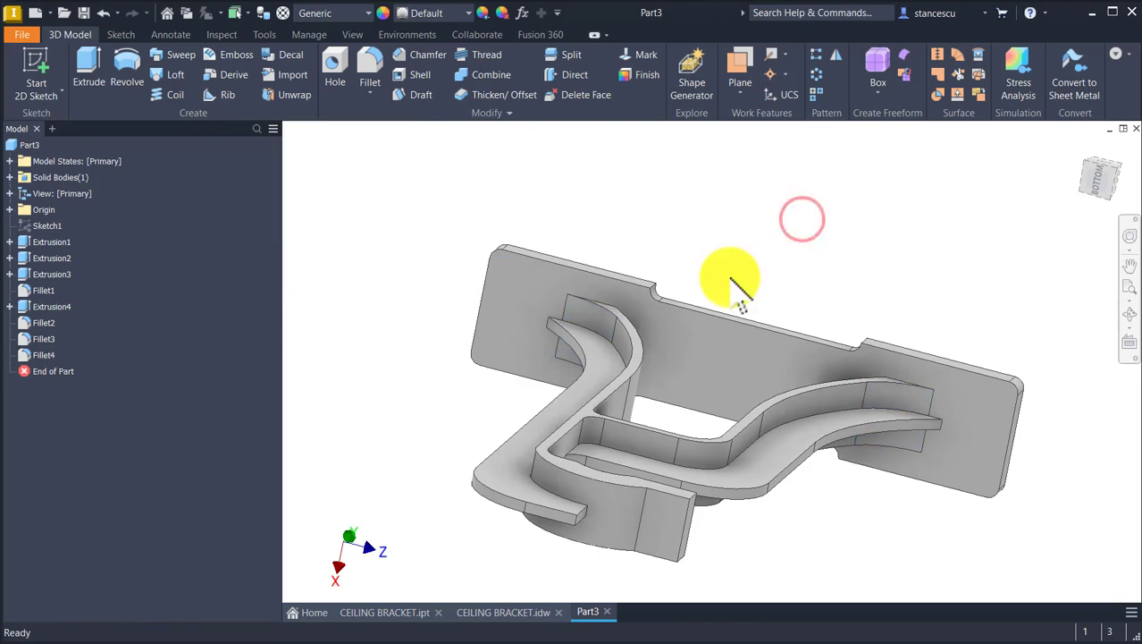
- Fillet the inner edge chains where the central web meets the arms' wide strips with a 20 mm radius and apply
{"action": "key", "text": "F6"}
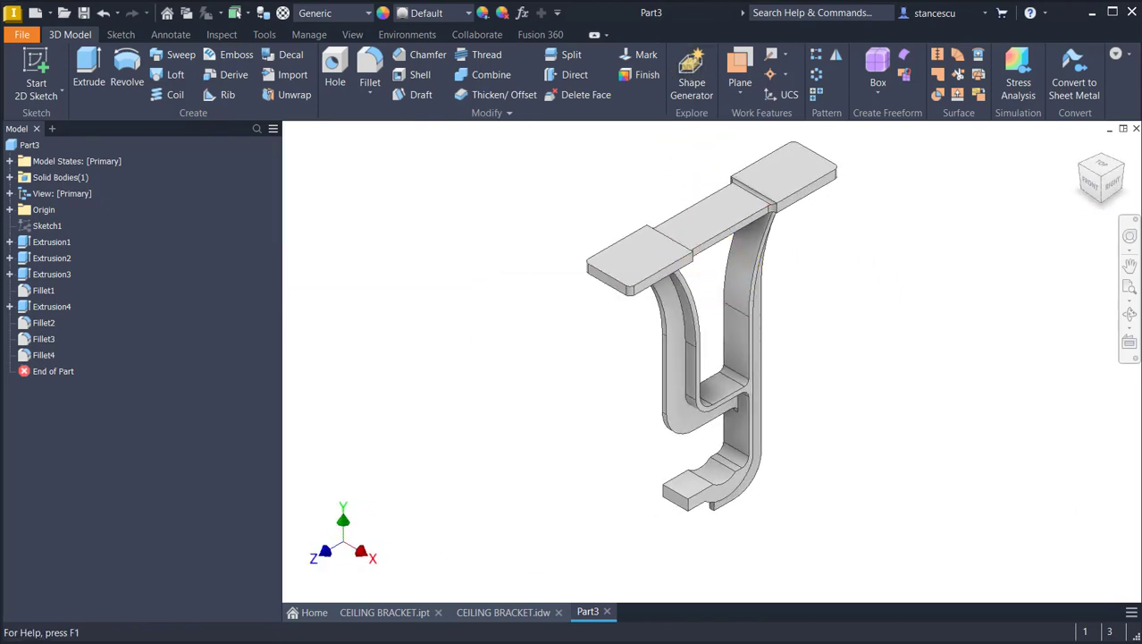
{"action": "left_click", "coordinate": [686, 354]}
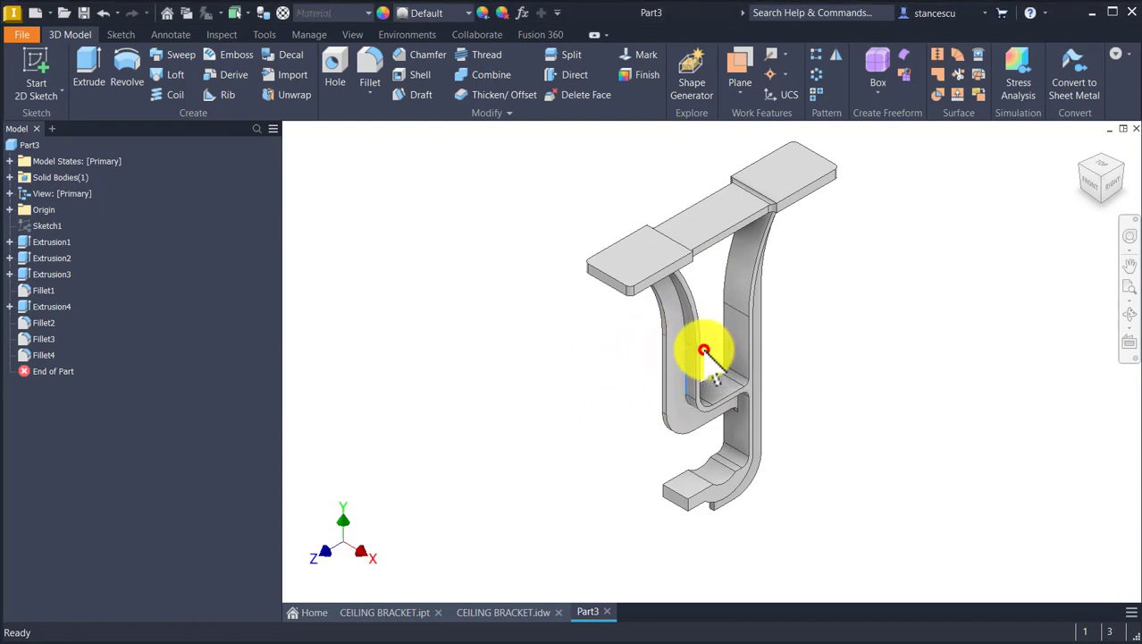
{"action": "left_click", "coordinate": [705, 349]}
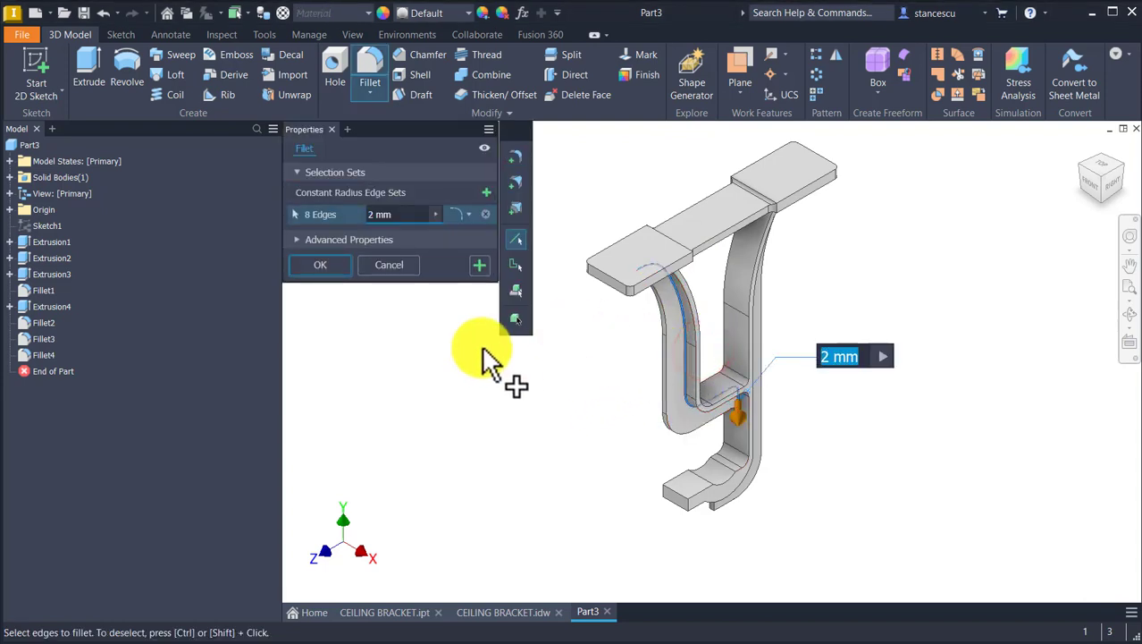
{"action": "type", "text": "20"}
{"action": "middle_click_drag", "start_coordinate": [577, 467], "coordinate": [811, 460], "text": "shift"}
{"action": "scroll", "coordinate": [792, 460], "scroll_direction": "down", "scroll_amount": 5}
{"action": "middle_click_drag", "start_coordinate": [682, 496], "coordinate": [831, 393], "text": "shift"}
{"action": "left_click", "coordinate": [786, 434]}
{"action": "left_click", "coordinate": [750, 289]}
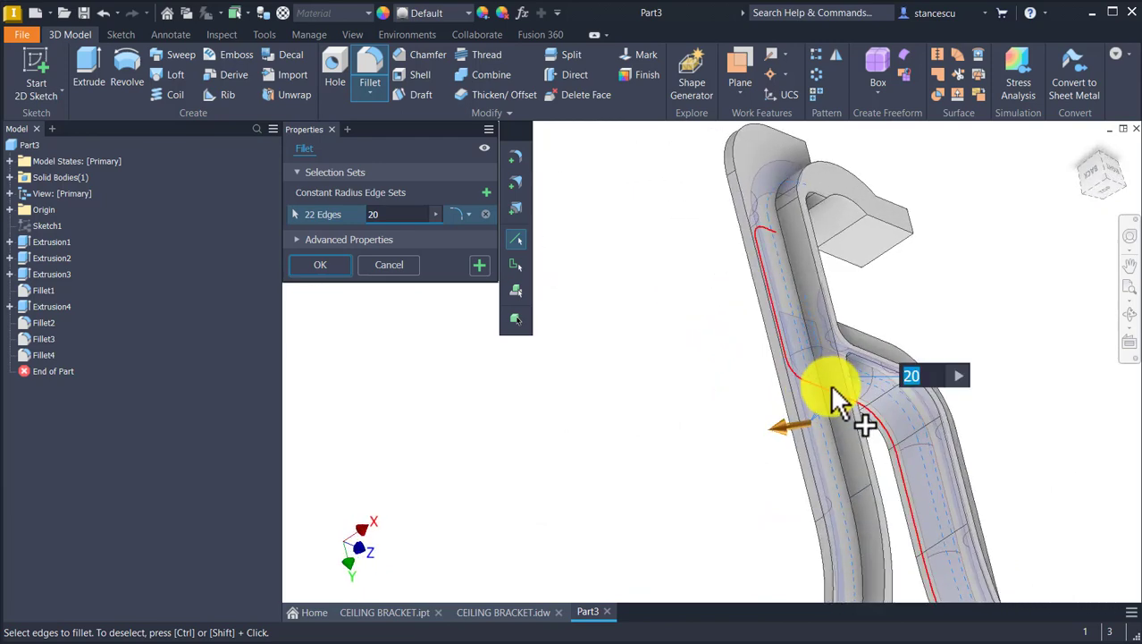
{"action": "left_click", "coordinate": [828, 387]}
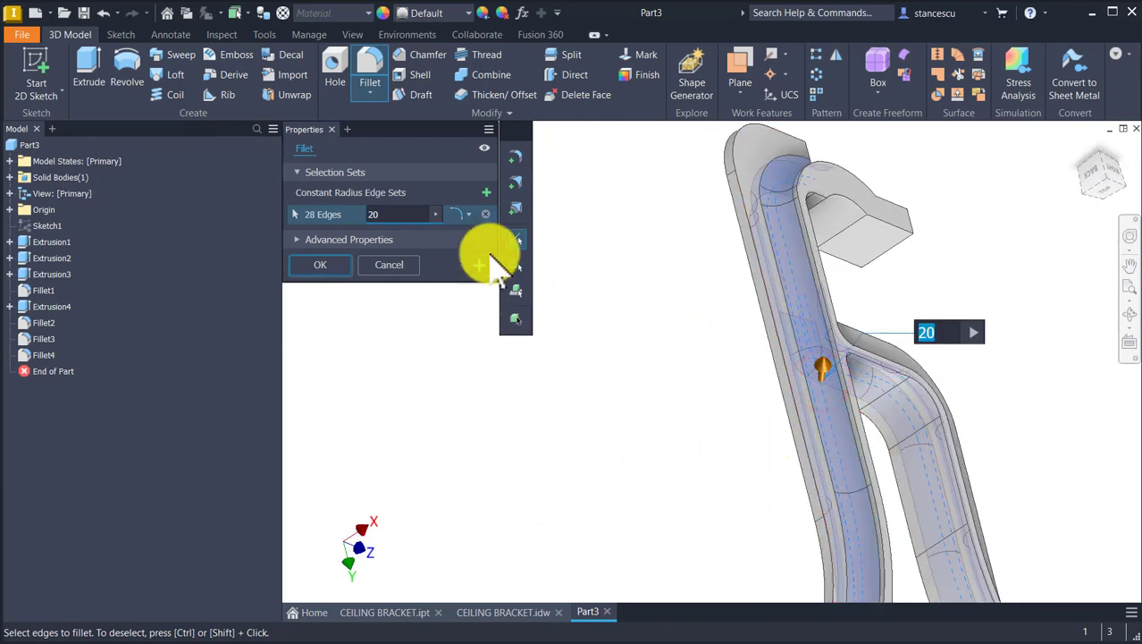
{"action": "left_click", "coordinate": [482, 268]}
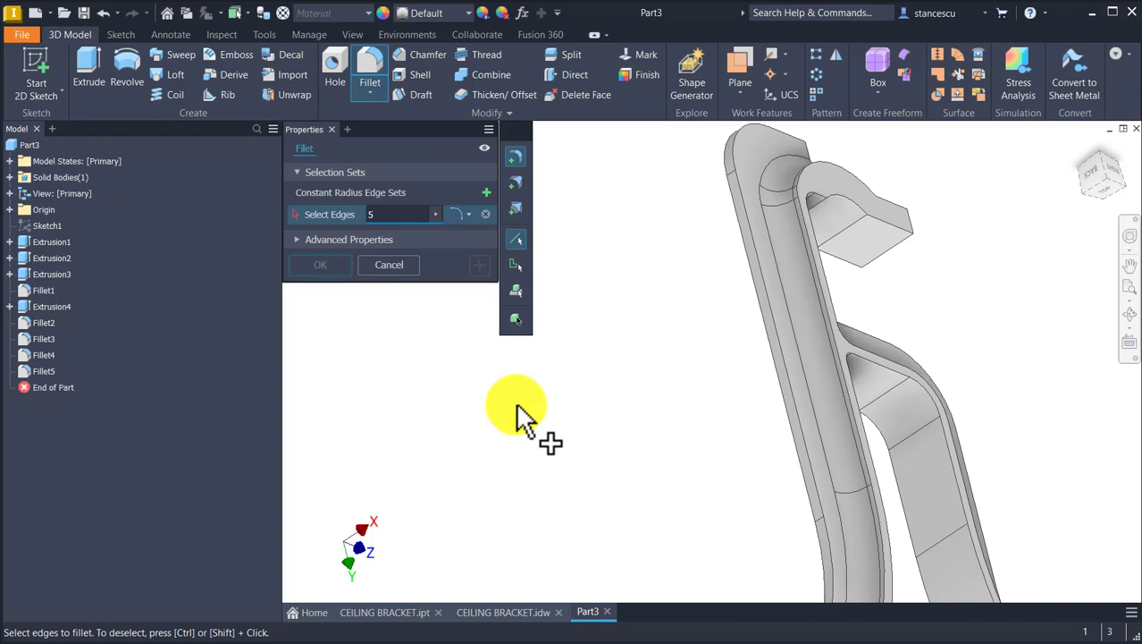
- Fillet the outer edge chains of the arms' central web with a 5 mm radius, accepting only the successful blends
{"action": "left_click", "coordinate": [789, 364]}
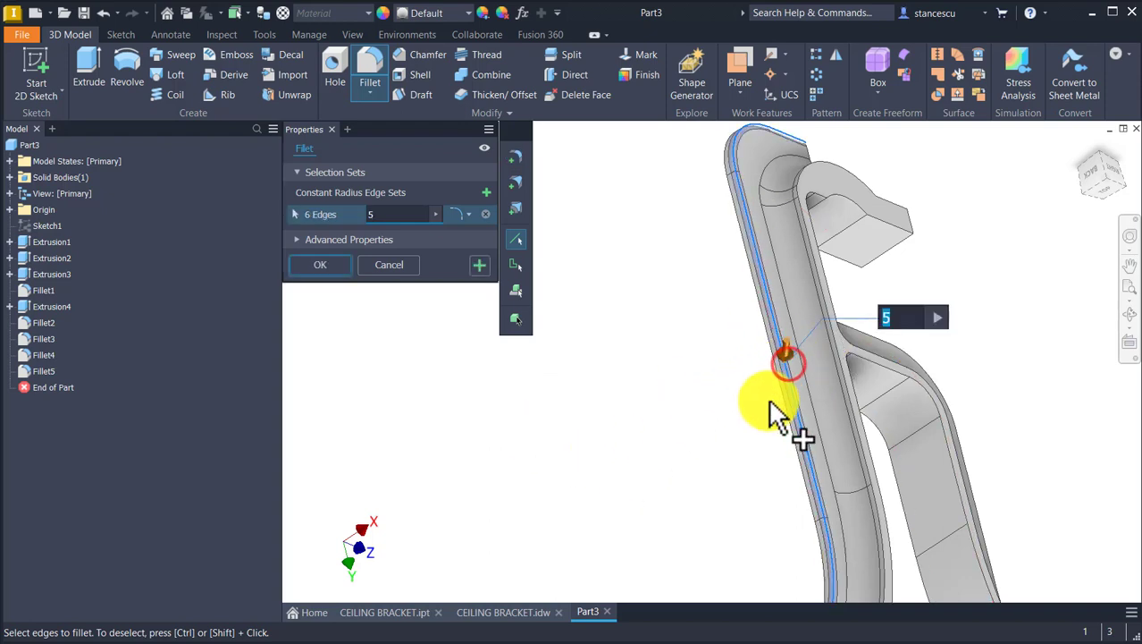
{"action": "left_click", "coordinate": [796, 479]}
{"action": "middle_click_drag", "start_coordinate": [796, 478], "coordinate": [994, 433], "text": "shift"}
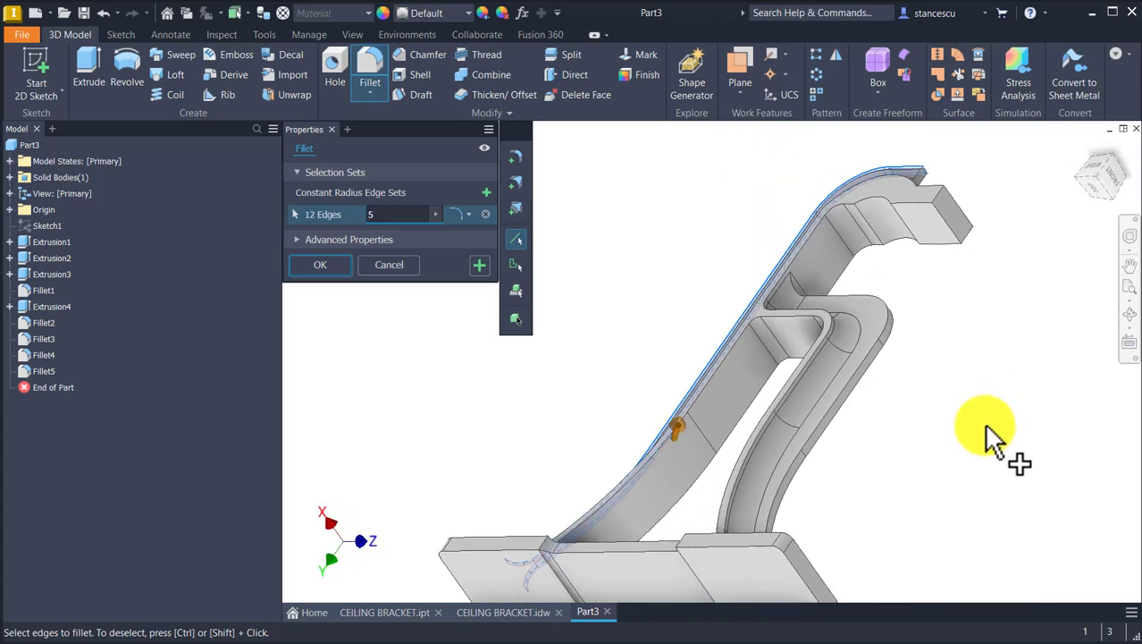
{"action": "left_click", "coordinate": [851, 390]}
{"action": "middle_click_drag", "start_coordinate": [851, 391], "coordinate": [704, 341], "text": "shift"}
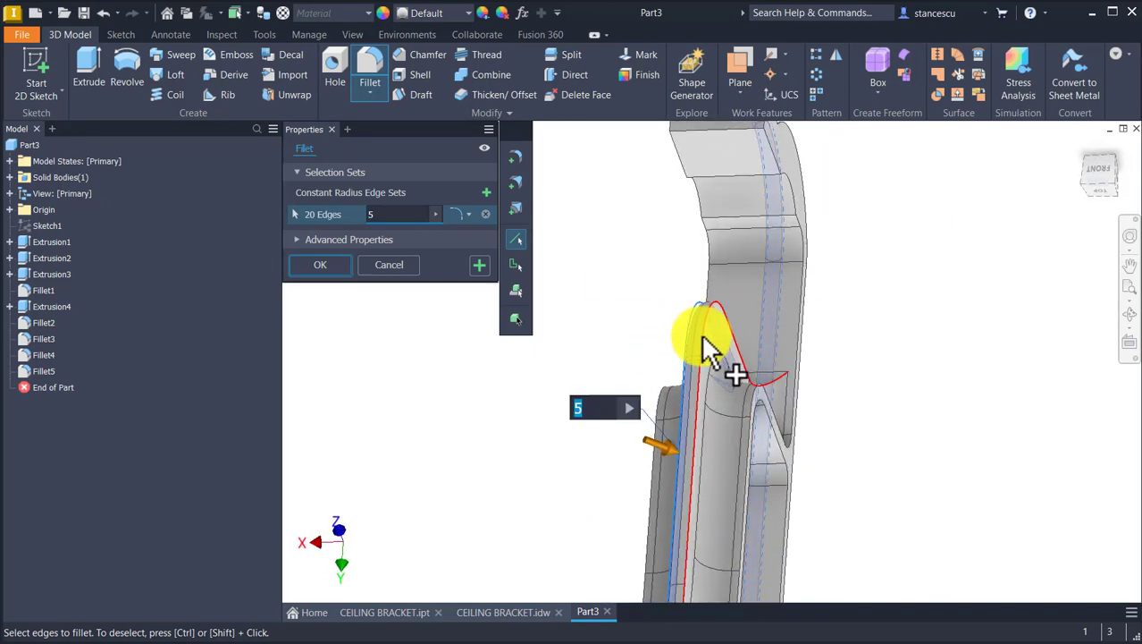
{"action": "left_click", "coordinate": [702, 336]}
{"action": "middle_click_drag", "start_coordinate": [482, 403], "coordinate": [383, 428], "text": "shift"}
{"action": "key", "text": "F6"}
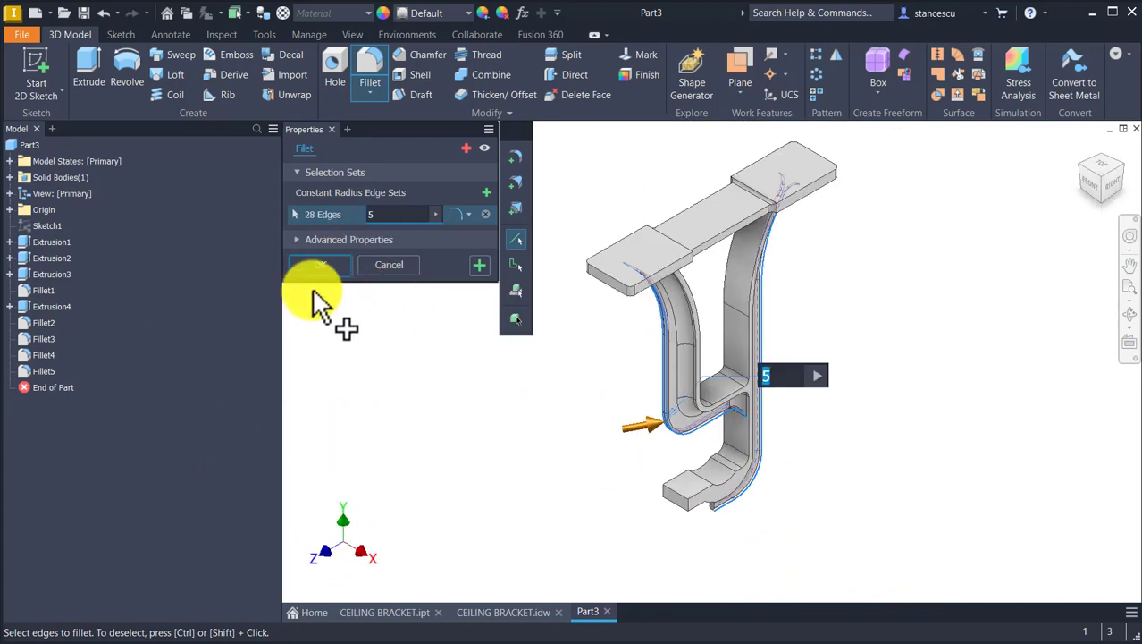
{"action": "left_click", "coordinate": [326, 265]}
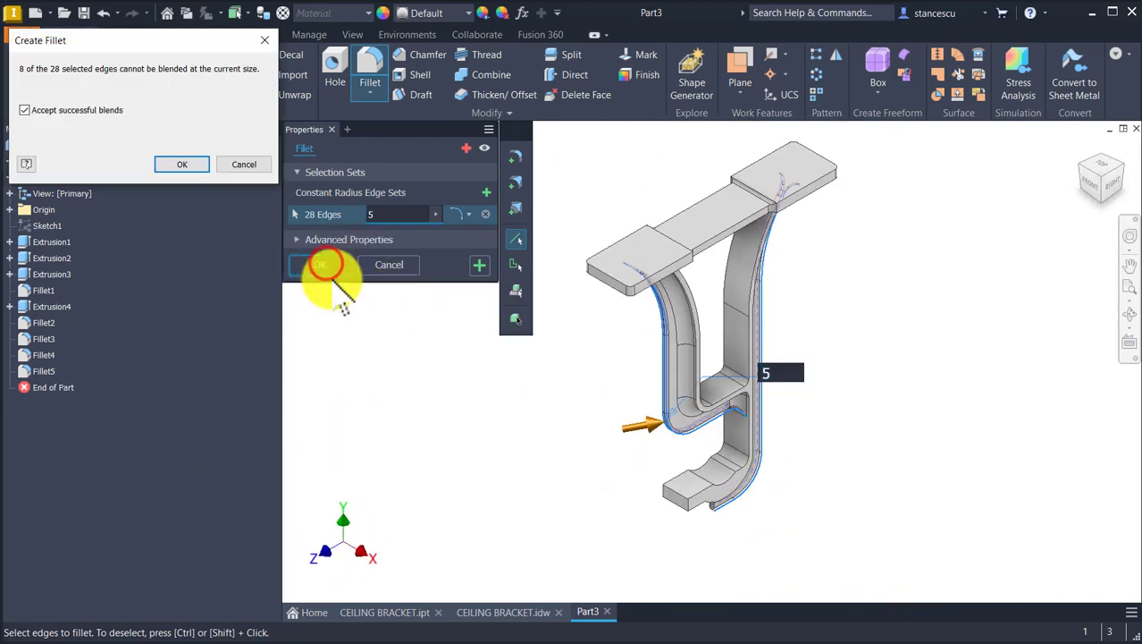
{"action": "left_click", "coordinate": [189, 166]}
- Fillet the web's remaining sharp outer edge chain with a 4,9 mm radius
{"action": "middle_click_drag", "start_coordinate": [612, 398], "coordinate": [838, 378], "text": "shift"}
{"action": "scroll", "coordinate": [890, 540], "scroll_direction": "up", "scroll_amount": 5}
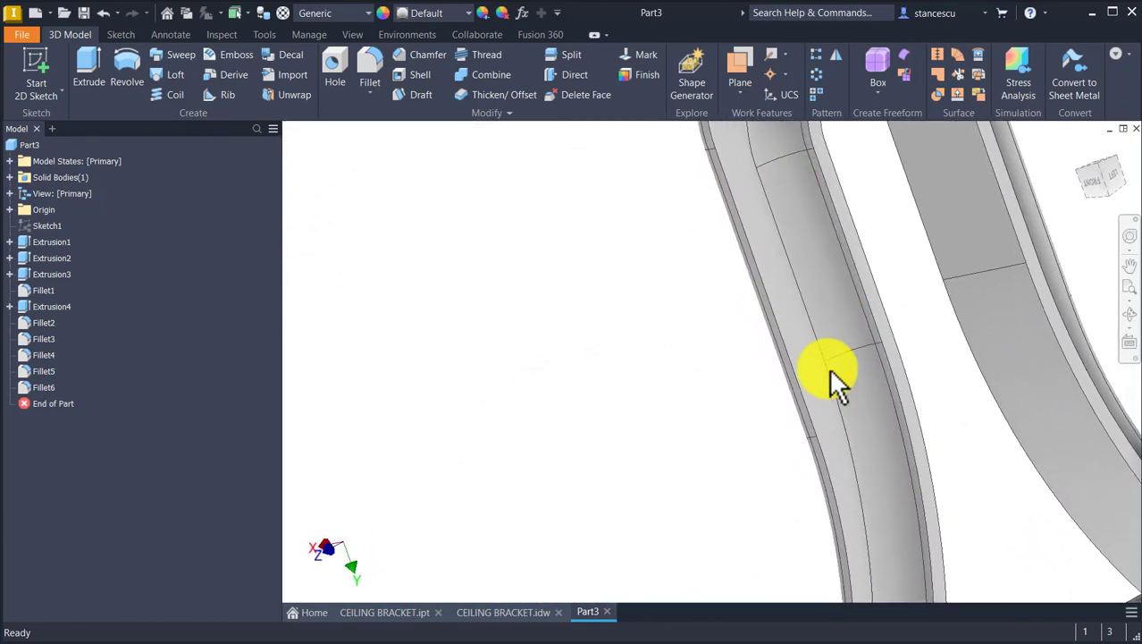
{"action": "left_click", "coordinate": [808, 426]}
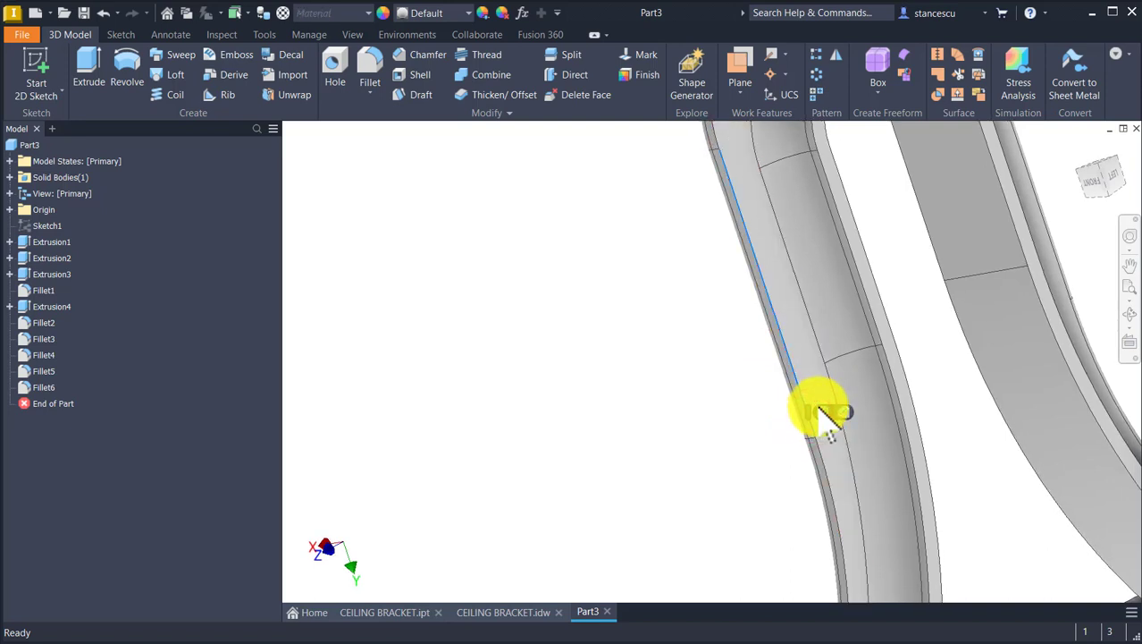
{"action": "left_click", "coordinate": [819, 407]}
{"action": "middle_click_drag", "start_coordinate": [699, 442], "coordinate": [647, 399], "text": "shift"}
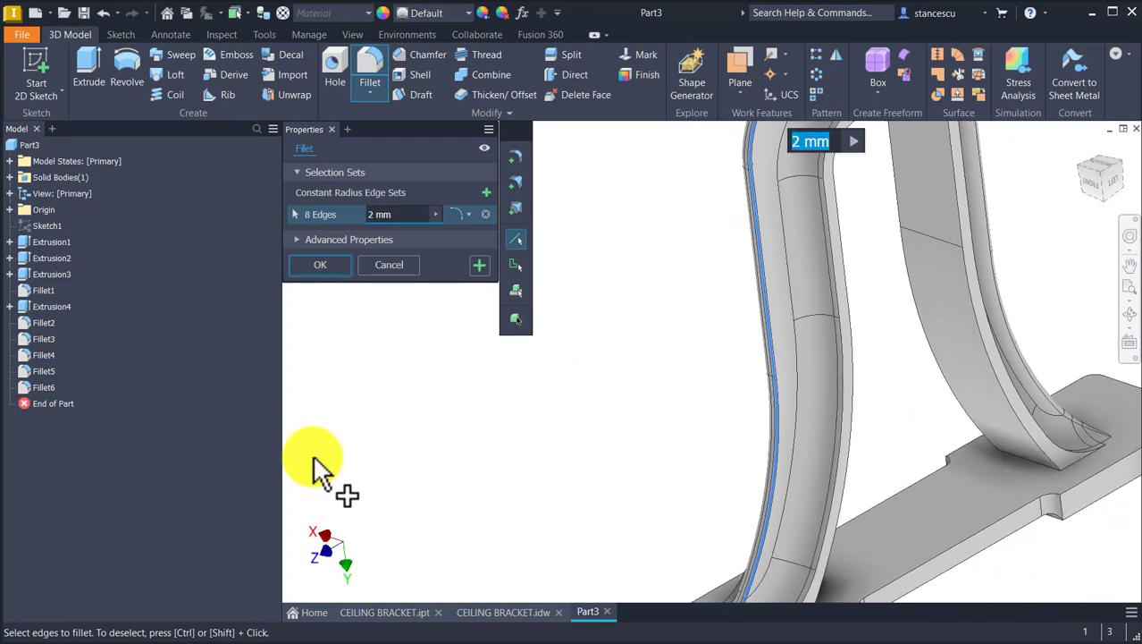
{"action": "middle_click_drag", "start_coordinate": [314, 459], "coordinate": [769, 436], "text": "shift"}
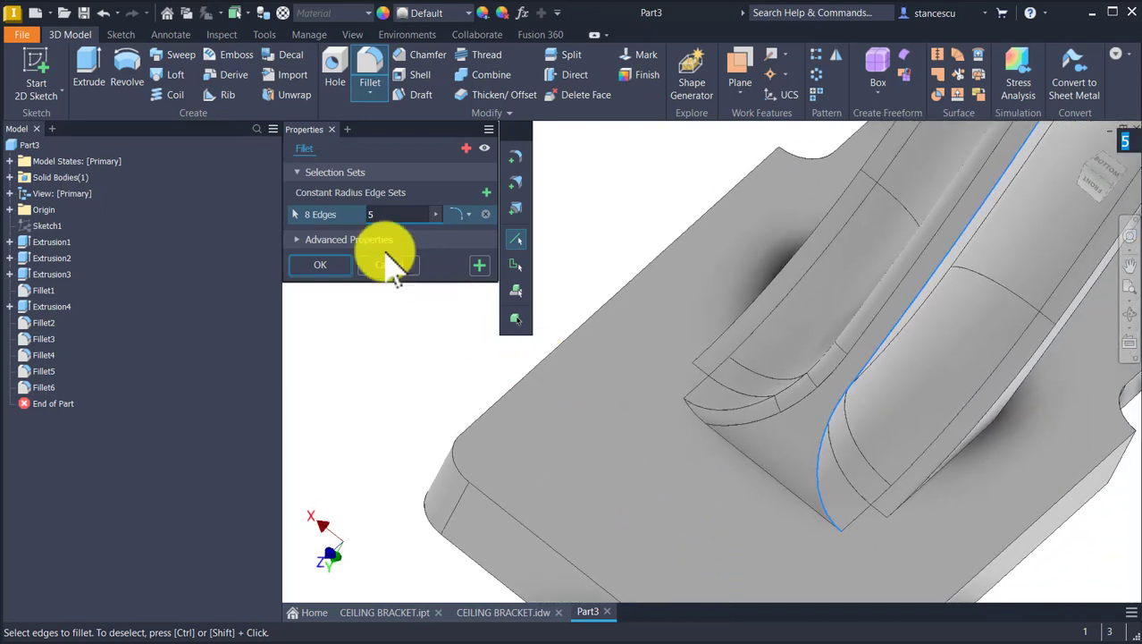
{"action": "left_click", "coordinate": [373, 215]}
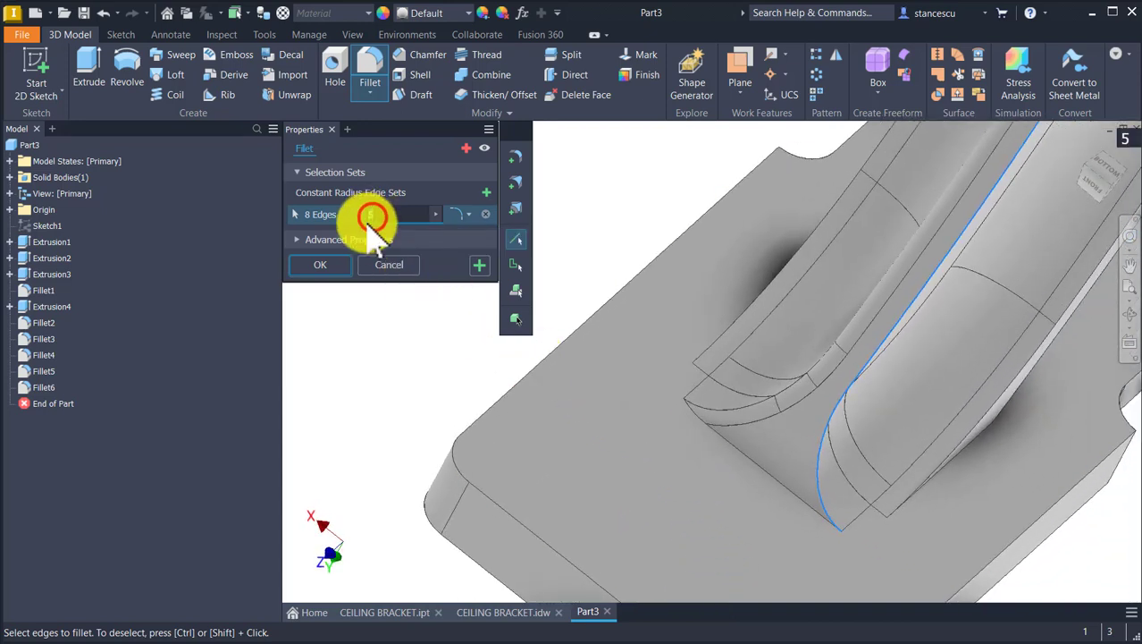
{"action": "type", "text": "4,5"}
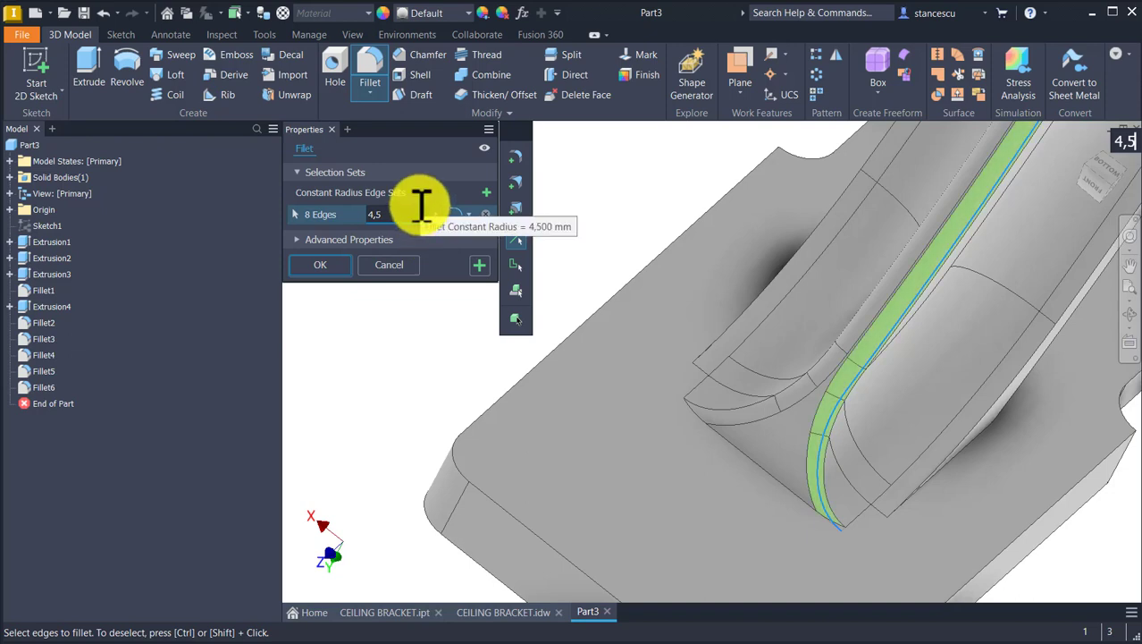
{"action": "left_click", "coordinate": [418, 212]}
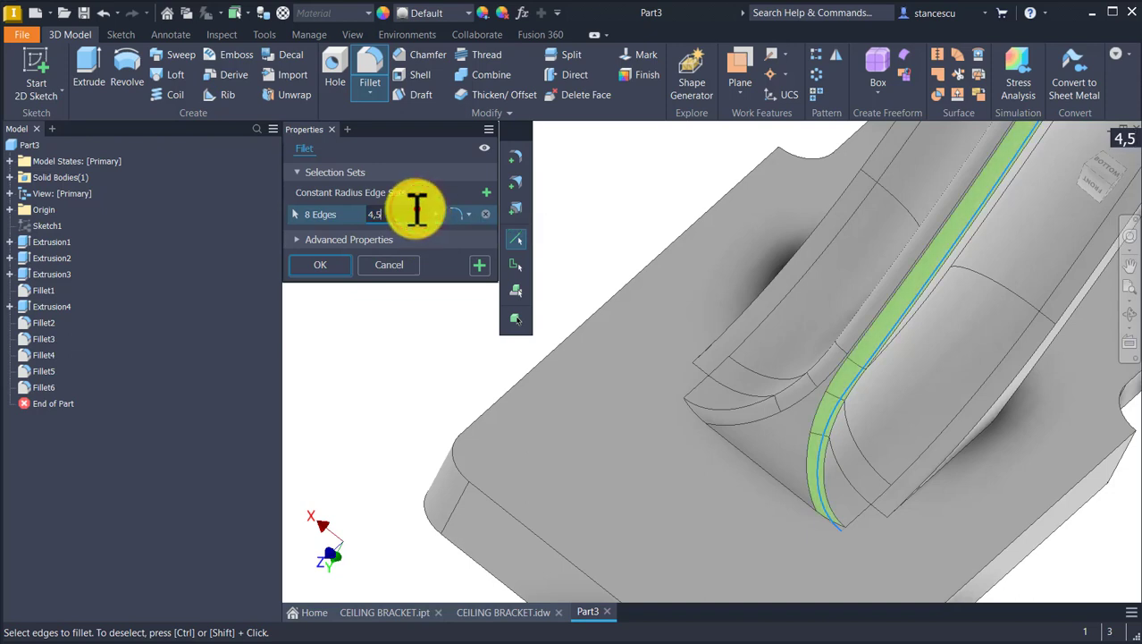
{"action": "type", "text": "4,"}
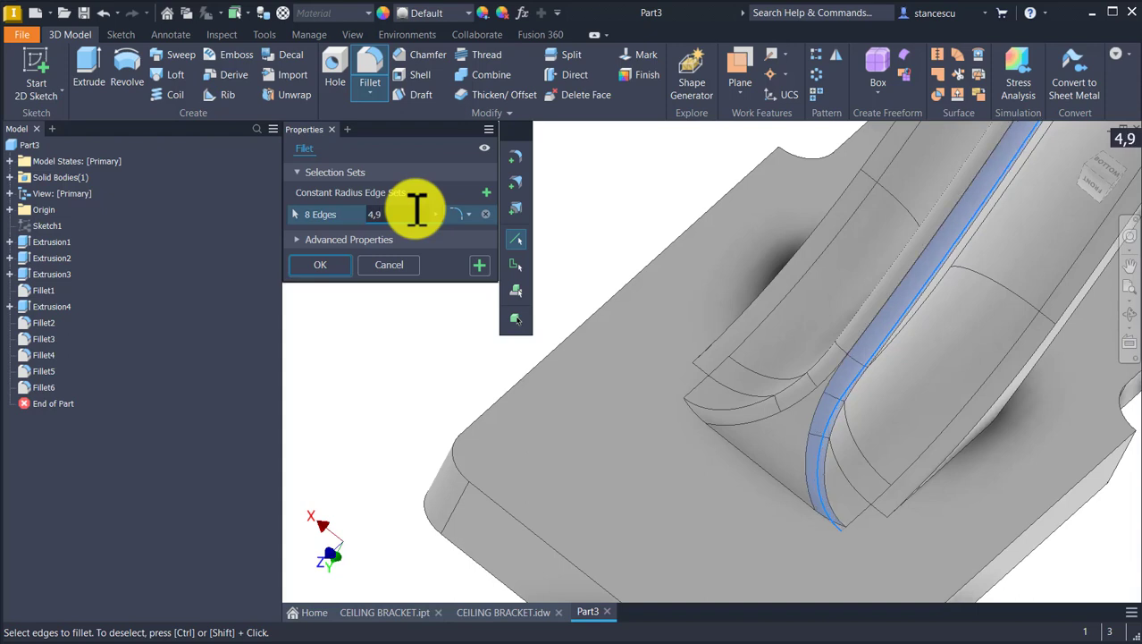
{"action": "left_click", "coordinate": [327, 268]}
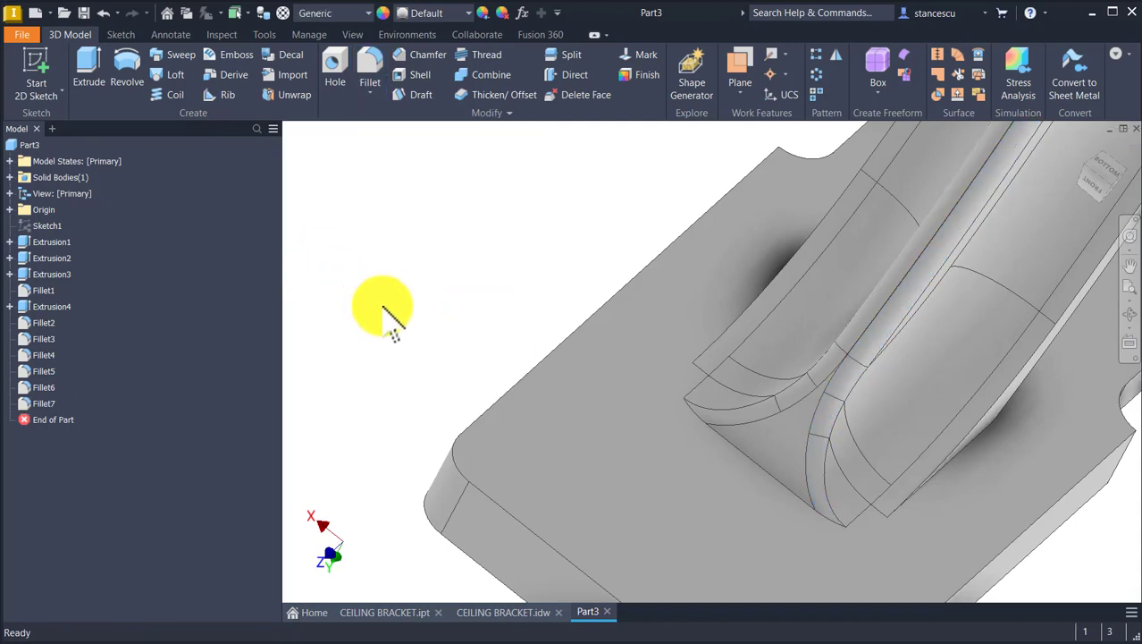
{"action": "key", "text": "F6"}
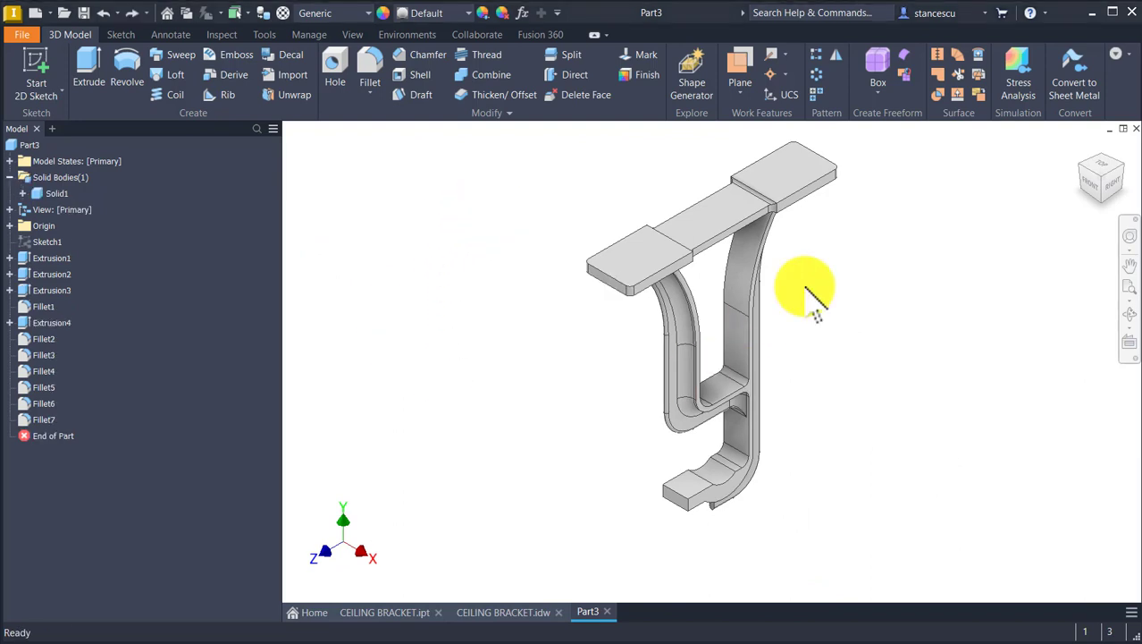
- Examine section A-A in CEILING BRACKET.idw for the radius where the arm's sides meet the flange, and return to Part3
{"action": "left_click", "coordinate": [489, 286]}
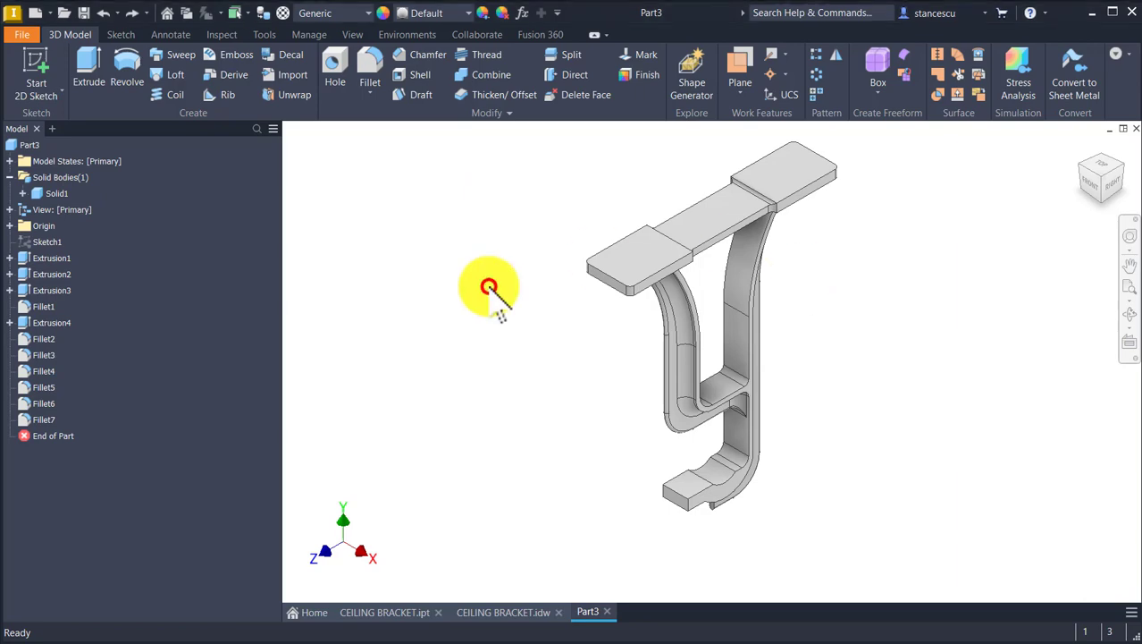
{"action": "left_click", "coordinate": [503, 614]}
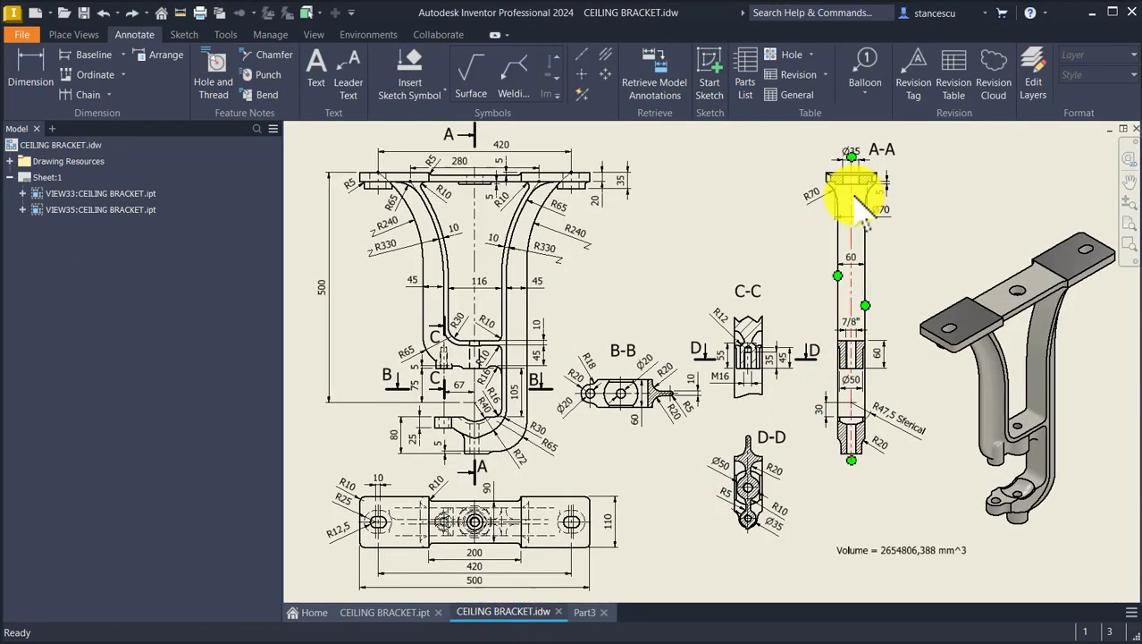
{"action": "scroll", "coordinate": [844, 187], "scroll_direction": "up", "scroll_amount": 5}
{"action": "scroll", "coordinate": [778, 304], "scroll_direction": "up", "scroll_amount": 3}
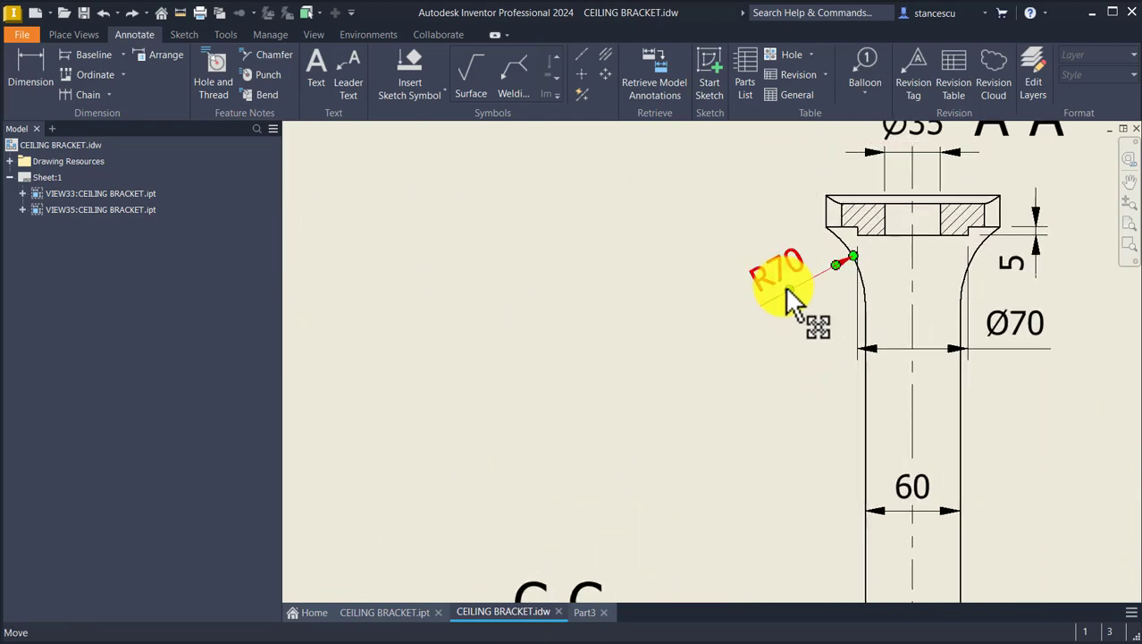
{"action": "scroll", "coordinate": [653, 366], "scroll_direction": "down", "scroll_amount": 1}
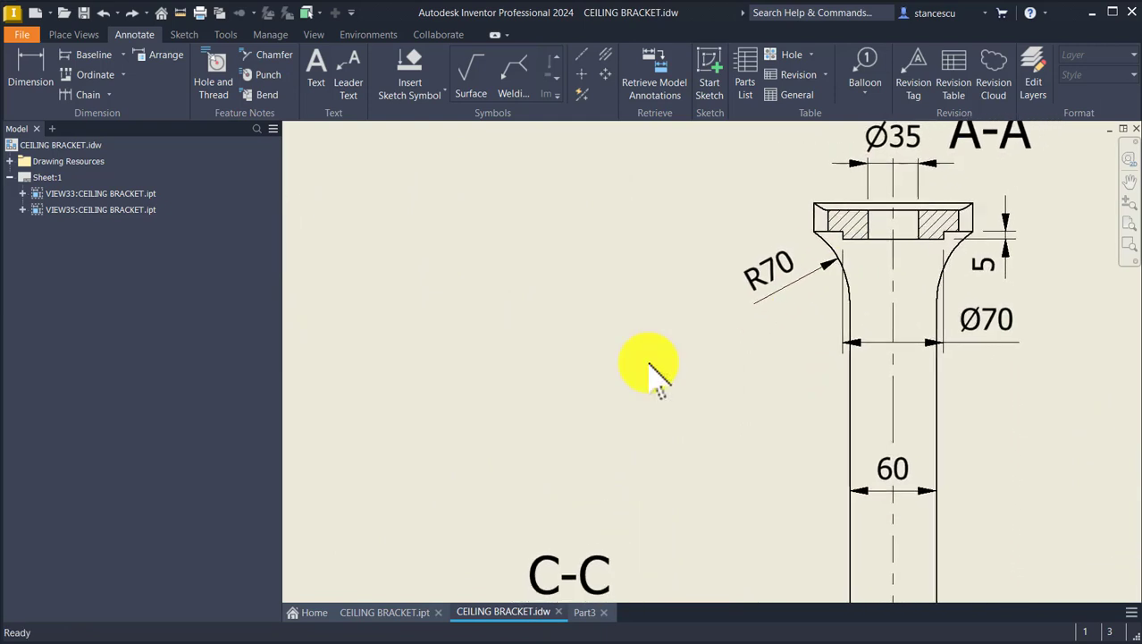
{"action": "key", "text": "F6"}
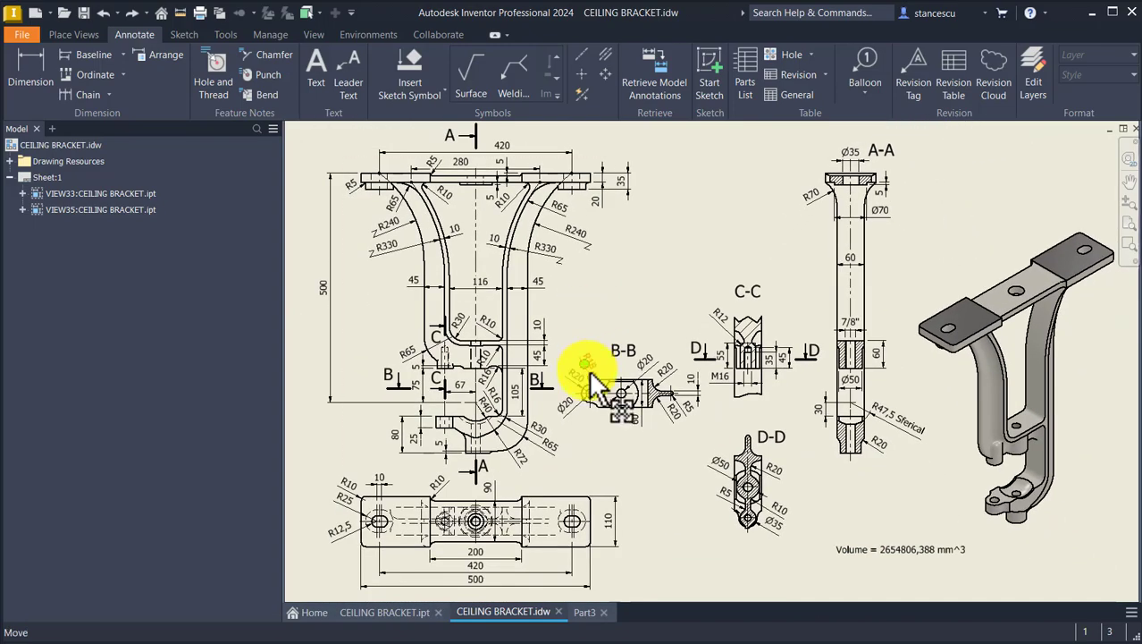
{"action": "left_click", "coordinate": [585, 613]}
- Try to fillet the edge where the arm's side face meets the flange's underside with a 70 mm radius
{"action": "middle_click_drag", "start_coordinate": [757, 255], "coordinate": [689, 531], "text": "shift"}
{"action": "scroll", "coordinate": [805, 397], "scroll_direction": "down", "scroll_amount": 4}
{"action": "scroll", "coordinate": [702, 525], "scroll_direction": "down", "scroll_amount": 5}
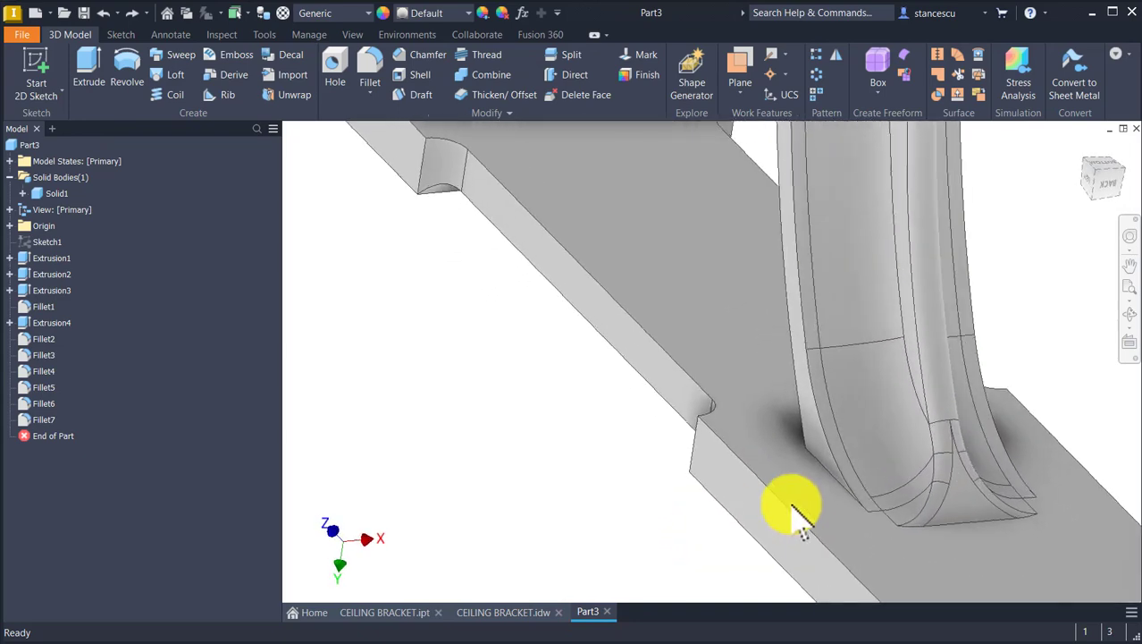
{"action": "left_click", "coordinate": [825, 470]}
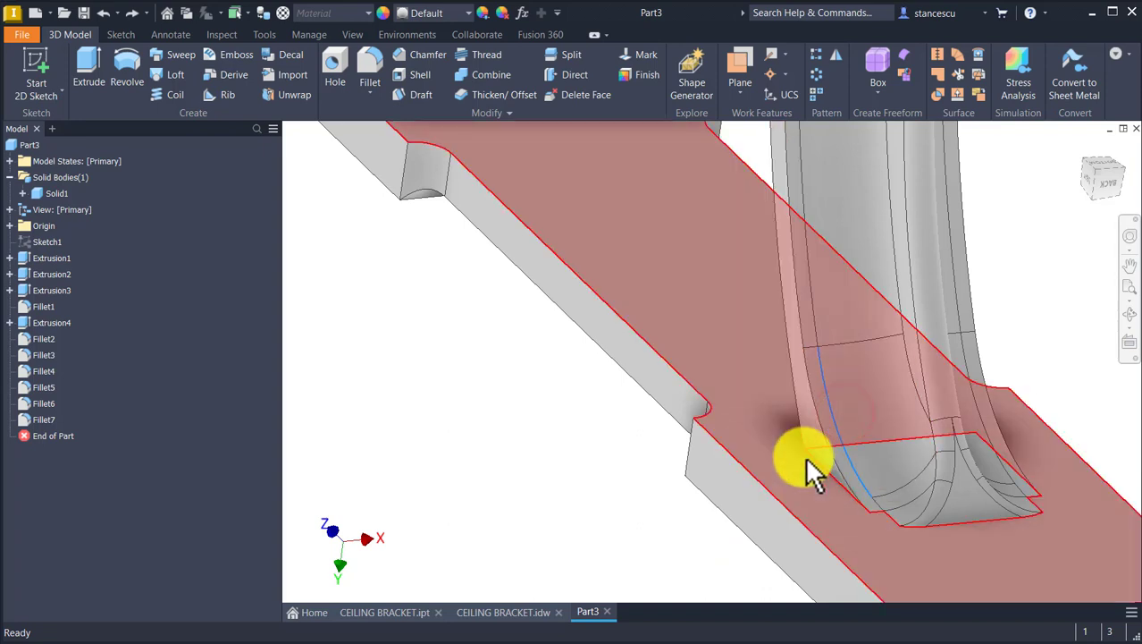
{"action": "left_click", "coordinate": [825, 470]}
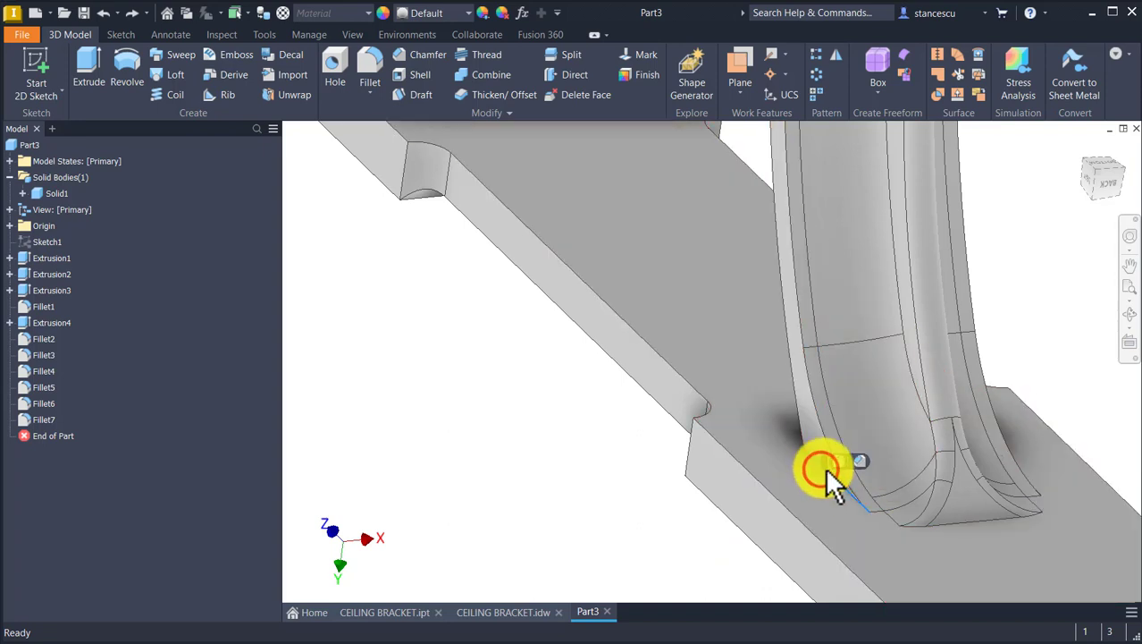
{"action": "left_click", "coordinate": [842, 463]}
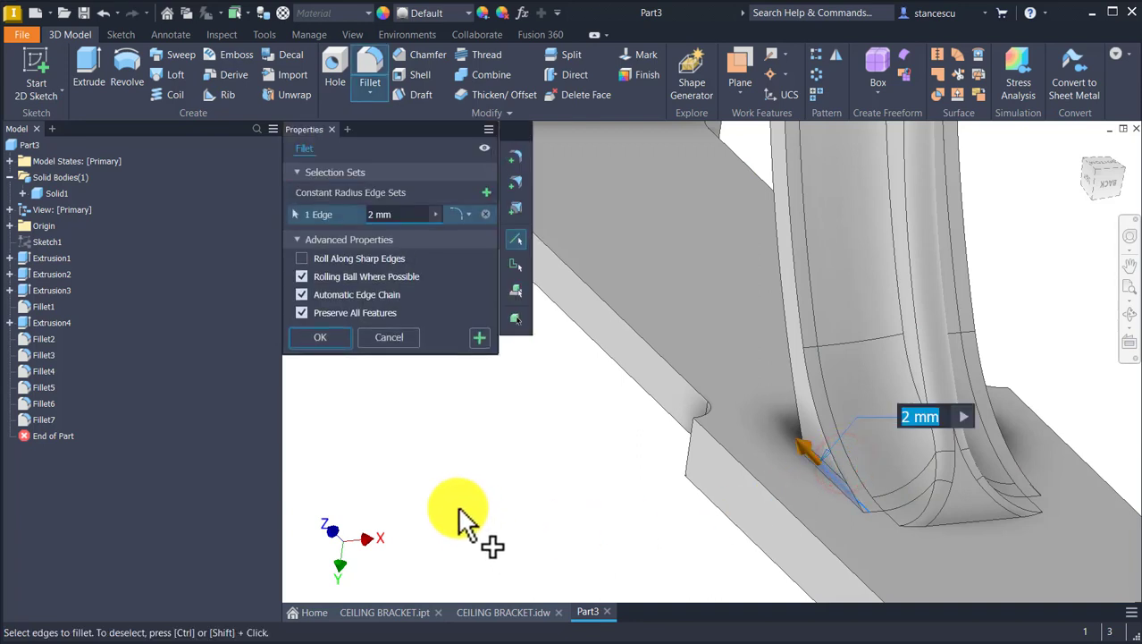
{"action": "key", "text": "Return"}
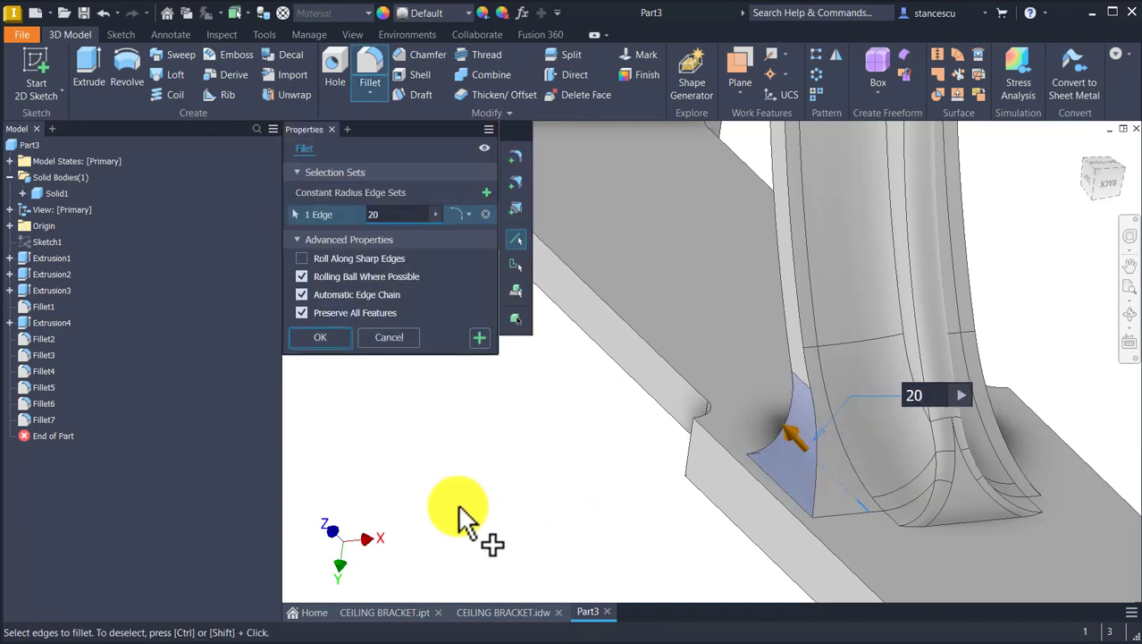
{"action": "left_click", "coordinate": [414, 214]}
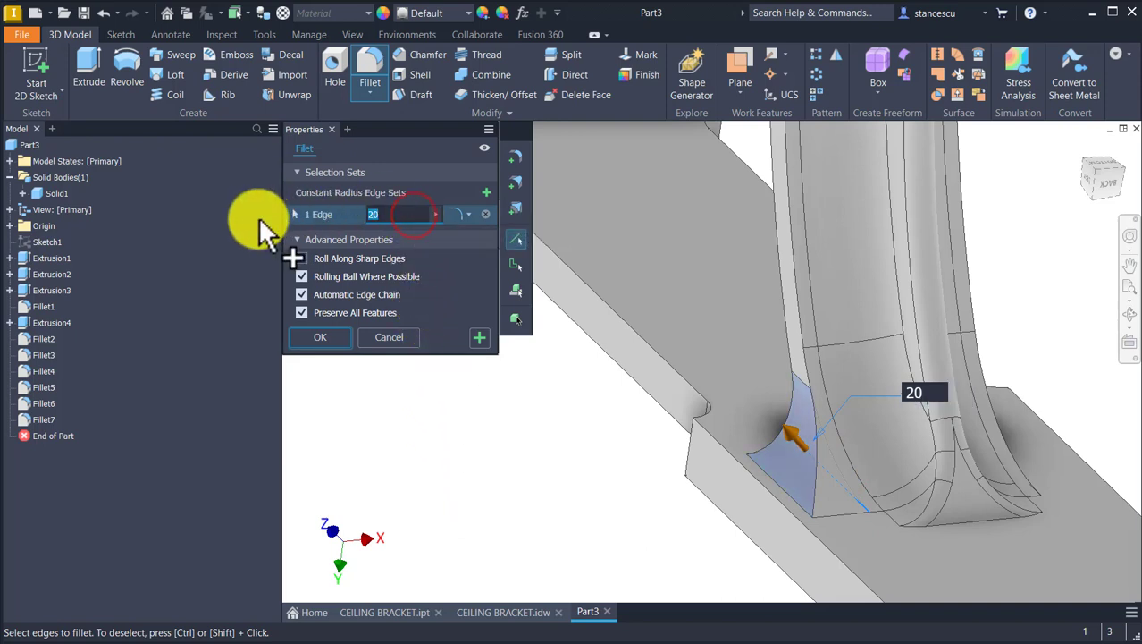
{"action": "key", "text": "Return"}
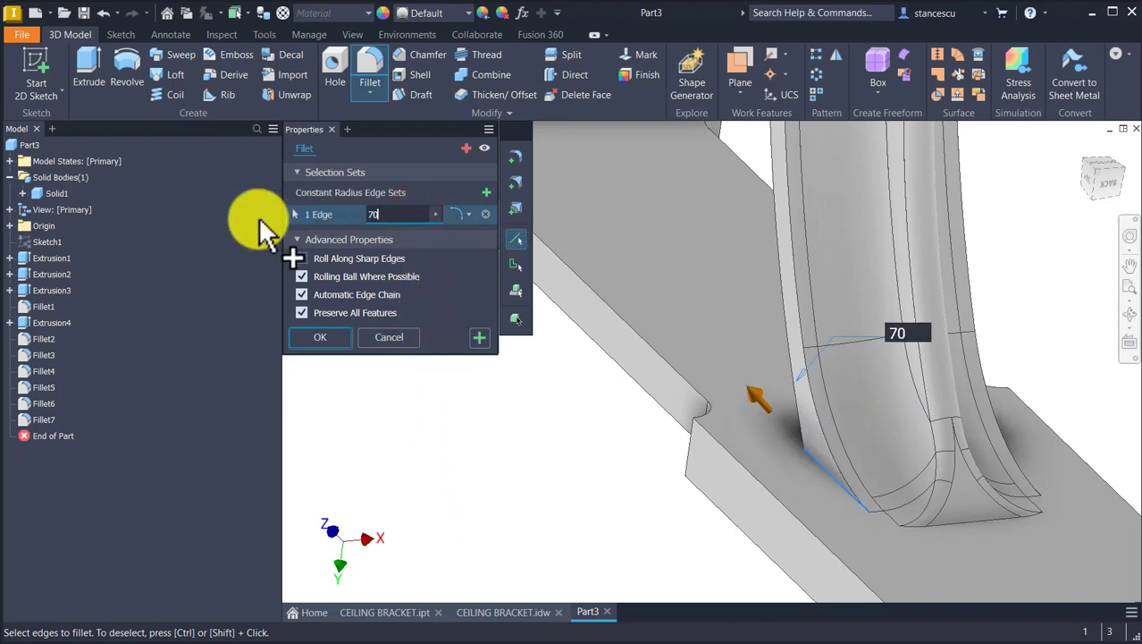
{"action": "left_click", "coordinate": [318, 337]}
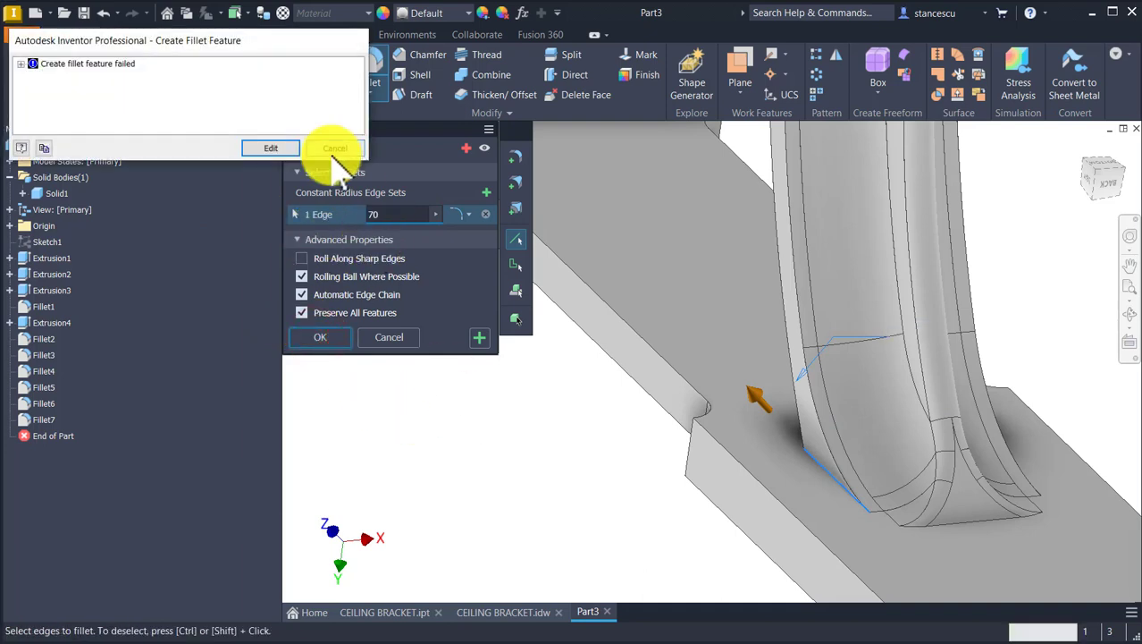
{"action": "left_click", "coordinate": [354, 149]}
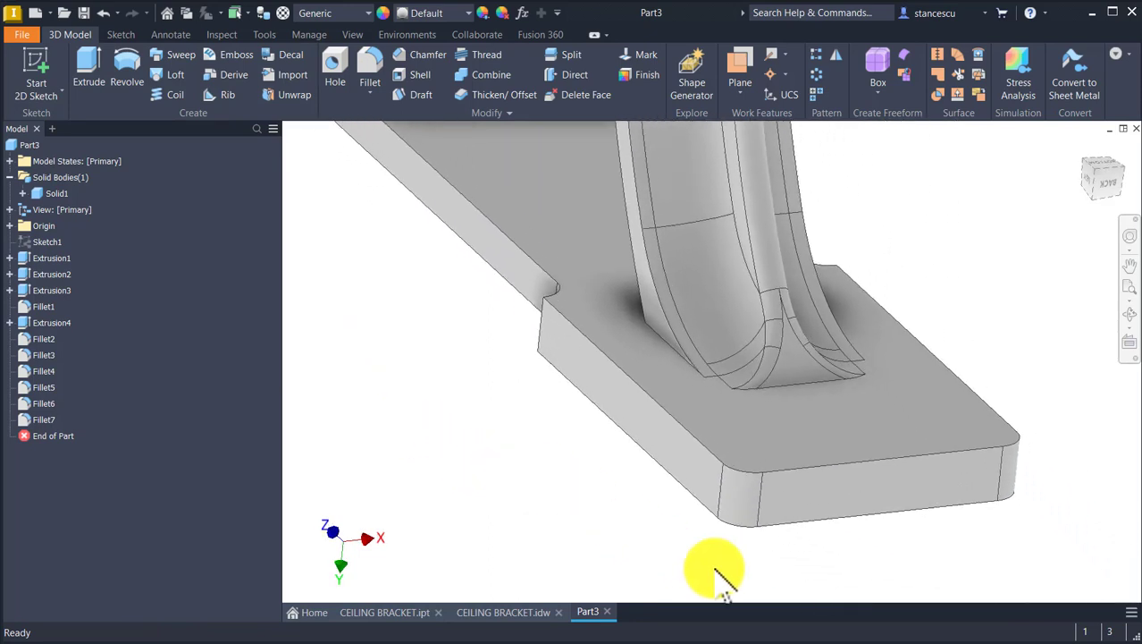
- Start a sketch on the flange's end face and project the arm's side edge and the flange's outer side edge
{"action": "left_click", "coordinate": [767, 435]}
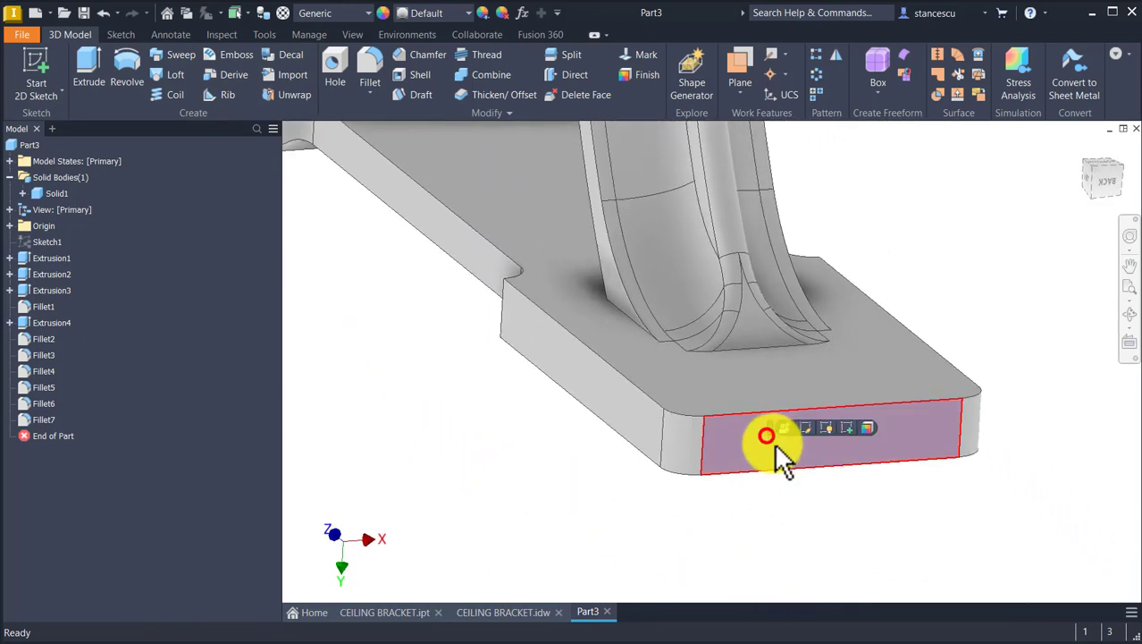
{"action": "left_click", "coordinate": [841, 428]}
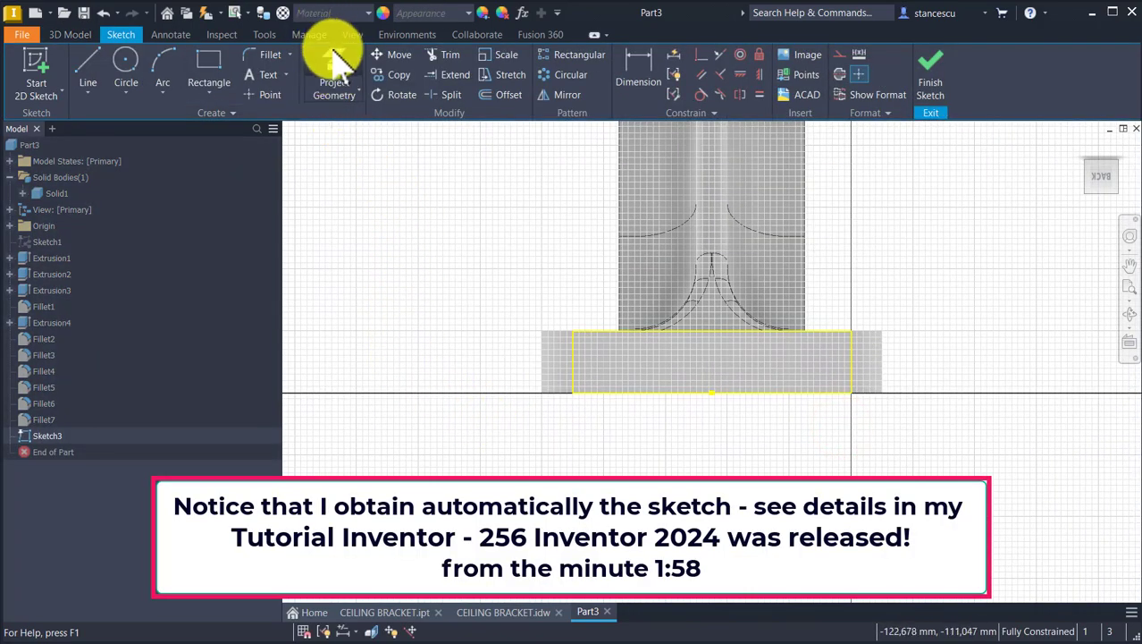
{"action": "left_click", "coordinate": [332, 51]}
{"action": "left_click", "coordinate": [619, 263]}
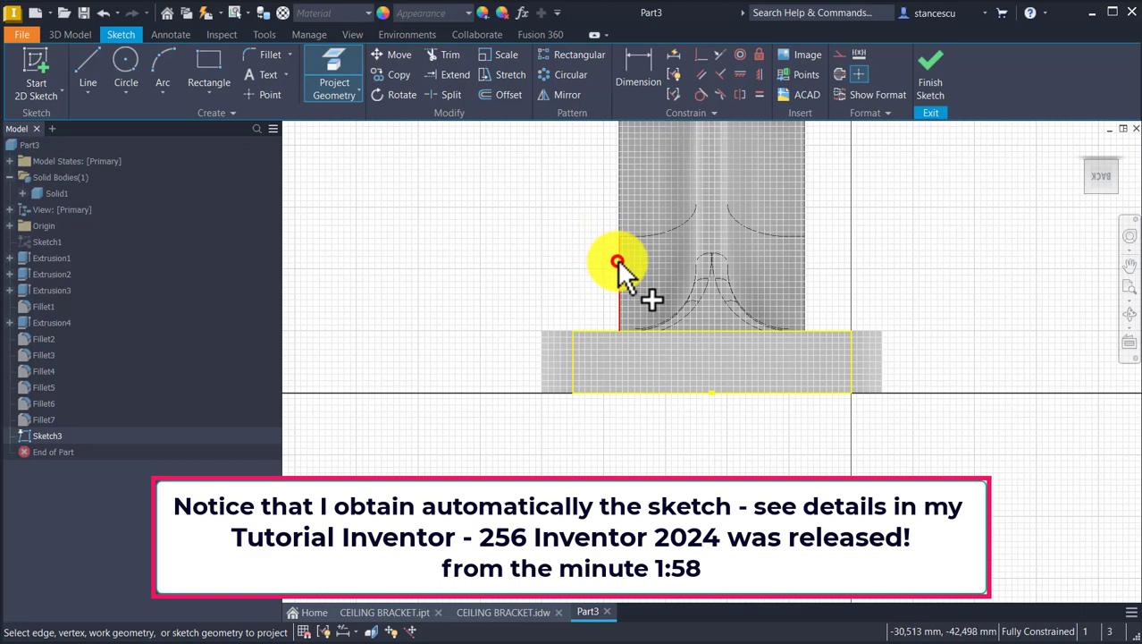
{"action": "left_click", "coordinate": [542, 361]}
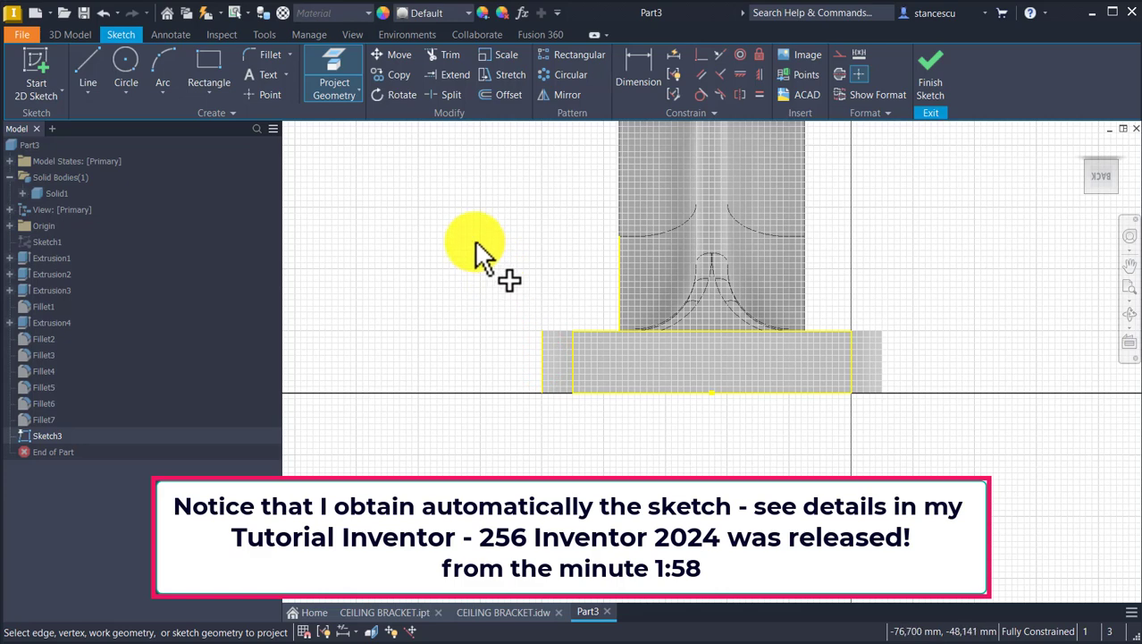
{"action": "key", "text": "Escape"}
- Convert all projected lines in the flange end sketch to construction geometry
{"action": "mouse_move", "coordinate": [472, 220]}
{"action": "left_mouse_down"}
{"action": "mouse_move", "coordinate": [841, 454]}
{"action": "mouse_move", "coordinate": [921, 466]}
{"action": "left_mouse_up"}
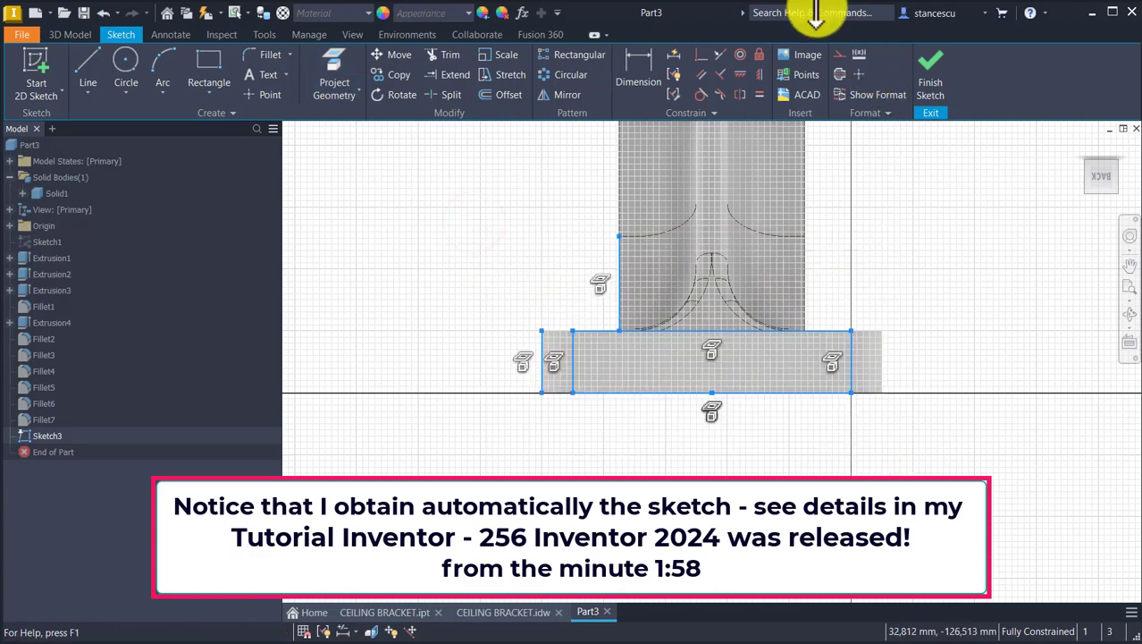
{"action": "mouse_move", "coordinate": [344, 286]}
{"action": "middle_mouse_down", "text": "shift"}
{"action": "mouse_move", "coordinate": [370, 268]}
{"action": "mouse_move", "coordinate": [380, 284]}
{"action": "middle_mouse_up", "text": "shift"}
{"action": "scroll", "coordinate": [373, 273], "scroll_direction": "down", "scroll_amount": 2}
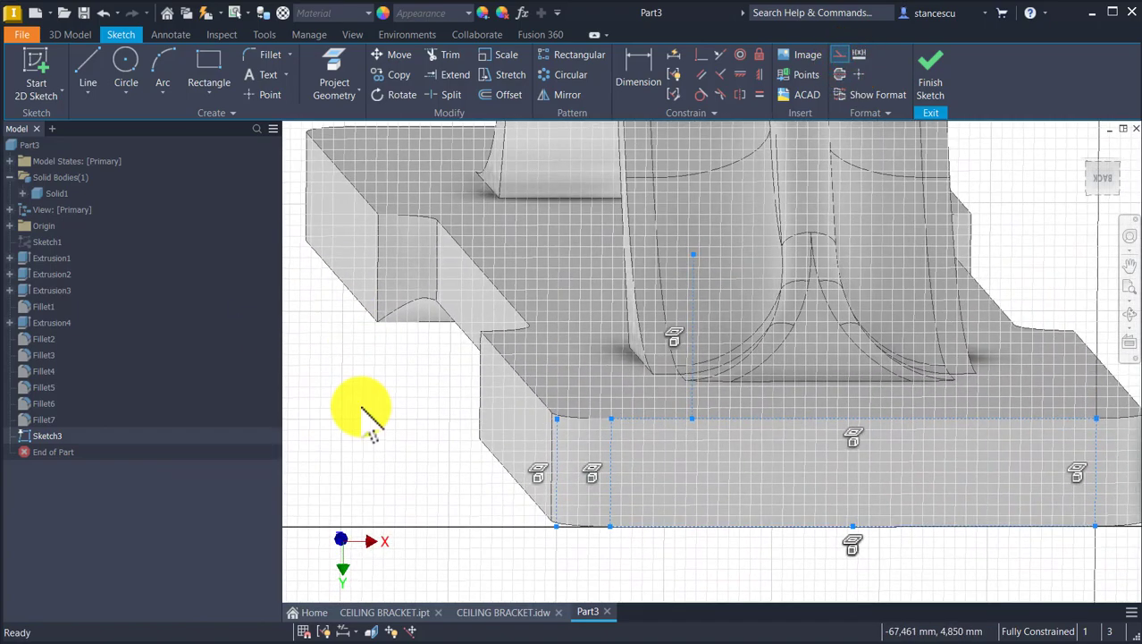
- Draw an arc from the flange's outer corner to the arm's projected side edge, with a 70 mm radius and tangent to that edge
{"action": "left_click", "coordinate": [160, 66]}
{"action": "scroll", "coordinate": [533, 461], "scroll_direction": "down", "scroll_amount": 3}
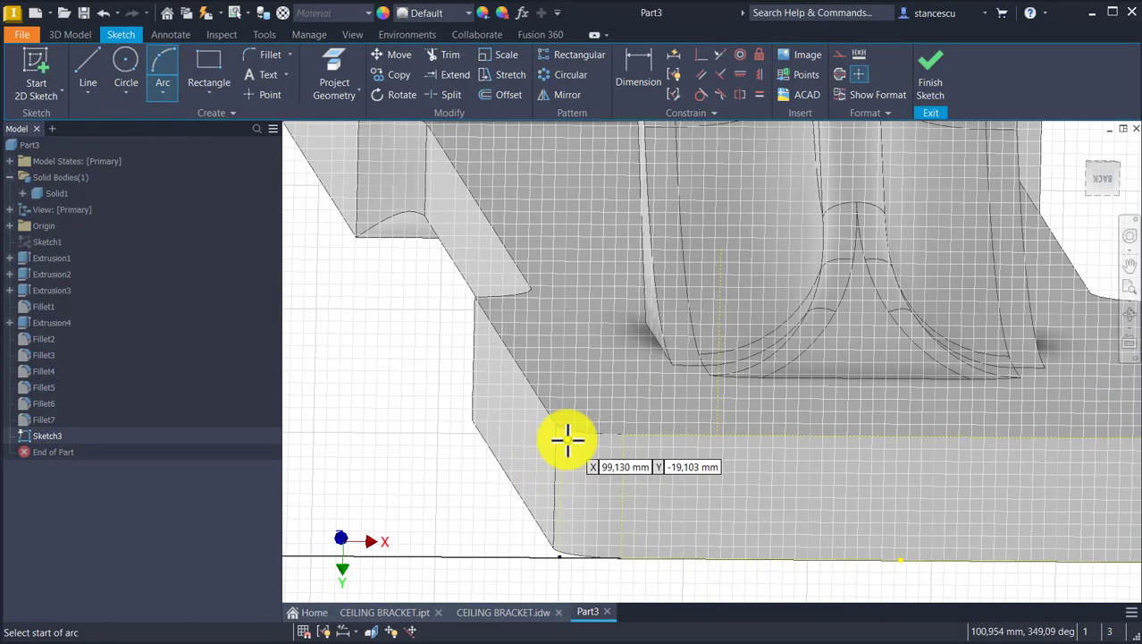
{"action": "scroll", "coordinate": [561, 445], "scroll_direction": "down", "scroll_amount": 1}
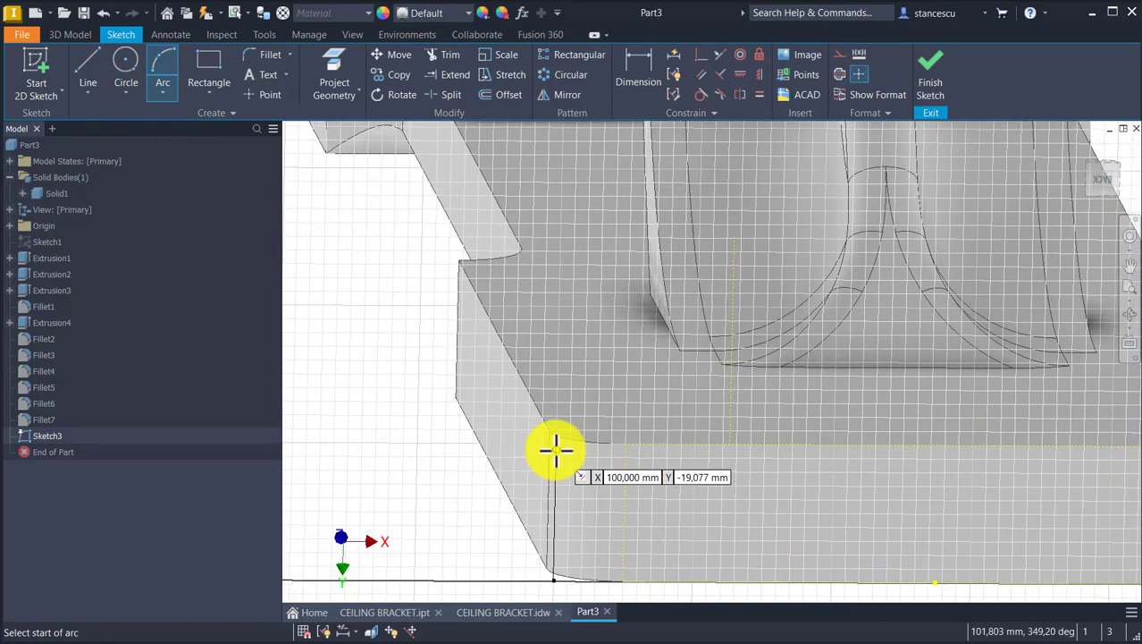
{"action": "left_click", "coordinate": [554, 440]}
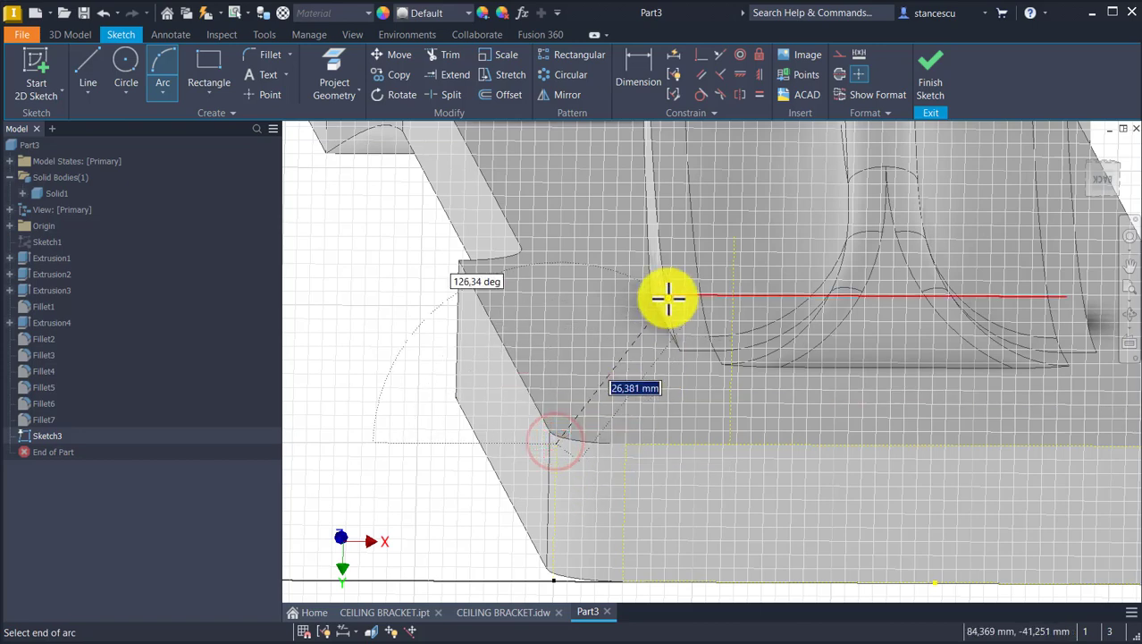
{"action": "left_click", "coordinate": [733, 249]}
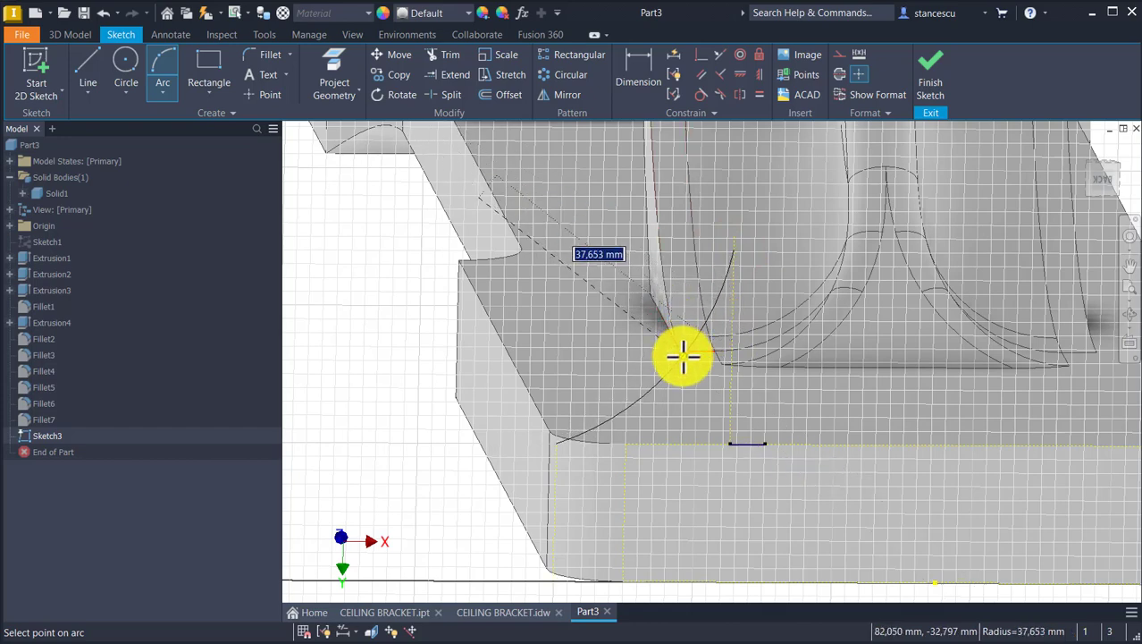
{"action": "type", "text": "70"}
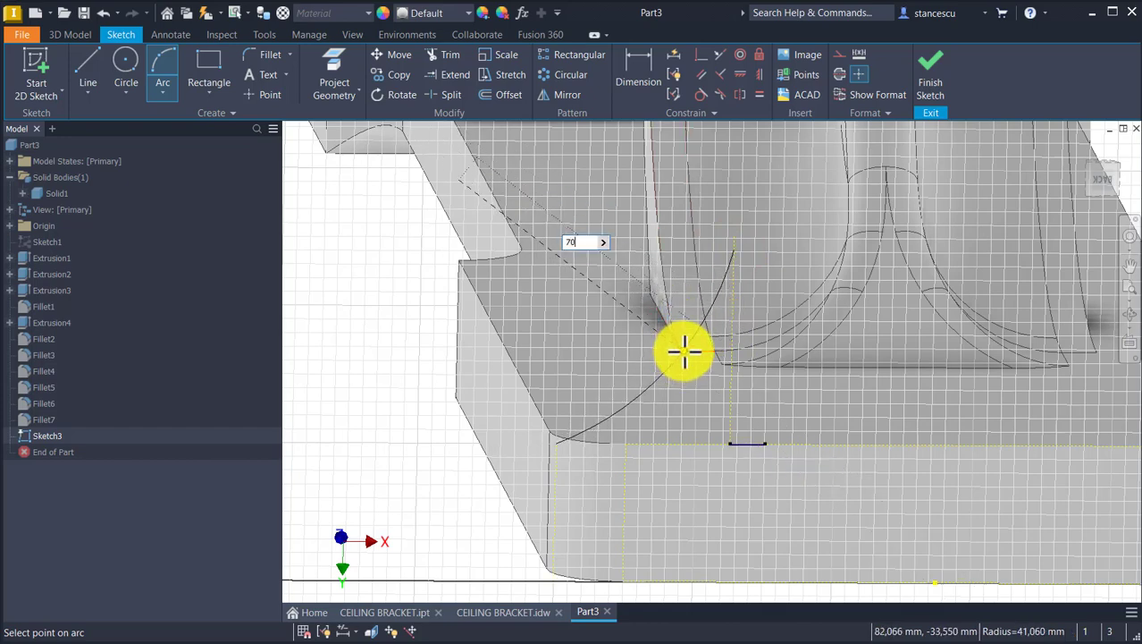
{"action": "key", "text": "Return"}
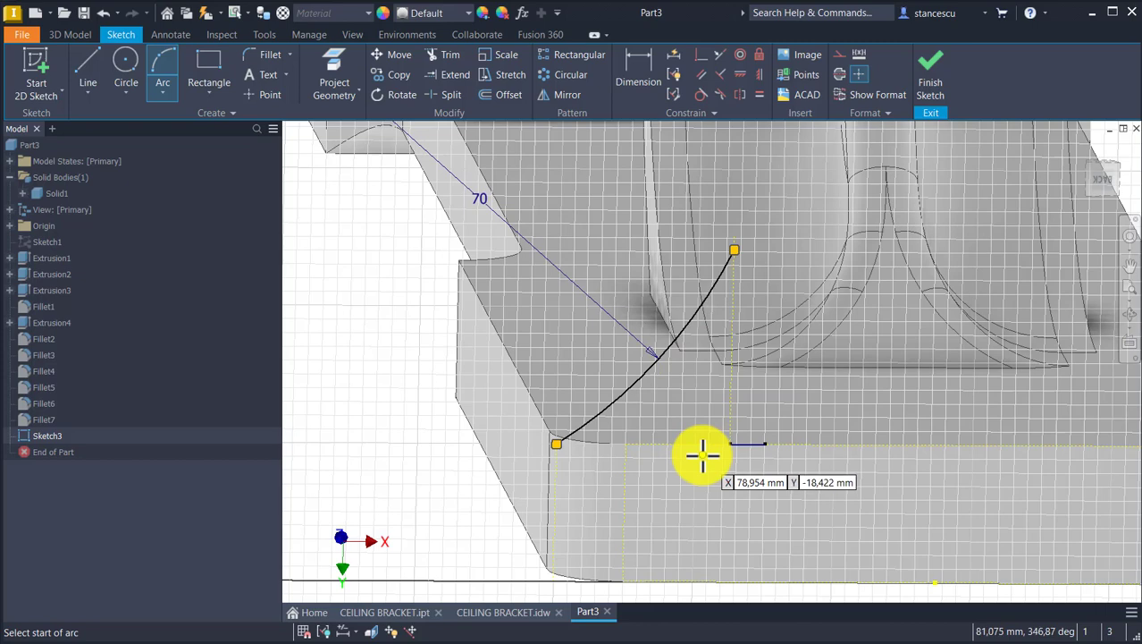
{"action": "left_click", "coordinate": [704, 92]}
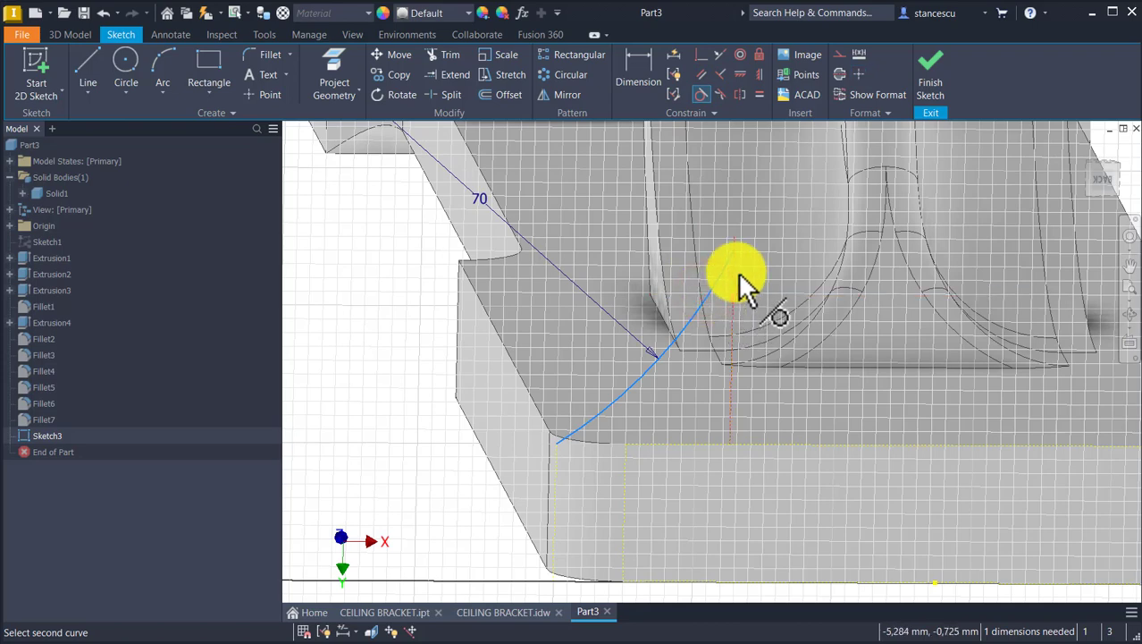
{"action": "left_click", "coordinate": [737, 275]}
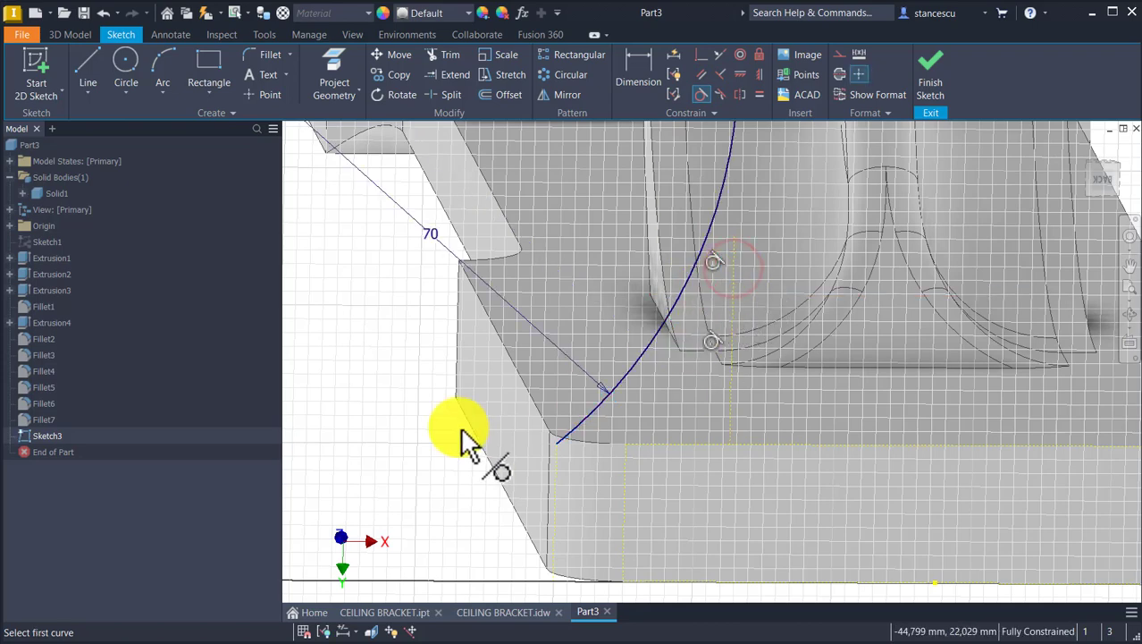
- Close the arc profile with a line along the flange's projected edge and a perpendicular line up to the arc's end, and finish the sketch
{"action": "left_click", "coordinate": [83, 66]}
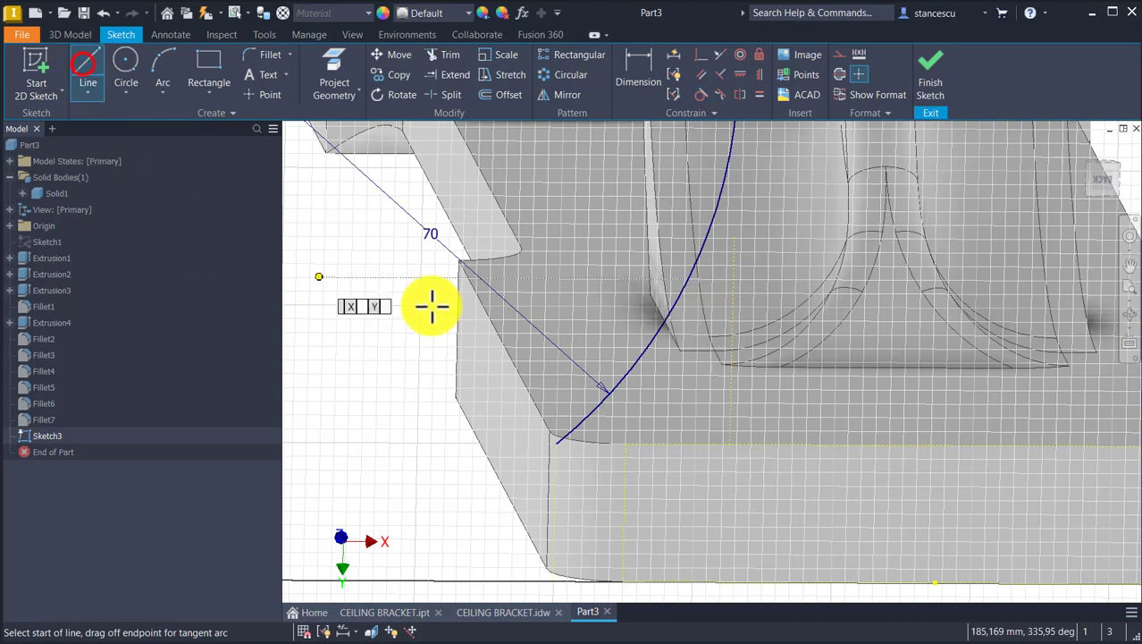
{"action": "left_click", "coordinate": [556, 441]}
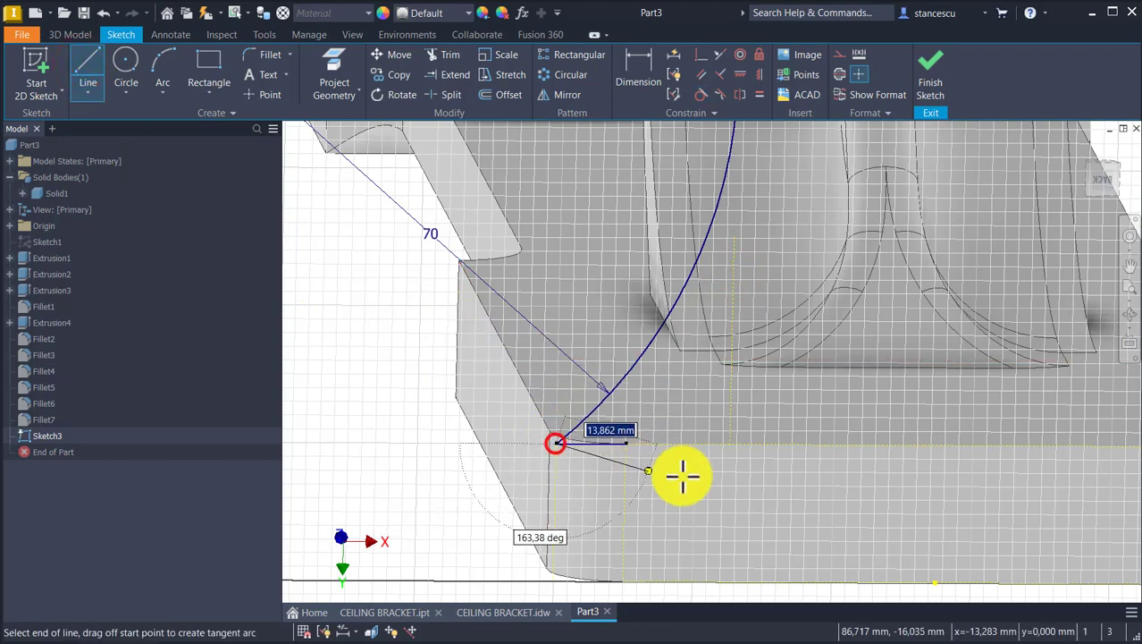
{"action": "left_click", "coordinate": [731, 441]}
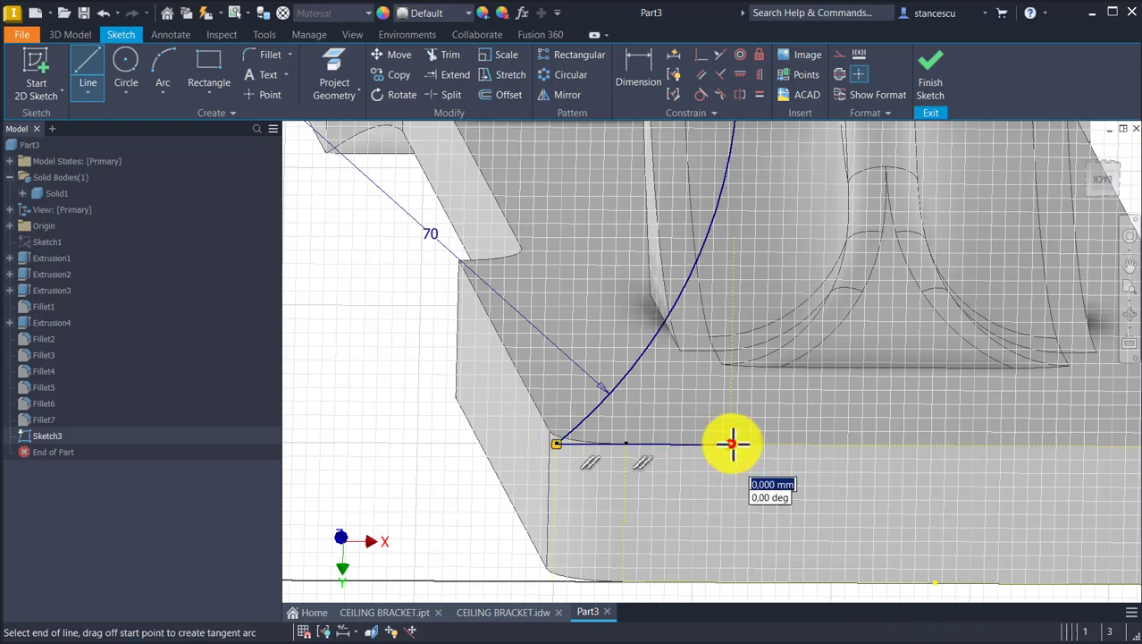
{"action": "mouse_move", "coordinate": [750, 248]}
{"action": "middle_mouse_down"}
{"action": "mouse_move", "coordinate": [765, 413]}
{"action": "mouse_move", "coordinate": [745, 450]}
{"action": "middle_mouse_up"}
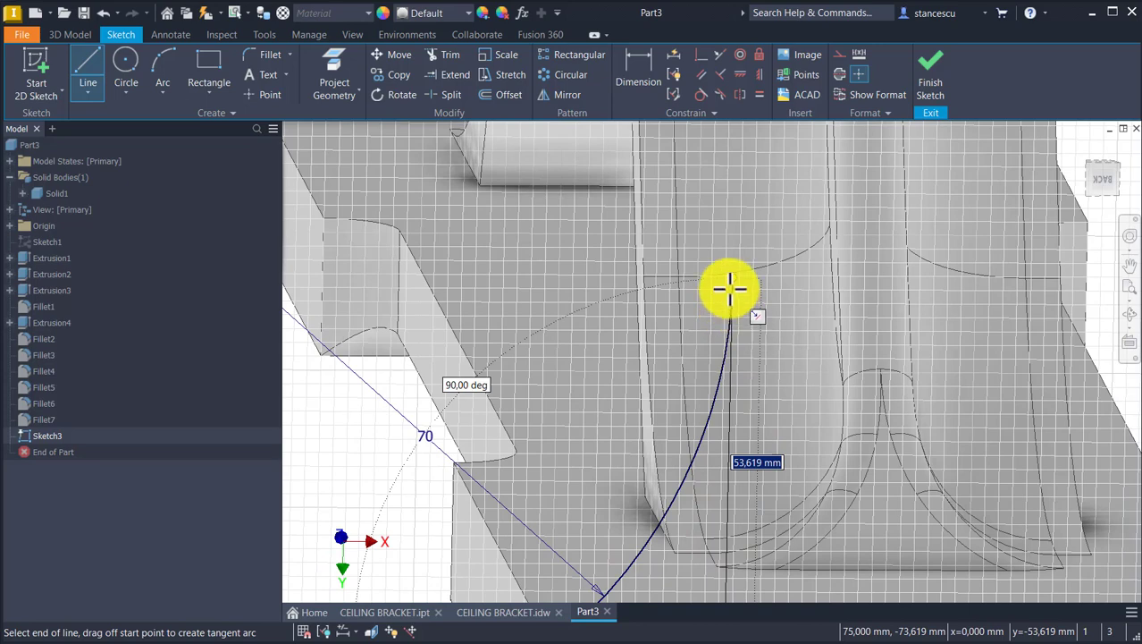
{"action": "left_click_drag", "start_coordinate": [731, 278], "coordinate": [731, 278]}
{"action": "left_click", "coordinate": [938, 61]}
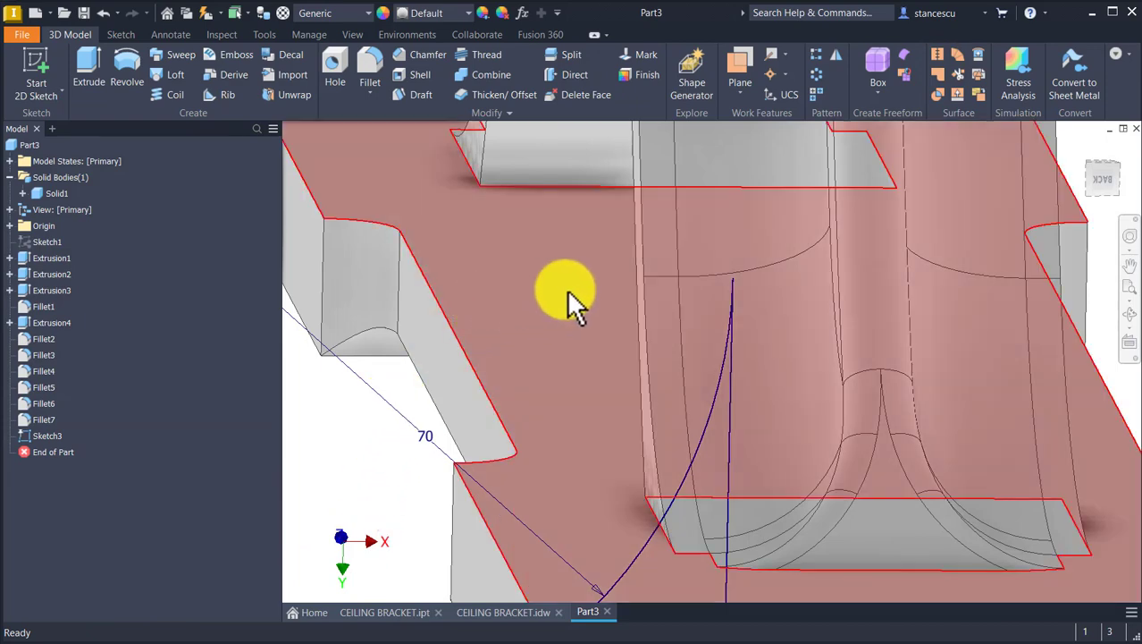
- Extrude the closed arc profile up to the flange's opposite end face as a new solid body
{"action": "scroll", "coordinate": [571, 307], "scroll_direction": "down", "scroll_amount": 2}
{"action": "scroll", "coordinate": [570, 307], "scroll_direction": "up", "scroll_amount": 3}
{"action": "middle_click_drag", "start_coordinate": [597, 357], "coordinate": [693, 241]}
{"action": "scroll", "coordinate": [685, 273], "scroll_direction": "up", "scroll_amount": 1}
{"action": "middle_click_drag", "start_coordinate": [493, 446], "coordinate": [493, 457], "text": "shift"}
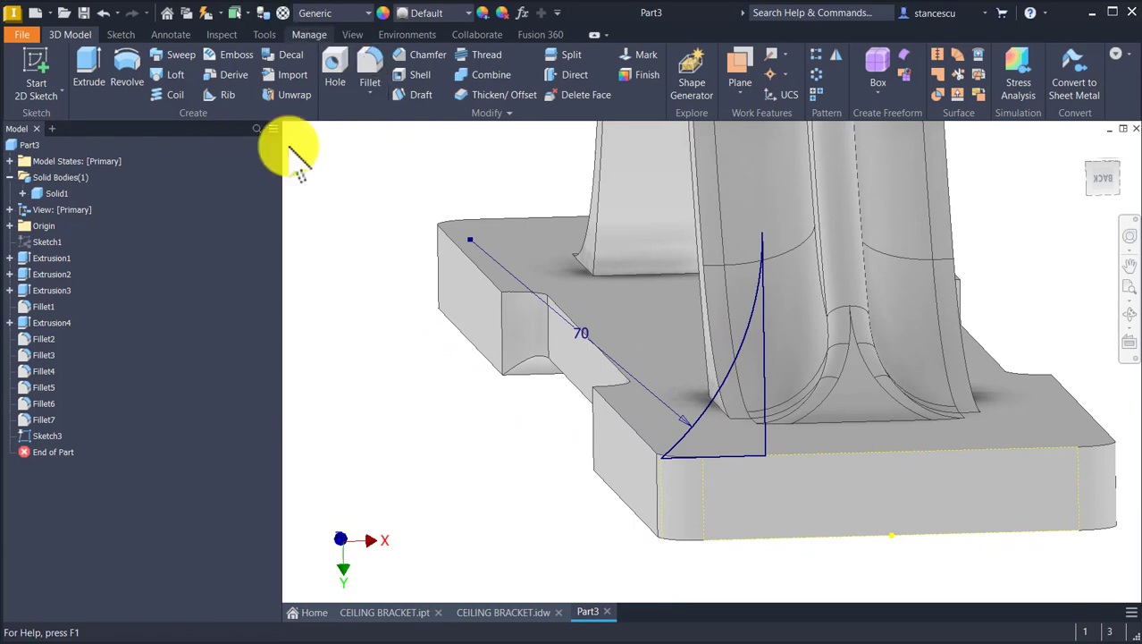
{"action": "left_click", "coordinate": [99, 77]}
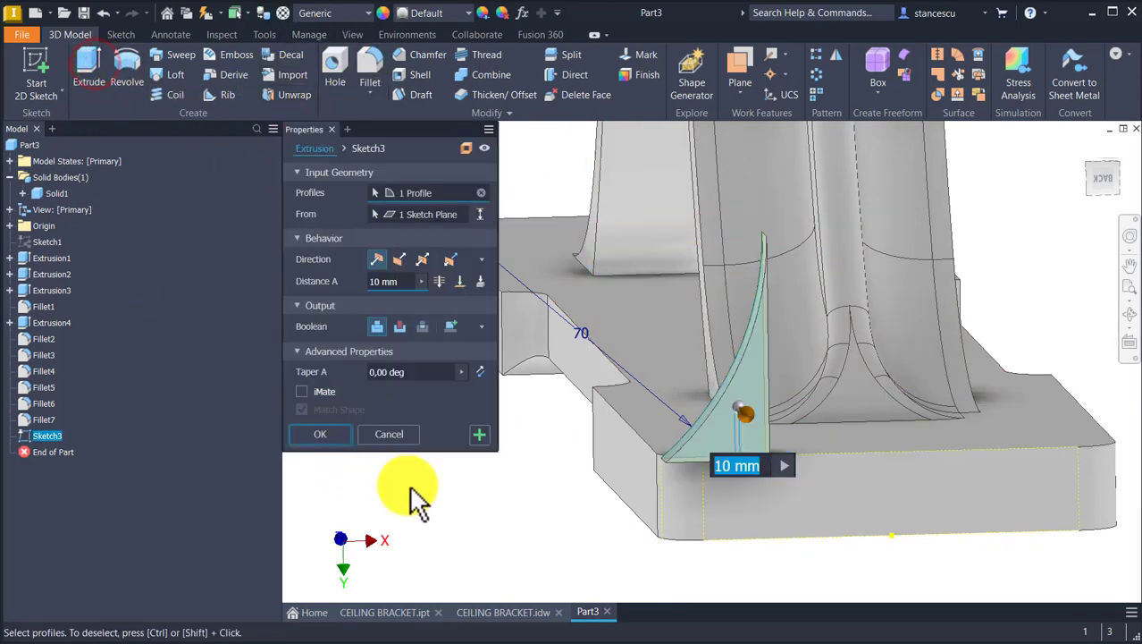
{"action": "middle_click_drag", "start_coordinate": [497, 540], "coordinate": [509, 538], "text": "shift"}
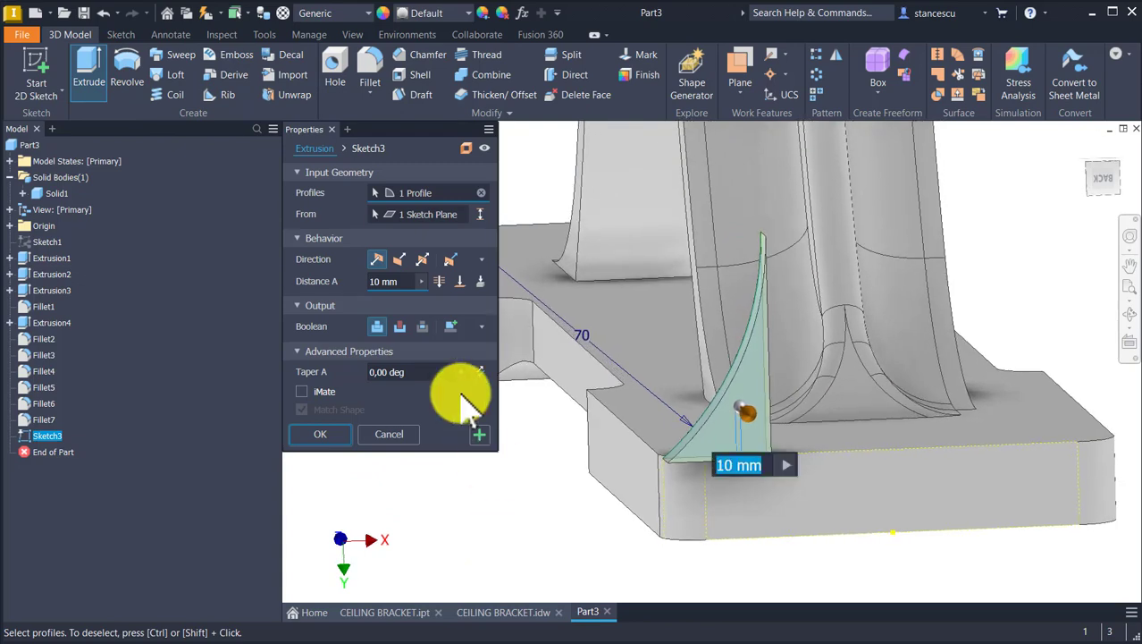
{"action": "left_click", "coordinate": [460, 281]}
{"action": "middle_click_drag", "start_coordinate": [536, 340], "coordinate": [732, 517], "text": "shift"}
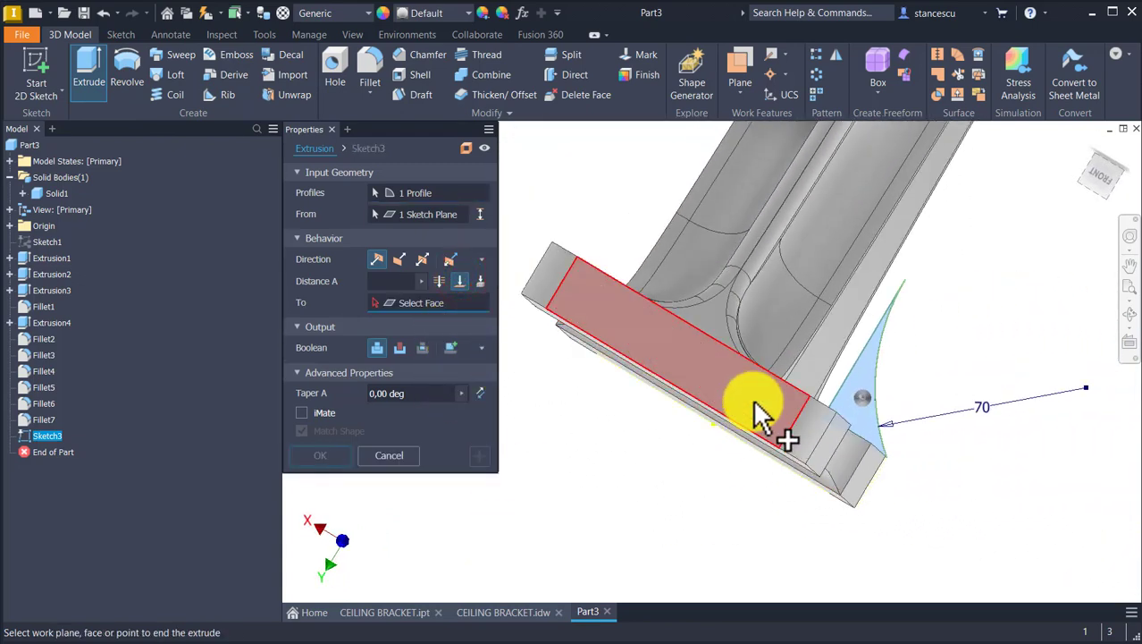
{"action": "left_click", "coordinate": [756, 415]}
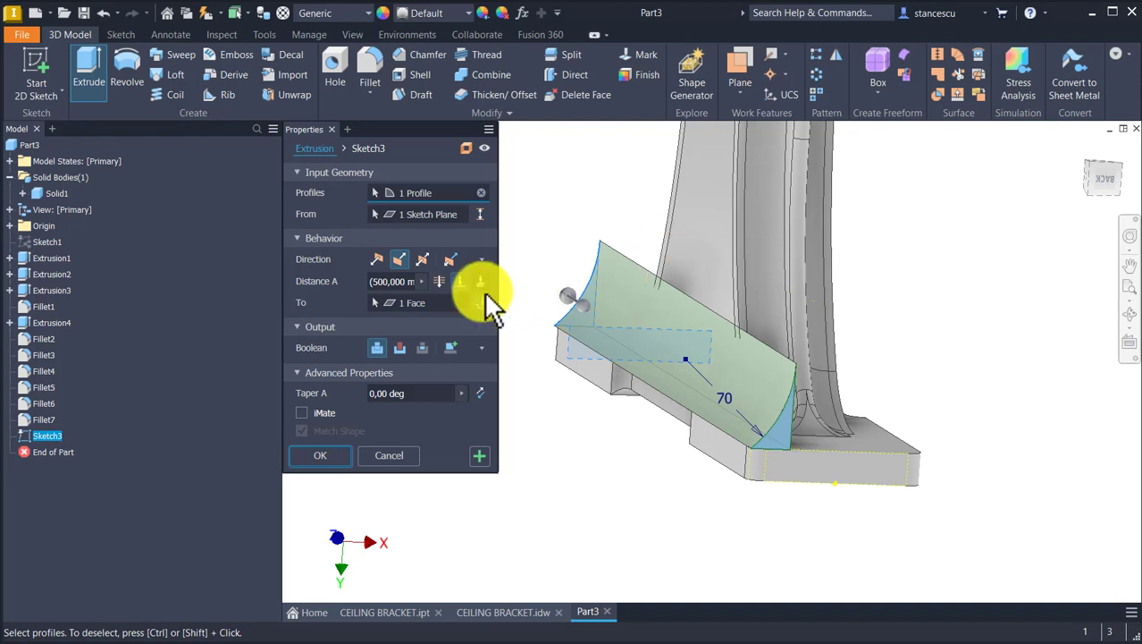
{"action": "left_click", "coordinate": [445, 354]}
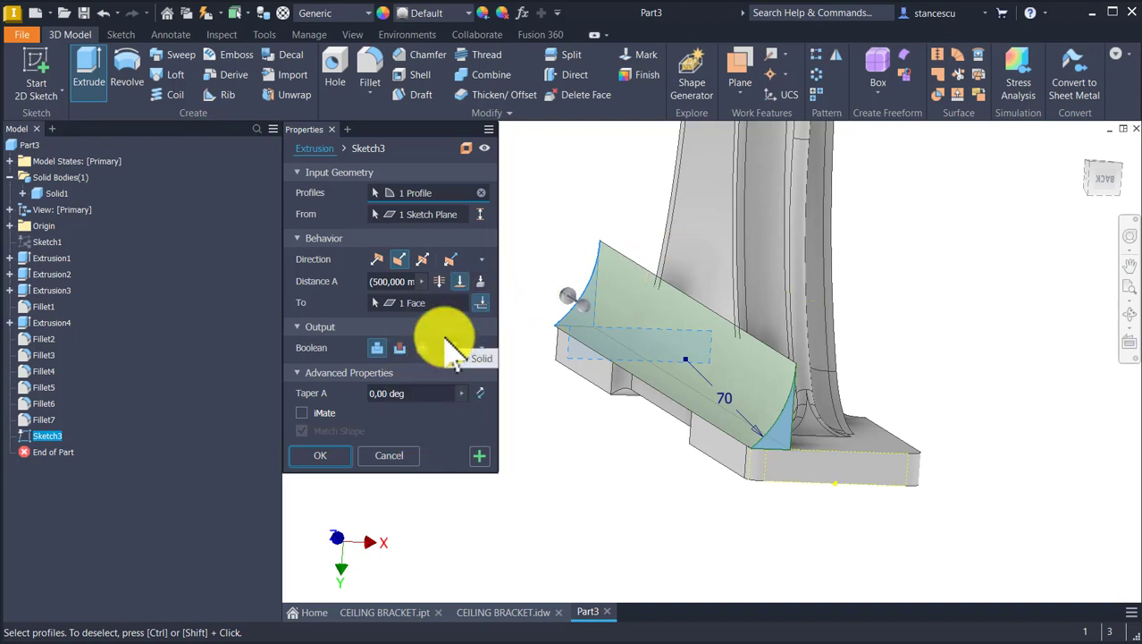
{"action": "left_click", "coordinate": [447, 352]}
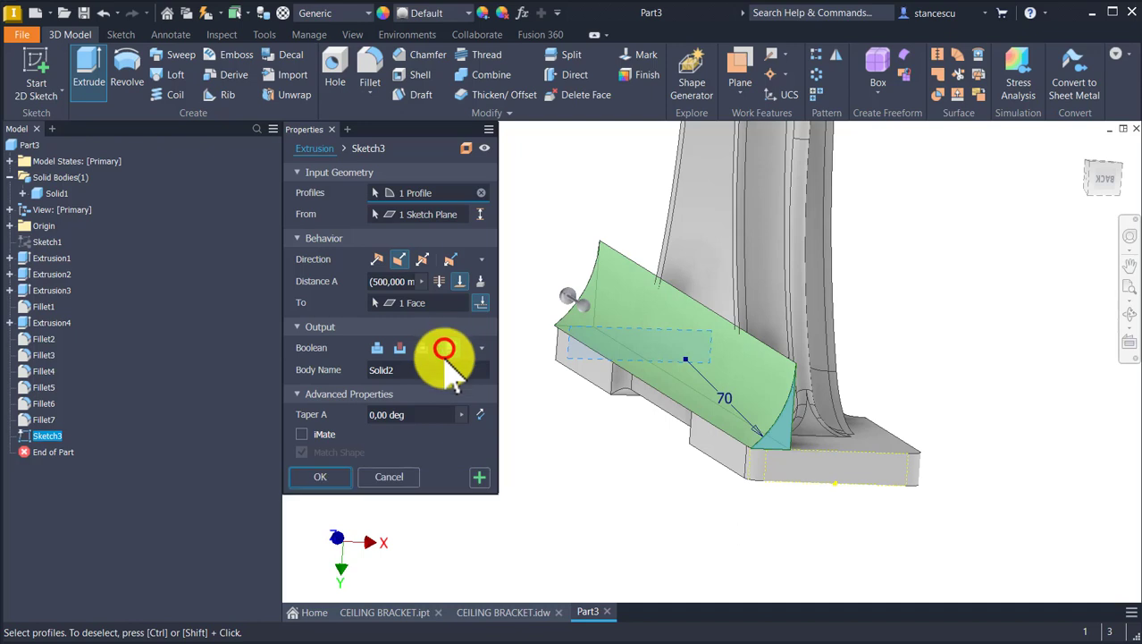
{"action": "left_click", "coordinate": [337, 476]}
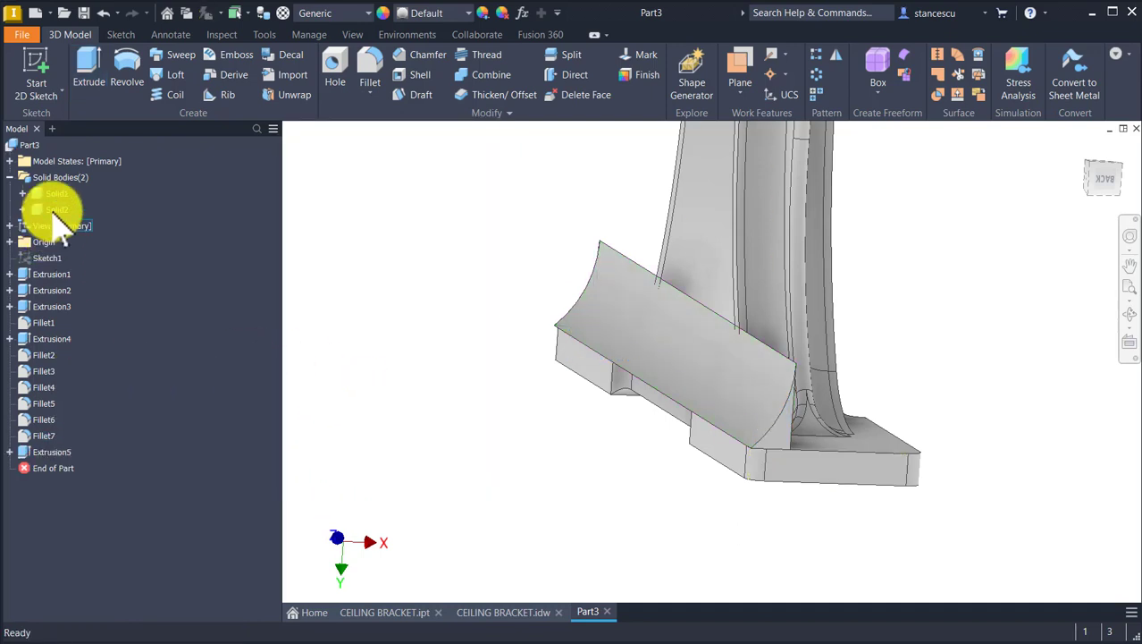
- Set the appearance of the extruded transition body, Solid2, to Red
{"action": "right_click", "coordinate": [52, 211]}
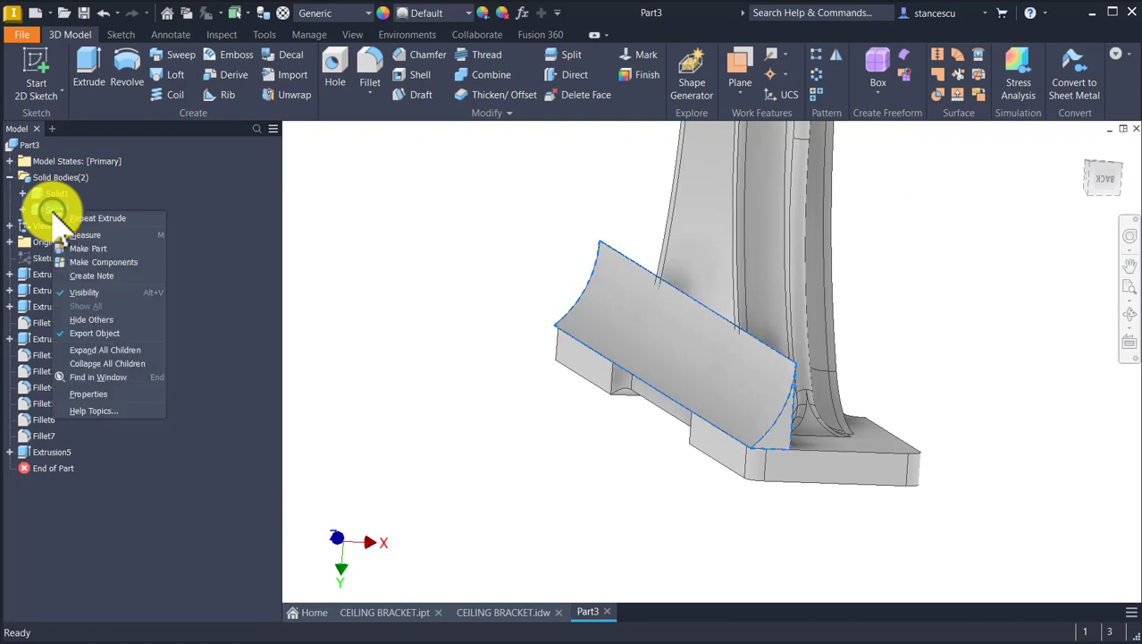
{"action": "left_click", "coordinate": [82, 396]}
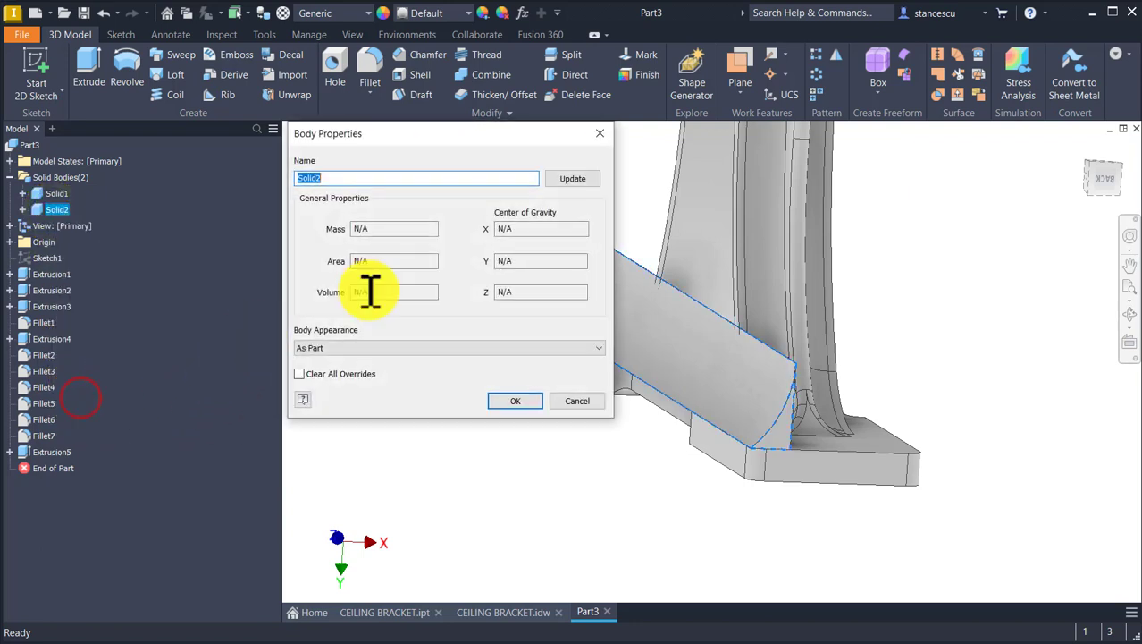
{"action": "left_click", "coordinate": [370, 349]}
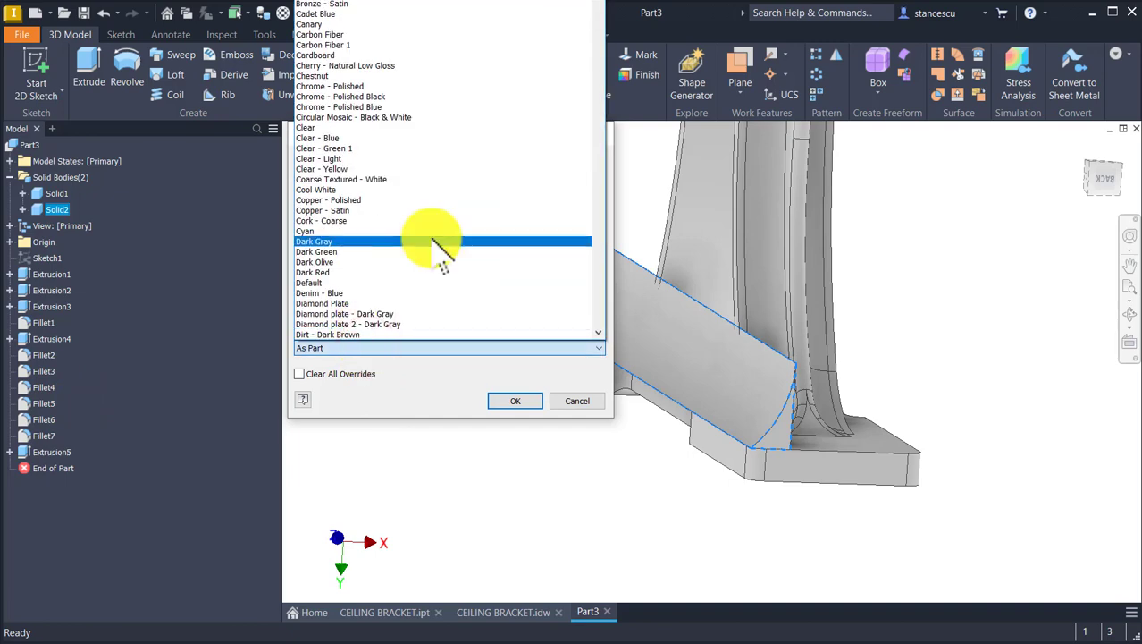
{"action": "scroll", "coordinate": [431, 243], "scroll_direction": "down", "scroll_amount": 20}
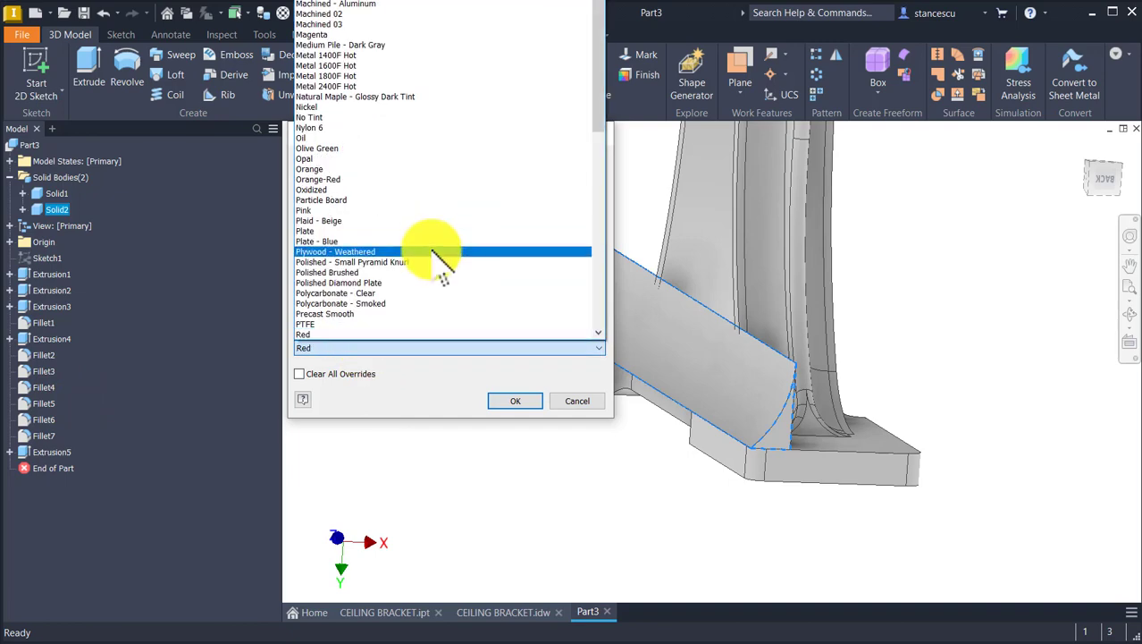
{"action": "left_click", "coordinate": [320, 336]}
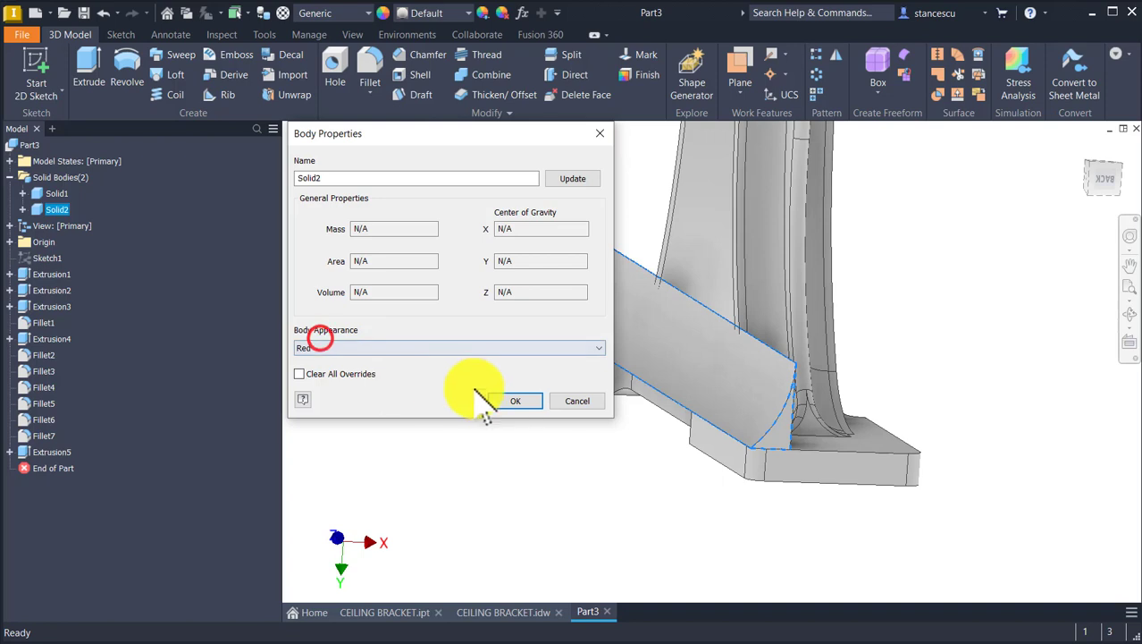
{"action": "left_click", "coordinate": [527, 401]}
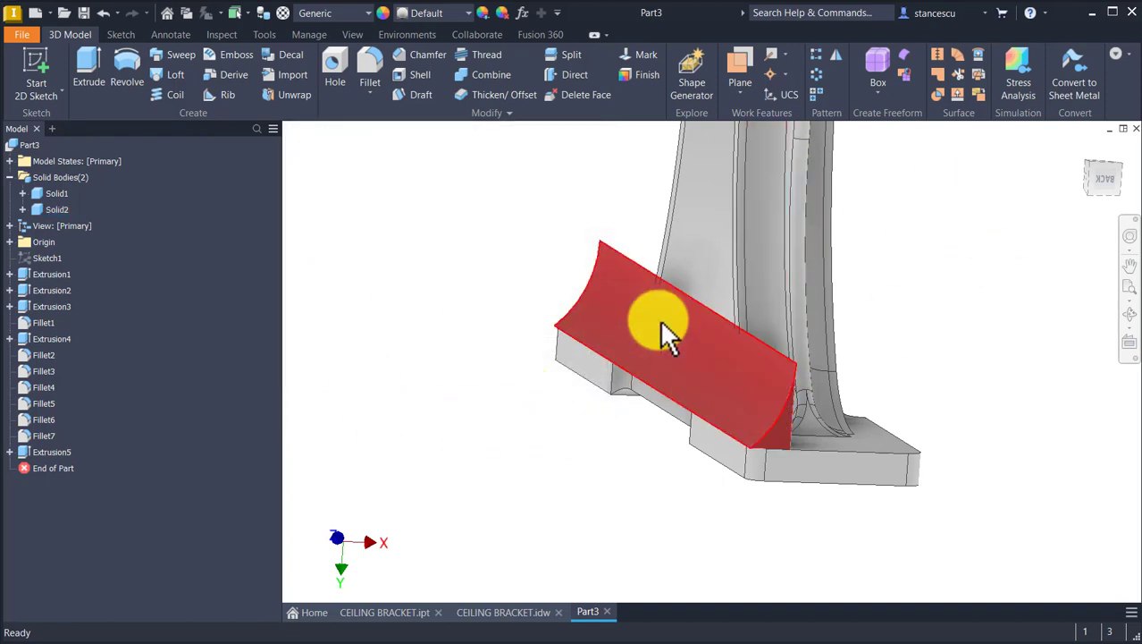
{"action": "left_click", "coordinate": [335, 340]}
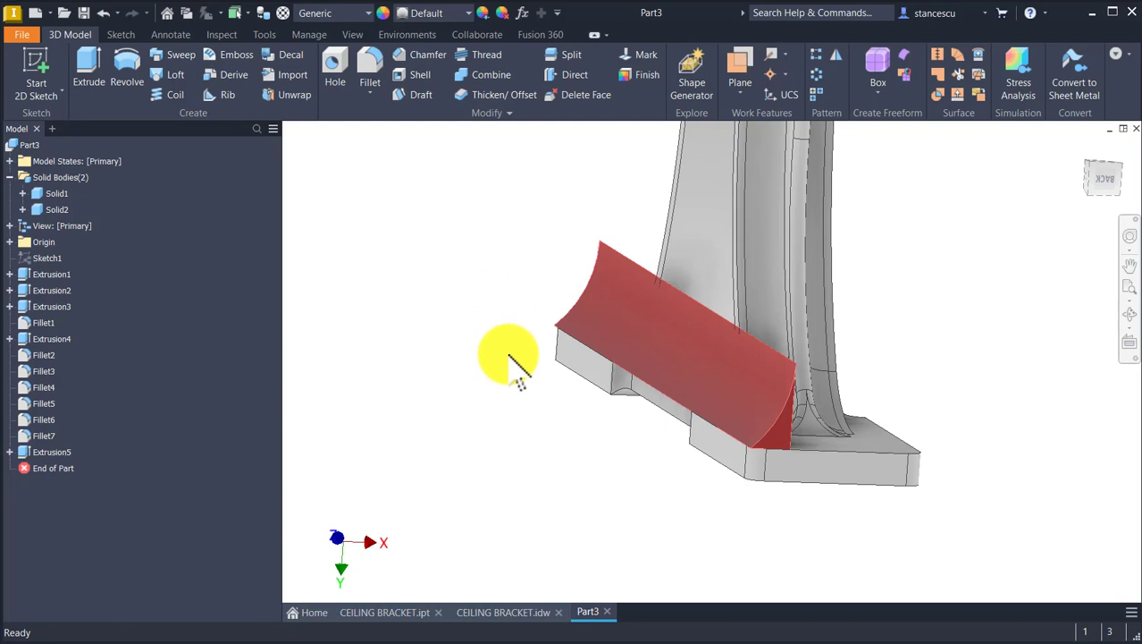
- Create a sketch on the arm's narrow side face beside the red body, keep its projected outline, and finish the sketch
{"action": "scroll", "coordinate": [737, 329], "scroll_direction": "up", "scroll_amount": 2}
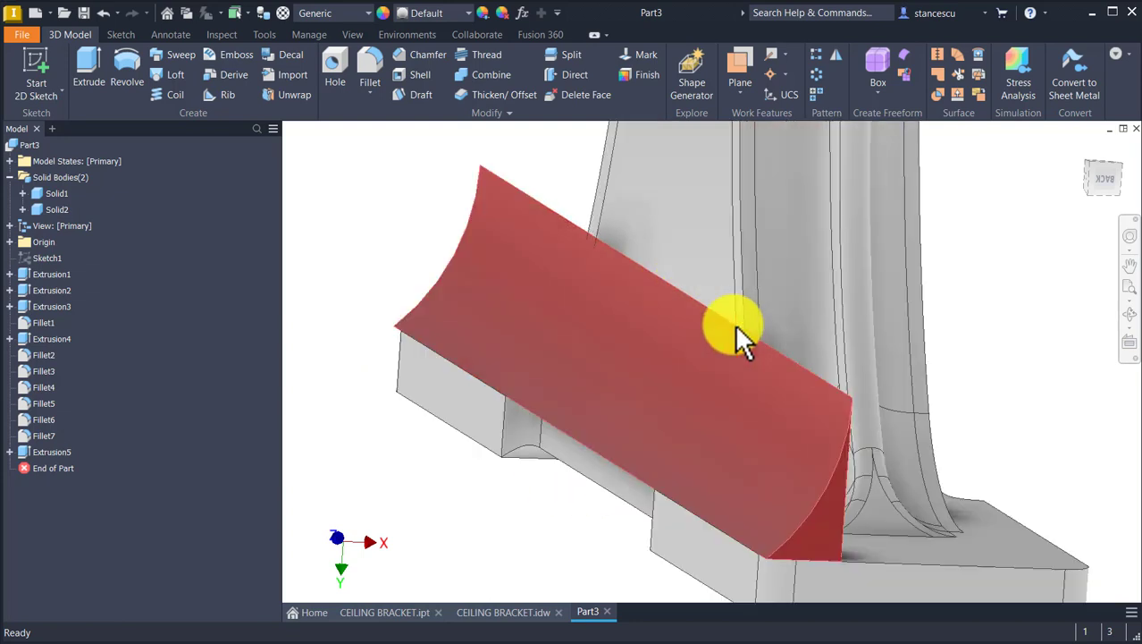
{"action": "scroll", "coordinate": [756, 255], "scroll_direction": "up", "scroll_amount": 3}
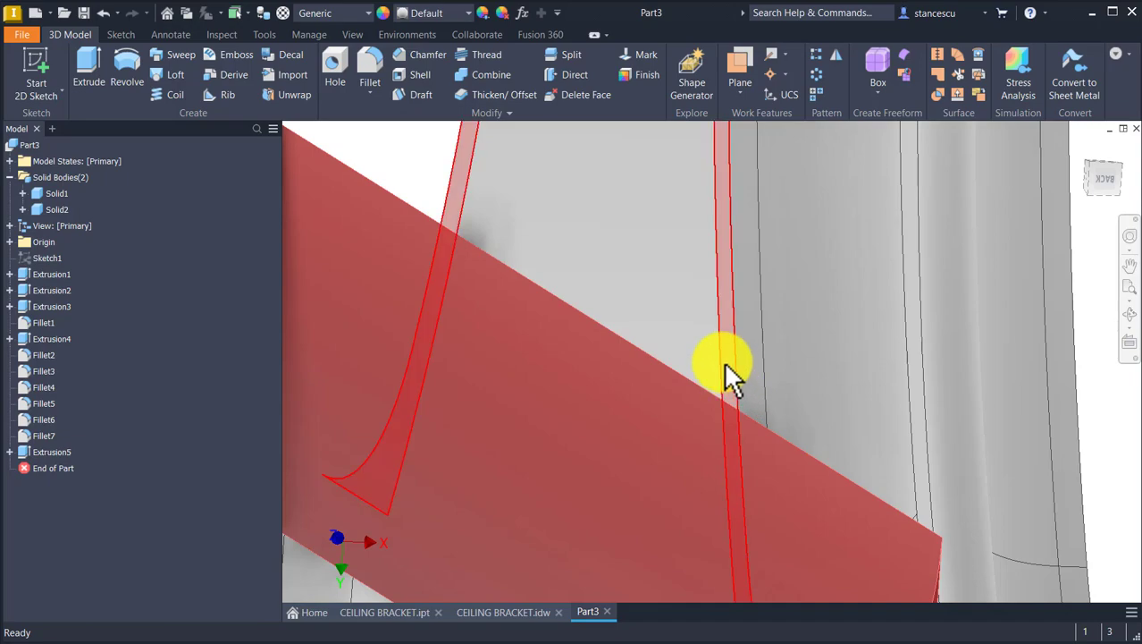
{"action": "left_click", "coordinate": [724, 362]}
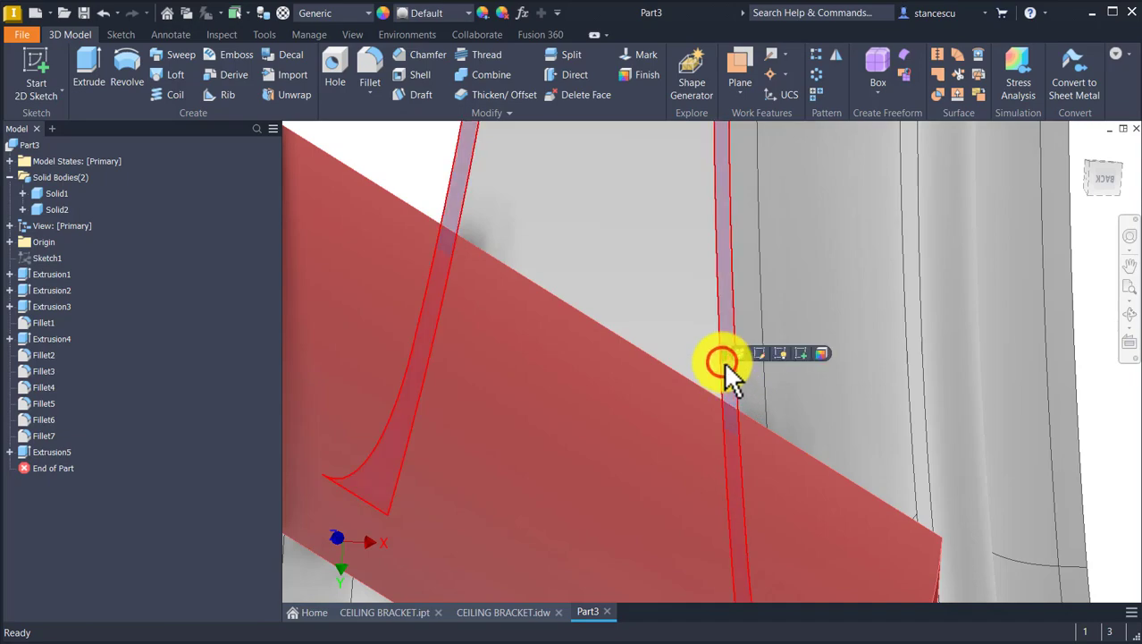
{"action": "left_click", "coordinate": [802, 355]}
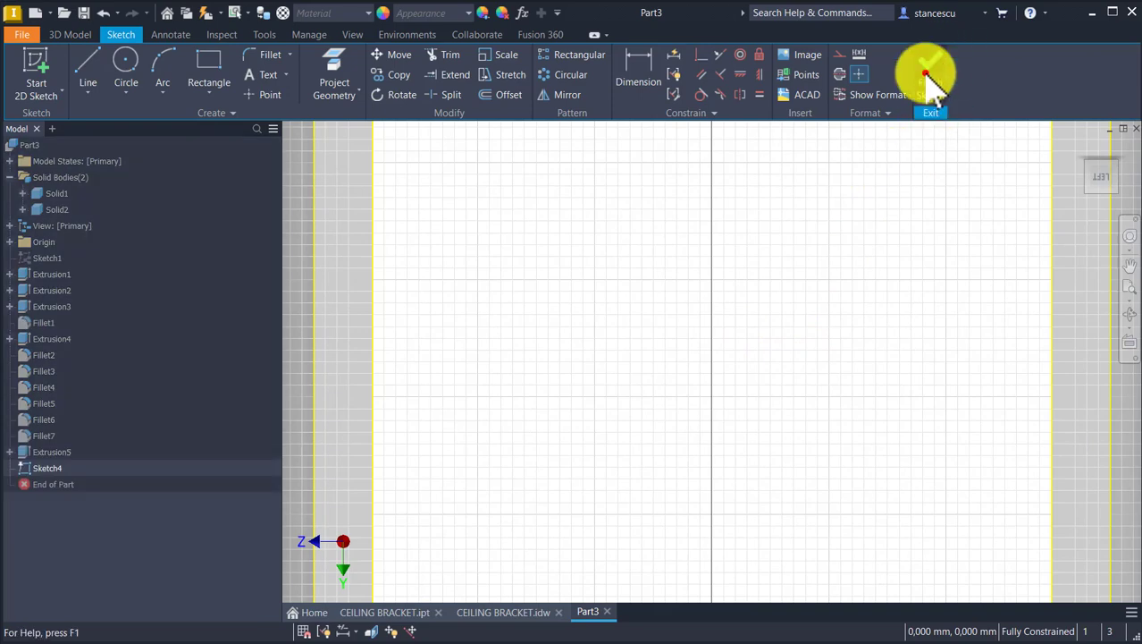
{"action": "left_click", "coordinate": [930, 76]}
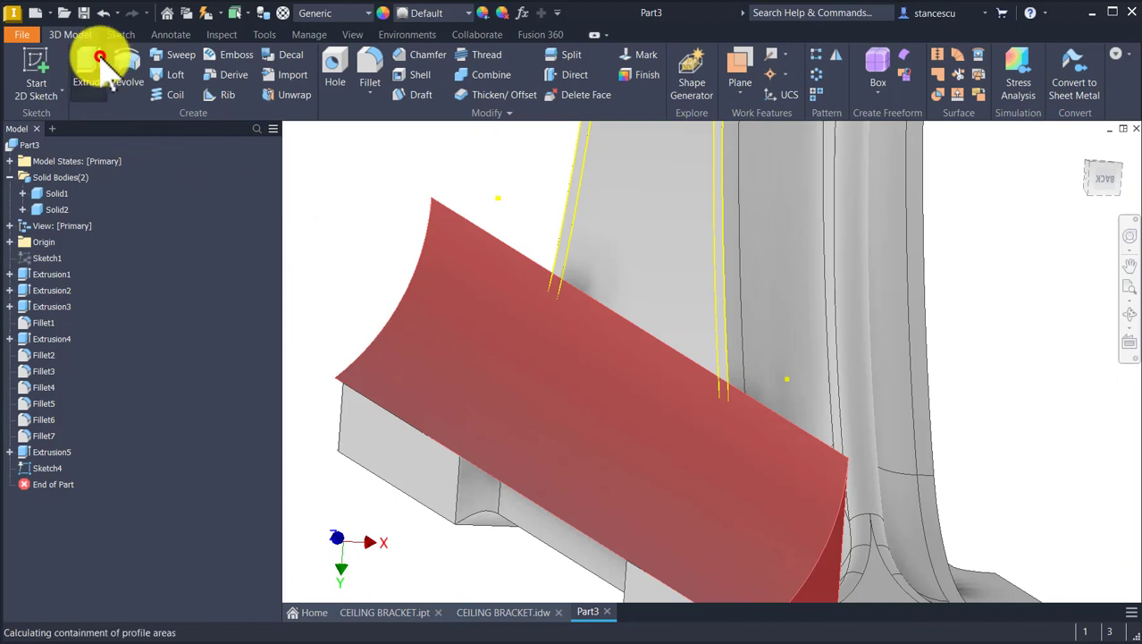
- Set up an extrusion of the arm's projected side outline with the Intersect operation in the default direction
{"action": "left_click", "coordinate": [100, 60]}
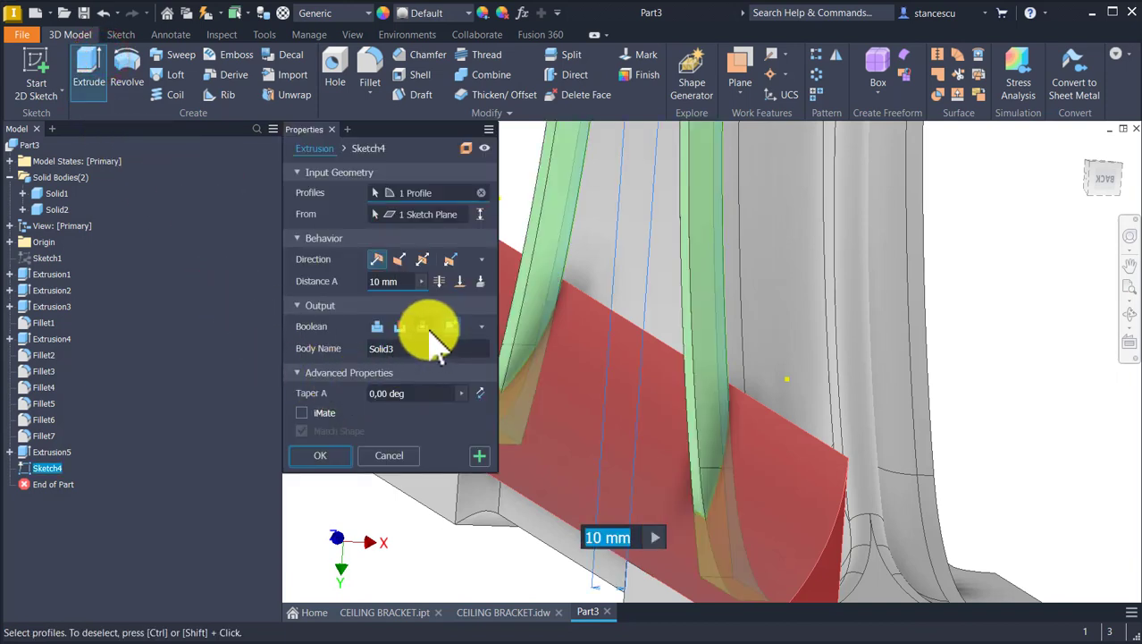
{"action": "left_click", "coordinate": [422, 329]}
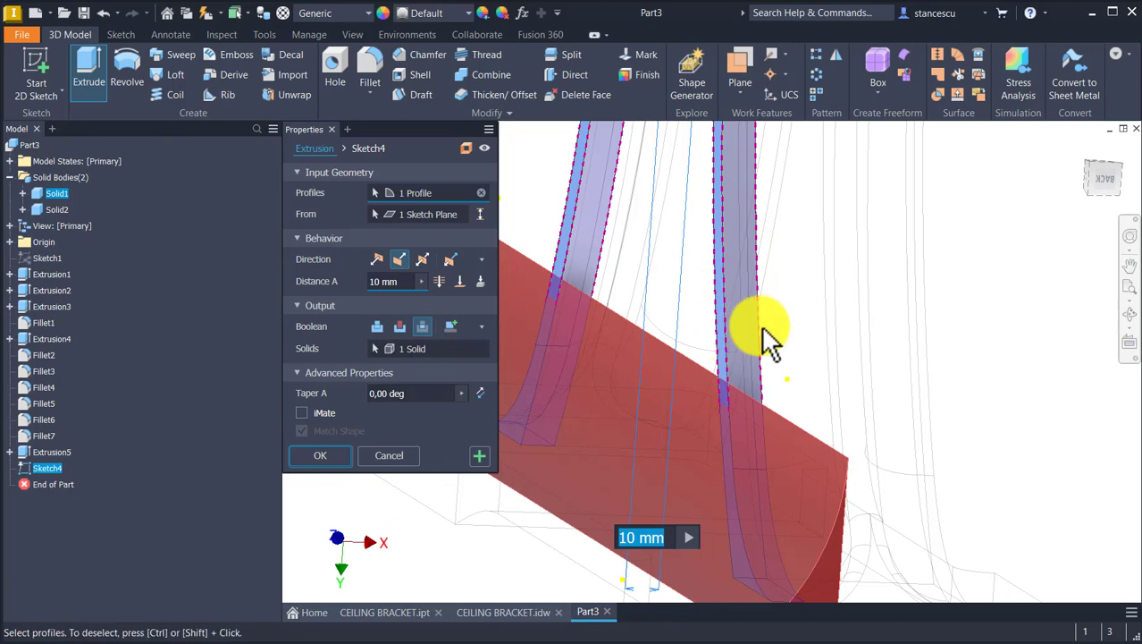
{"action": "left_click", "coordinate": [376, 259]}
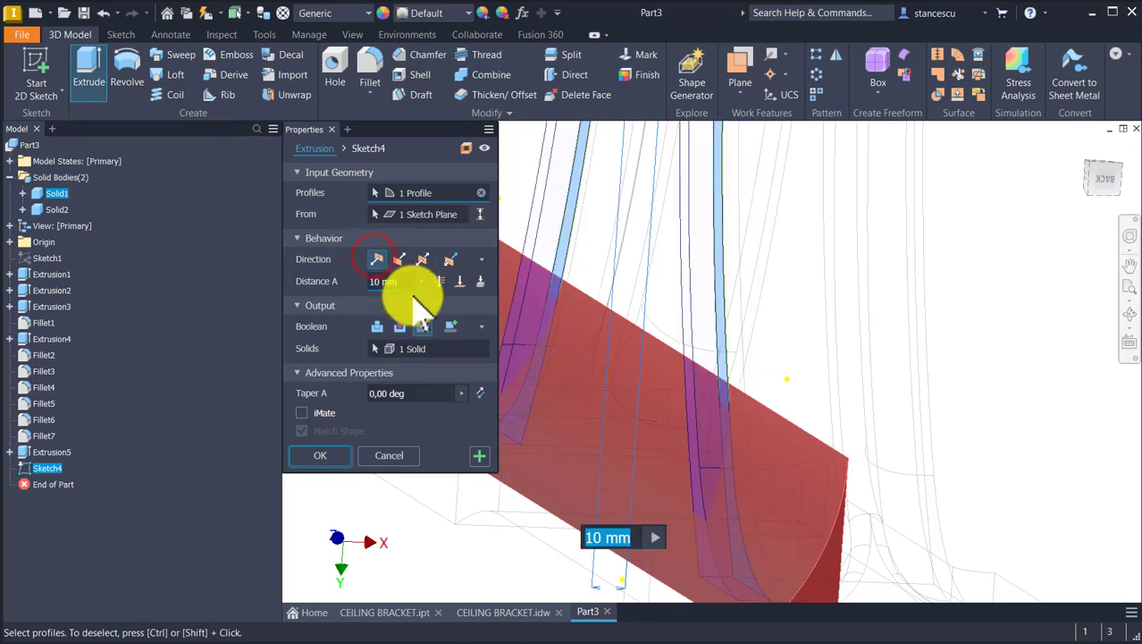
- Try the intersecting extrusion as Through All in both the default and the flipped direction
{"action": "left_click", "coordinate": [439, 281]}
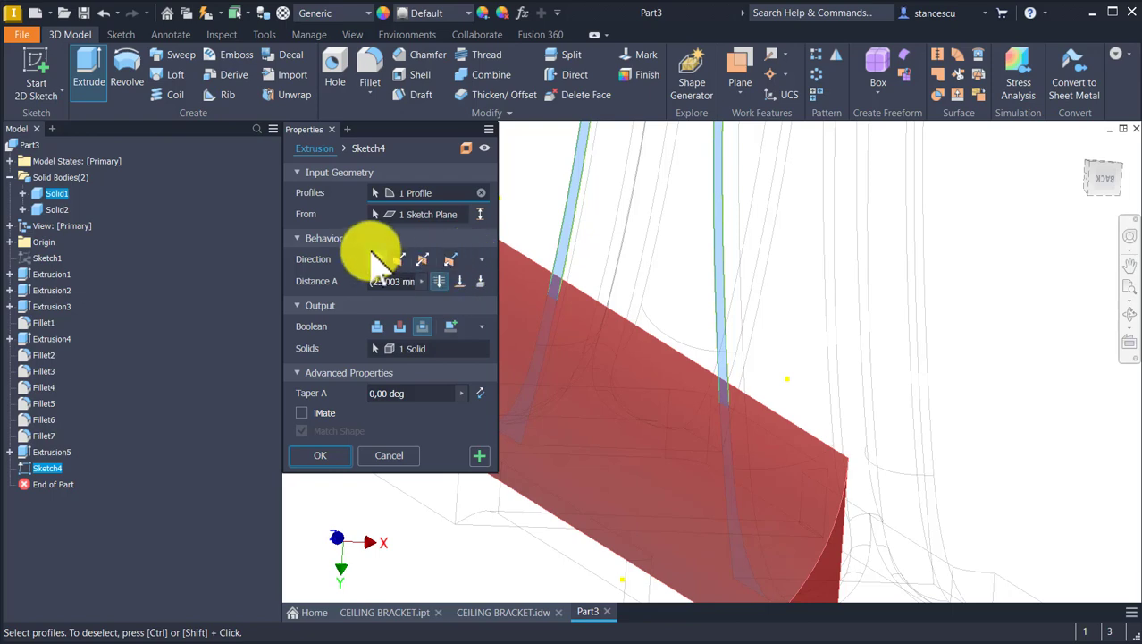
{"action": "left_click", "coordinate": [423, 326]}
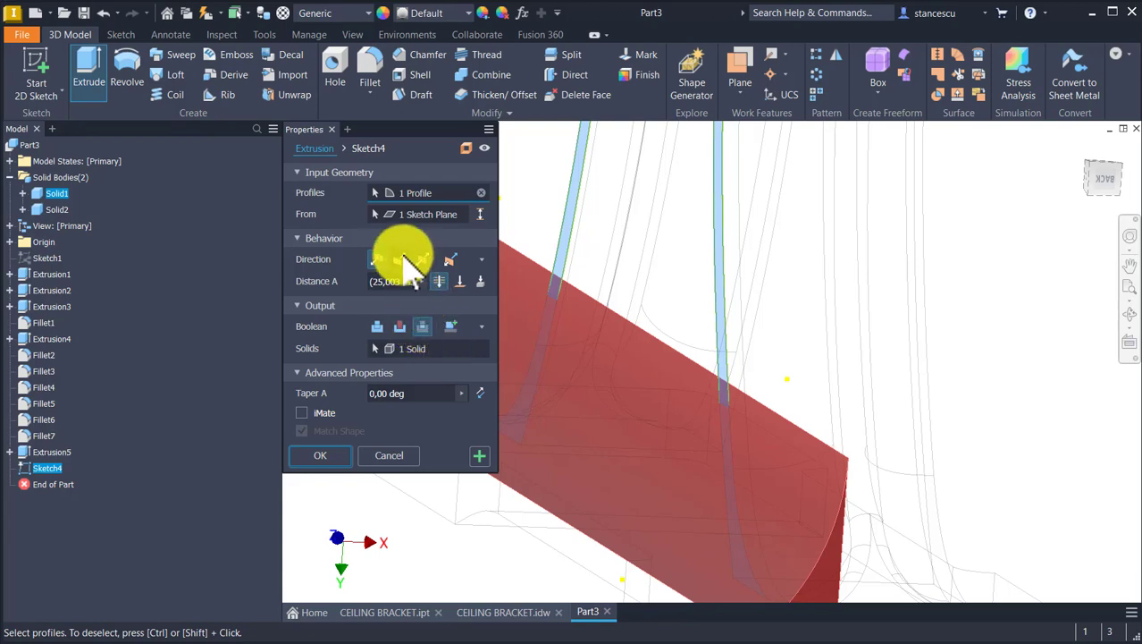
{"action": "left_click", "coordinate": [400, 258]}
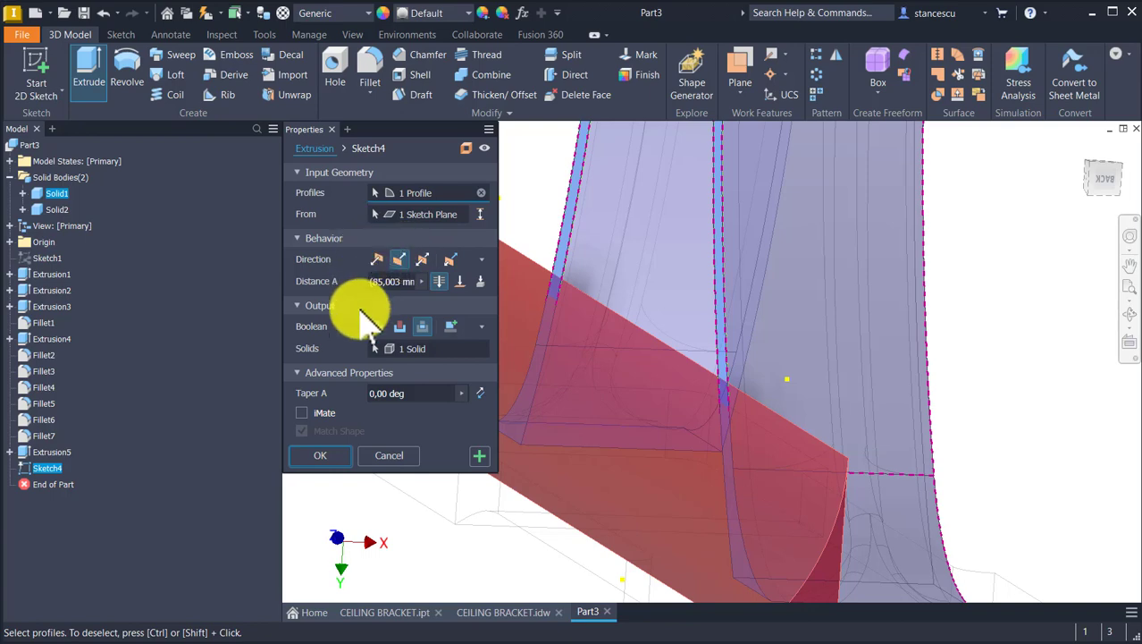
{"action": "left_click", "coordinate": [380, 259]}
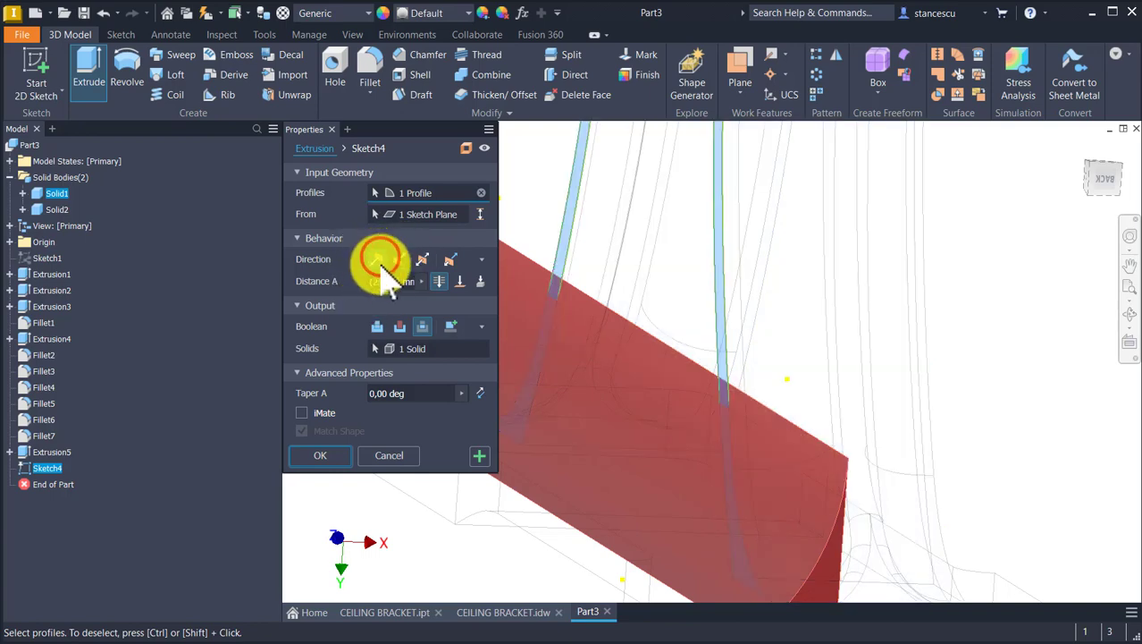
{"action": "left_click", "coordinate": [438, 282]}
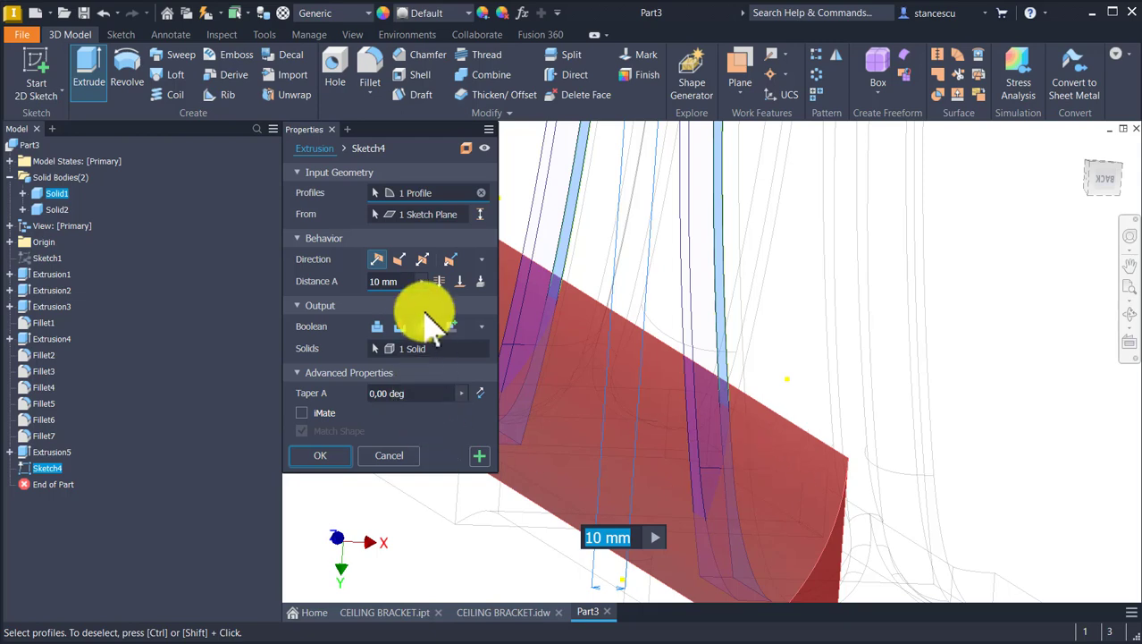
- Make the red transition body, Solid2, the only intersected solid, set the extent to Through All, and complete the extrusion
{"action": "left_click", "coordinate": [436, 348]}
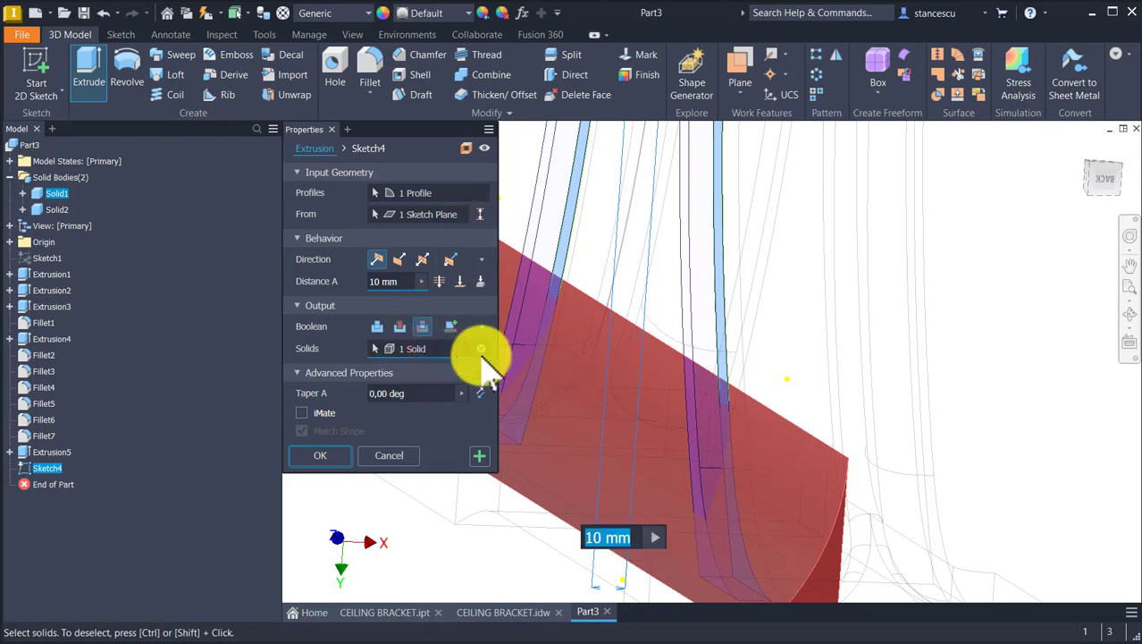
{"action": "left_click", "coordinate": [484, 349]}
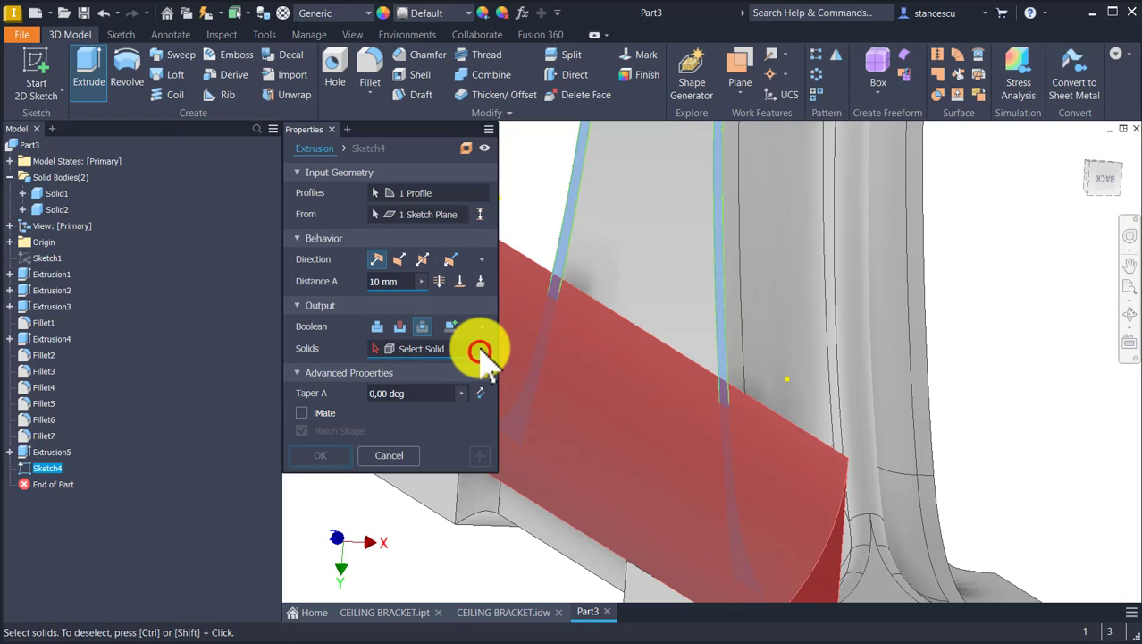
{"action": "left_click", "coordinate": [771, 450]}
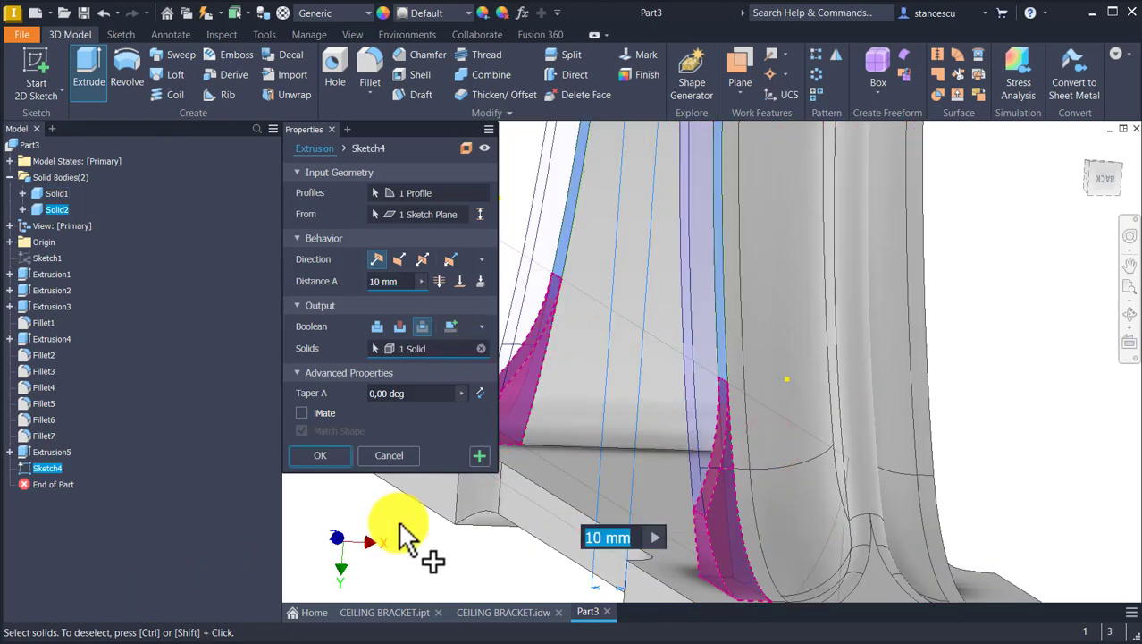
{"action": "left_click", "coordinate": [442, 283]}
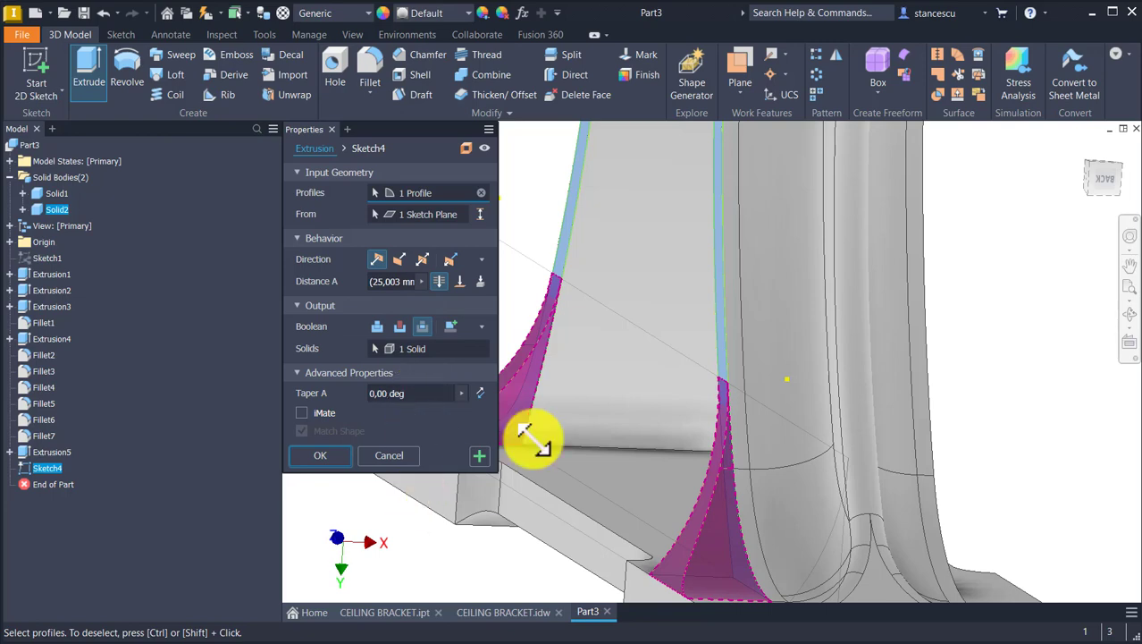
{"action": "middle_click_drag", "start_coordinate": [850, 344], "coordinate": [596, 383], "text": "shift"}
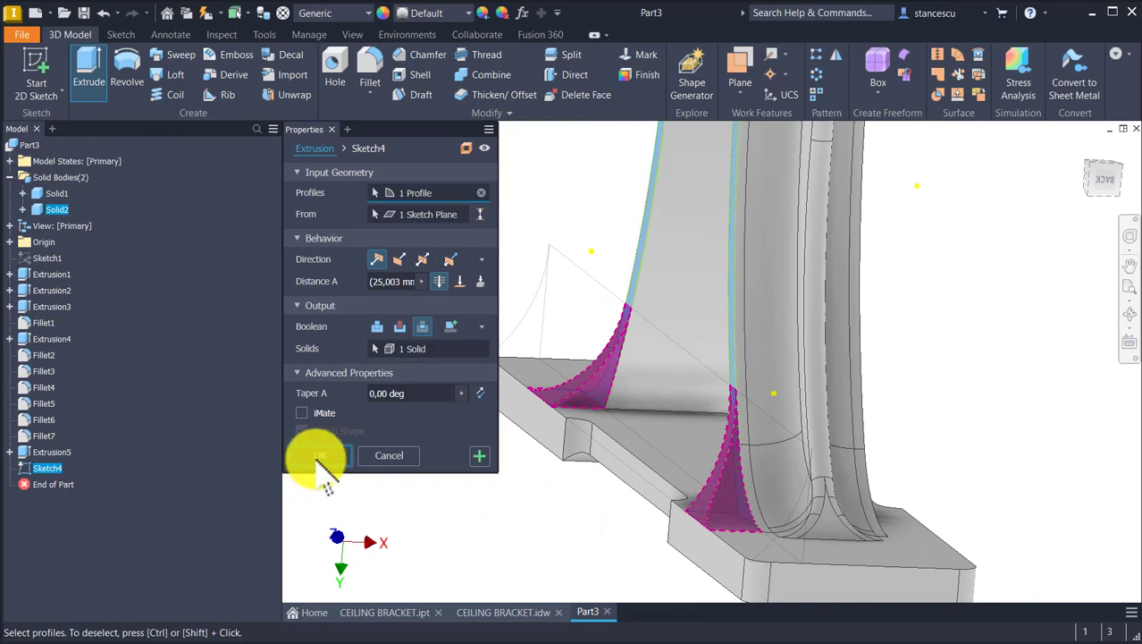
{"action": "left_click", "coordinate": [317, 456]}
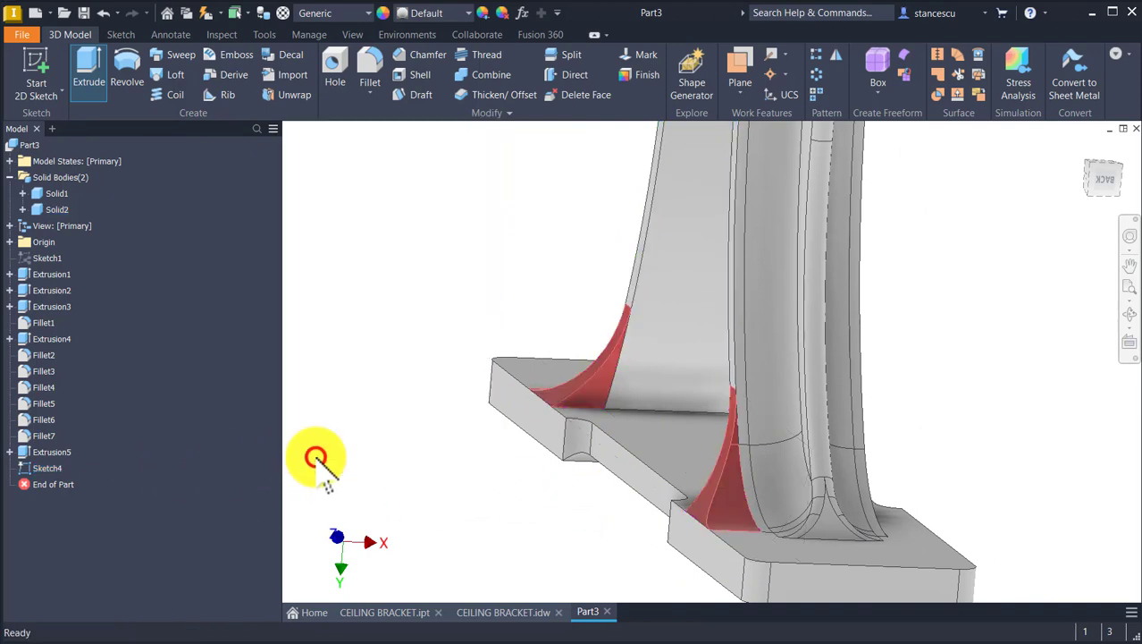
- Mirror the red corner gusset body, Solid2, about the YZ origin plane as a joined solid, keeping the original
{"action": "middle_click_drag", "start_coordinate": [318, 459], "coordinate": [615, 391], "text": "shift"}
{"action": "scroll", "coordinate": [566, 367], "scroll_direction": "down", "scroll_amount": 3}
{"action": "scroll", "coordinate": [564, 369], "scroll_direction": "up", "scroll_amount": 3}
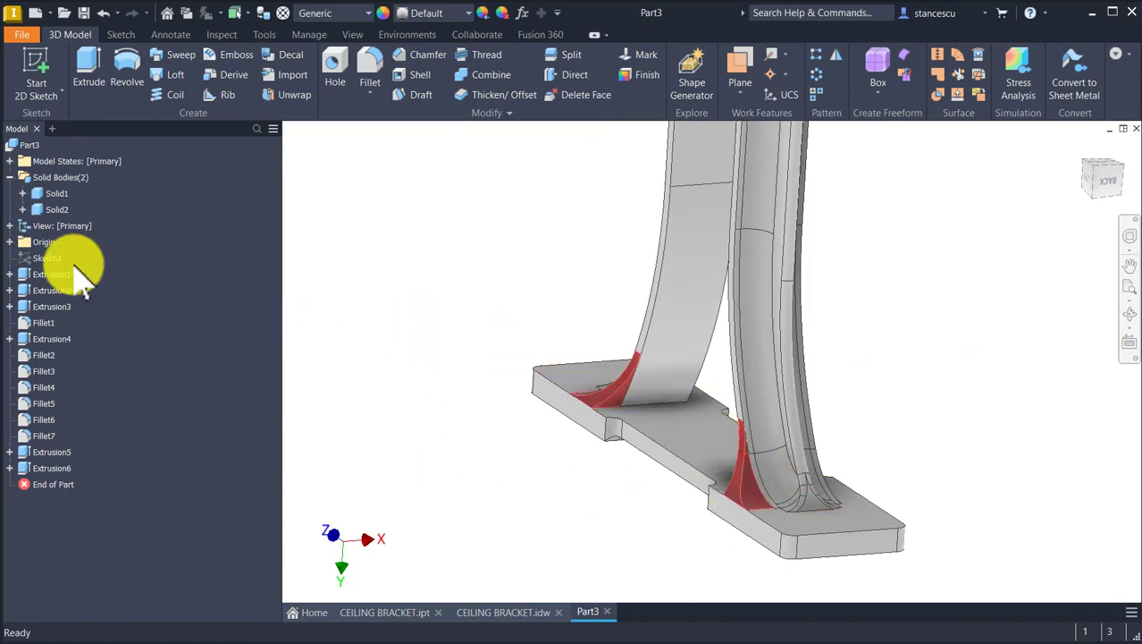
{"action": "left_click", "coordinate": [434, 275]}
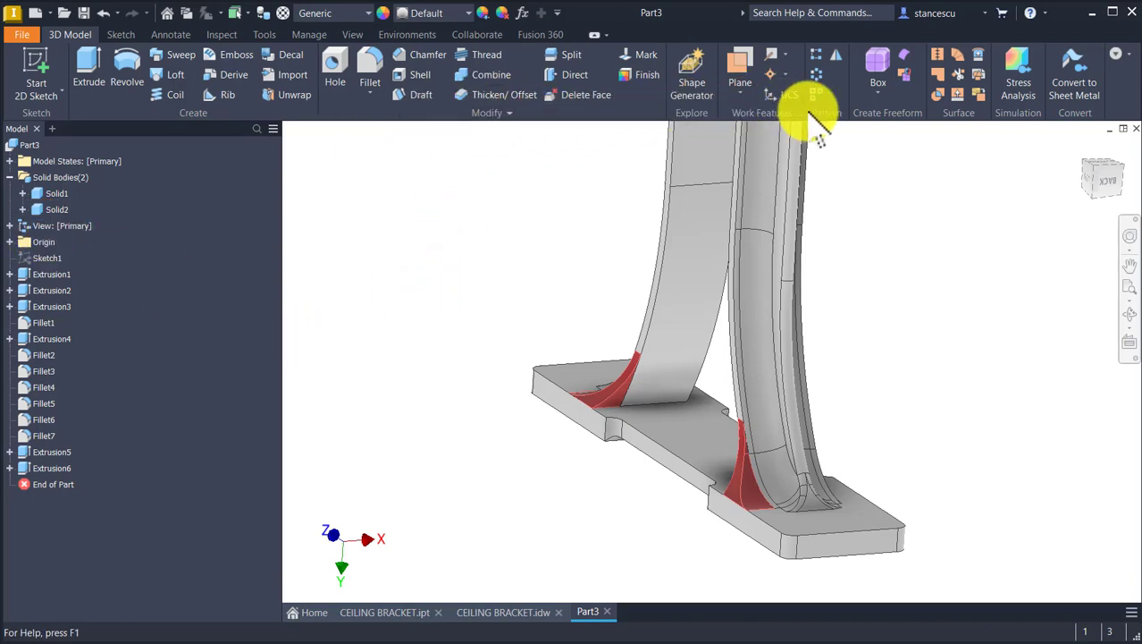
{"action": "left_click", "coordinate": [838, 57]}
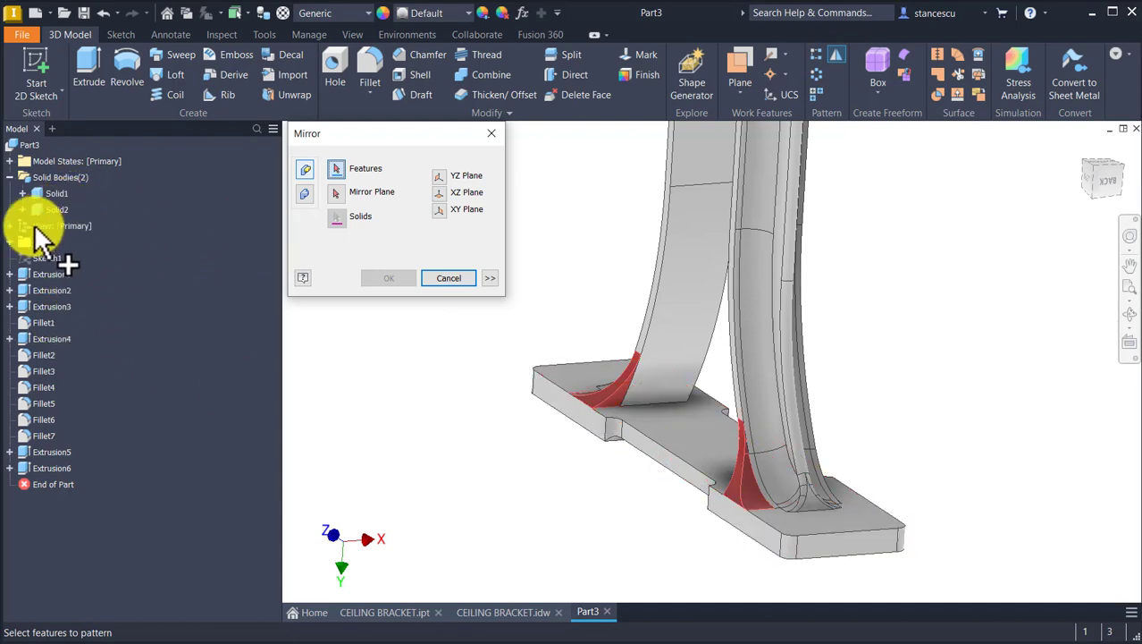
{"action": "left_click", "coordinate": [306, 195]}
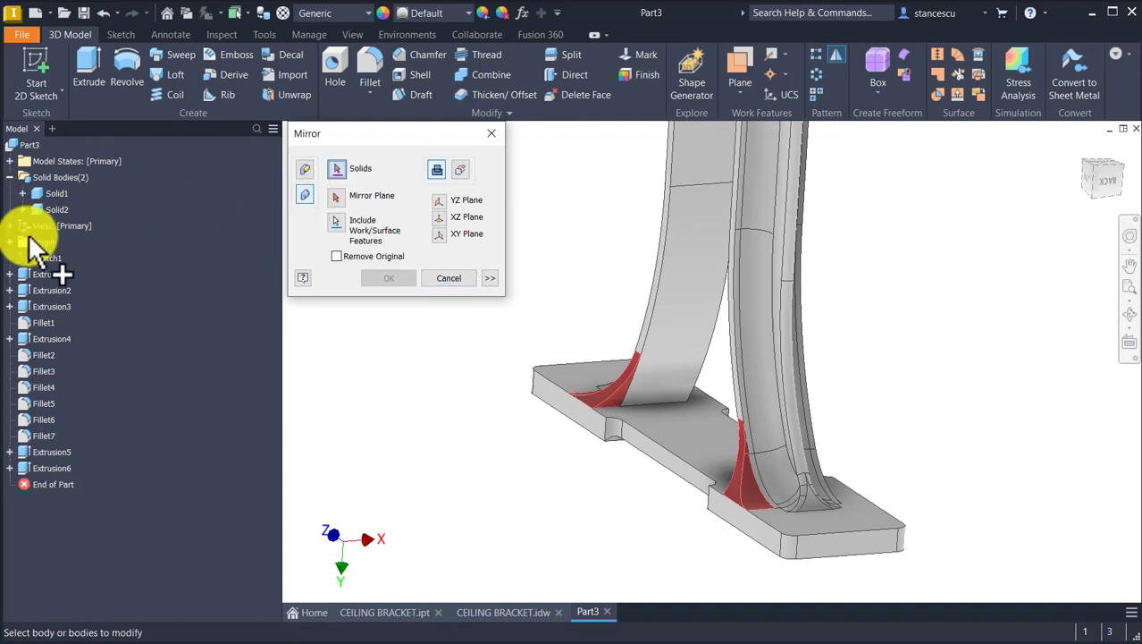
{"action": "left_click", "coordinate": [50, 211]}
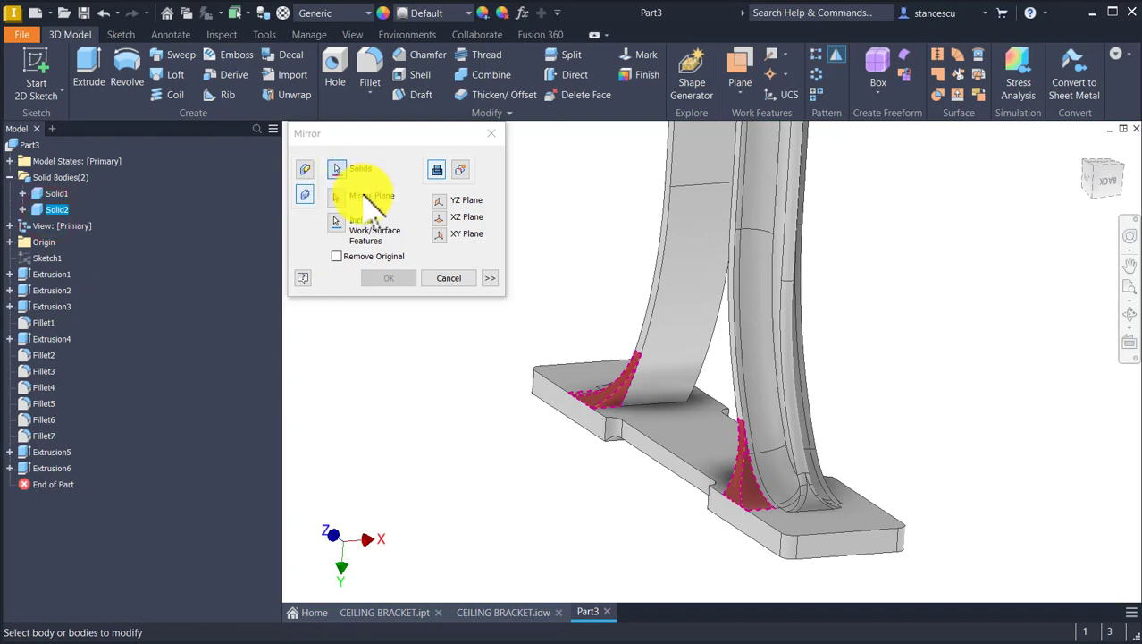
{"action": "left_click", "coordinate": [336, 197]}
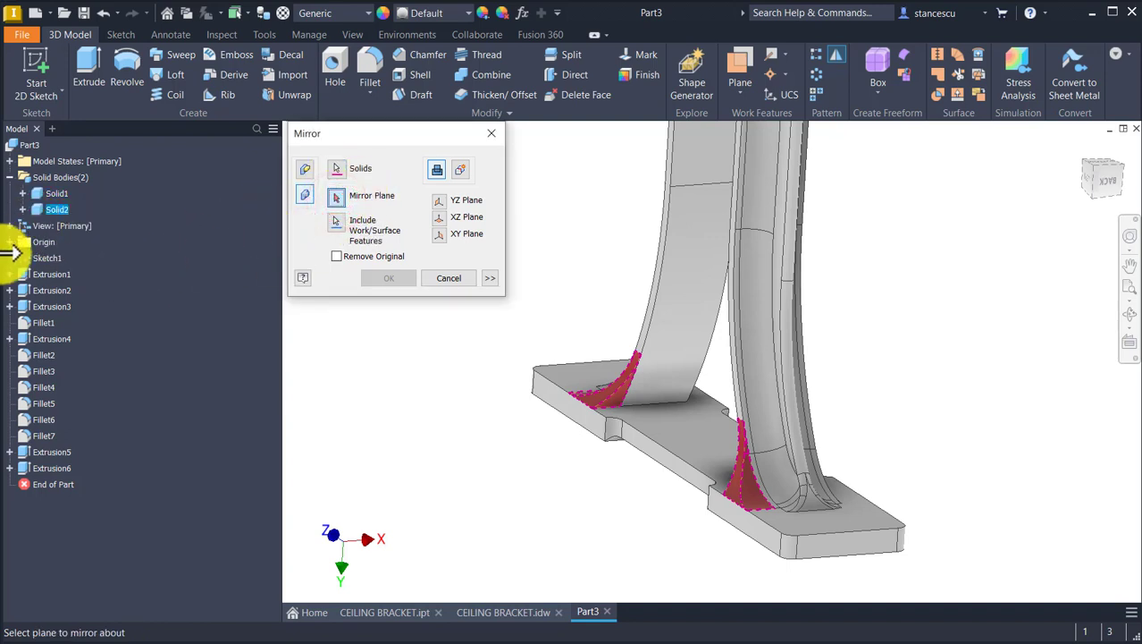
{"action": "left_click", "coordinate": [10, 243]}
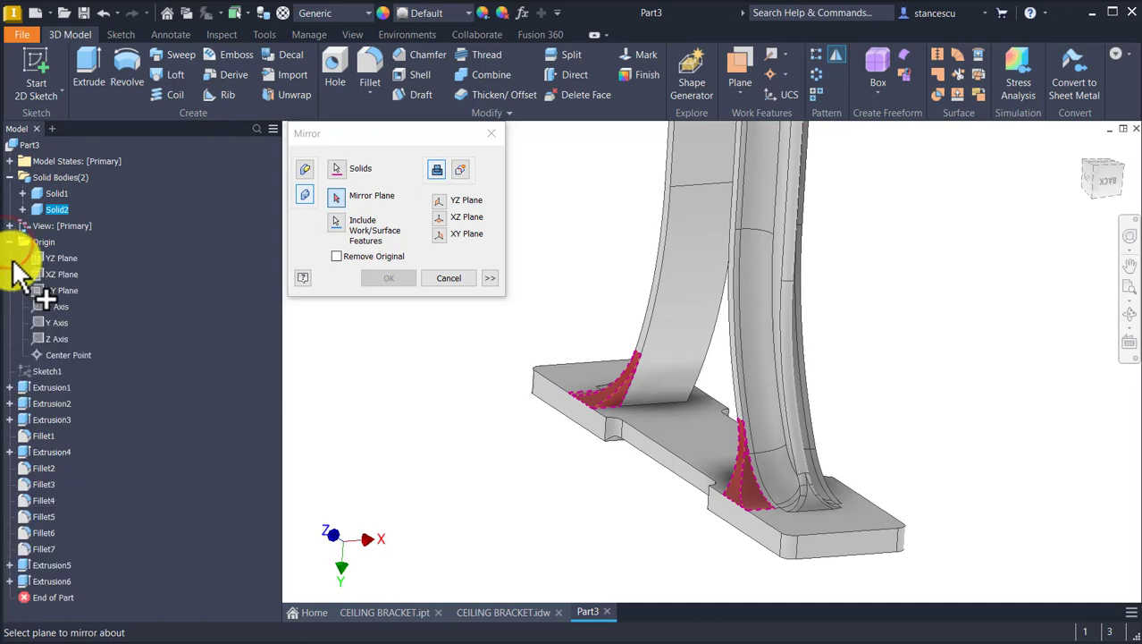
{"action": "left_click", "coordinate": [55, 260]}
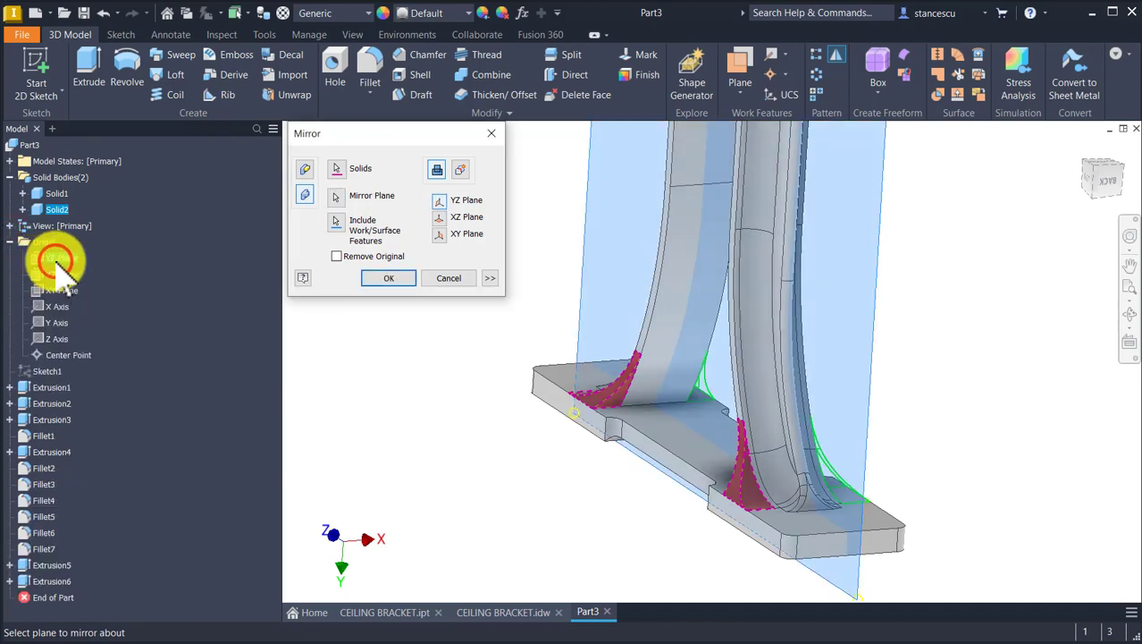
{"action": "middle_click_drag", "start_coordinate": [1135, 413], "coordinate": [472, 319], "text": "shift"}
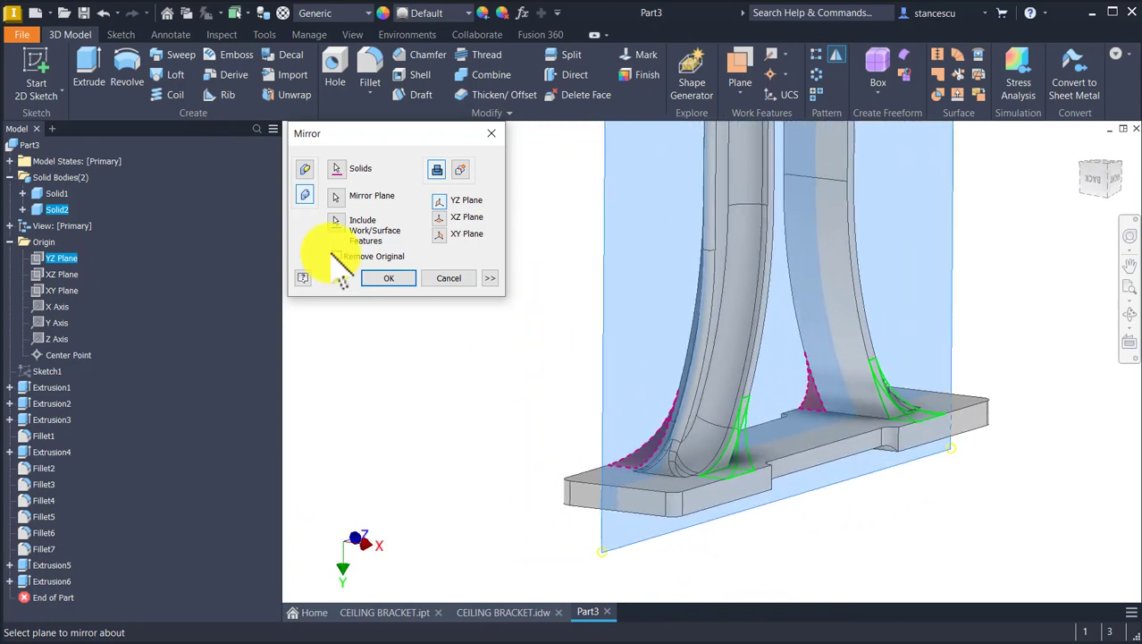
{"action": "middle_click_drag", "start_coordinate": [364, 285], "coordinate": [362, 210], "text": "shift"}
{"action": "left_click", "coordinate": [368, 279]}
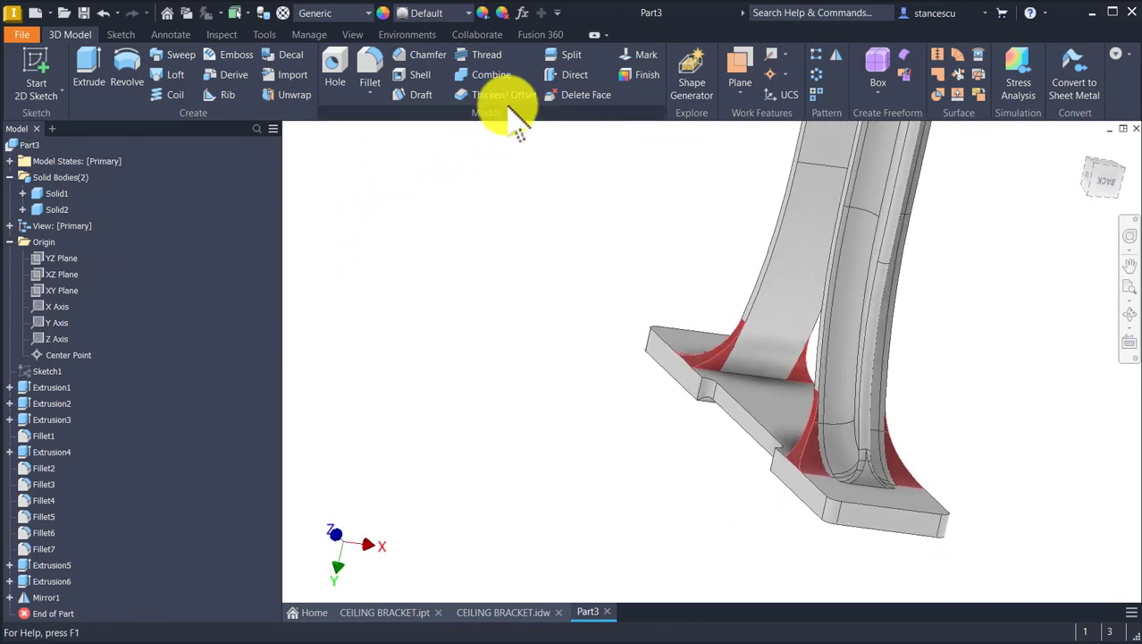
- Combine the bracket body as base with the red gusset body as tool using a Join, without keeping the tool body
{"action": "left_click", "coordinate": [500, 78]}
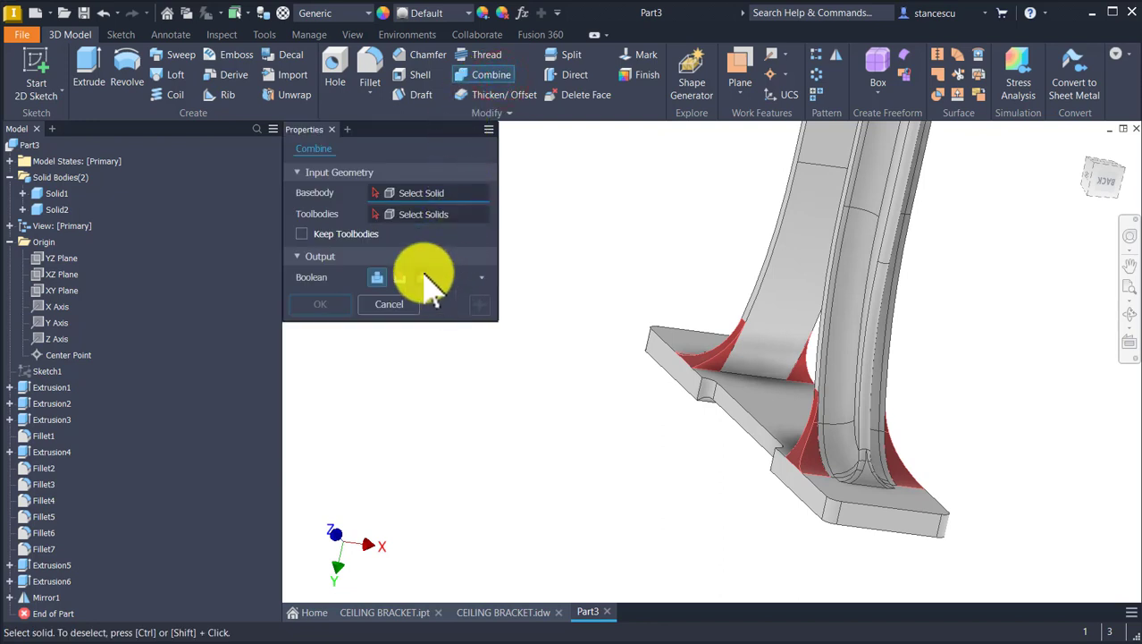
{"action": "left_click", "coordinate": [823, 247]}
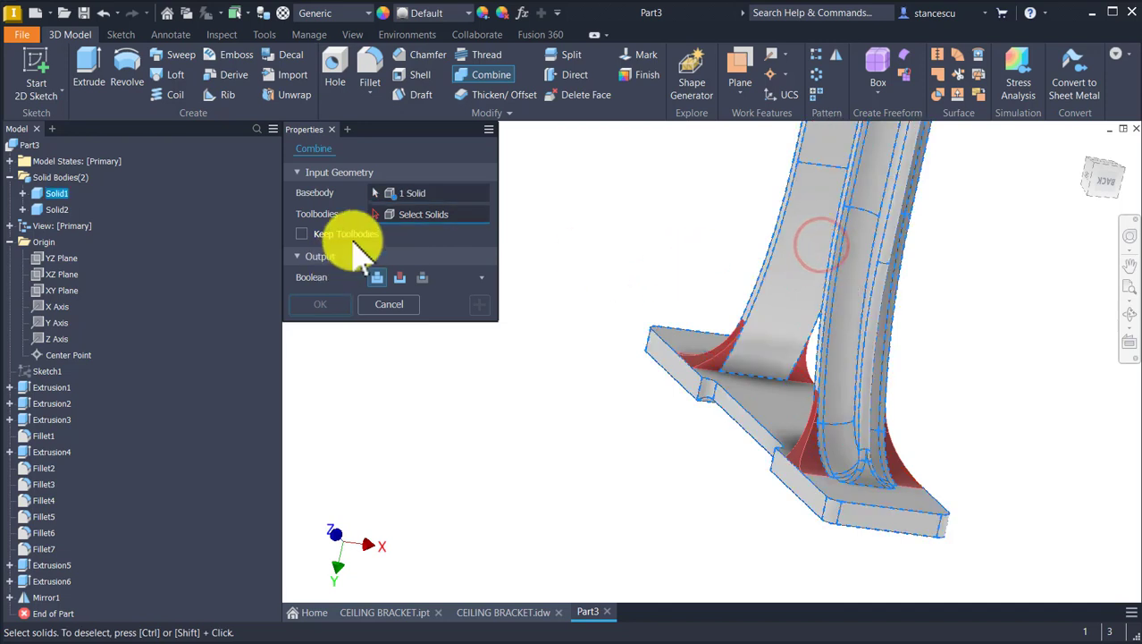
{"action": "left_click", "coordinate": [709, 361]}
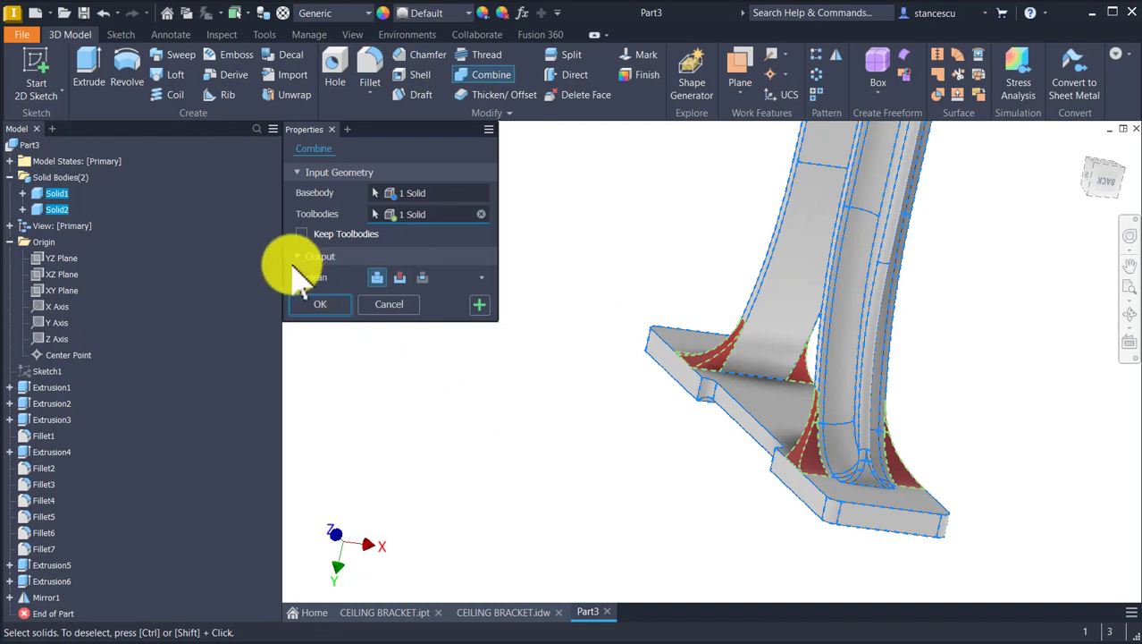
{"action": "left_click", "coordinate": [341, 300]}
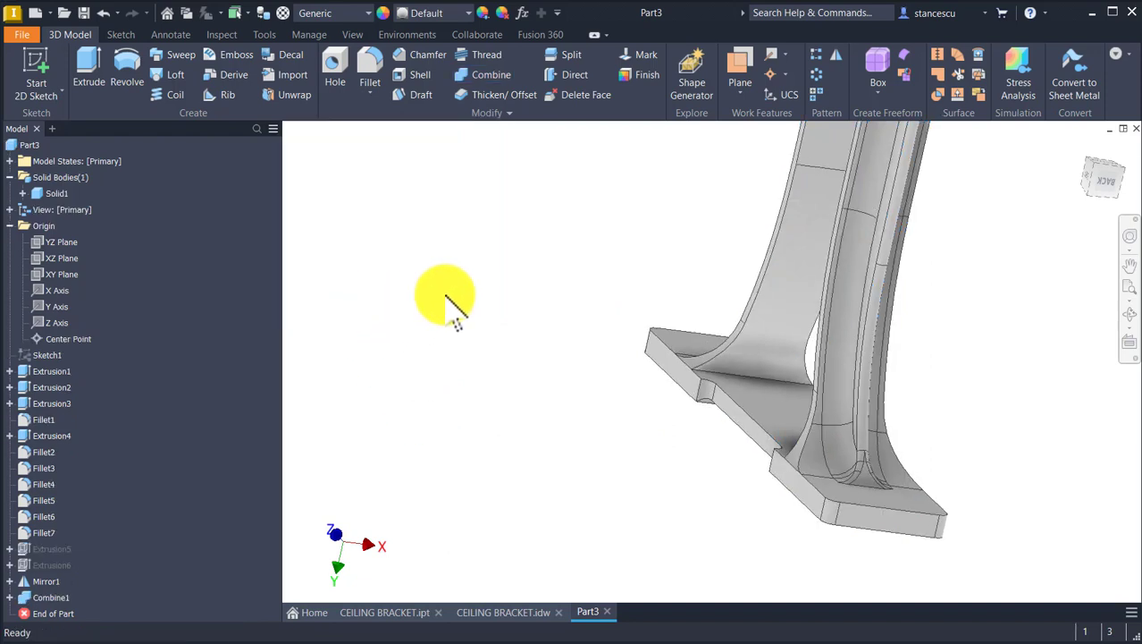
{"action": "scroll", "coordinate": [447, 306], "scroll_direction": "down", "scroll_amount": 3}
{"action": "scroll", "coordinate": [446, 295], "scroll_direction": "down", "scroll_amount": 1}
{"action": "key", "text": "F6"}
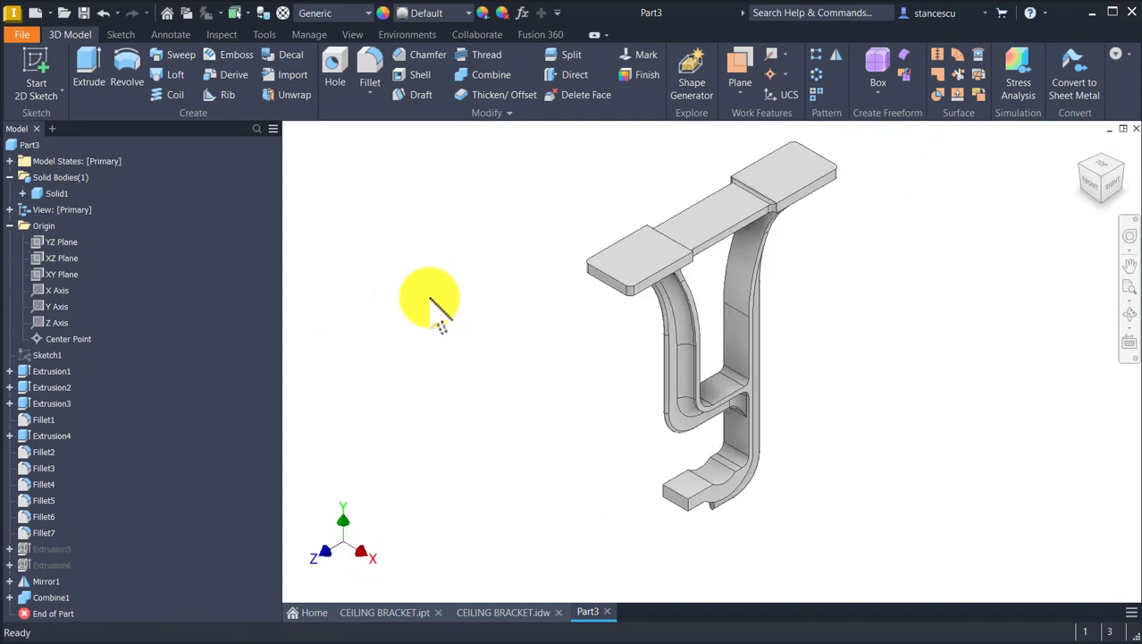
- Examine section B-B and the isometric view in CEILING BRACKET.idw for the shape and dimensions of the lower hook end
{"action": "left_click", "coordinate": [503, 612]}
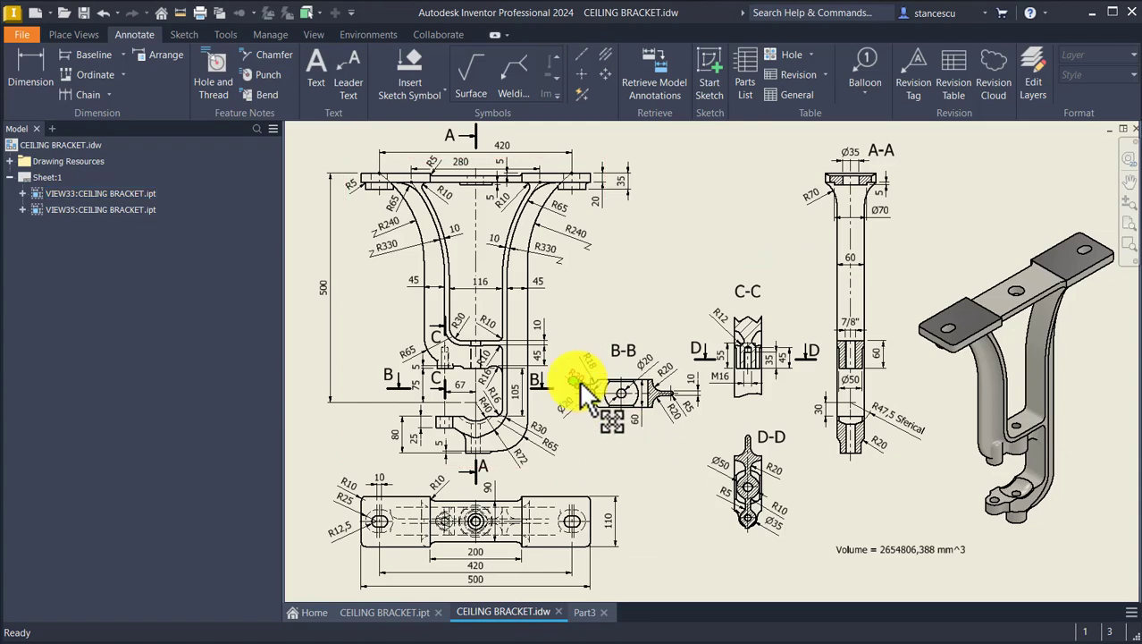
{"action": "left_click_drag", "start_coordinate": [572, 403], "coordinate": [592, 408]}
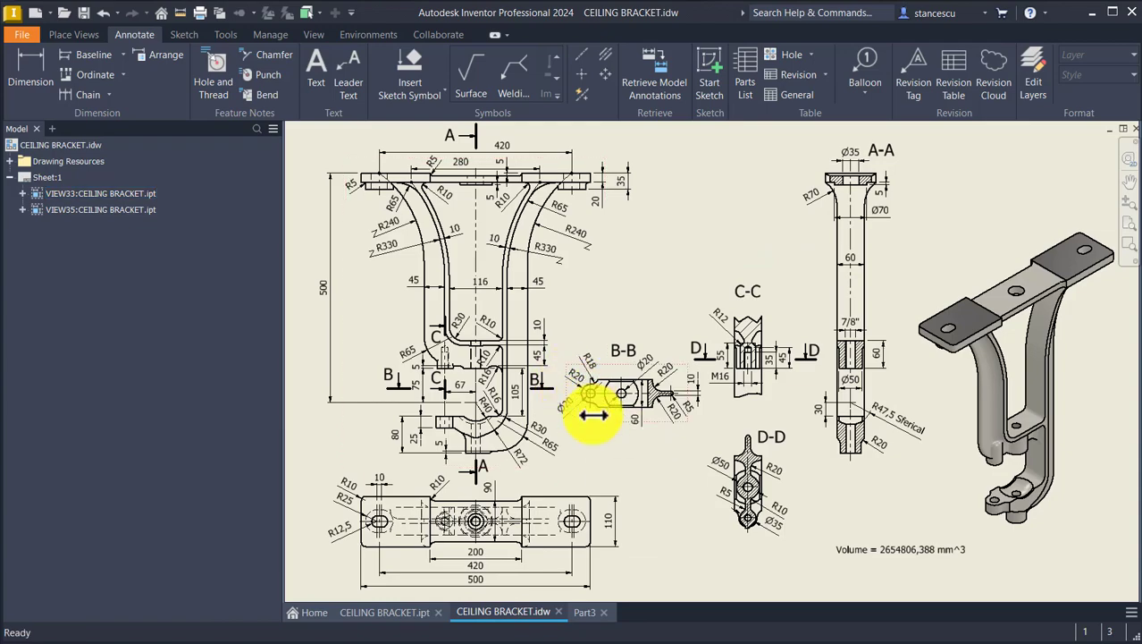
{"action": "left_click", "coordinate": [588, 409]}
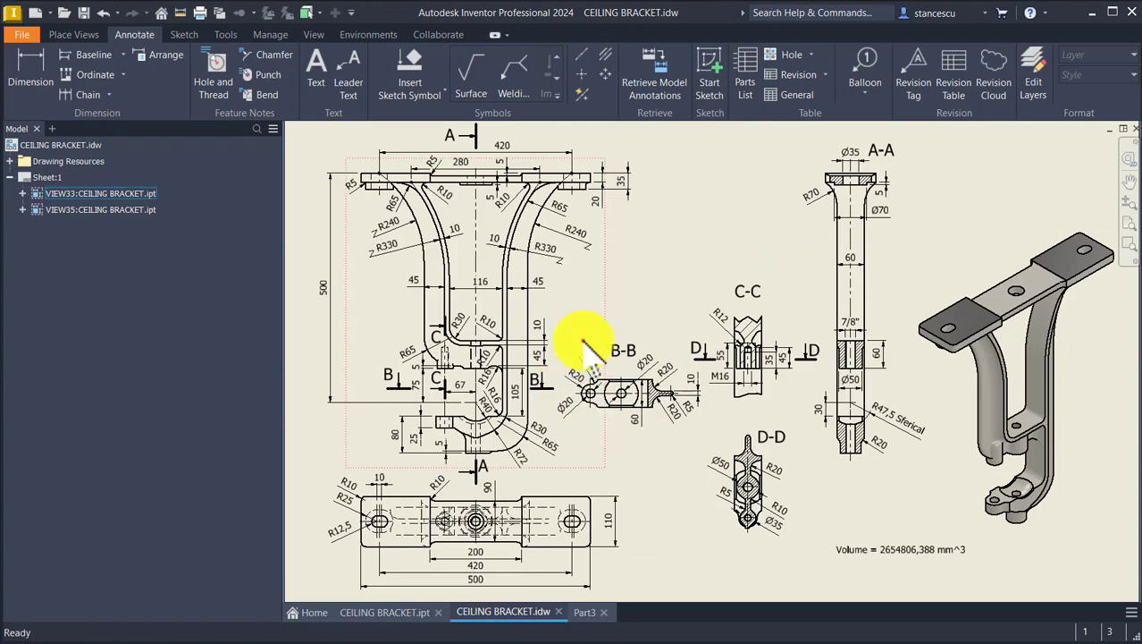
{"action": "scroll", "coordinate": [572, 402], "scroll_direction": "up", "scroll_amount": 5}
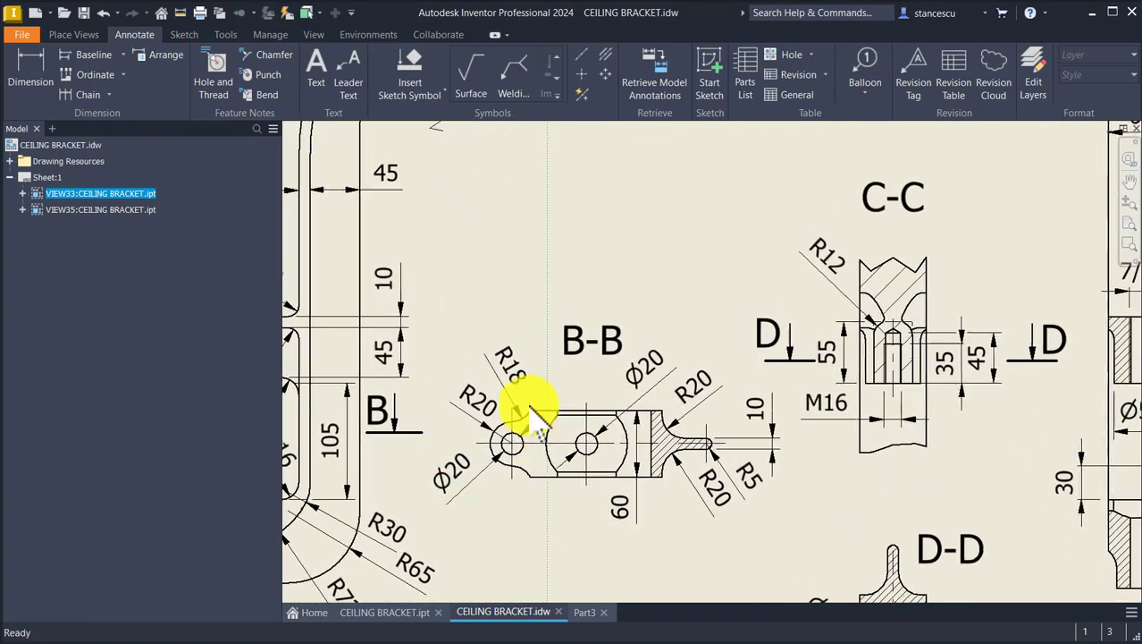
{"action": "left_click_drag", "start_coordinate": [474, 436], "coordinate": [503, 404]}
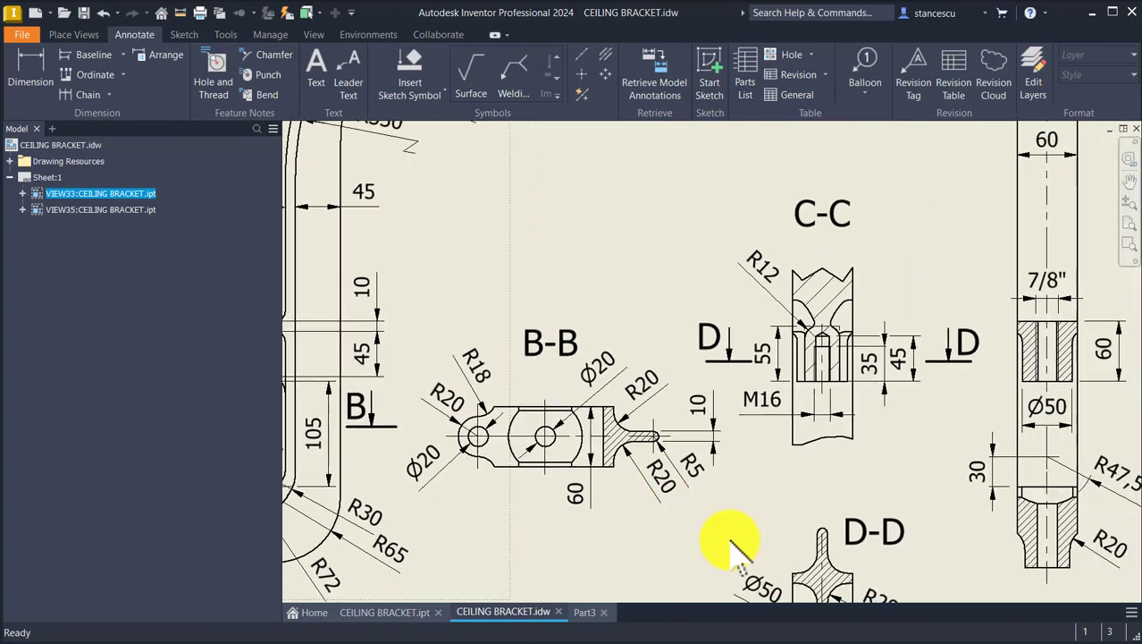
{"action": "scroll", "coordinate": [977, 551], "scroll_direction": "up", "scroll_amount": 3}
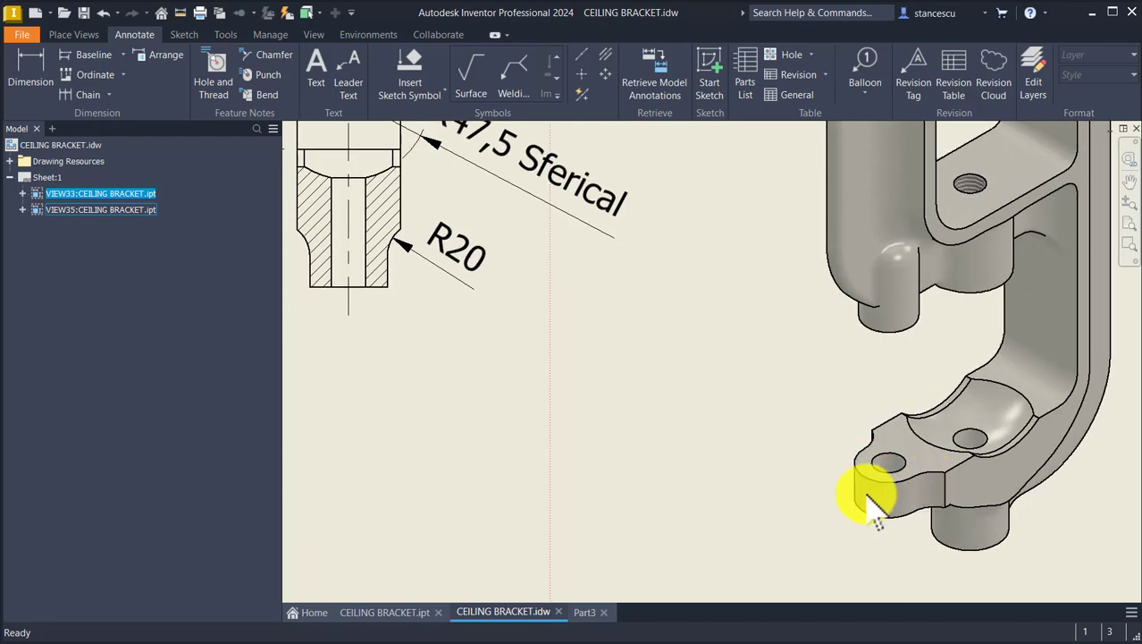
{"action": "scroll", "coordinate": [676, 551], "scroll_direction": "down", "scroll_amount": 1}
{"action": "scroll", "coordinate": [677, 556], "scroll_direction": "down", "scroll_amount": 2}
{"action": "key", "text": "F6"}
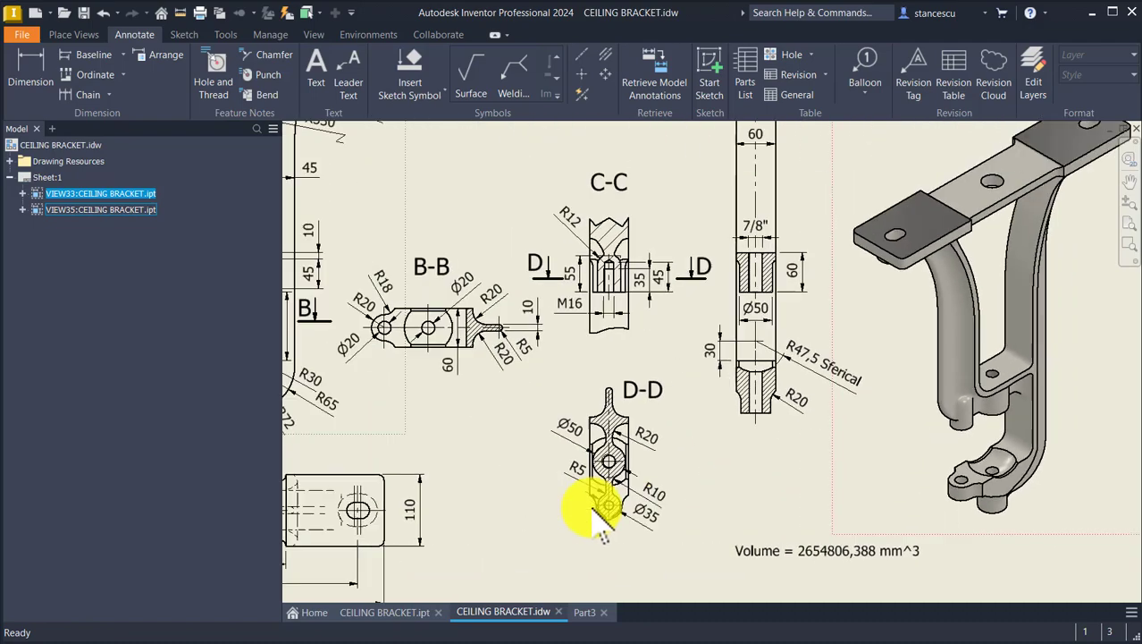
- Return to Part3, start a sketch on the flat upper face of the lower hook's end and slice the graphics
{"action": "left_click", "coordinate": [583, 613]}
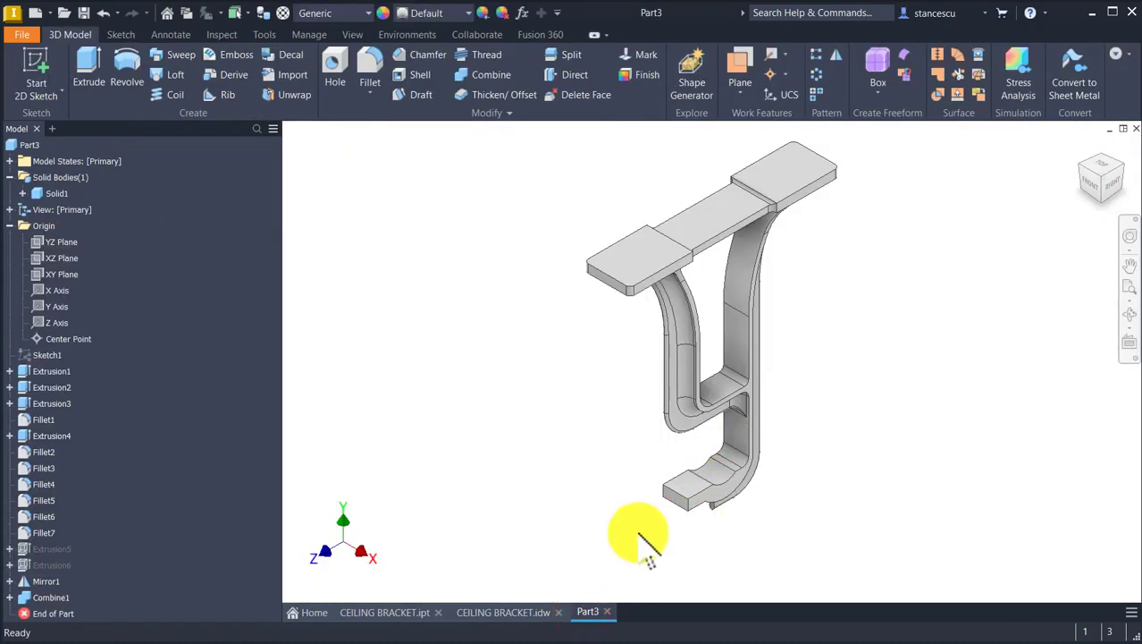
{"action": "scroll", "coordinate": [694, 485], "scroll_direction": "up", "scroll_amount": 3}
{"action": "left_click", "coordinate": [771, 523]}
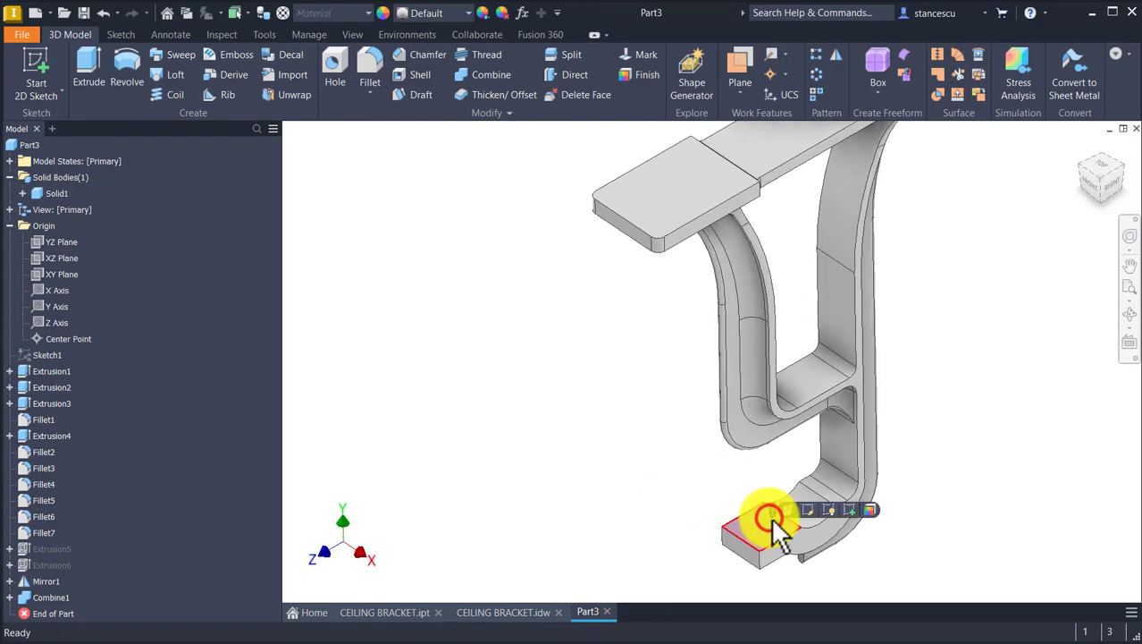
{"action": "left_click", "coordinate": [851, 505]}
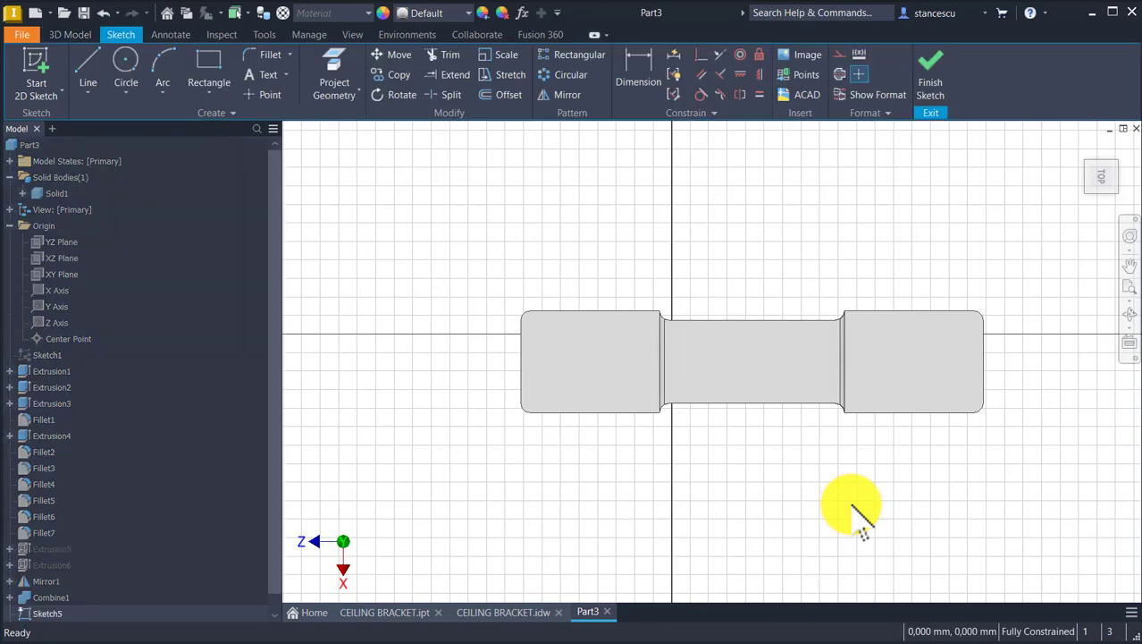
{"action": "key", "text": "F7"}
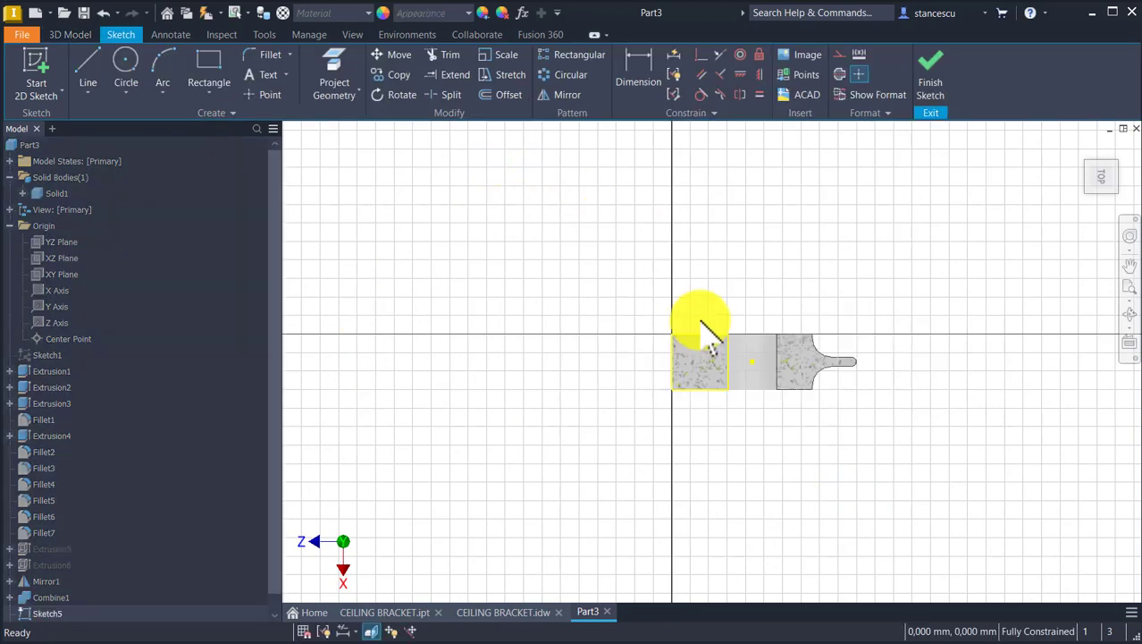
- Draw a circle with a 20 mm radius on the square end face of the hook
{"action": "scroll", "coordinate": [703, 325], "scroll_direction": "up", "scroll_amount": 3}
{"action": "scroll", "coordinate": [702, 325], "scroll_direction": "up", "scroll_amount": 3}
{"action": "middle_click_drag", "start_coordinate": [703, 362], "coordinate": [694, 337]}
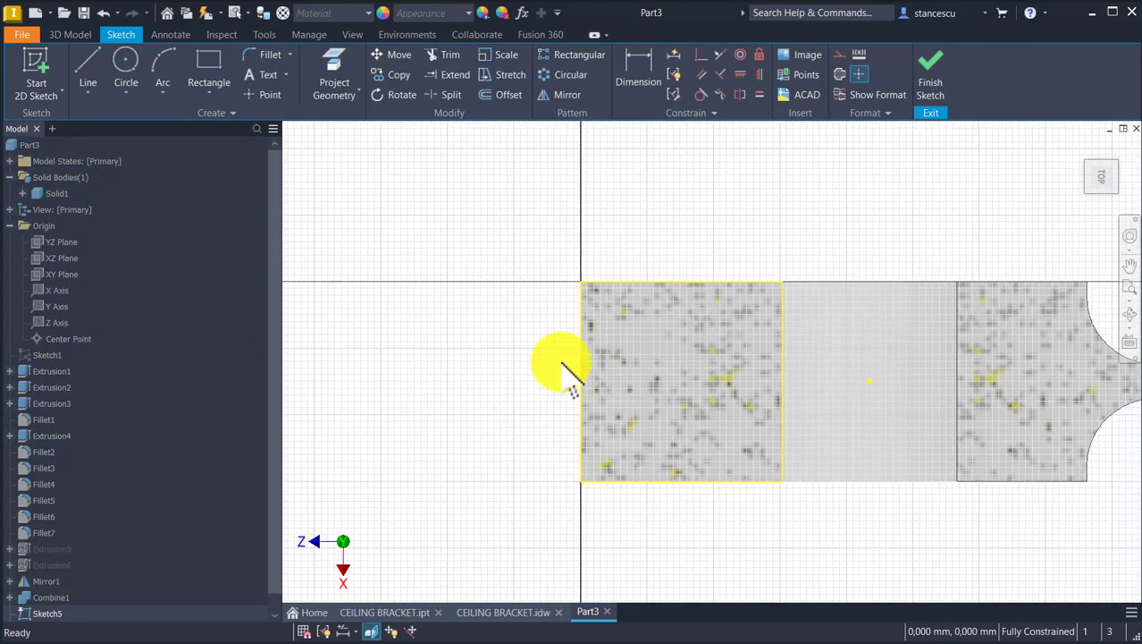
{"action": "left_click", "coordinate": [130, 67]}
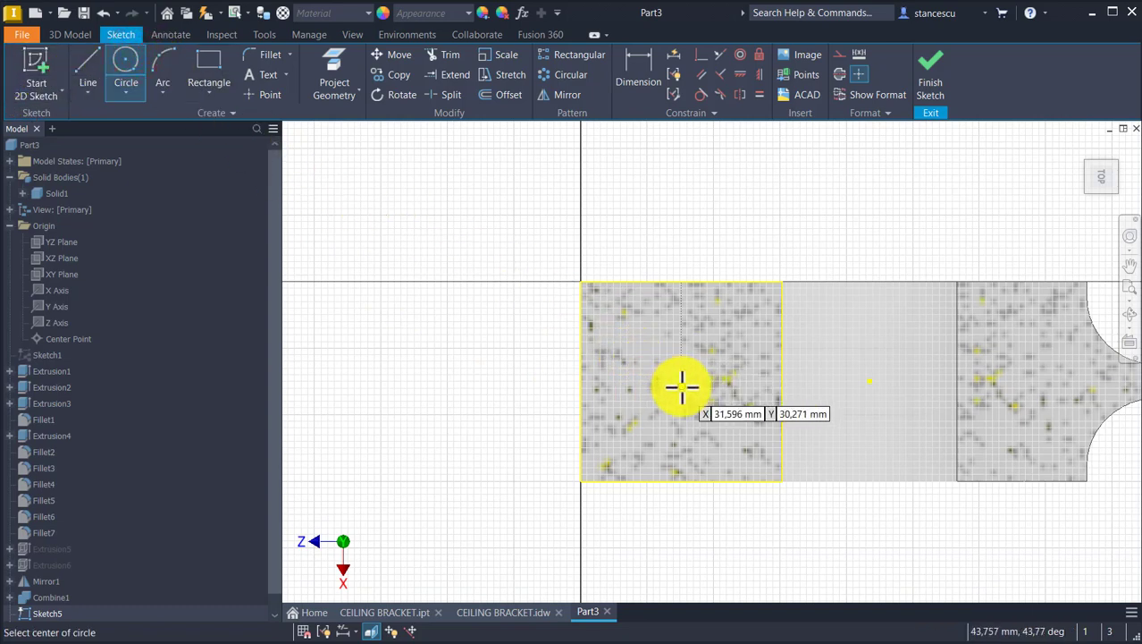
{"action": "left_click", "coordinate": [676, 376]}
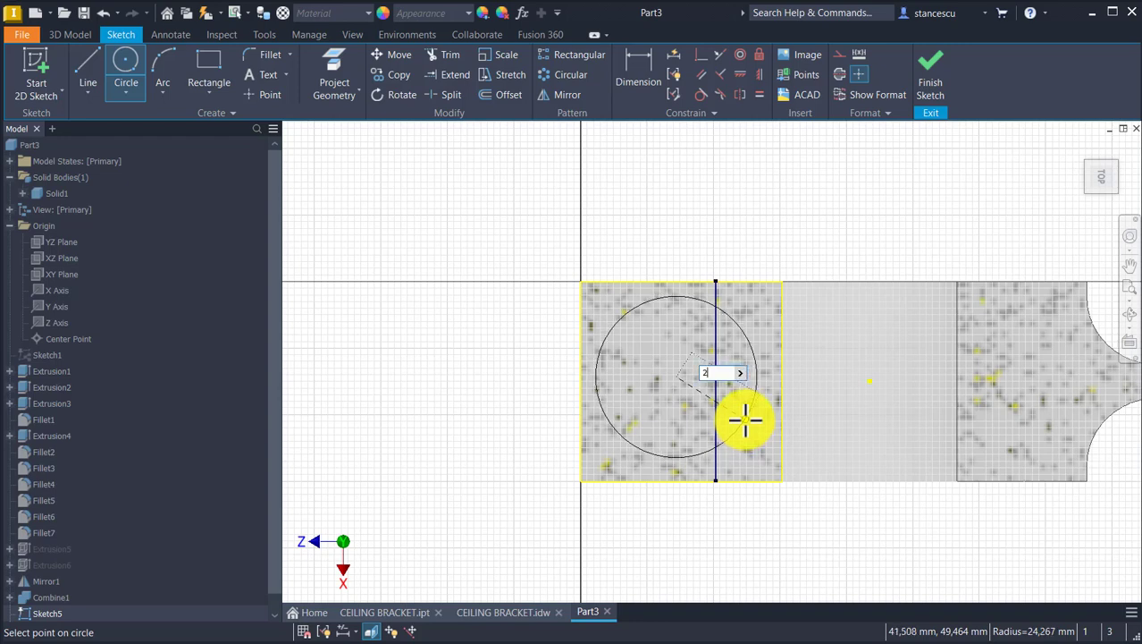
{"action": "key", "text": "Return"}
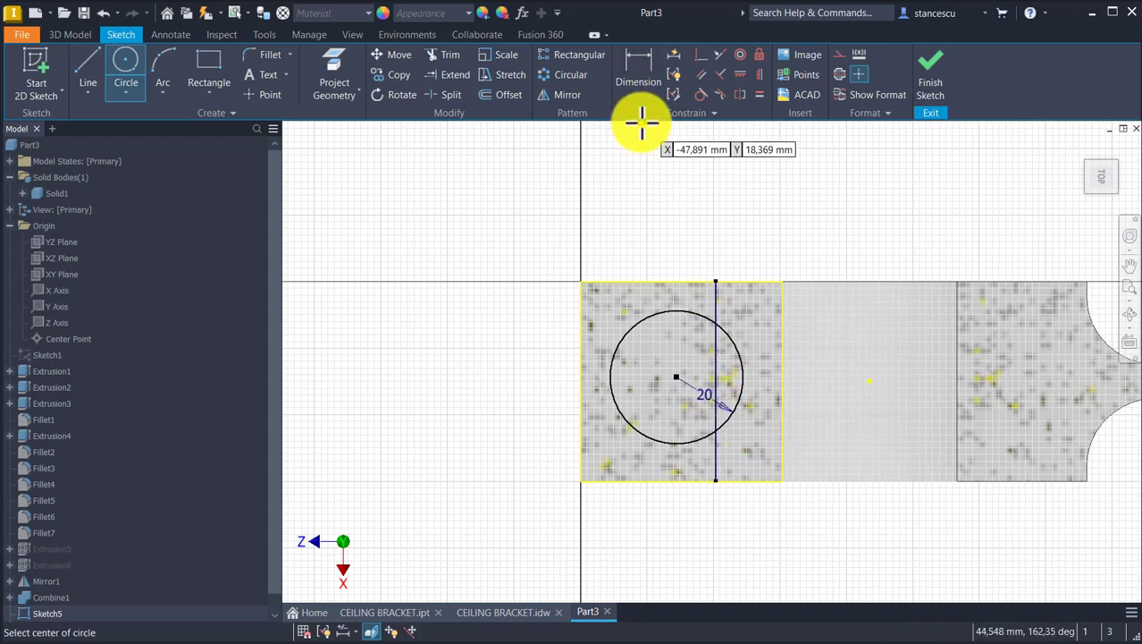
- Make the circle tangent to the hook end's outer edge and align its centre with the projected centre point farther along the hook
{"action": "left_click", "coordinate": [702, 93]}
{"action": "left_click", "coordinate": [649, 311]}
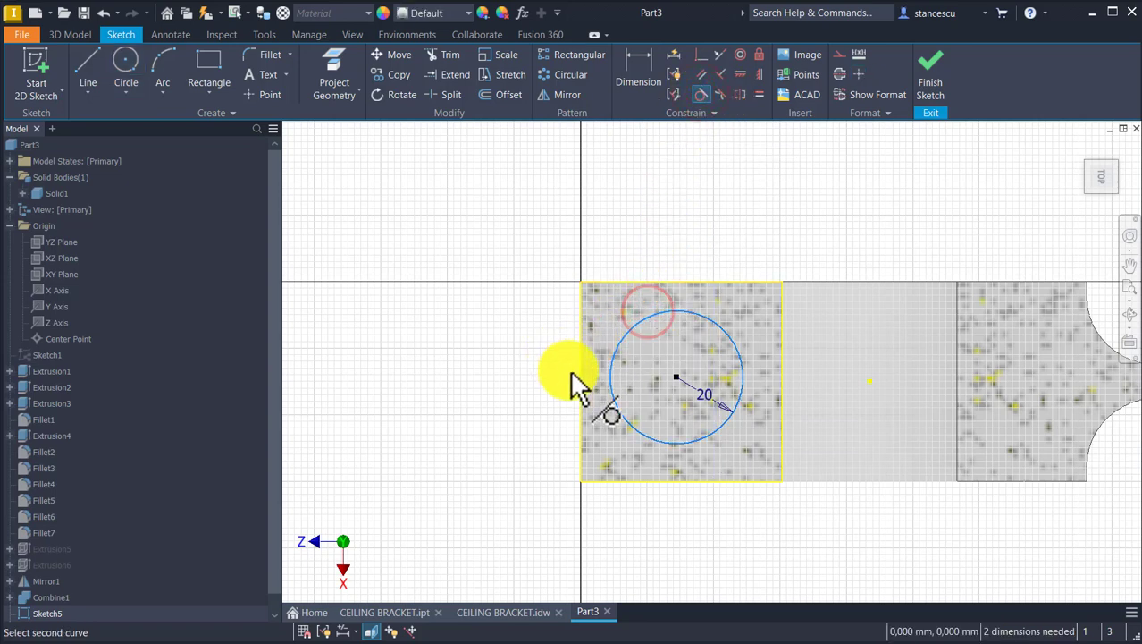
{"action": "left_click", "coordinate": [580, 396]}
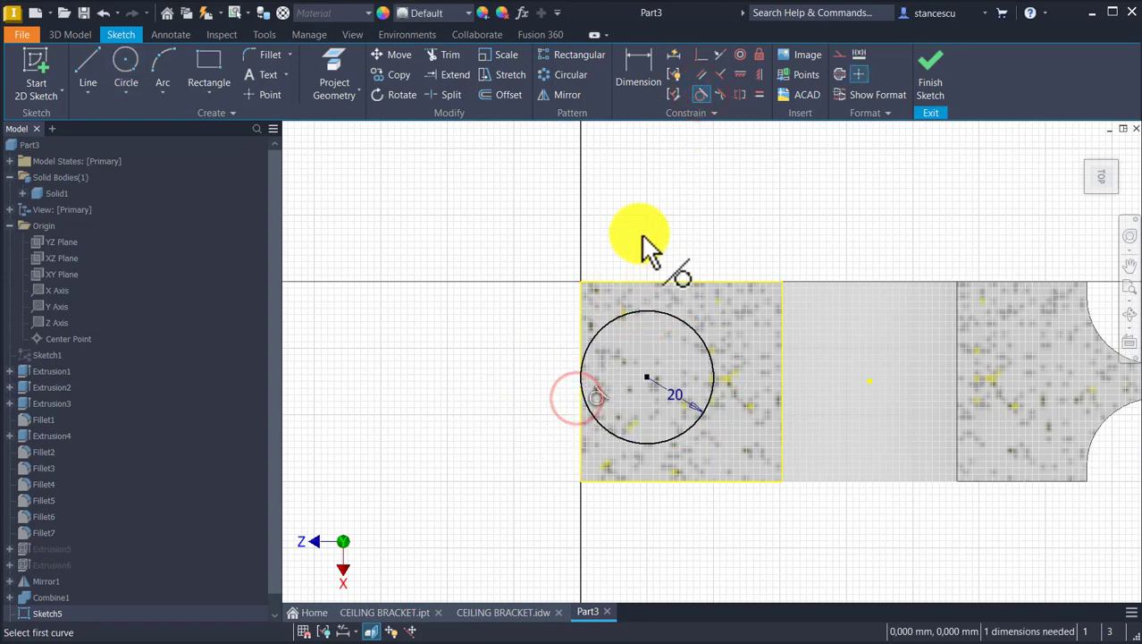
{"action": "left_click", "coordinate": [759, 74]}
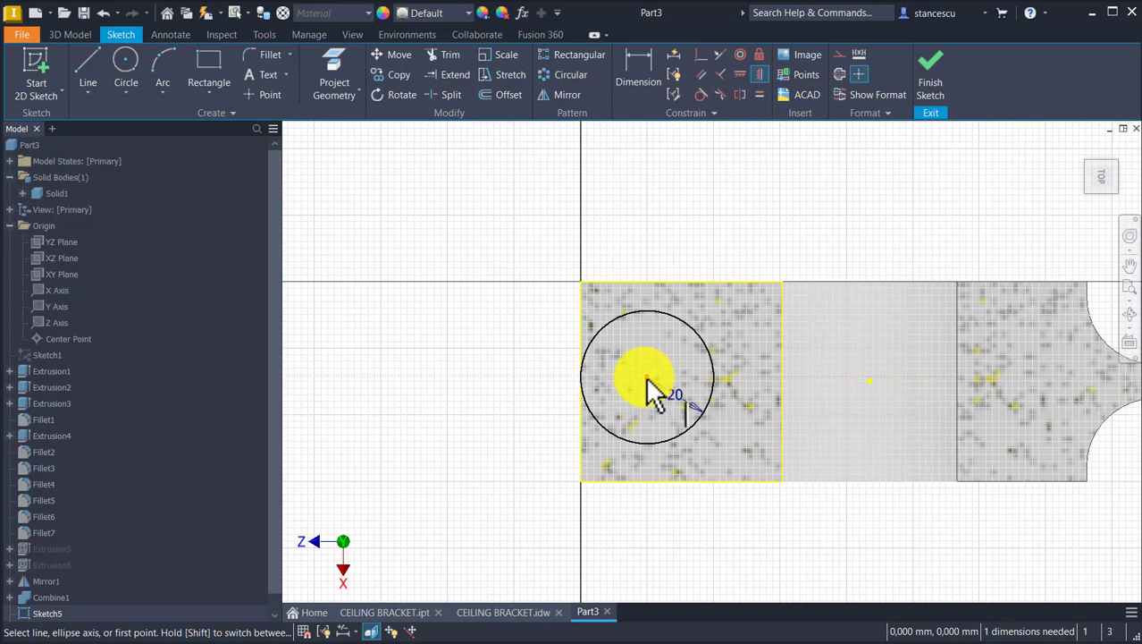
{"action": "left_click", "coordinate": [872, 382]}
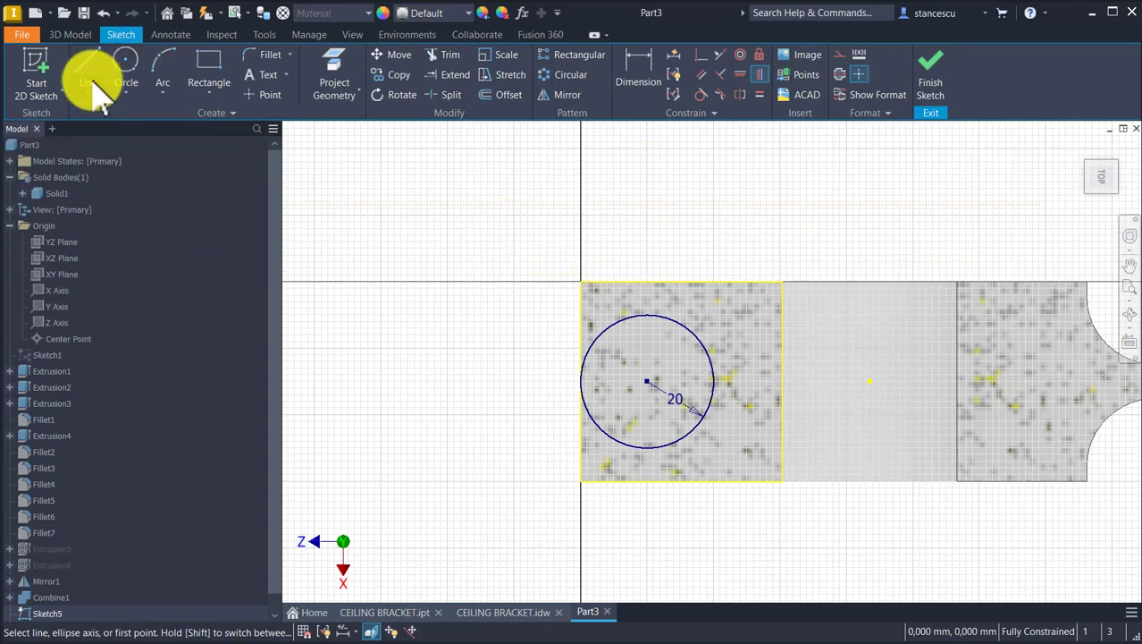
- Draw a three-point arc with an 18 mm radius from the circle to the side edge of the hook's end face
{"action": "left_click", "coordinate": [164, 79]}
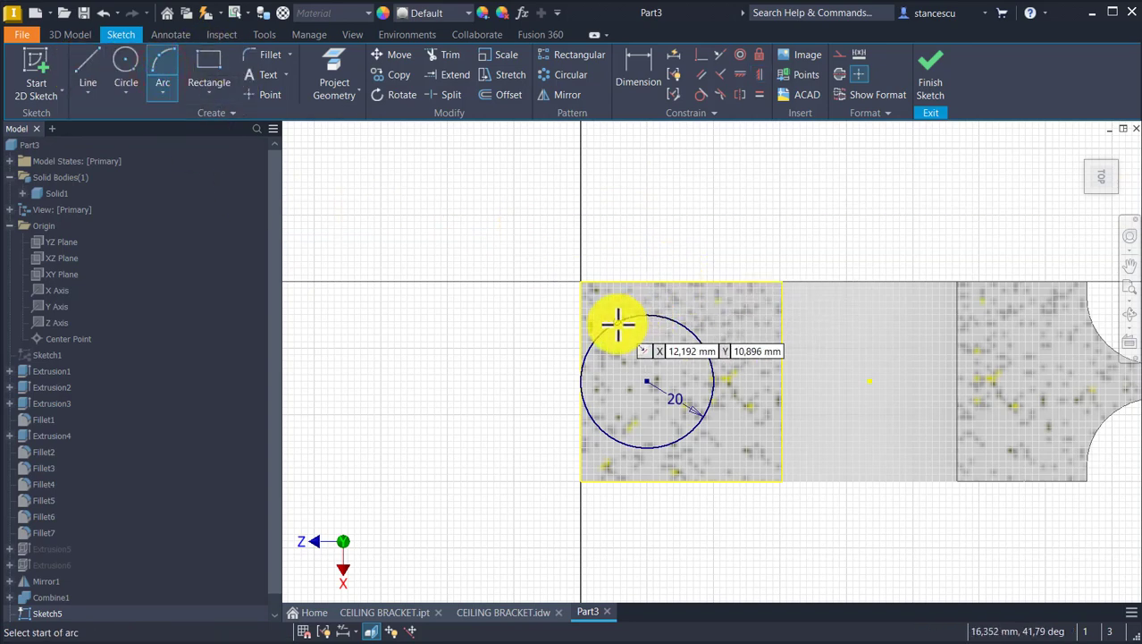
{"action": "left_click", "coordinate": [618, 323]}
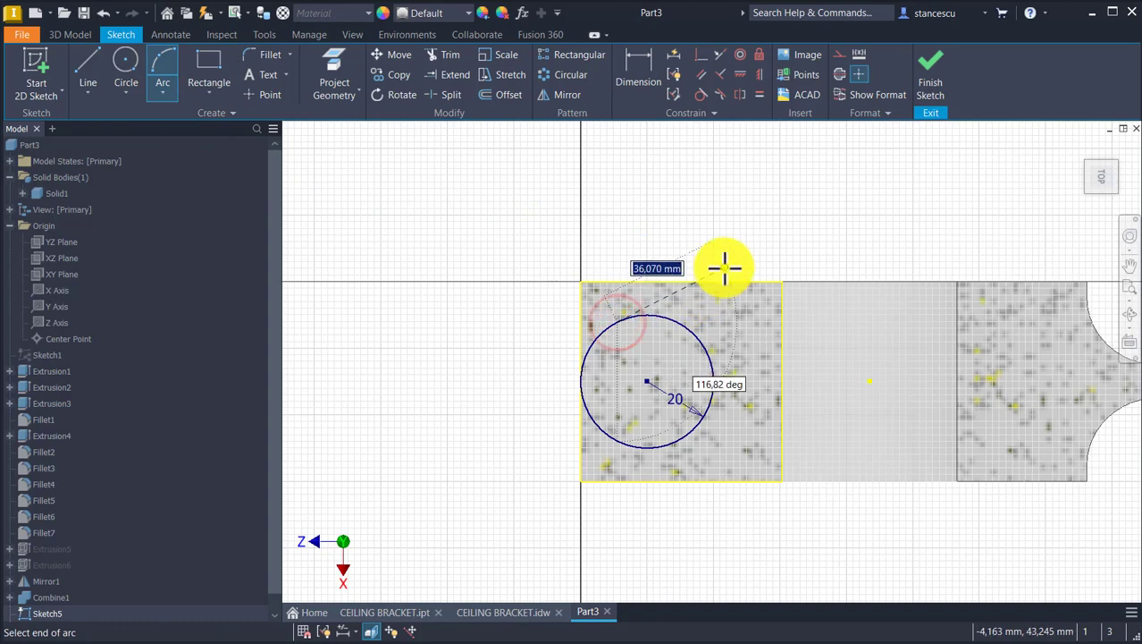
{"action": "left_click", "coordinate": [722, 280]}
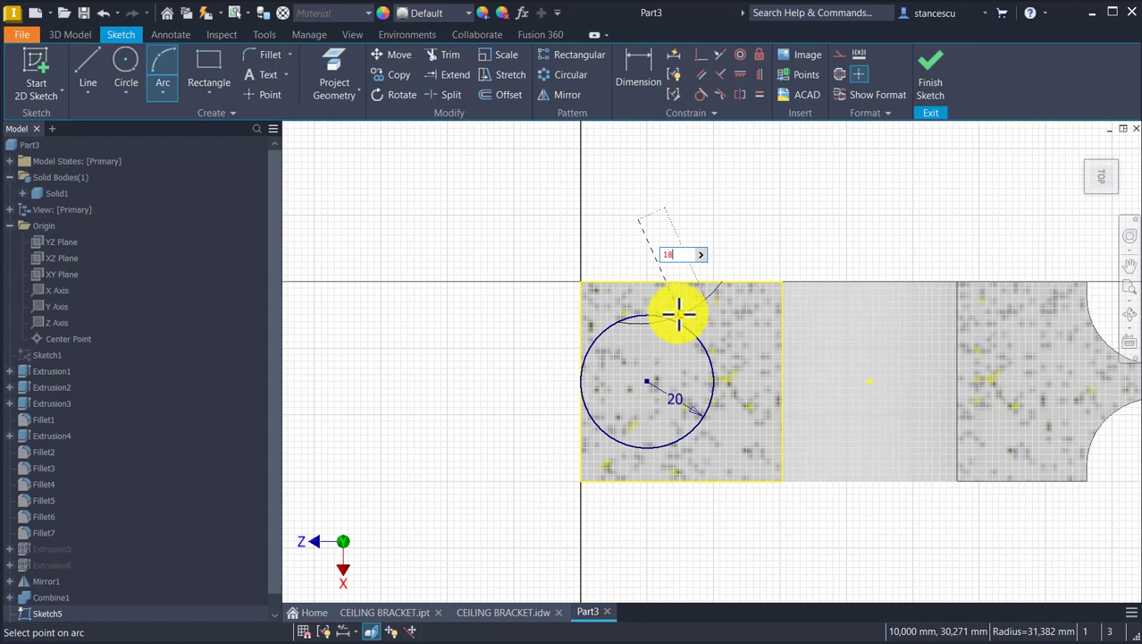
{"action": "key", "text": "Return"}
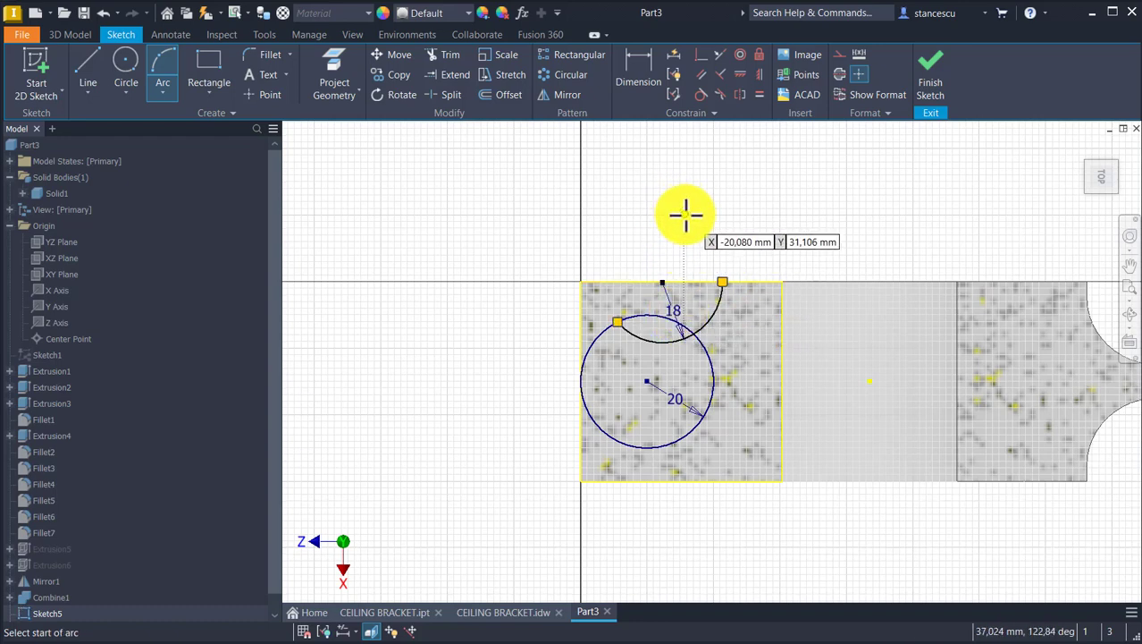
{"action": "key", "text": "Escape"}
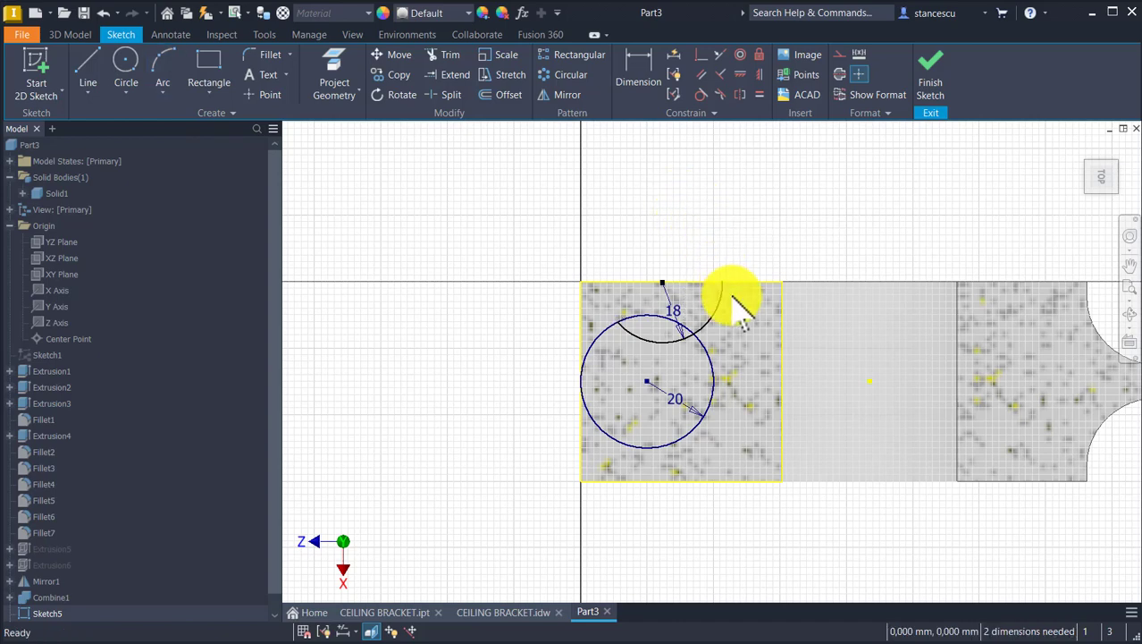
- Pull the arc's outer end back along the side edge towards the hook's tip and make the arc tangent to the 20 mm circle
{"action": "left_click_drag", "start_coordinate": [723, 280], "coordinate": [646, 279]}
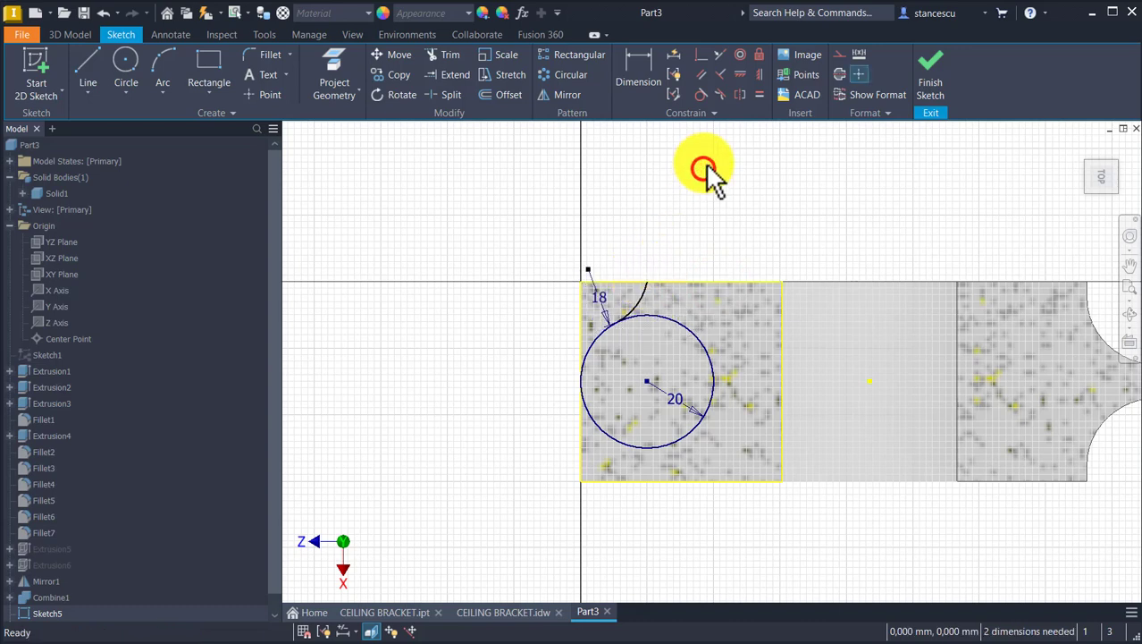
{"action": "left_click", "coordinate": [701, 94]}
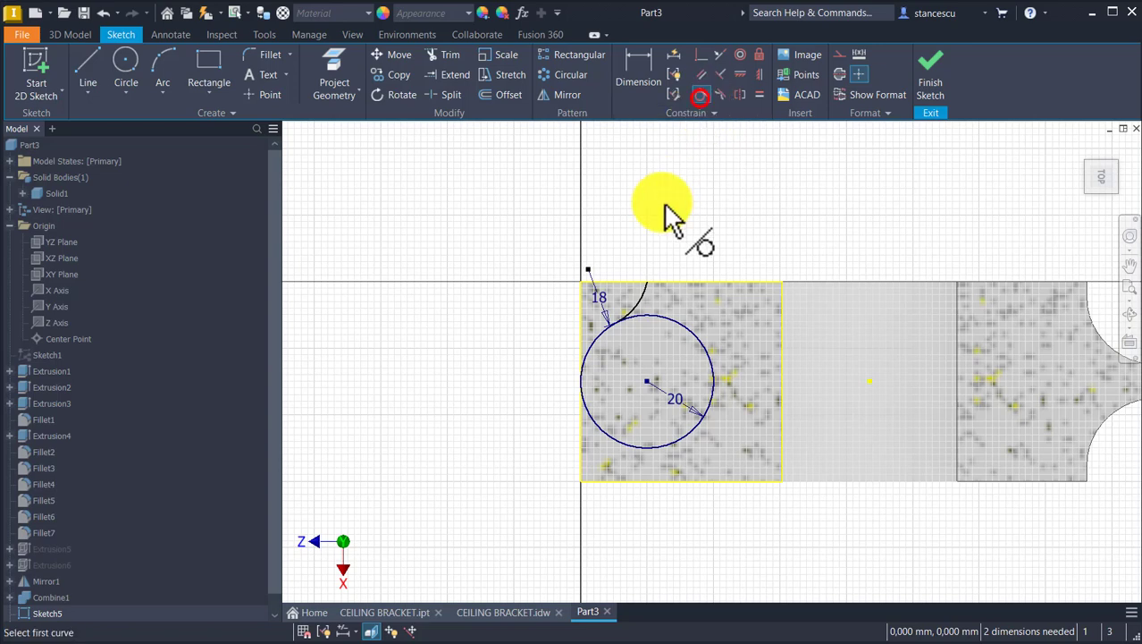
{"action": "left_click", "coordinate": [636, 304]}
{"action": "left_click", "coordinate": [599, 339]}
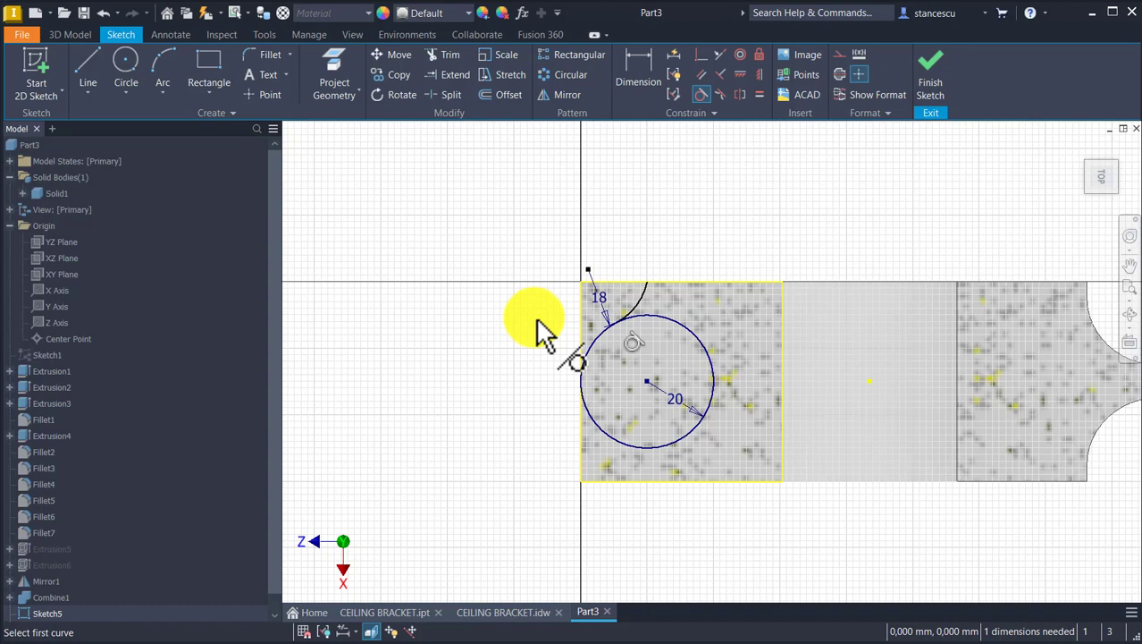
{"action": "key", "text": "Escape"}
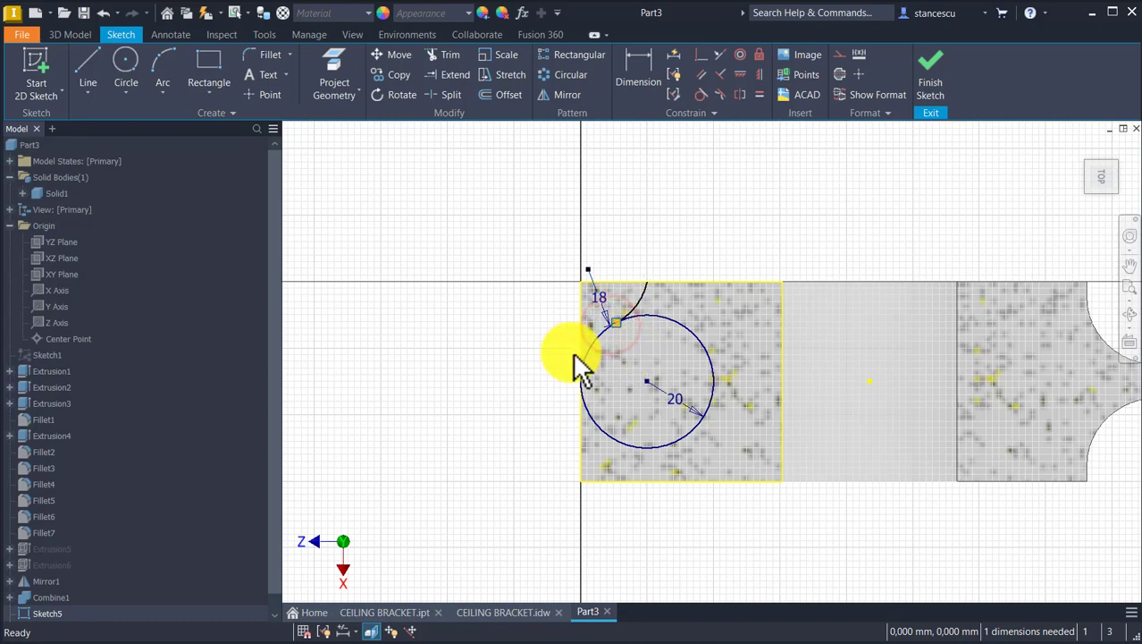
- Align the arc's endpoint on the side edge with the circle's centre using a Horizontal constraint
{"action": "scroll", "coordinate": [581, 357], "scroll_direction": "up", "scroll_amount": 4}
{"action": "scroll", "coordinate": [629, 311], "scroll_direction": "up", "scroll_amount": 2}
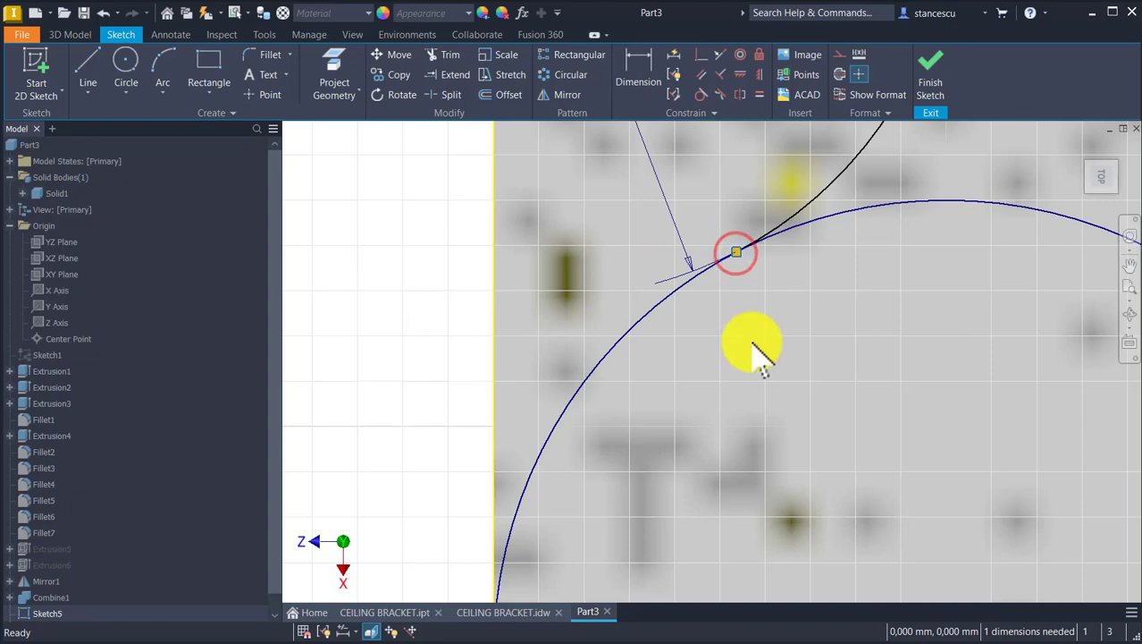
{"action": "scroll", "coordinate": [773, 415], "scroll_direction": "down", "scroll_amount": 3}
{"action": "mouse_move", "coordinate": [771, 409]}
{"action": "middle_mouse_down"}
{"action": "mouse_move", "coordinate": [724, 377]}
{"action": "mouse_move", "coordinate": [716, 348]}
{"action": "middle_mouse_up"}
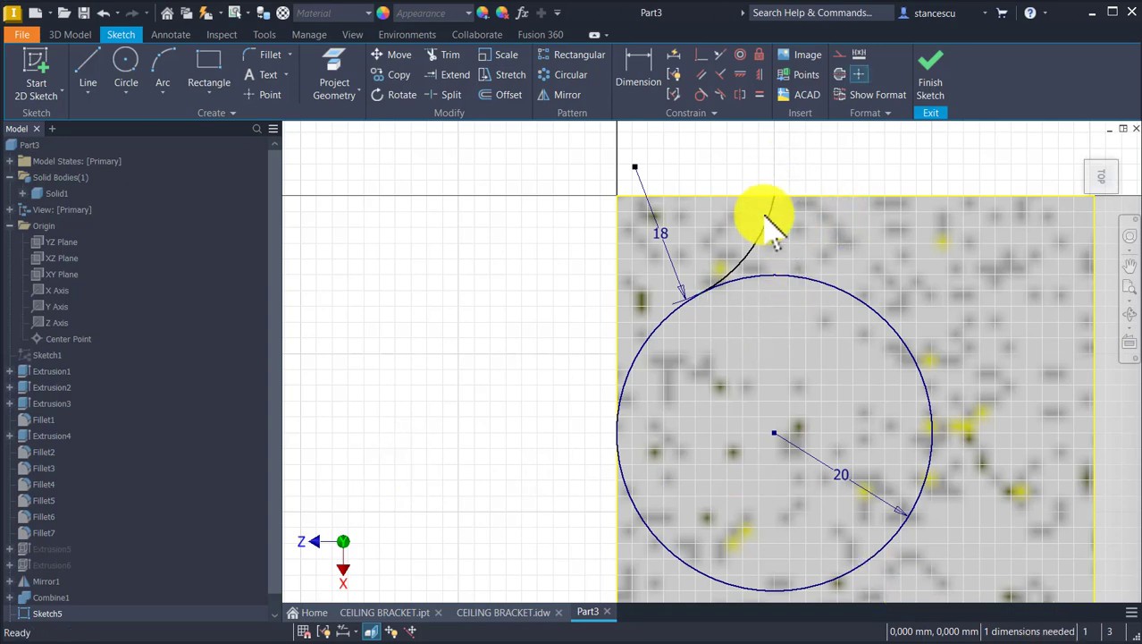
{"action": "left_click_drag", "start_coordinate": [774, 198], "coordinate": [804, 190]}
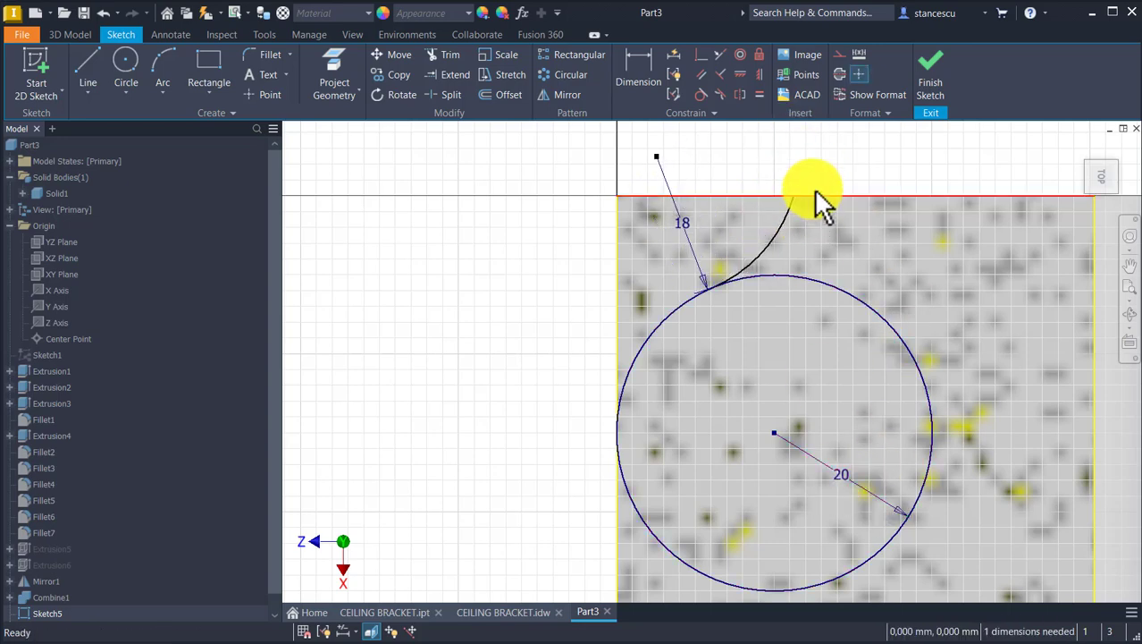
{"action": "left_click", "coordinate": [739, 75]}
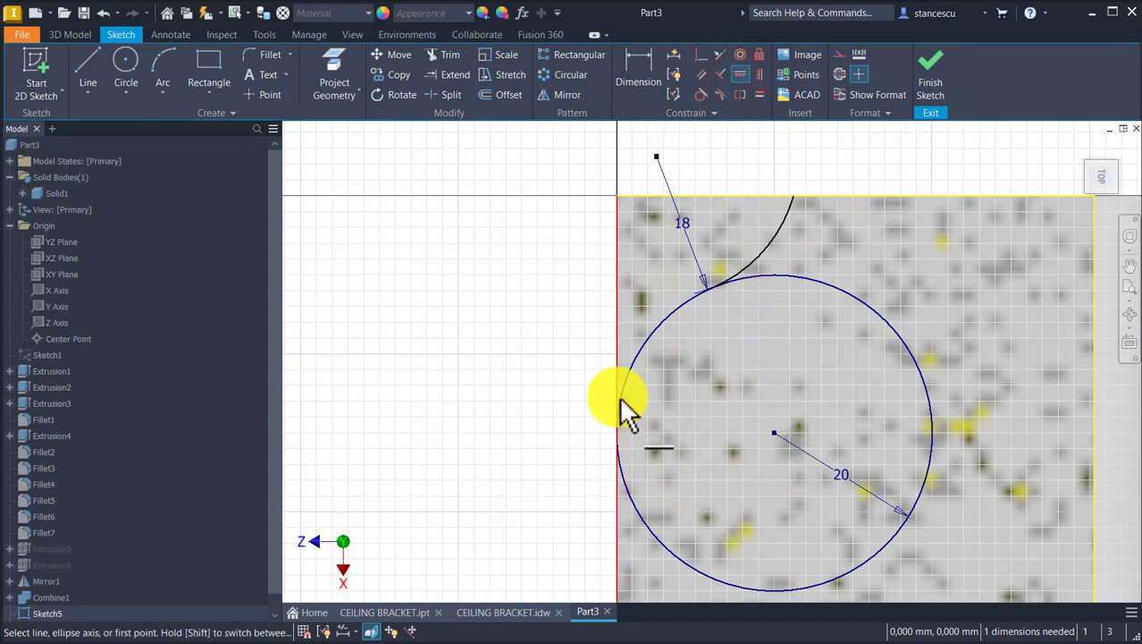
{"action": "left_click", "coordinate": [773, 433]}
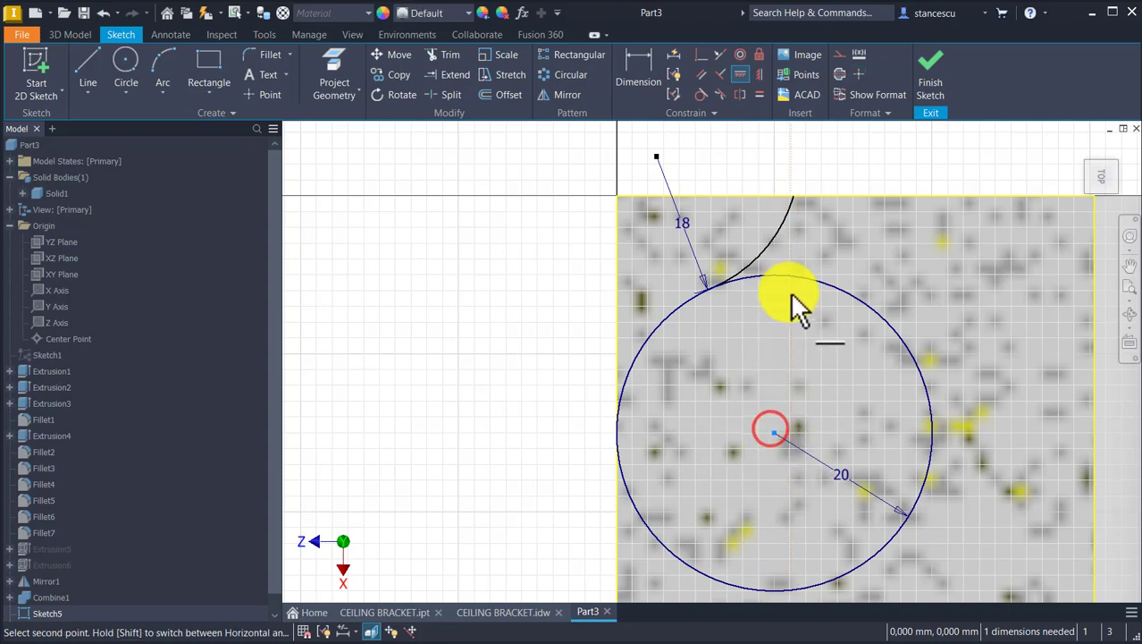
{"action": "left_click", "coordinate": [796, 195]}
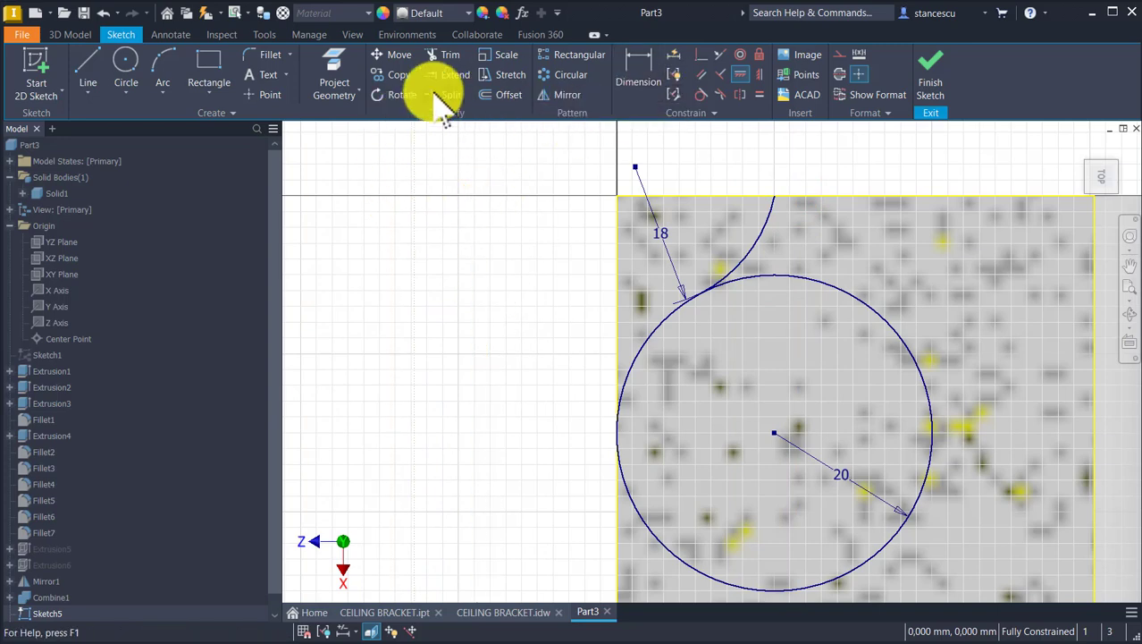
- Project the Z axis into the sketch and convert the projected line to construction geometry
{"action": "left_click", "coordinate": [332, 56]}
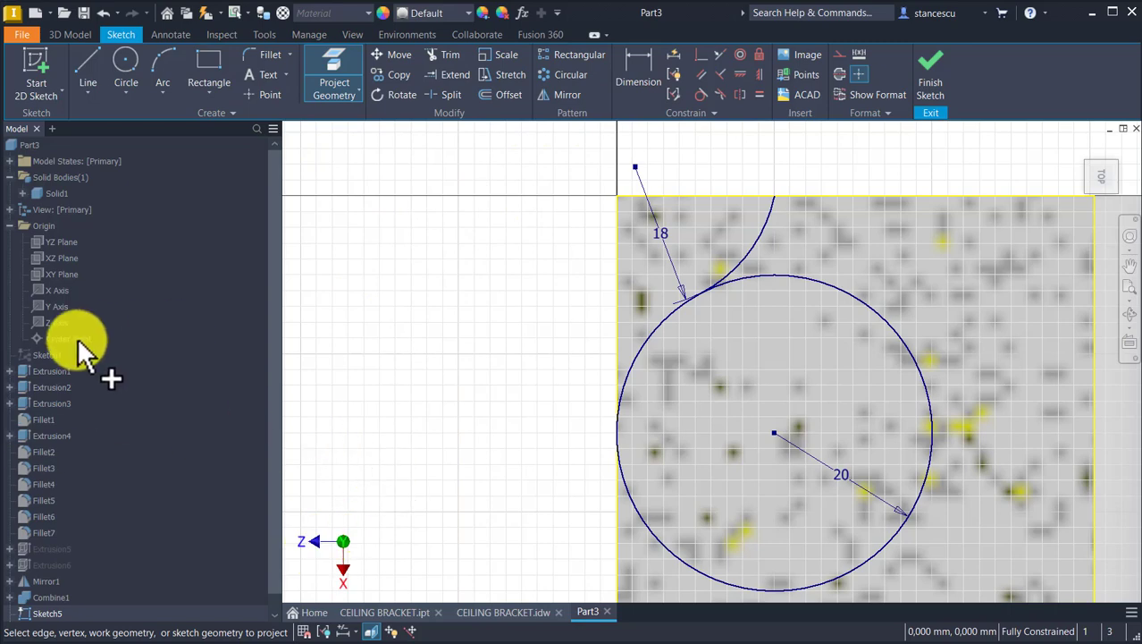
{"action": "left_click", "coordinate": [56, 322]}
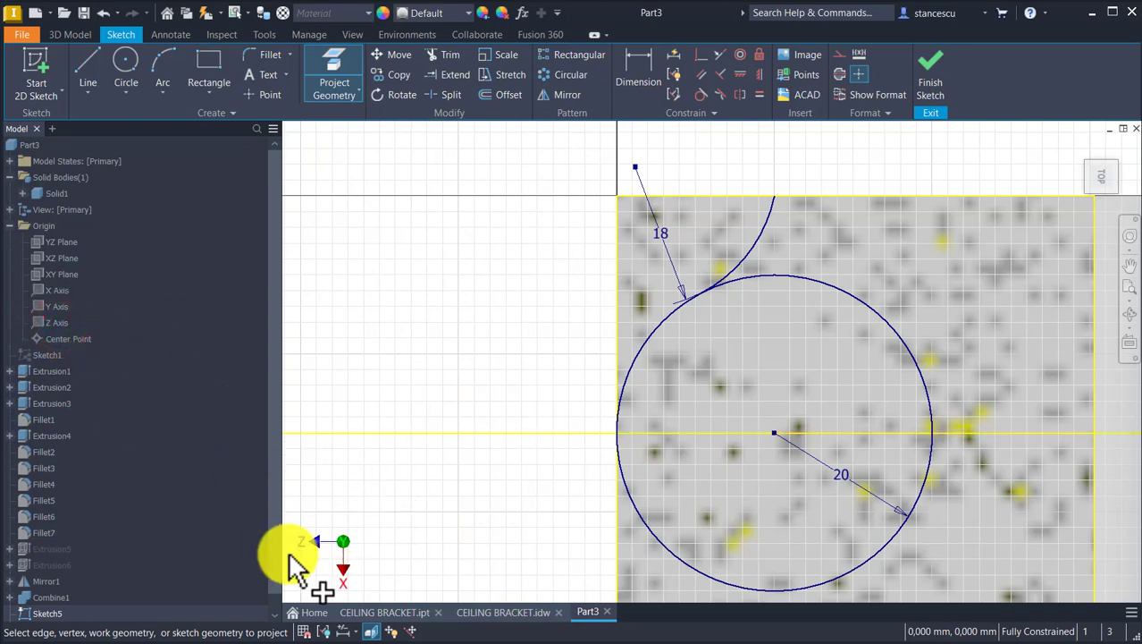
{"action": "key", "text": "Escape"}
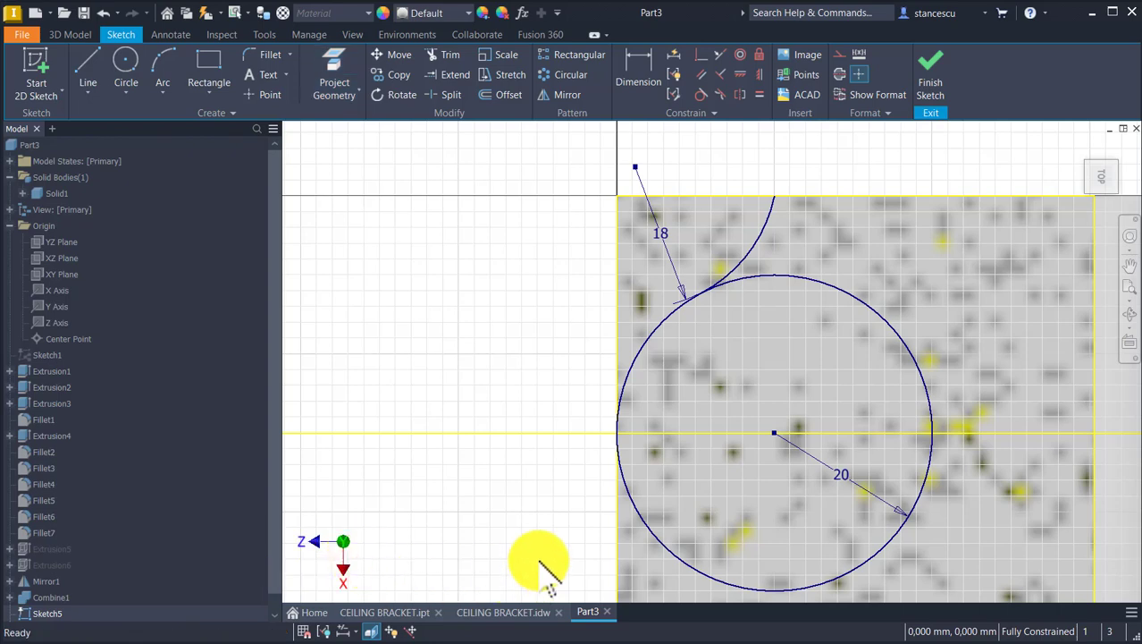
{"action": "left_click", "coordinate": [562, 433]}
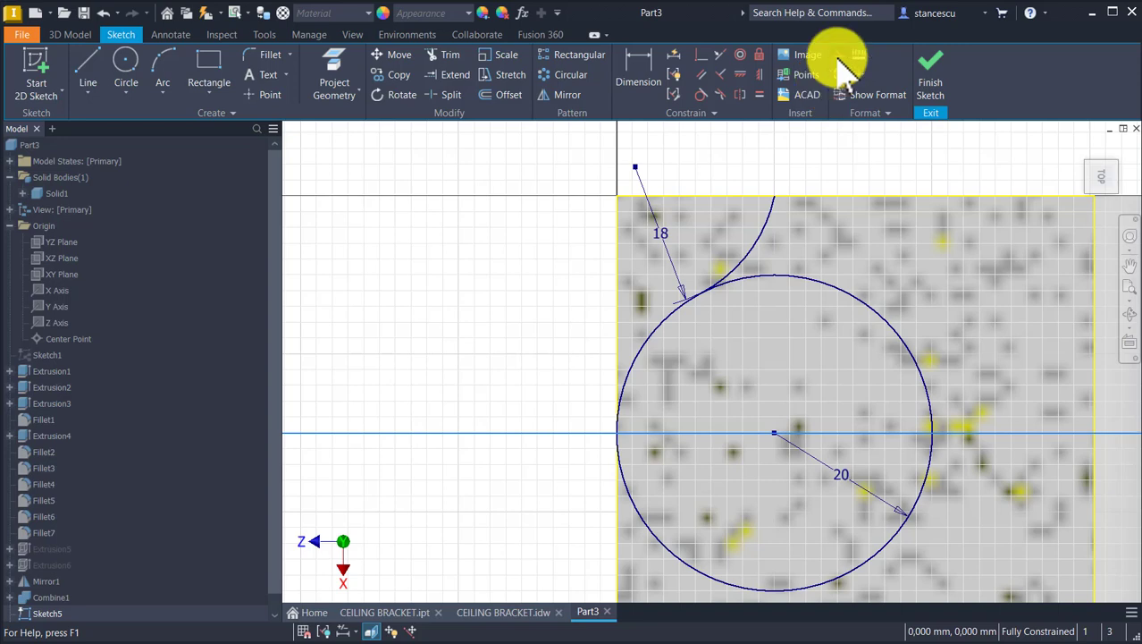
{"action": "left_click", "coordinate": [839, 57]}
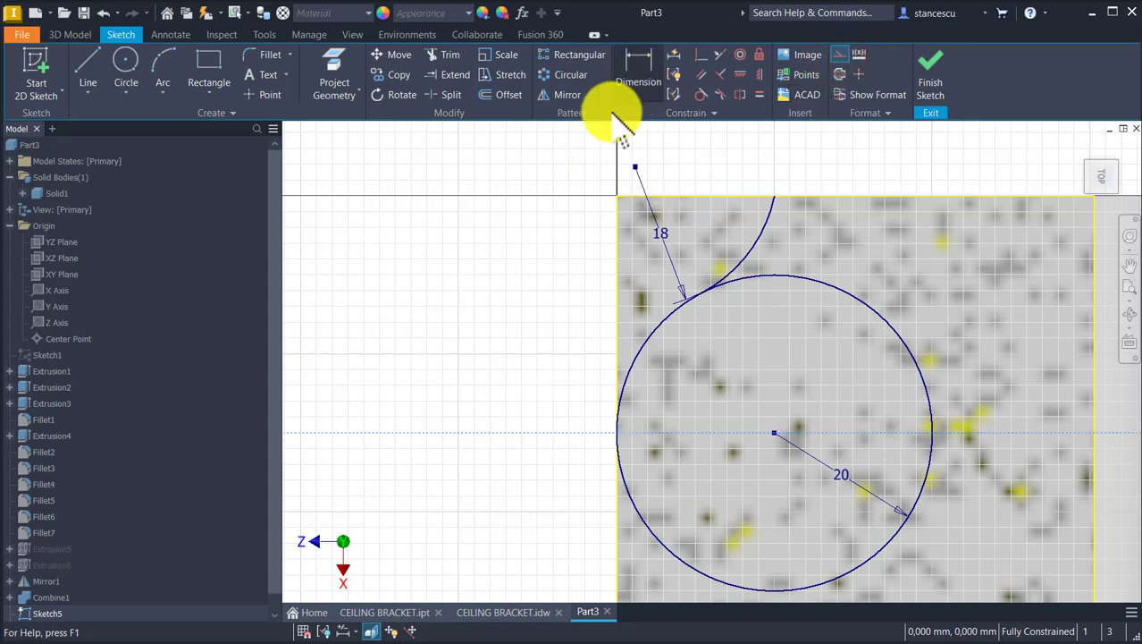
- Mirror the 18 mm arc about the projected construction line through the circle's centre
{"action": "left_click", "coordinate": [575, 101]}
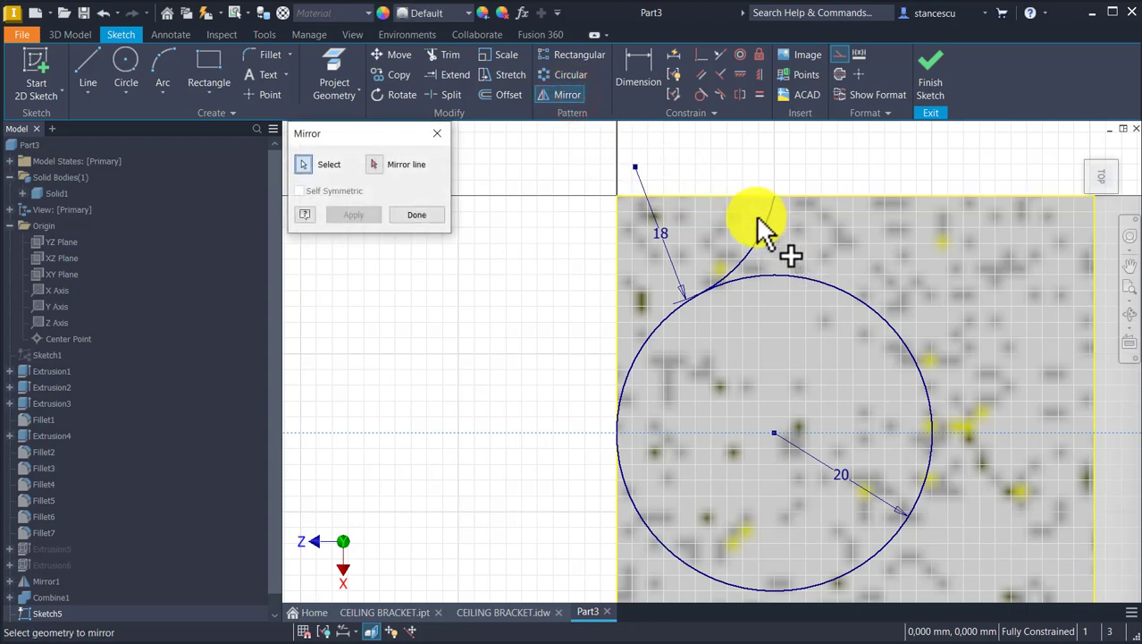
{"action": "left_click", "coordinate": [757, 234]}
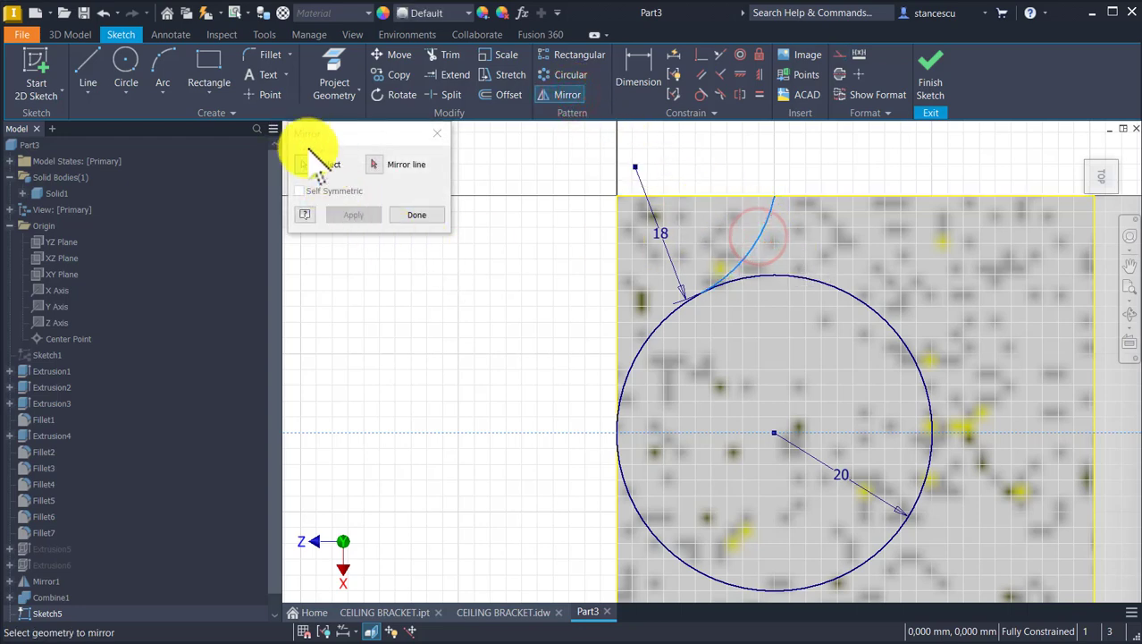
{"action": "left_click", "coordinate": [375, 167]}
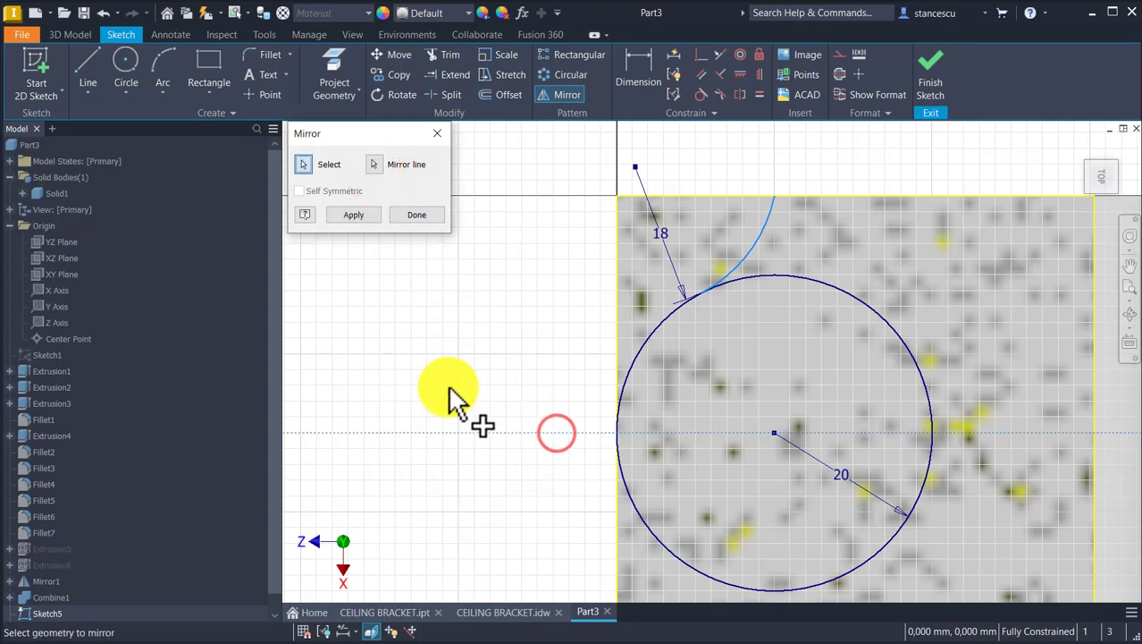
{"action": "left_click", "coordinate": [356, 214]}
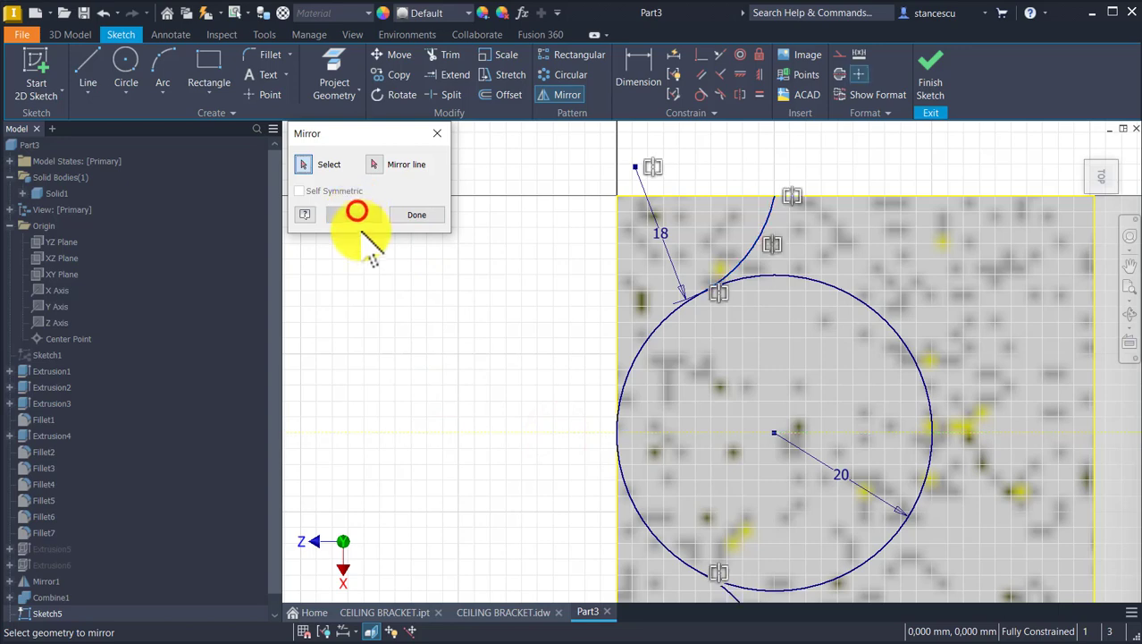
{"action": "left_click", "coordinate": [420, 216]}
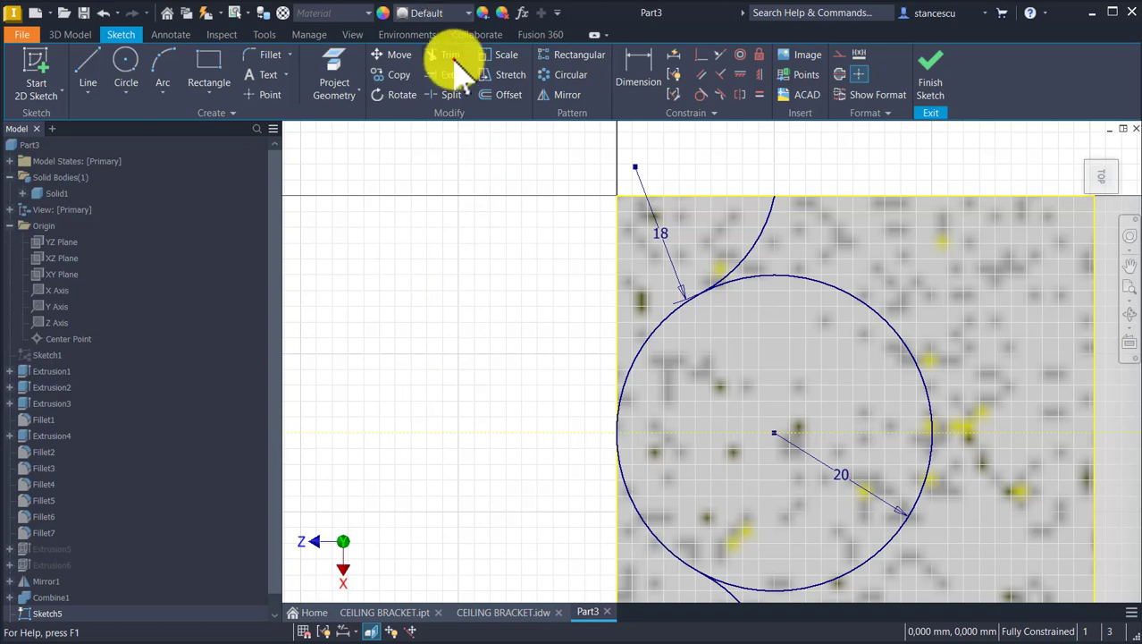
- Trim away the inner portion of the circle between the two arcs and finish the sketch
{"action": "left_click", "coordinate": [452, 58]}
{"action": "left_click", "coordinate": [793, 275]}
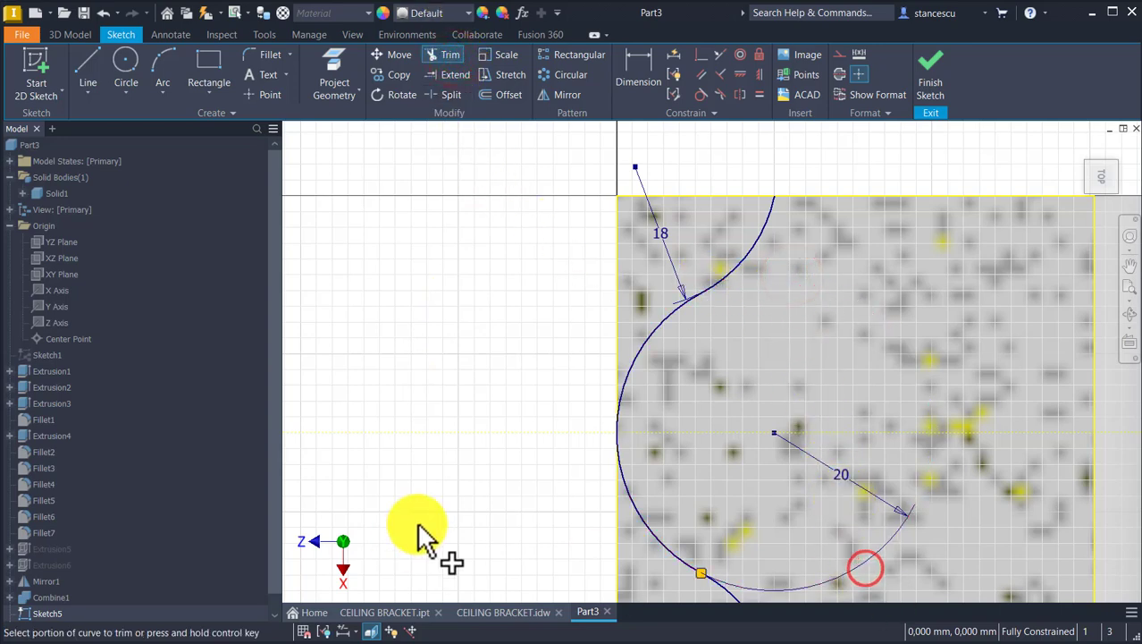
{"action": "left_click", "coordinate": [934, 72]}
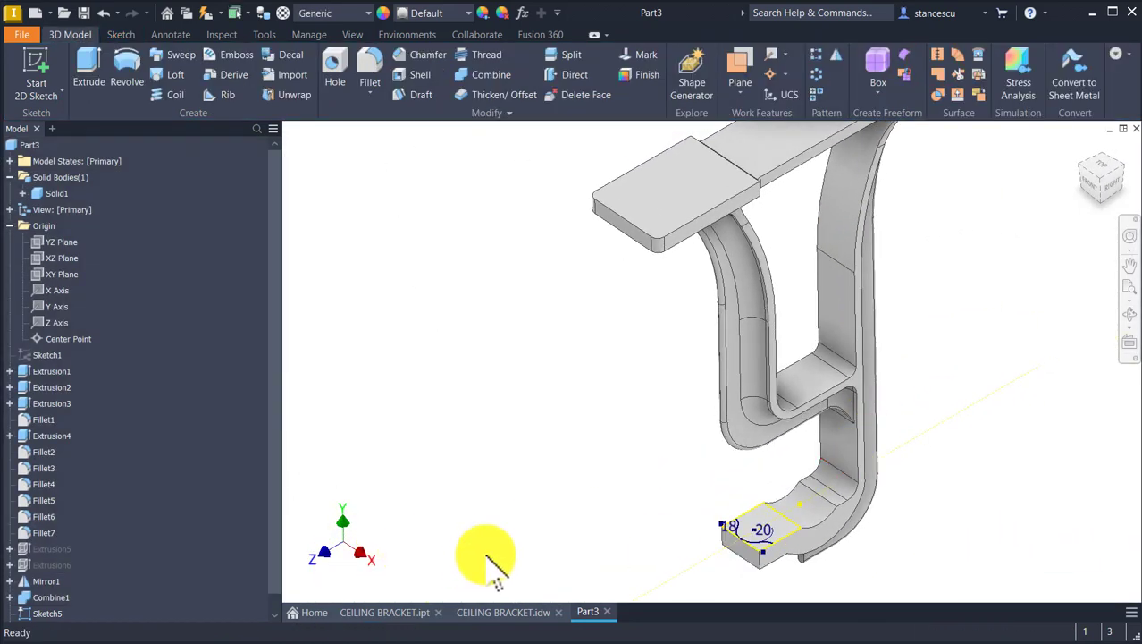
- Extrude the two corner profiles at the lower hook's end as a cut through all, leaving the rounded end outline
{"action": "scroll", "coordinate": [694, 460], "scroll_direction": "up", "scroll_amount": 3}
{"action": "middle_click_drag", "start_coordinate": [758, 439], "coordinate": [575, 344]}
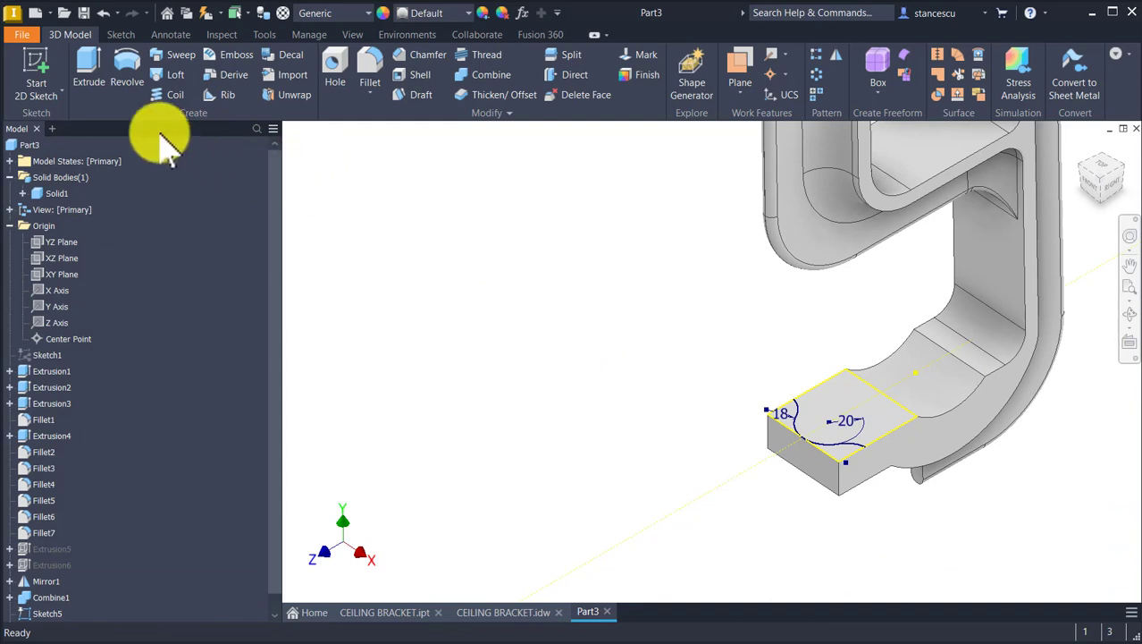
{"action": "left_click", "coordinate": [81, 59]}
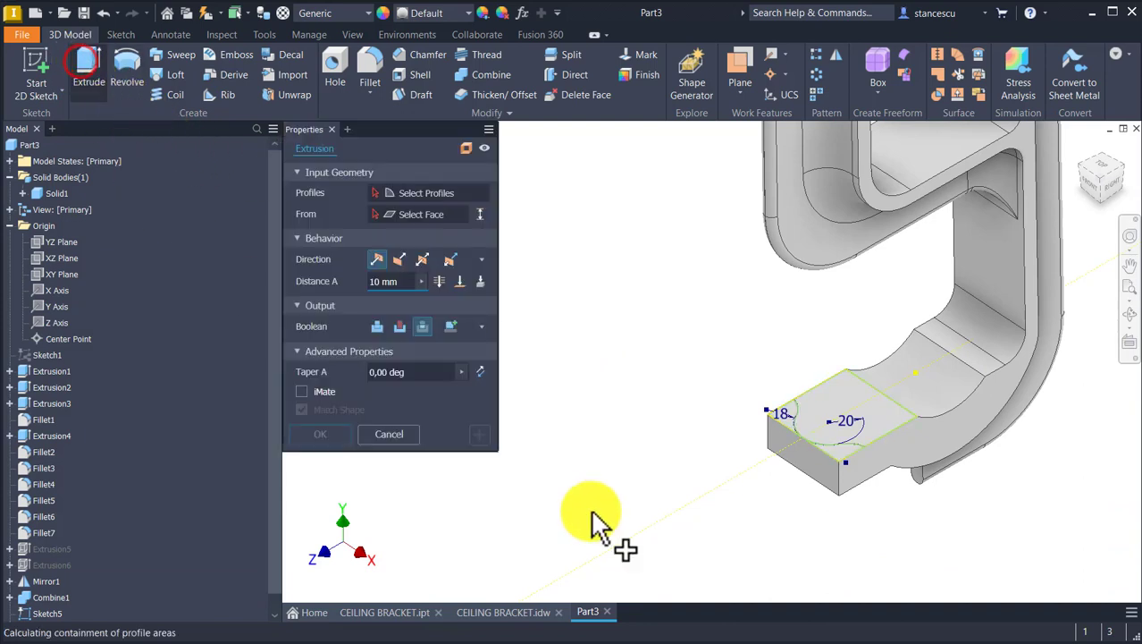
{"action": "scroll", "coordinate": [701, 504], "scroll_direction": "up", "scroll_amount": 3}
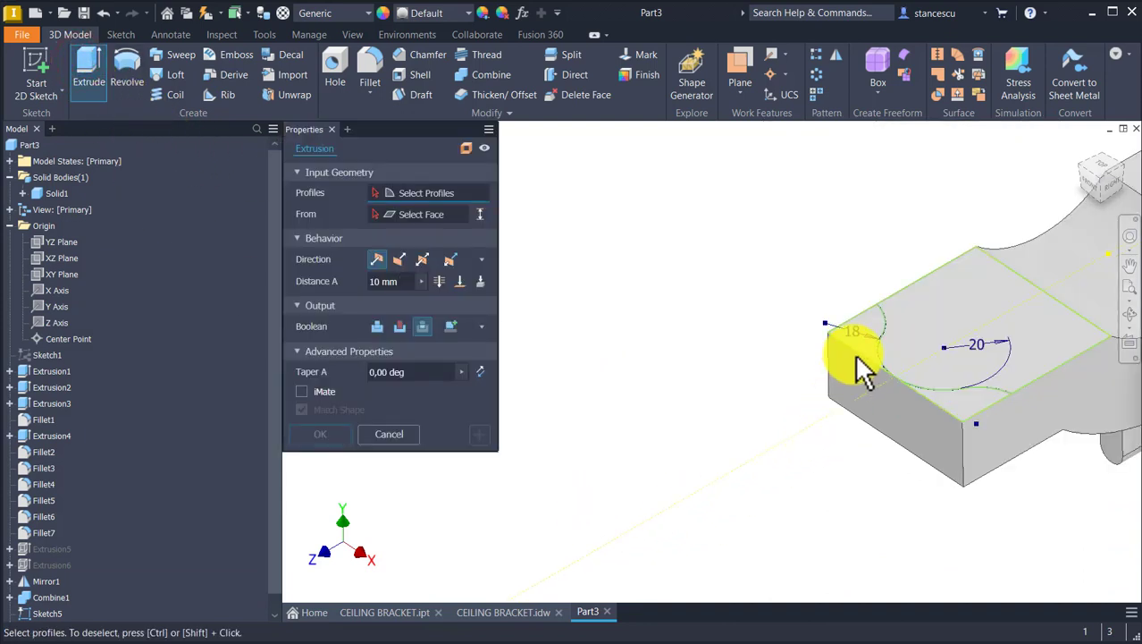
{"action": "left_click", "coordinate": [954, 410]}
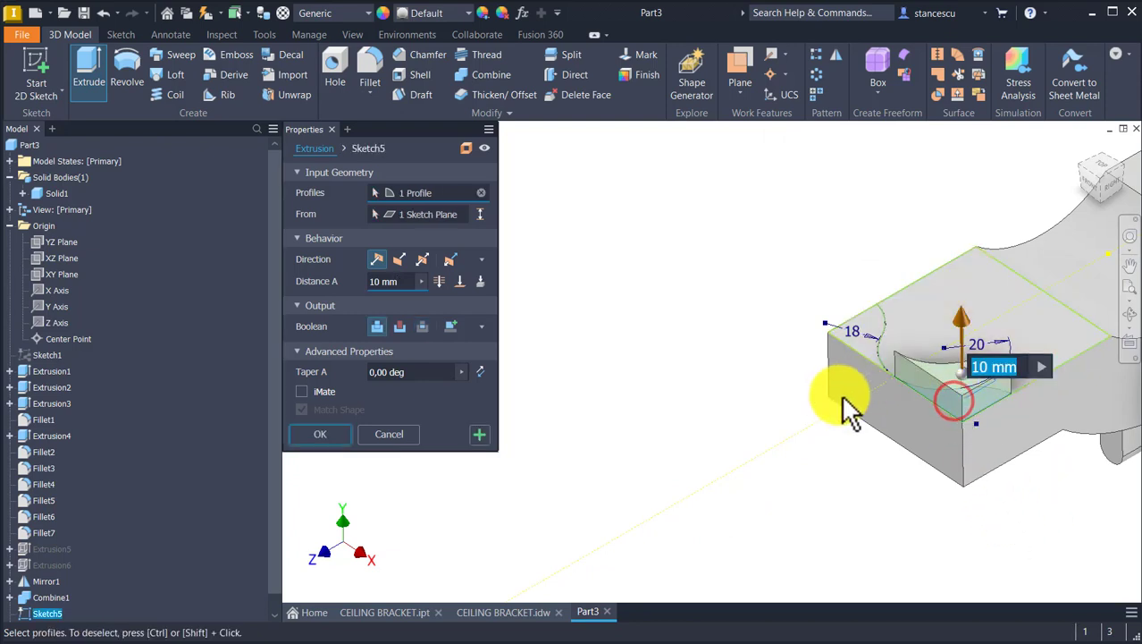
{"action": "left_click", "coordinate": [859, 334]}
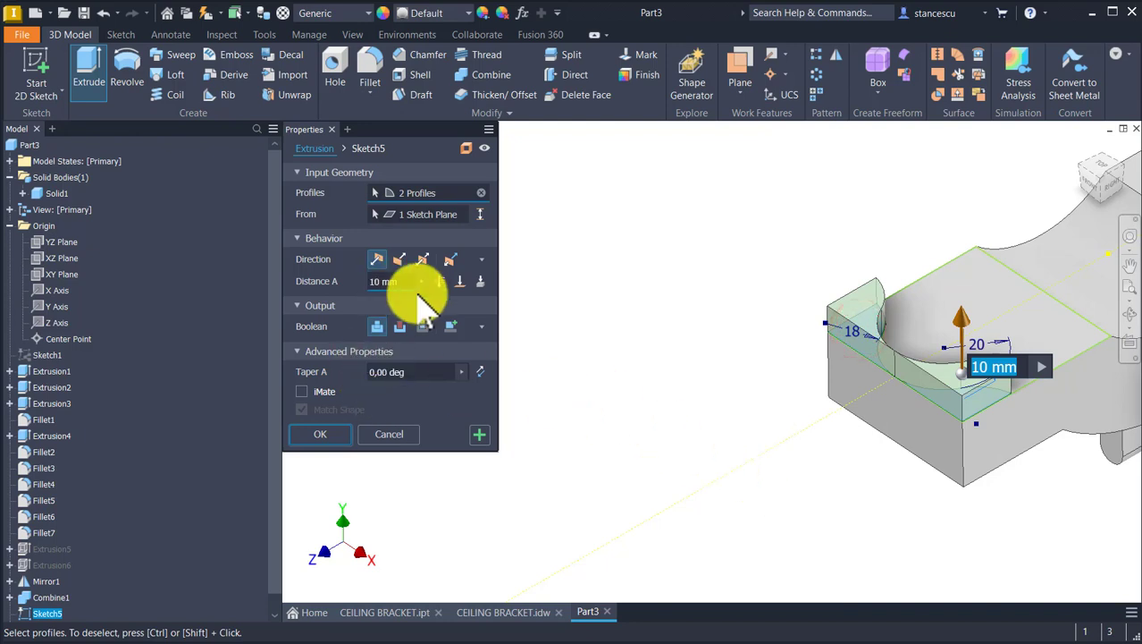
{"action": "left_click", "coordinate": [419, 329]}
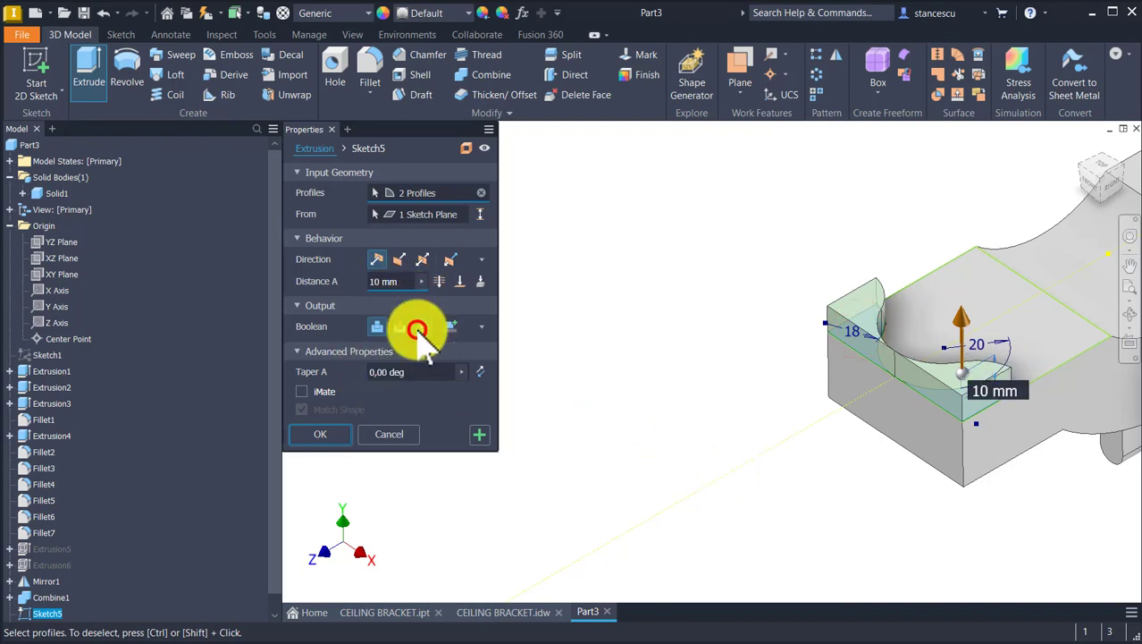
{"action": "left_click", "coordinate": [445, 284]}
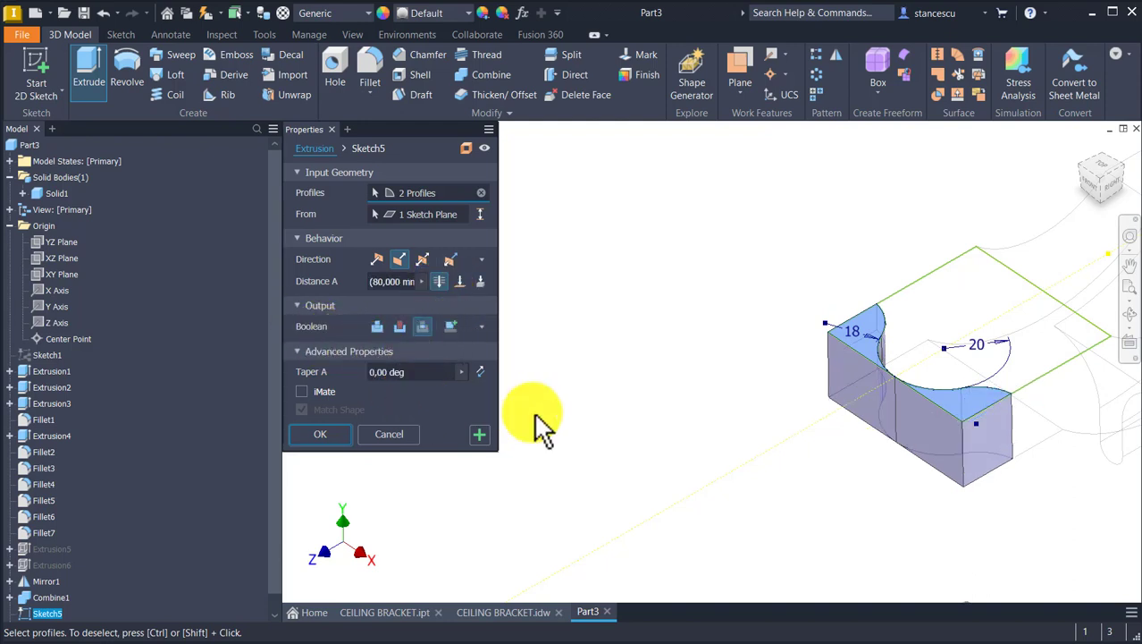
{"action": "left_click", "coordinate": [399, 328]}
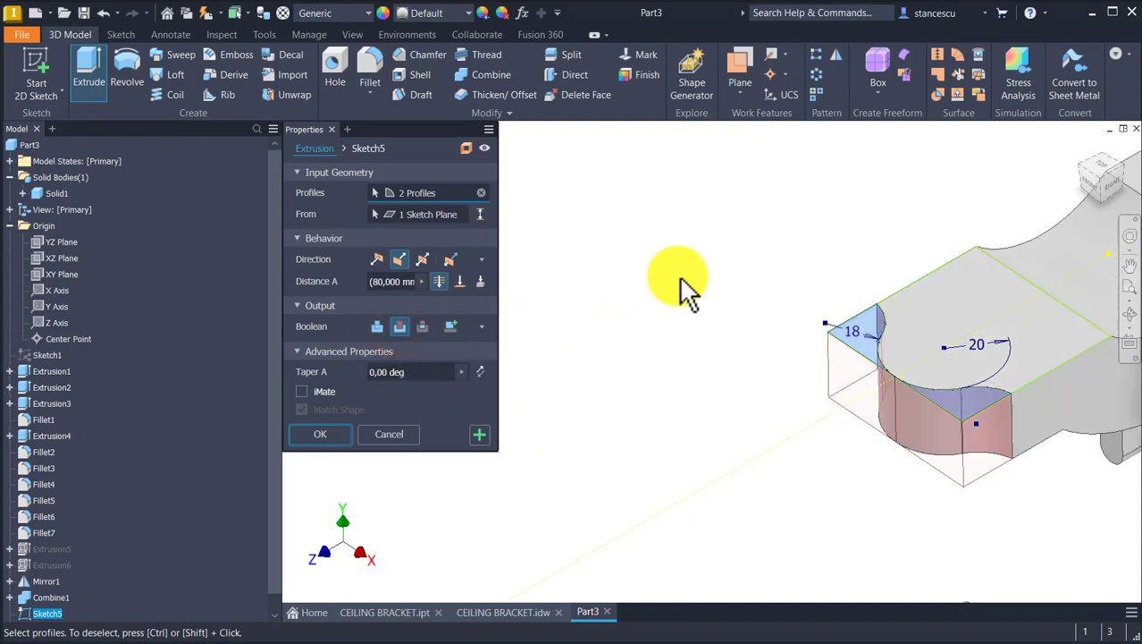
{"action": "left_click", "coordinate": [306, 438]}
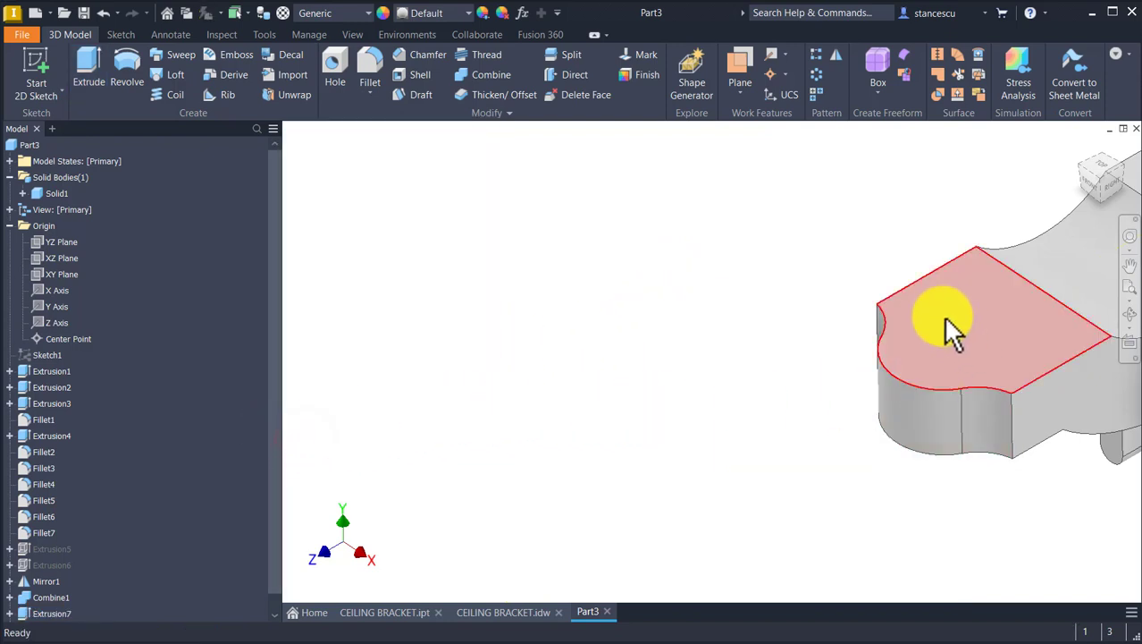
- Check the hook end in section B-B of the drawing and add a 20 mm through-all hole concentric with its rounded end
{"action": "left_click", "coordinate": [474, 615]}
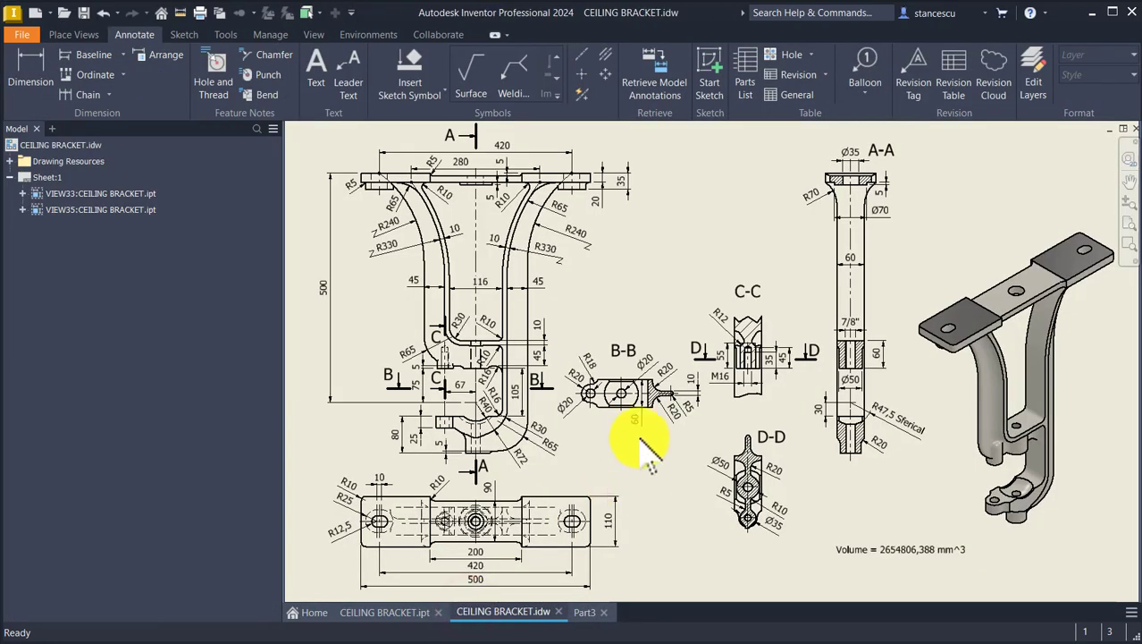
{"action": "scroll", "coordinate": [613, 438], "scroll_direction": "up", "scroll_amount": 5}
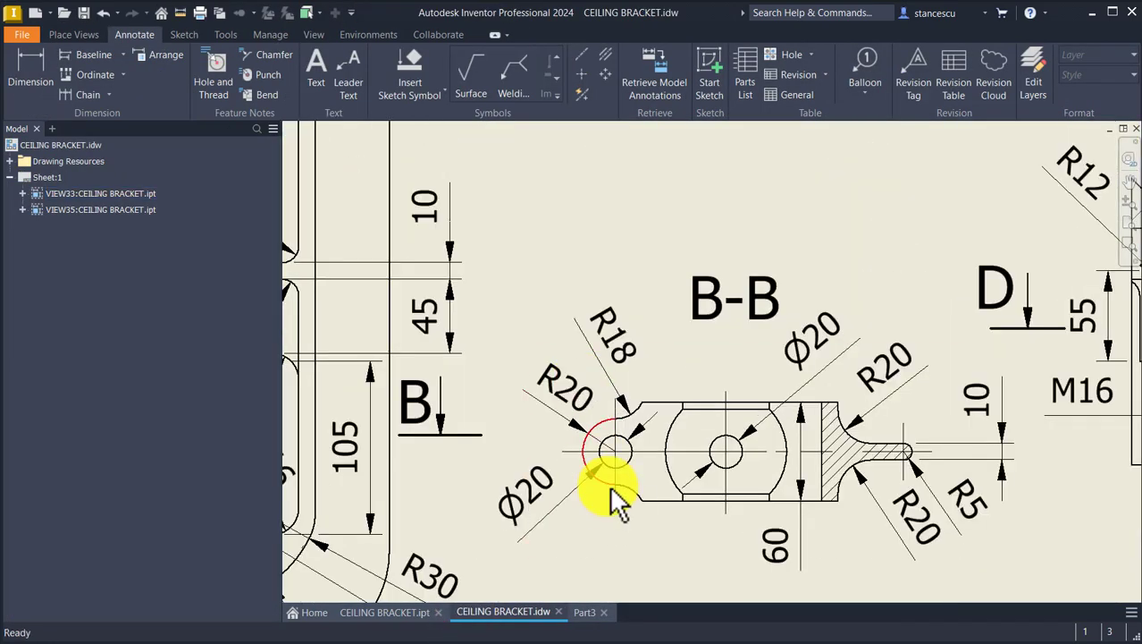
{"action": "left_click", "coordinate": [635, 451]}
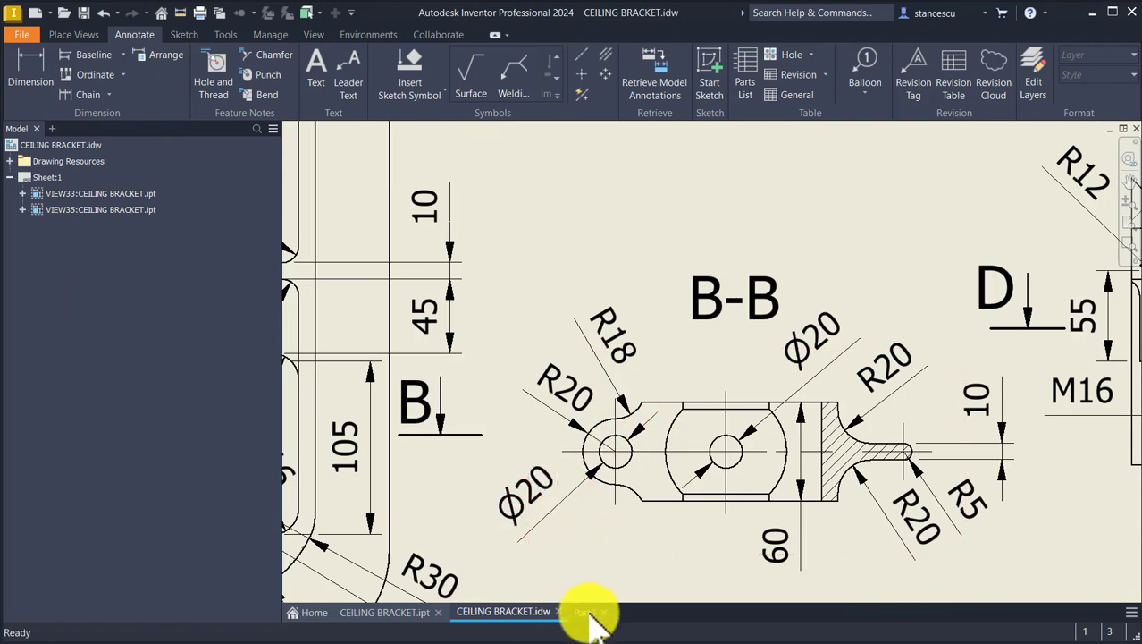
{"action": "left_click", "coordinate": [587, 614]}
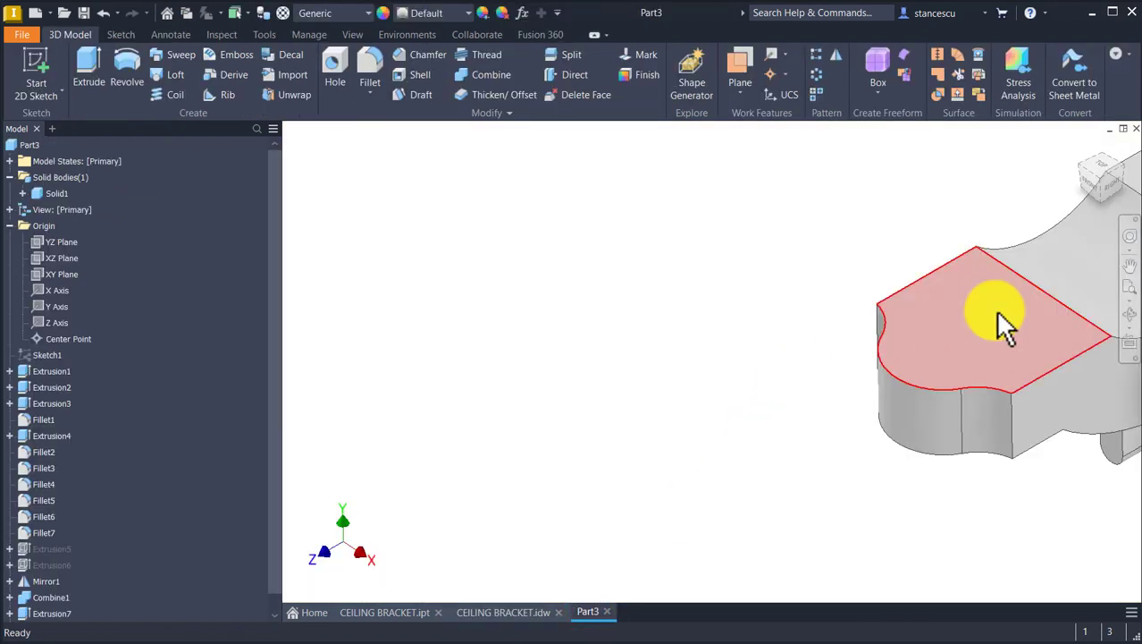
{"action": "left_click", "coordinate": [334, 69]}
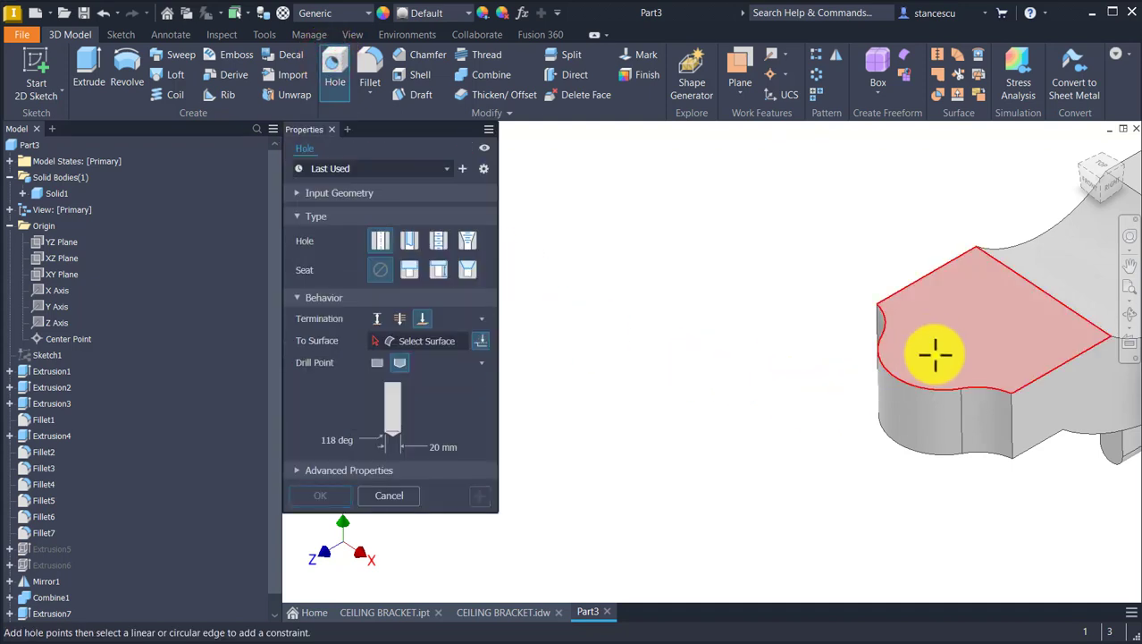
{"action": "left_click", "coordinate": [935, 354]}
{"action": "left_click", "coordinate": [918, 388]}
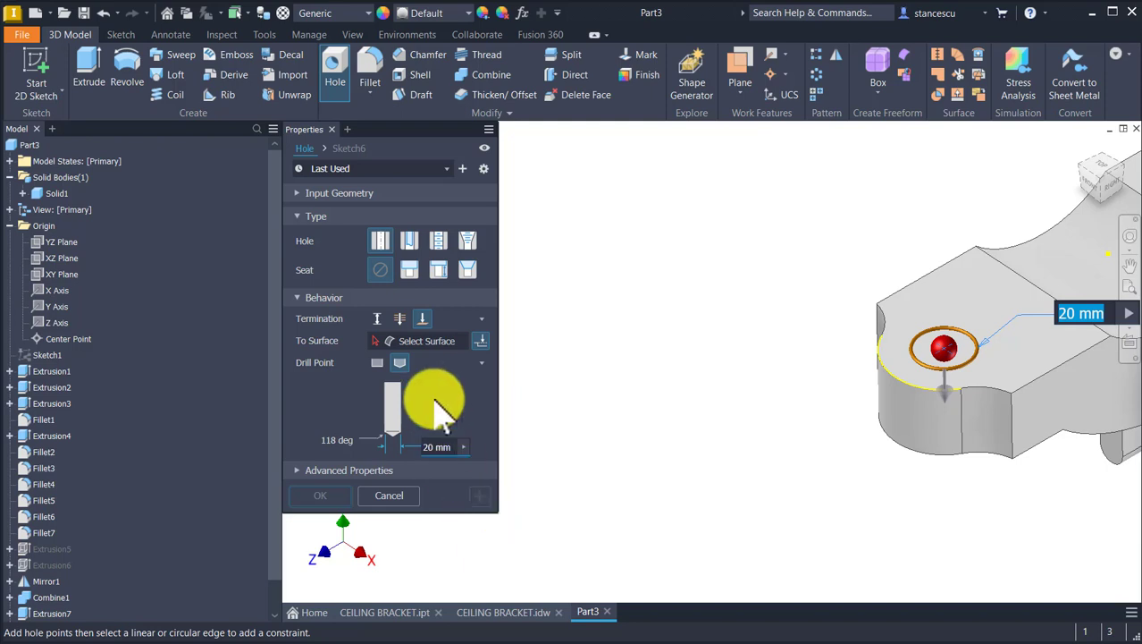
{"action": "left_click", "coordinate": [400, 319]}
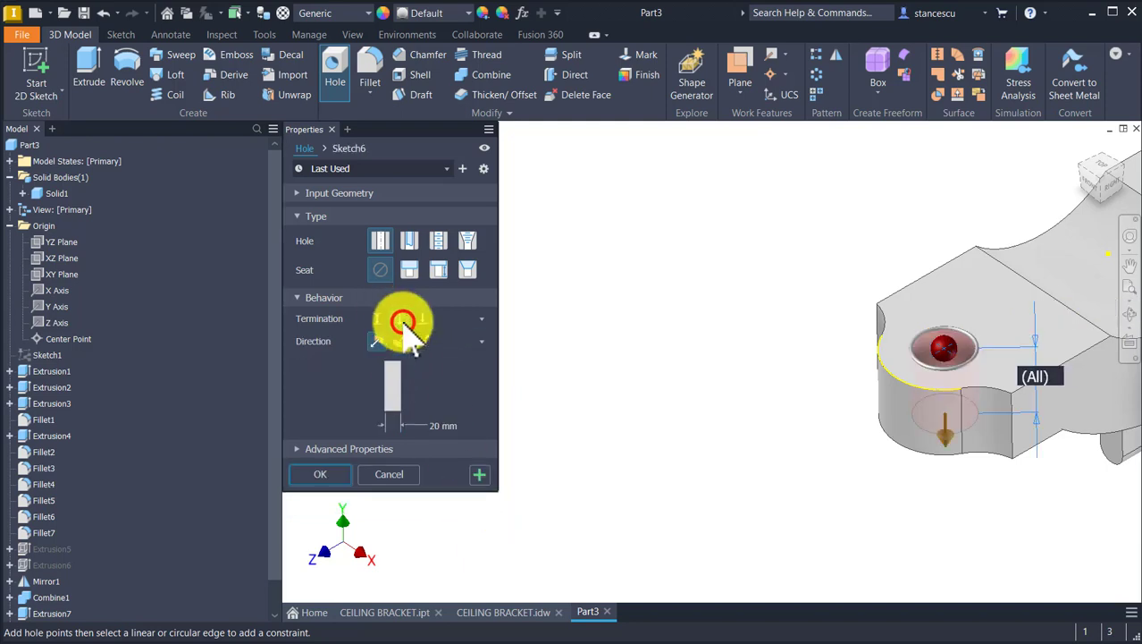
{"action": "left_click", "coordinate": [305, 476]}
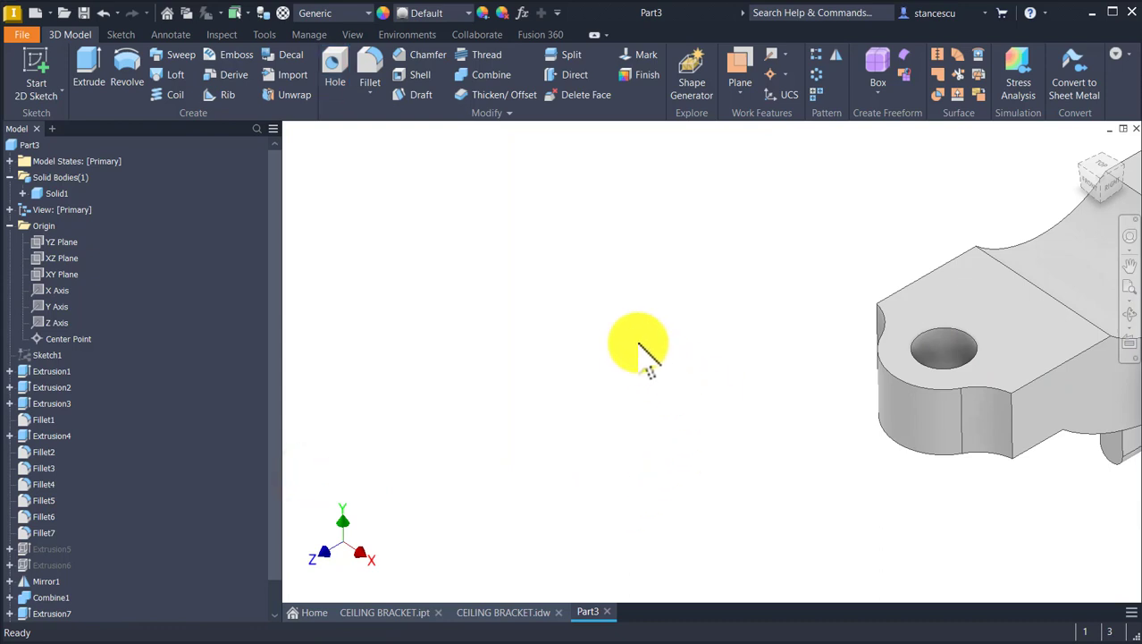
- Examine the CEILING BRACKET.idw drawing for the radius and centre position of the spherical recess in the lower hook
{"action": "key", "text": "F6"}
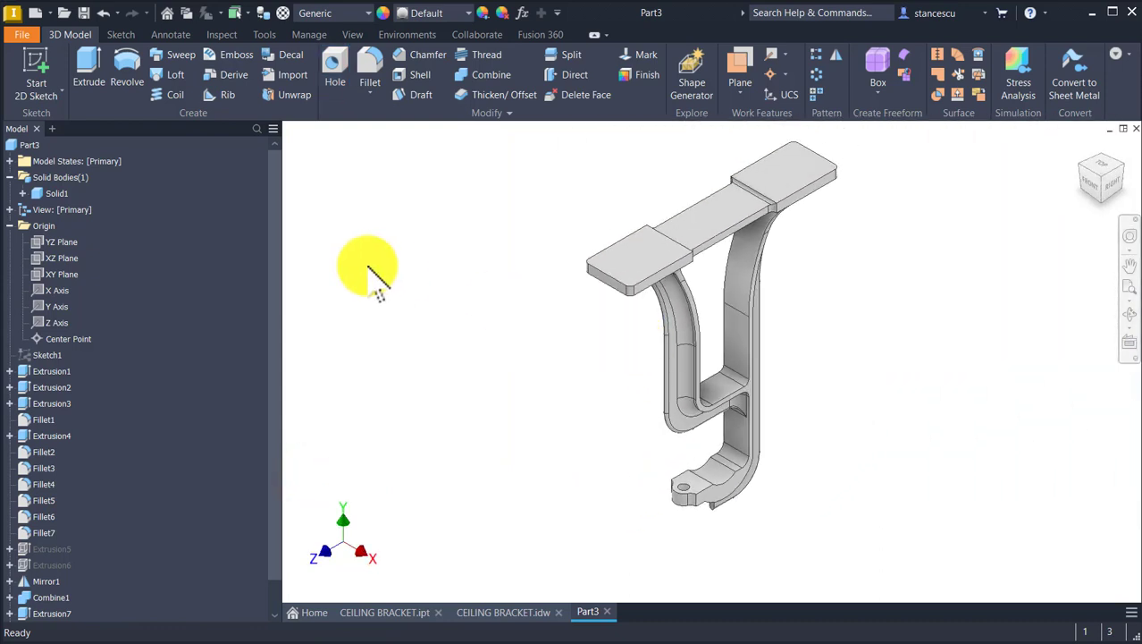
{"action": "left_click", "coordinate": [550, 461]}
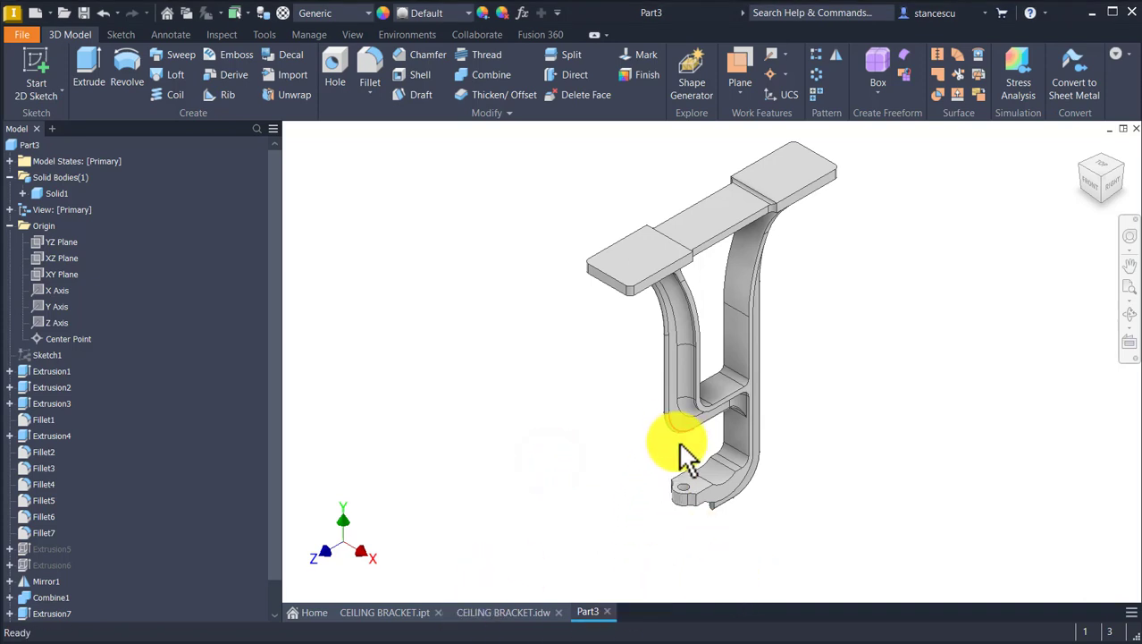
{"action": "left_click", "coordinate": [481, 613]}
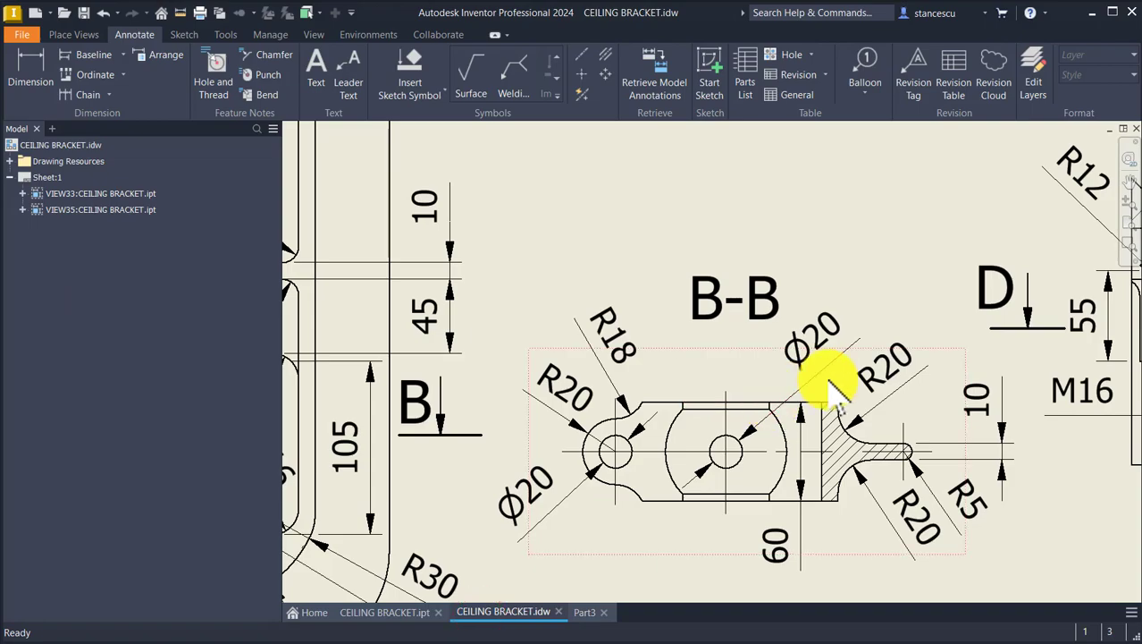
{"action": "scroll", "coordinate": [981, 433], "scroll_direction": "right", "scroll_amount": 10}
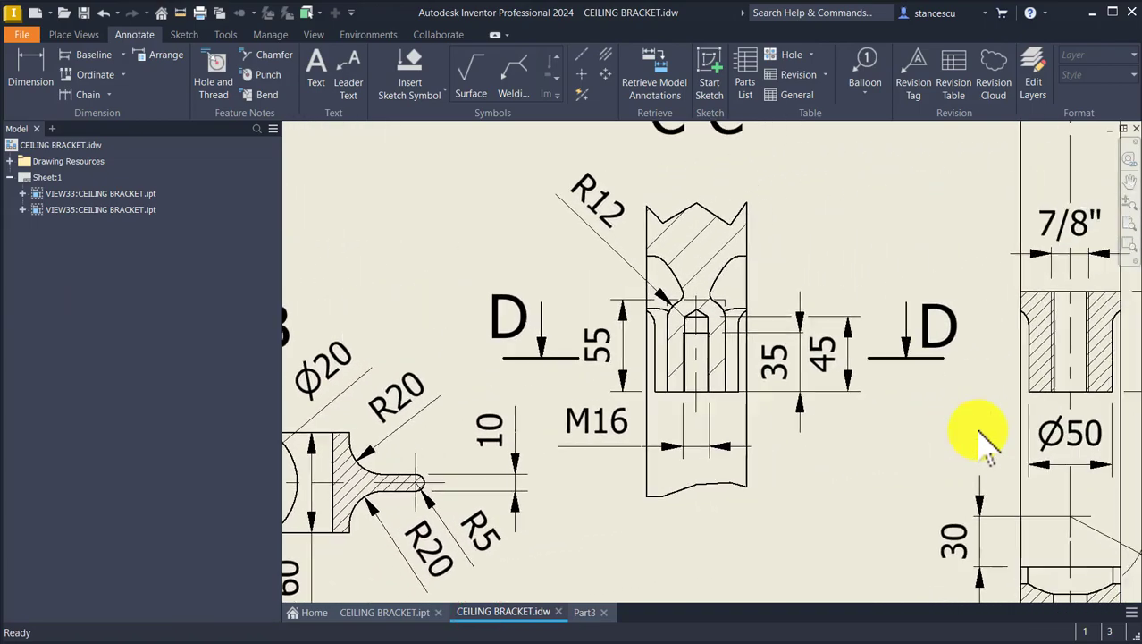
{"action": "scroll", "coordinate": [982, 438], "scroll_direction": "down", "scroll_amount": 5}
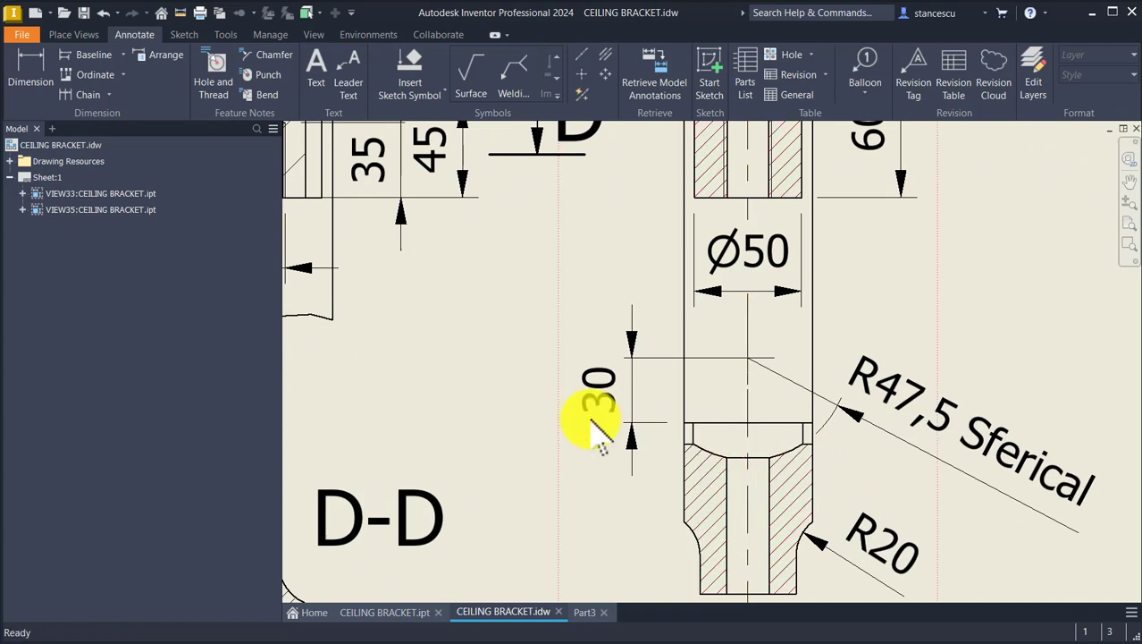
{"action": "left_click", "coordinate": [628, 436]}
{"action": "left_click", "coordinate": [735, 396]}
{"action": "left_click_drag", "start_coordinate": [937, 438], "coordinate": [946, 447]}
{"action": "left_click", "coordinate": [930, 441]}
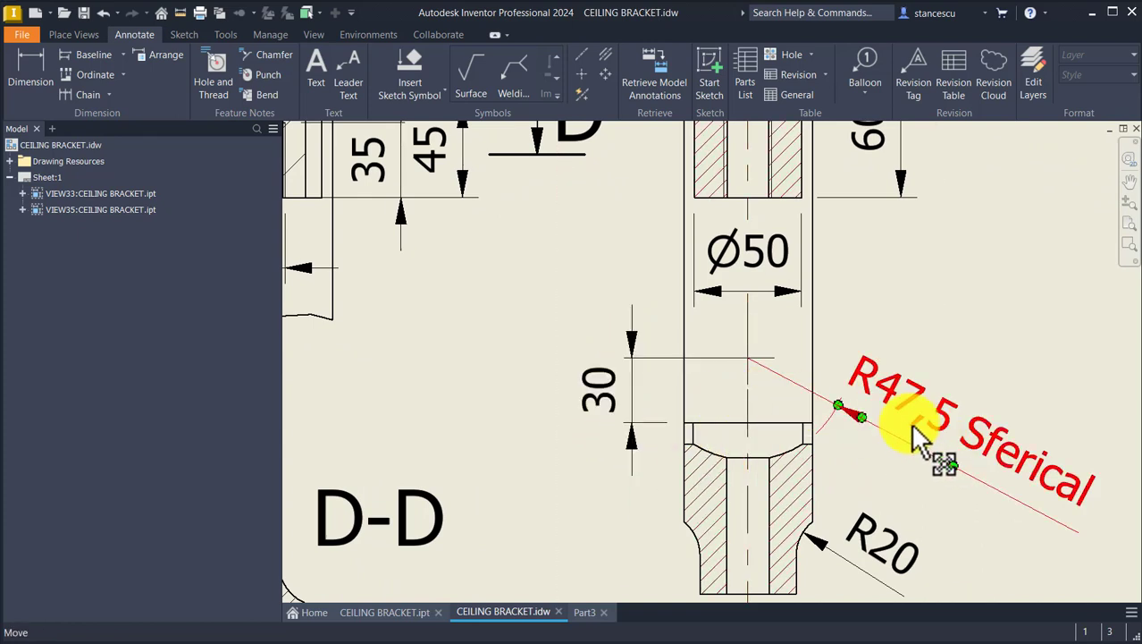
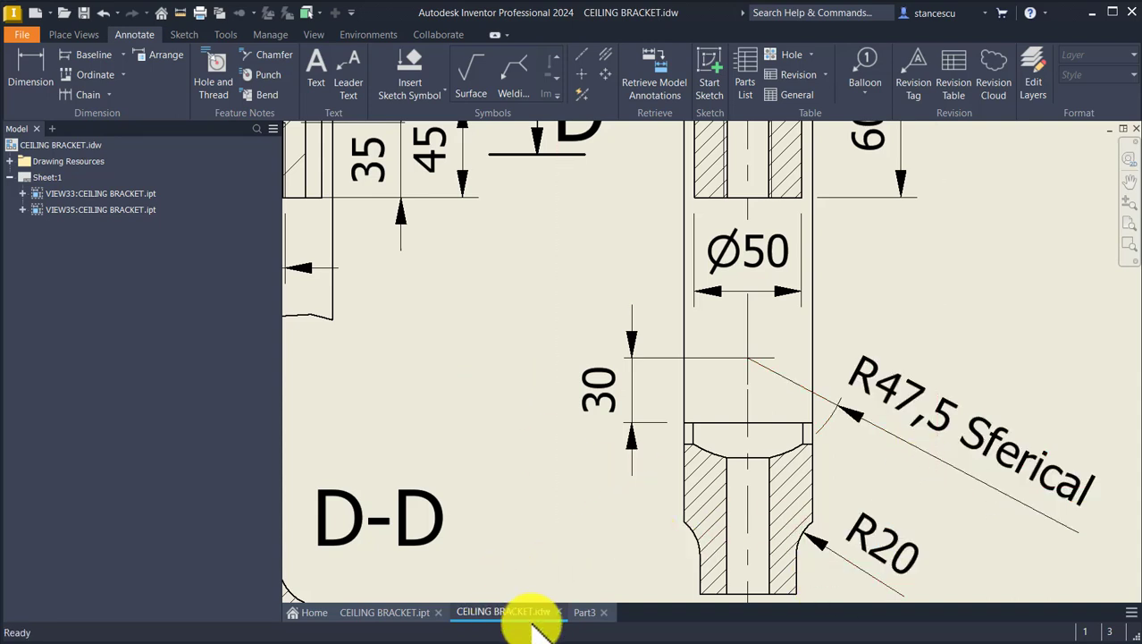
{"action": "left_click", "coordinate": [582, 613]}
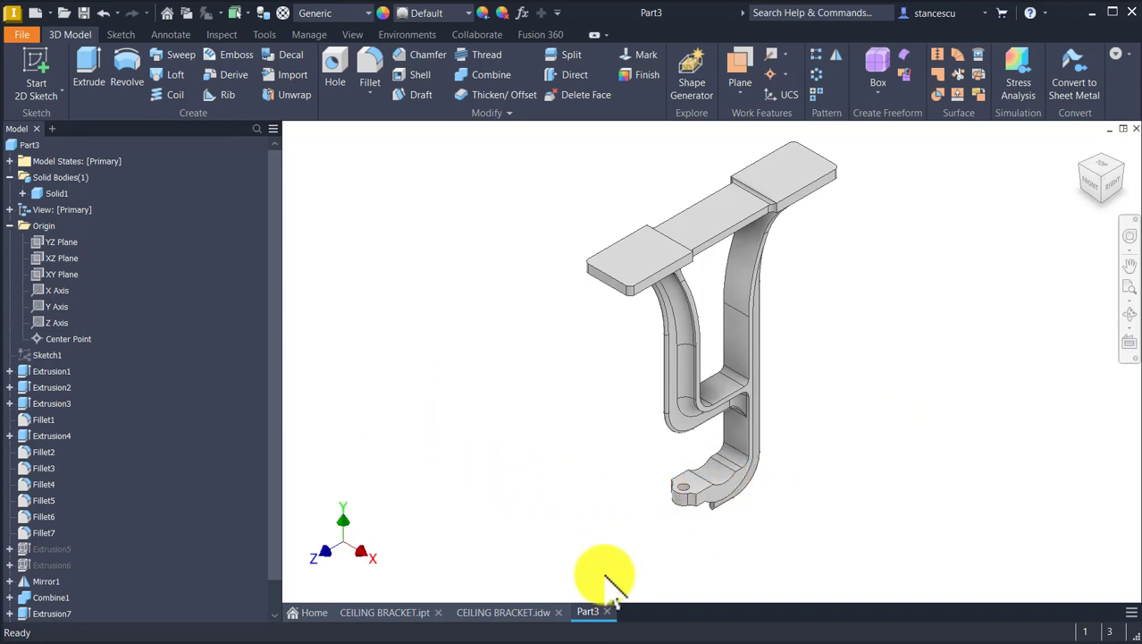
{"action": "left_click", "coordinate": [488, 612]}
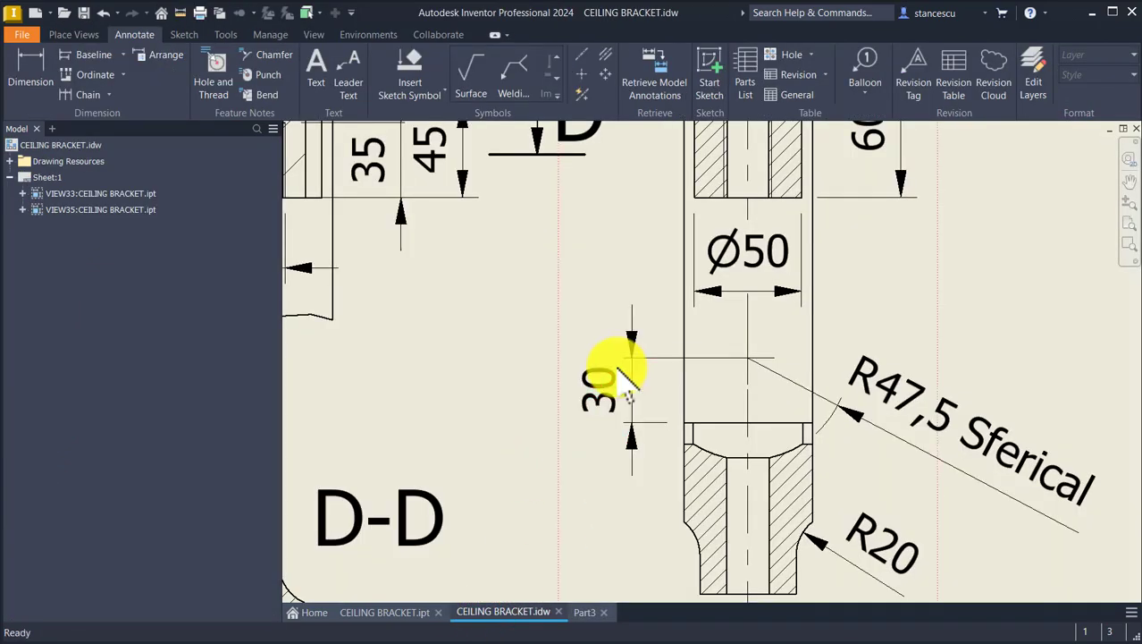
{"action": "key", "text": "Home"}
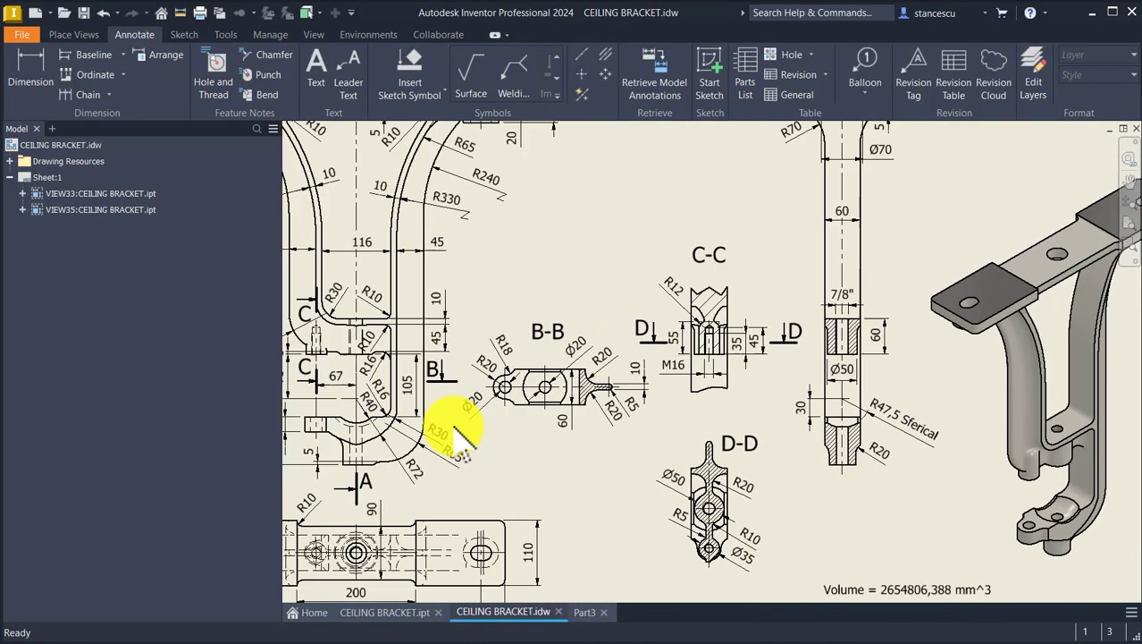
{"action": "scroll", "coordinate": [426, 438], "scroll_direction": "up", "scroll_amount": 8}
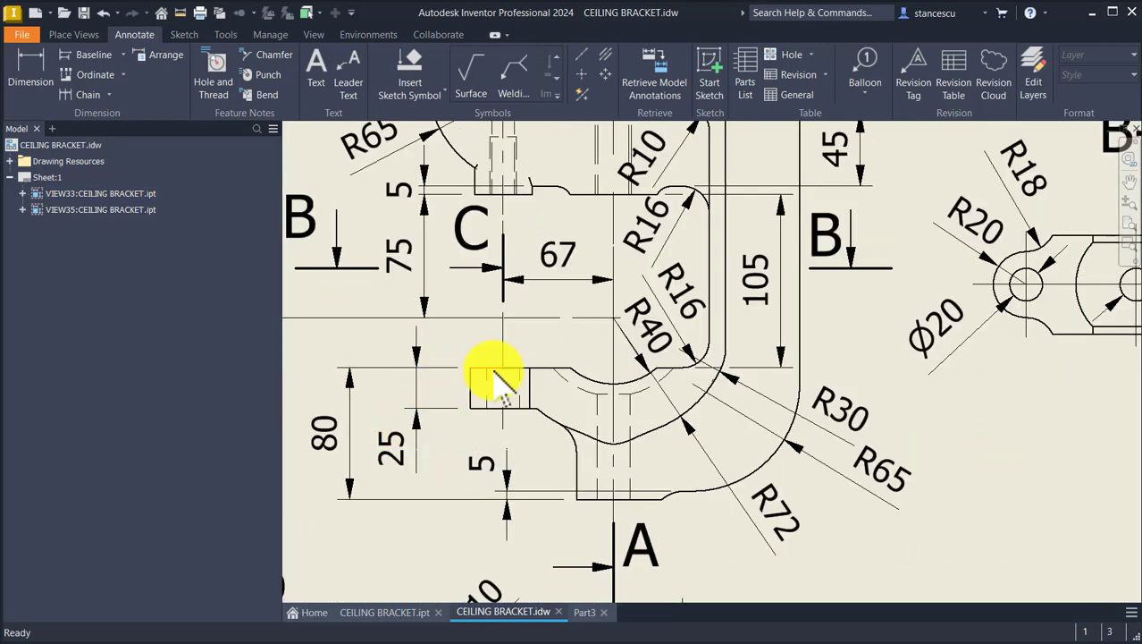
{"action": "left_click_drag", "start_coordinate": [498, 329], "coordinate": [506, 374]}
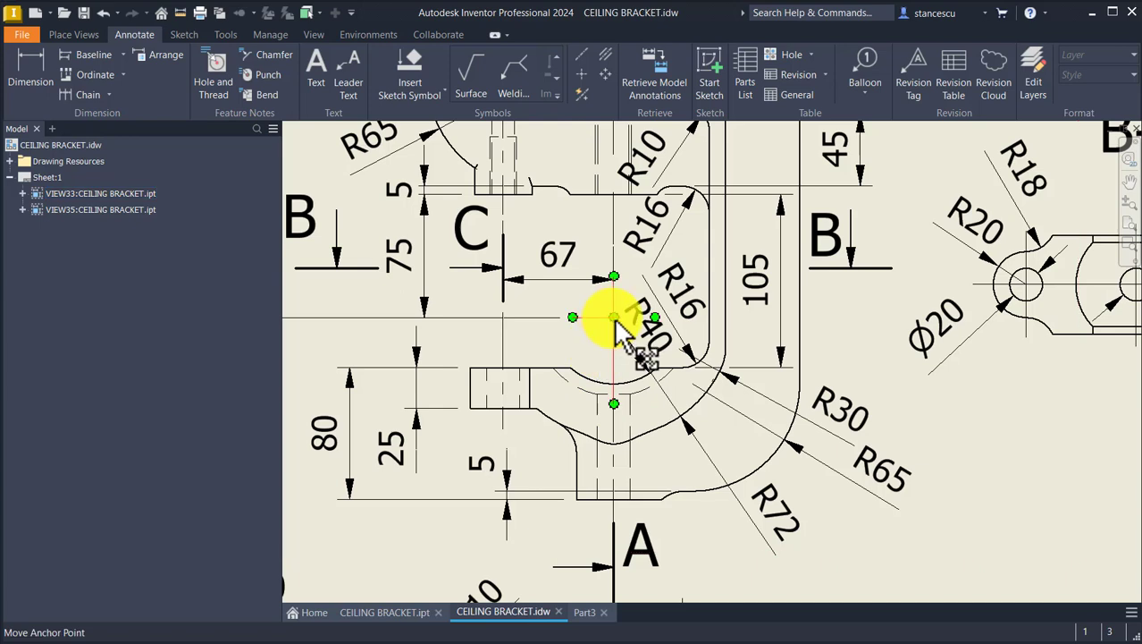
- Start a sketch on the YZ Plane of Part3 and project the edge of the lower hook's curved seat
{"action": "left_click", "coordinate": [581, 613]}
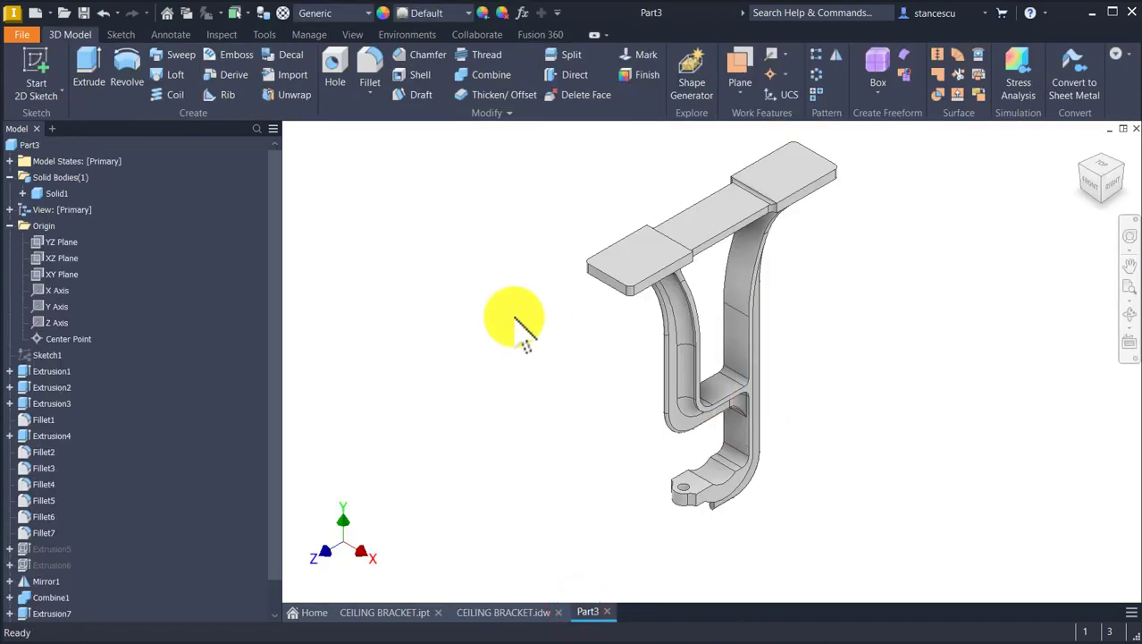
{"action": "left_click", "coordinate": [45, 242]}
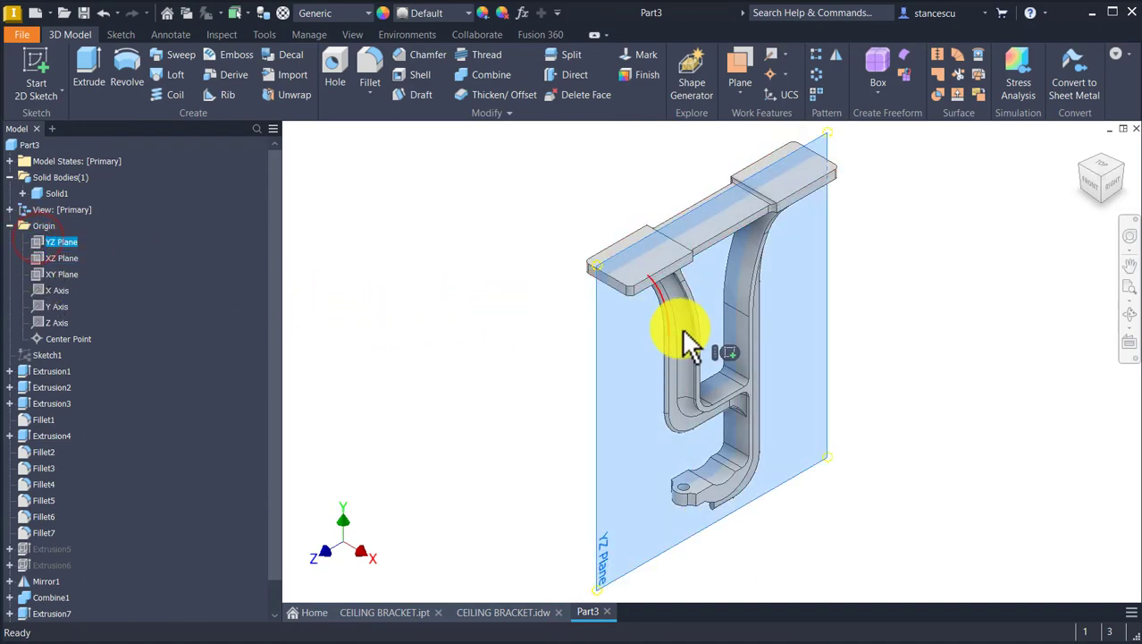
{"action": "left_click", "coordinate": [727, 356]}
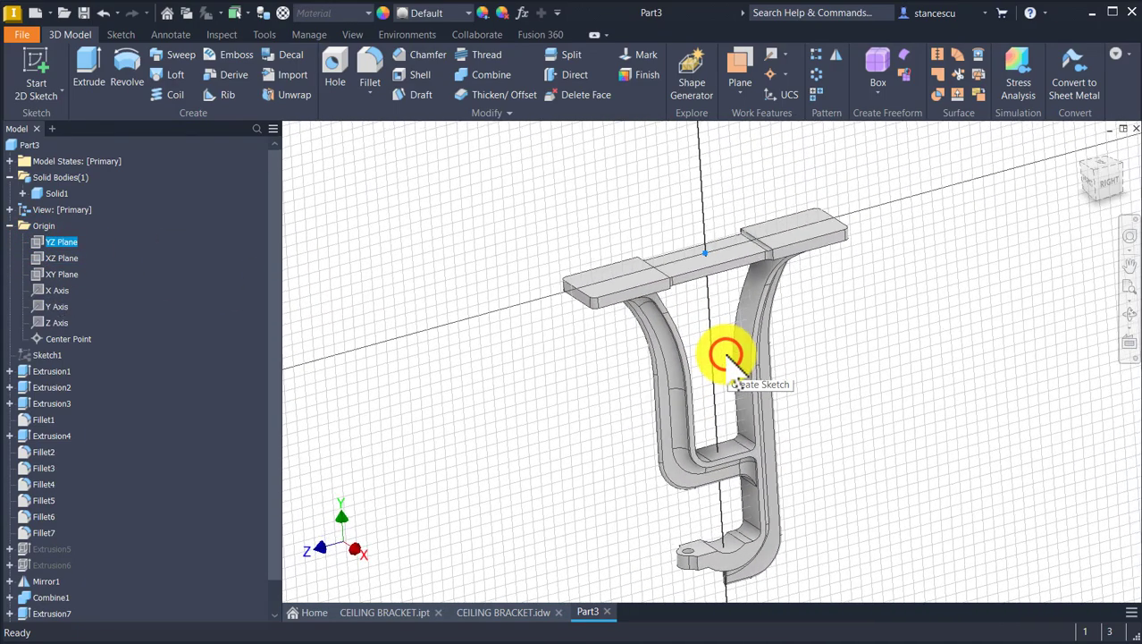
{"action": "middle_click_drag", "start_coordinate": [425, 465], "coordinate": [408, 286]}
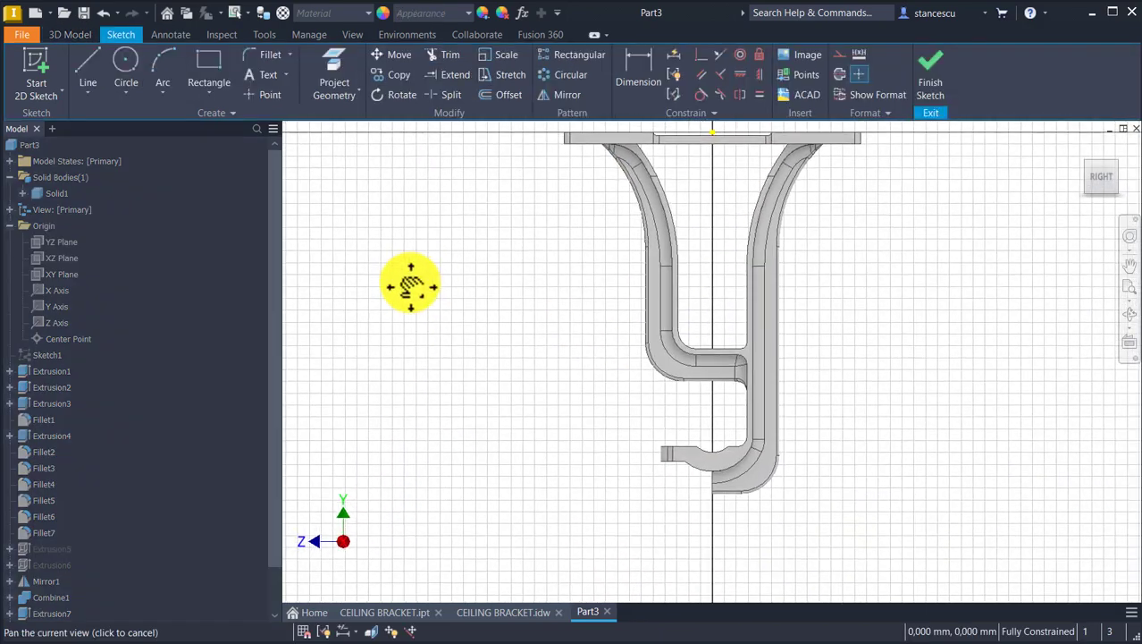
{"action": "left_click", "coordinate": [331, 65]}
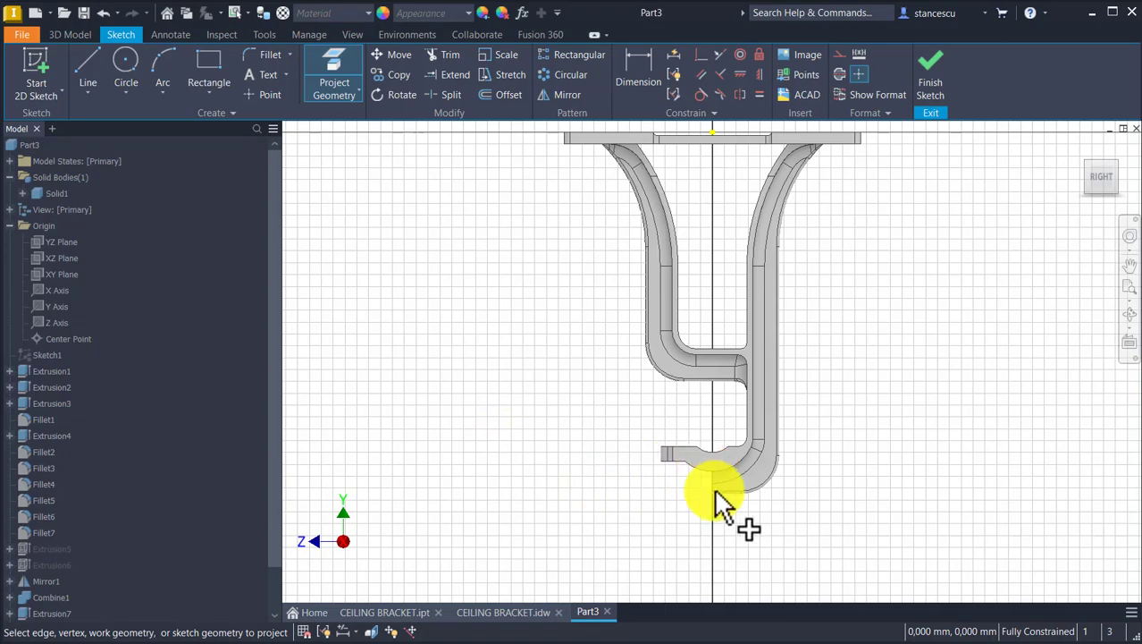
{"action": "scroll", "coordinate": [722, 474], "scroll_direction": "up", "scroll_amount": 2}
{"action": "scroll", "coordinate": [721, 475], "scroll_direction": "up", "scroll_amount": 4}
{"action": "middle_click_drag", "start_coordinate": [732, 515], "coordinate": [719, 499], "text": "shift"}
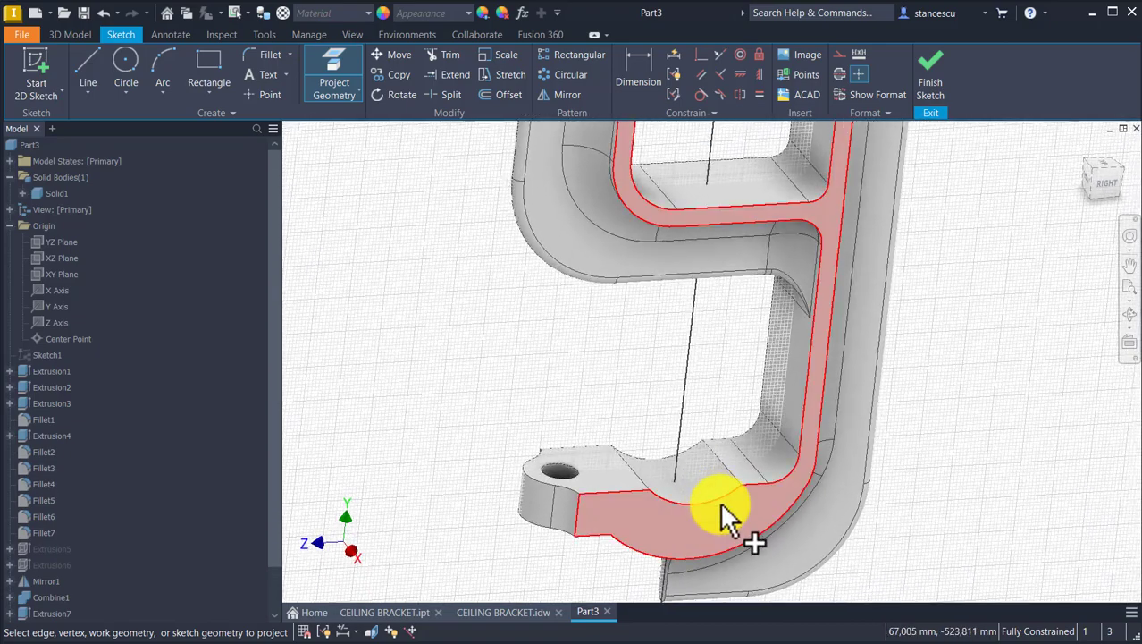
{"action": "left_click", "coordinate": [719, 493]}
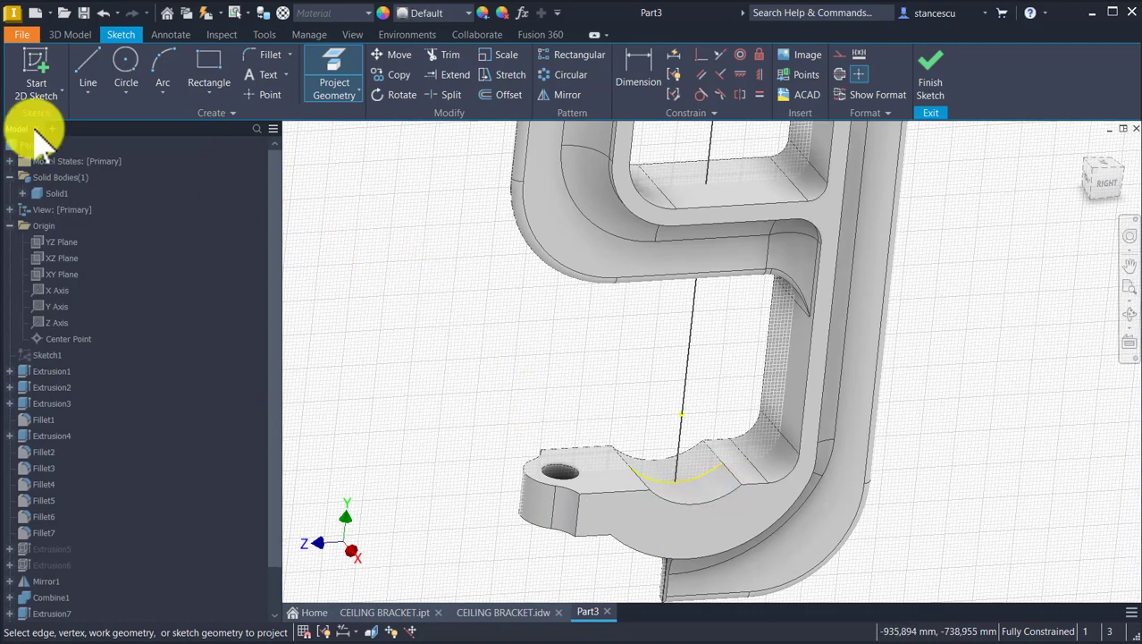
- Draw a circle of radius 47,5 mm centred on the projected arc's centre point
{"action": "left_click", "coordinate": [122, 64]}
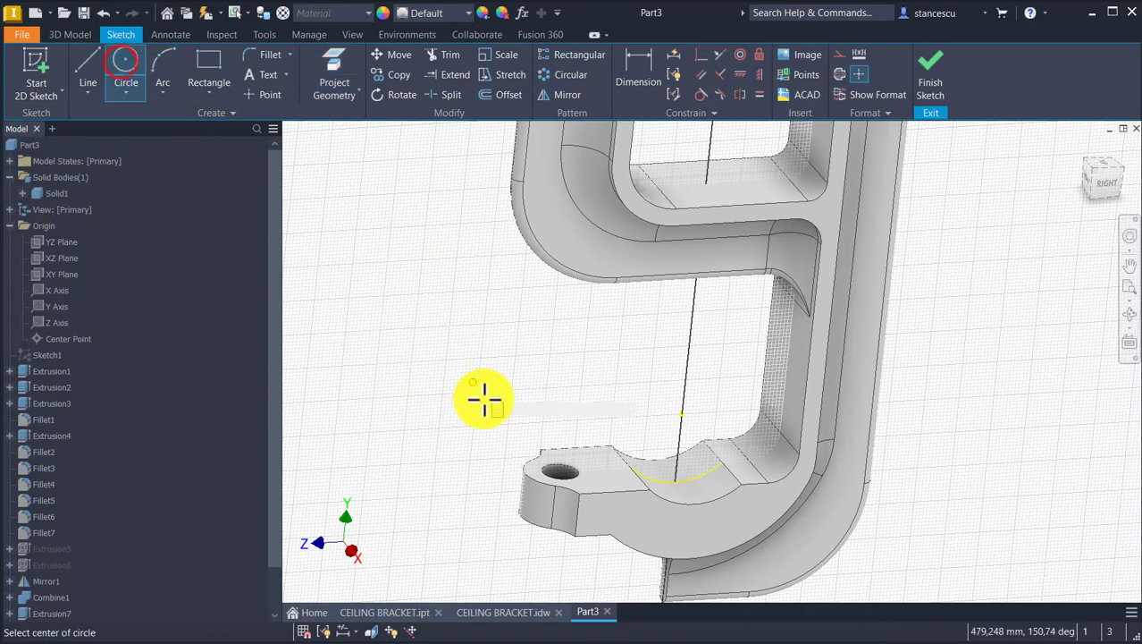
{"action": "left_click", "coordinate": [683, 410]}
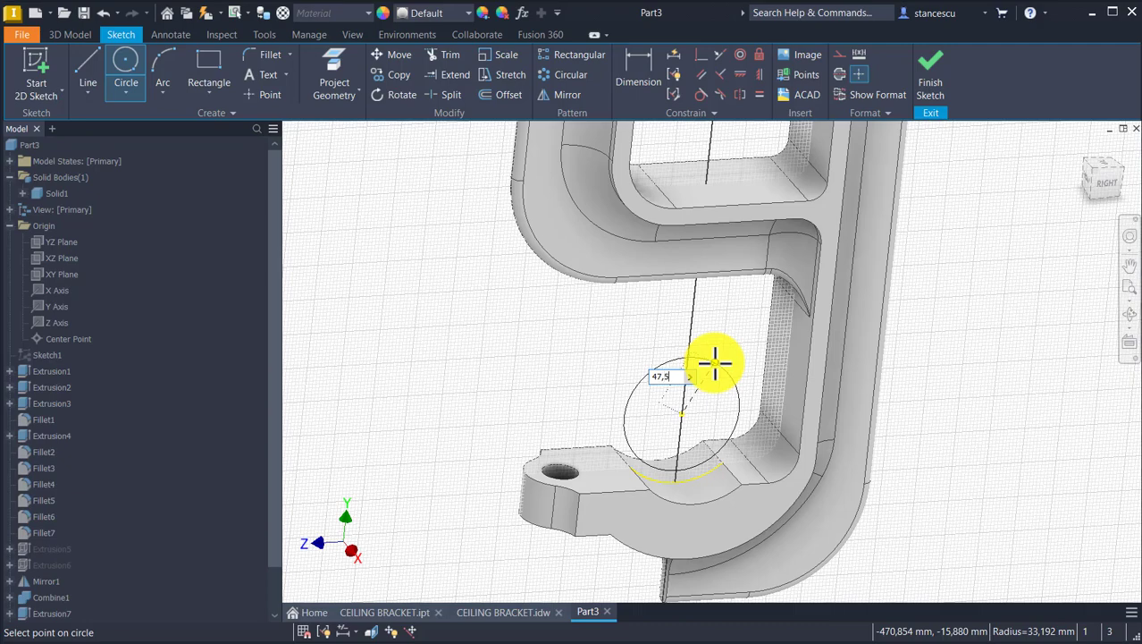
{"action": "left_click", "coordinate": [715, 362]}
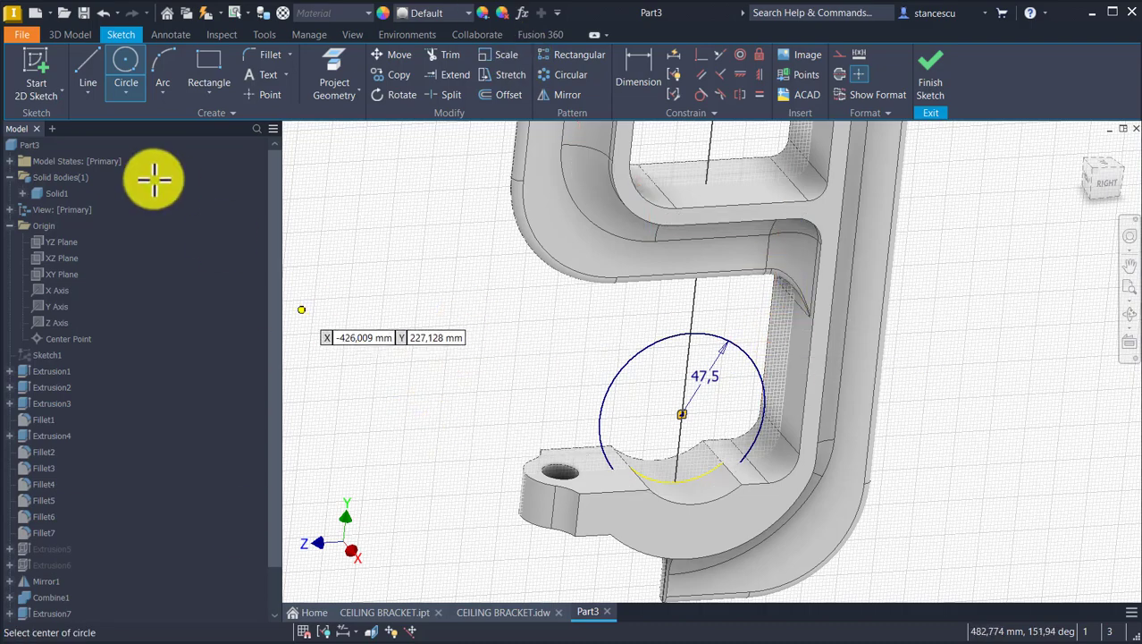
- Draw a vertical line across the circle through its centre and trim away the half of the circle nearer the bracket's upright arm
{"action": "left_click", "coordinate": [86, 59]}
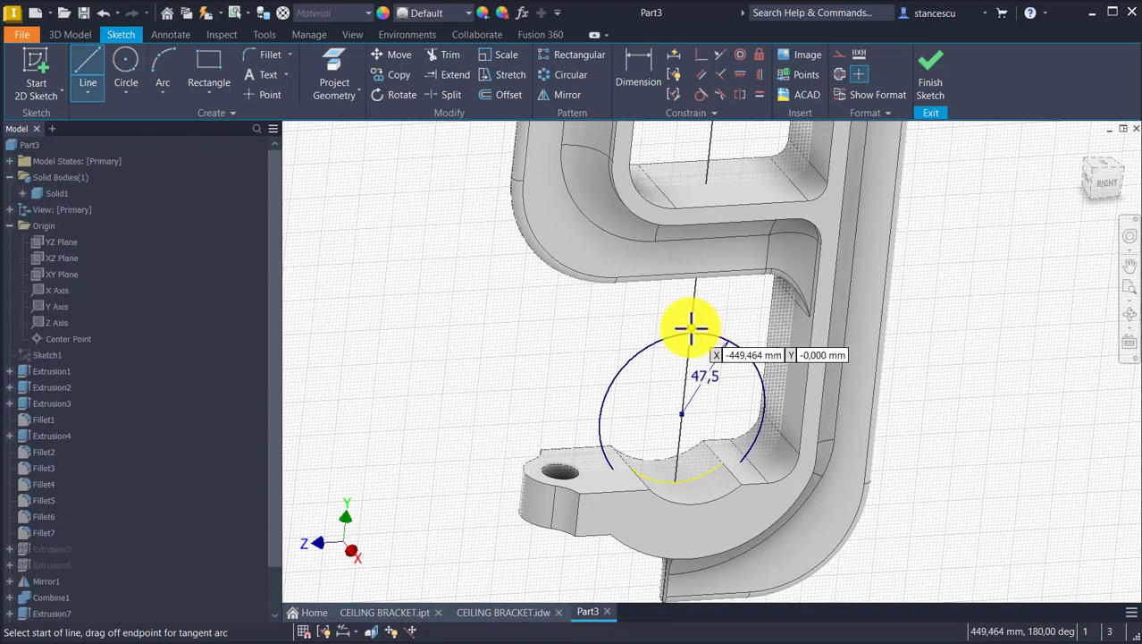
{"action": "left_click", "coordinate": [691, 333]}
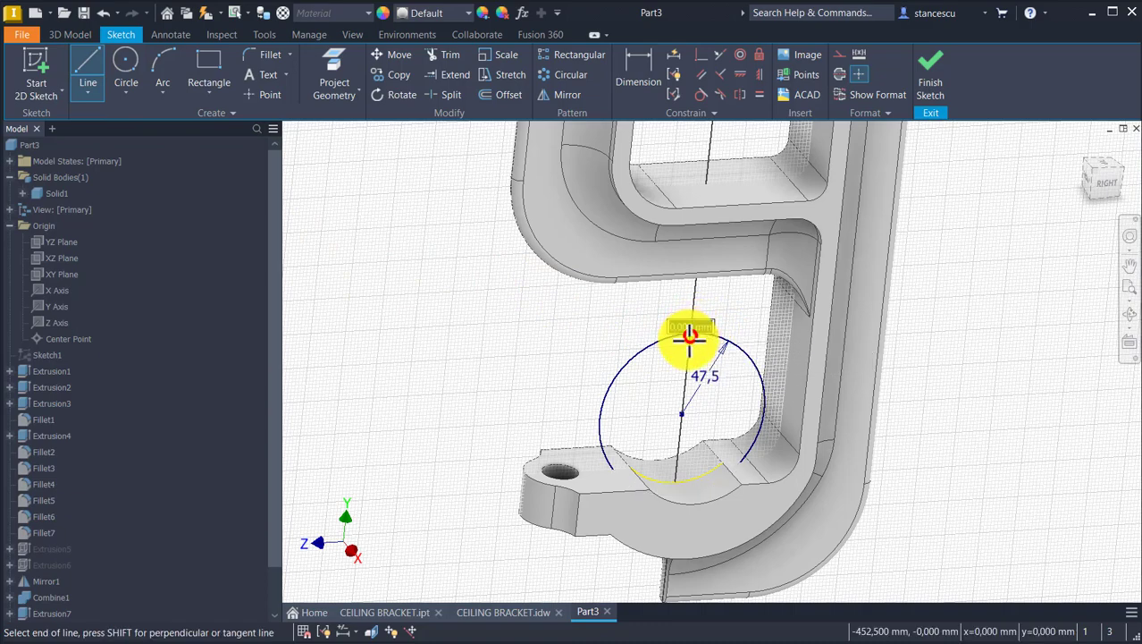
{"action": "double_click", "coordinate": [669, 493]}
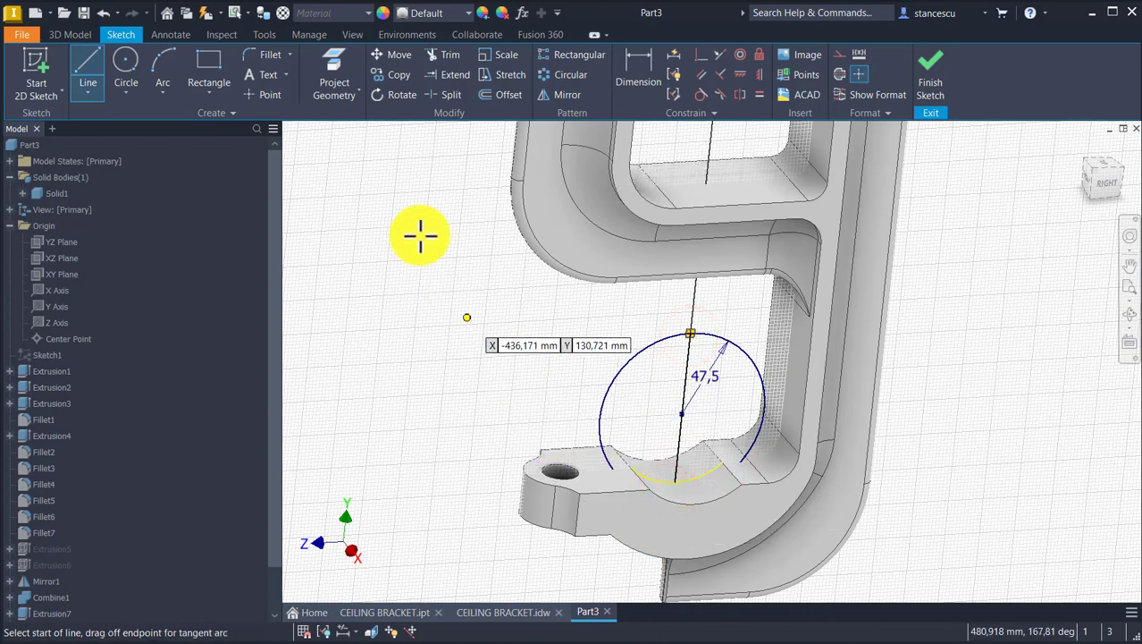
{"action": "left_click", "coordinate": [450, 56]}
{"action": "left_click", "coordinate": [763, 403]}
{"action": "key", "text": "Escape"}
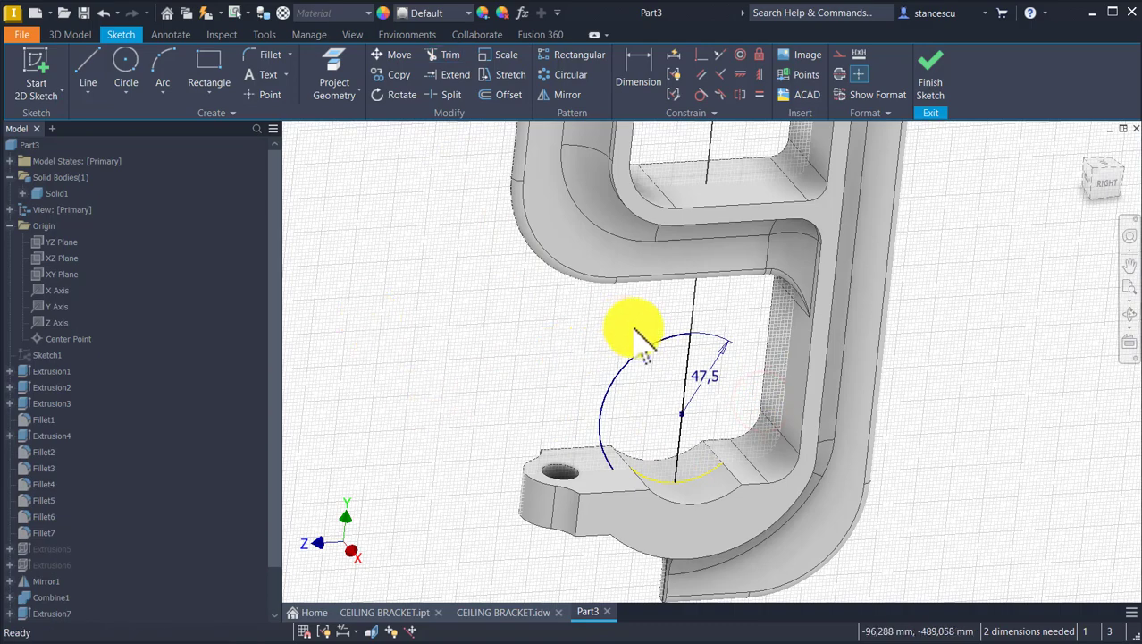
- Convert the vertical diameter line to a centerline and finish the sketch
{"action": "left_click_drag", "start_coordinate": [721, 393], "coordinate": [658, 403]}
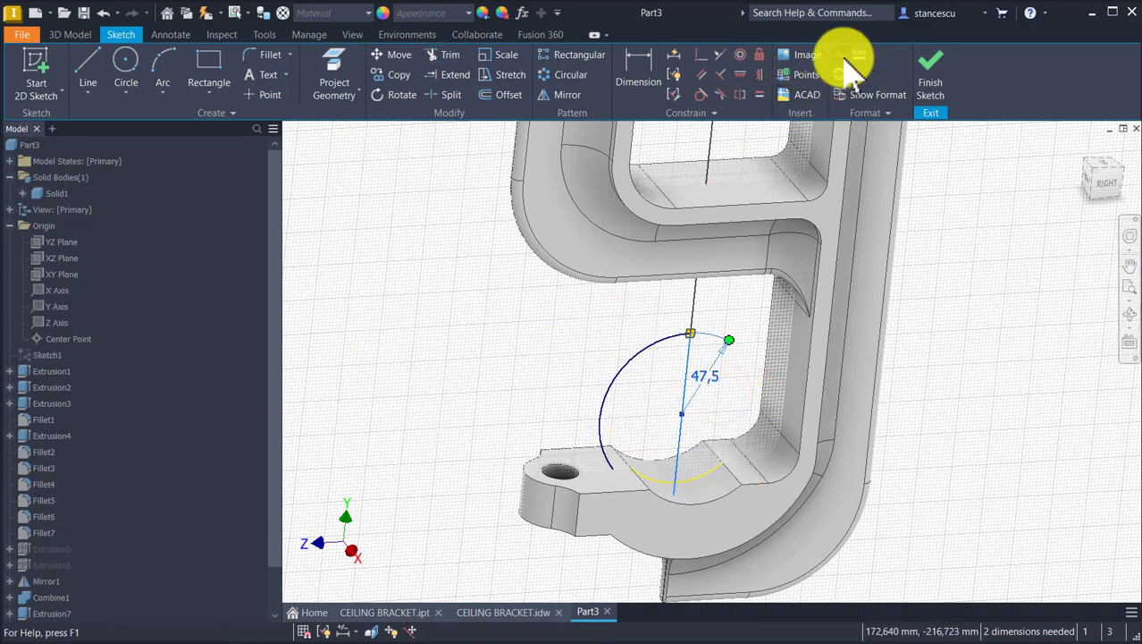
{"action": "left_click", "coordinate": [841, 75]}
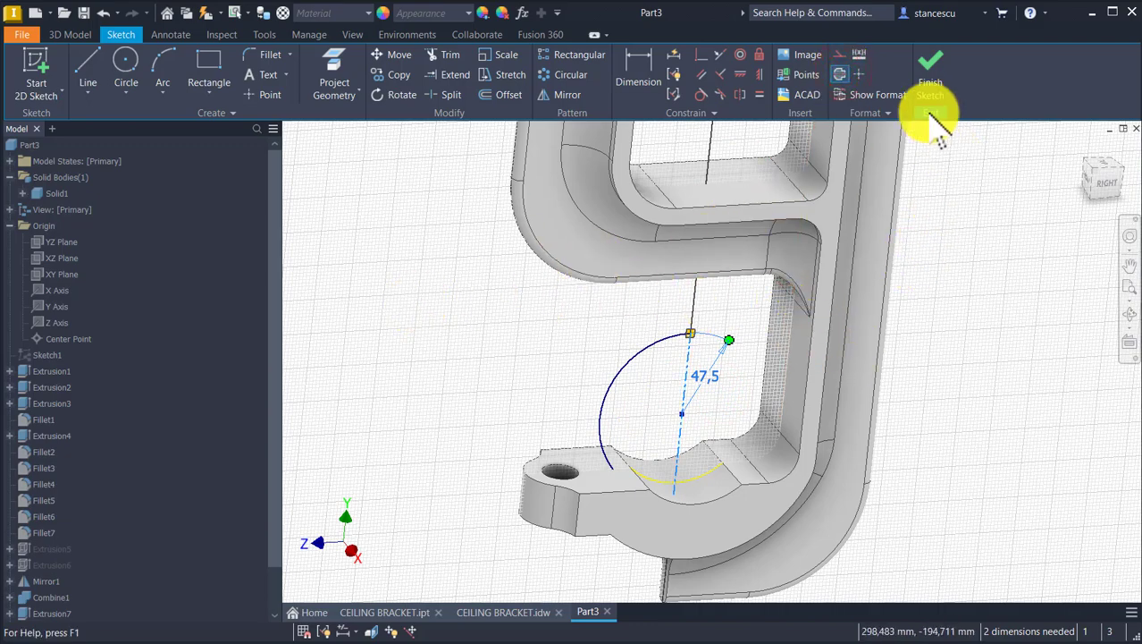
{"action": "left_click", "coordinate": [930, 66]}
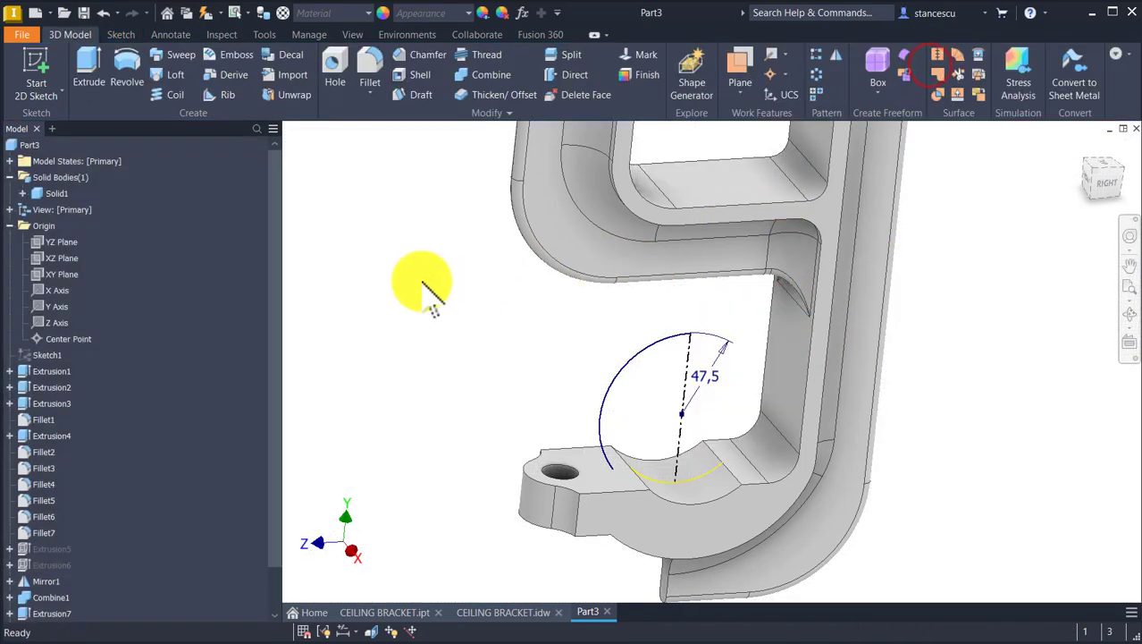
- Revolve the half-circle profile a full turn about the centerline as a cut to form the spherical recess in the lower hook
{"action": "left_click", "coordinate": [127, 73]}
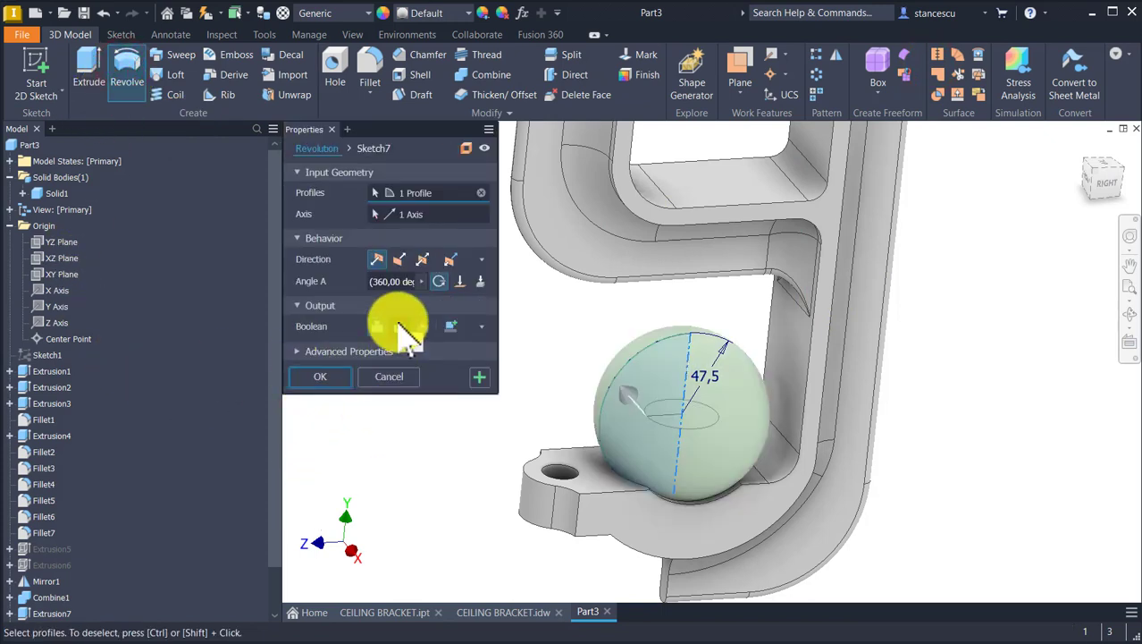
{"action": "left_click", "coordinate": [398, 326]}
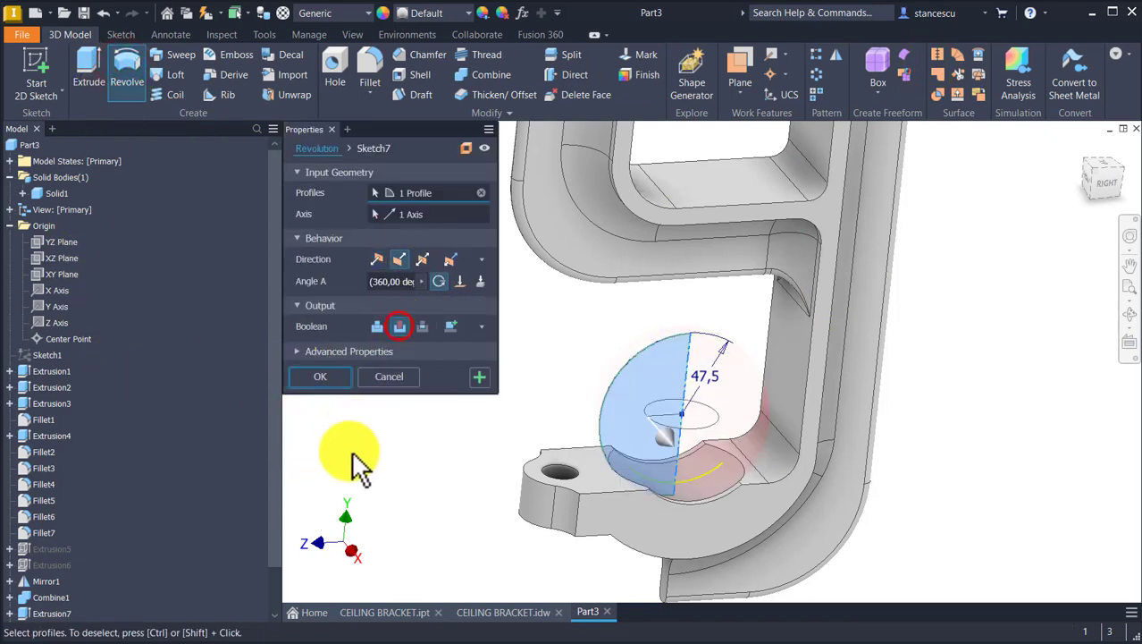
{"action": "left_click", "coordinate": [317, 375]}
{"action": "key", "text": "Home"}
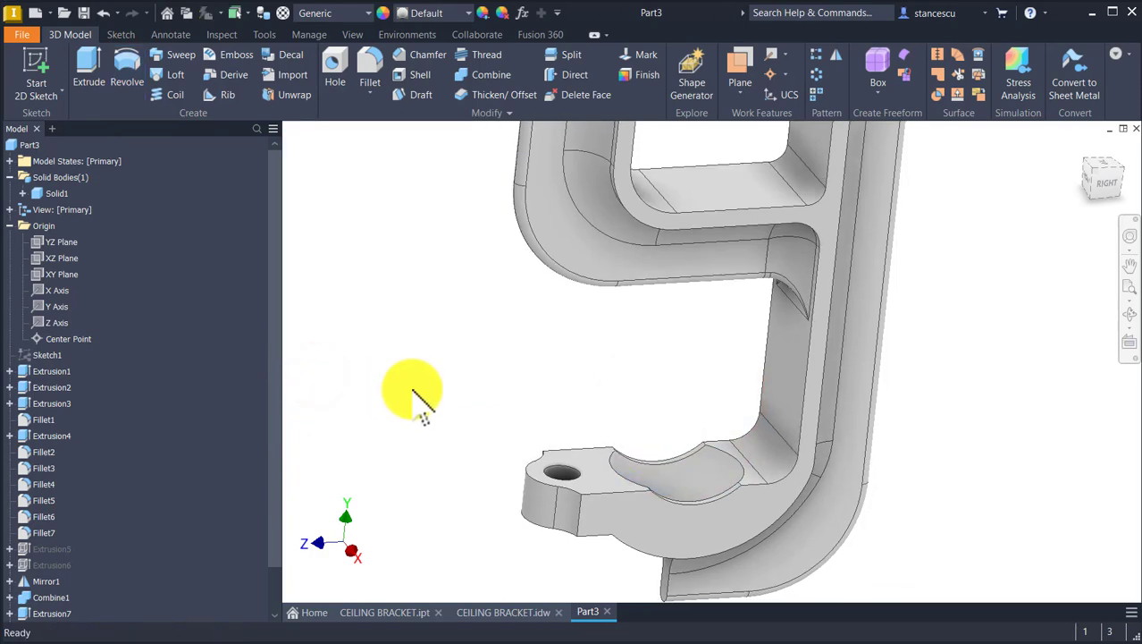
{"action": "key", "text": "F6"}
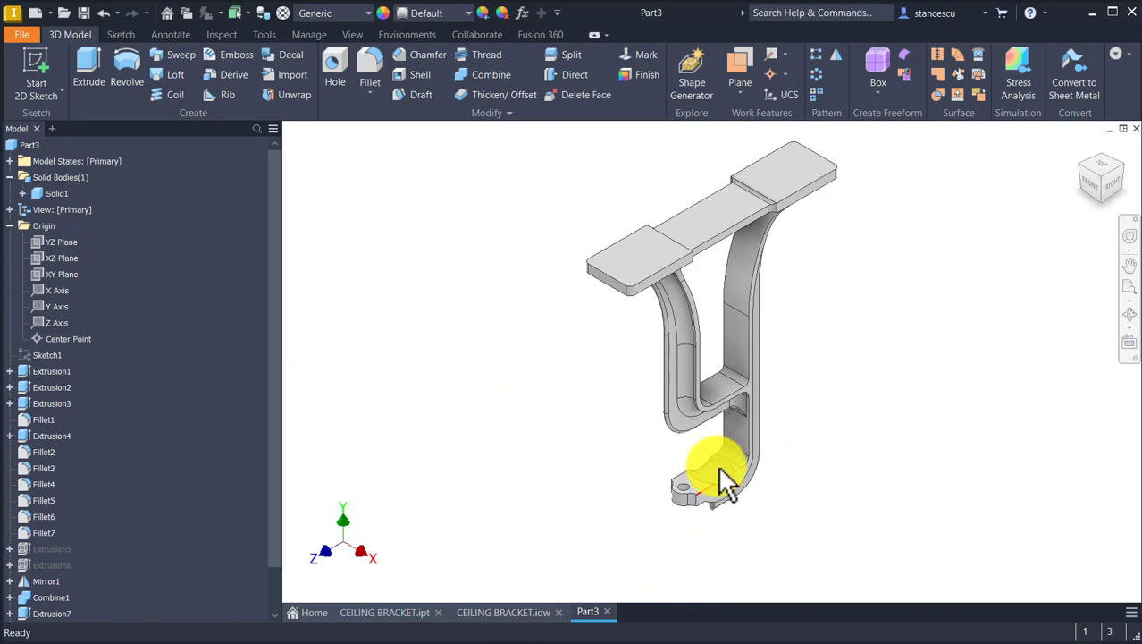
{"action": "middle_click_drag", "start_coordinate": [784, 518], "coordinate": [512, 455], "text": "shift"}
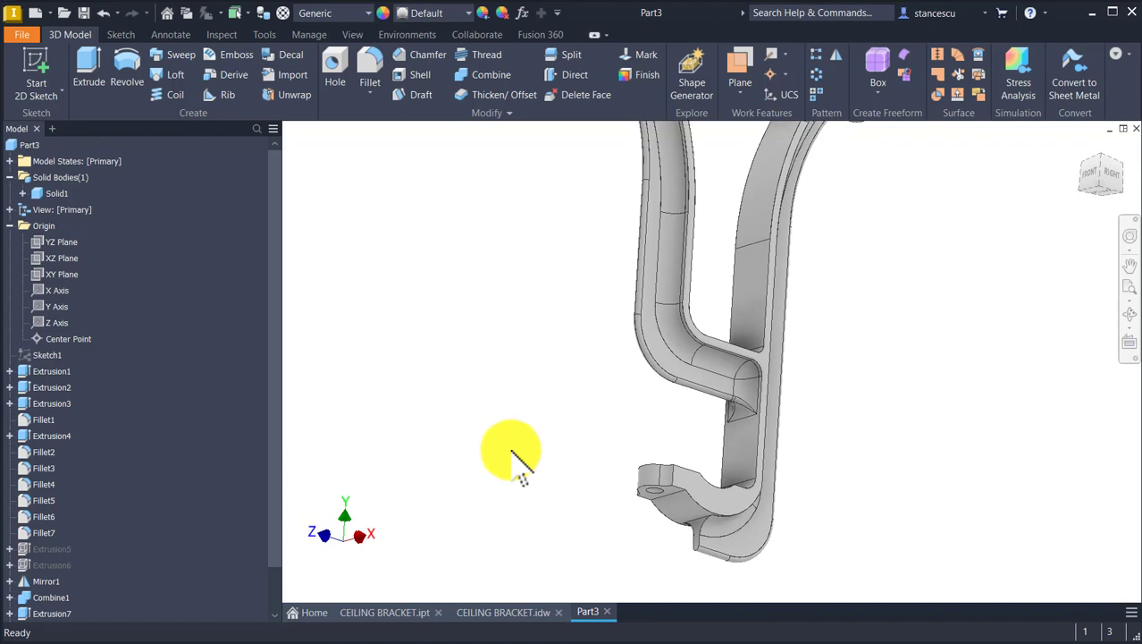
{"action": "key", "text": "F6"}
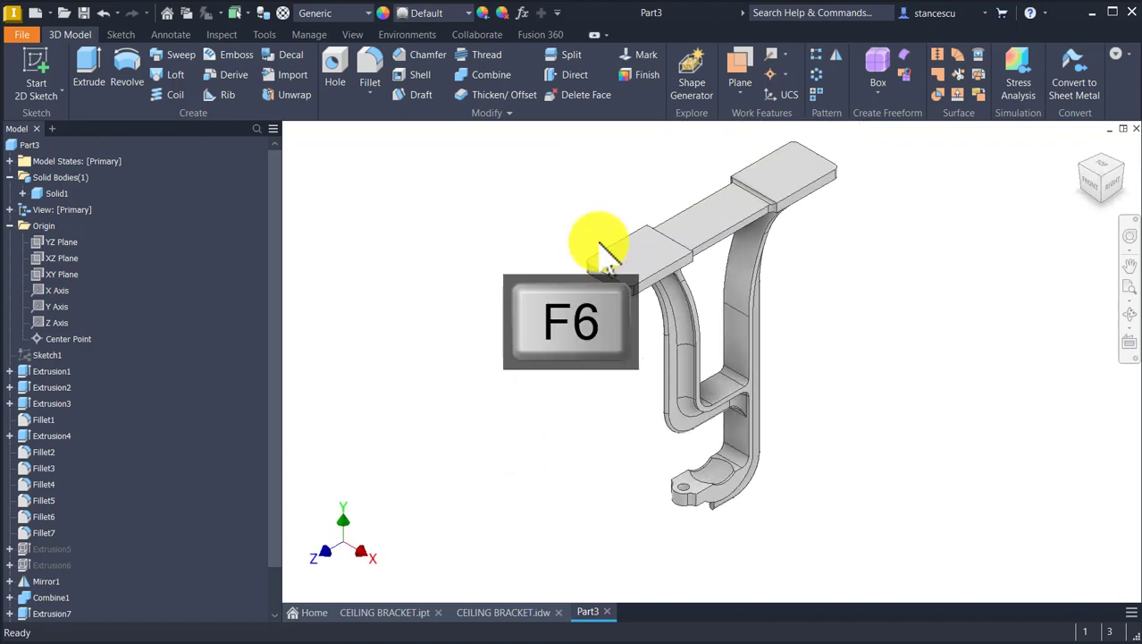
{"action": "left_click", "coordinate": [595, 206]}
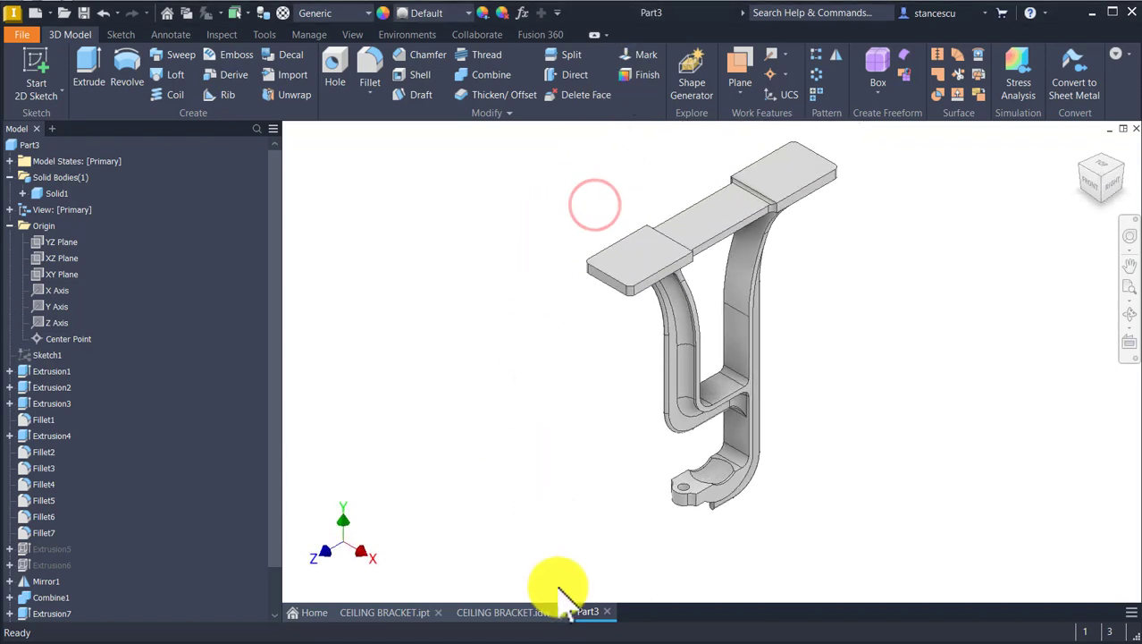
- Check the lower hook's height in the CEILING BRACKET.idw drawing and create a work plane offset -80 mm from the hook end's upper face
{"action": "left_click", "coordinate": [497, 615]}
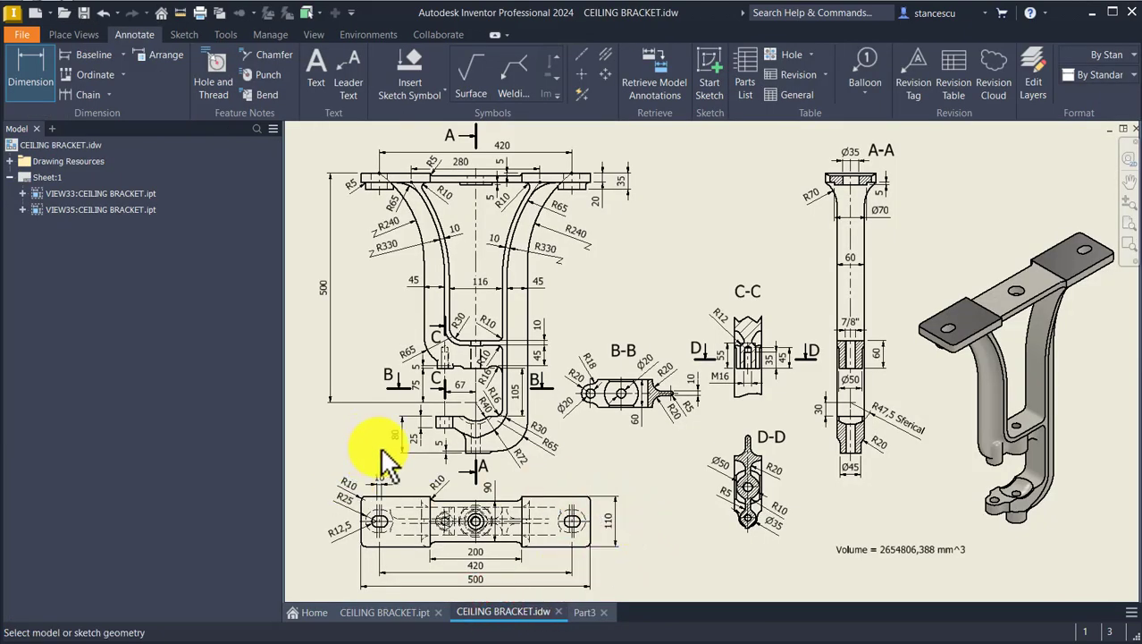
{"action": "scroll", "coordinate": [382, 459], "scroll_direction": "up", "scroll_amount": 3}
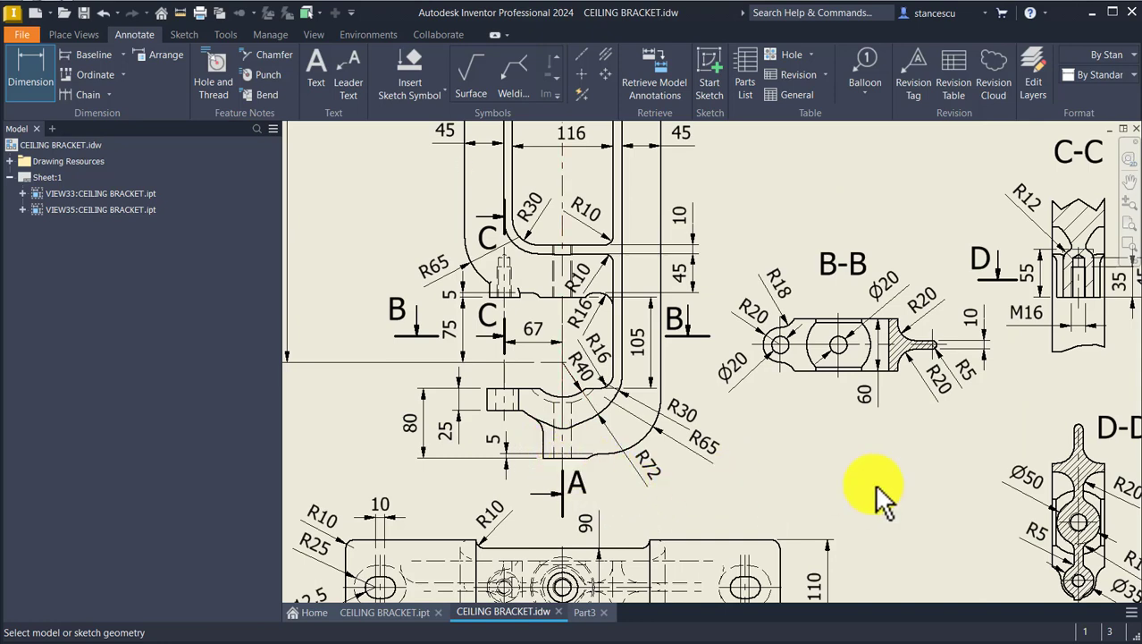
{"action": "middle_click_drag", "start_coordinate": [877, 488], "coordinate": [132, 520]}
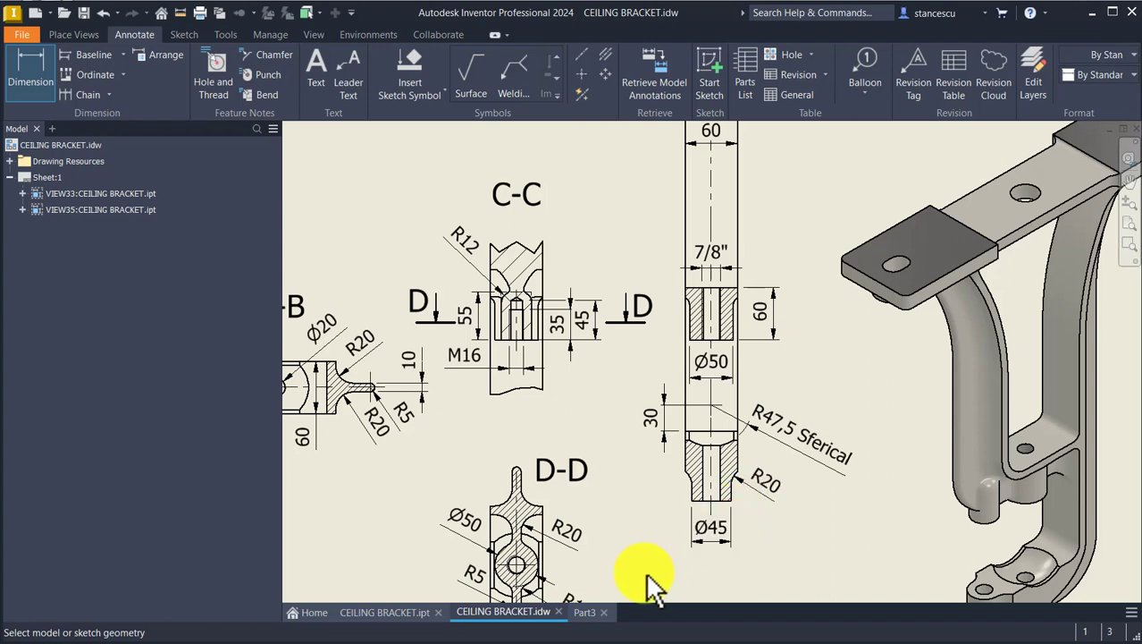
{"action": "left_click", "coordinate": [582, 608]}
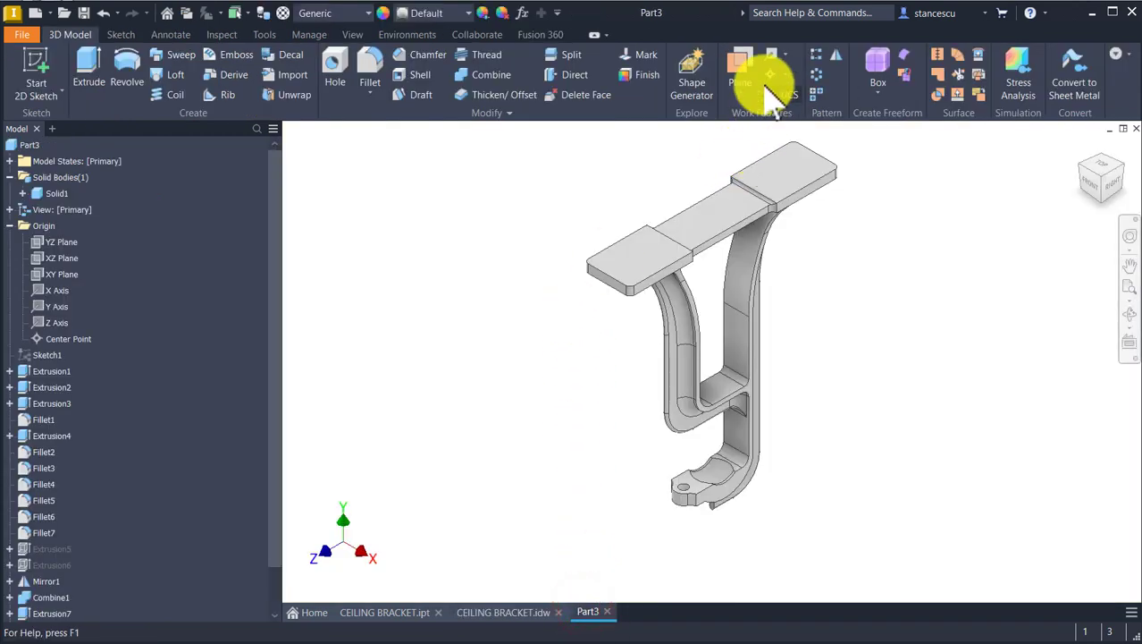
{"action": "left_click", "coordinate": [742, 59]}
{"action": "scroll", "coordinate": [773, 428], "scroll_direction": "down", "scroll_amount": 4}
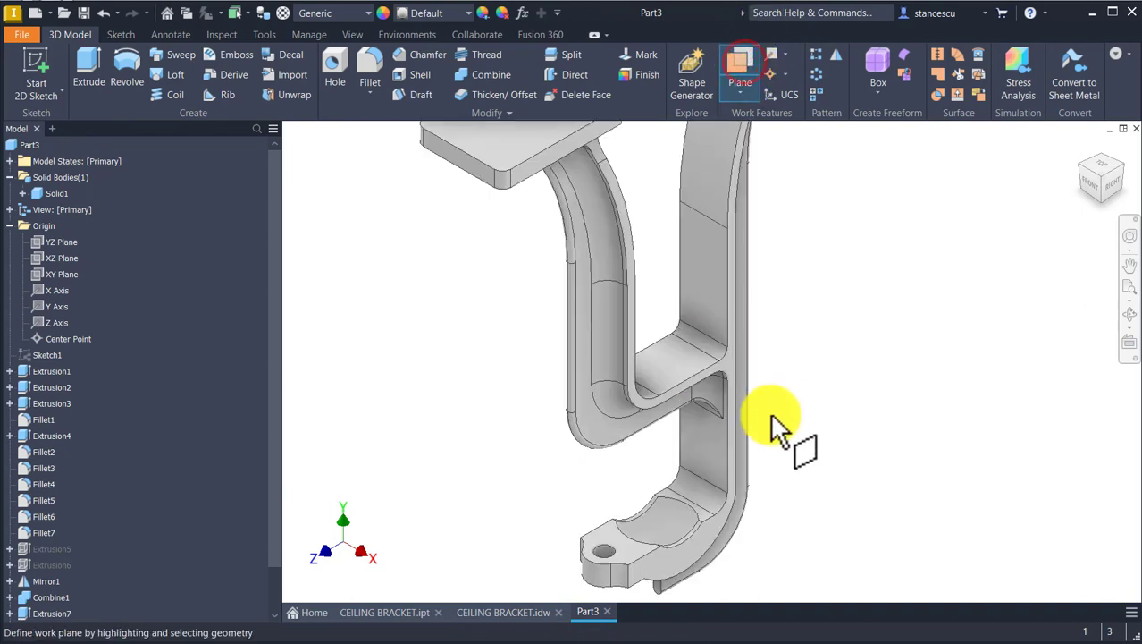
{"action": "middle_click_drag", "start_coordinate": [543, 530], "coordinate": [530, 415]}
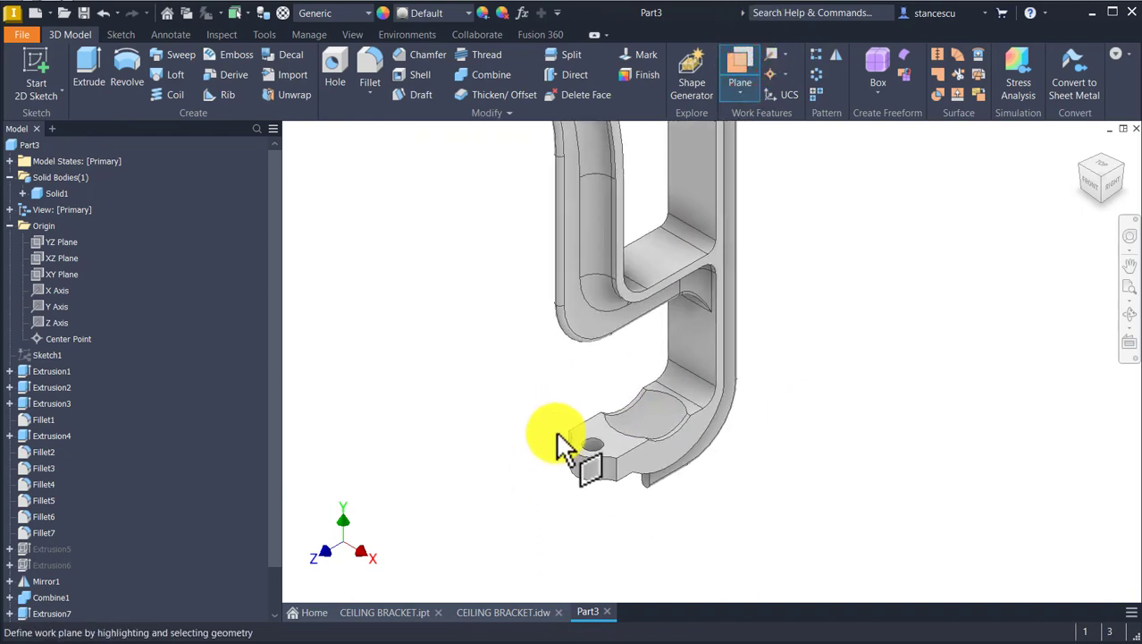
{"action": "left_click_drag", "start_coordinate": [590, 431], "coordinate": [590, 536]}
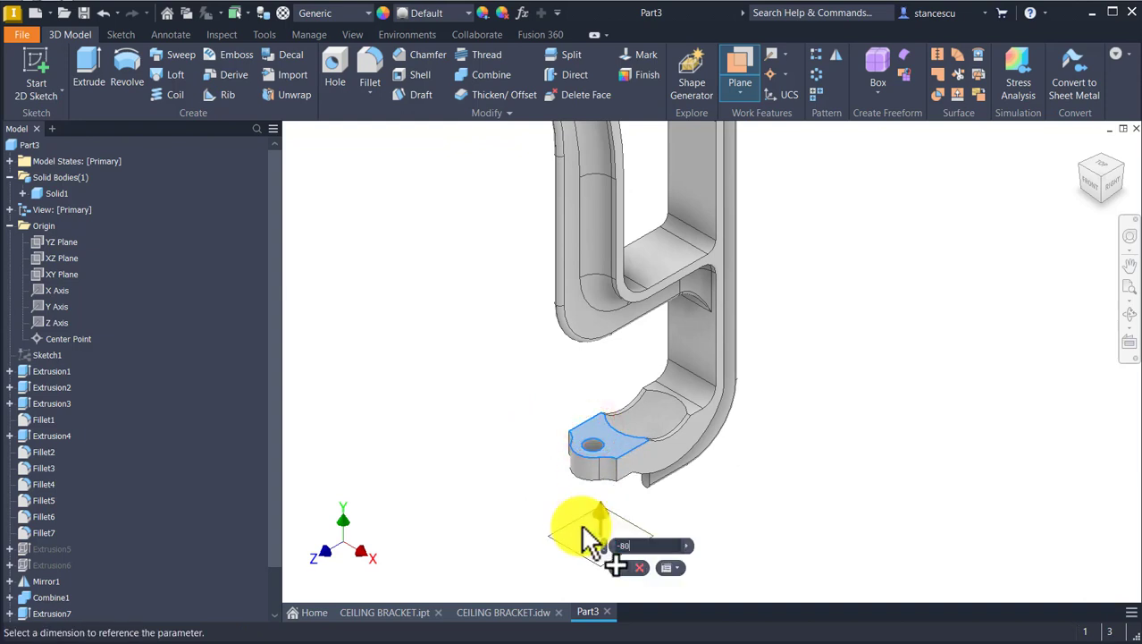
{"action": "key", "text": "Return"}
{"action": "middle_click_drag", "start_coordinate": [586, 536], "coordinate": [625, 522], "text": "shift"}
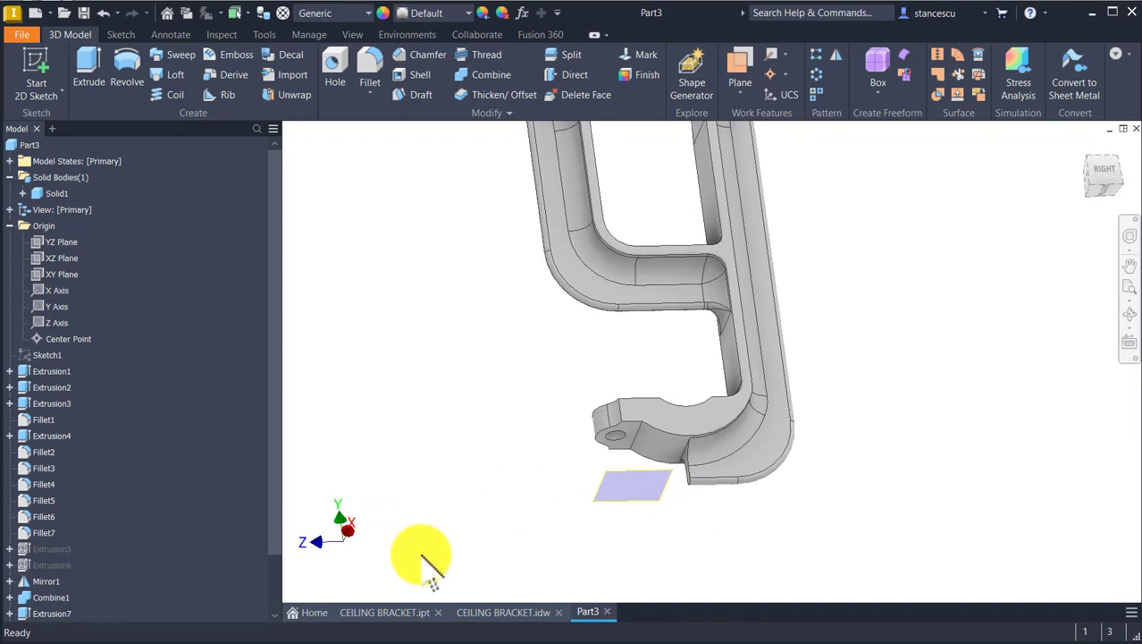
- Examine the CEILING BRACKET.idw drawing for the lower boss's diameter and its centre distance from the hook's end hole
{"action": "left_click", "coordinate": [497, 612]}
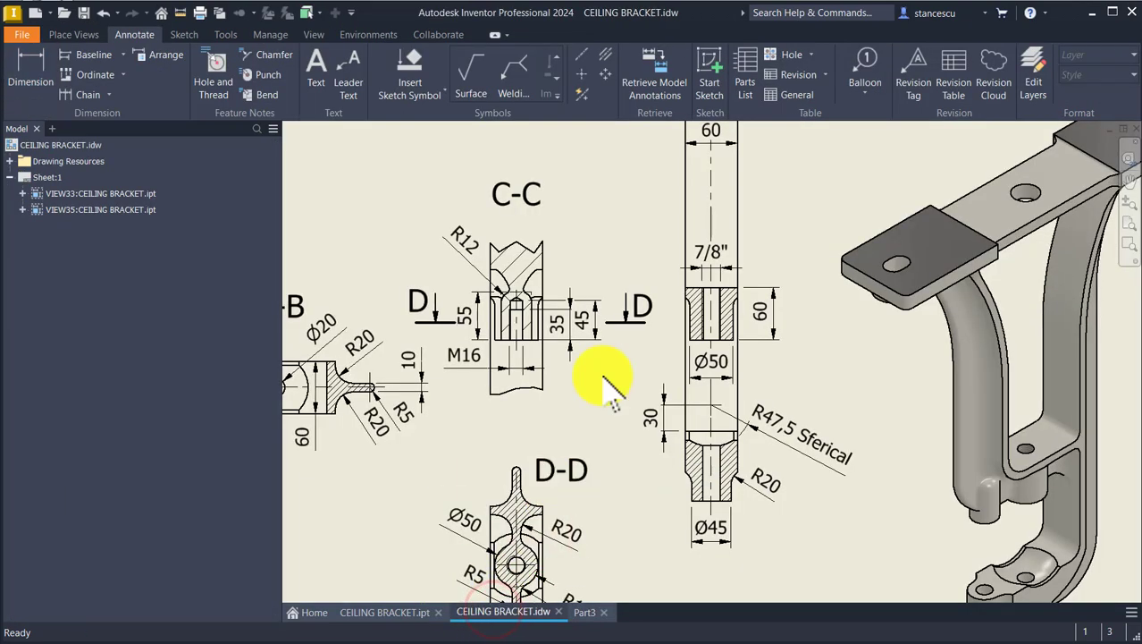
{"action": "mouse_move", "coordinate": [496, 431]}
{"action": "middle_mouse_down"}
{"action": "mouse_move", "coordinate": [569, 433]}
{"action": "mouse_move", "coordinate": [781, 358]}
{"action": "mouse_move", "coordinate": [841, 368]}
{"action": "middle_mouse_up"}
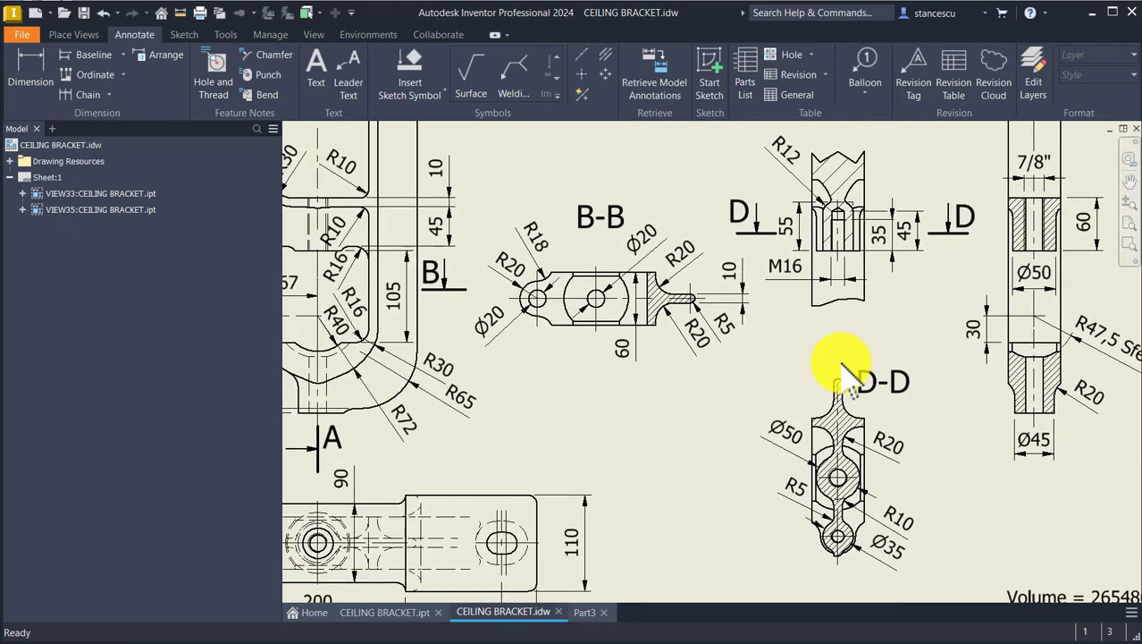
{"action": "middle_click_drag", "start_coordinate": [446, 383], "coordinate": [683, 370]}
{"action": "left_click", "coordinate": [534, 288]}
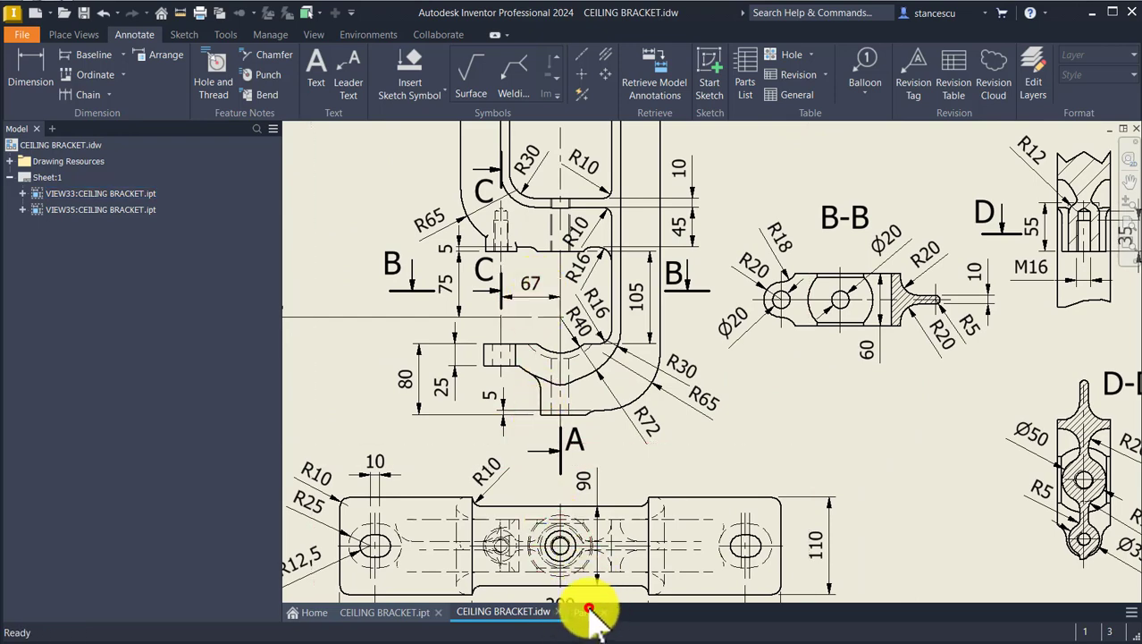
- Return to Part3 and sketch a 45 mm diameter circle on the offset work plane beneath the lower hook
{"action": "left_click", "coordinate": [588, 611]}
{"action": "mouse_move", "coordinate": [694, 591]}
{"action": "middle_mouse_down", "text": "shift"}
{"action": "mouse_move", "coordinate": [841, 544]}
{"action": "mouse_move", "coordinate": [666, 304]}
{"action": "mouse_move", "coordinate": [501, 375]}
{"action": "mouse_move", "coordinate": [702, 451]}
{"action": "mouse_move", "coordinate": [663, 357]}
{"action": "mouse_move", "coordinate": [660, 387]}
{"action": "middle_mouse_up", "text": "shift"}
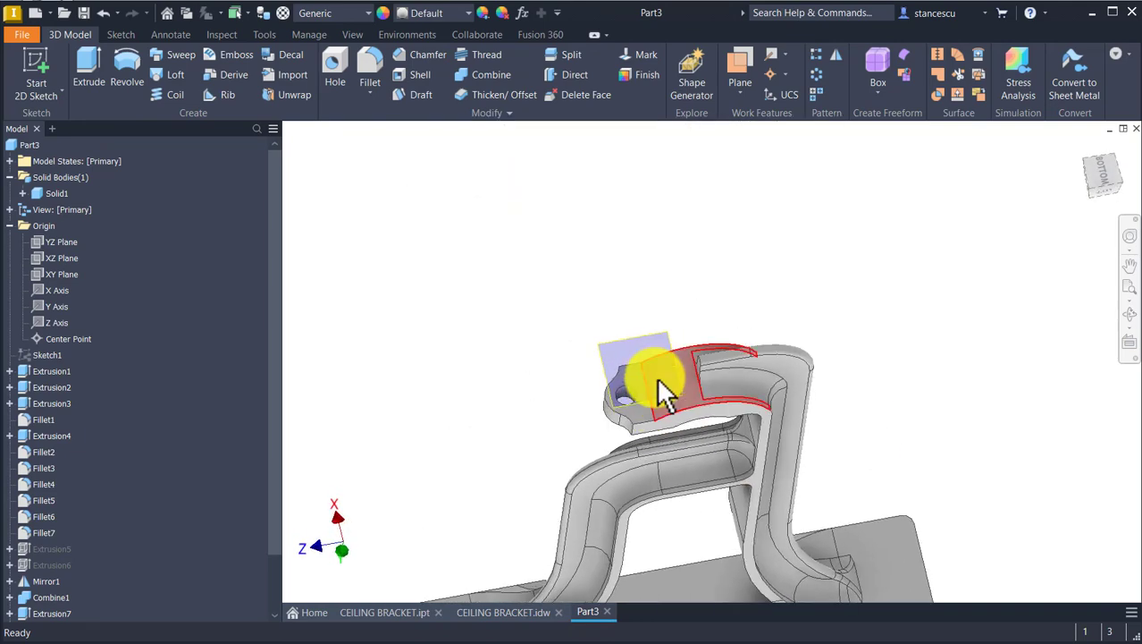
{"action": "left_click", "coordinate": [645, 404]}
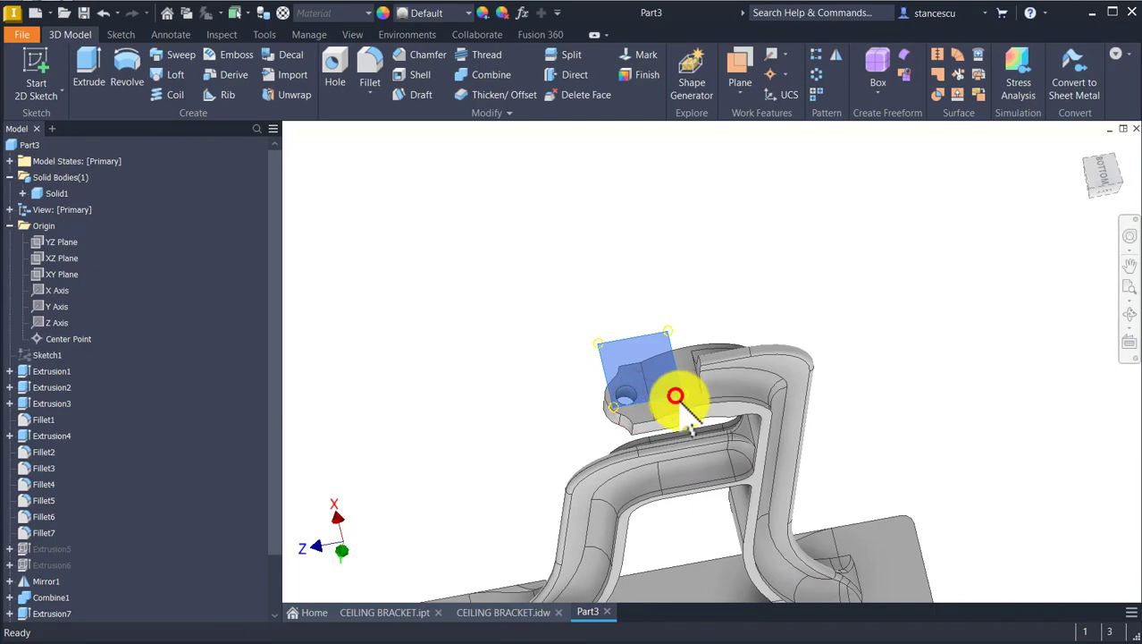
{"action": "left_click", "coordinate": [676, 396]}
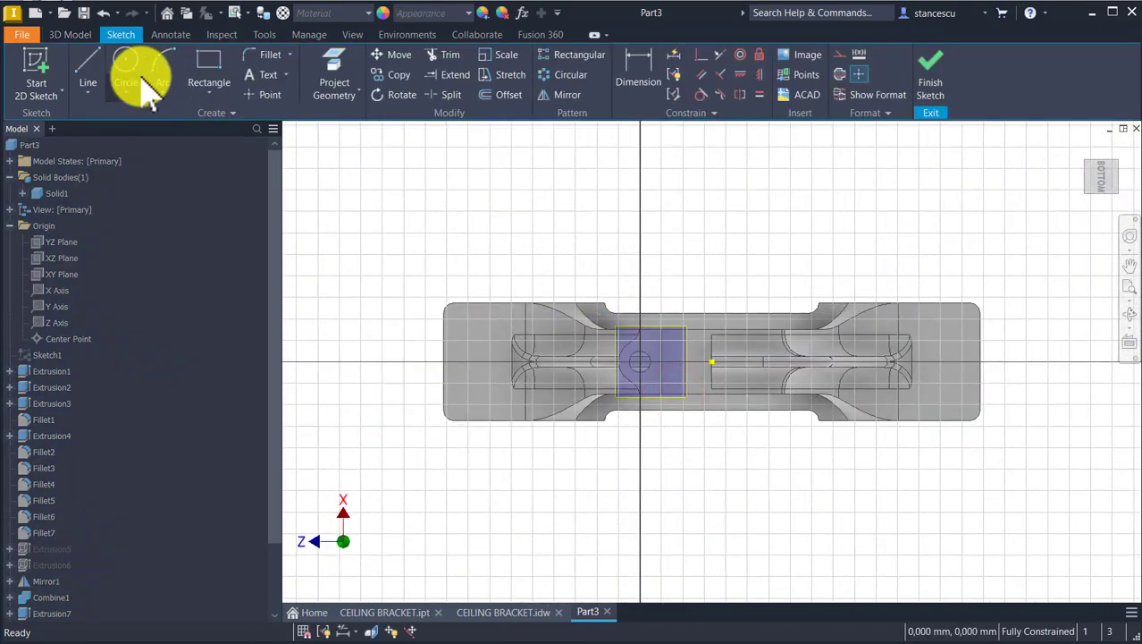
{"action": "left_click", "coordinate": [125, 62]}
{"action": "left_click", "coordinate": [650, 241]}
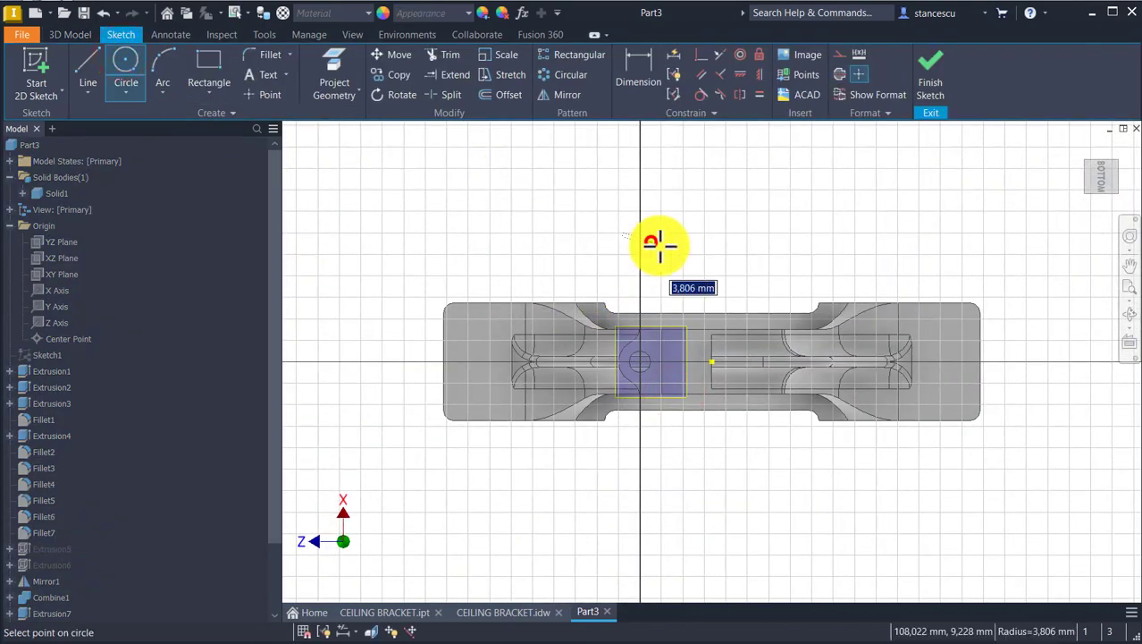
{"action": "right_click", "coordinate": [706, 259]}
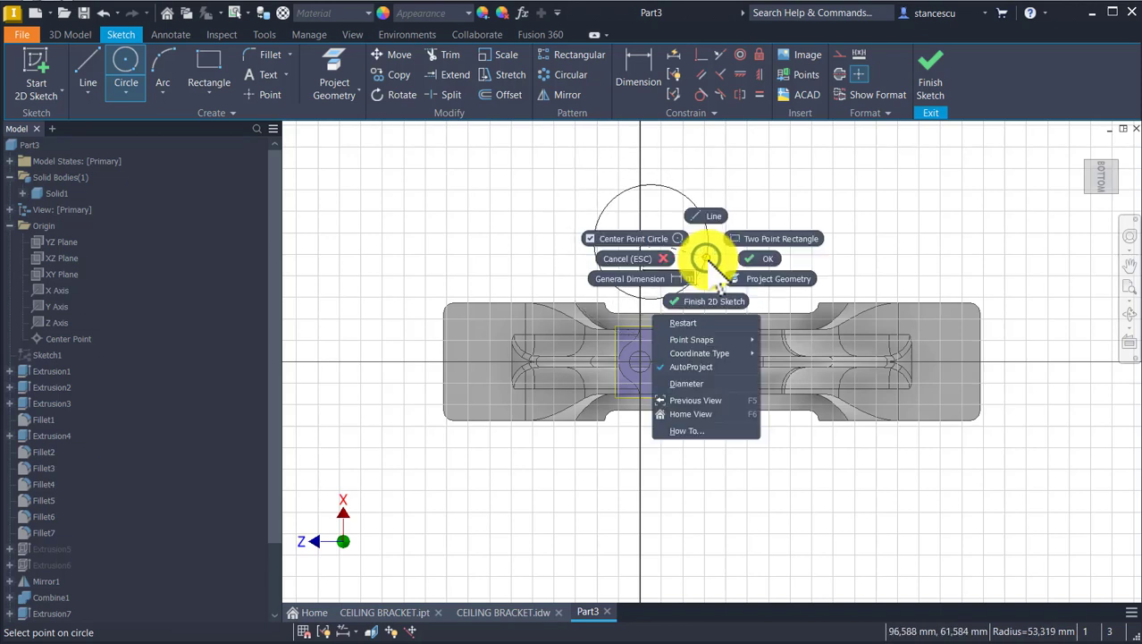
{"action": "left_click", "coordinate": [681, 384]}
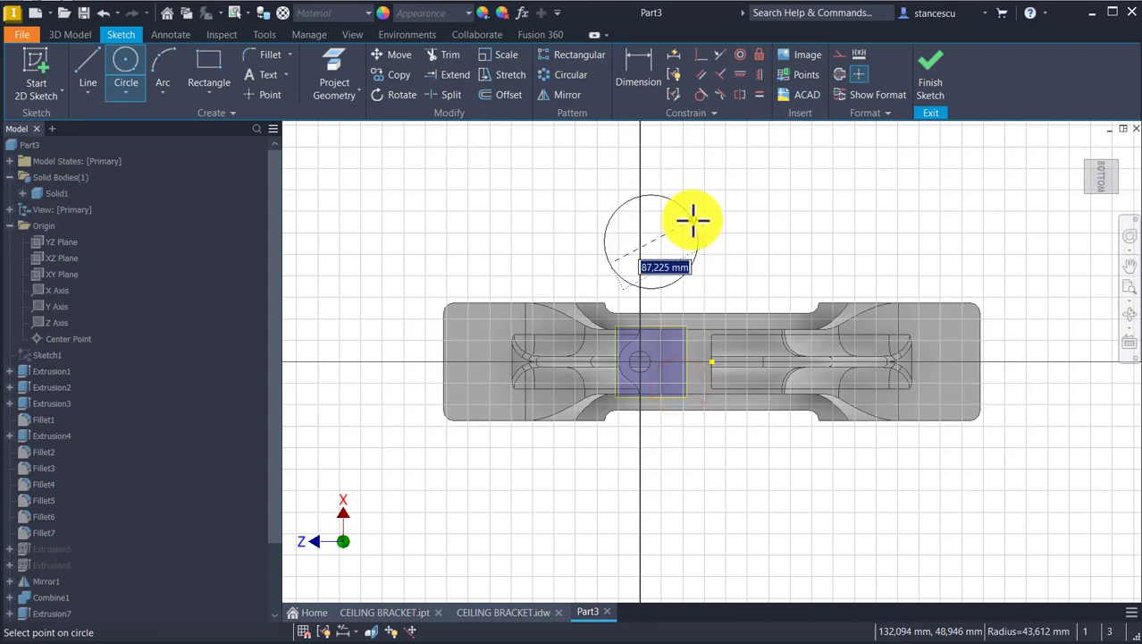
{"action": "key", "text": "Return"}
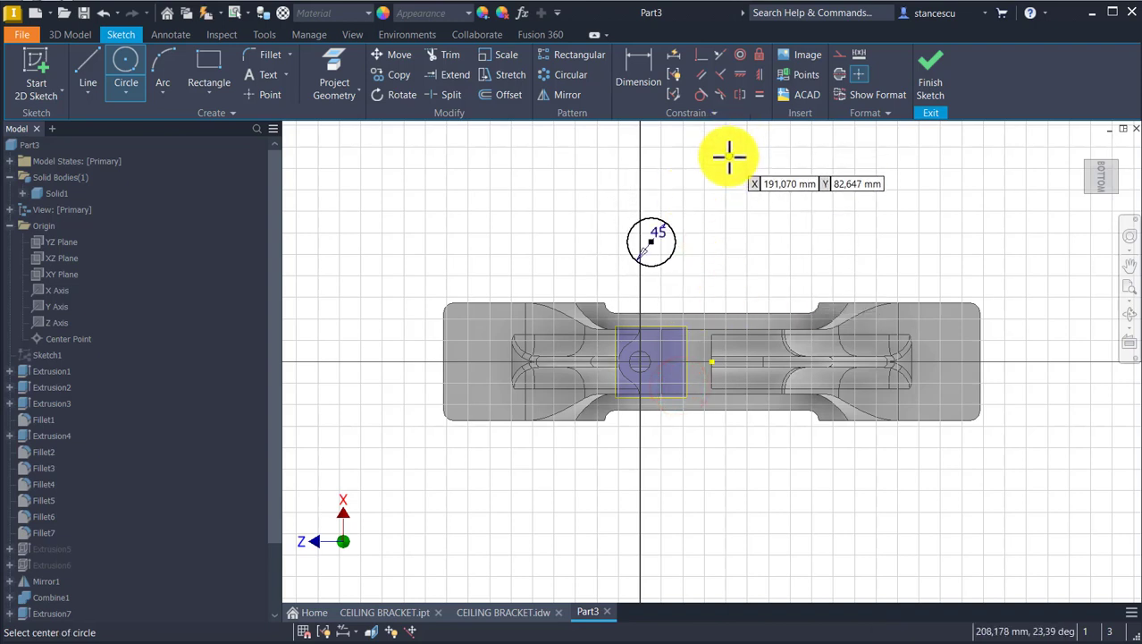
{"action": "key", "text": "Escape"}
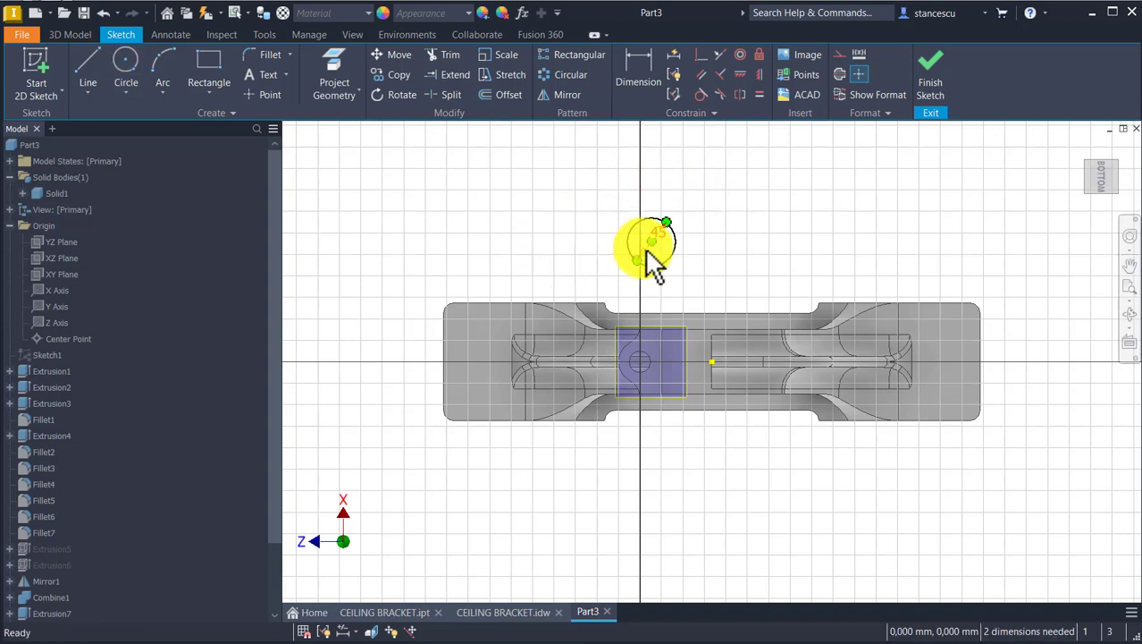
- Move the circle clear of the model and constrain its centre coincident with the projected origin point
{"action": "left_click_drag", "start_coordinate": [649, 241], "coordinate": [685, 375]}
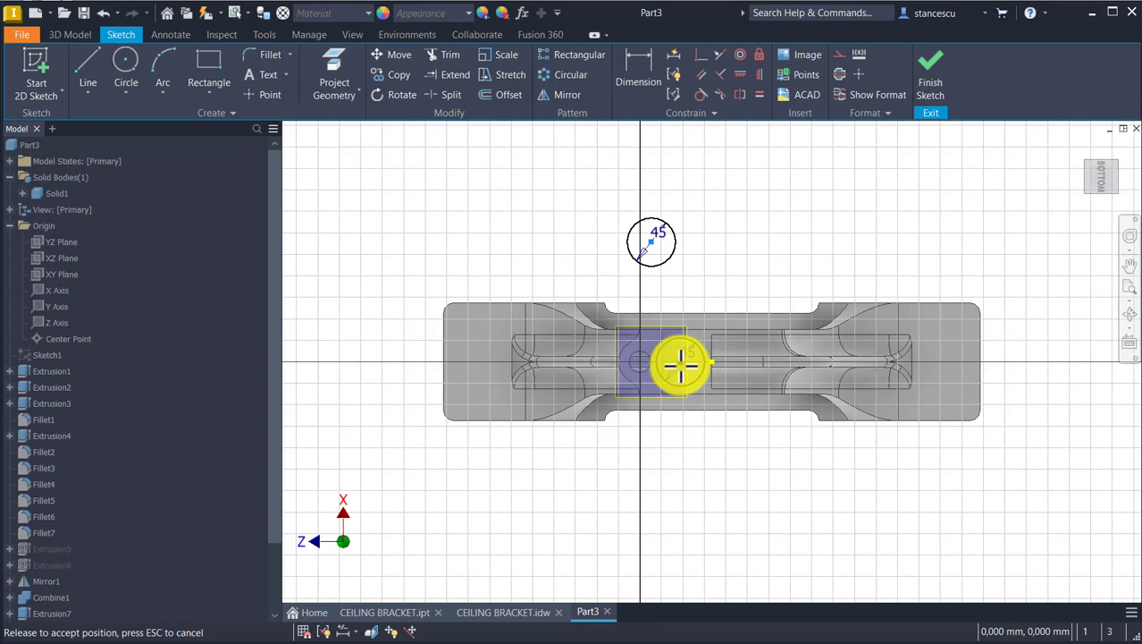
{"action": "left_click_drag", "start_coordinate": [685, 376], "coordinate": [718, 488]}
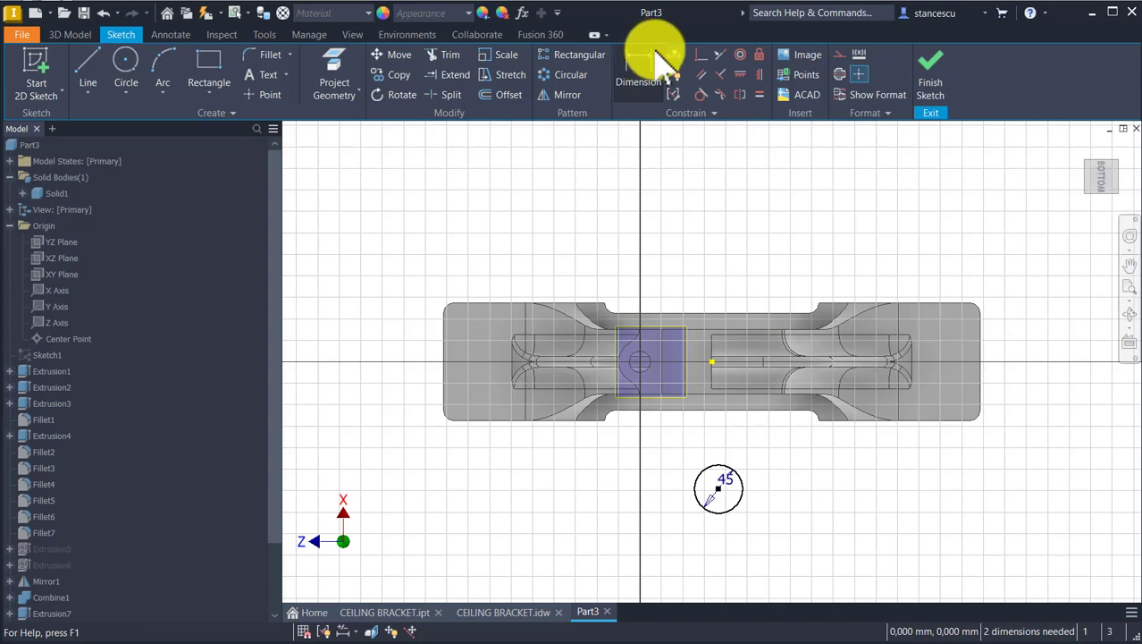
{"action": "left_click", "coordinate": [703, 53]}
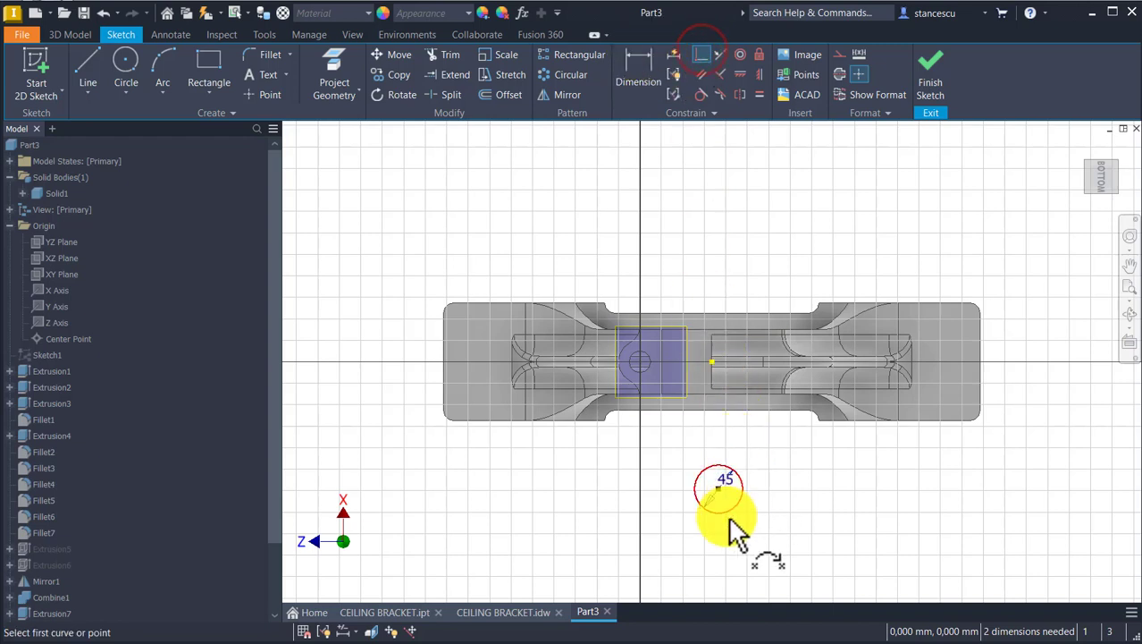
{"action": "left_click", "coordinate": [720, 485]}
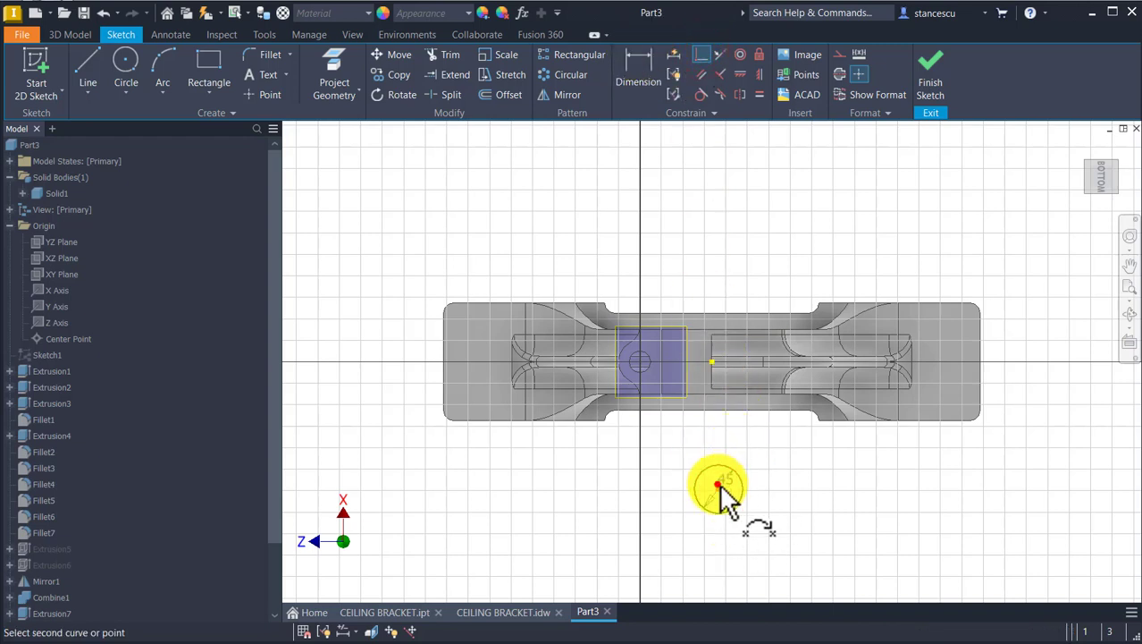
{"action": "left_click", "coordinate": [715, 358]}
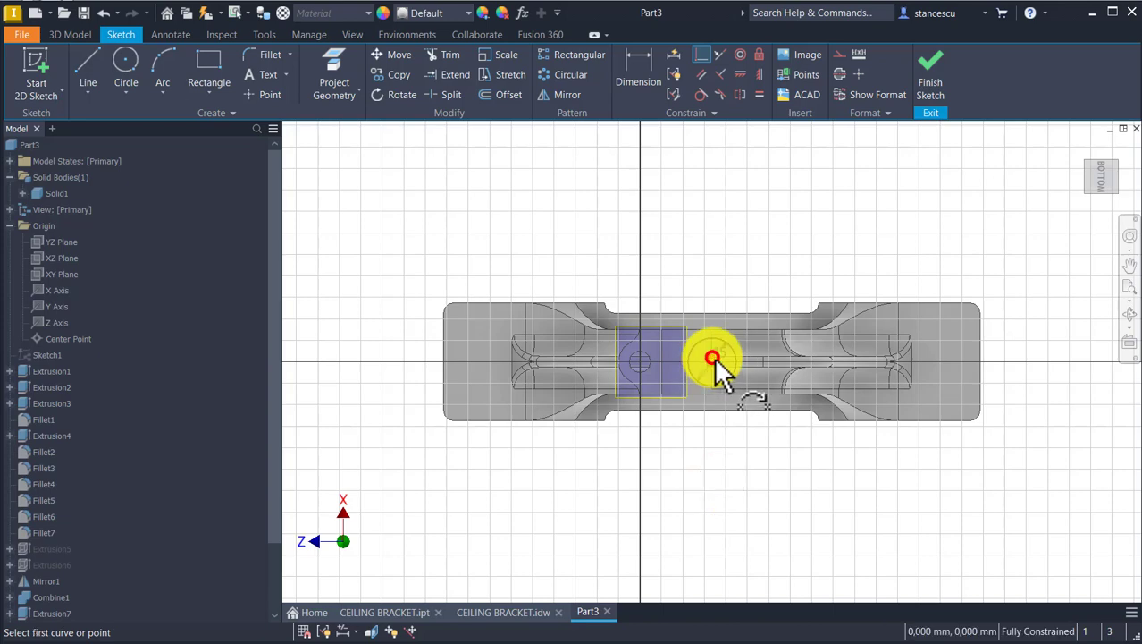
- Project the hook end's hole, check its centre distance to the circle with a trial dimension, and undo the projection
{"action": "left_click", "coordinate": [332, 59]}
{"action": "left_click", "coordinate": [642, 362]}
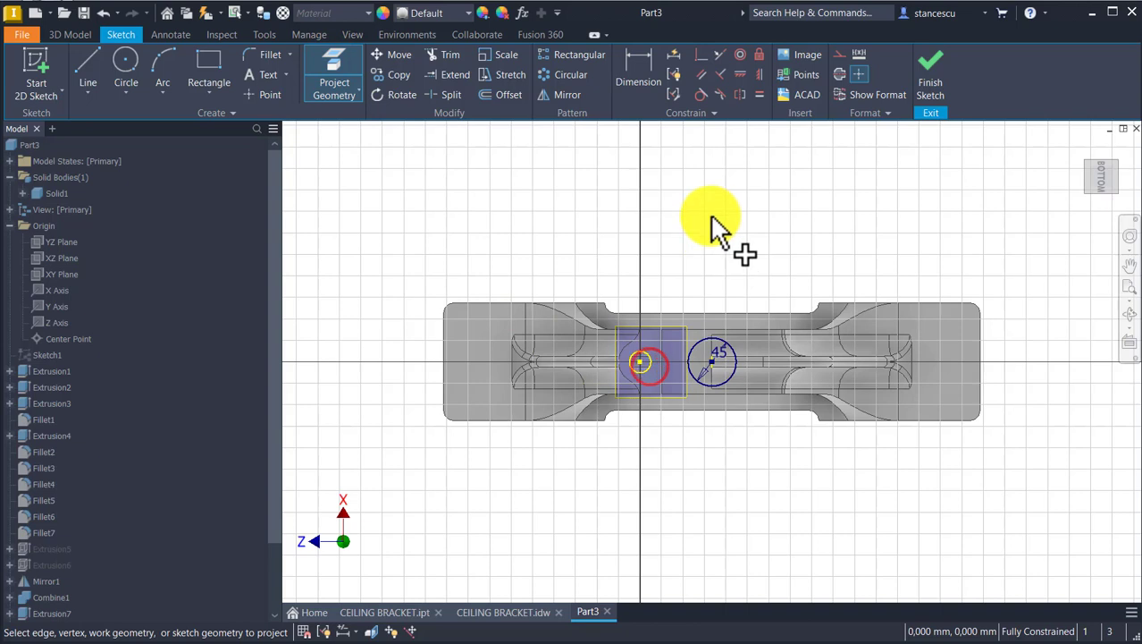
{"action": "left_click", "coordinate": [642, 75]}
{"action": "left_click", "coordinate": [642, 347]}
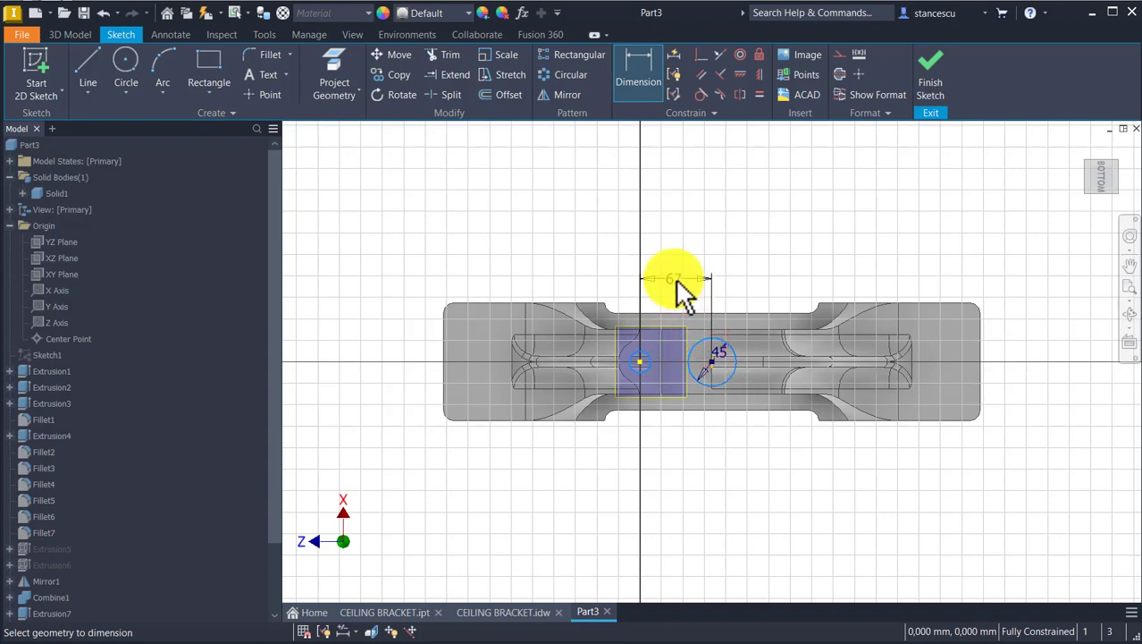
{"action": "key", "text": "Escape"}
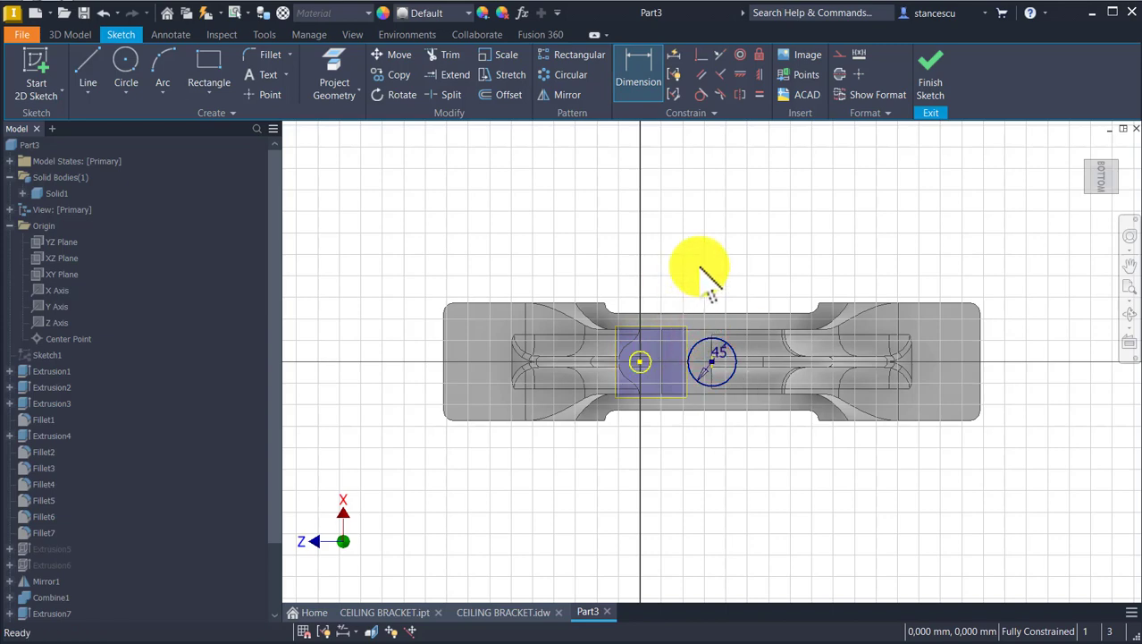
{"action": "key", "text": "Escape"}
{"action": "key", "text": "ctrl+z"}
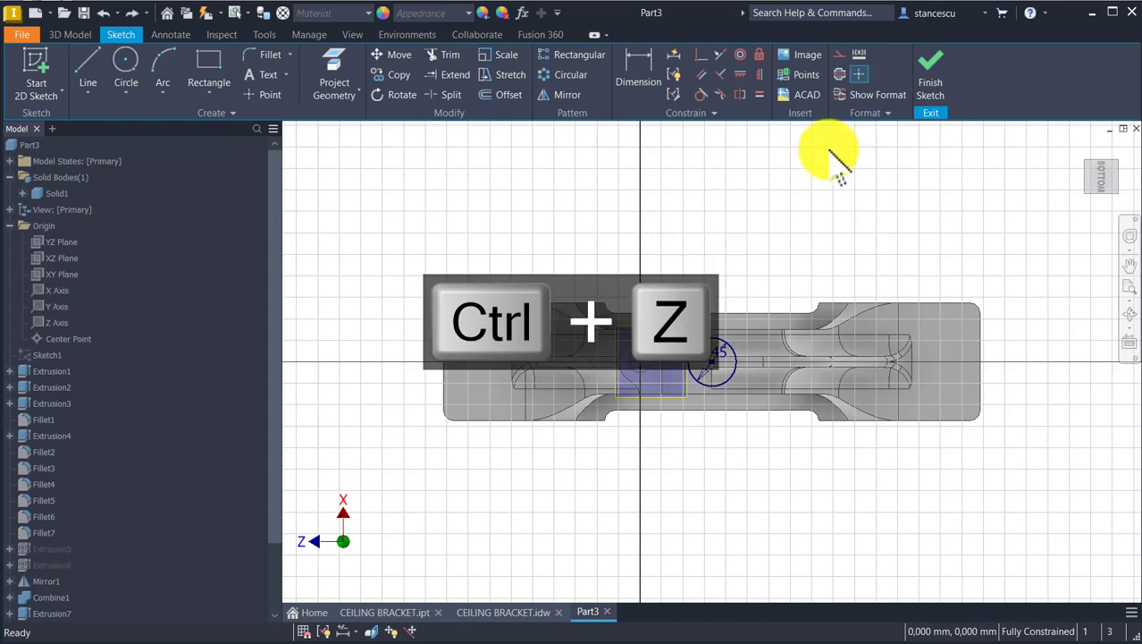
- Finish the sketch and extrude the circle upward to the next body, joining it as the boss under the lower hook
{"action": "left_click", "coordinate": [926, 90]}
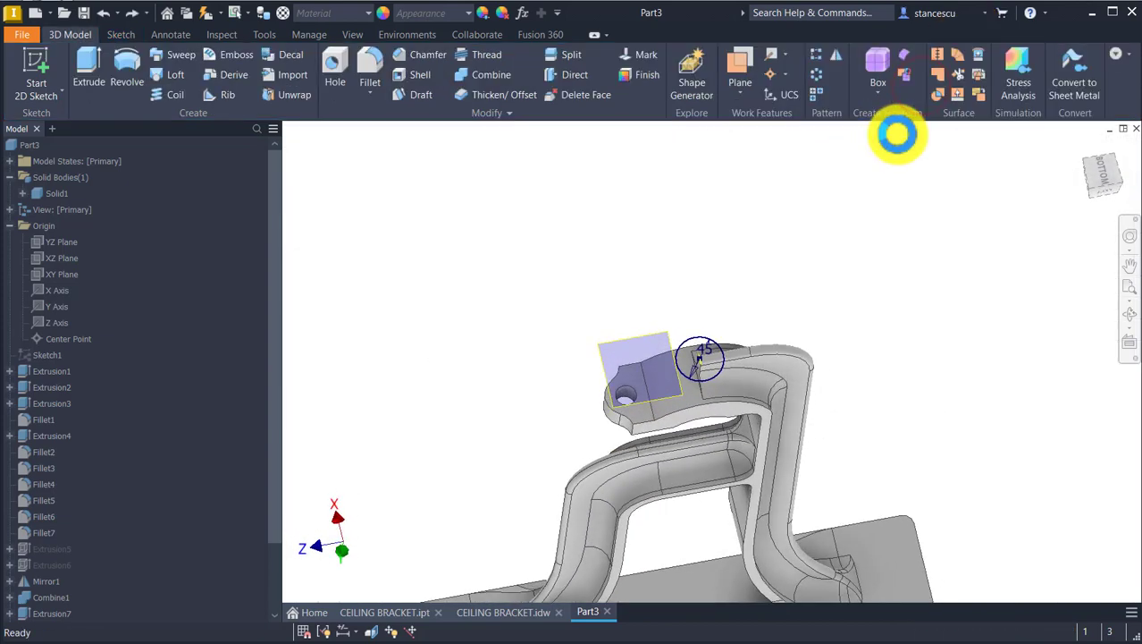
{"action": "key", "text": "F6"}
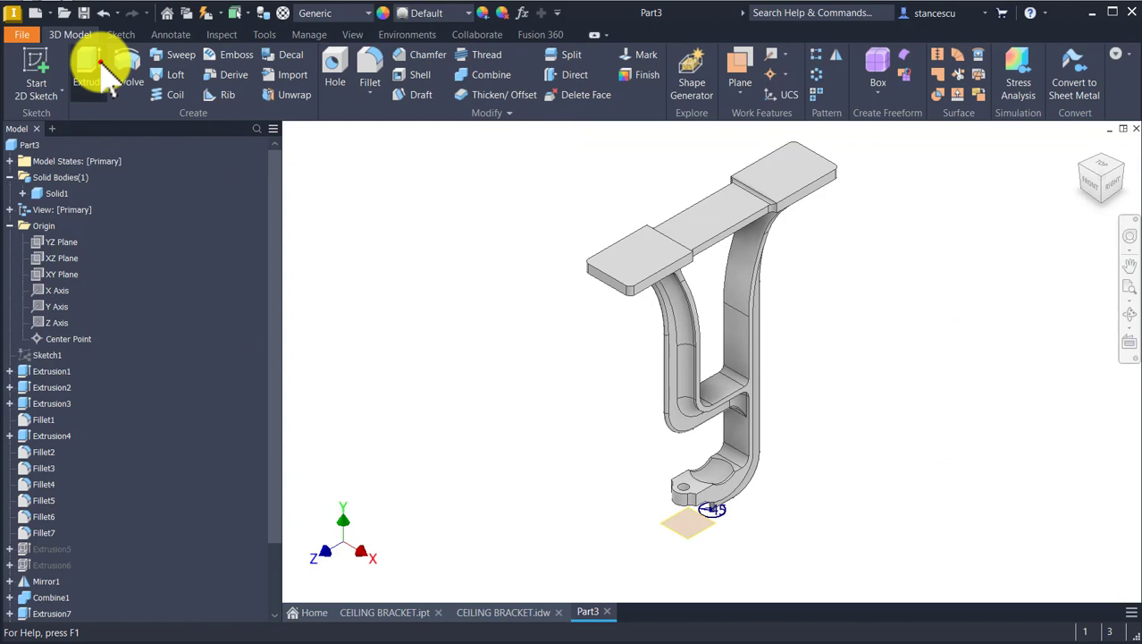
{"action": "left_click", "coordinate": [101, 66]}
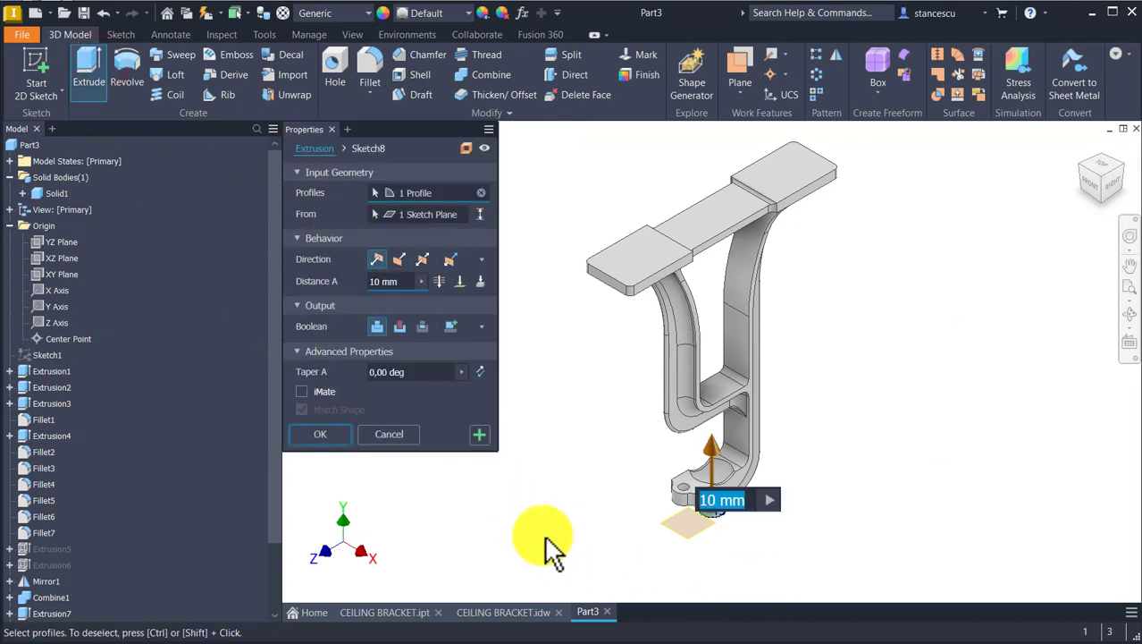
{"action": "left_click", "coordinate": [478, 281]}
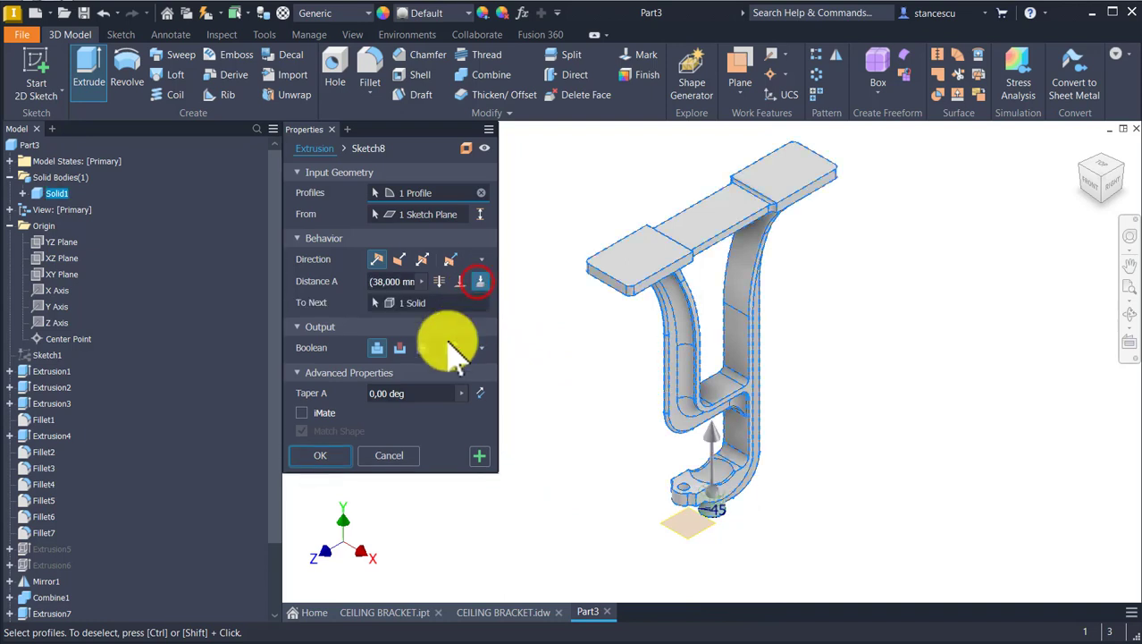
{"action": "left_click", "coordinate": [320, 456]}
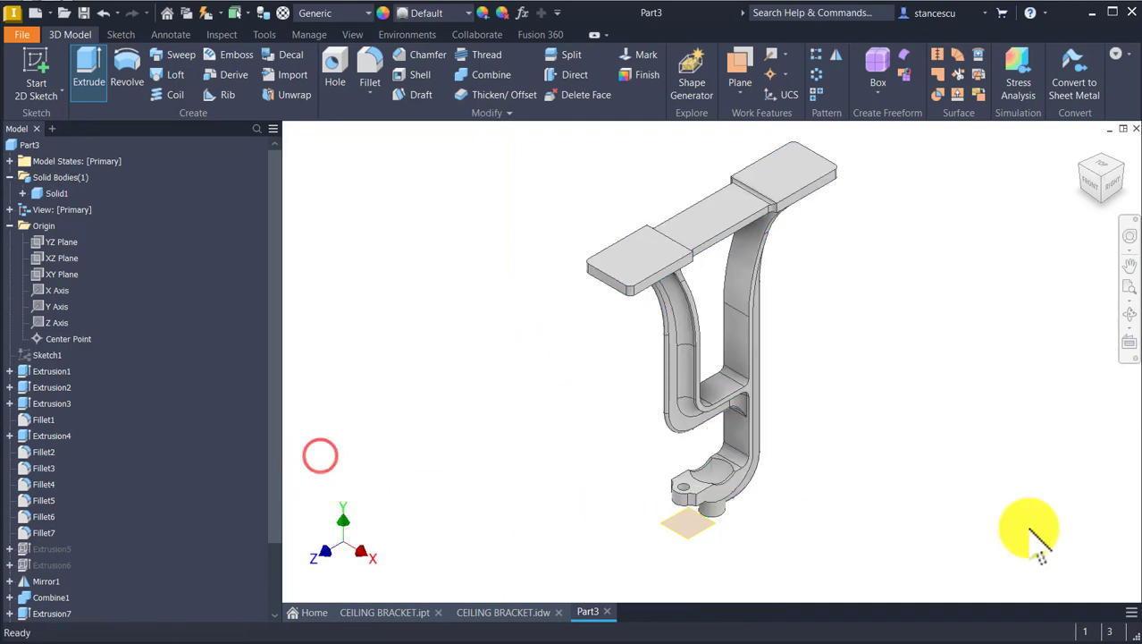
- Hide the offset work plane below the lower hook
{"action": "right_click", "coordinate": [709, 534]}
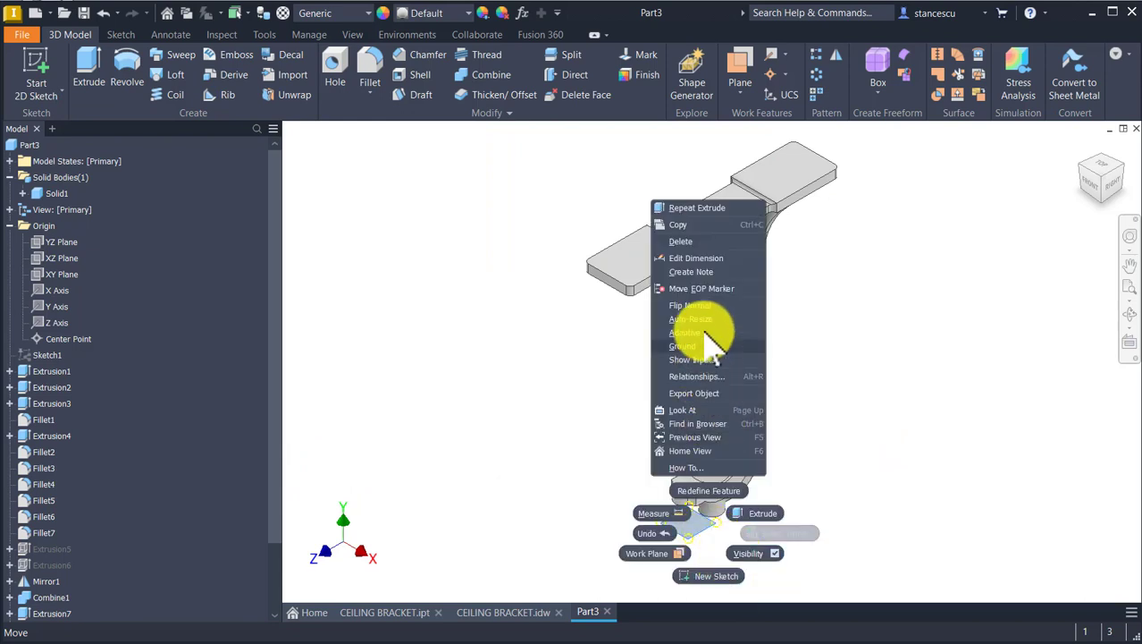
{"action": "left_click", "coordinate": [829, 344]}
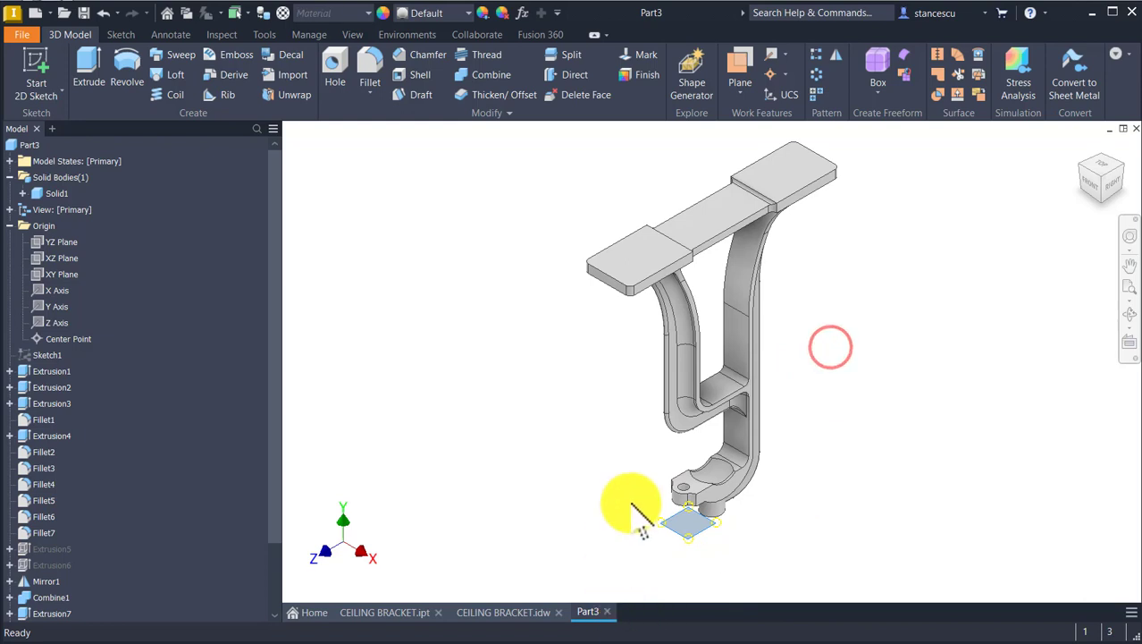
{"action": "right_click", "coordinate": [672, 535]}
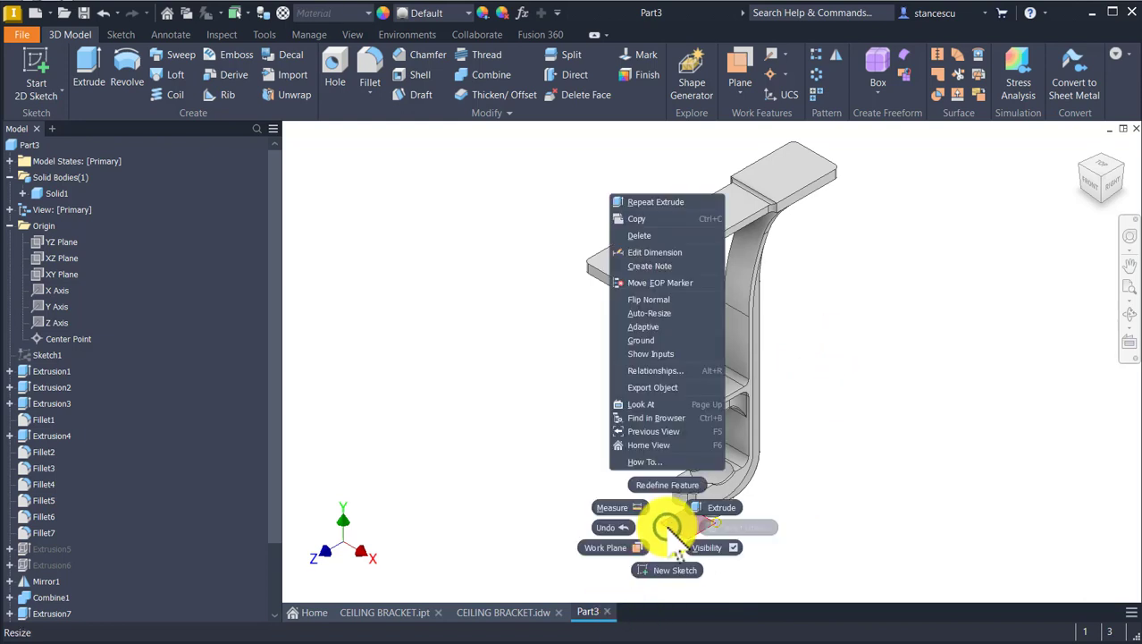
{"action": "left_click", "coordinate": [711, 549]}
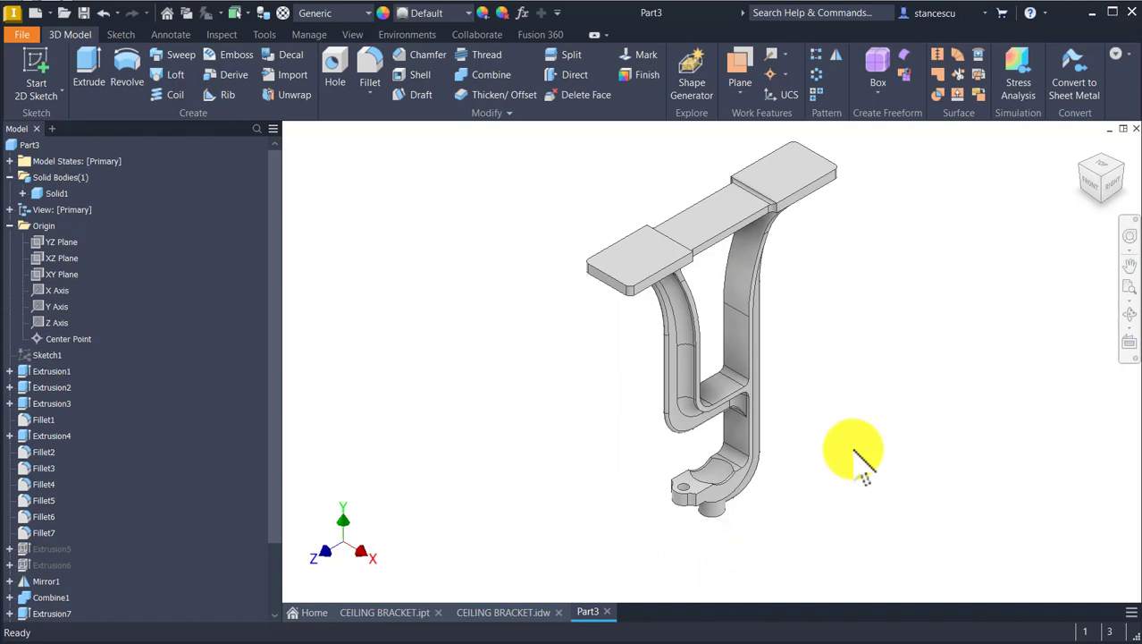
- Create a 20 mm simple hole concentric with the lower boss, terminating at the hook end's upper face
{"action": "middle_click_drag", "start_coordinate": [853, 483], "coordinate": [707, 517], "text": "shift"}
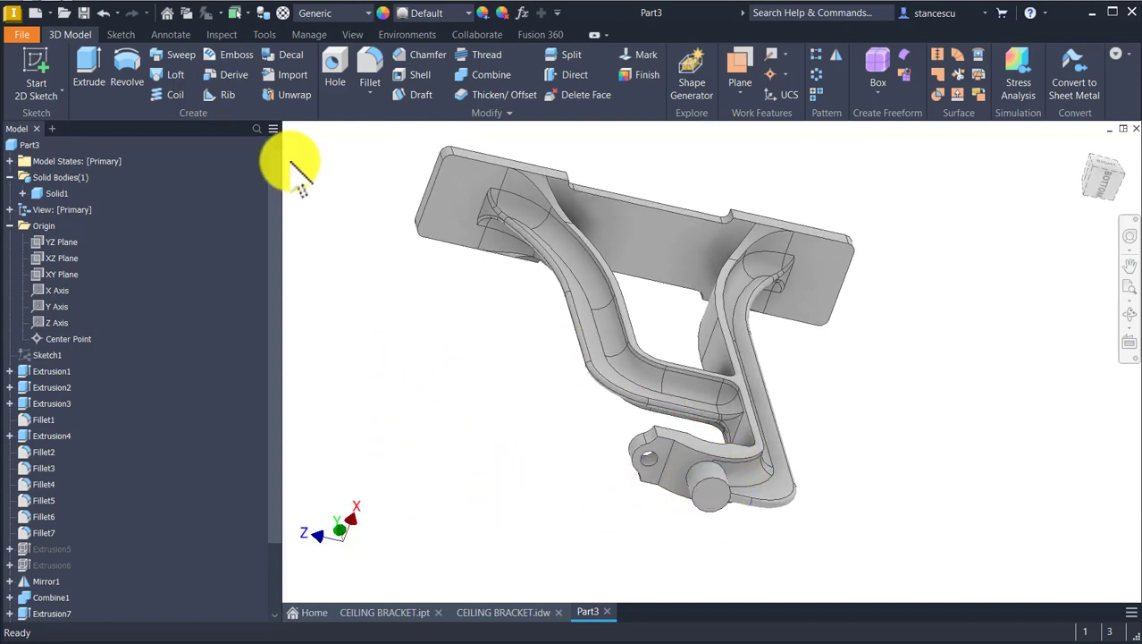
{"action": "left_click", "coordinate": [334, 70]}
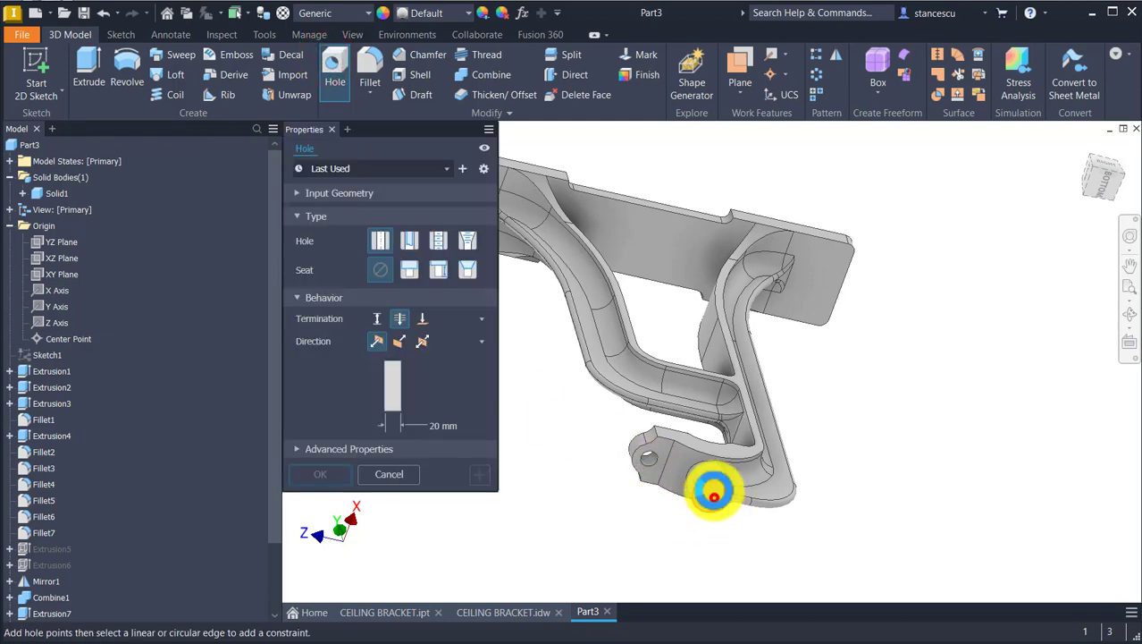
{"action": "left_click", "coordinate": [715, 495]}
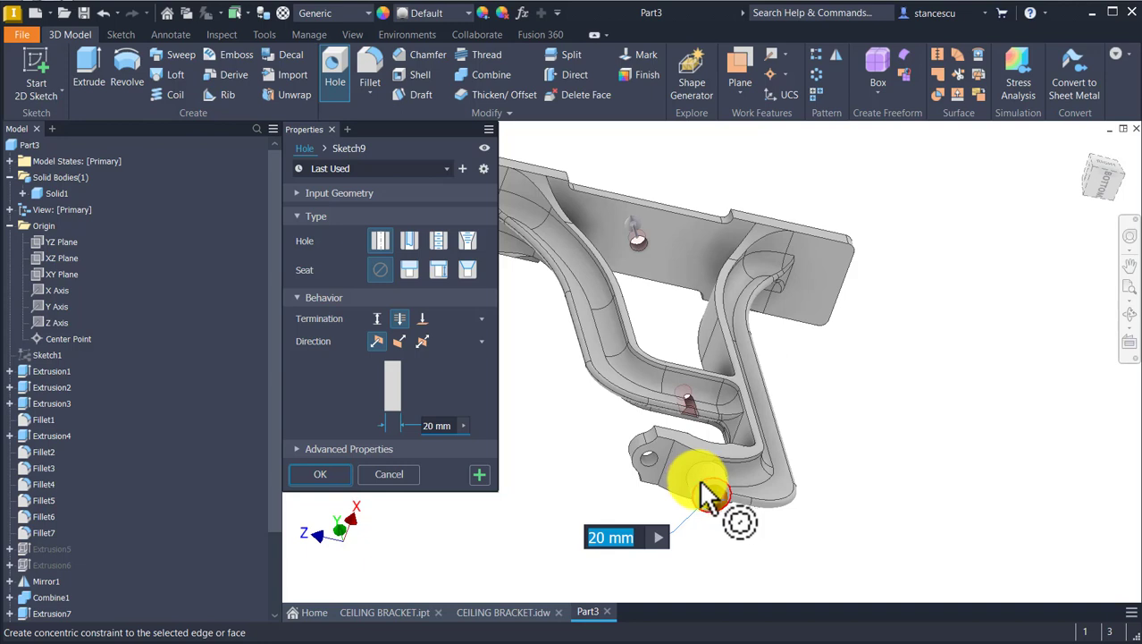
{"action": "left_click", "coordinate": [703, 492]}
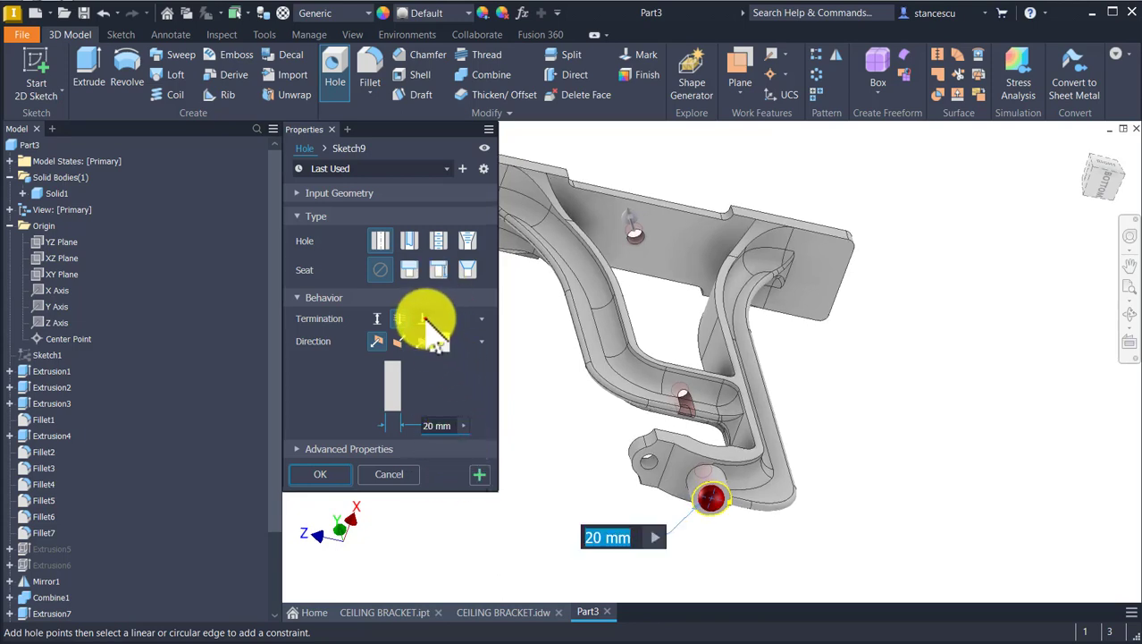
{"action": "left_click", "coordinate": [422, 318]}
{"action": "mouse_move", "coordinate": [568, 406]}
{"action": "middle_mouse_down", "text": "shift"}
{"action": "mouse_move", "coordinate": [569, 422]}
{"action": "mouse_move", "coordinate": [575, 392]}
{"action": "middle_mouse_up", "text": "shift"}
{"action": "left_click", "coordinate": [597, 383]}
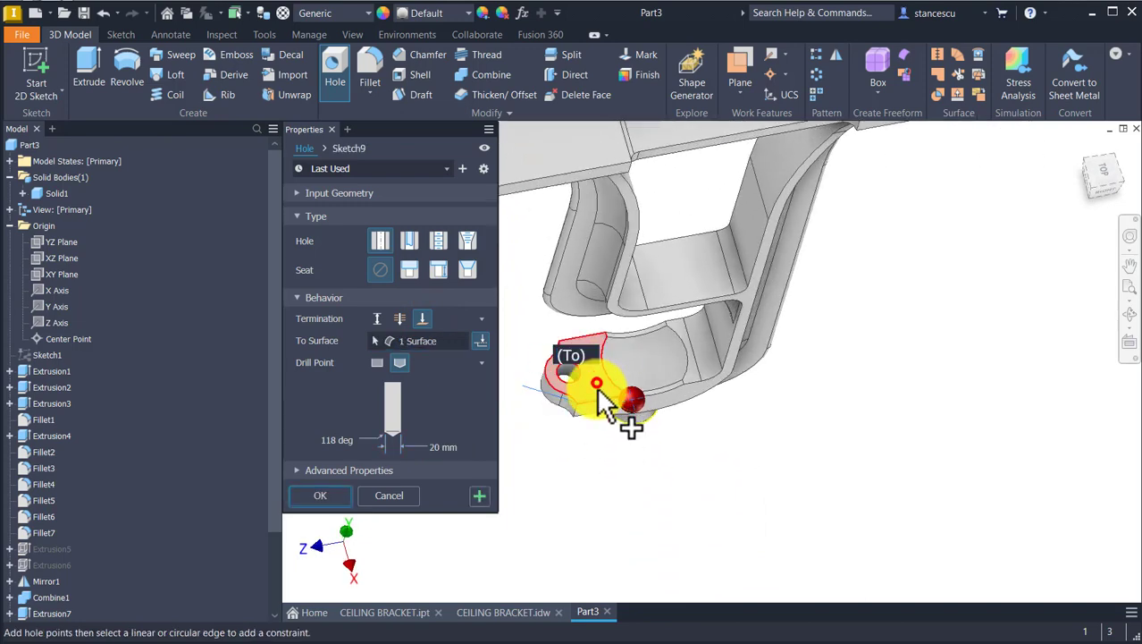
{"action": "middle_click_drag", "start_coordinate": [556, 467], "coordinate": [295, 511], "text": "shift"}
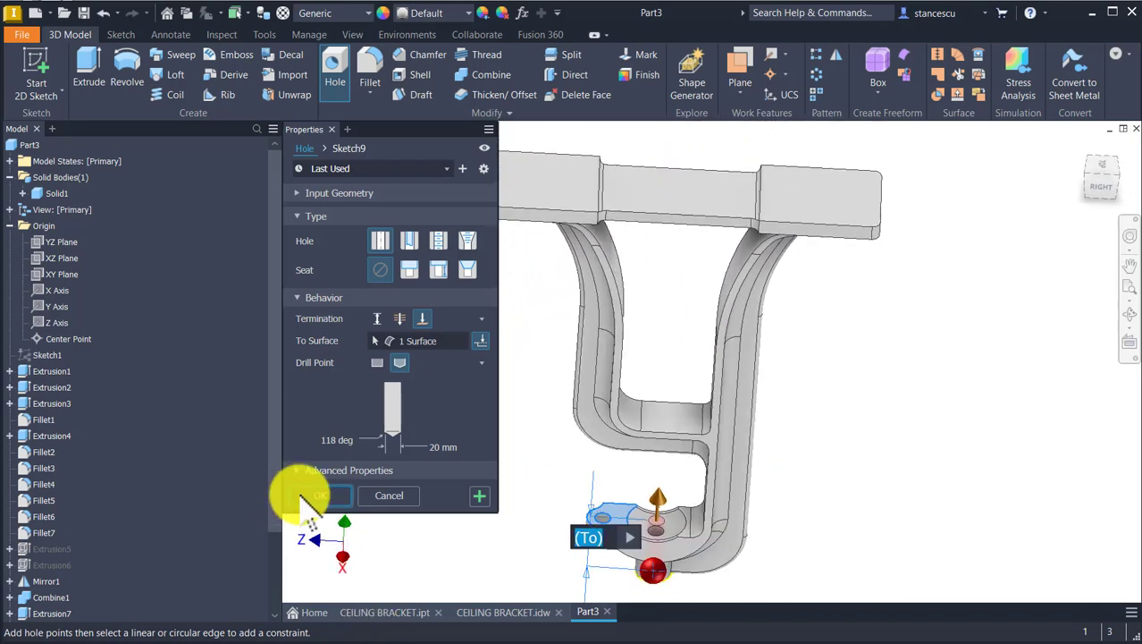
{"action": "left_click", "coordinate": [305, 494]}
- Fillet the edge where the lower boss meets the underside of the hook with a 20 mm radius
{"action": "key", "text": "F6"}
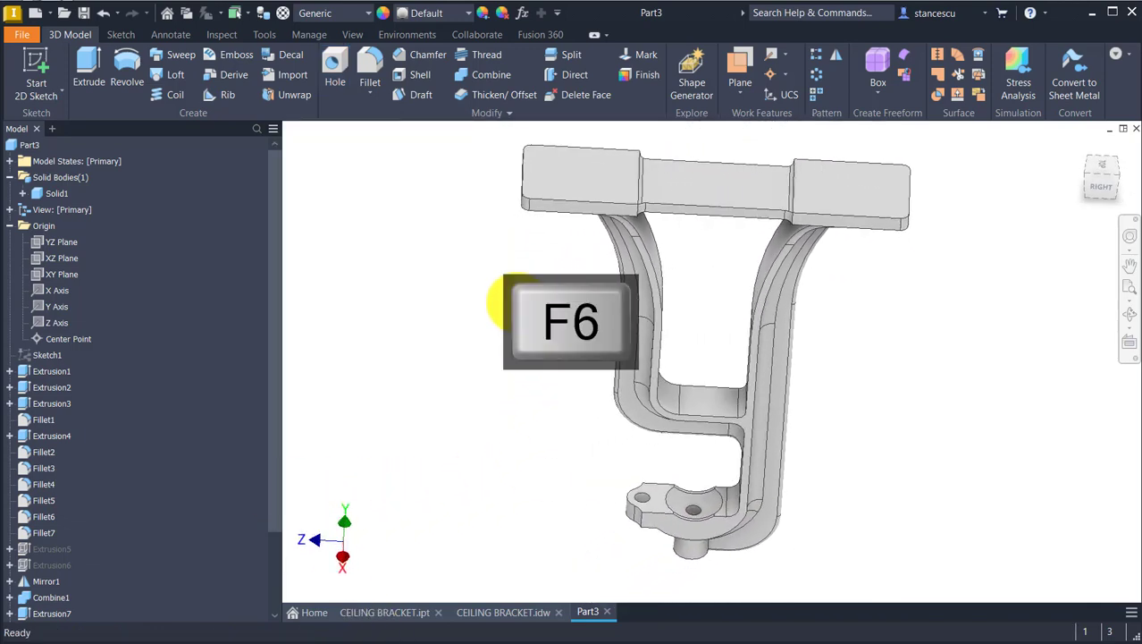
{"action": "middle_click_drag", "start_coordinate": [836, 413], "coordinate": [737, 301], "text": "shift"}
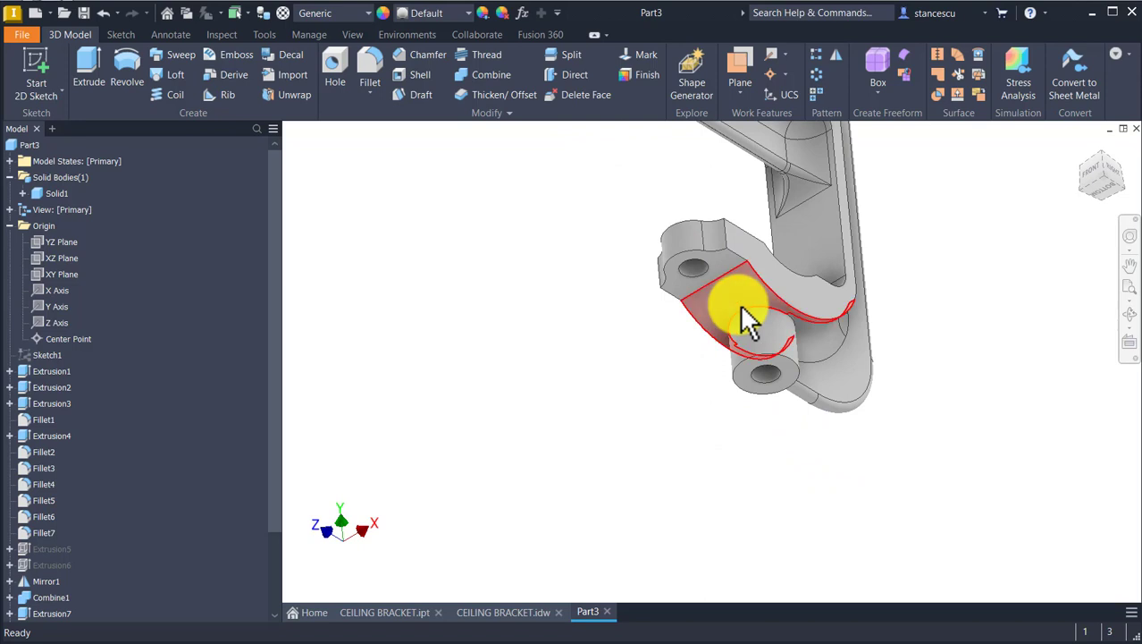
{"action": "left_click", "coordinate": [738, 311]}
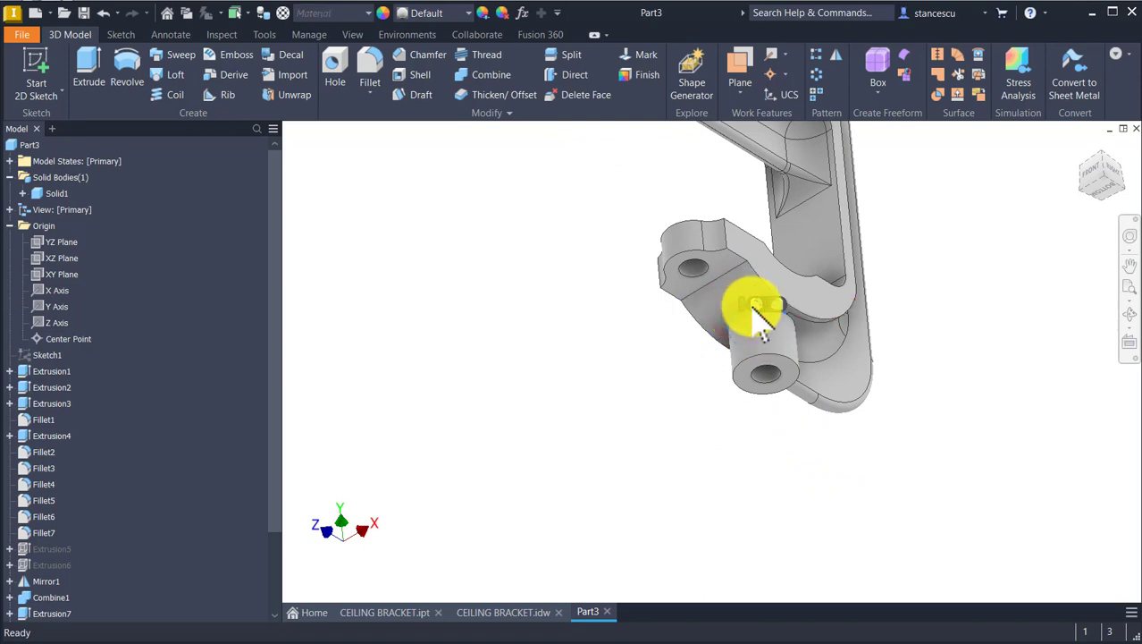
{"action": "key", "text": "f"}
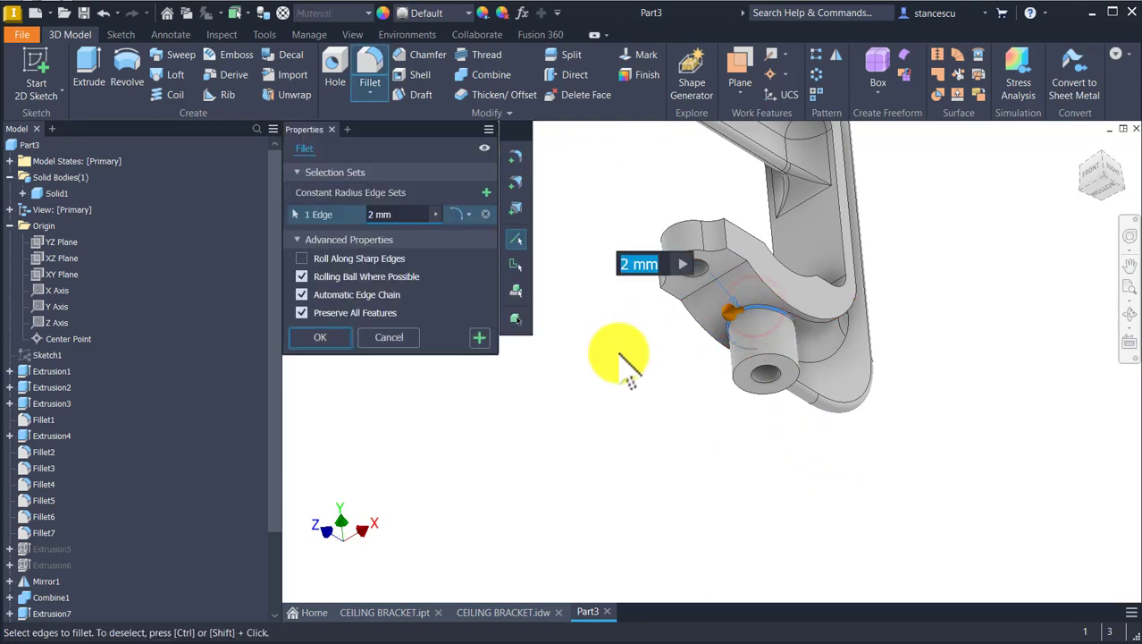
{"action": "key", "text": "Return"}
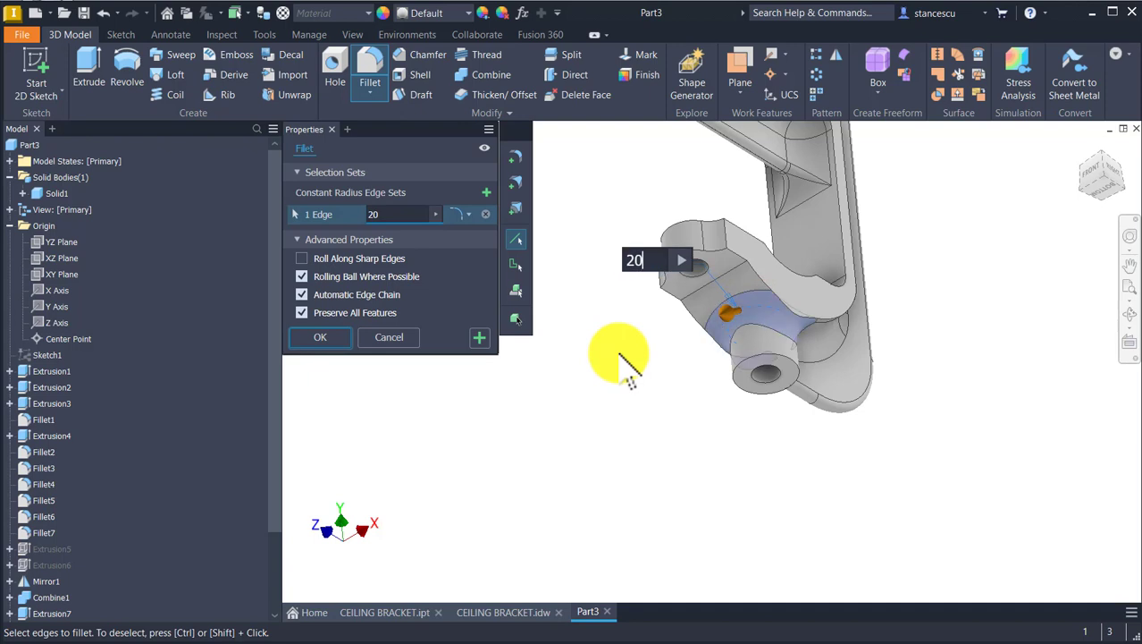
{"action": "left_click", "coordinate": [324, 336]}
{"action": "middle_click_drag", "start_coordinate": [490, 209], "coordinate": [620, 265], "text": "shift"}
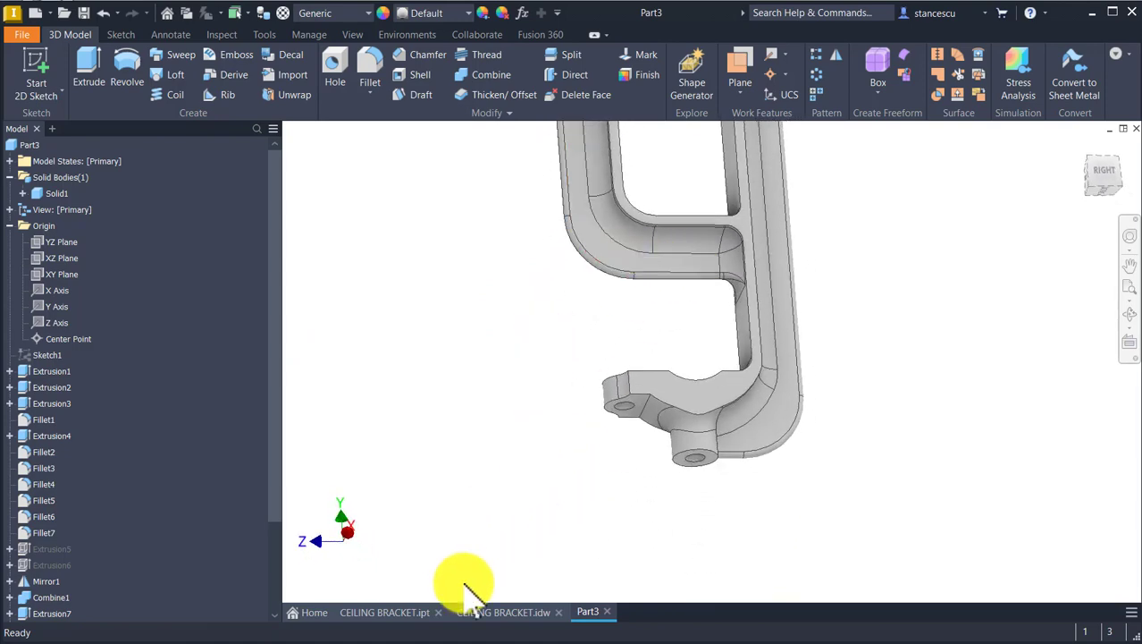
- Examine the CEILING BRACKET.idw drawing for the position and size of the boss under the middle arm, comparing it with Part3
{"action": "left_click", "coordinate": [468, 611]}
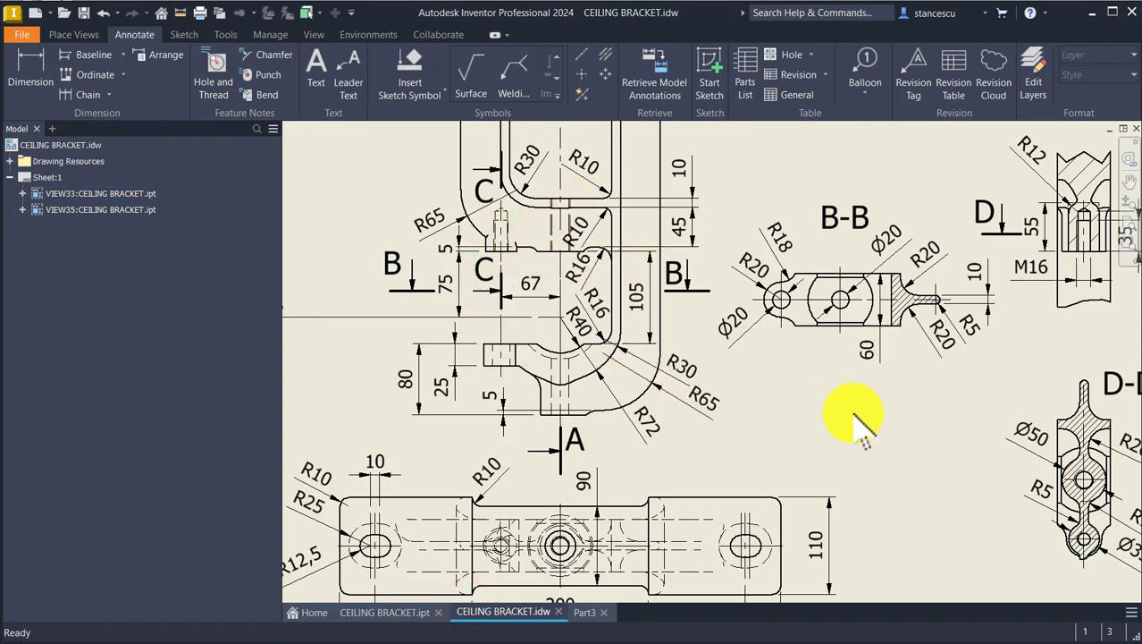
{"action": "mouse_move", "coordinate": [911, 510]}
{"action": "middle_mouse_down"}
{"action": "mouse_move", "coordinate": [617, 469]}
{"action": "mouse_move", "coordinate": [632, 501]}
{"action": "mouse_move", "coordinate": [782, 509]}
{"action": "middle_mouse_up"}
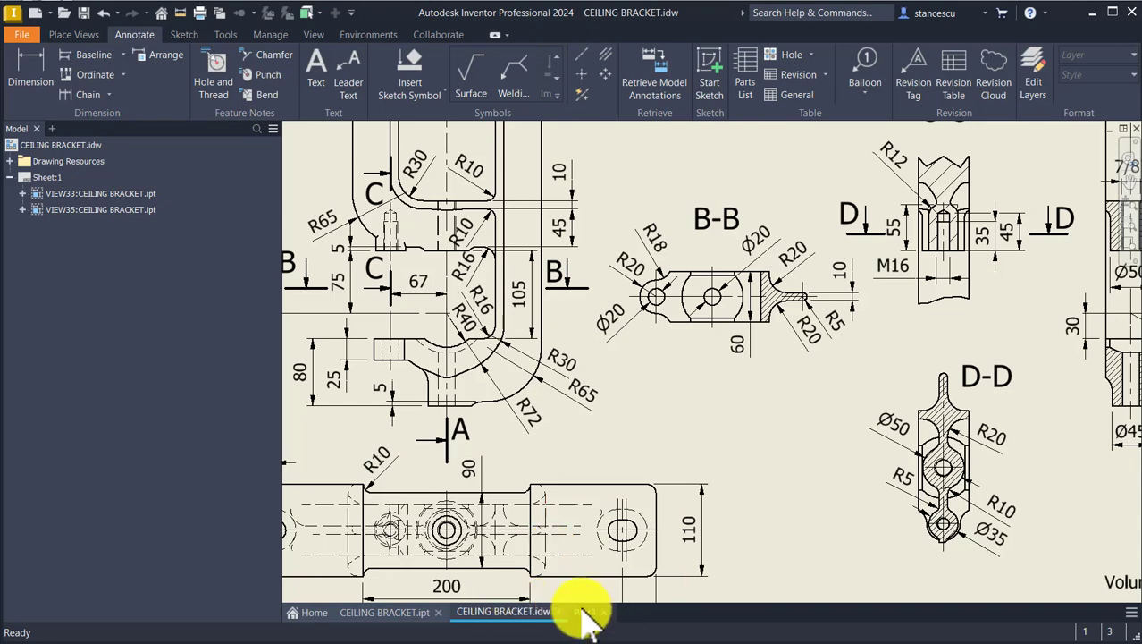
{"action": "left_click", "coordinate": [585, 614]}
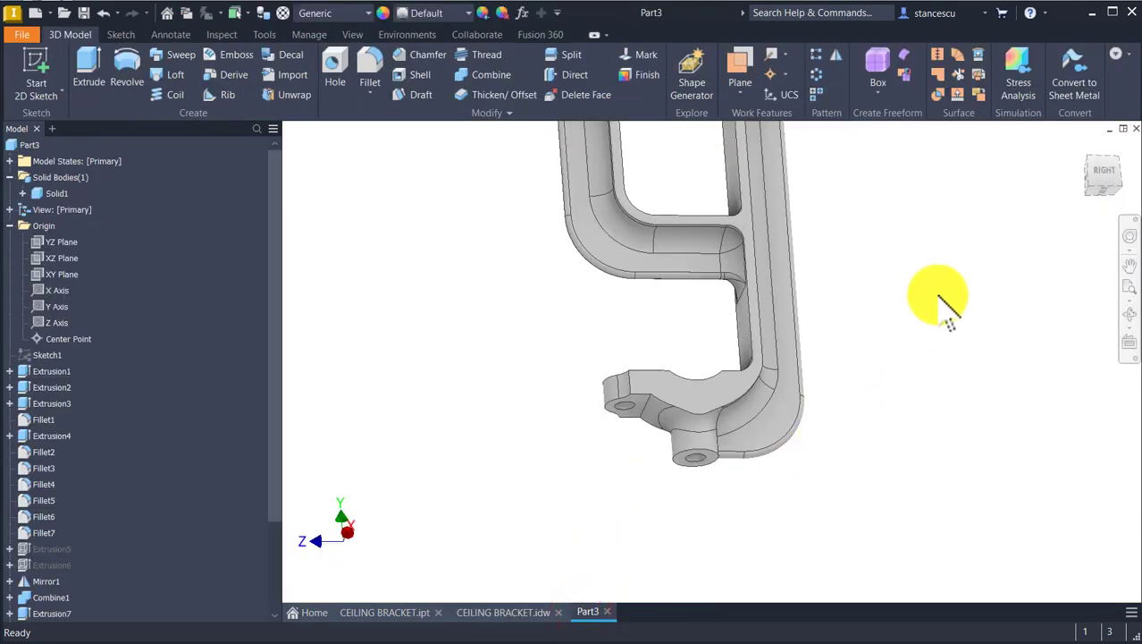
{"action": "scroll", "coordinate": [903, 255], "scroll_direction": "down", "scroll_amount": 3}
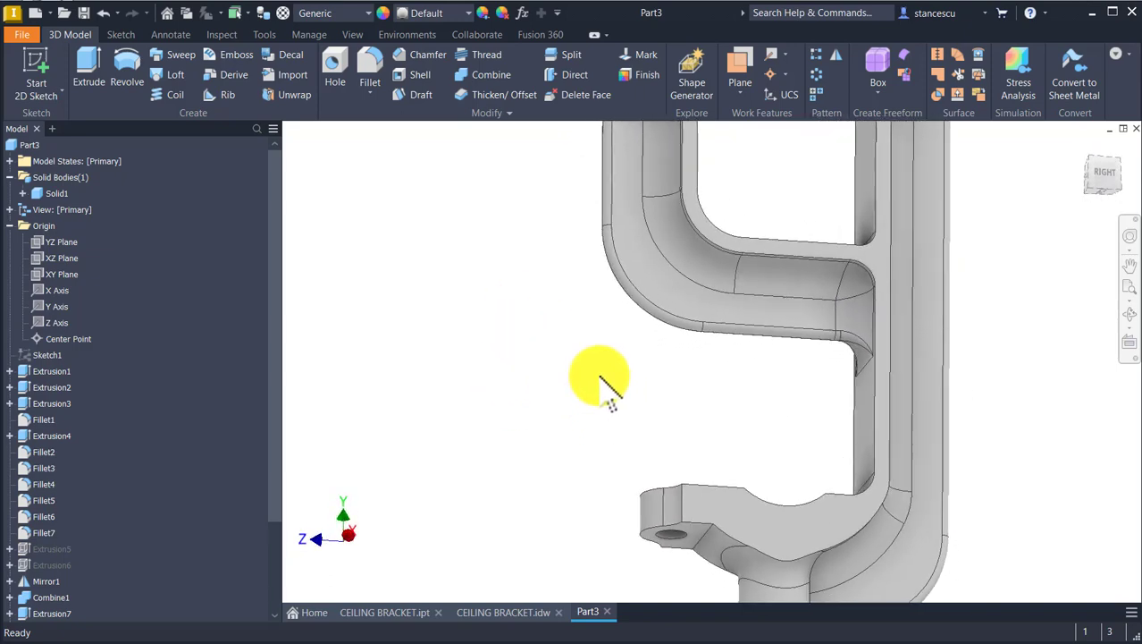
{"action": "left_click", "coordinate": [476, 615]}
{"action": "scroll", "coordinate": [487, 362], "scroll_direction": "down", "scroll_amount": 3}
{"action": "scroll", "coordinate": [500, 348], "scroll_direction": "down", "scroll_amount": 5}
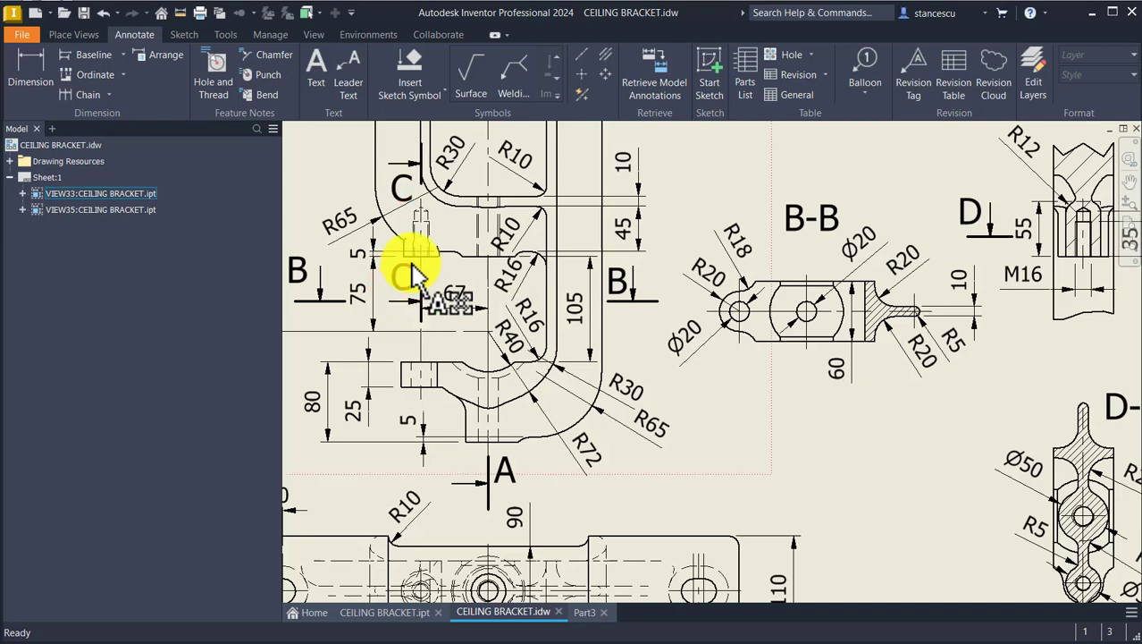
{"action": "mouse_move", "coordinate": [424, 266]}
{"action": "left_mouse_down"}
{"action": "mouse_move", "coordinate": [446, 331]}
{"action": "mouse_move", "coordinate": [408, 351]}
{"action": "mouse_move", "coordinate": [429, 380]}
{"action": "mouse_move", "coordinate": [407, 268]}
{"action": "mouse_move", "coordinate": [427, 257]}
{"action": "left_mouse_up"}
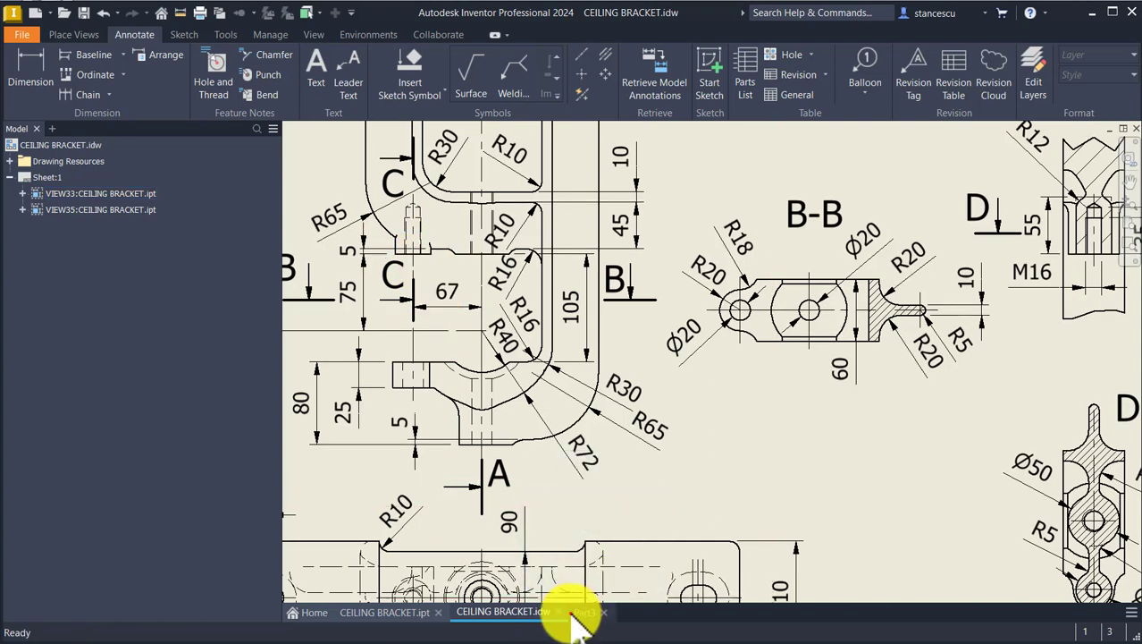
{"action": "left_click", "coordinate": [577, 613]}
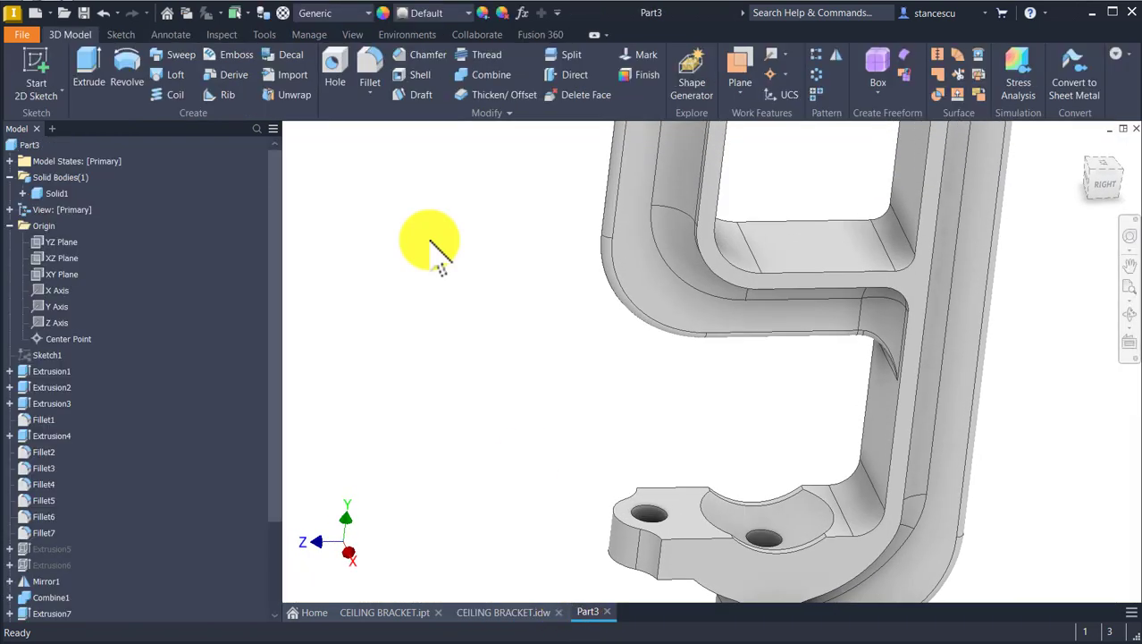
- Create a work plane offset 105 mm upward from the upper face of the lower hook's end
{"action": "left_click", "coordinate": [739, 56]}
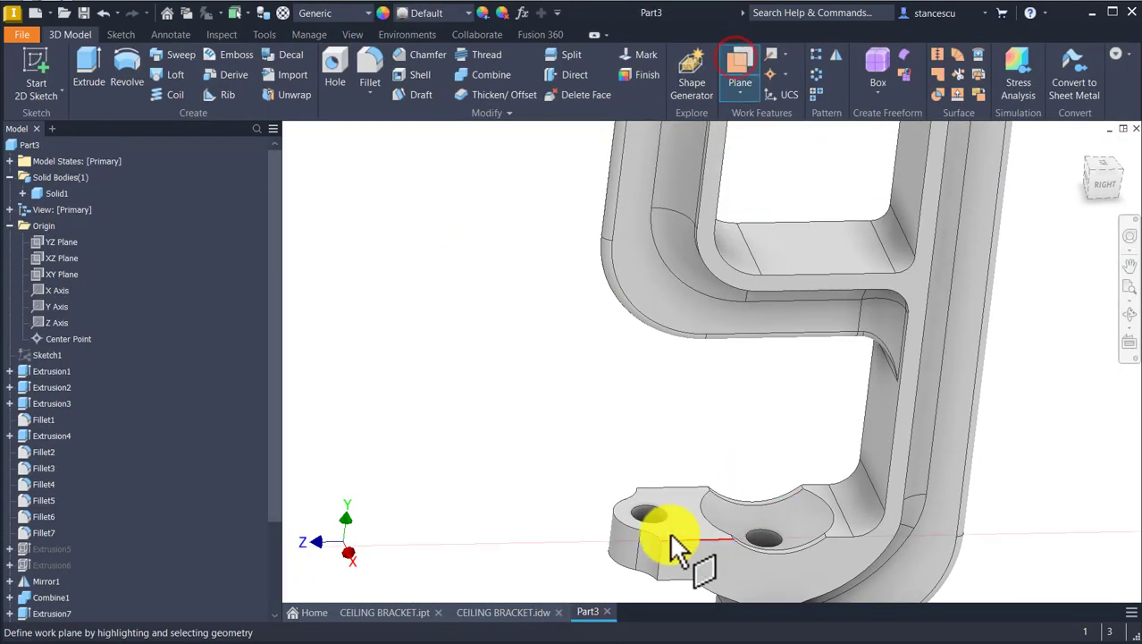
{"action": "left_click_drag", "start_coordinate": [676, 541], "coordinate": [651, 469]}
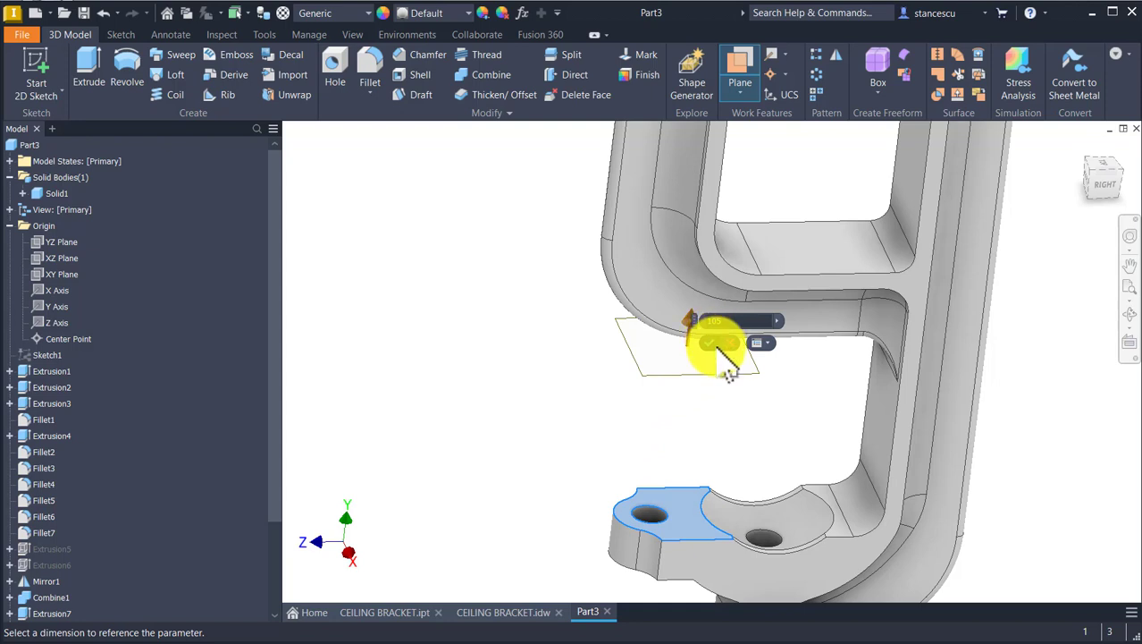
{"action": "left_click", "coordinate": [709, 343]}
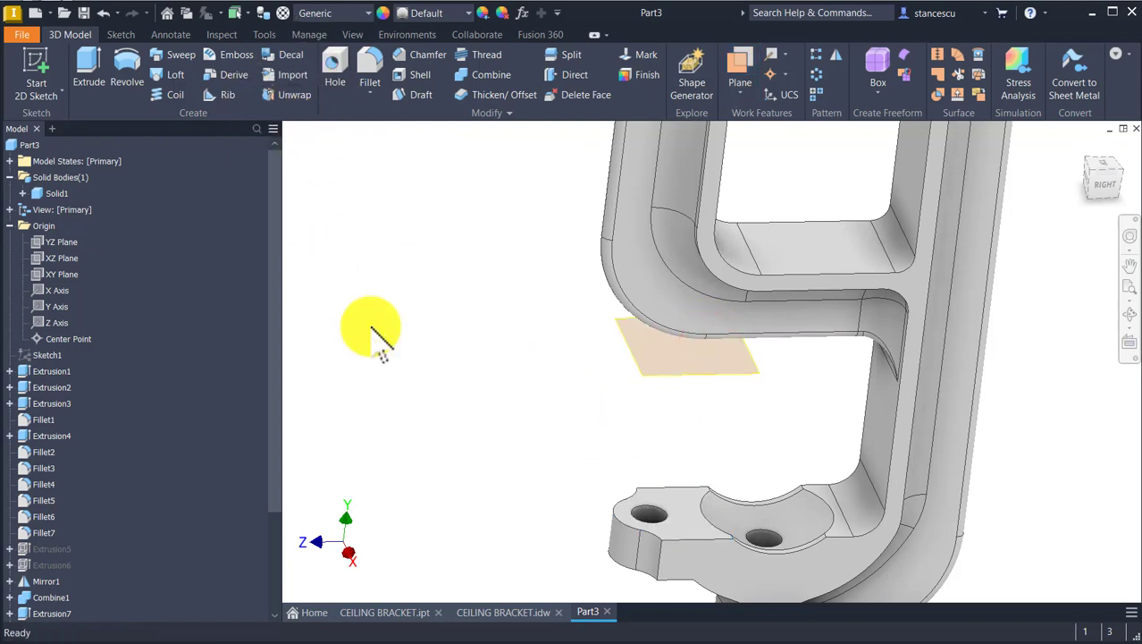
- Start a sketch on the offset work plane under the middle arm and return to the angled view
{"action": "left_click", "coordinate": [634, 364]}
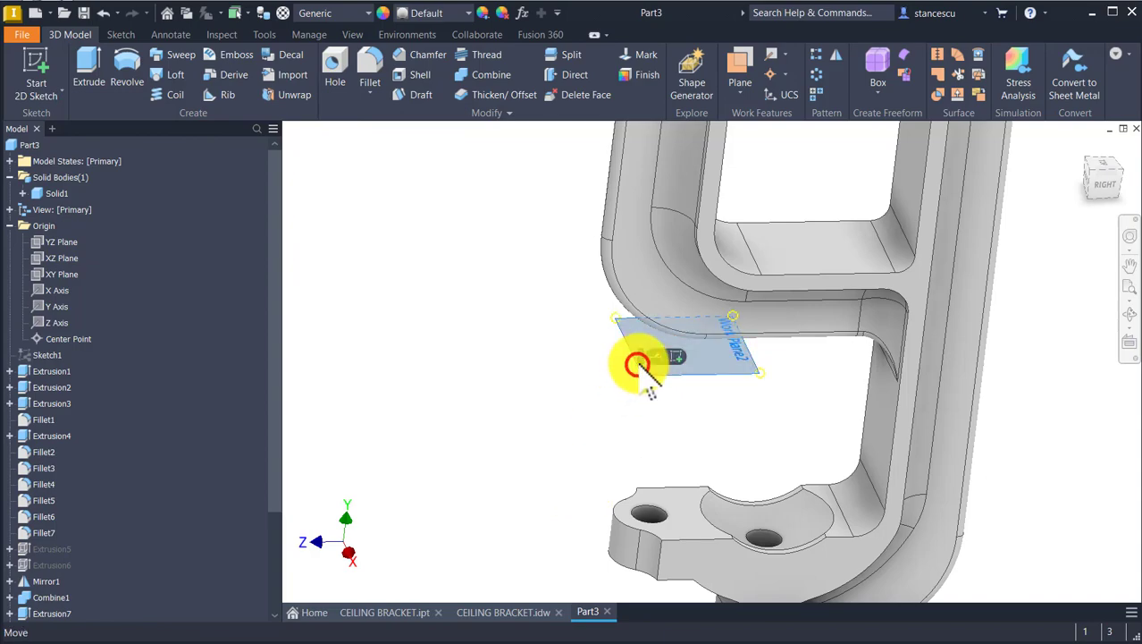
{"action": "left_click", "coordinate": [677, 369]}
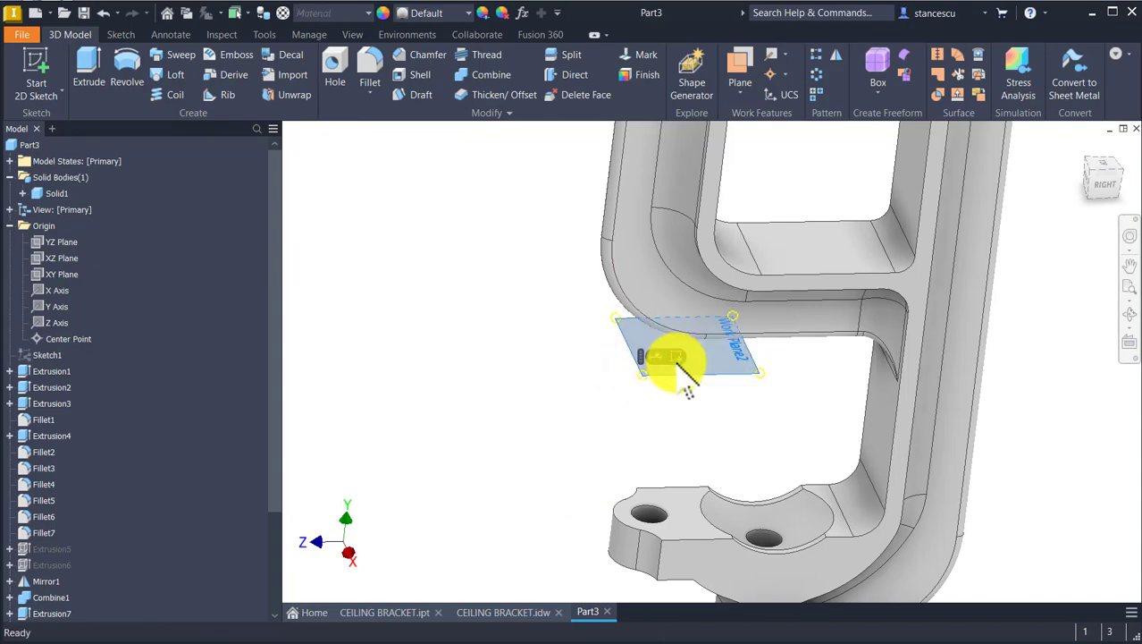
{"action": "left_click", "coordinate": [671, 359]}
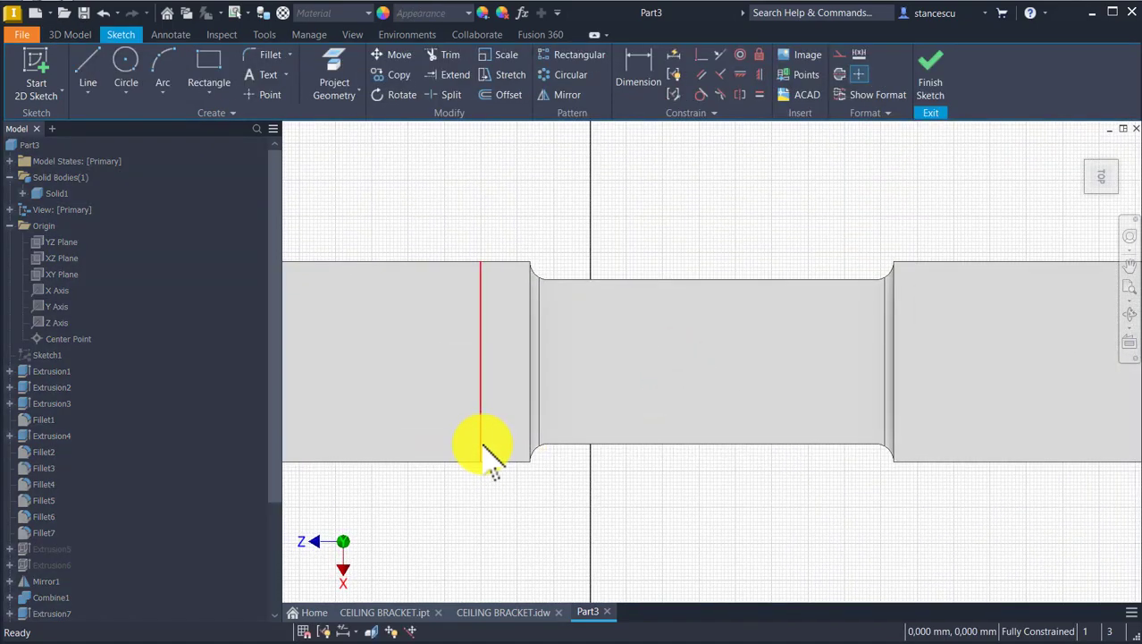
{"action": "key", "text": "F5"}
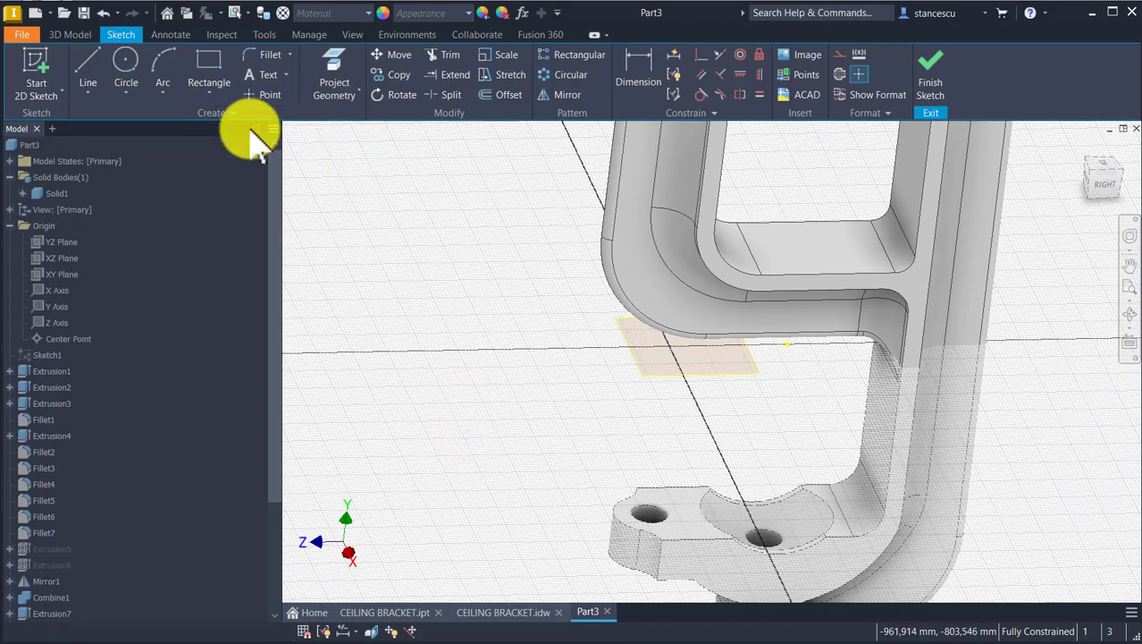
{"action": "left_click", "coordinate": [345, 70]}
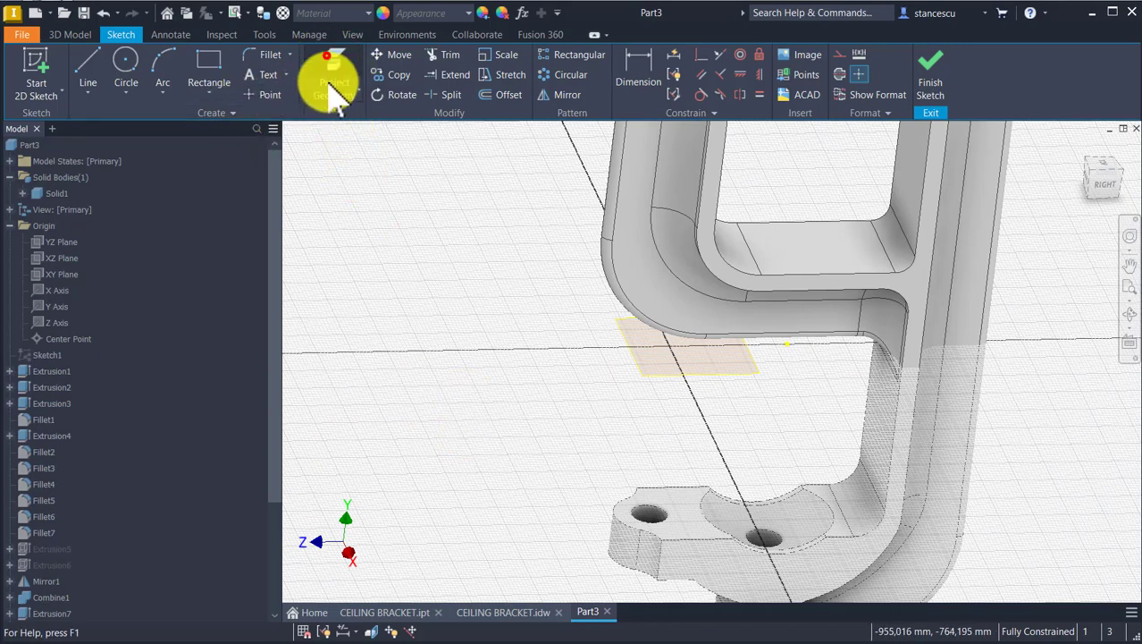
{"action": "left_click", "coordinate": [650, 511]}
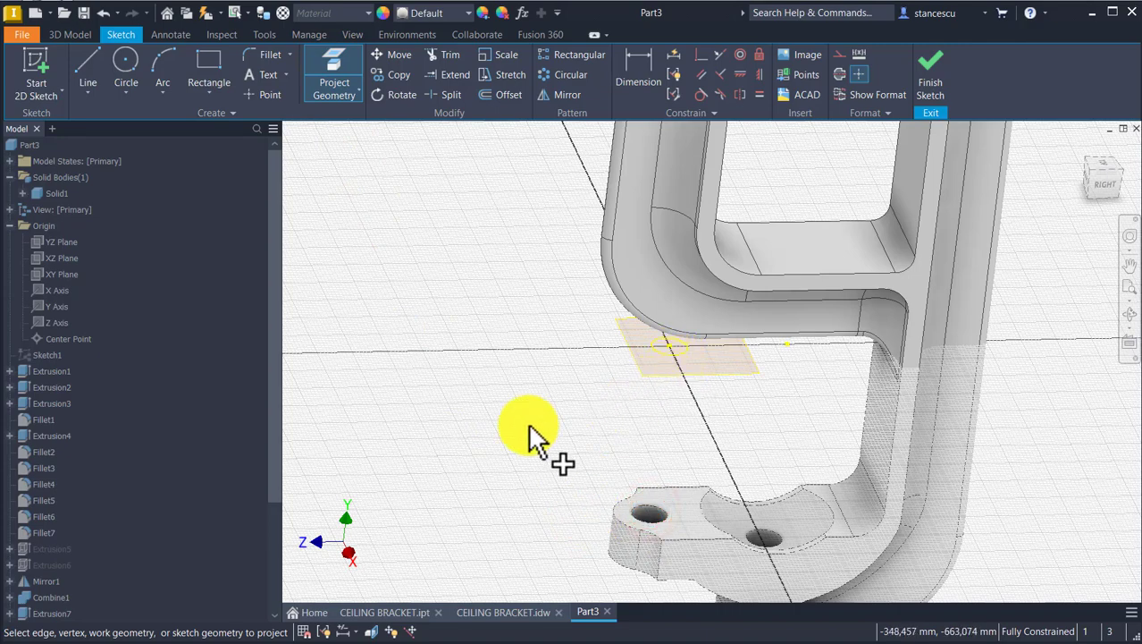
{"action": "key", "text": "ctrl+z"}
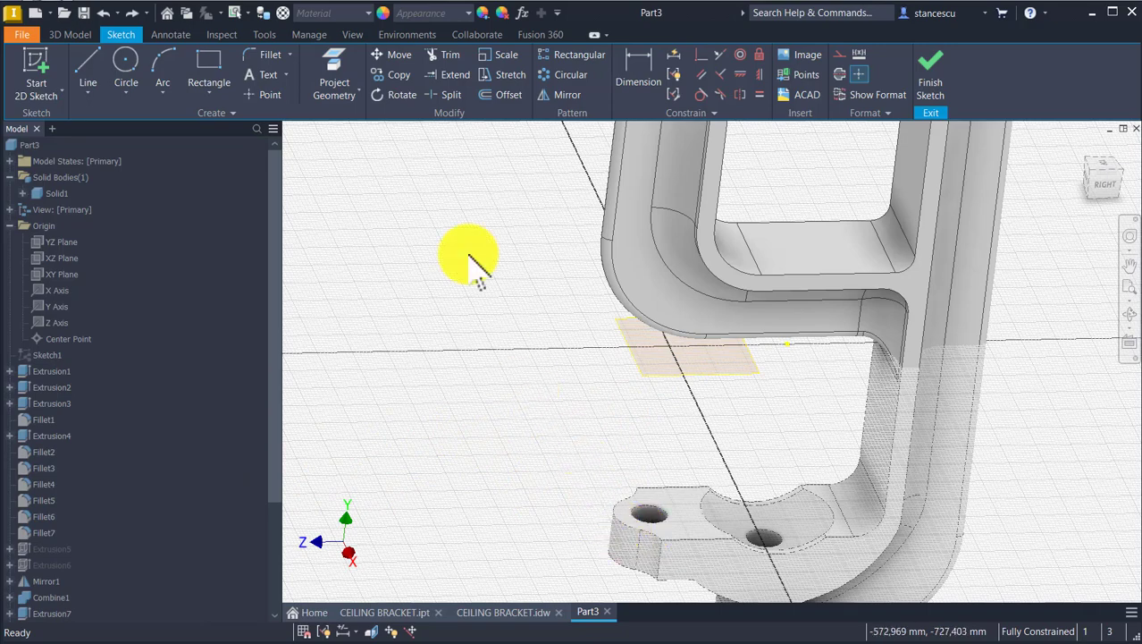
- Project the hook end's rounded outer edge, draw a 35 mm diameter circle on its centre point, and finish the sketch
{"action": "left_click", "coordinate": [334, 77]}
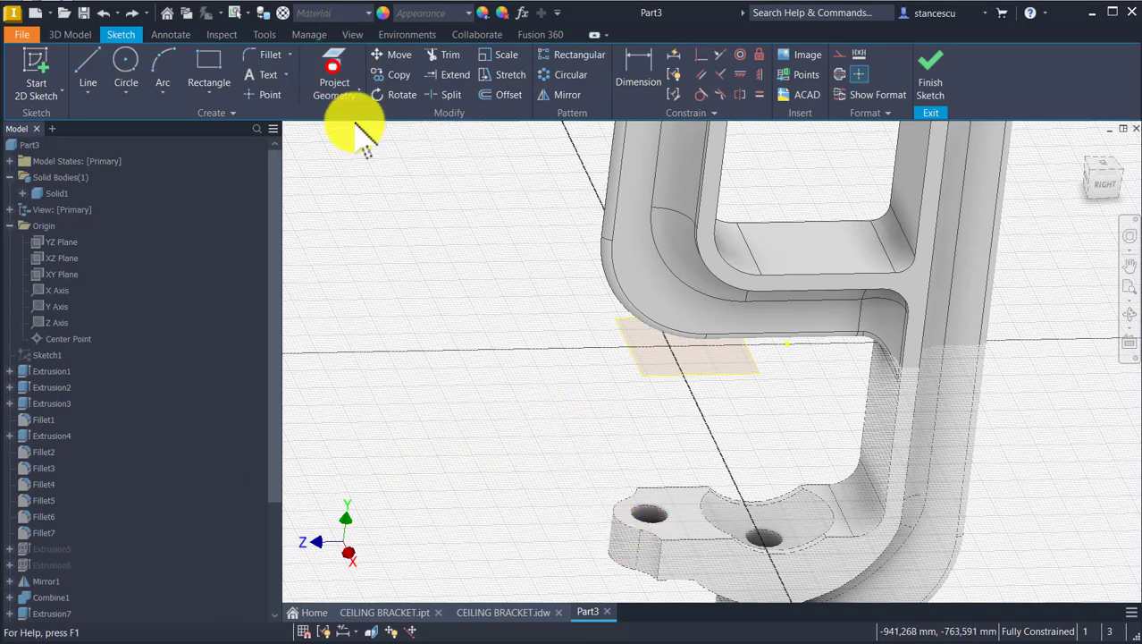
{"action": "left_click", "coordinate": [626, 528]}
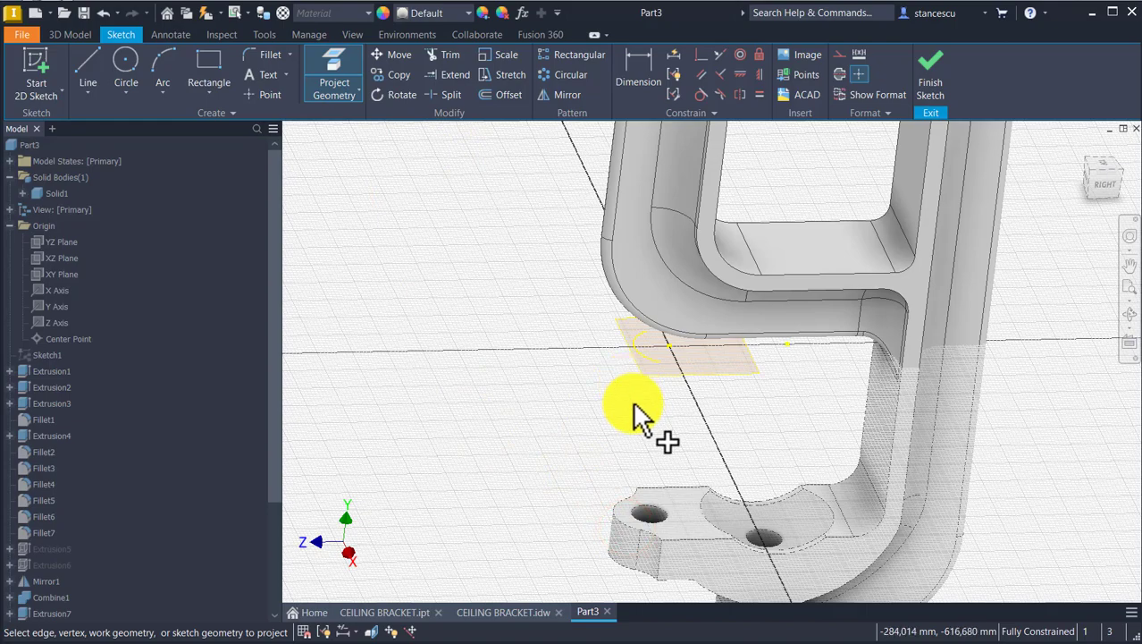
{"action": "scroll", "coordinate": [635, 416], "scroll_direction": "up", "scroll_amount": 5}
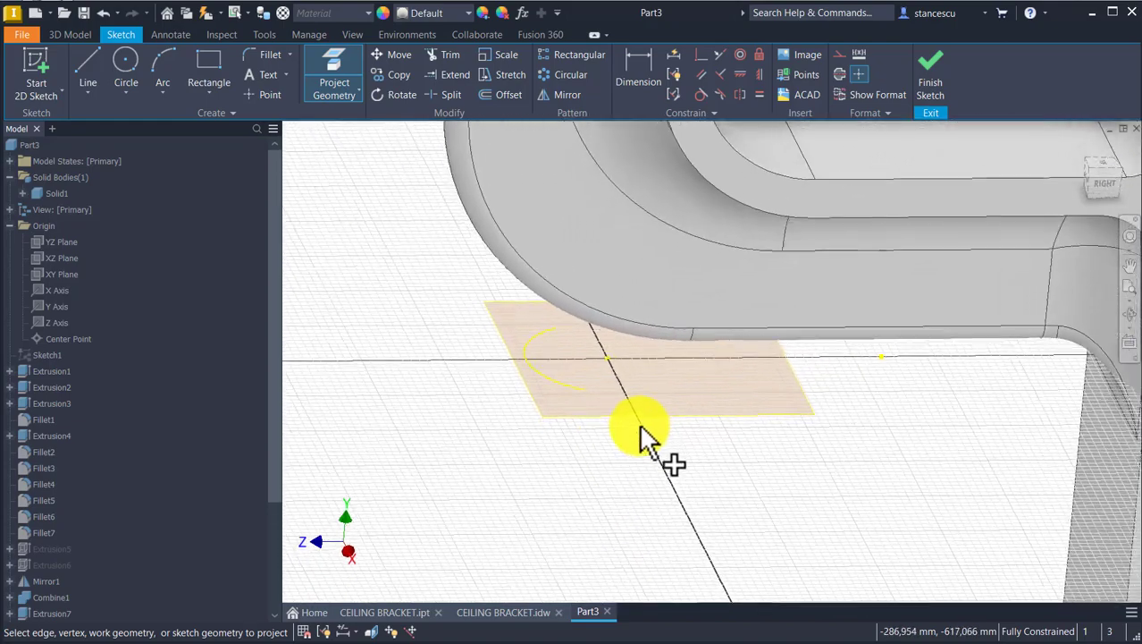
{"action": "middle_click_drag", "start_coordinate": [558, 266], "coordinate": [546, 291], "text": "shift"}
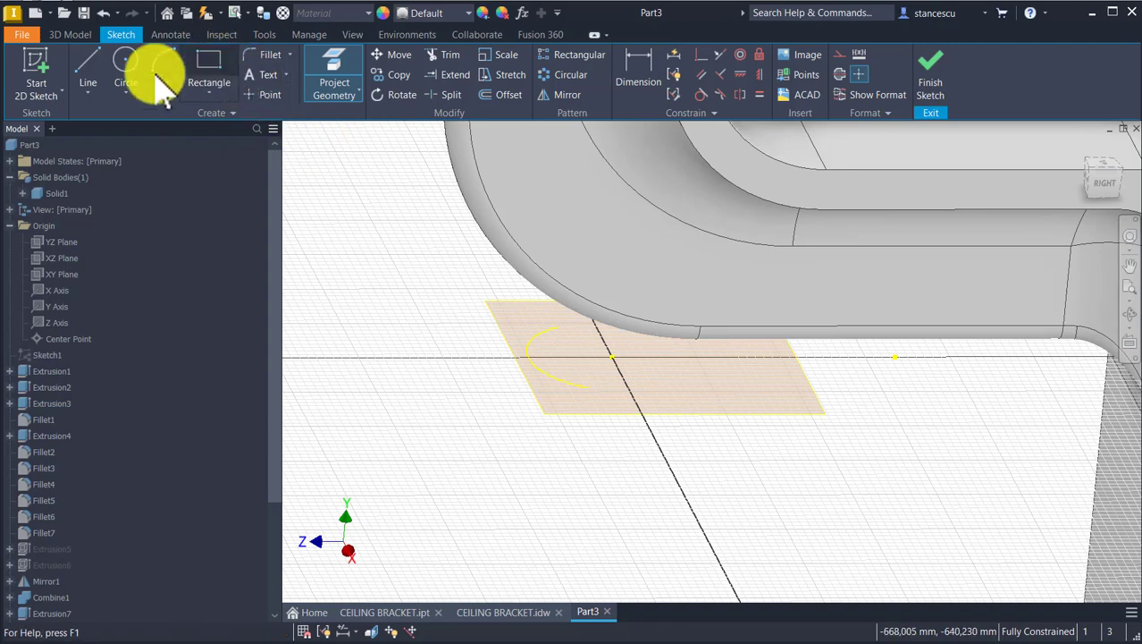
{"action": "left_click", "coordinate": [114, 64]}
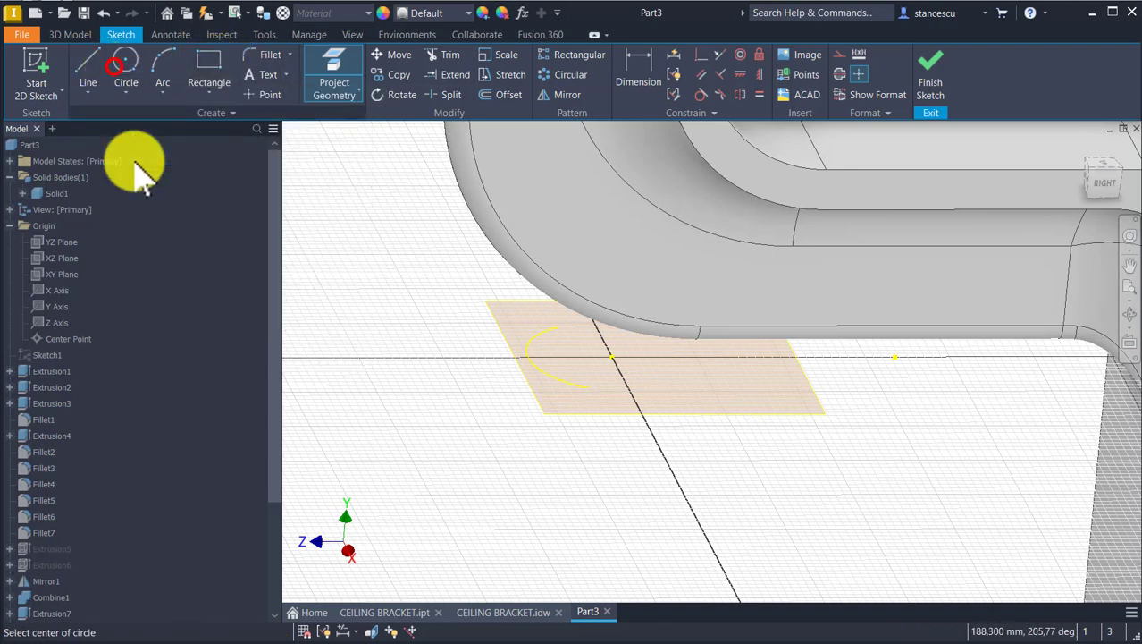
{"action": "left_click", "coordinate": [611, 357]}
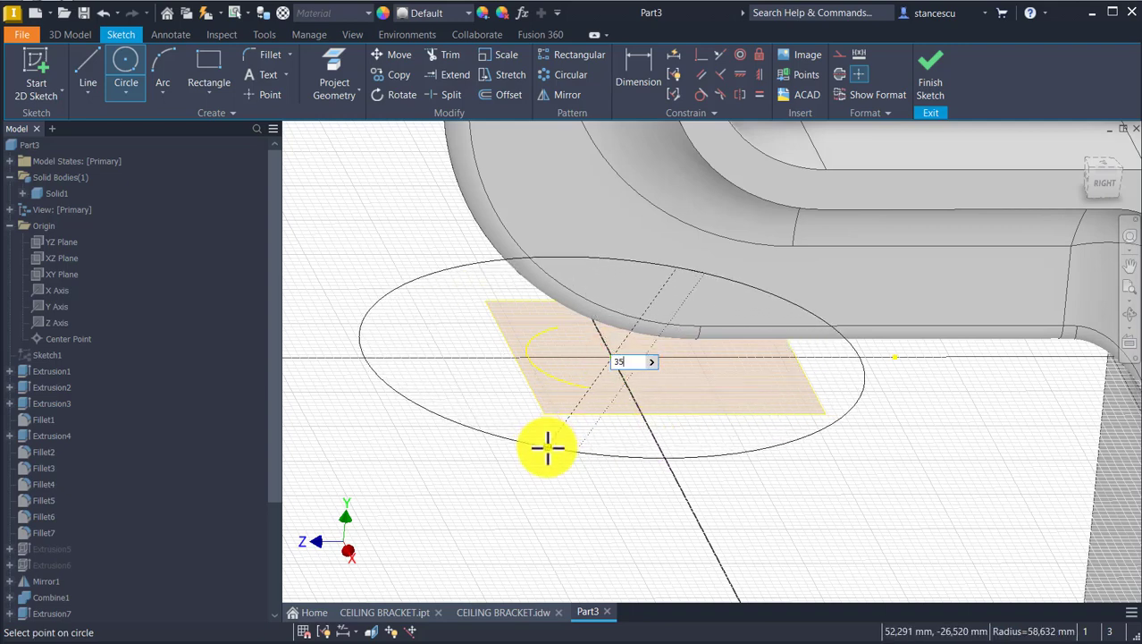
{"action": "type", "text": "35"}
{"action": "key", "text": "Return"}
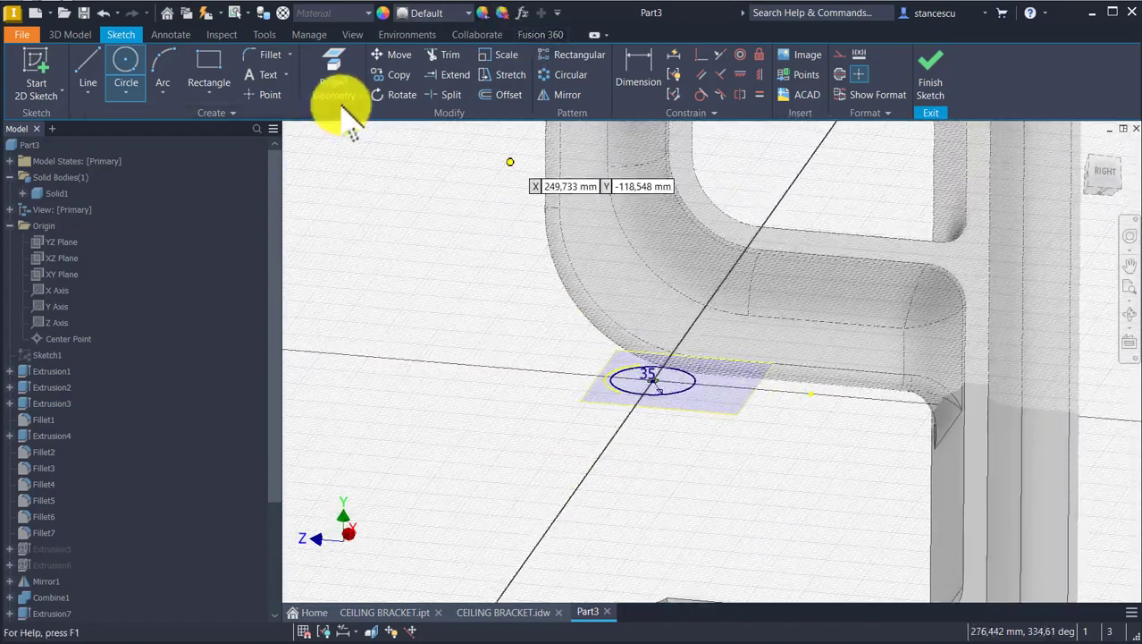
{"action": "left_click", "coordinate": [932, 71]}
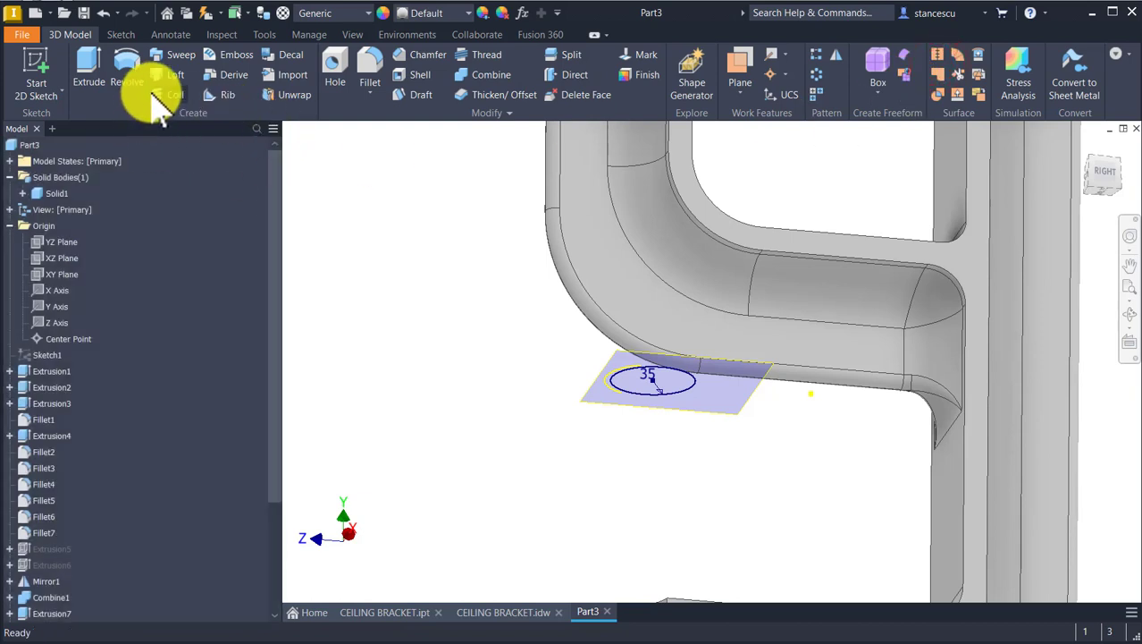
- Extrude the 35 mm circle 55 mm upward, joining it to the middle arm as a boss, and hide the offset work plane
{"action": "left_click", "coordinate": [80, 66]}
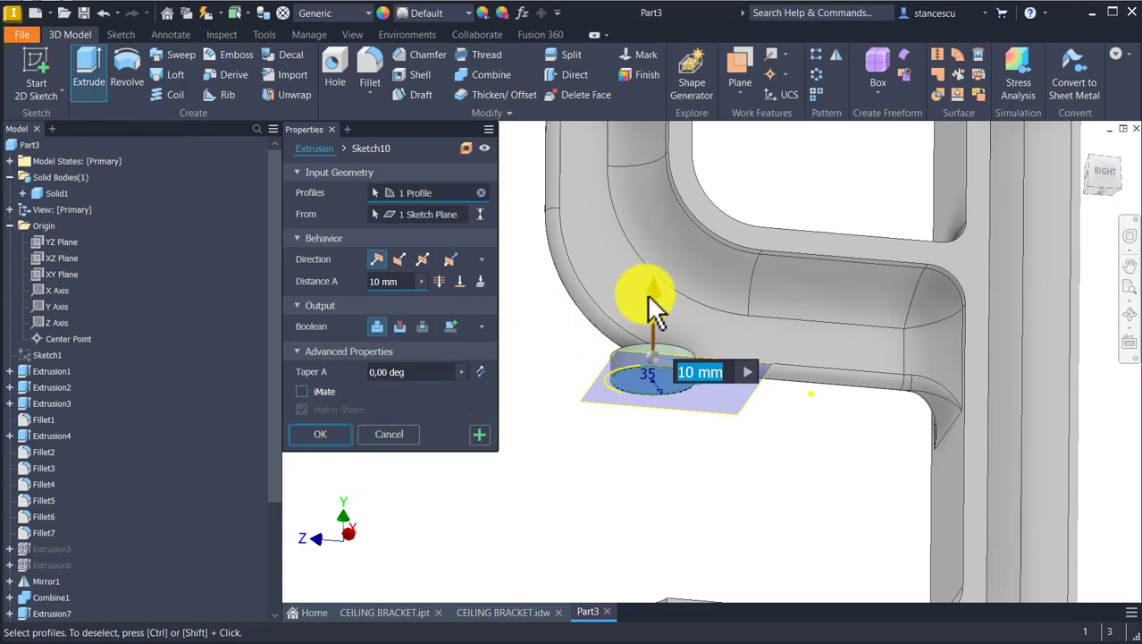
{"action": "left_click_drag", "start_coordinate": [657, 308], "coordinate": [637, 236]}
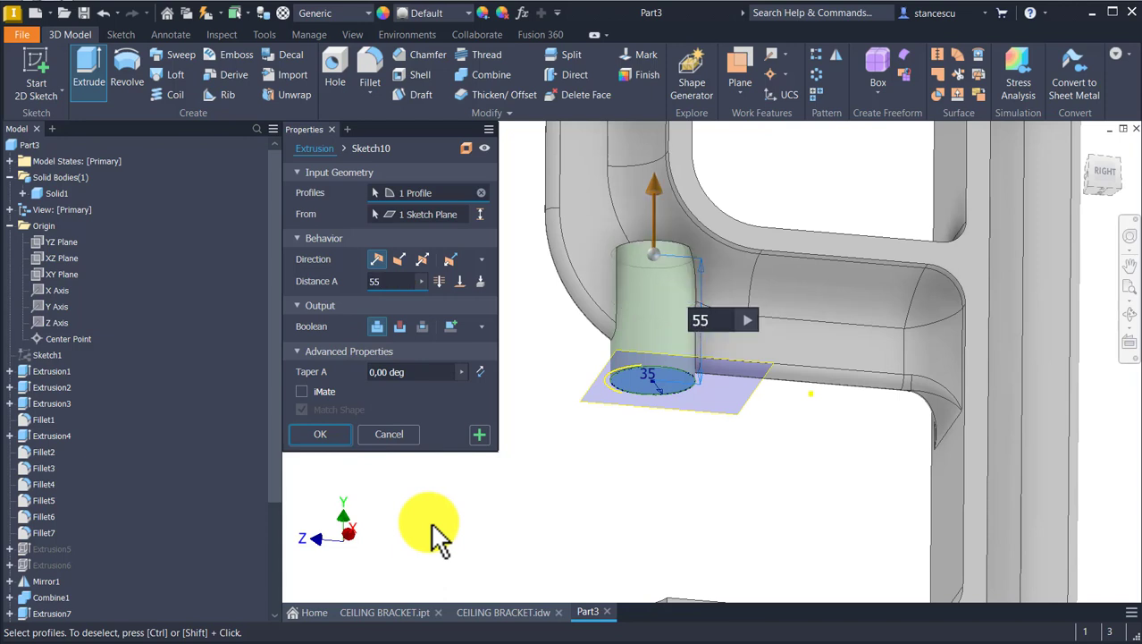
{"action": "left_click", "coordinate": [330, 432]}
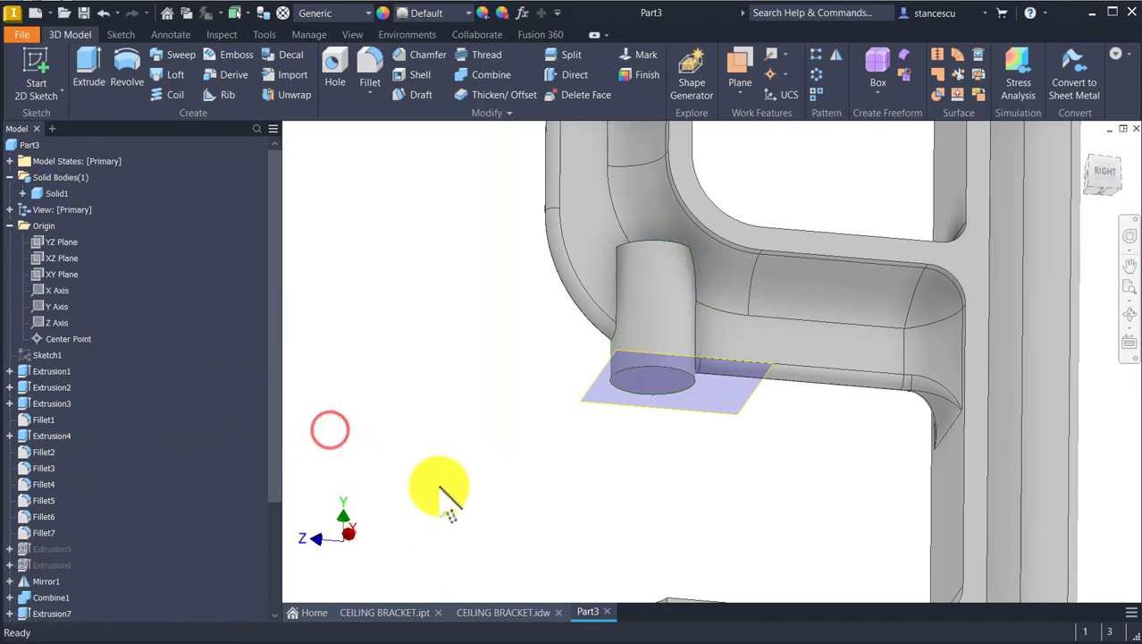
{"action": "right_click", "coordinate": [750, 436]}
{"action": "left_click", "coordinate": [781, 434]}
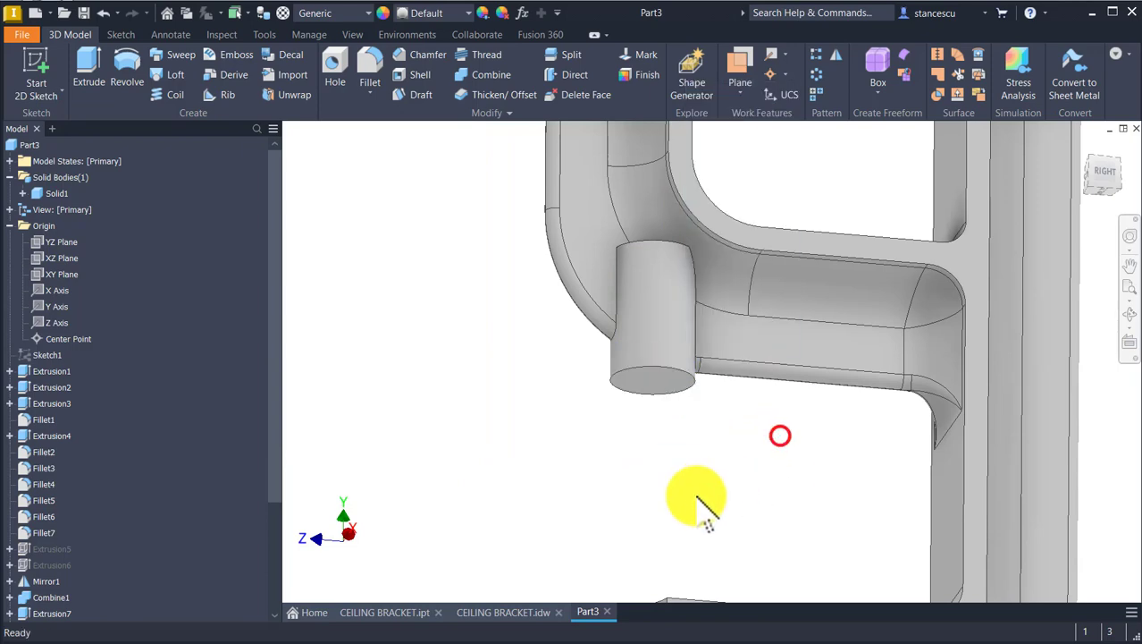
- Check section C-C in CEILING BRACKET.idw, and in Part3 fillet the small boss's upper edge with a 12 mm radius
{"action": "left_click", "coordinate": [495, 611]}
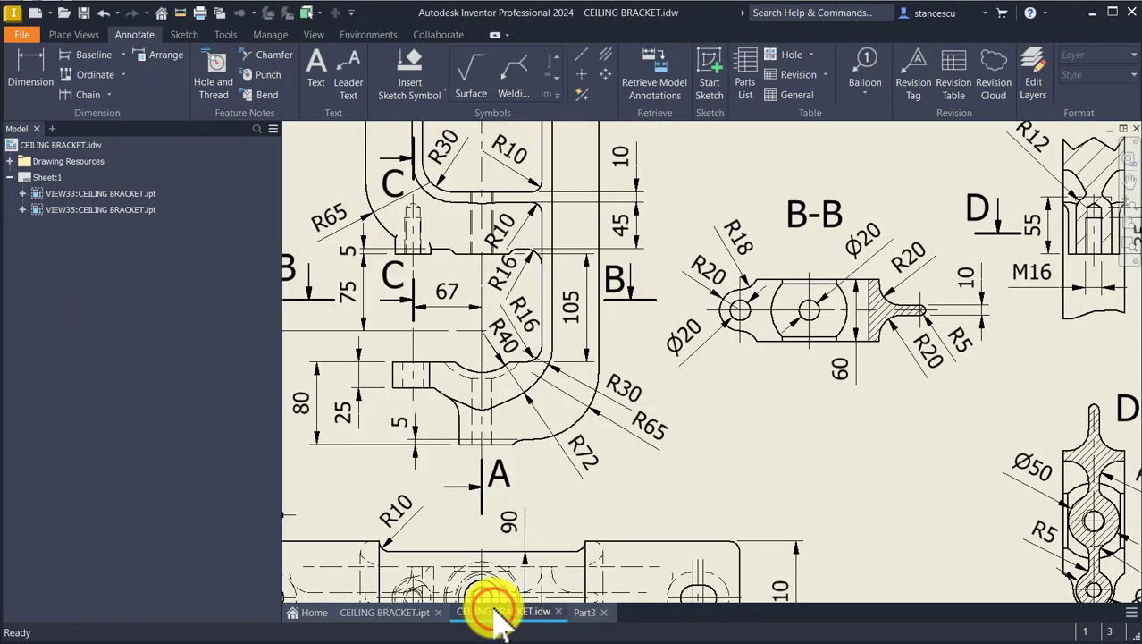
{"action": "middle_click_drag", "start_coordinate": [974, 402], "coordinate": [446, 472]}
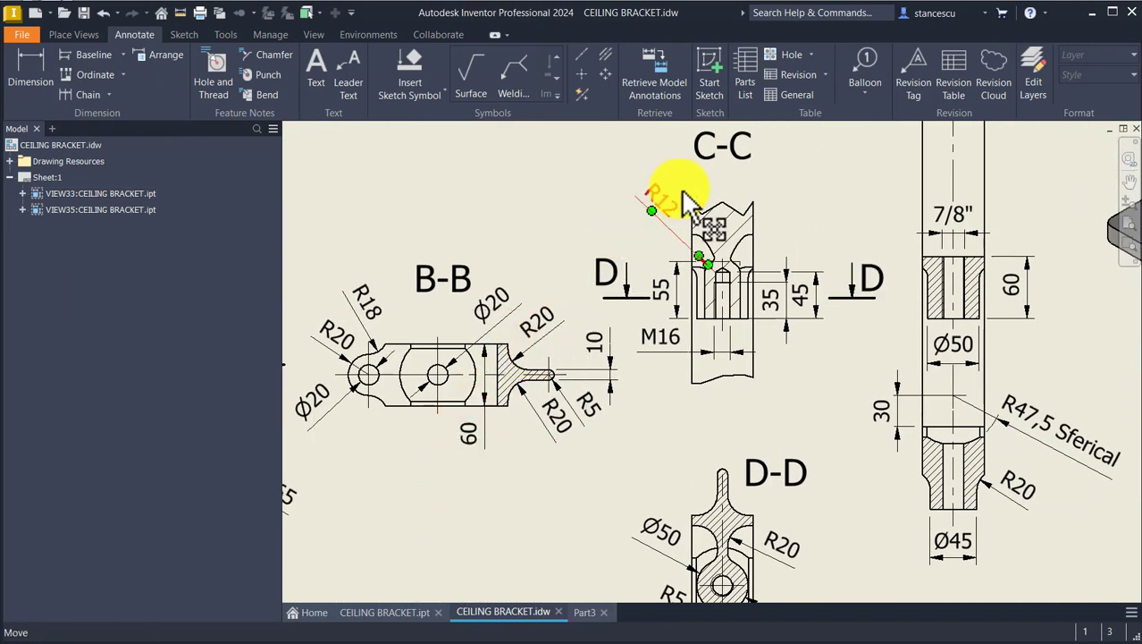
{"action": "left_click", "coordinate": [585, 611]}
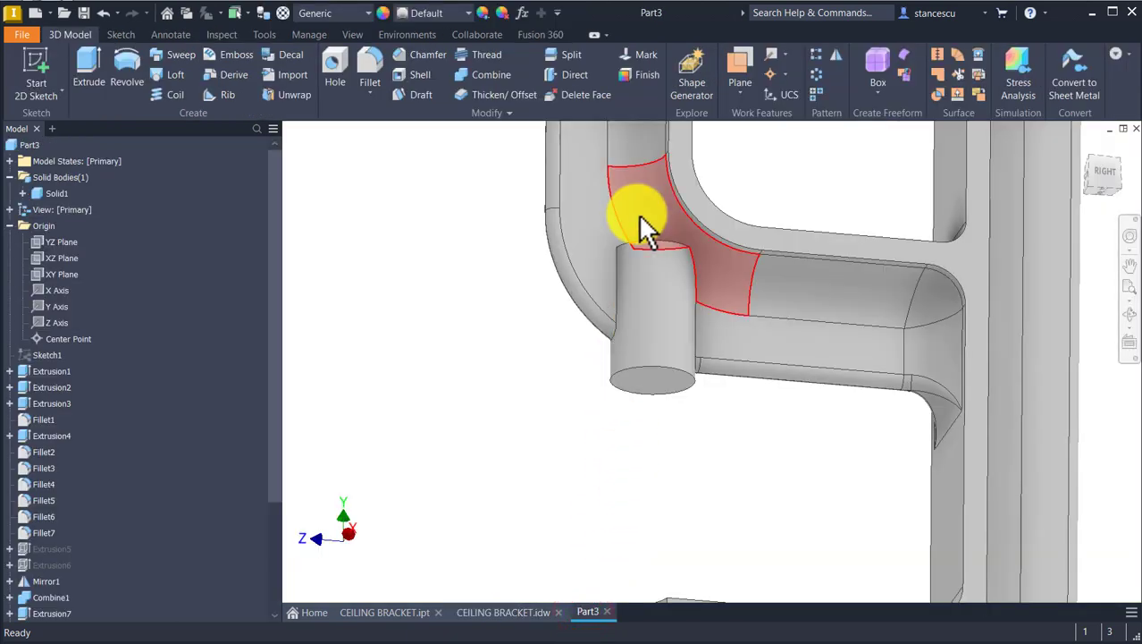
{"action": "left_click", "coordinate": [646, 235]}
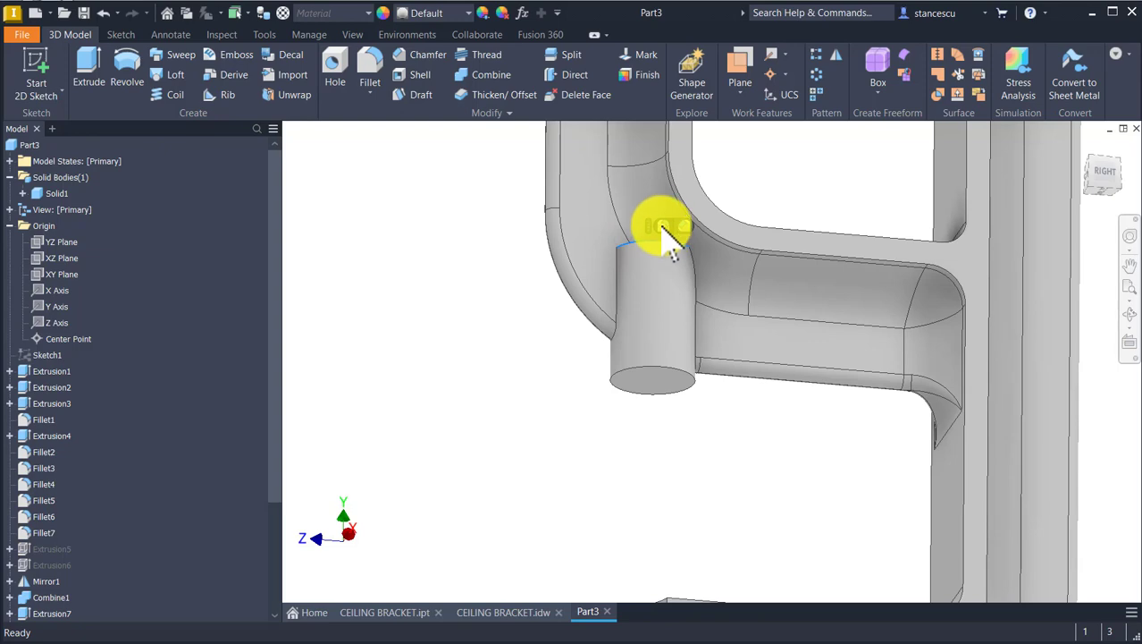
{"action": "left_click", "coordinate": [661, 226]}
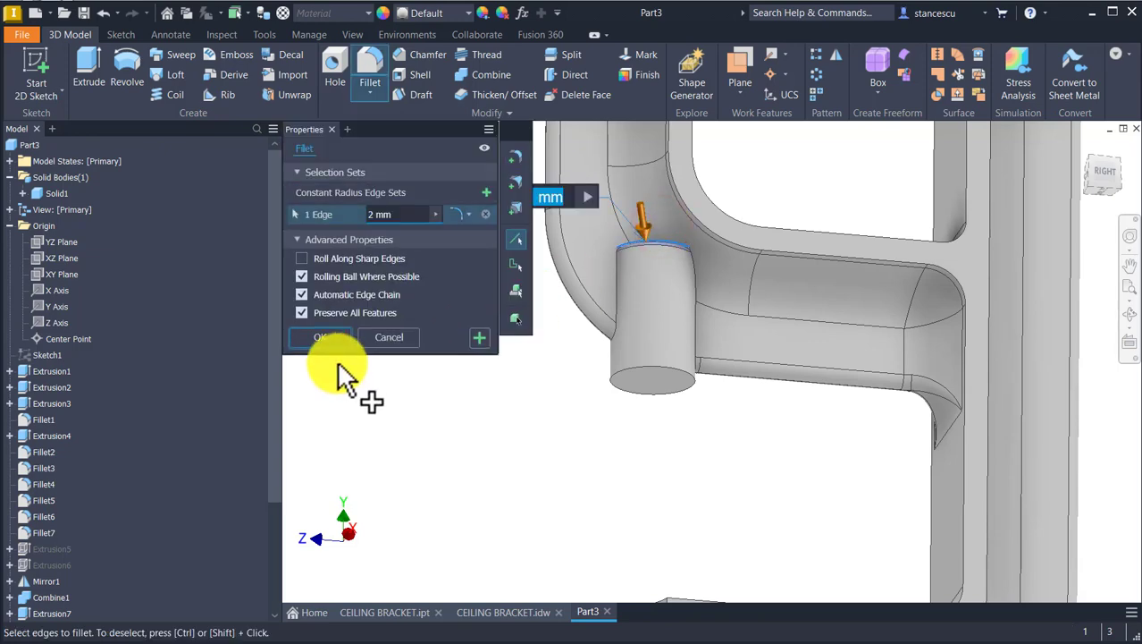
{"action": "type", "text": "12"}
{"action": "middle_click_drag", "start_coordinate": [774, 478], "coordinate": [892, 179], "text": "shift"}
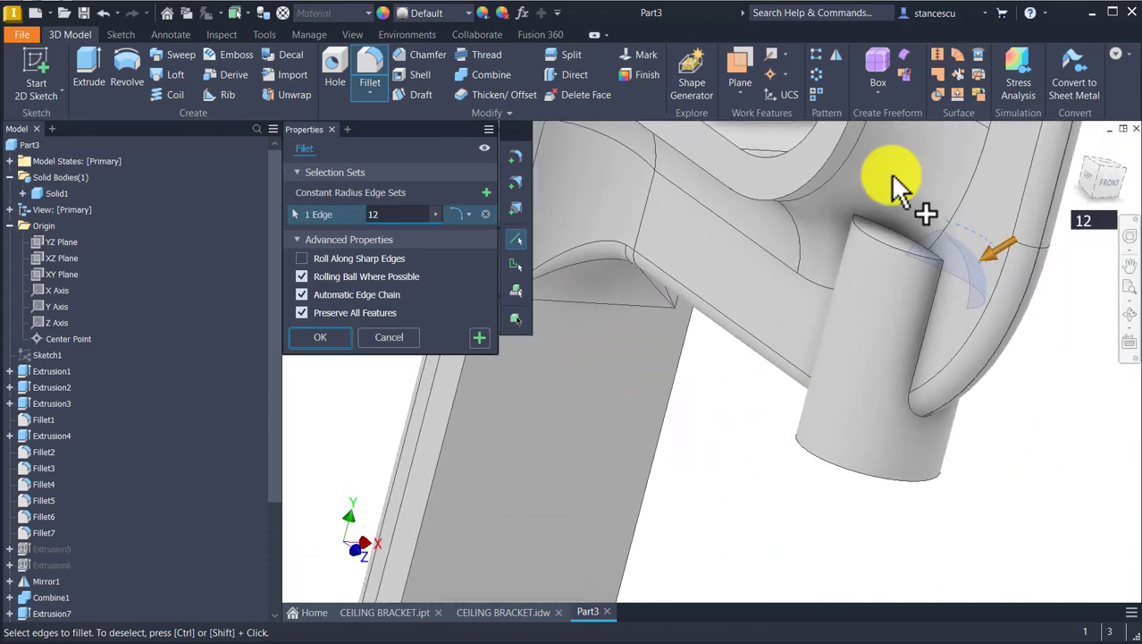
{"action": "left_click", "coordinate": [899, 250]}
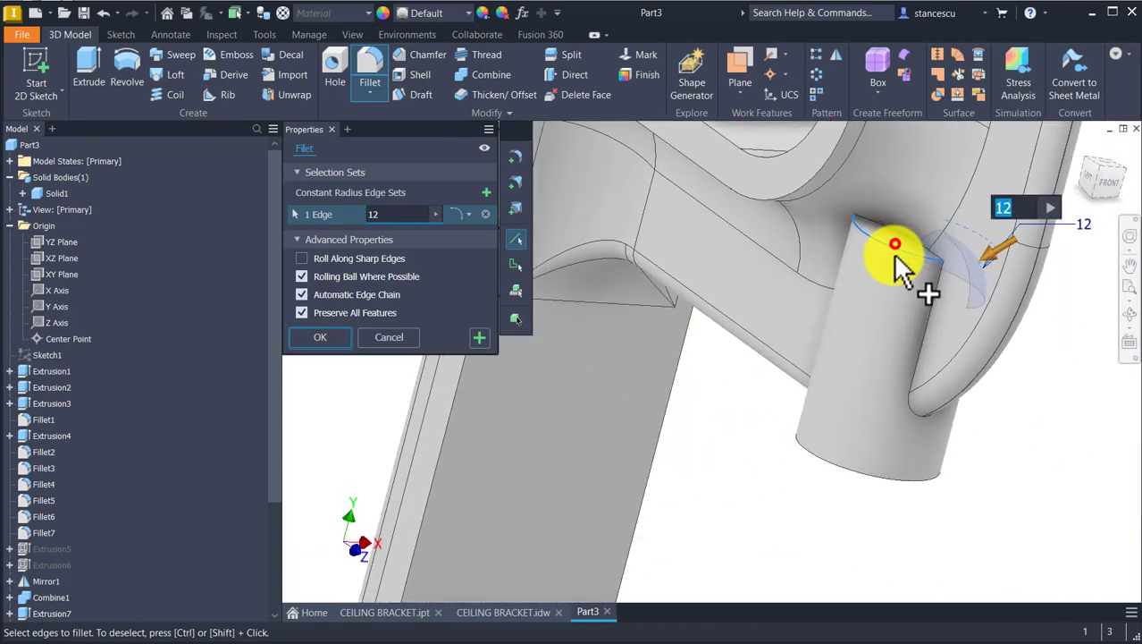
{"action": "left_click", "coordinate": [319, 337]}
- Consult section C-C in CEILING BRACKET.idw and set up a tapped hole in Part3 with ISO Metric profile, size 16, M16x2
{"action": "middle_click_drag", "start_coordinate": [750, 568], "coordinate": [537, 616], "text": "shift"}
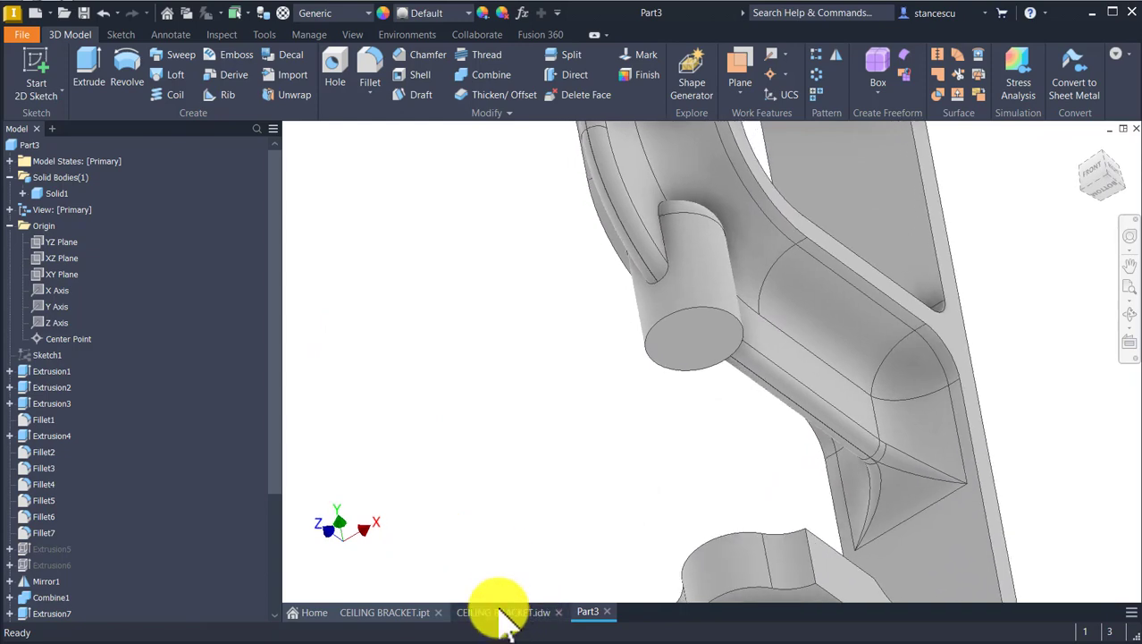
{"action": "left_click", "coordinate": [501, 612]}
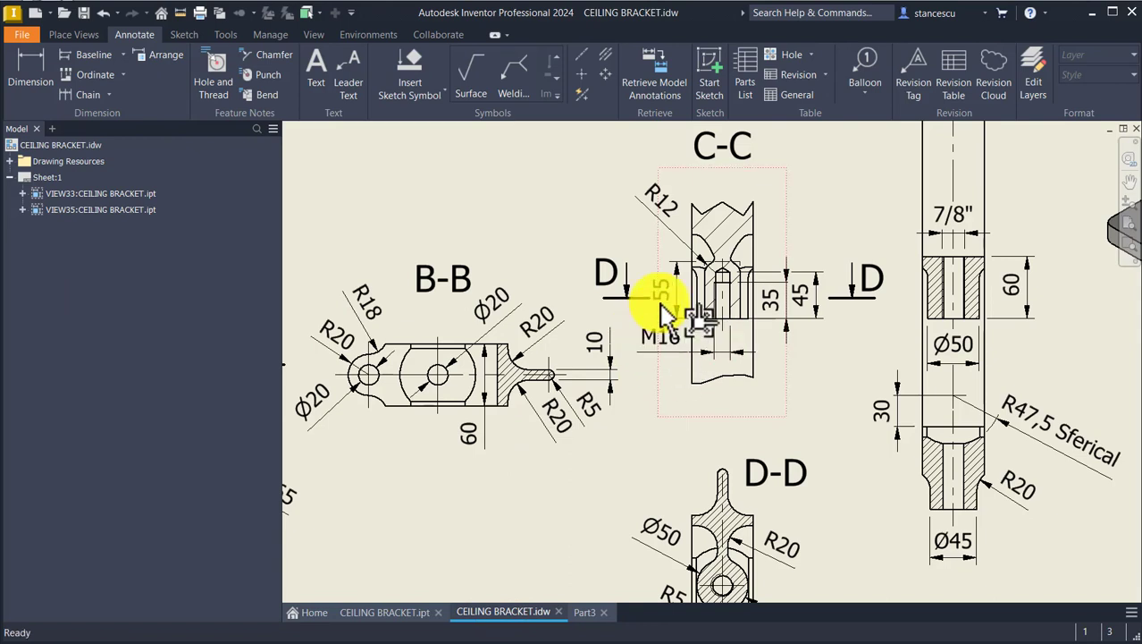
{"action": "mouse_move", "coordinate": [821, 312]}
{"action": "left_mouse_down"}
{"action": "mouse_move", "coordinate": [790, 313]}
{"action": "mouse_move", "coordinate": [796, 298]}
{"action": "mouse_move", "coordinate": [818, 306]}
{"action": "left_mouse_up"}
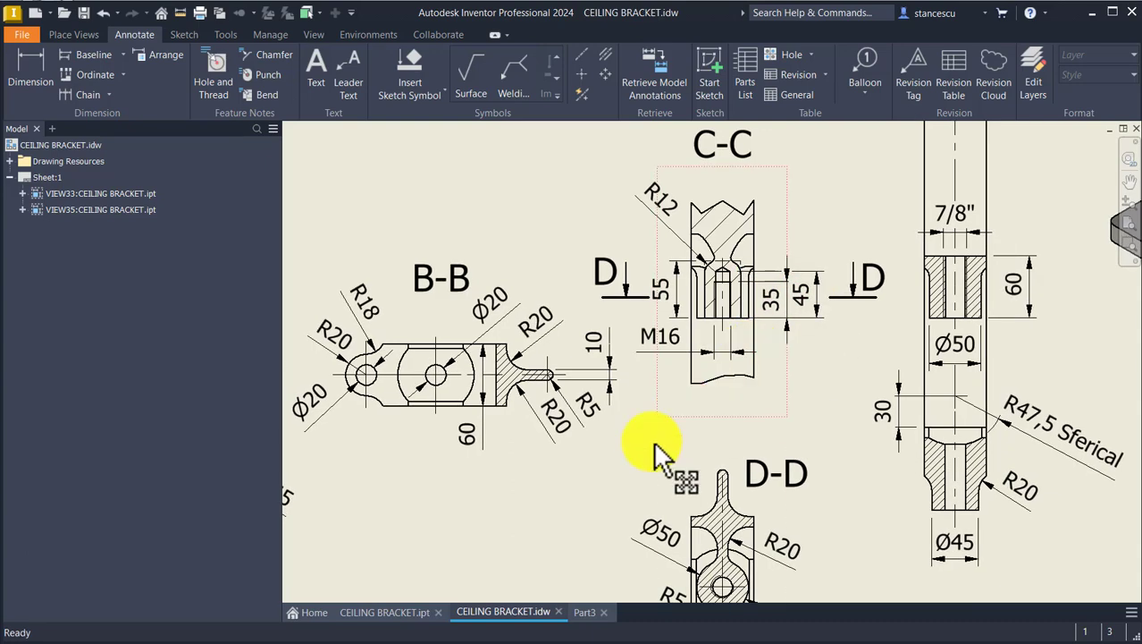
{"action": "left_click", "coordinate": [585, 612]}
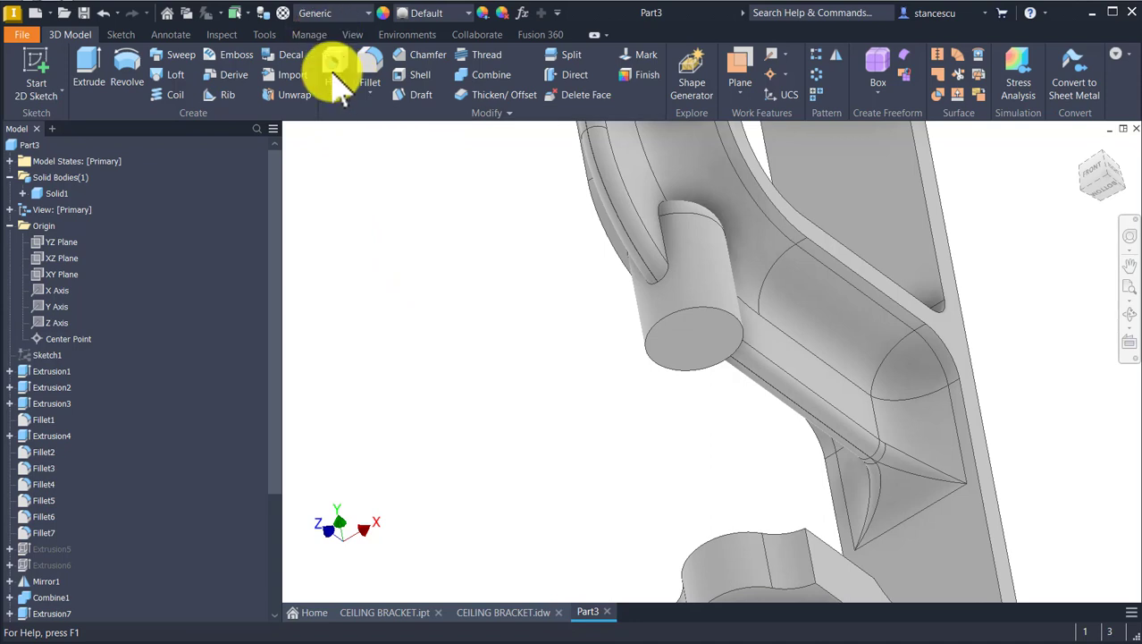
{"action": "left_click", "coordinate": [332, 71]}
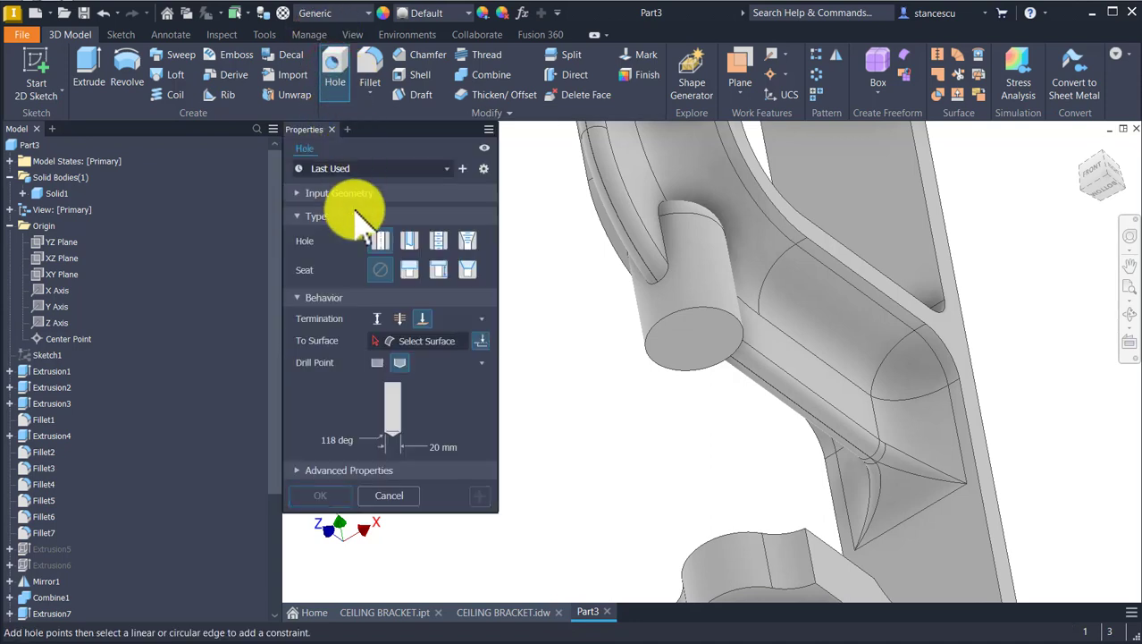
{"action": "left_click", "coordinate": [440, 241]}
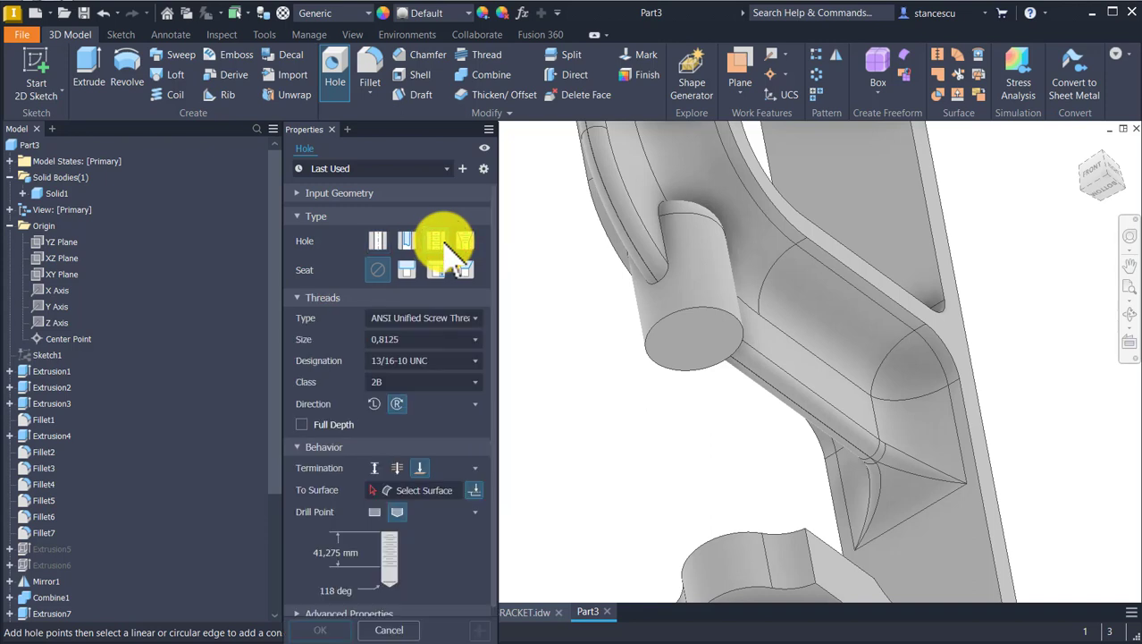
{"action": "left_click", "coordinate": [426, 318]}
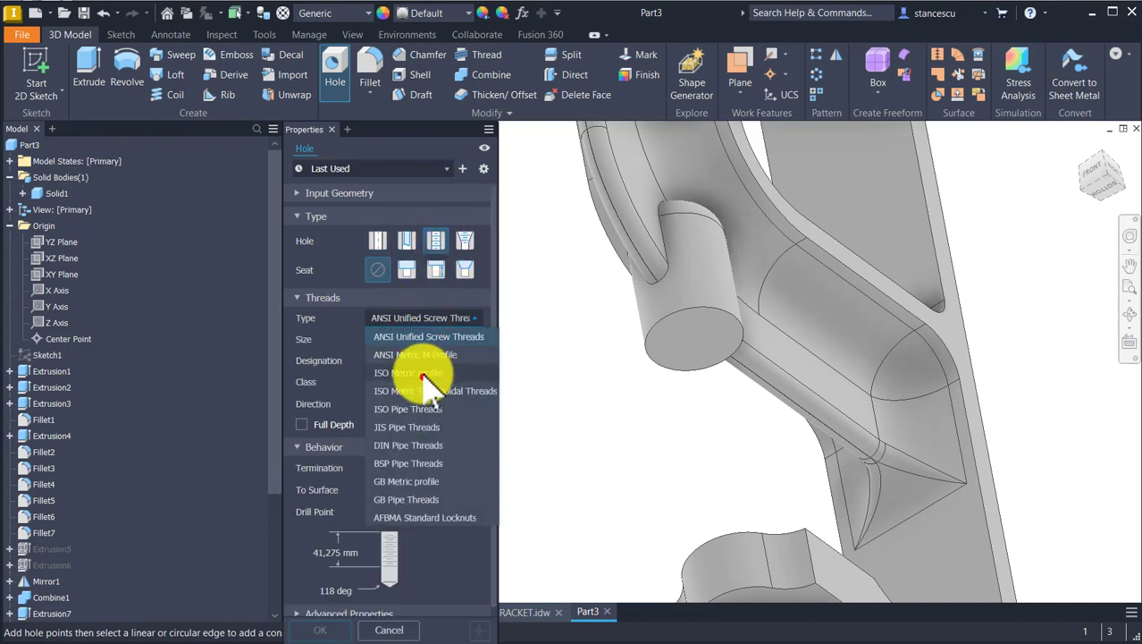
{"action": "left_click", "coordinate": [420, 373]}
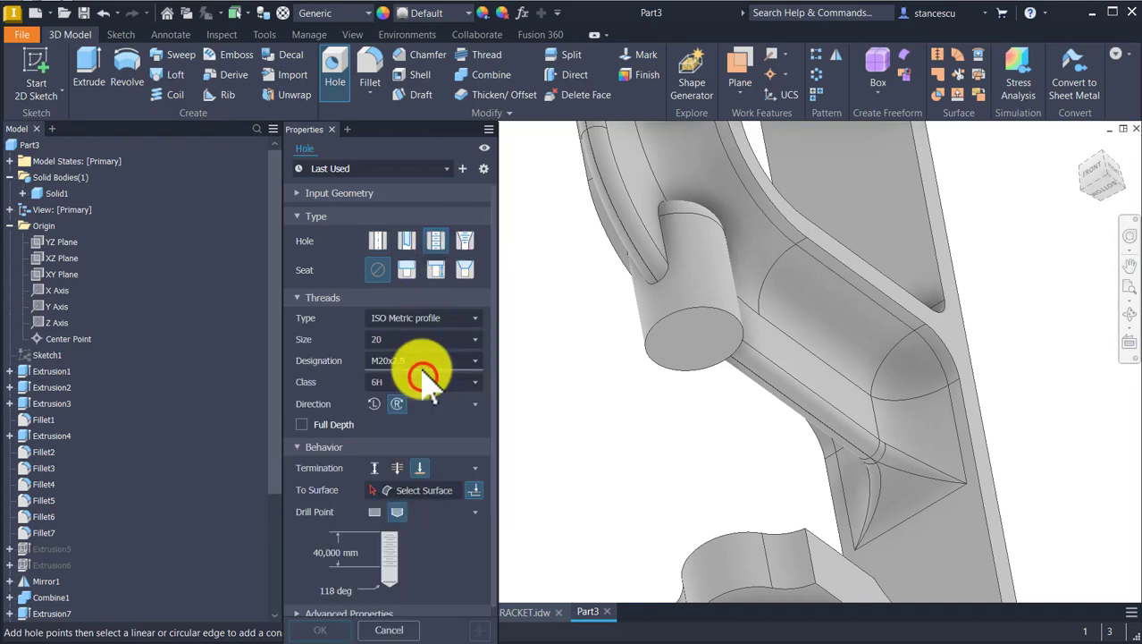
{"action": "left_click", "coordinate": [411, 339]}
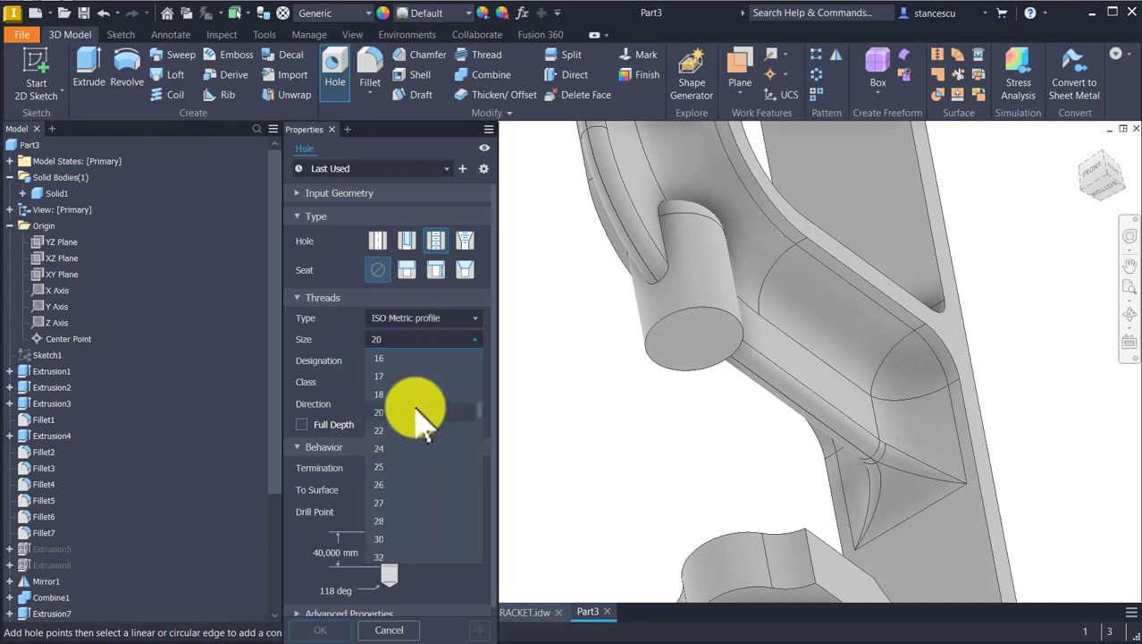
{"action": "scroll", "coordinate": [410, 367], "scroll_direction": "up", "scroll_amount": 1}
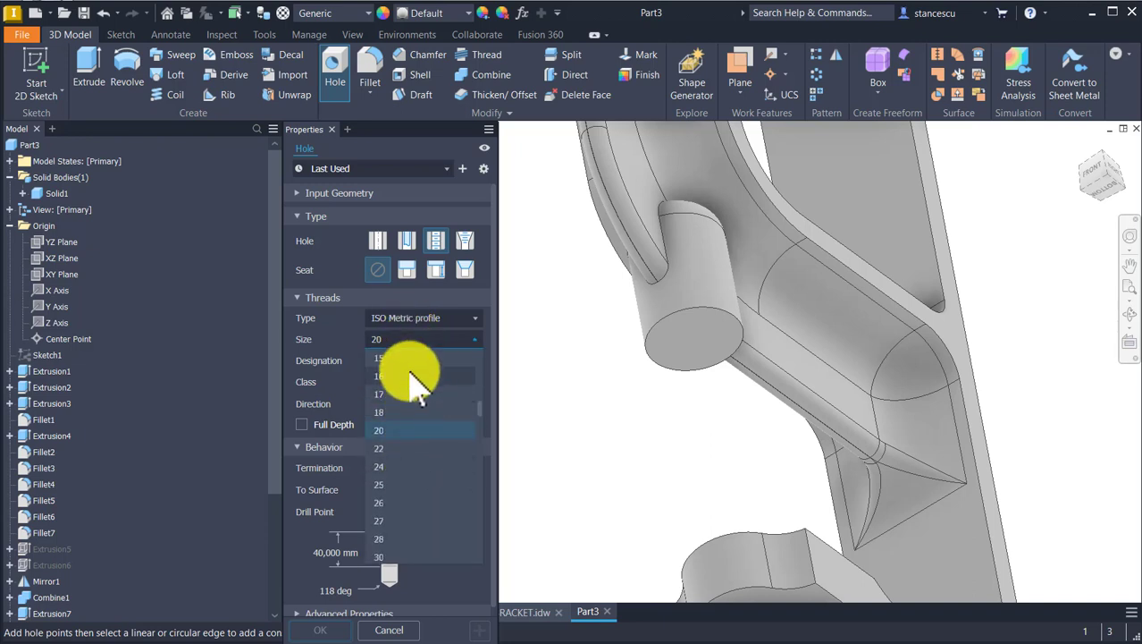
{"action": "left_click", "coordinate": [413, 377]}
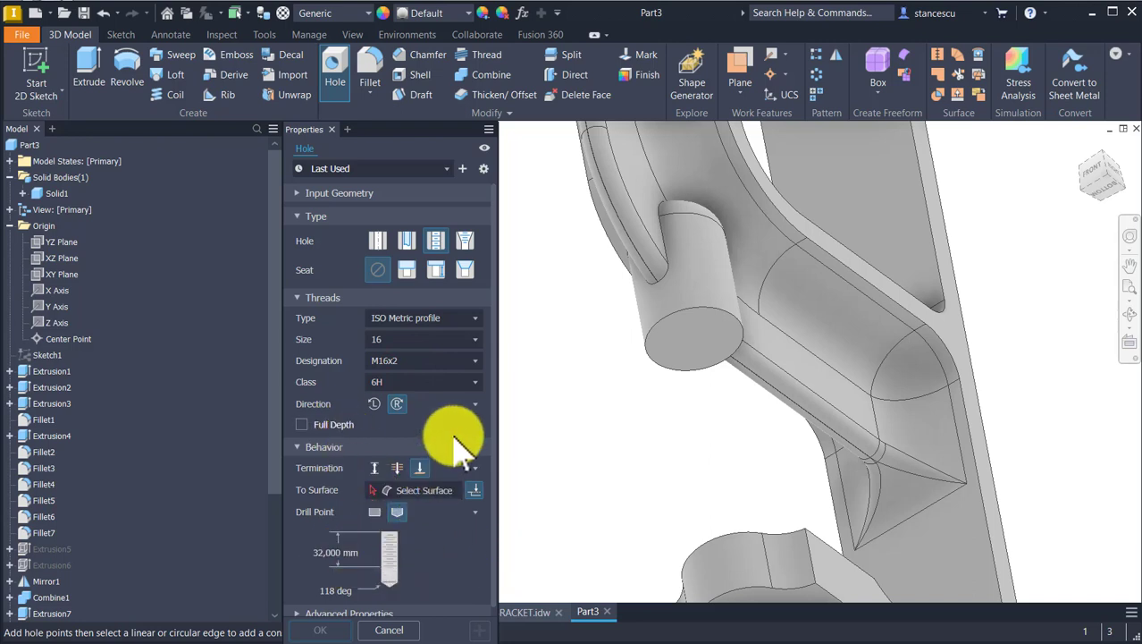
- Place the tapped hole concentric on the boss's lower face, with a 45 mm drill depth and a 35 mm thread depth
{"action": "left_click", "coordinate": [675, 374]}
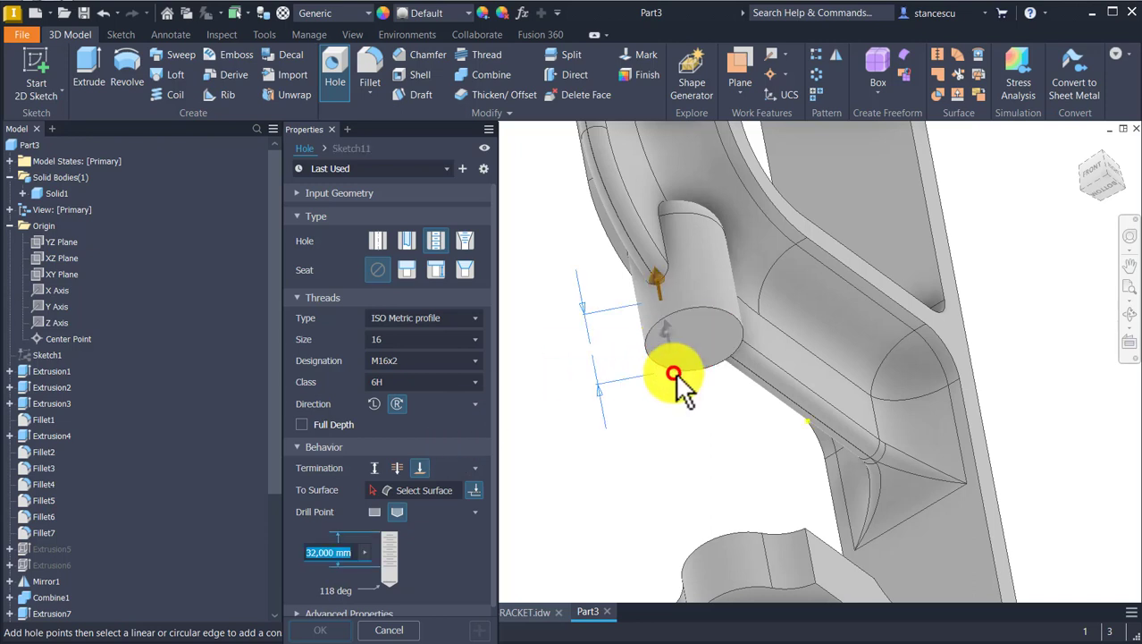
{"action": "left_click", "coordinate": [732, 313]}
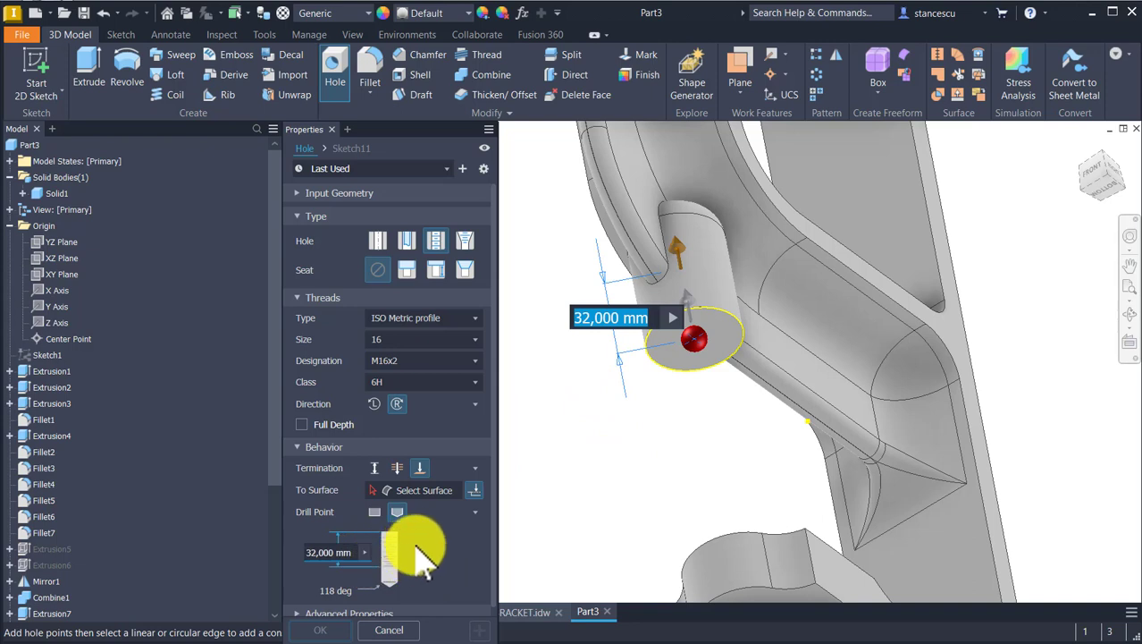
{"action": "left_click", "coordinate": [369, 468]}
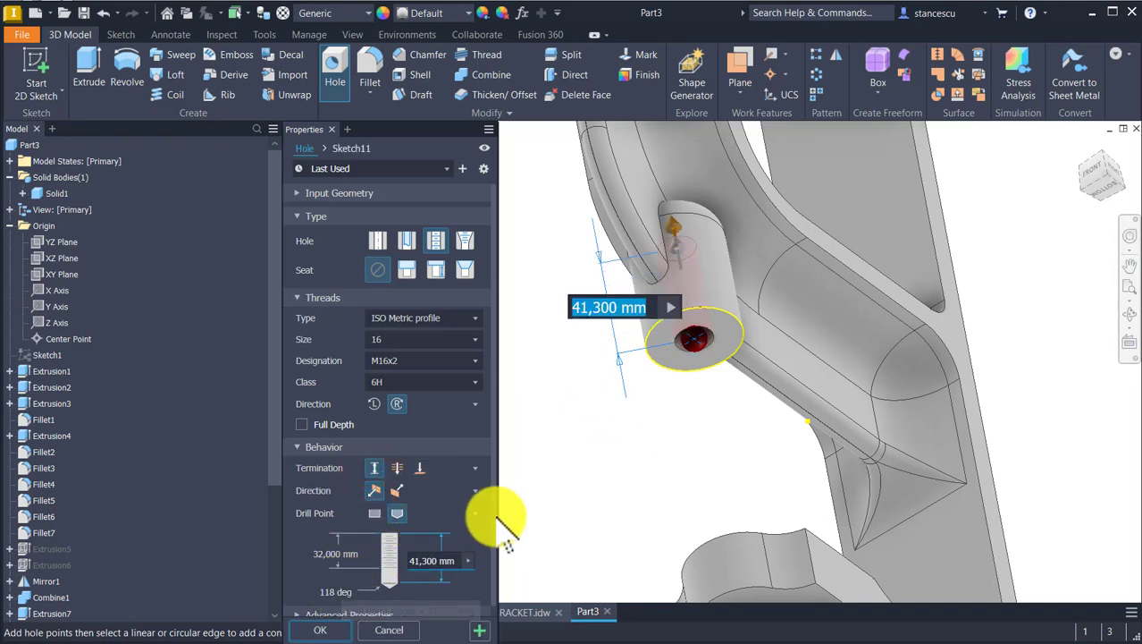
{"action": "type", "text": "45"}
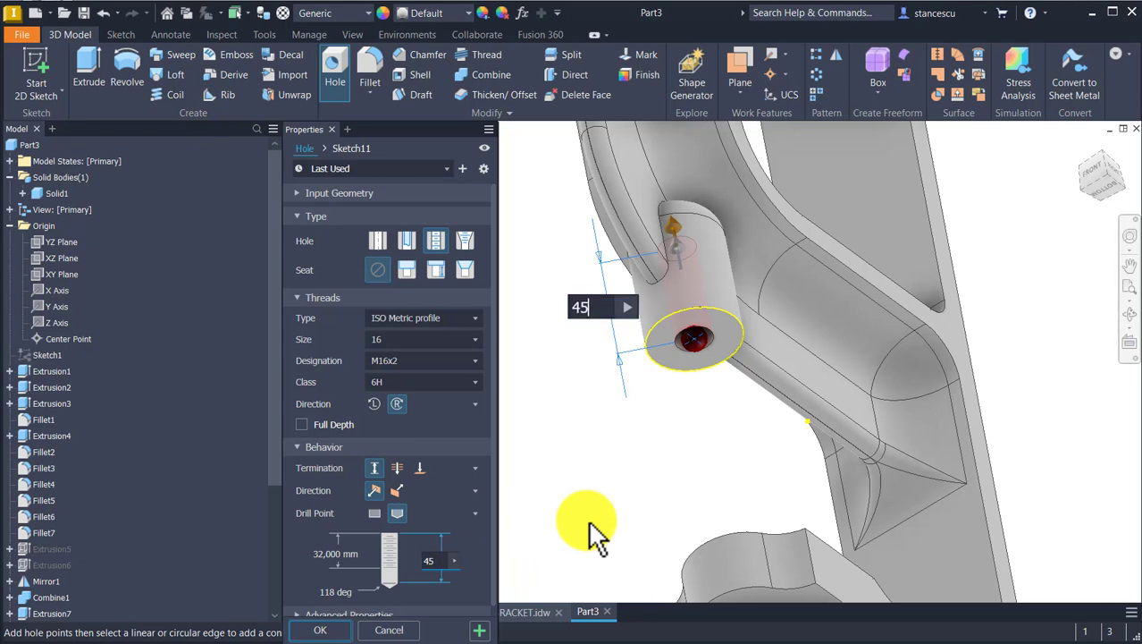
{"action": "key", "text": "Tab"}
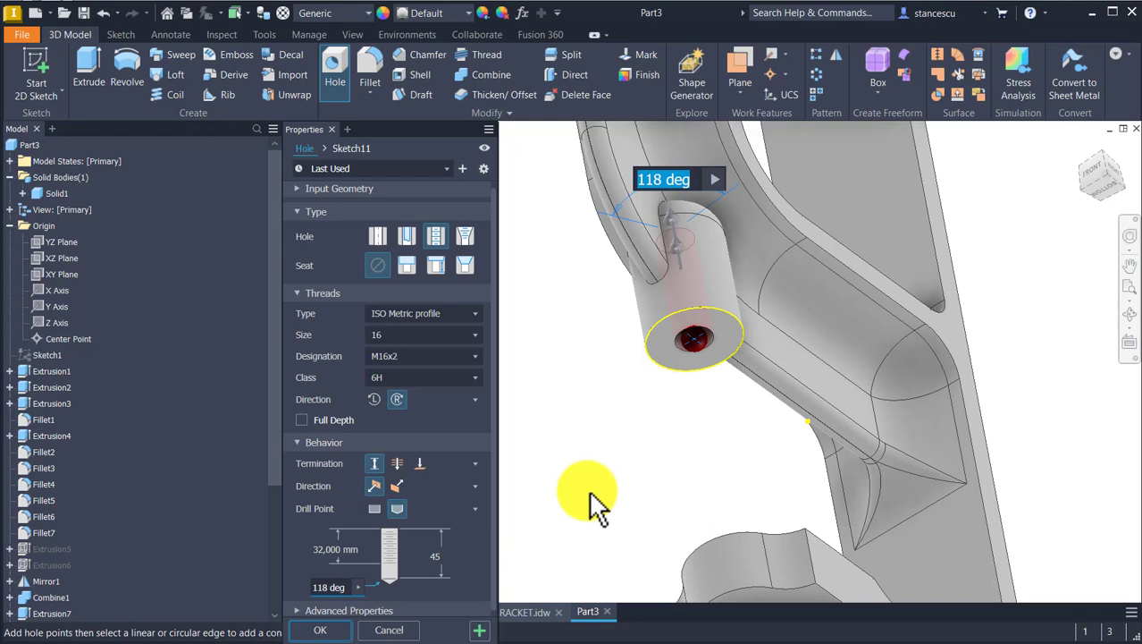
{"action": "key", "text": "Tab"}
{"action": "key", "text": "Tab"}
{"action": "key", "text": "Tab"}
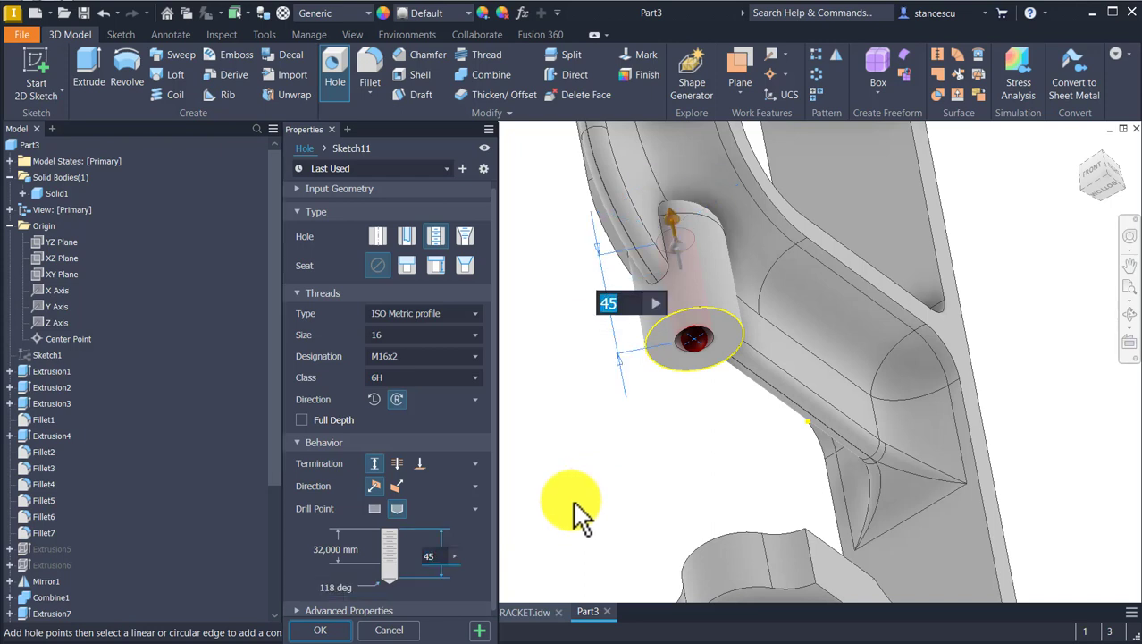
{"action": "left_click", "coordinate": [332, 543]}
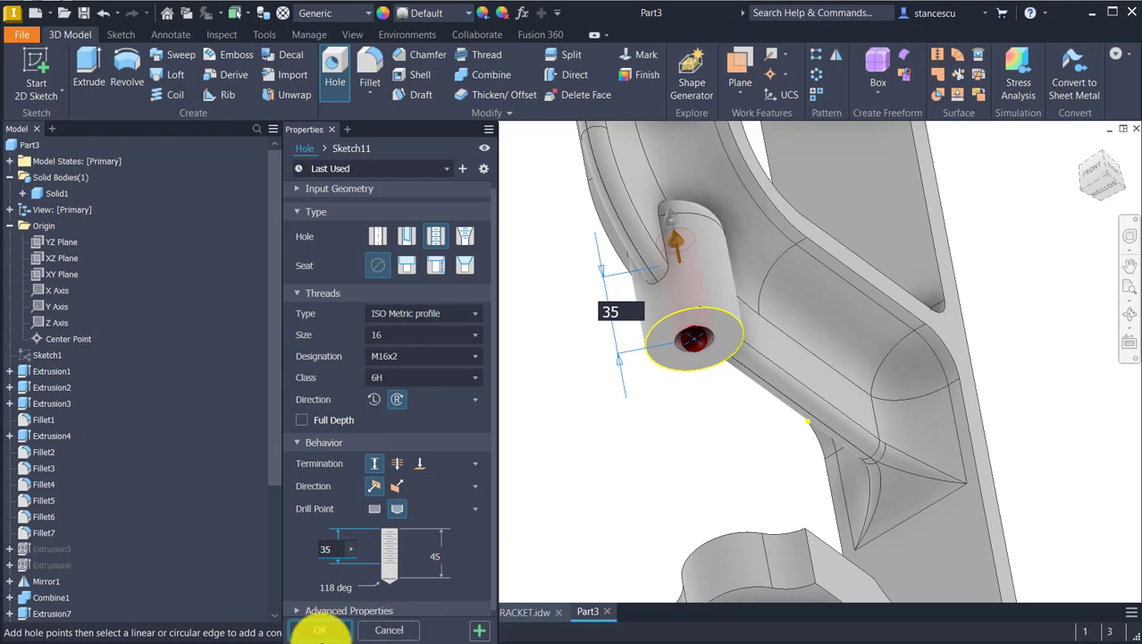
{"action": "left_click", "coordinate": [318, 632]}
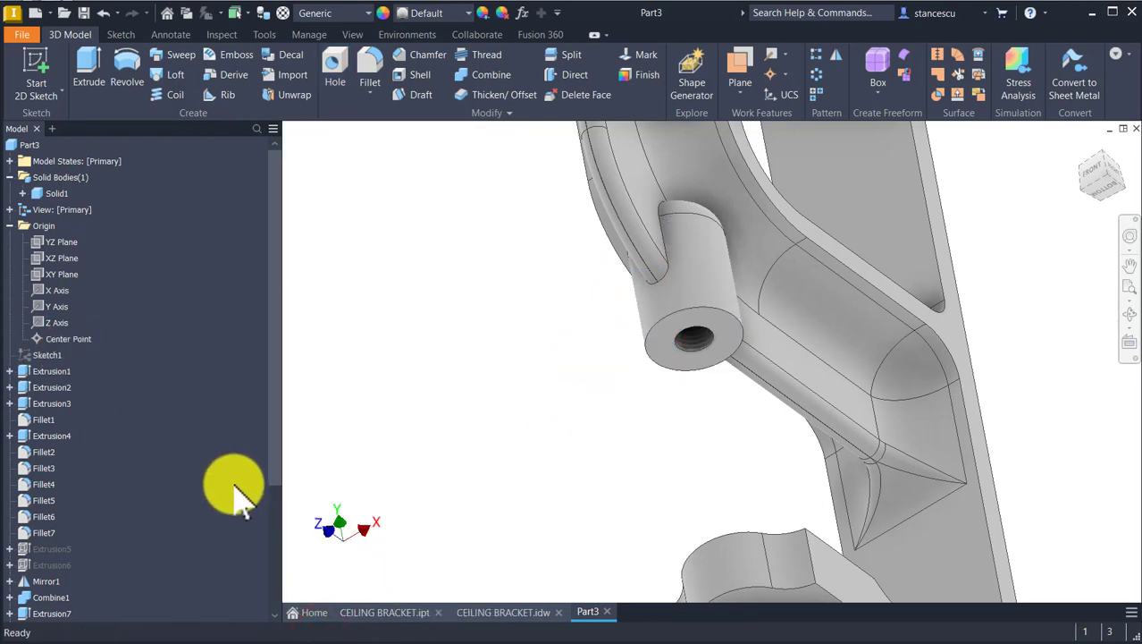
- Make the offset work plane at the small boss's lower face visible and start a new sketch on it
{"action": "left_click_drag", "start_coordinate": [275, 454], "coordinate": [272, 577]}
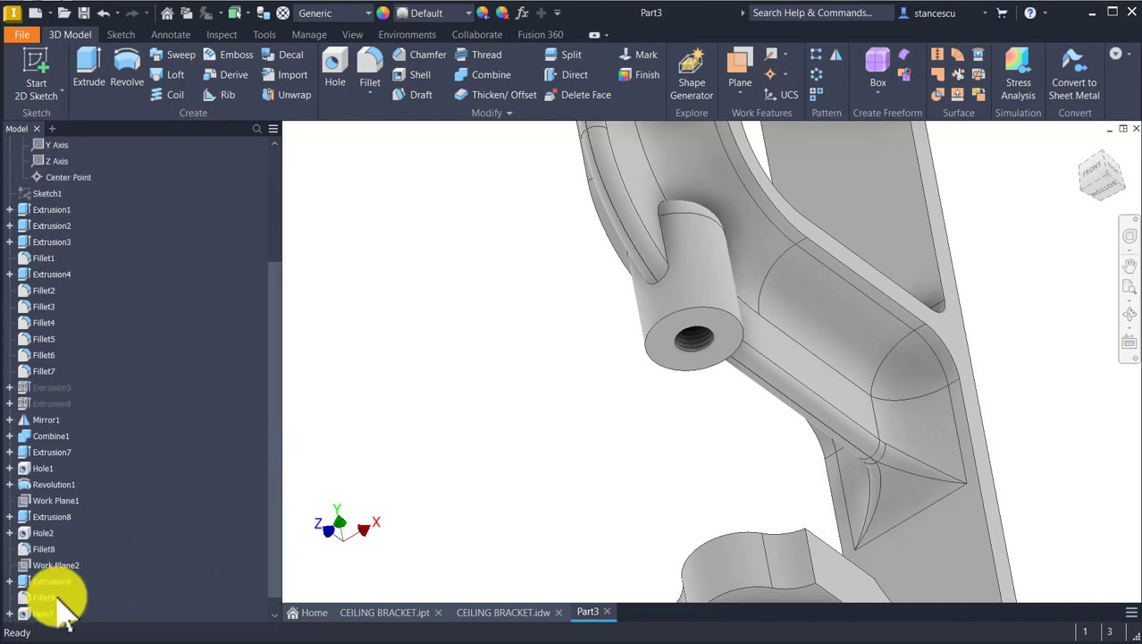
{"action": "left_click", "coordinate": [19, 564]}
{"action": "right_click", "coordinate": [19, 564]}
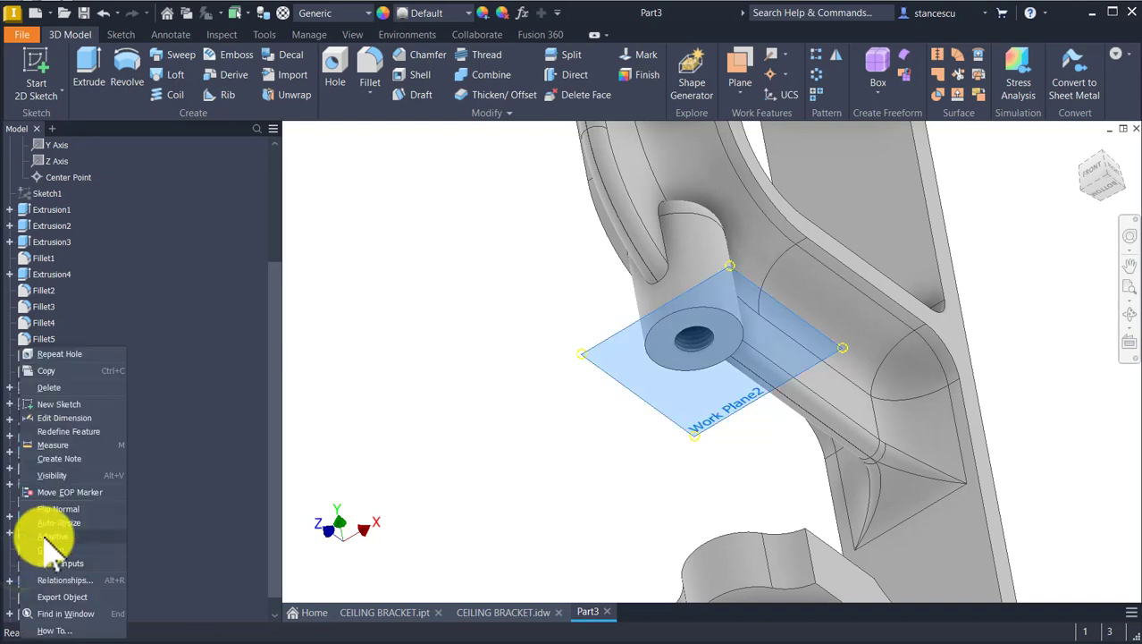
{"action": "left_click", "coordinate": [54, 473]}
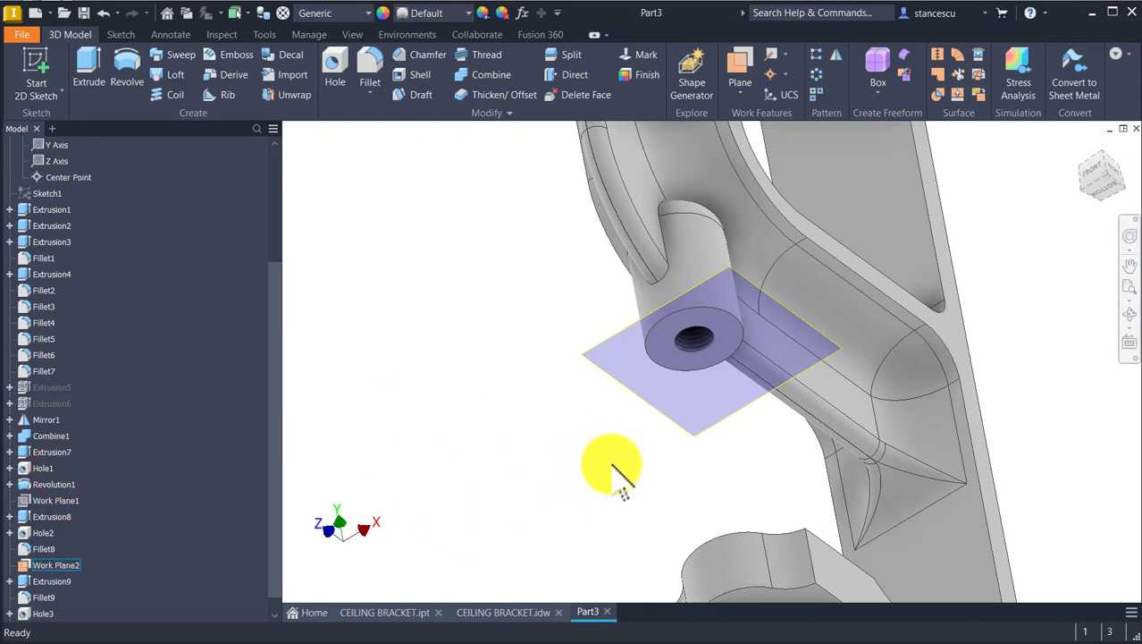
{"action": "left_click", "coordinate": [697, 349]}
{"action": "left_click", "coordinate": [736, 417]}
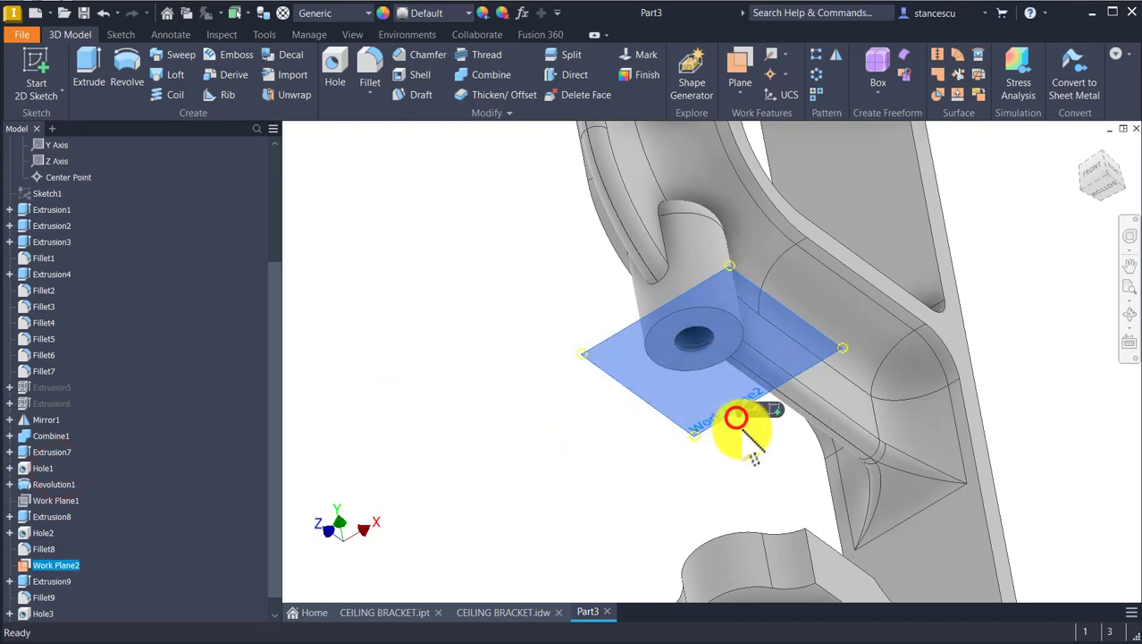
{"action": "left_click", "coordinate": [769, 410]}
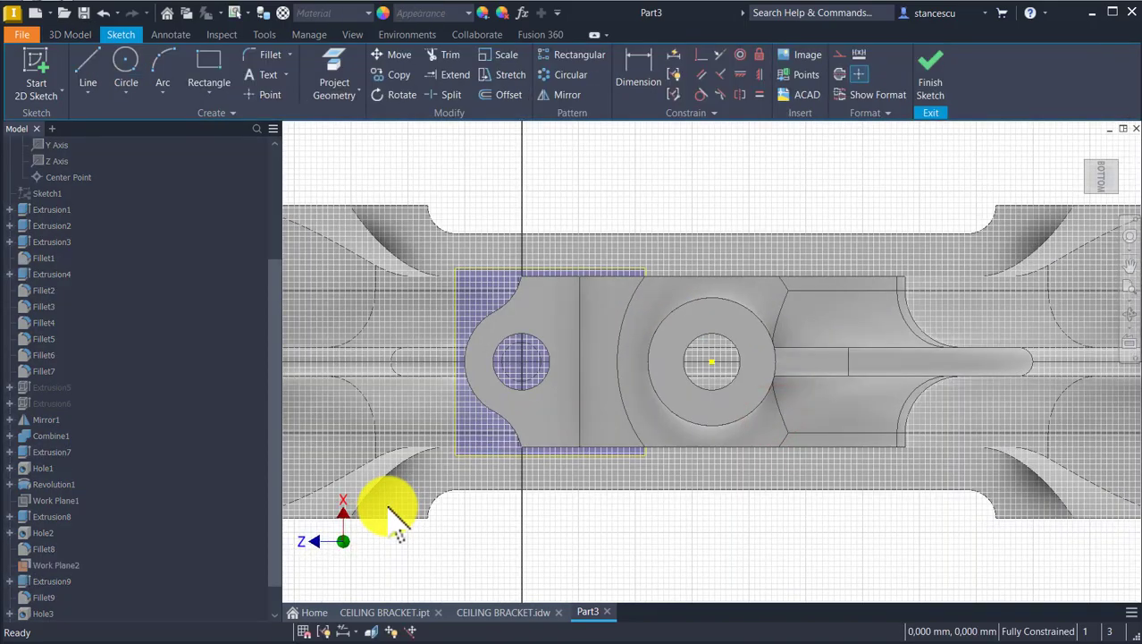
- Project the arc edge of the lower hook's spherical recess into the sketch on the work plane
{"action": "key", "text": "F5"}
{"action": "middle_click_drag", "start_coordinate": [395, 528], "coordinate": [438, 360]}
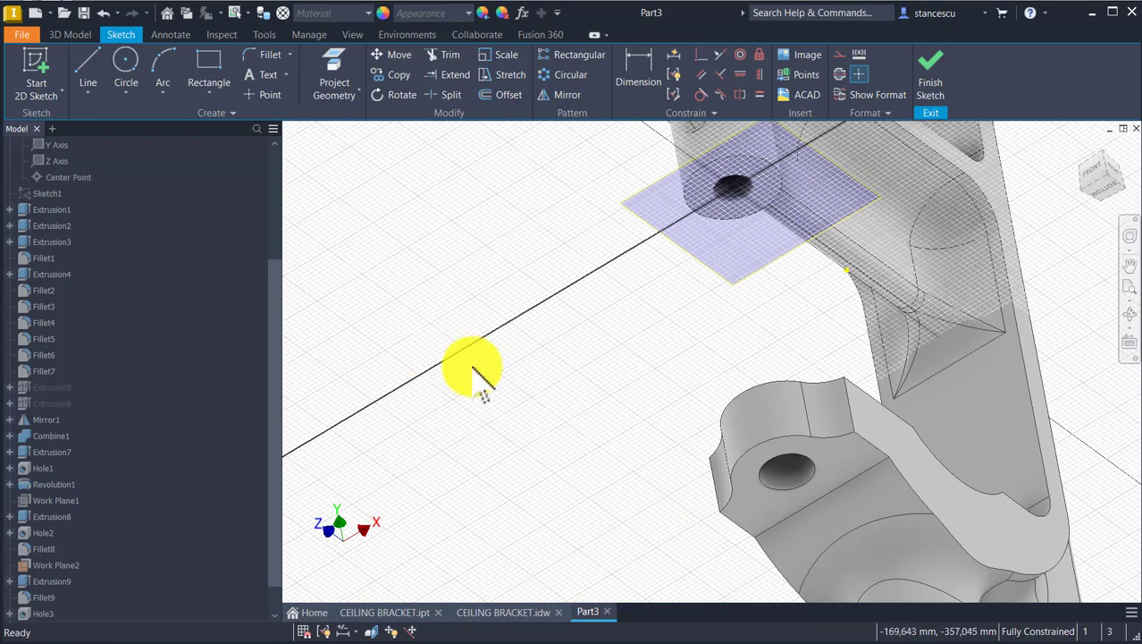
{"action": "middle_click_drag", "start_coordinate": [612, 479], "coordinate": [566, 377]}
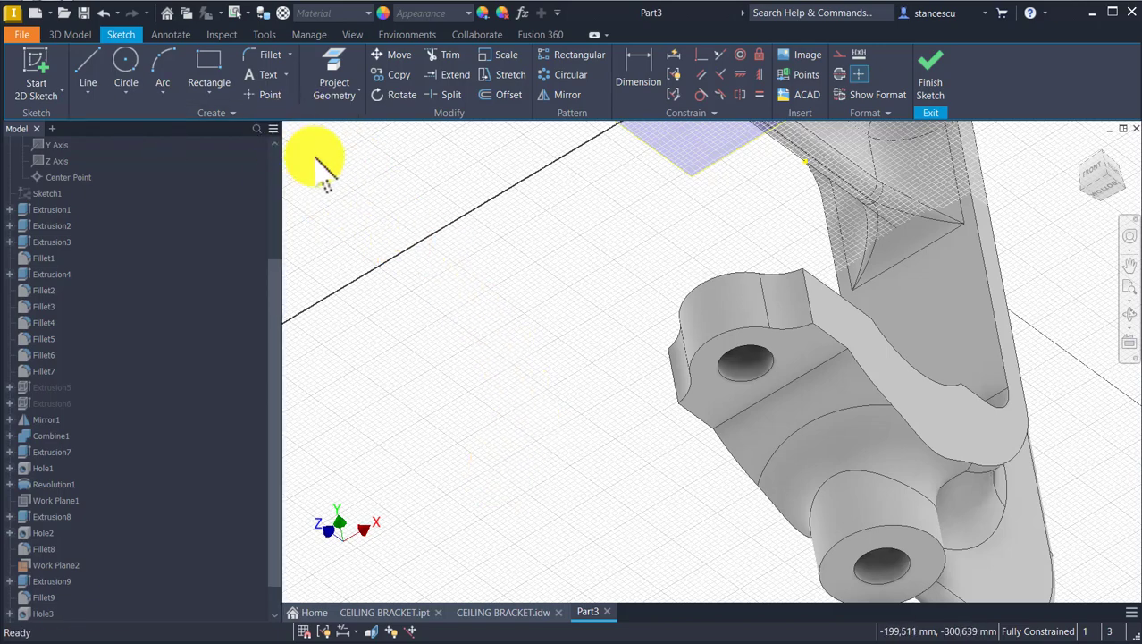
{"action": "left_click", "coordinate": [332, 56]}
{"action": "middle_click_drag", "start_coordinate": [573, 474], "coordinate": [891, 374], "text": "shift"}
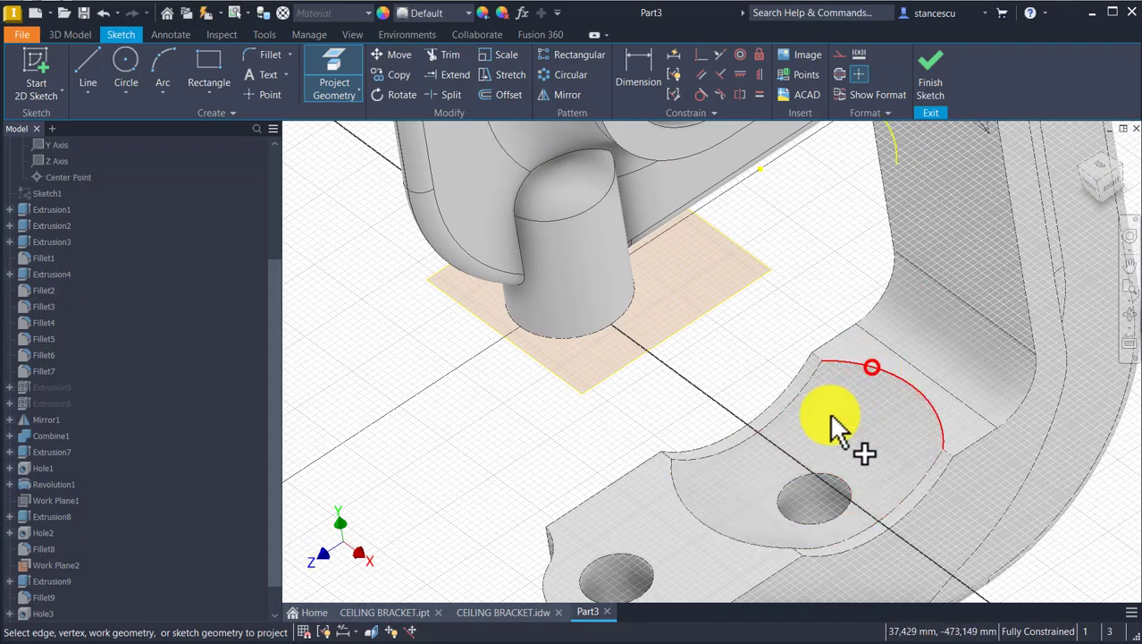
{"action": "middle_click_drag", "start_coordinate": [694, 421], "coordinate": [819, 320], "text": "shift"}
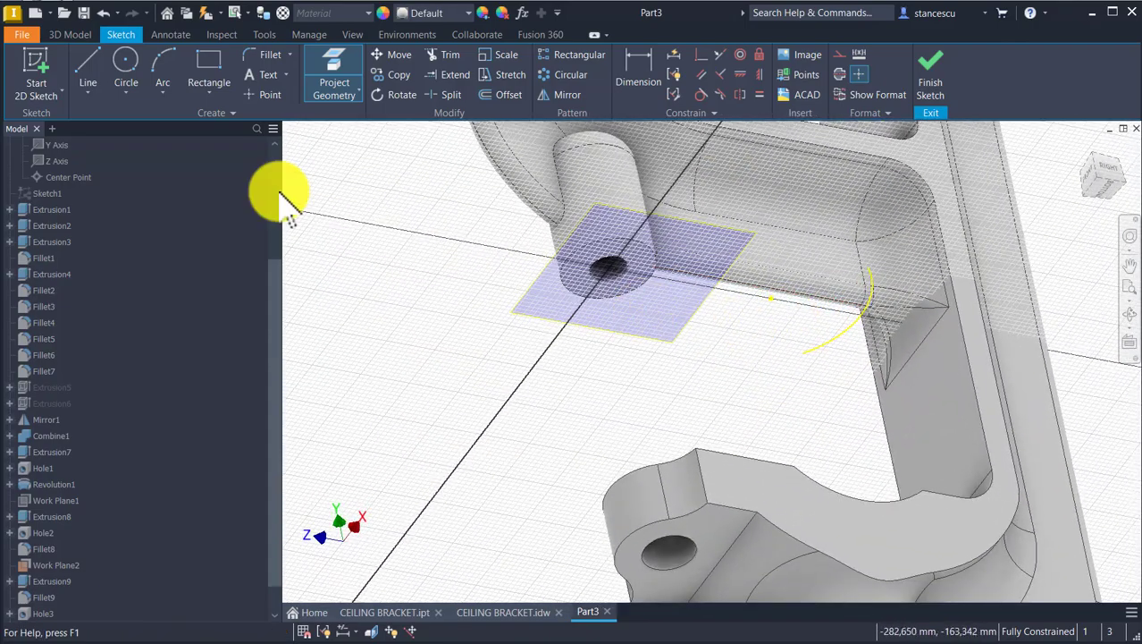
- Switch to CEILING BRACKET.idw and examine sections D-D, C-C and A-A for the middle boss's diameter, hole and fillets
{"action": "left_click", "coordinate": [484, 614]}
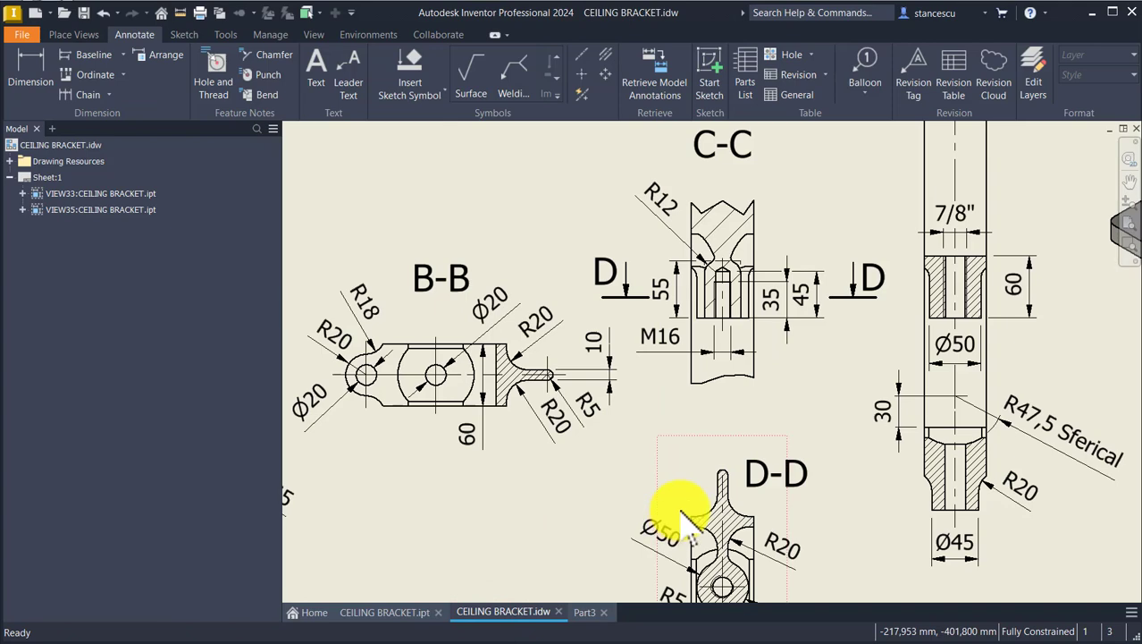
{"action": "scroll", "coordinate": [680, 518], "scroll_direction": "up", "scroll_amount": 3}
{"action": "scroll", "coordinate": [680, 518], "scroll_direction": "down", "scroll_amount": 3}
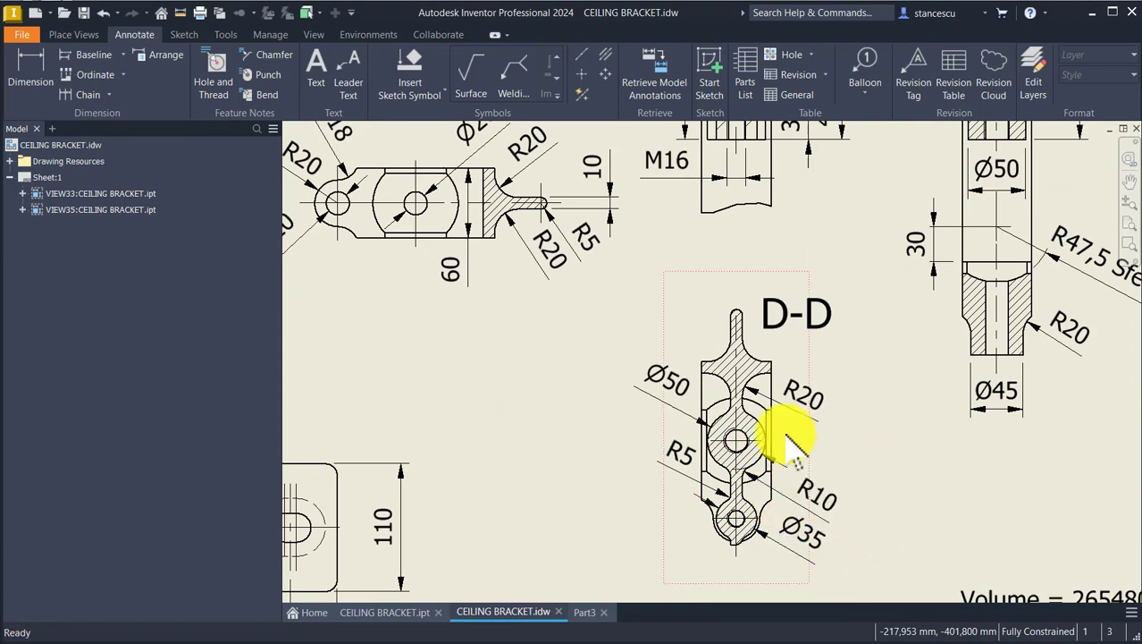
{"action": "left_click", "coordinate": [772, 393]}
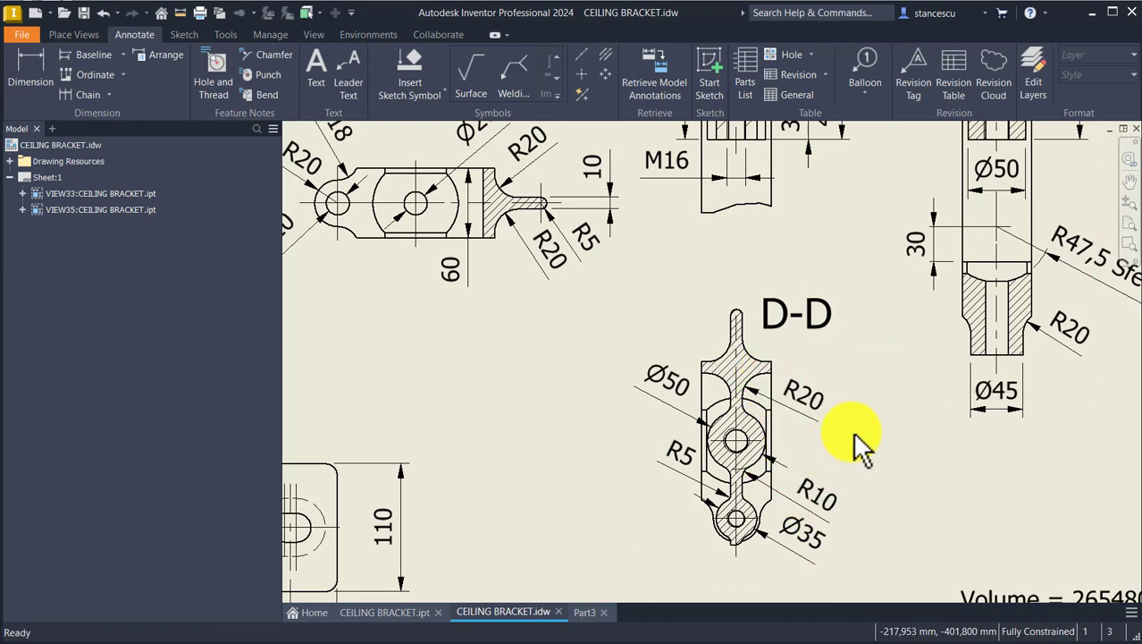
{"action": "middle_click_drag", "start_coordinate": [695, 342], "coordinate": [684, 441]}
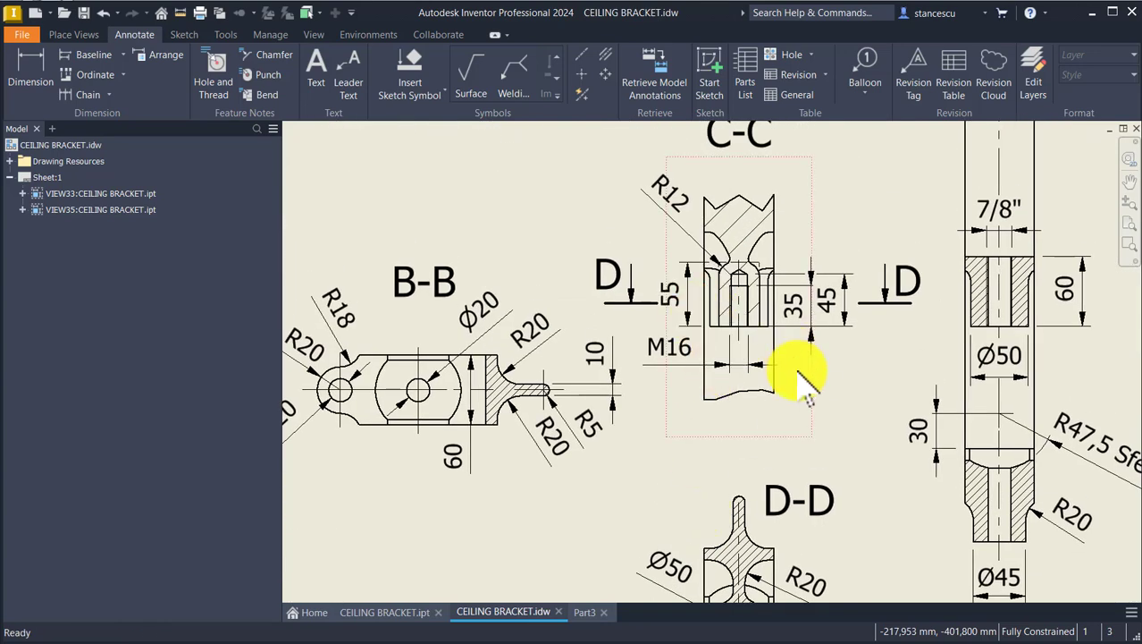
{"action": "middle_click_drag", "start_coordinate": [798, 376], "coordinate": [649, 378]}
{"action": "left_click", "coordinate": [856, 222]}
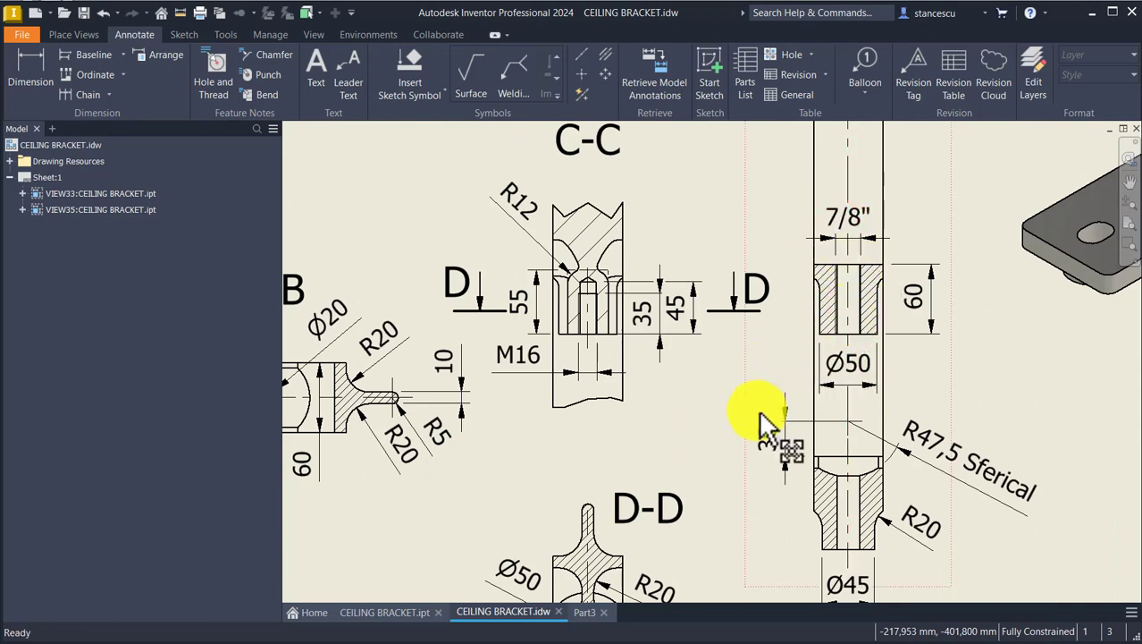
- Return to Part3, sketch a 50 mm diameter circle centred on the projected arc's centre point, and finish the sketch
{"action": "left_click", "coordinate": [583, 613]}
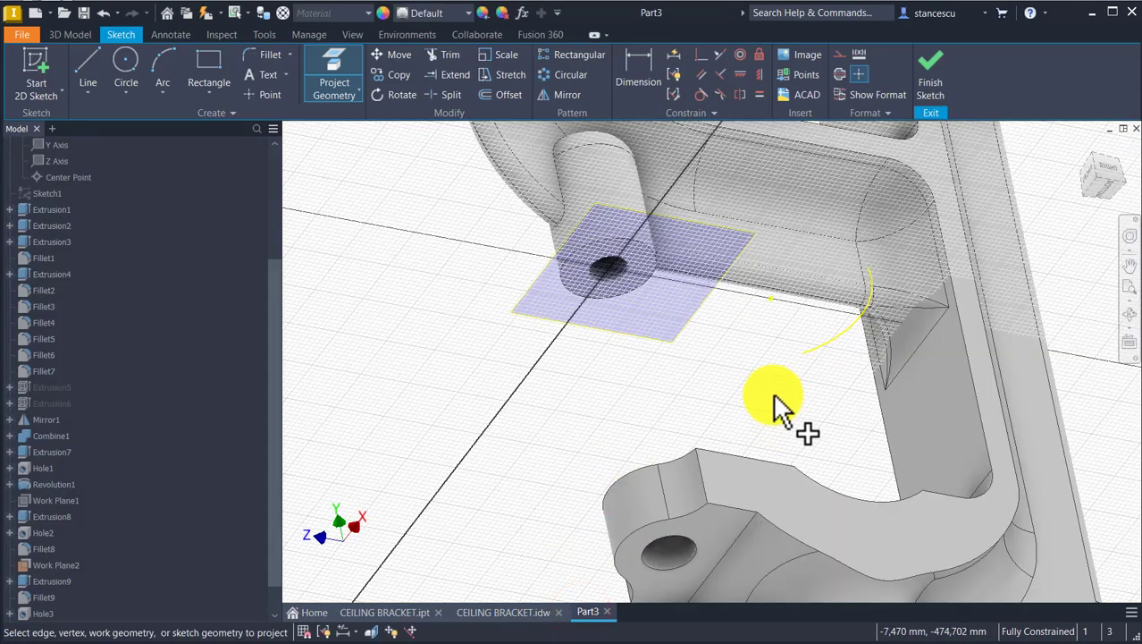
{"action": "left_click", "coordinate": [353, 97]}
{"action": "left_click", "coordinate": [358, 101]}
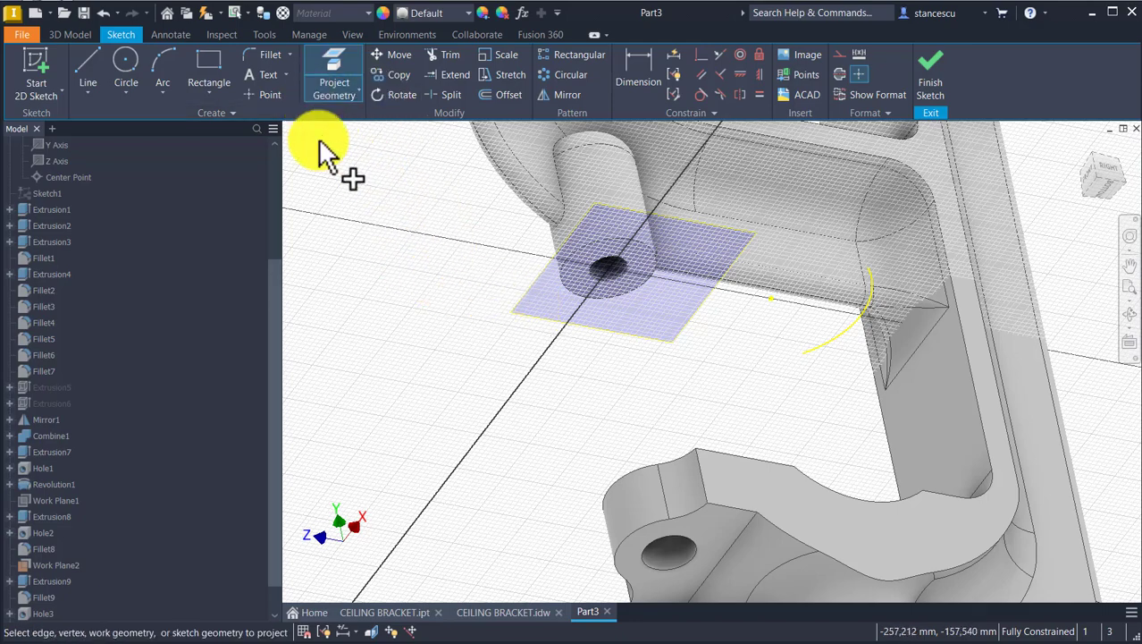
{"action": "left_click", "coordinate": [128, 73]}
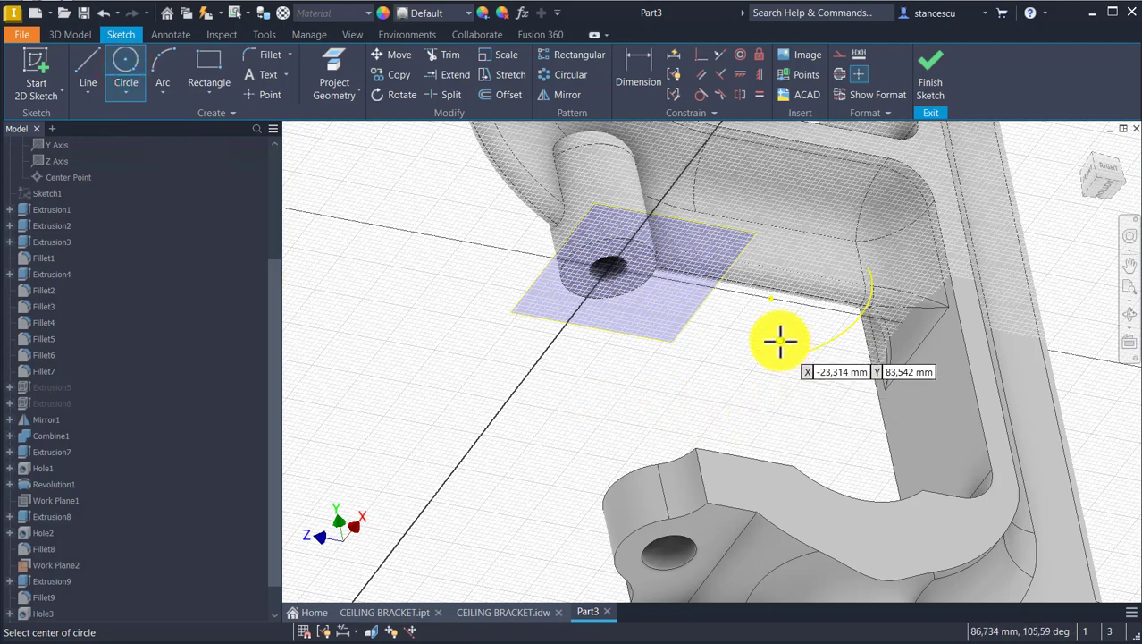
{"action": "left_click", "coordinate": [771, 300]}
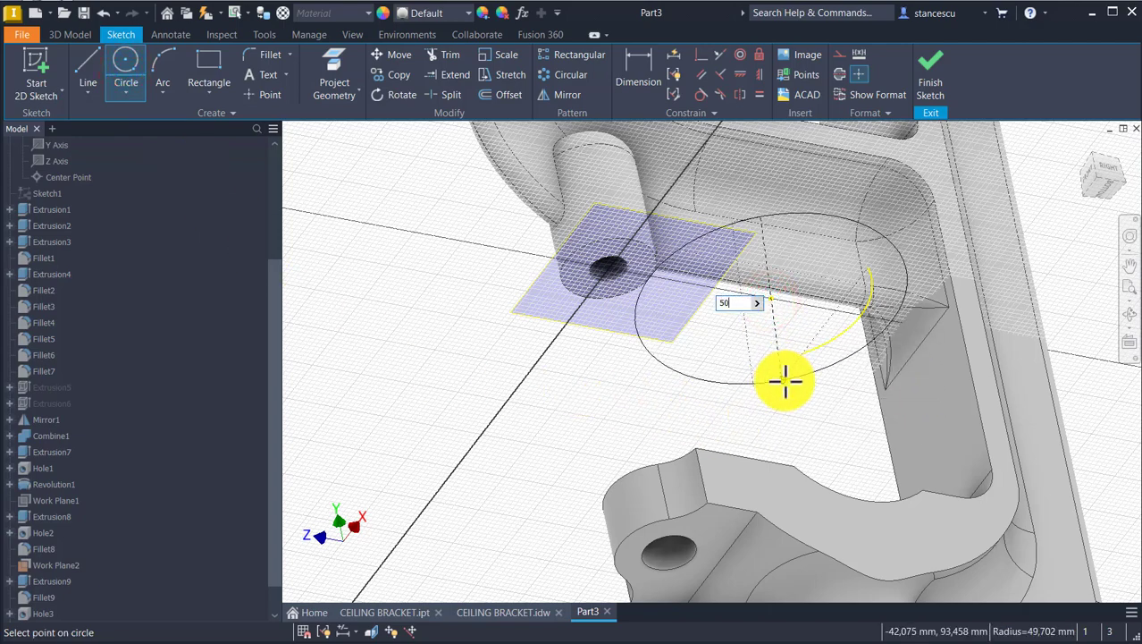
{"action": "type", "text": "50"}
{"action": "key", "text": "Return"}
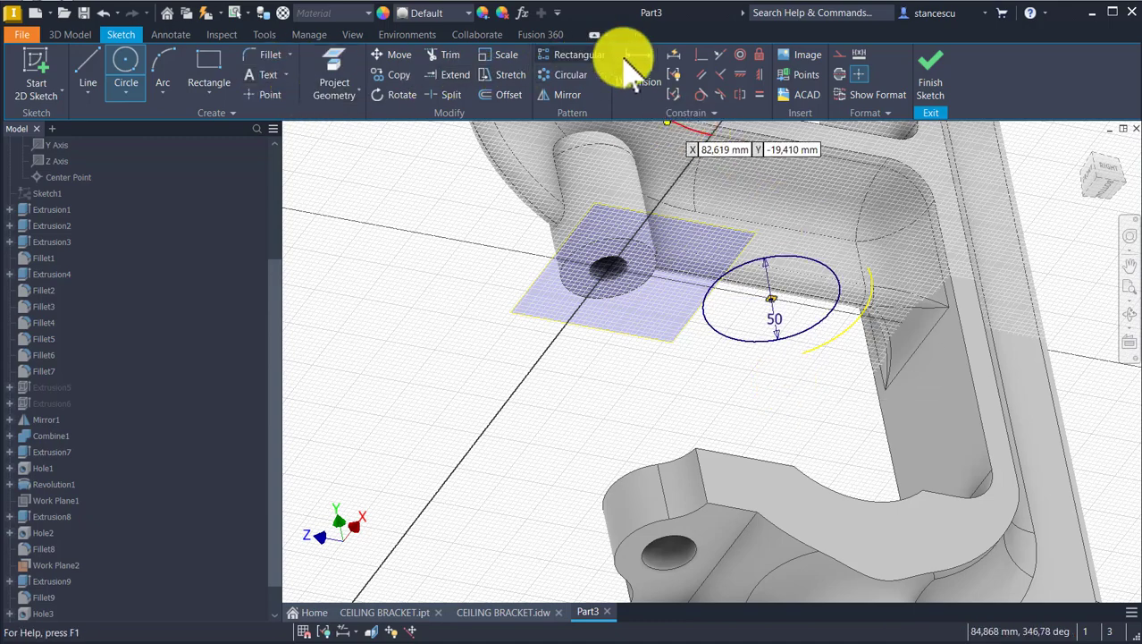
{"action": "left_click", "coordinate": [930, 63]}
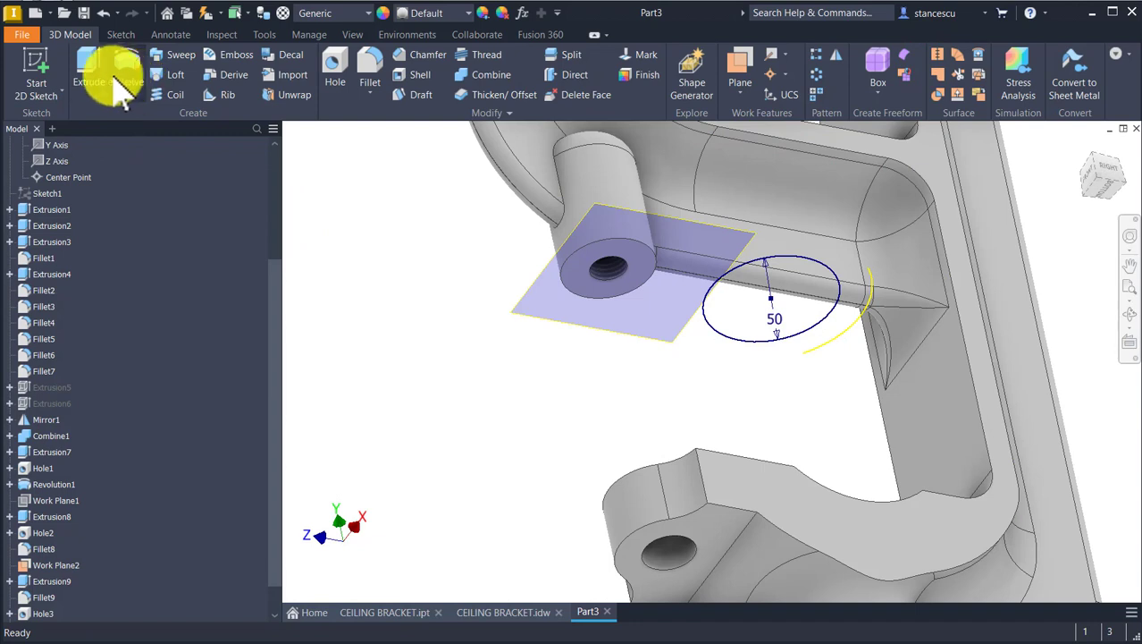
- Extrude the 50 mm circle upward to the next face of the middle arm, joined to the solid
{"action": "left_click", "coordinate": [94, 76]}
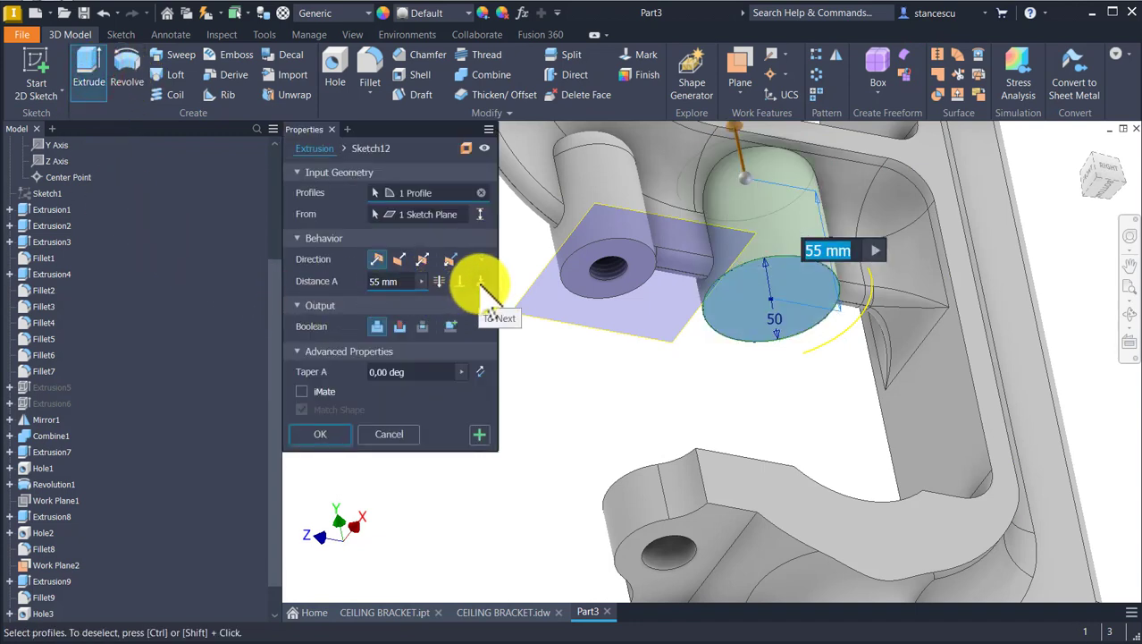
{"action": "left_click", "coordinate": [481, 283]}
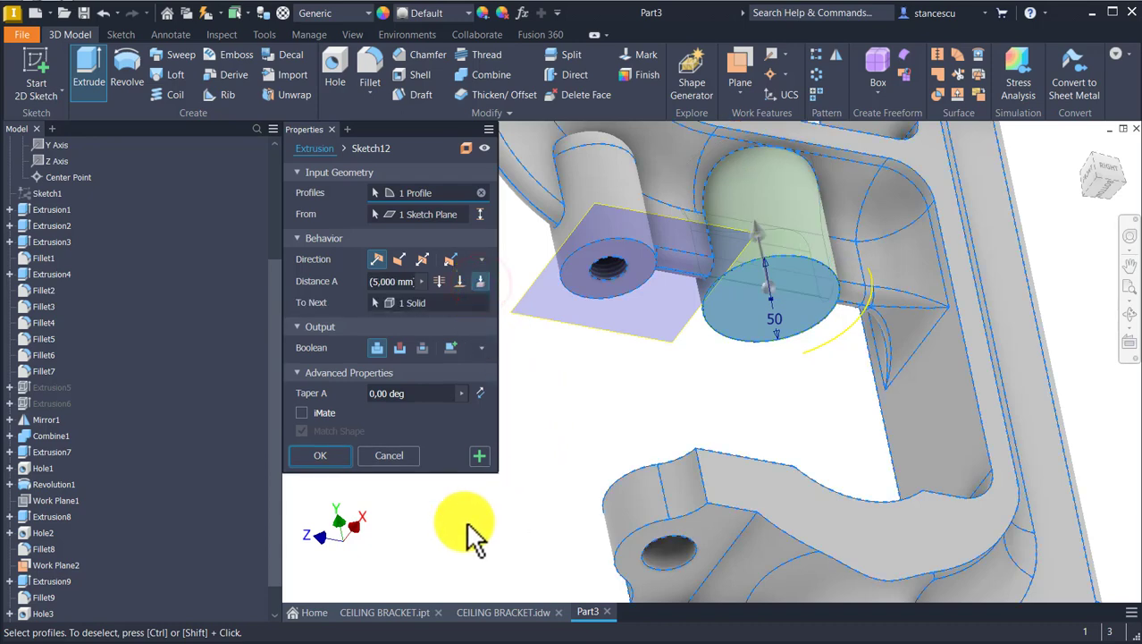
{"action": "left_click", "coordinate": [318, 456]}
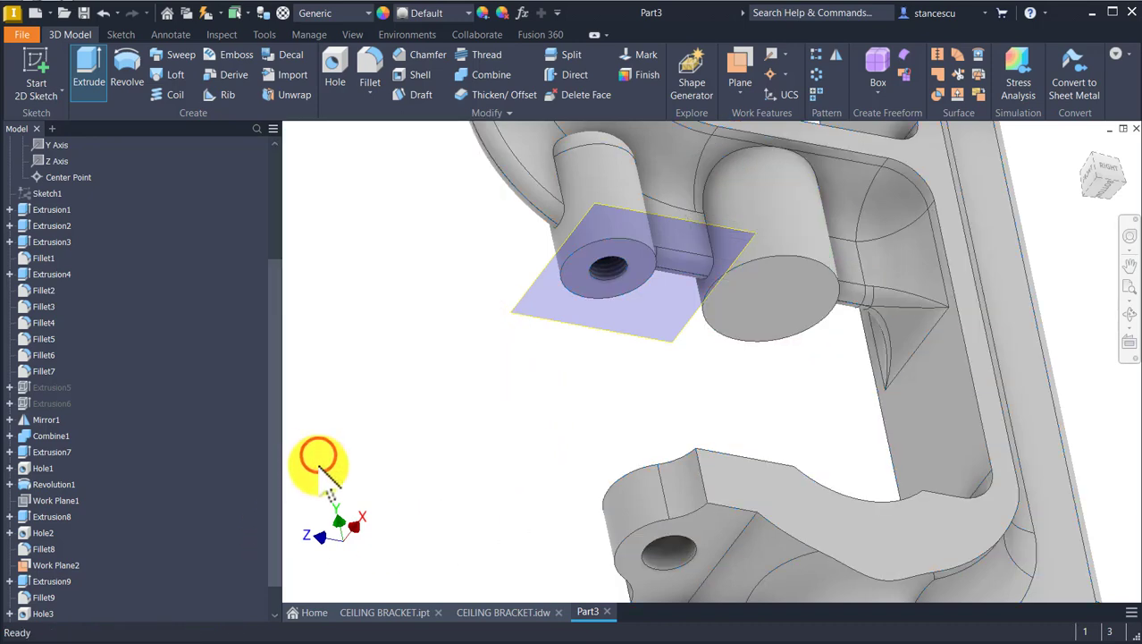
- Hide the work plane at the lower faces of the two bosses under the middle arm
{"action": "left_click", "coordinate": [695, 316]}
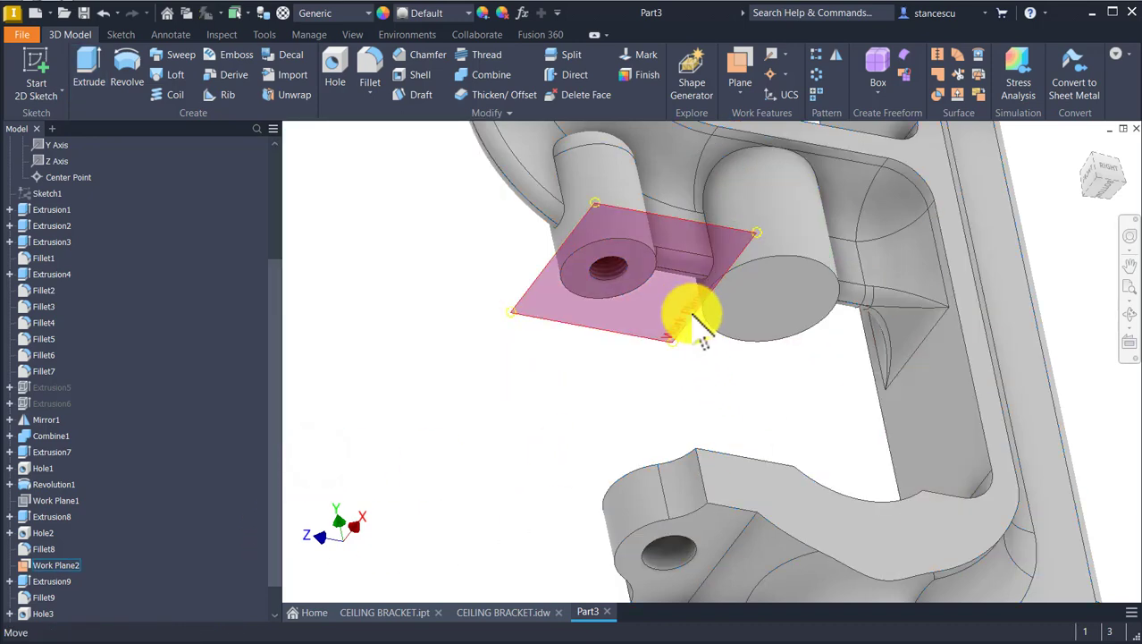
{"action": "right_click", "coordinate": [690, 312]}
{"action": "left_click", "coordinate": [729, 336]}
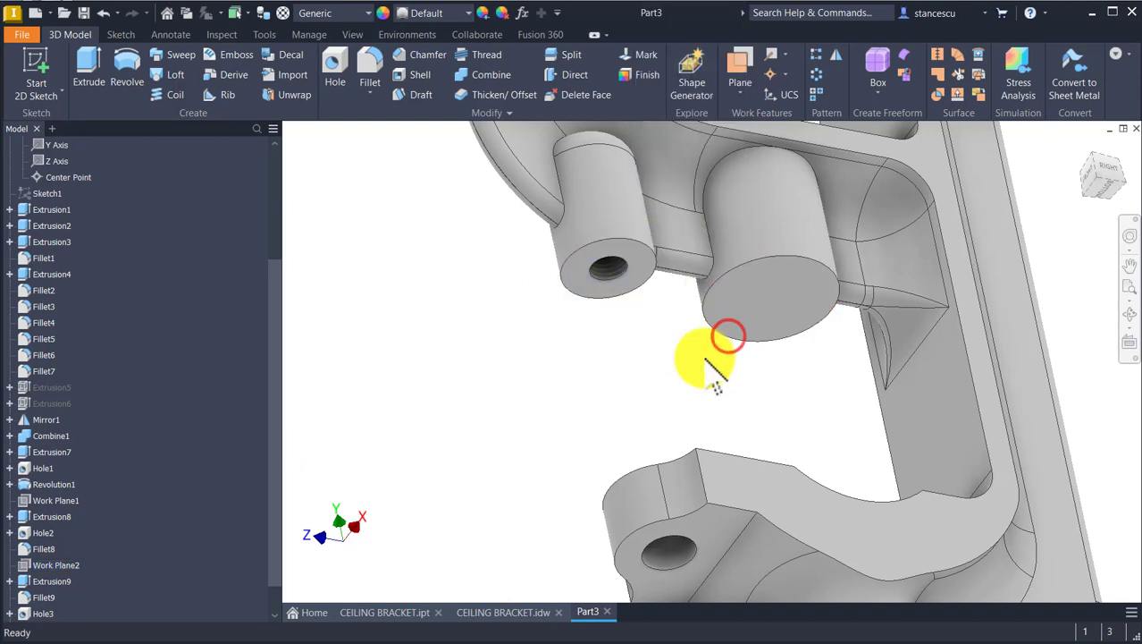
- Fillet the 14 edges where the larger boss meets the middle arm with a 10 mm radius
{"action": "left_click", "coordinate": [726, 220]}
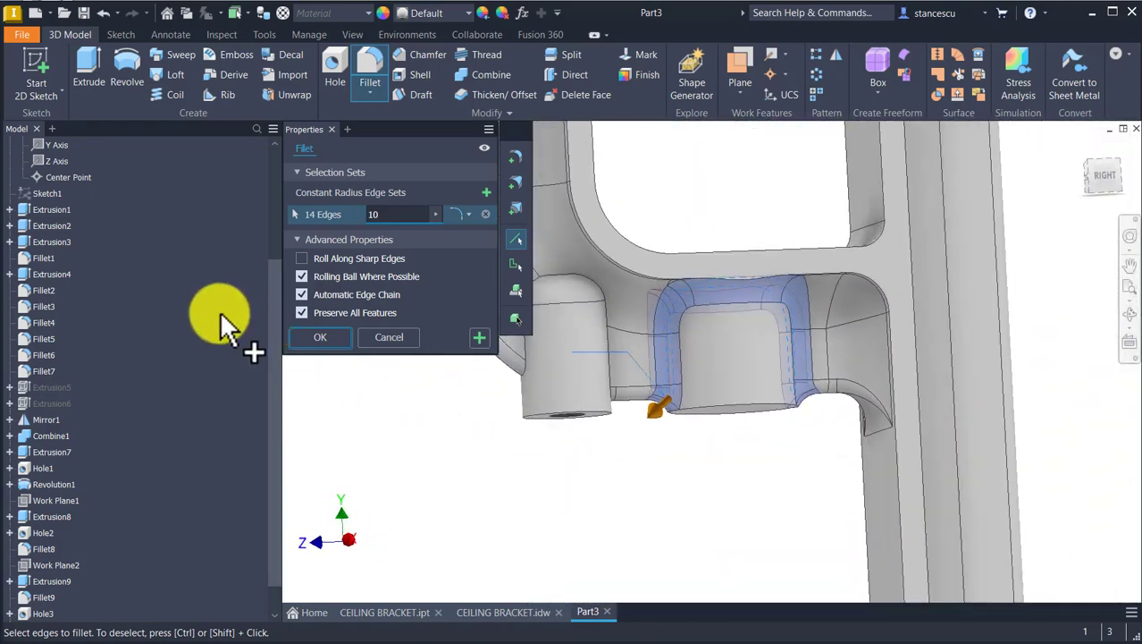
{"action": "left_click", "coordinate": [323, 340]}
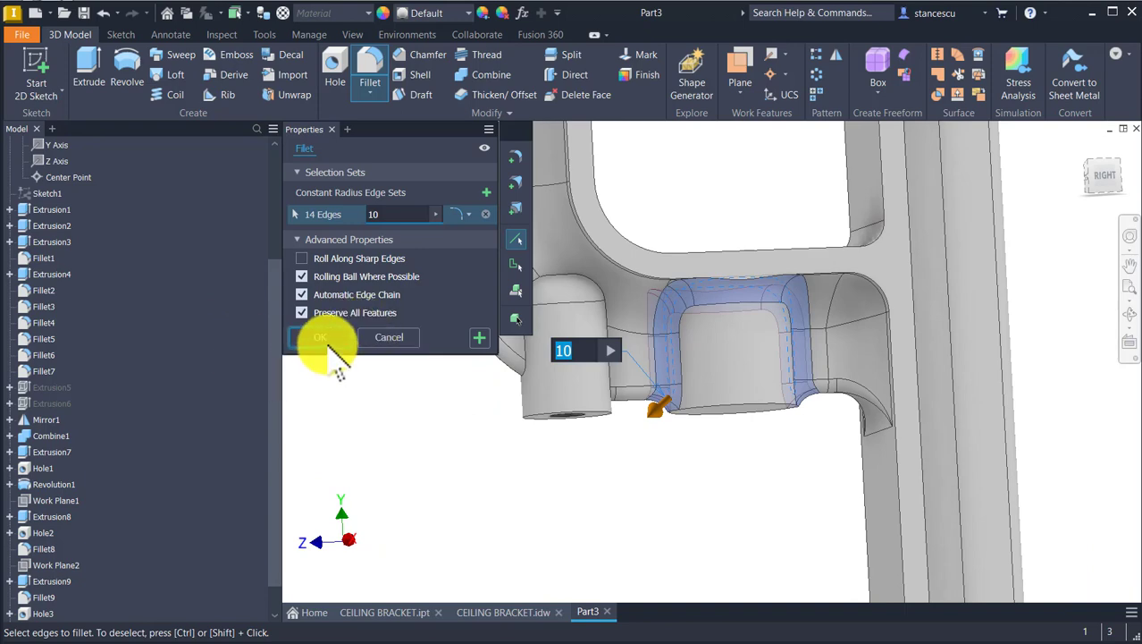
- Place a tapped hole concentric on the larger boss's lower face, using ANSI Unified Screw Threads, size 0,875, 7/8-9 UNC
{"action": "middle_click_drag", "start_coordinate": [511, 436], "coordinate": [735, 464], "text": "shift"}
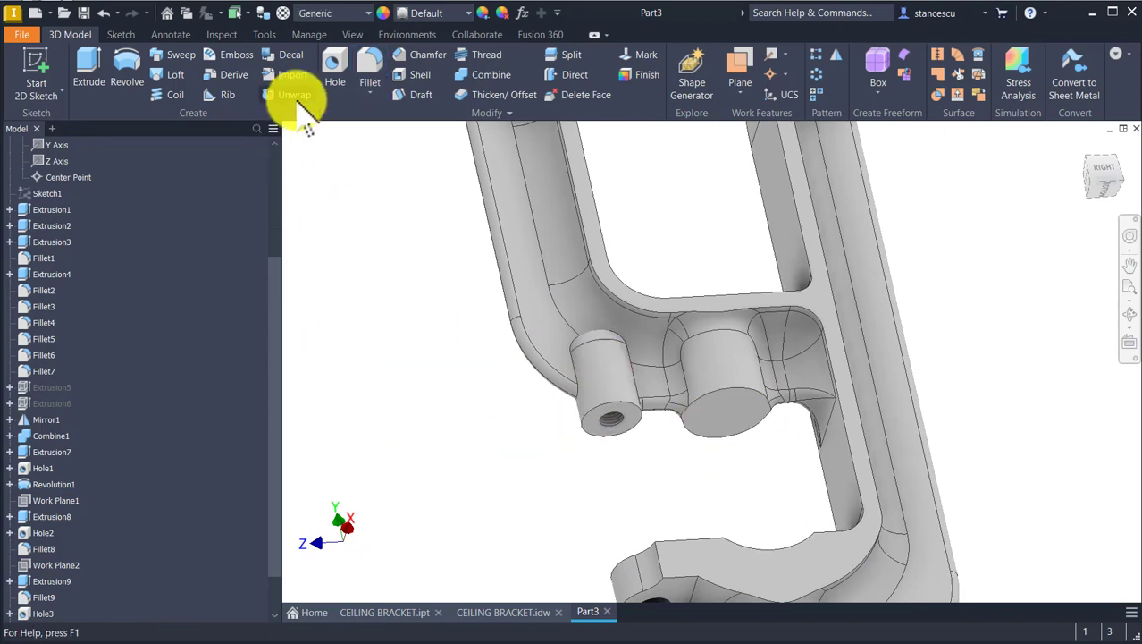
{"action": "left_click", "coordinate": [337, 64]}
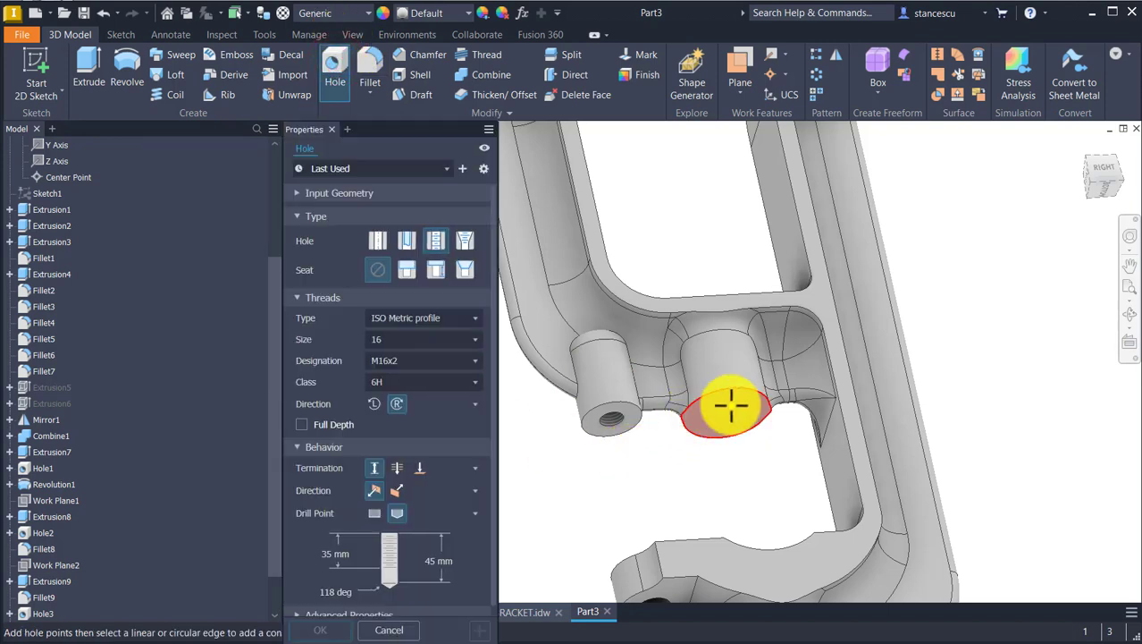
{"action": "left_click", "coordinate": [732, 413]}
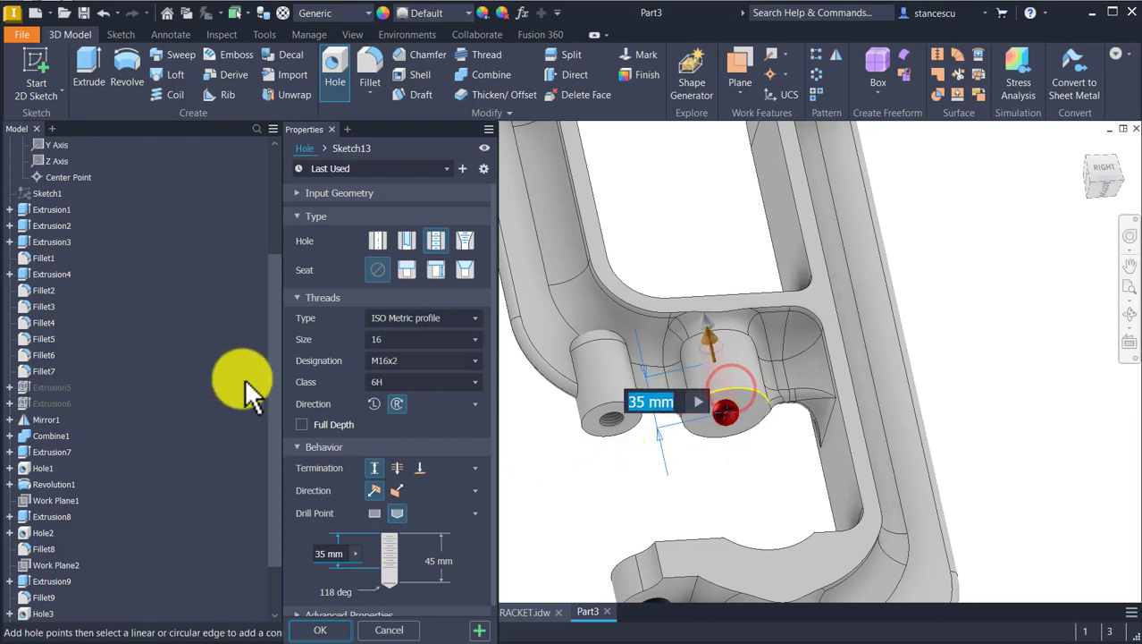
{"action": "left_click", "coordinate": [447, 320]}
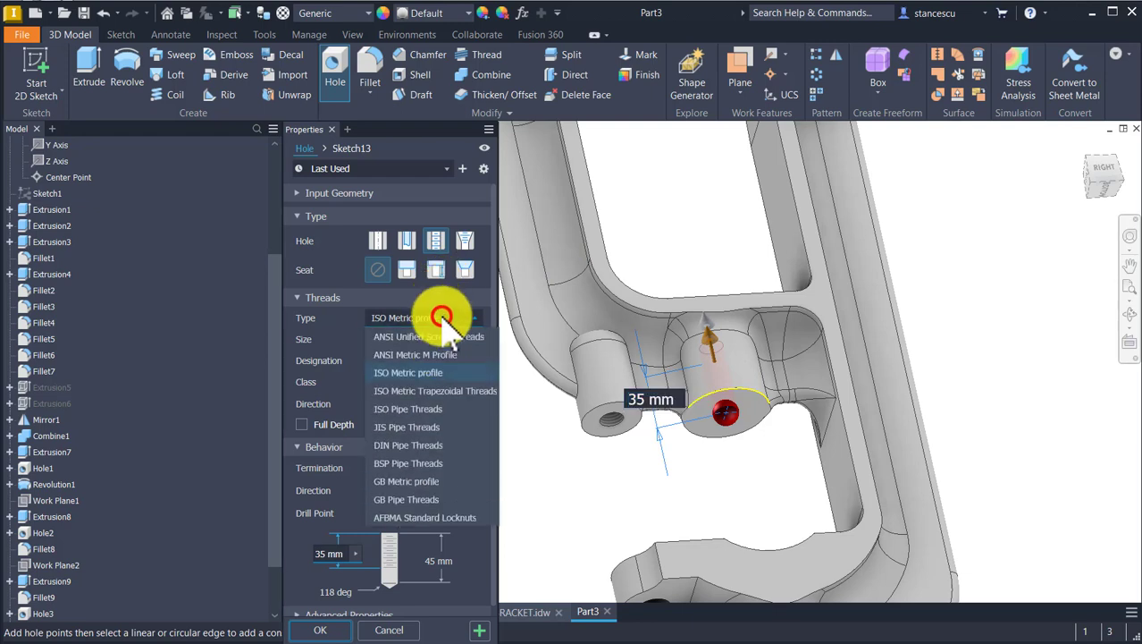
{"action": "left_click", "coordinate": [398, 338]}
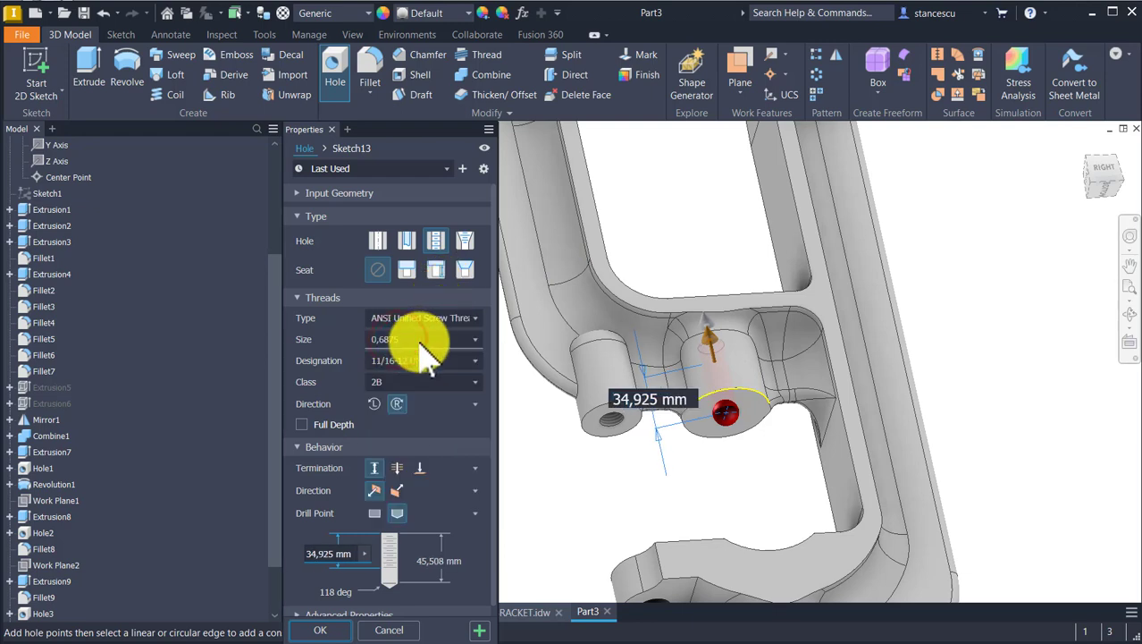
{"action": "left_click", "coordinate": [420, 344]}
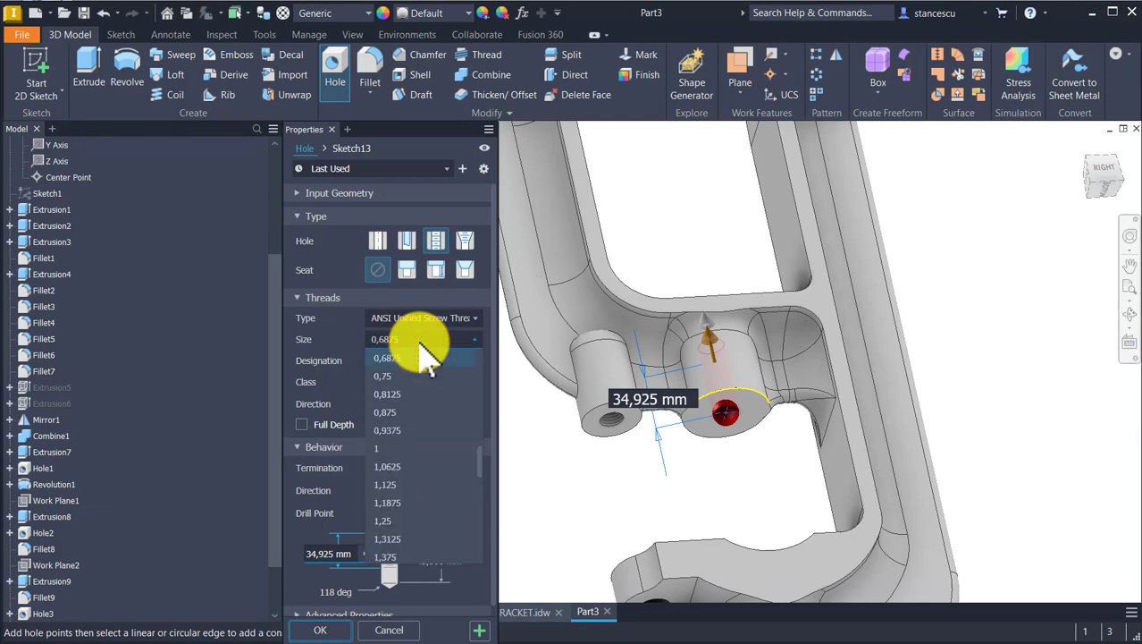
{"action": "left_click", "coordinate": [396, 414]}
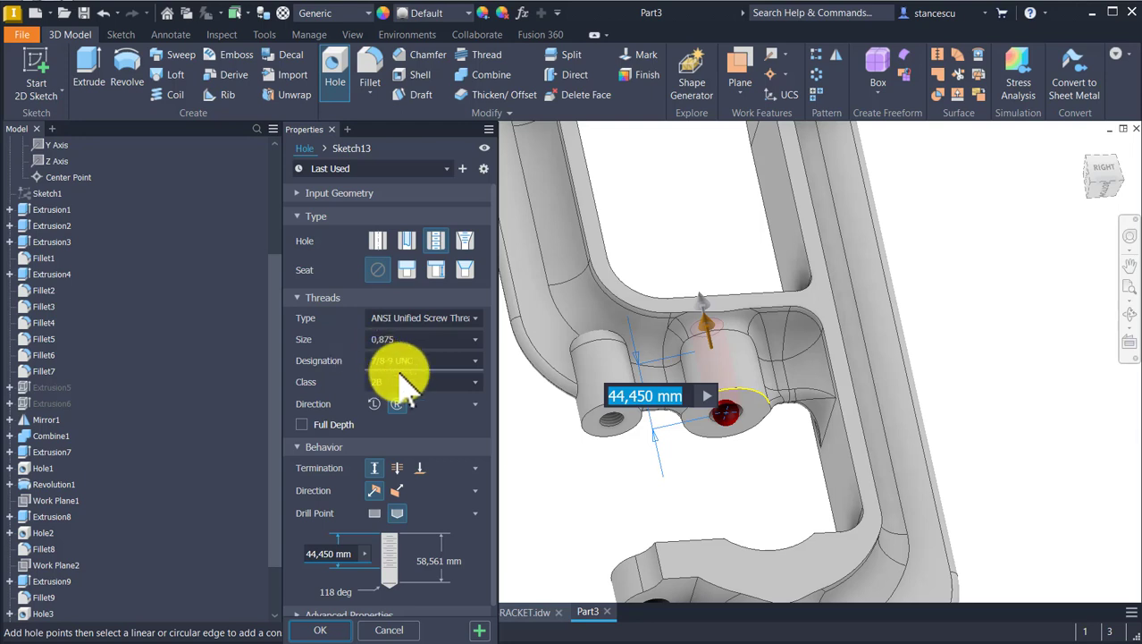
- Terminate the 7/8-9 UNC hole at the middle arm's upper face, thread it to full depth, and create it
{"action": "left_click", "coordinate": [418, 471]}
{"action": "middle_click_drag", "start_coordinate": [666, 450], "coordinate": [721, 356], "text": "shift"}
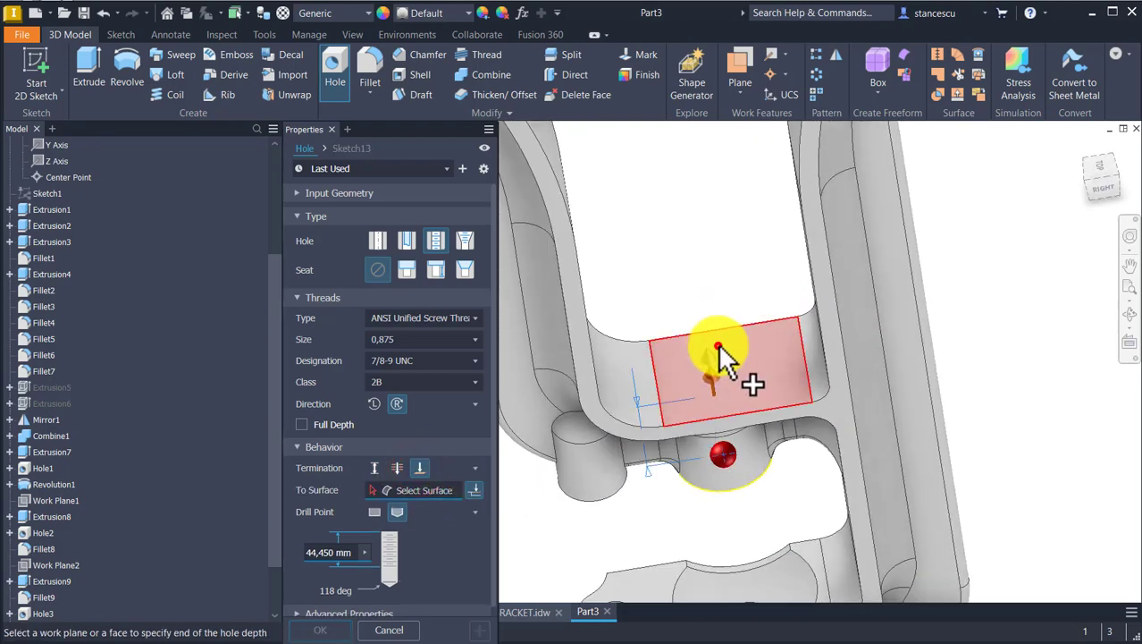
{"action": "left_click", "coordinate": [722, 358]}
{"action": "key", "text": "F5"}
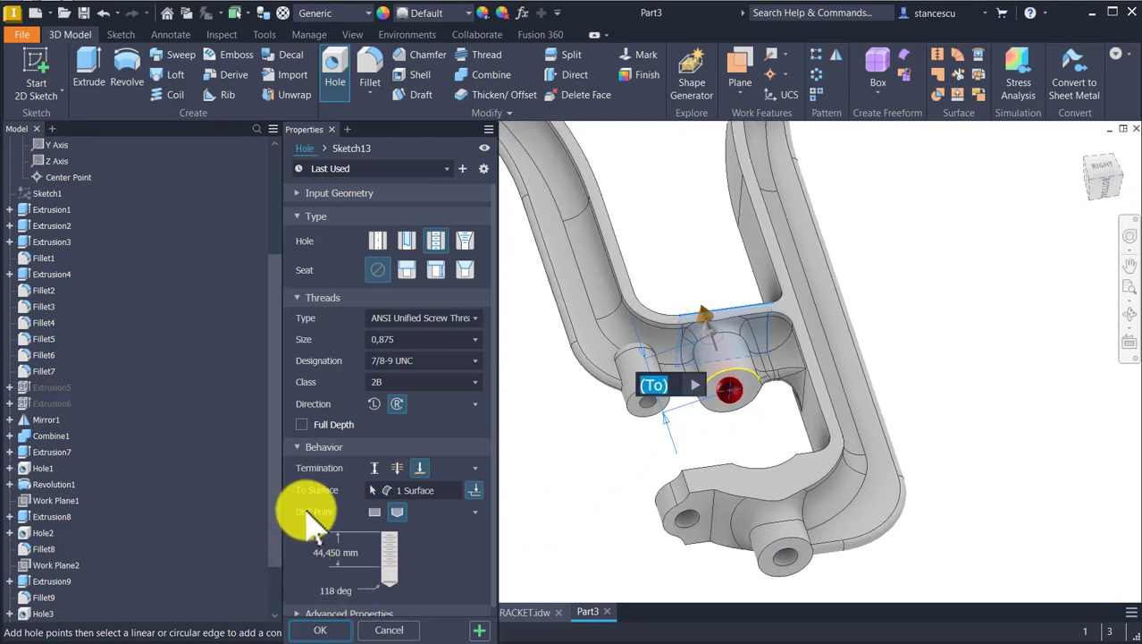
{"action": "left_click", "coordinate": [303, 421]}
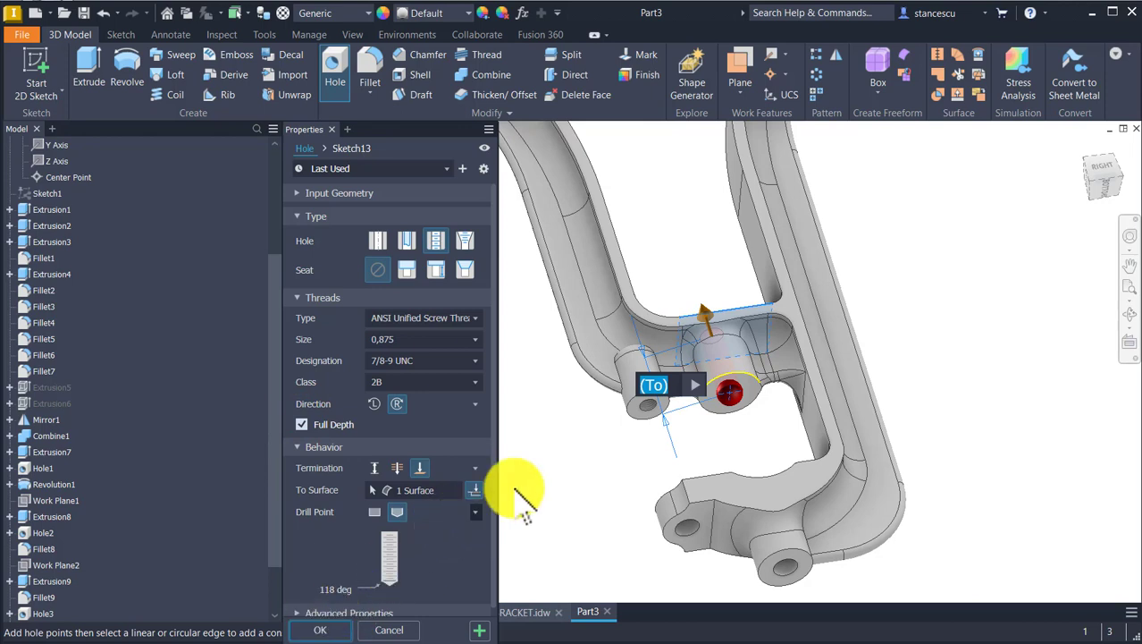
{"action": "key", "text": "F5"}
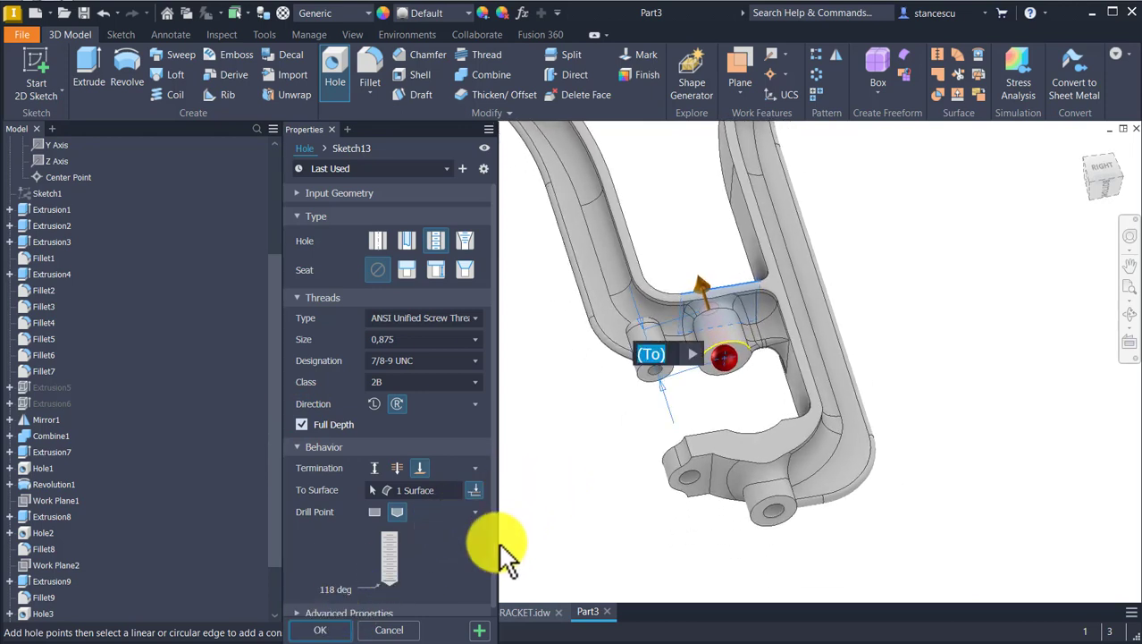
{"action": "left_click", "coordinate": [324, 629]}
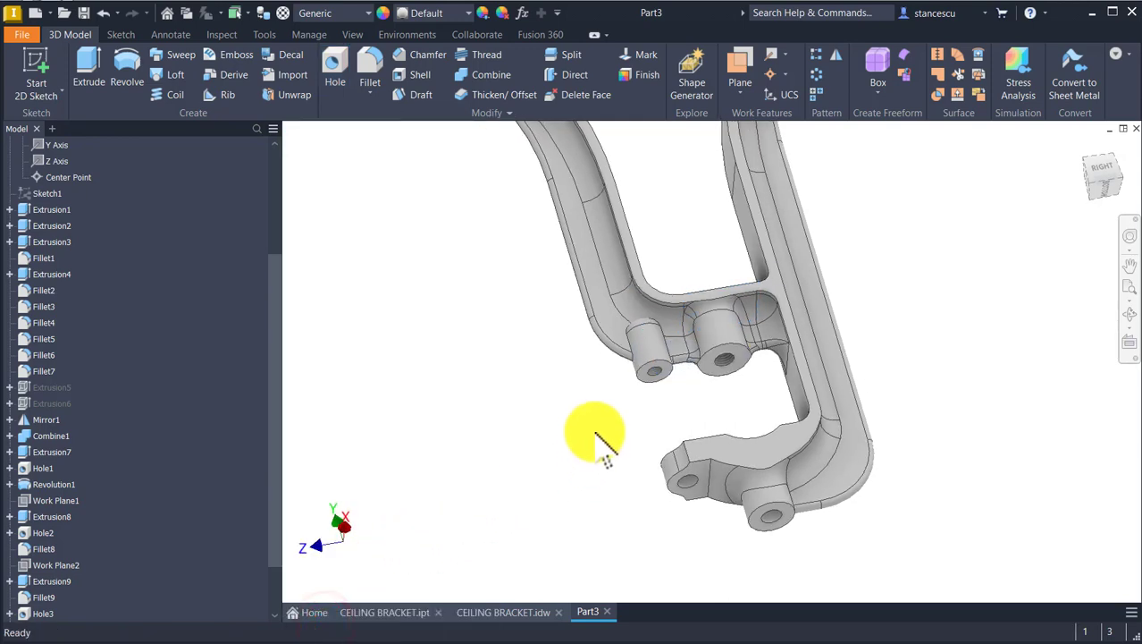
- Start a new sketch on the underside of the top mounting plate between the two arms, keeping the angled view
{"action": "key", "text": "F5"}
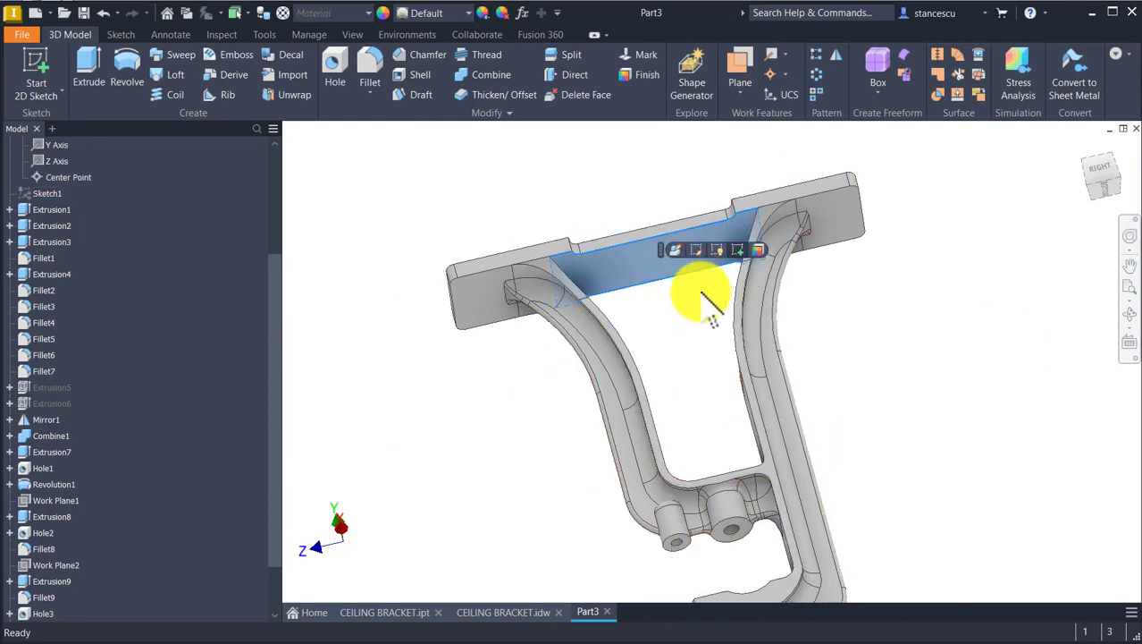
{"action": "key", "text": "s"}
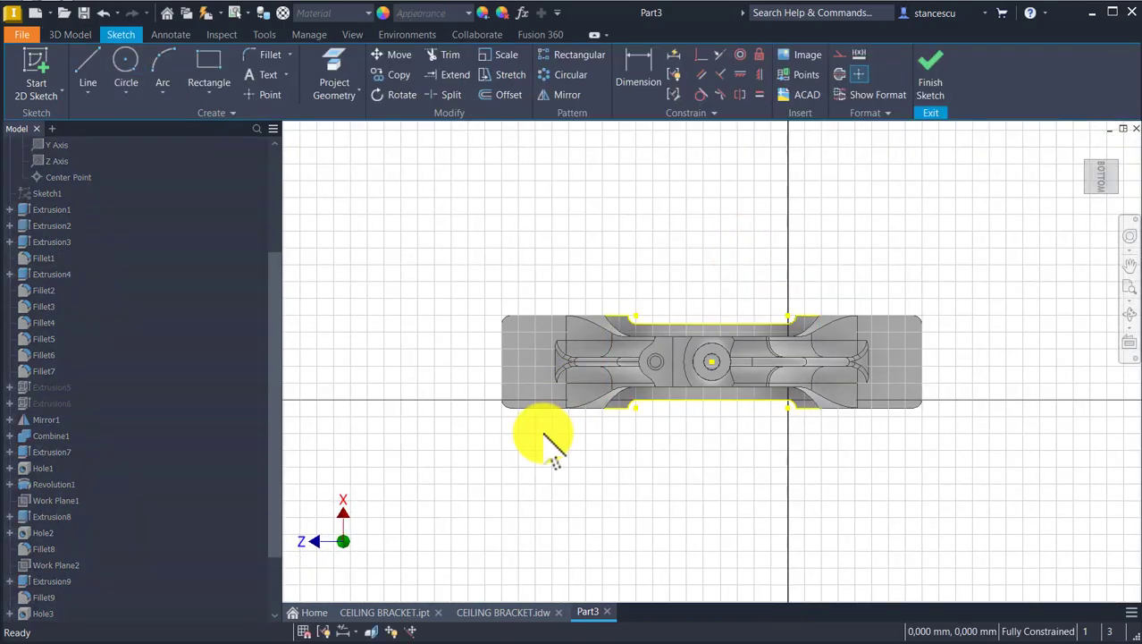
{"action": "key", "text": "F5"}
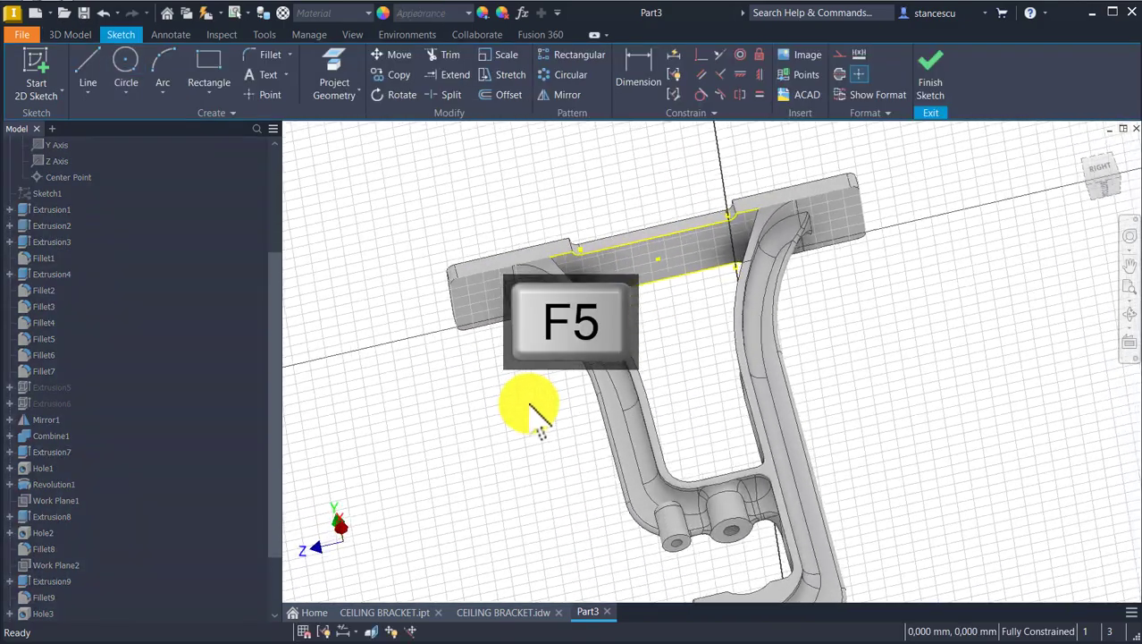
- Check section A-A in the CEILING BRACKET.idw drawing, and sketch a 70 mm diameter circle centred on the top plate's underside in Part3
{"action": "left_click", "coordinate": [525, 613]}
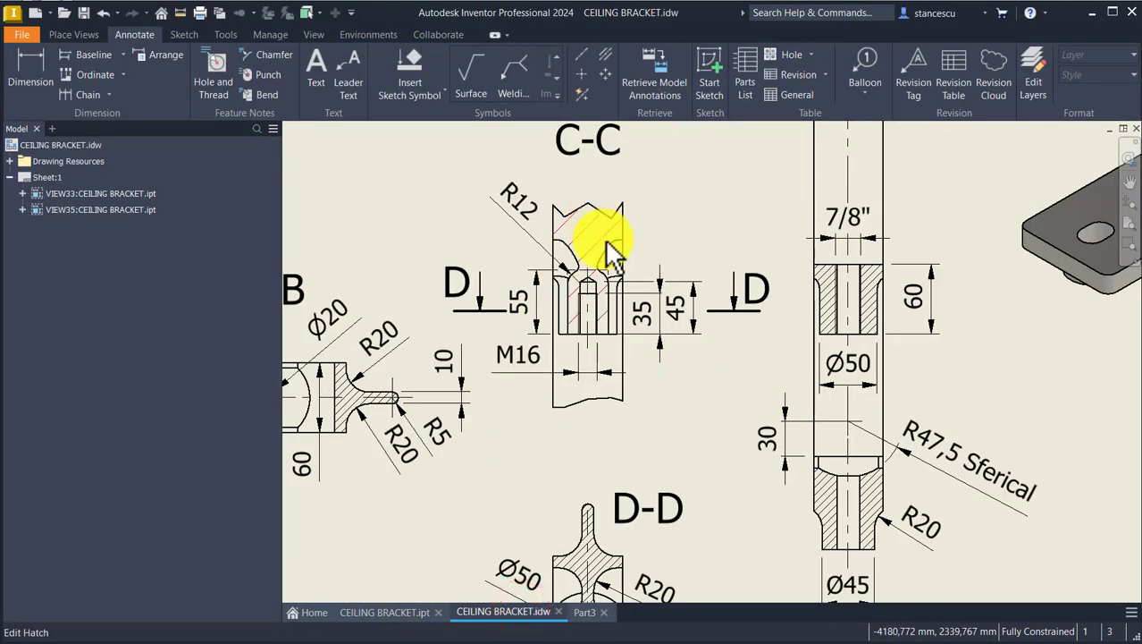
{"action": "scroll", "coordinate": [610, 250], "scroll_direction": "down", "scroll_amount": 5}
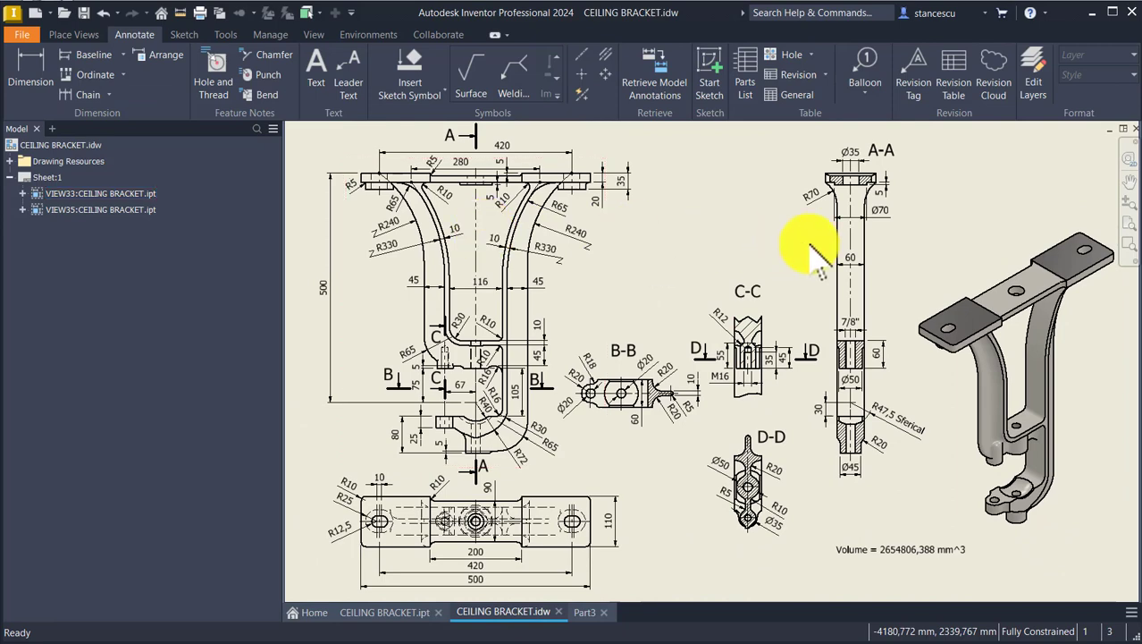
{"action": "scroll", "coordinate": [880, 198], "scroll_direction": "up", "scroll_amount": 3}
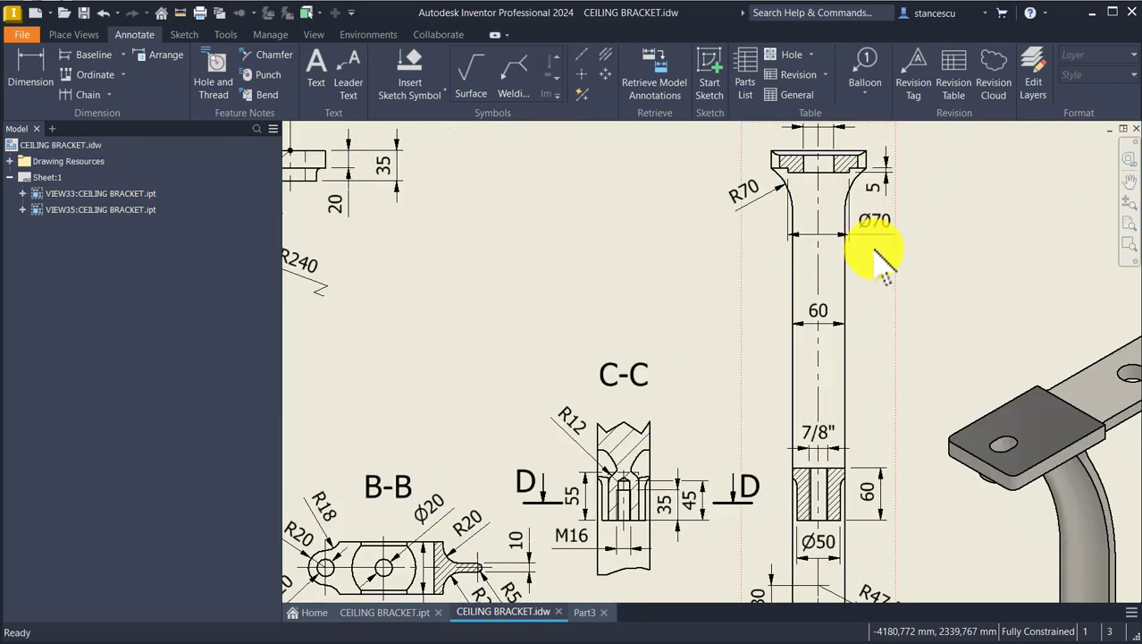
{"action": "middle_click_drag", "start_coordinate": [875, 249], "coordinate": [888, 306]}
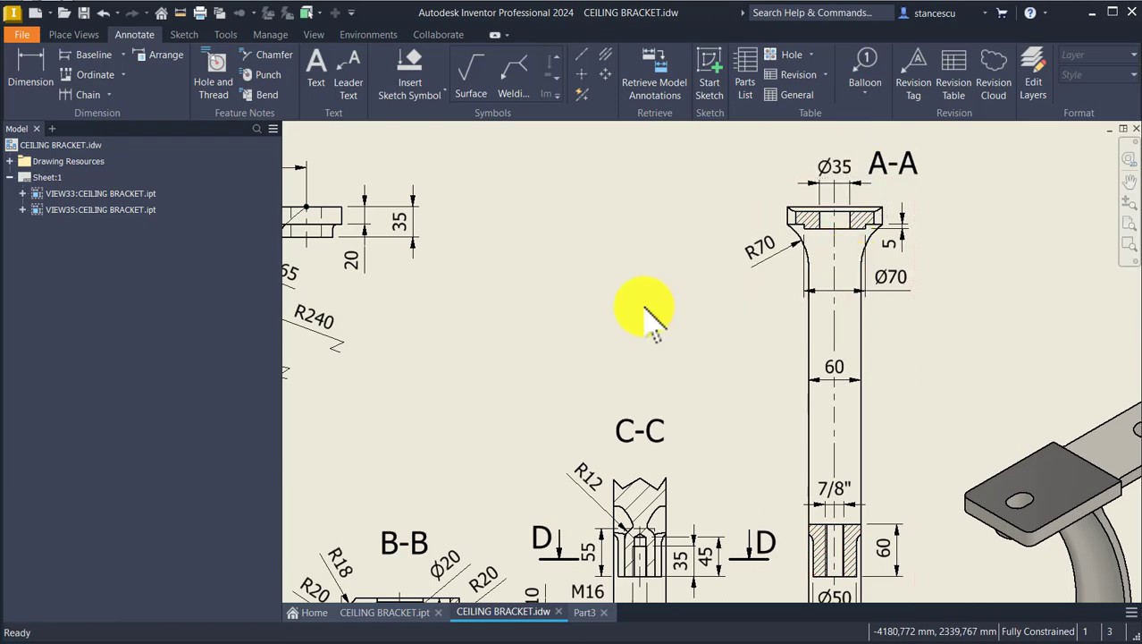
{"action": "left_click", "coordinate": [585, 613]}
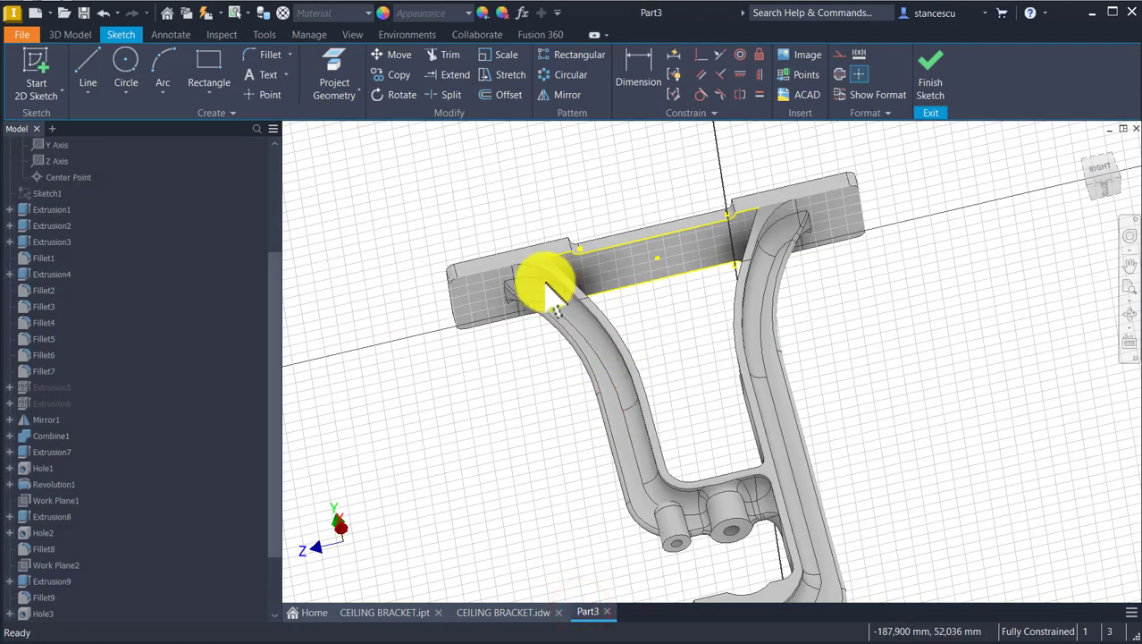
{"action": "left_click", "coordinate": [126, 65]}
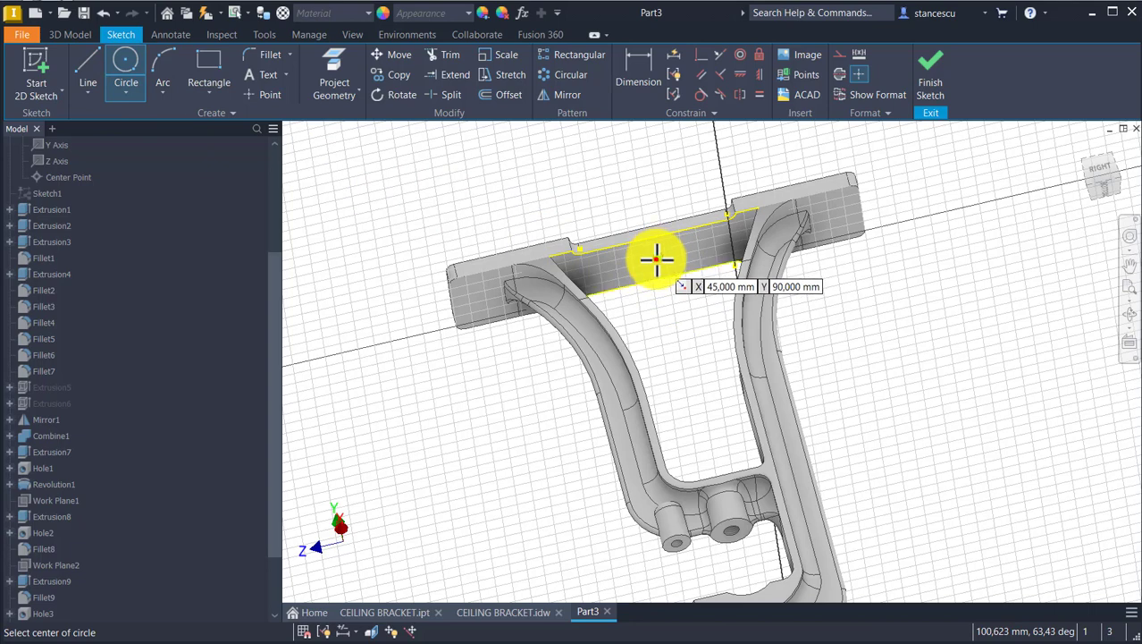
{"action": "left_click", "coordinate": [656, 258]}
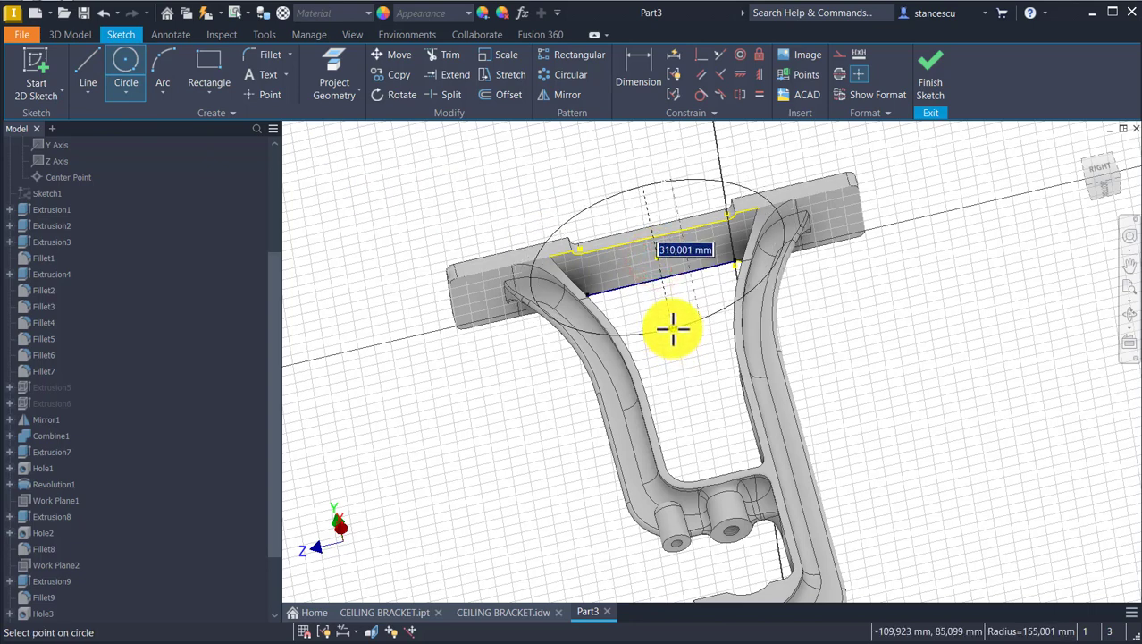
{"action": "type", "text": "70"}
{"action": "key", "text": "Return"}
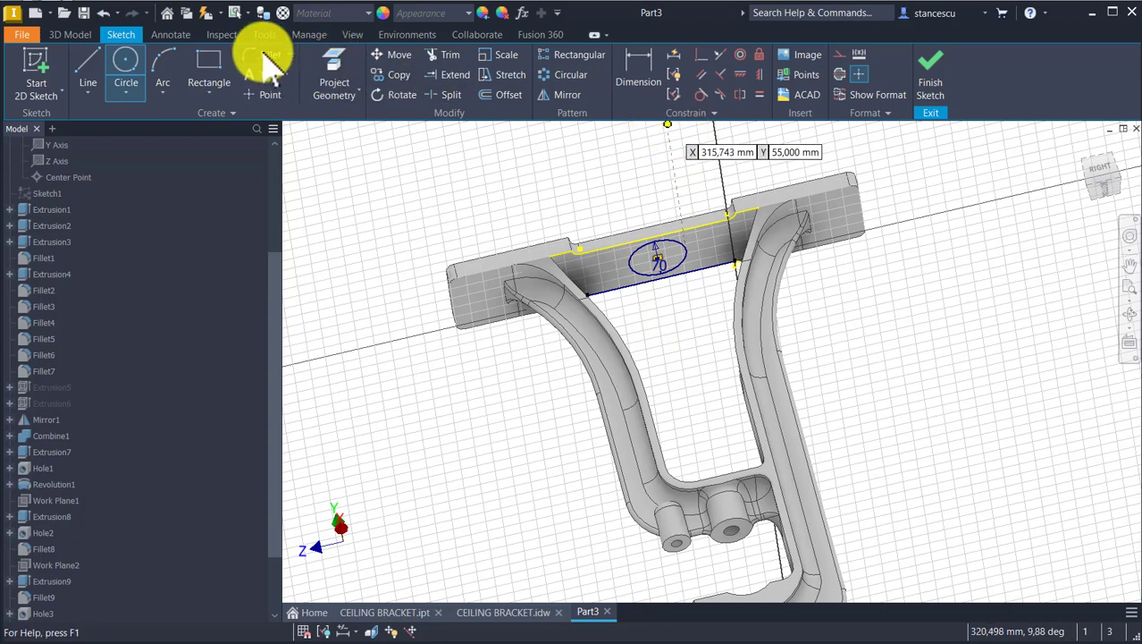
{"action": "left_click", "coordinate": [931, 55]}
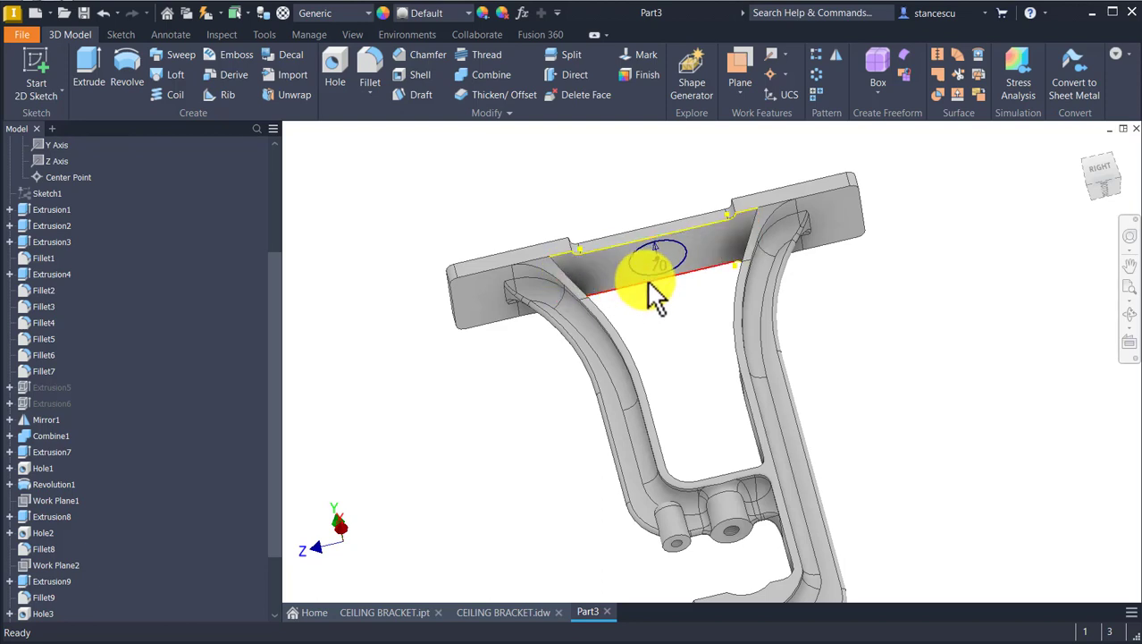
- Extrude the 70 mm circle 5 mm downward from the top plate's underside, joining it to the body
{"action": "left_click", "coordinate": [85, 64]}
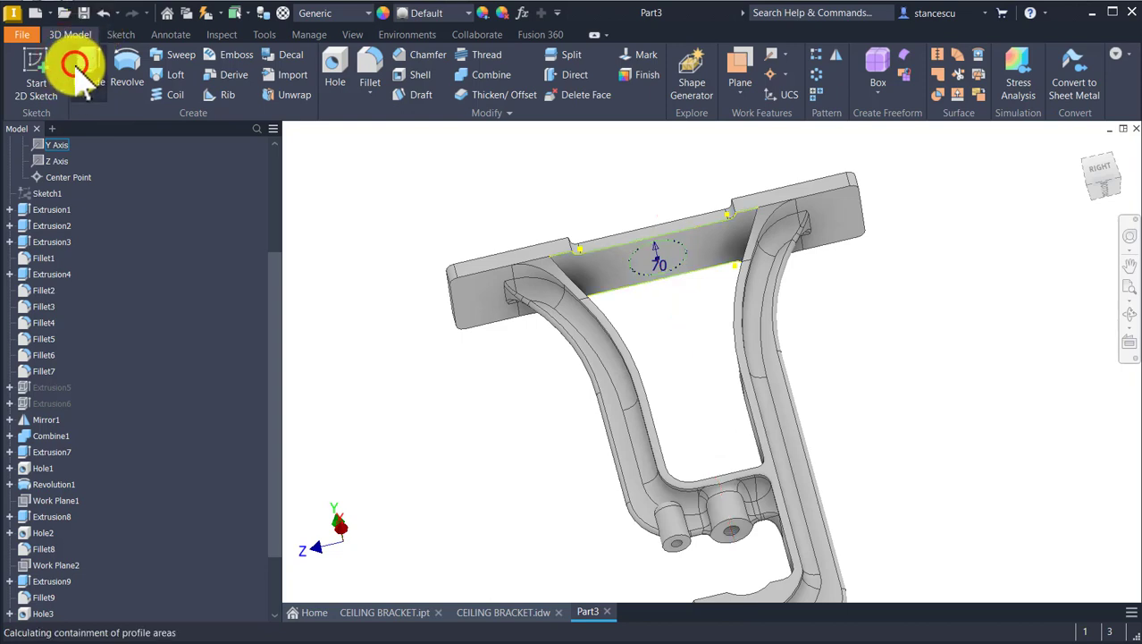
{"action": "left_click", "coordinate": [632, 267]}
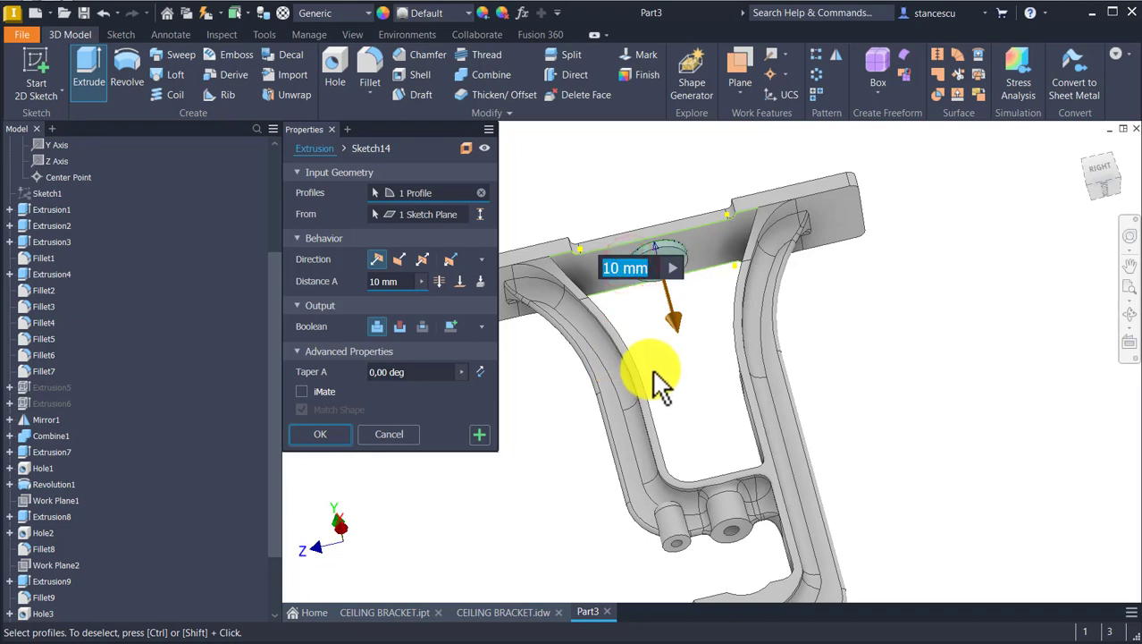
{"action": "type", "text": "5"}
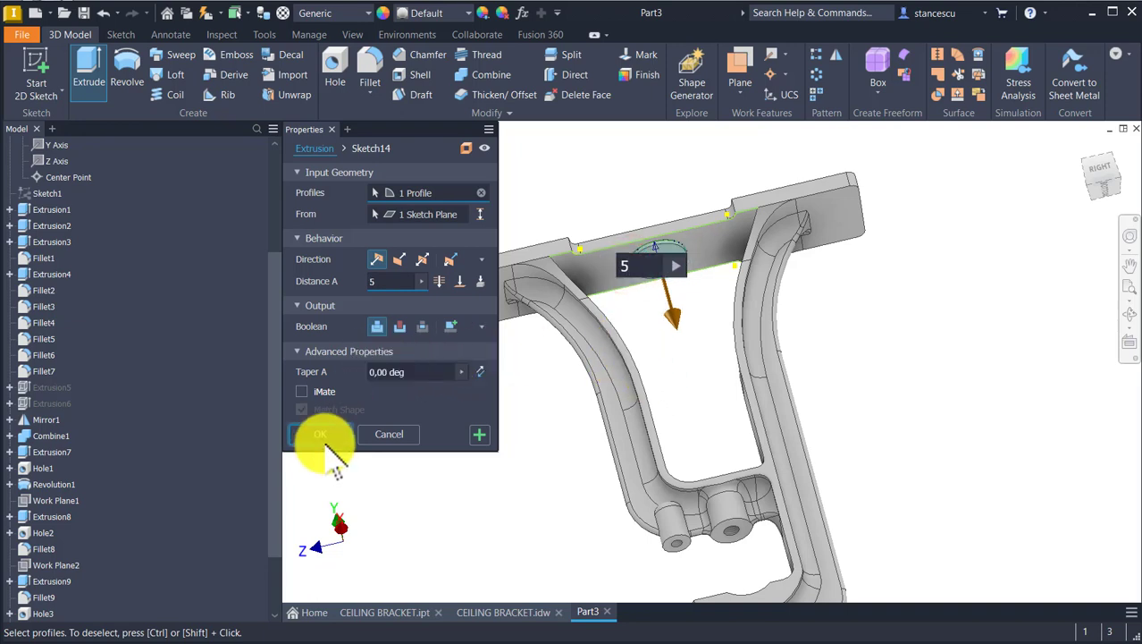
{"action": "left_click", "coordinate": [319, 432]}
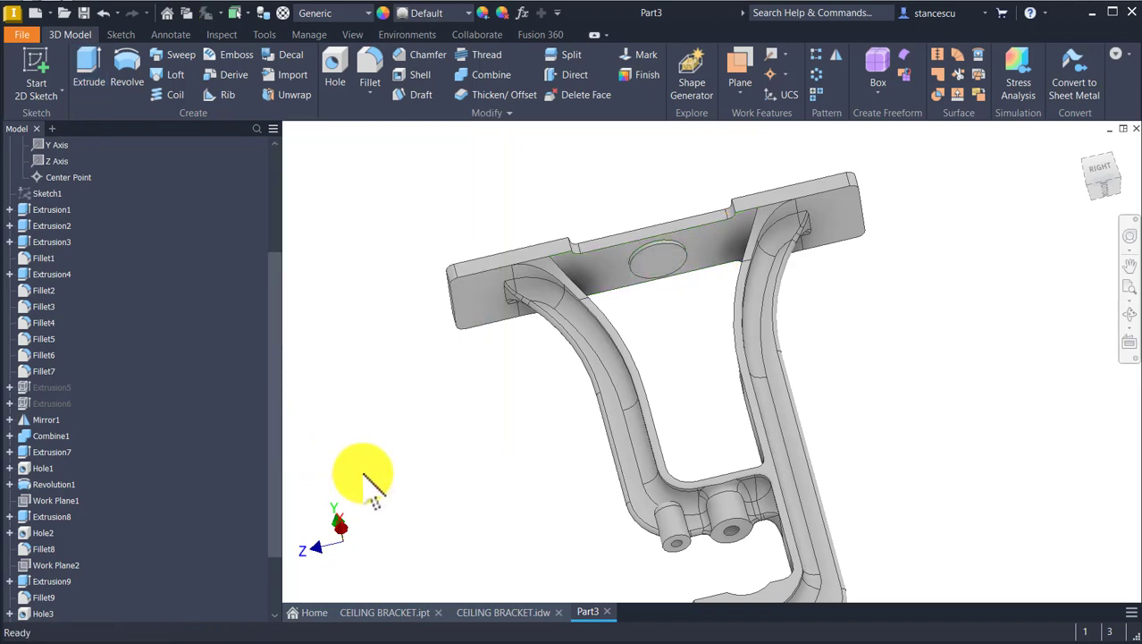
- Create a simple 35 mm diameter through-all hole concentric with the round pad under the top plate
{"action": "left_click", "coordinate": [332, 74]}
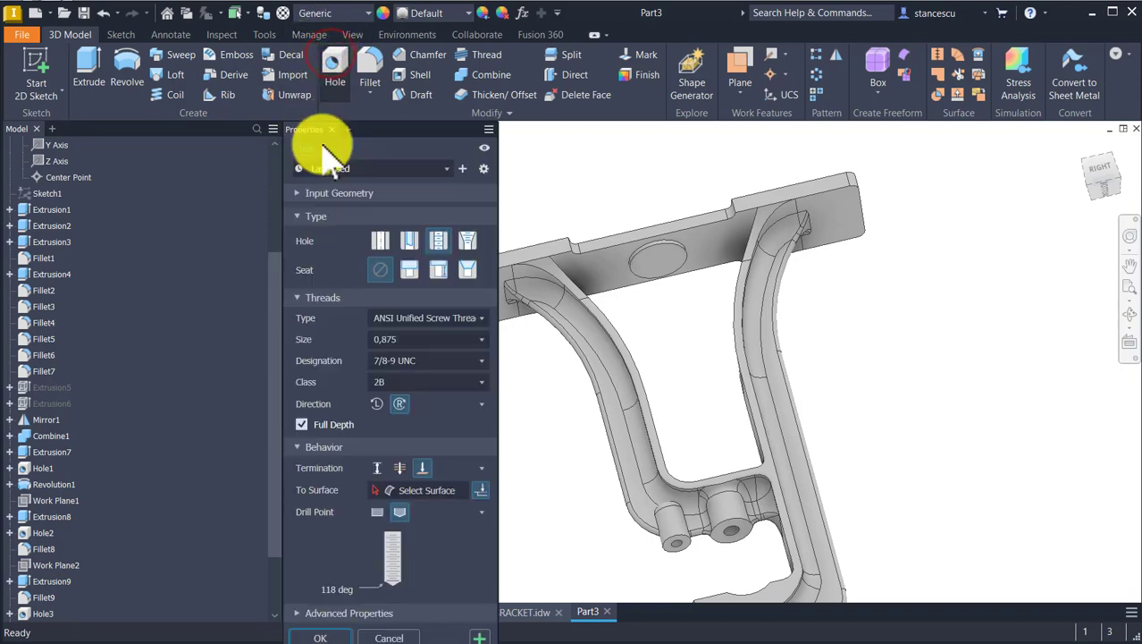
{"action": "left_click", "coordinate": [376, 243]}
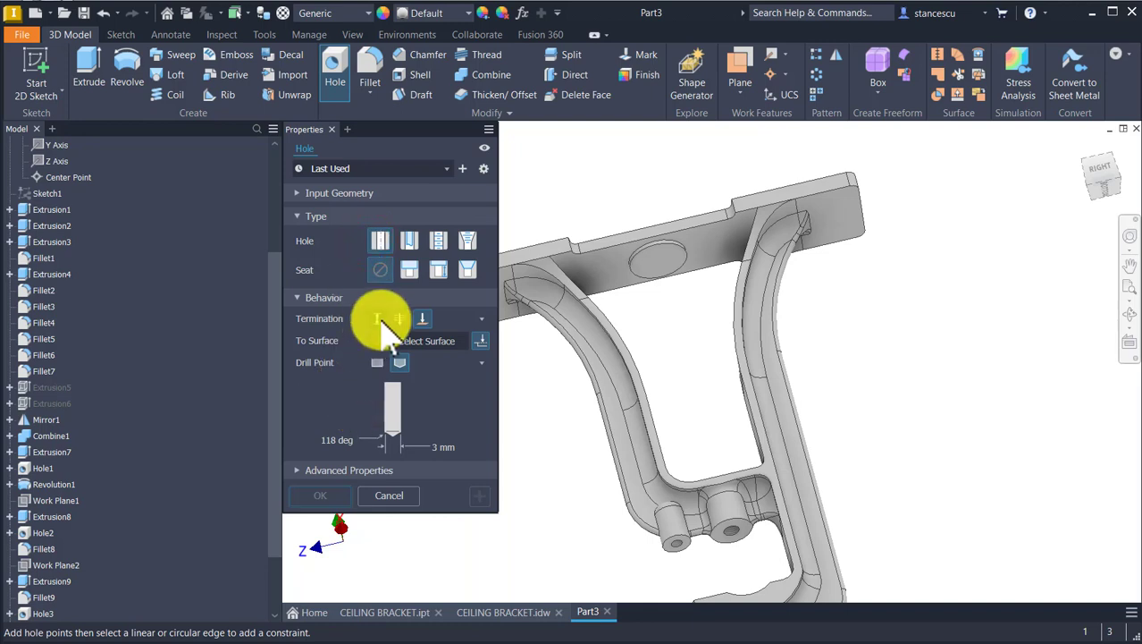
{"action": "left_click", "coordinate": [403, 320]}
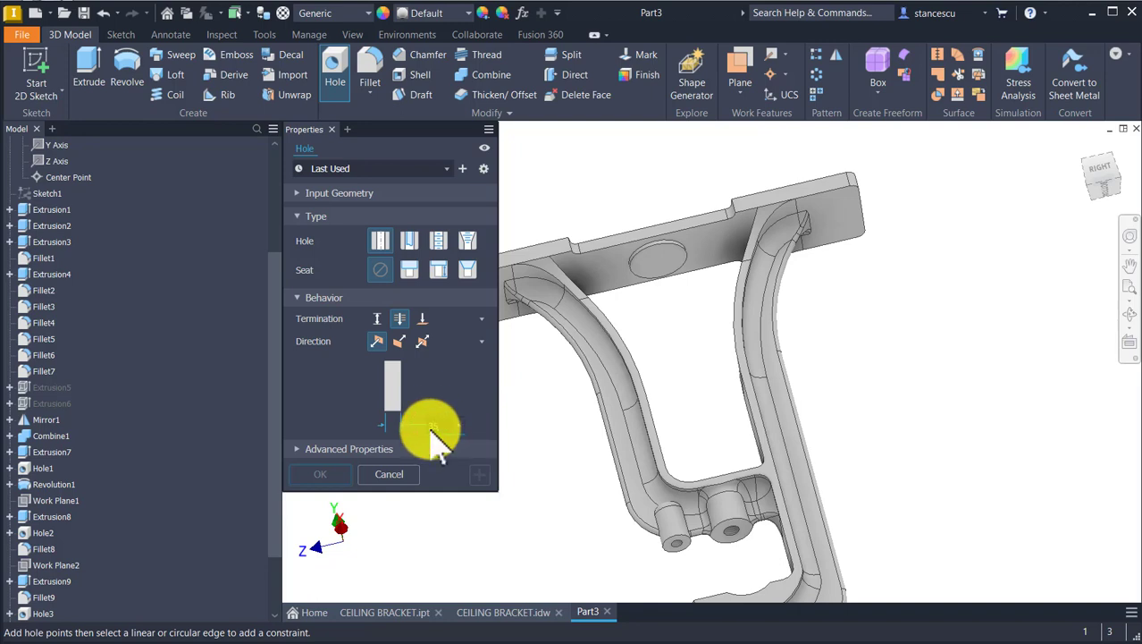
{"action": "left_click", "coordinate": [662, 259]}
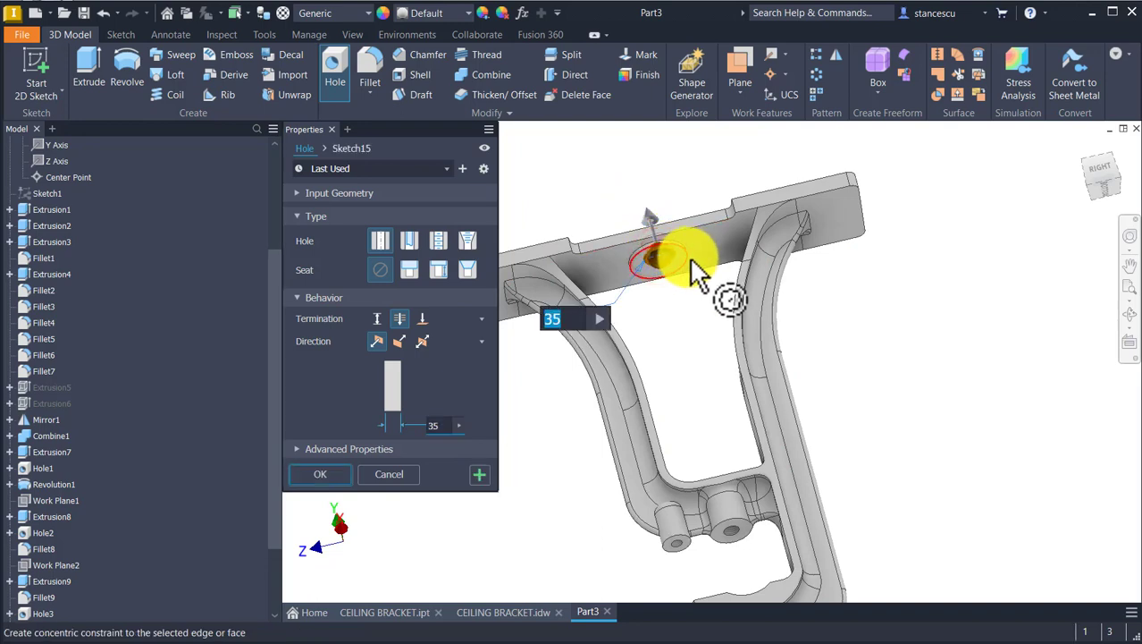
{"action": "left_click", "coordinate": [700, 273]}
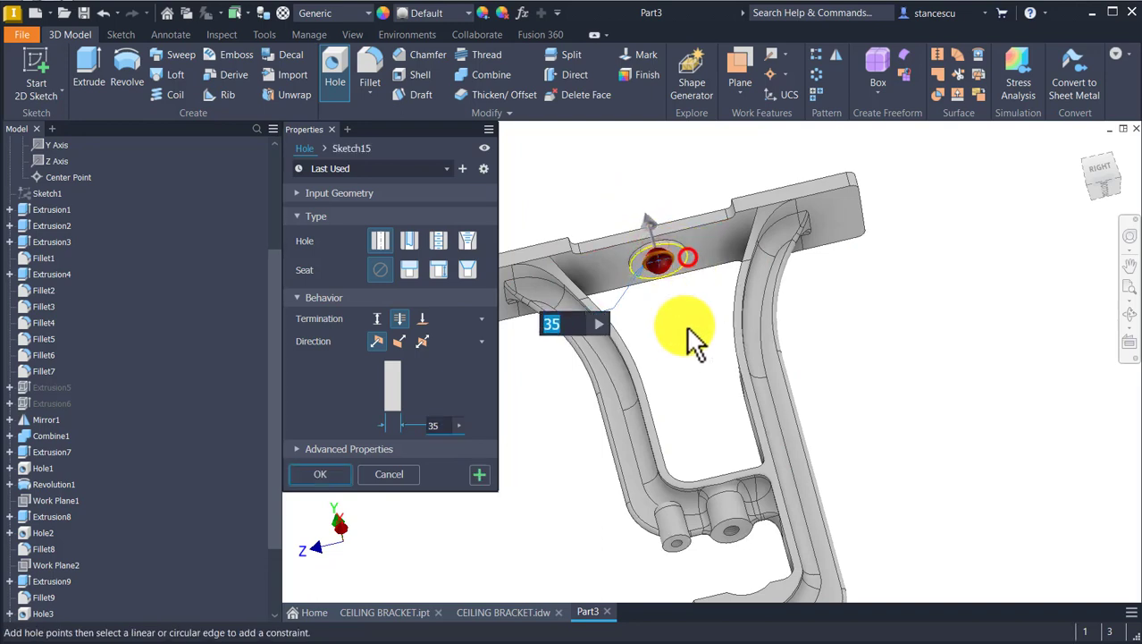
{"action": "left_click", "coordinate": [319, 474]}
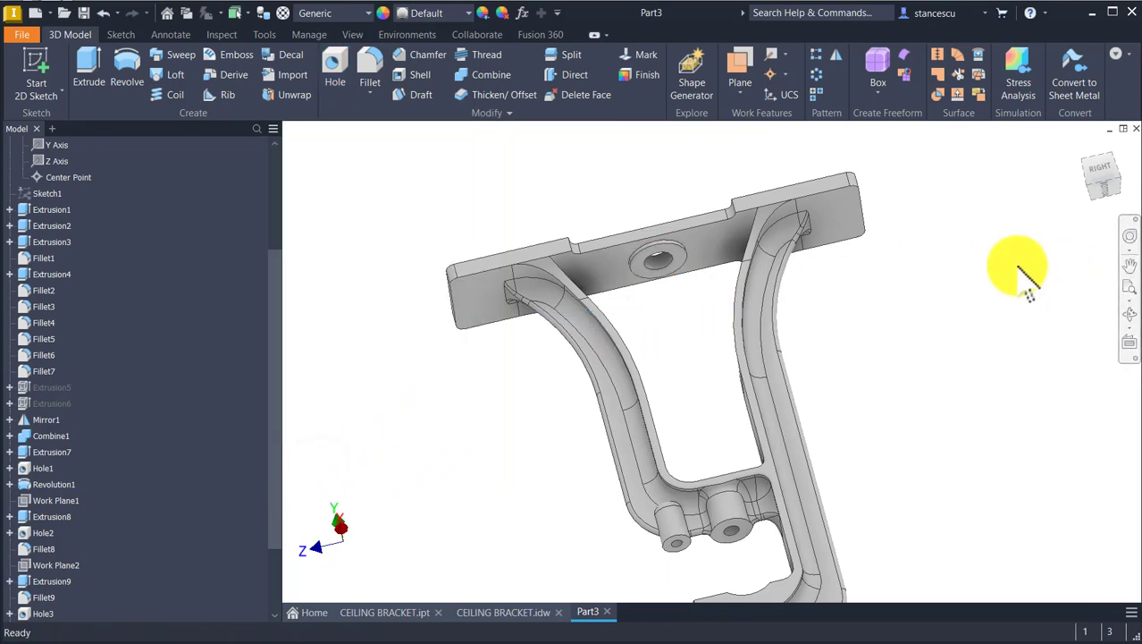
- Fillet the 9 edges where the smaller boss meets the short arm with a 10 mm radius
{"action": "key", "text": "F6"}
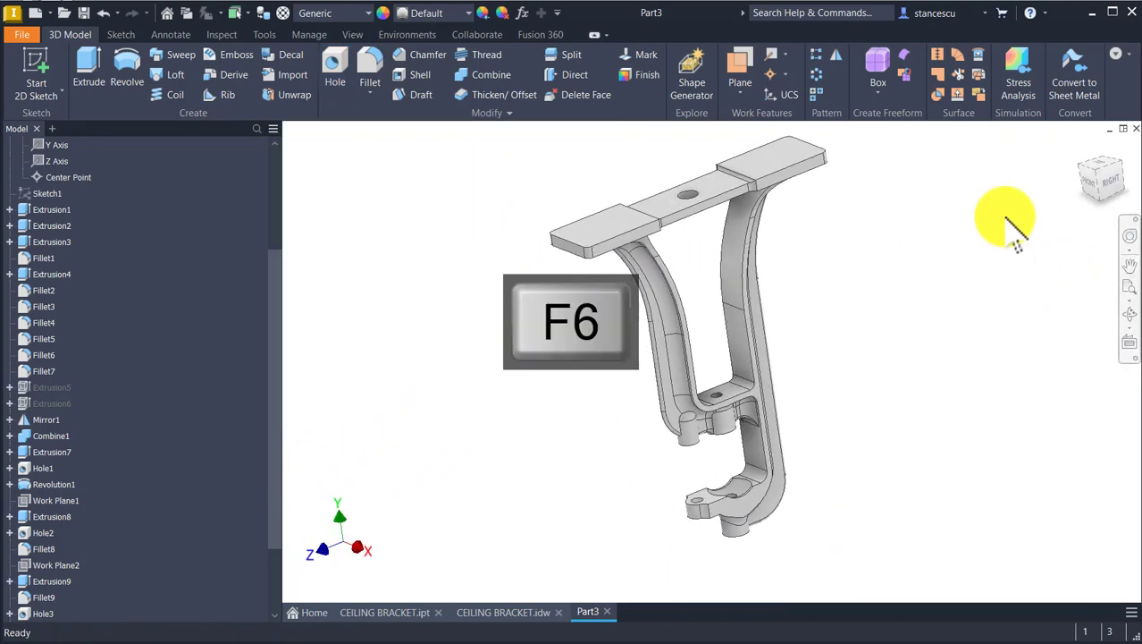
{"action": "left_click", "coordinate": [525, 447]}
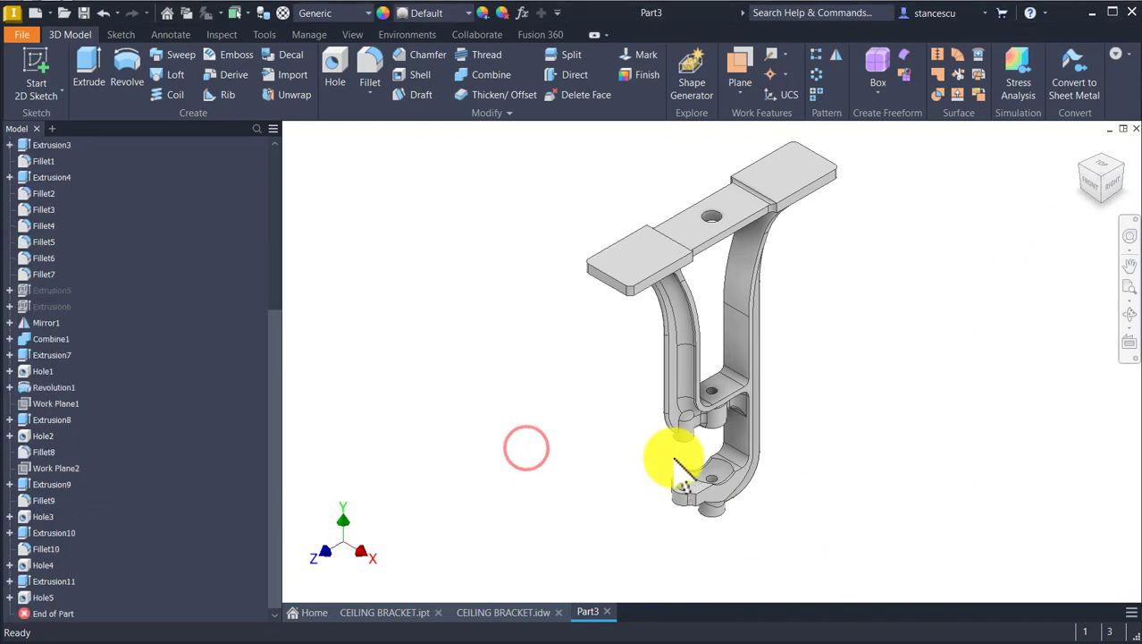
{"action": "scroll", "coordinate": [675, 461], "scroll_direction": "down", "scroll_amount": 3}
{"action": "scroll", "coordinate": [688, 438], "scroll_direction": "down", "scroll_amount": 2}
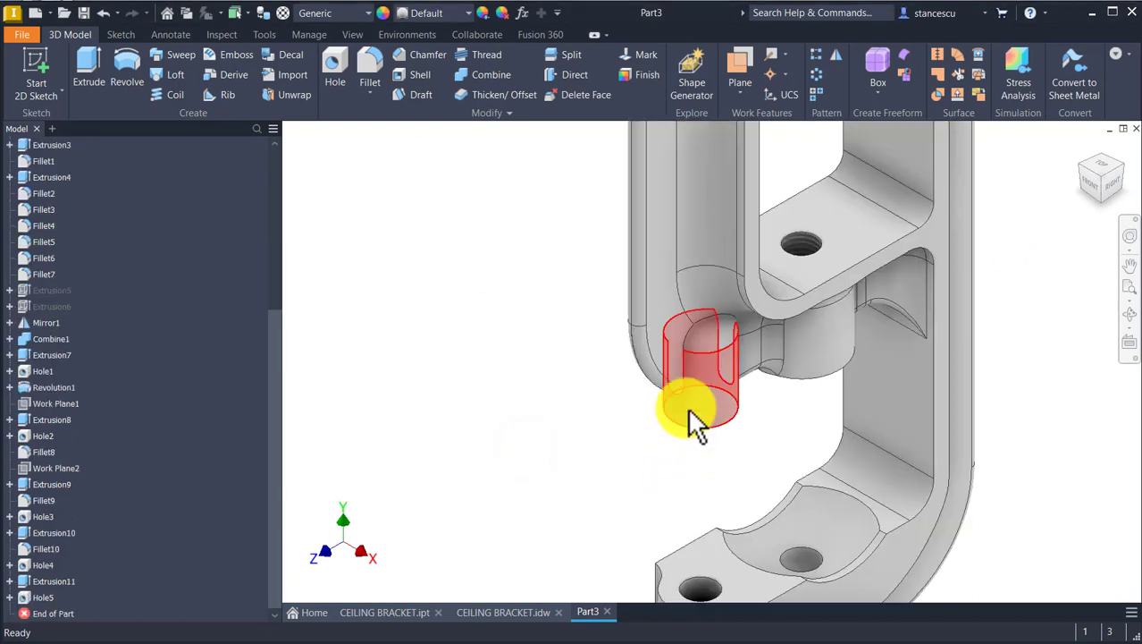
{"action": "left_click", "coordinate": [677, 358]}
{"action": "left_click", "coordinate": [706, 346]}
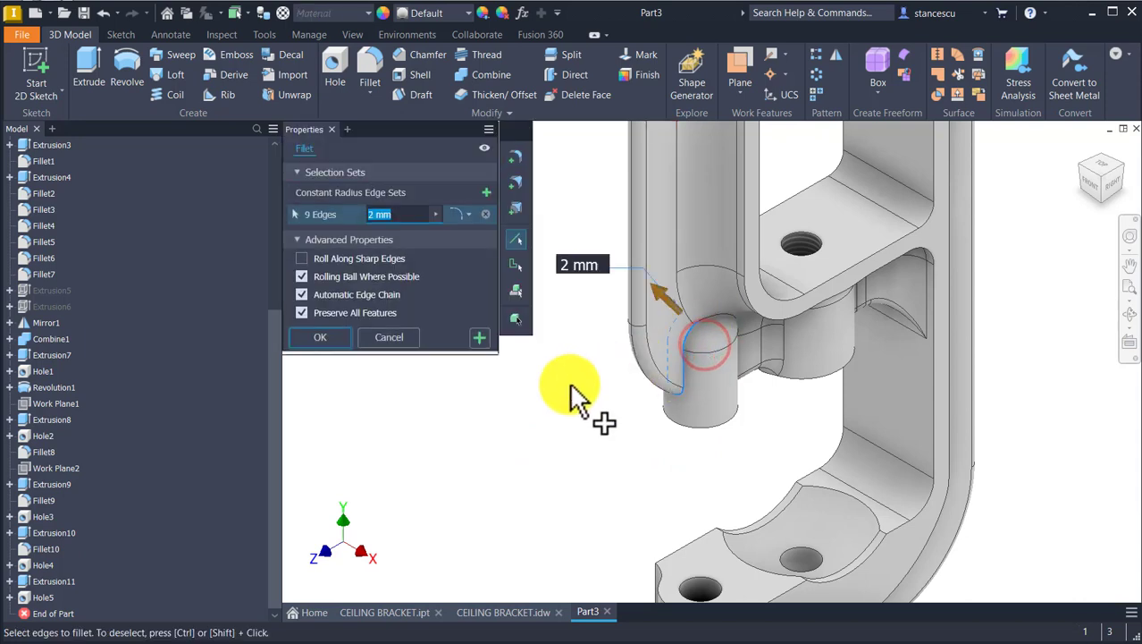
{"action": "type", "text": "10"}
{"action": "left_click", "coordinate": [497, 377]}
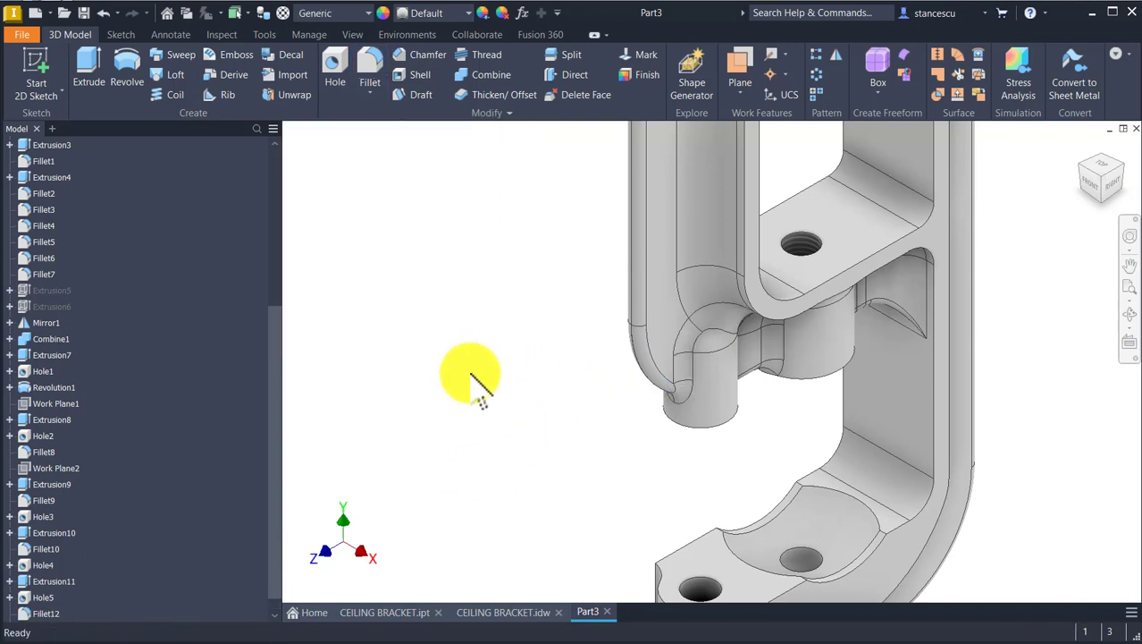
{"action": "scroll", "coordinate": [484, 326], "scroll_direction": "down", "scroll_amount": 3}
{"action": "scroll", "coordinate": [484, 325], "scroll_direction": "down", "scroll_amount": 2}
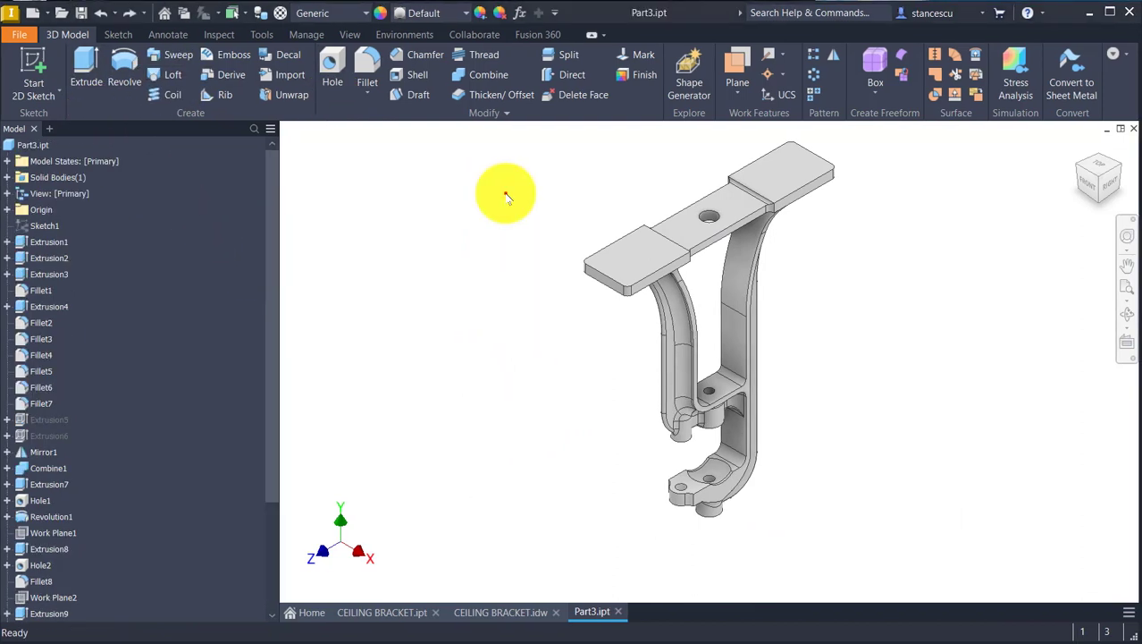
- Switch to the finished CEILING BRACKET.ipt model and examine the slotted pads at the ends of the top plate from below and above
{"action": "left_click", "coordinate": [505, 192]}
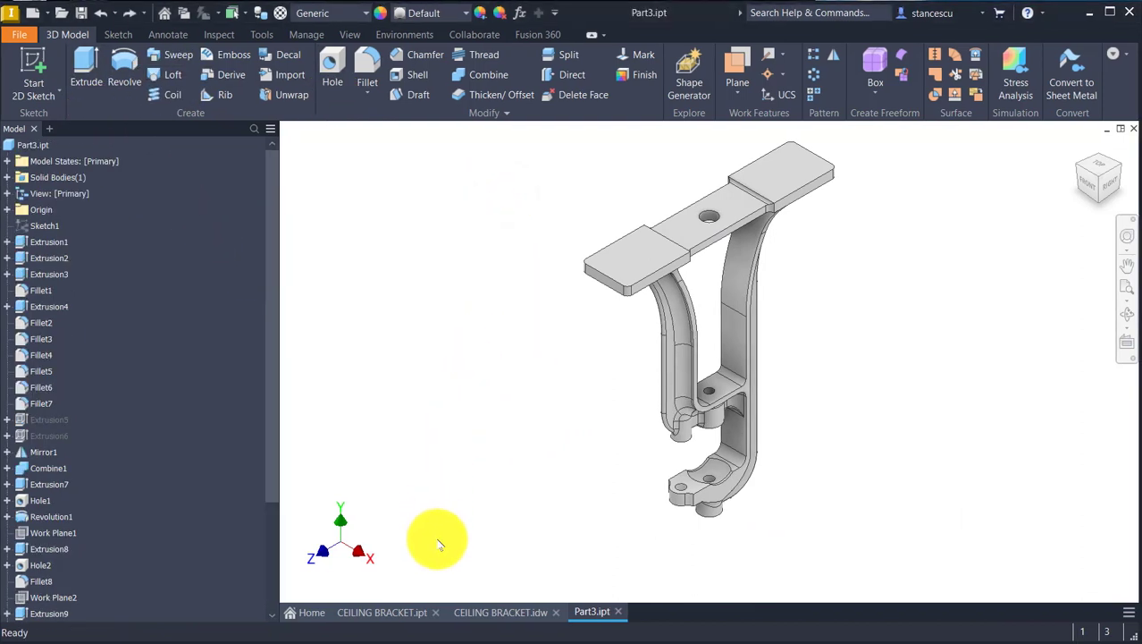
{"action": "left_click", "coordinate": [377, 608]}
{"action": "middle_click_drag", "start_coordinate": [734, 241], "coordinate": [636, 414], "text": "shift"}
{"action": "scroll", "coordinate": [636, 413], "scroll_direction": "down", "scroll_amount": 4}
{"action": "scroll", "coordinate": [506, 259], "scroll_direction": "down", "scroll_amount": 1}
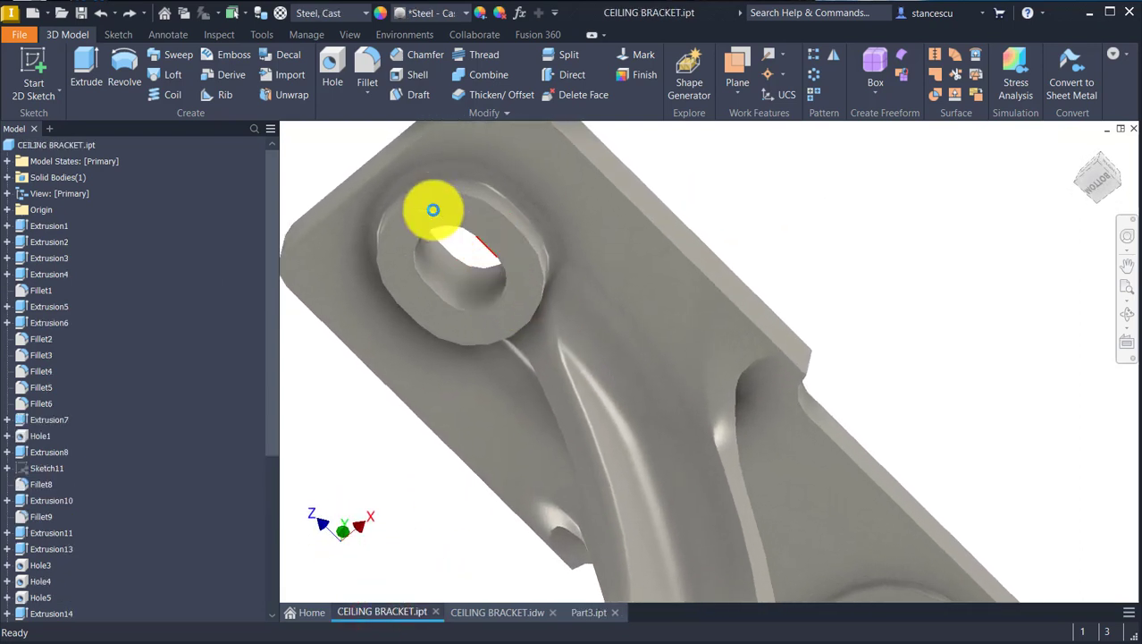
{"action": "middle_click_drag", "start_coordinate": [511, 237], "coordinate": [631, 246], "text": "shift"}
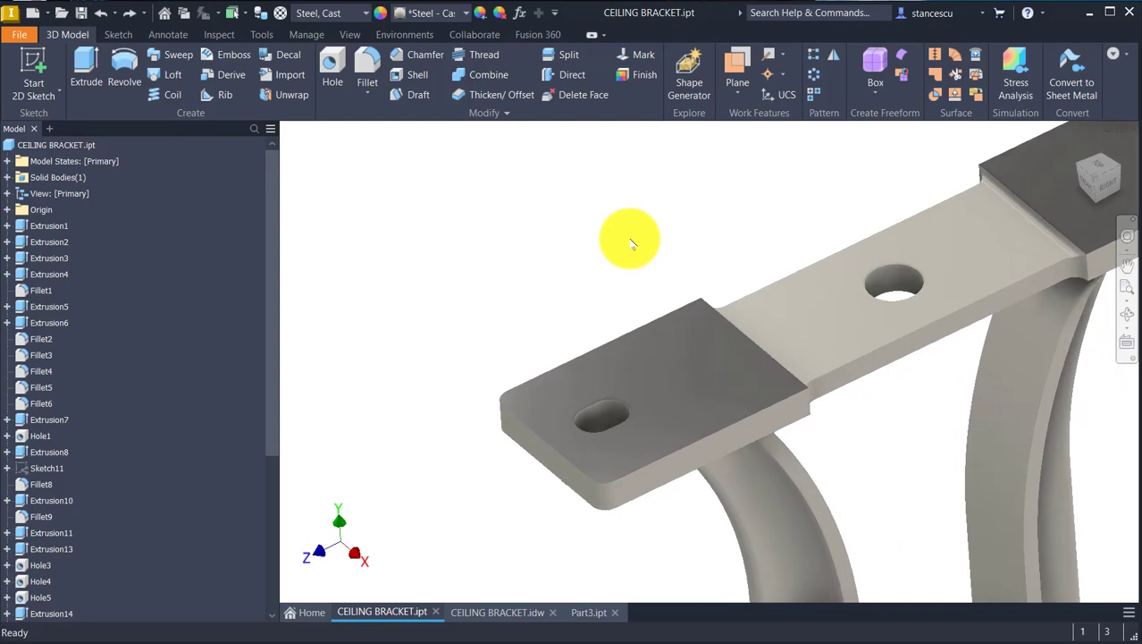
{"action": "key", "text": "F6"}
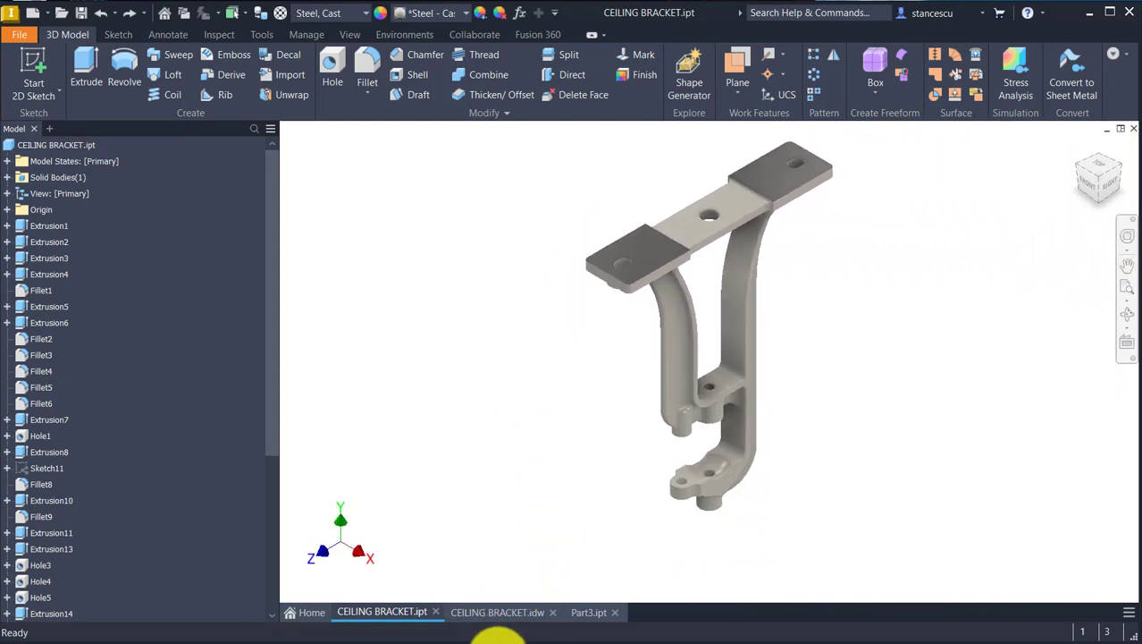
- Switch to the CEILING BRACKET.idw drawing and examine the radii, center spacing and position dimensions of the end slots in the plate's top view
{"action": "left_click", "coordinate": [511, 612]}
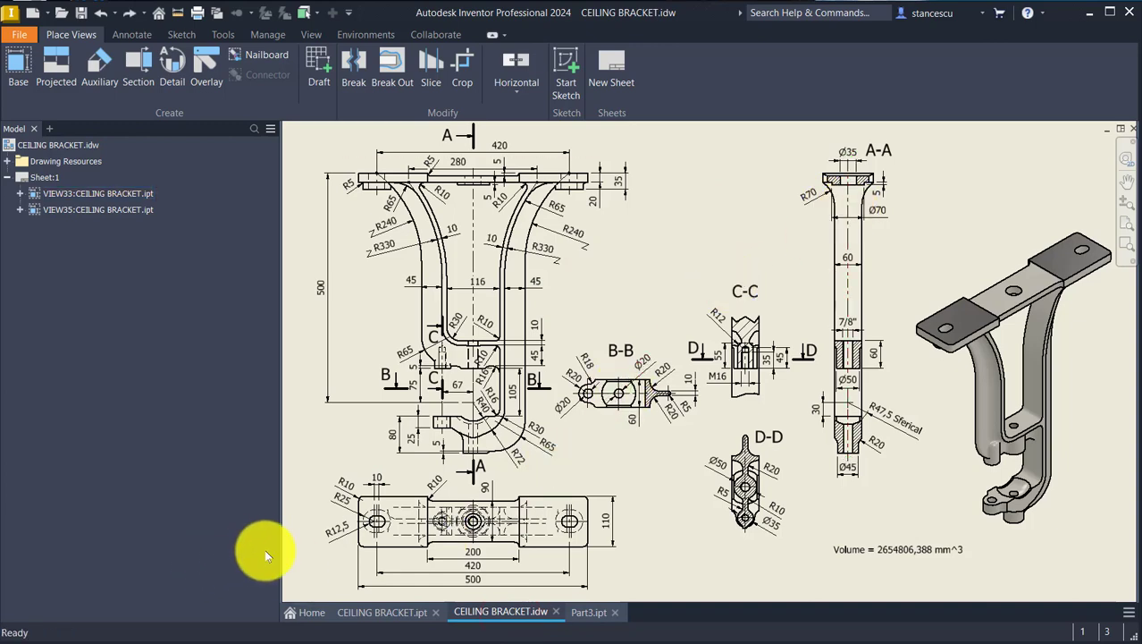
{"action": "scroll", "coordinate": [383, 522], "scroll_direction": "up", "scroll_amount": 5}
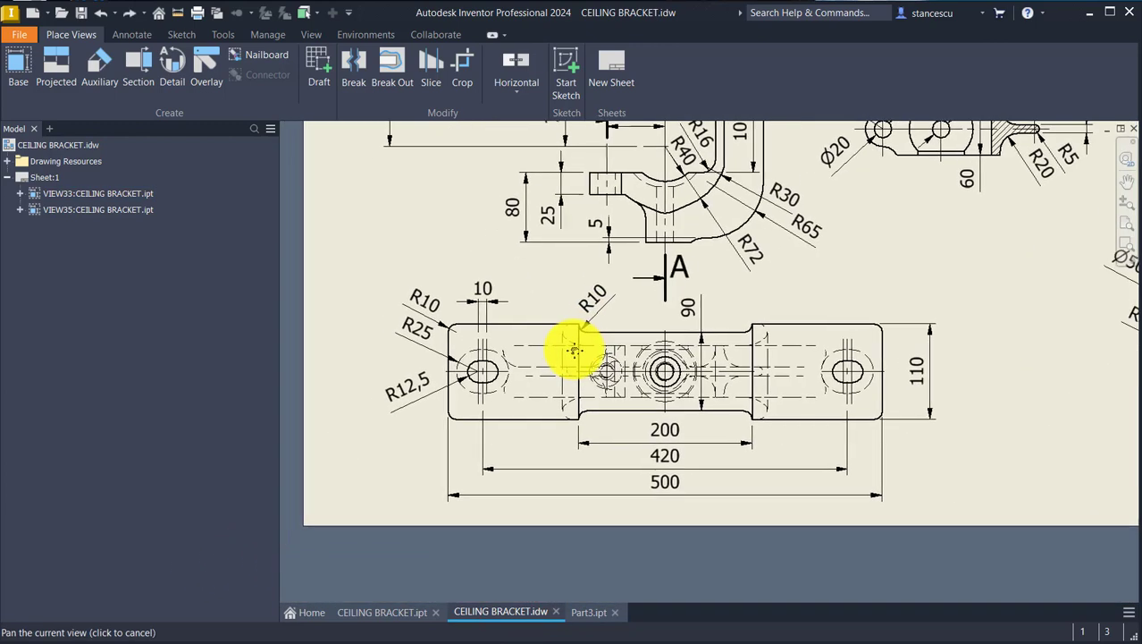
{"action": "middle_click_drag", "start_coordinate": [547, 348], "coordinate": [627, 387]}
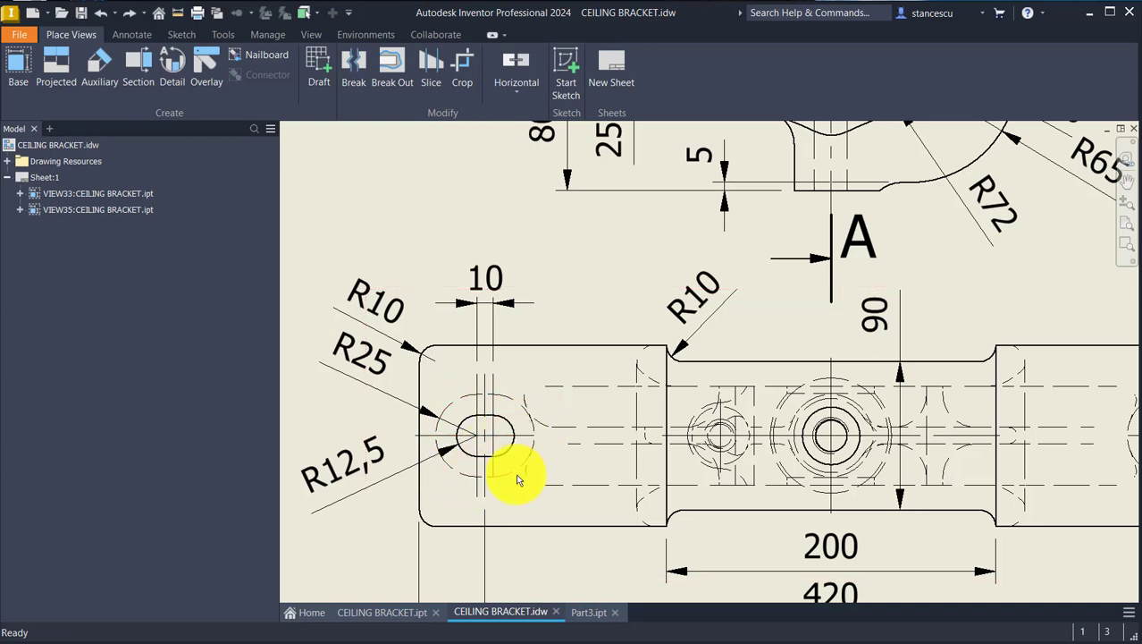
{"action": "left_click", "coordinate": [480, 444]}
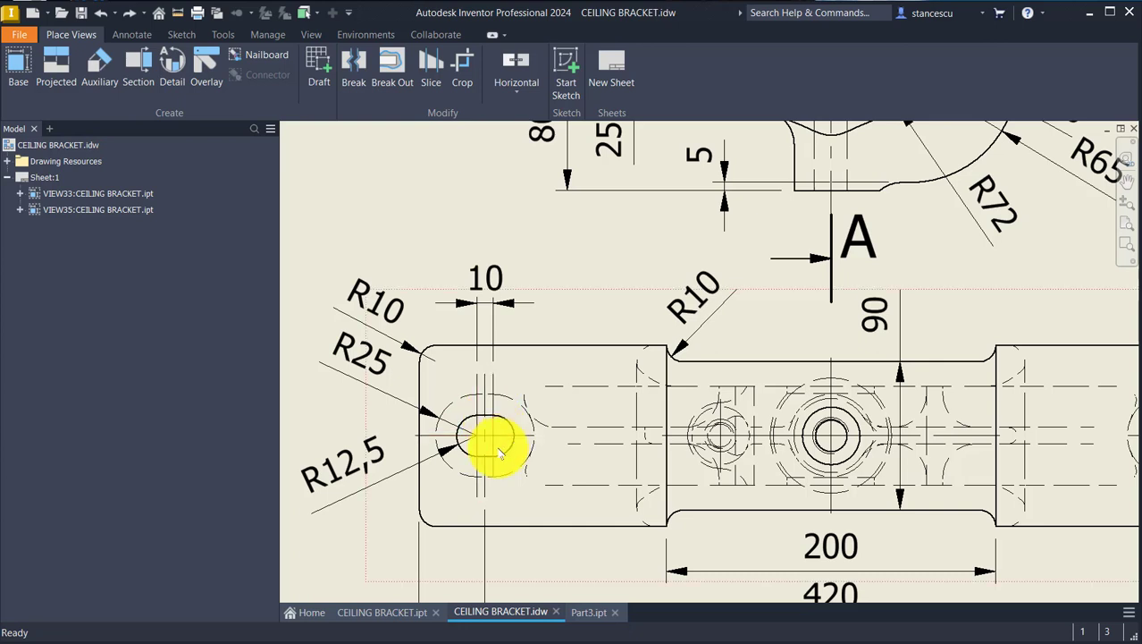
{"action": "left_click", "coordinate": [463, 428]}
{"action": "left_click", "coordinate": [476, 436]}
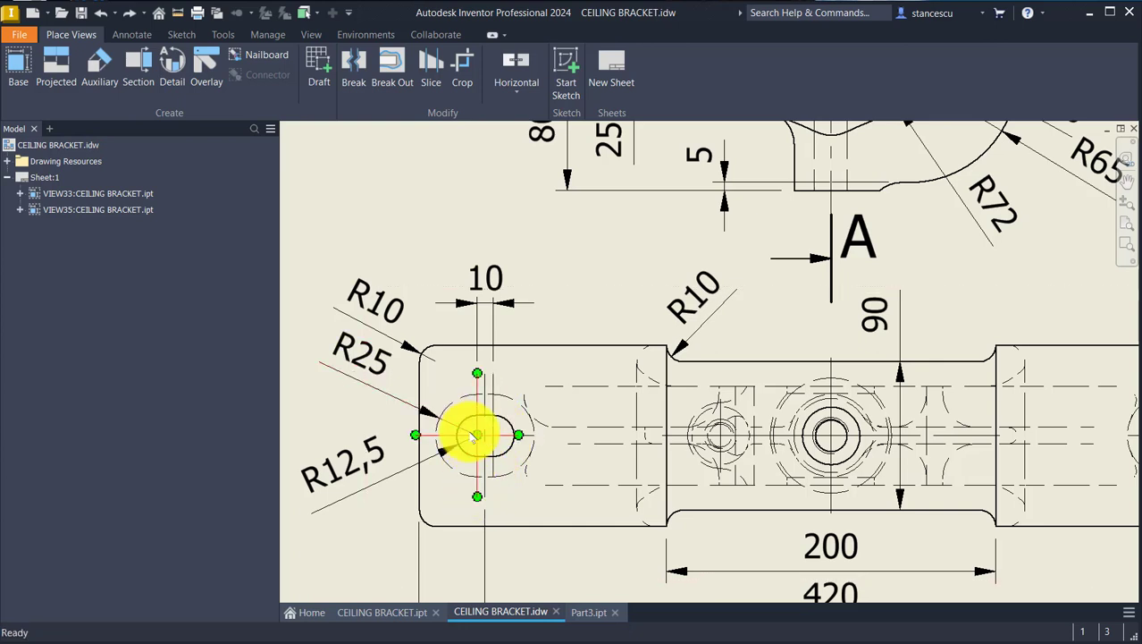
{"action": "left_click", "coordinate": [356, 378]}
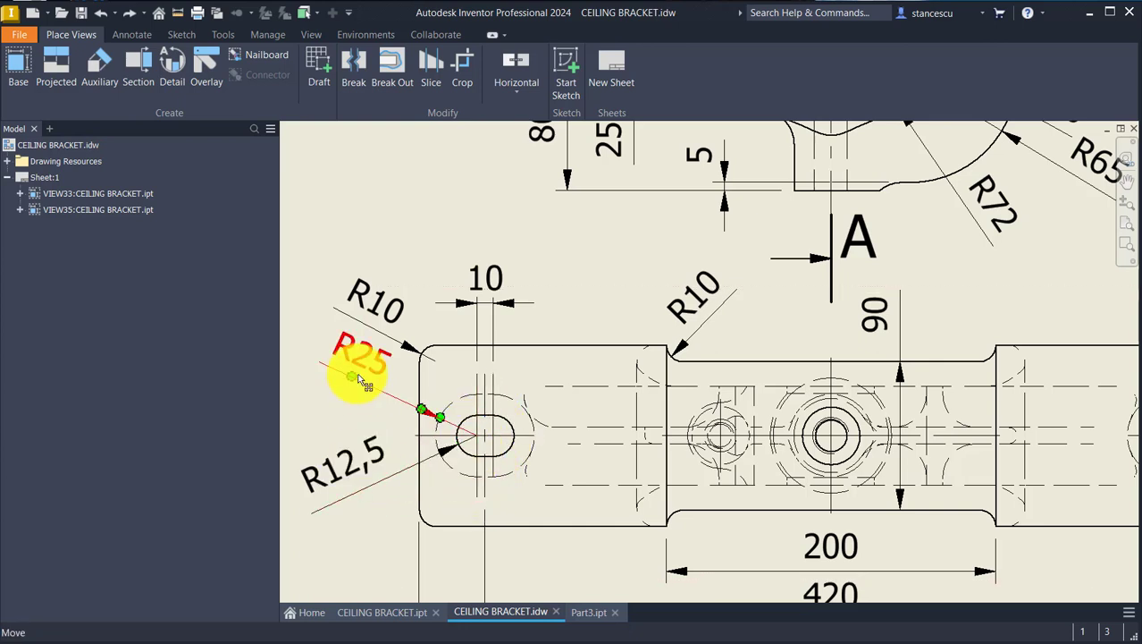
{"action": "left_click", "coordinate": [344, 486]}
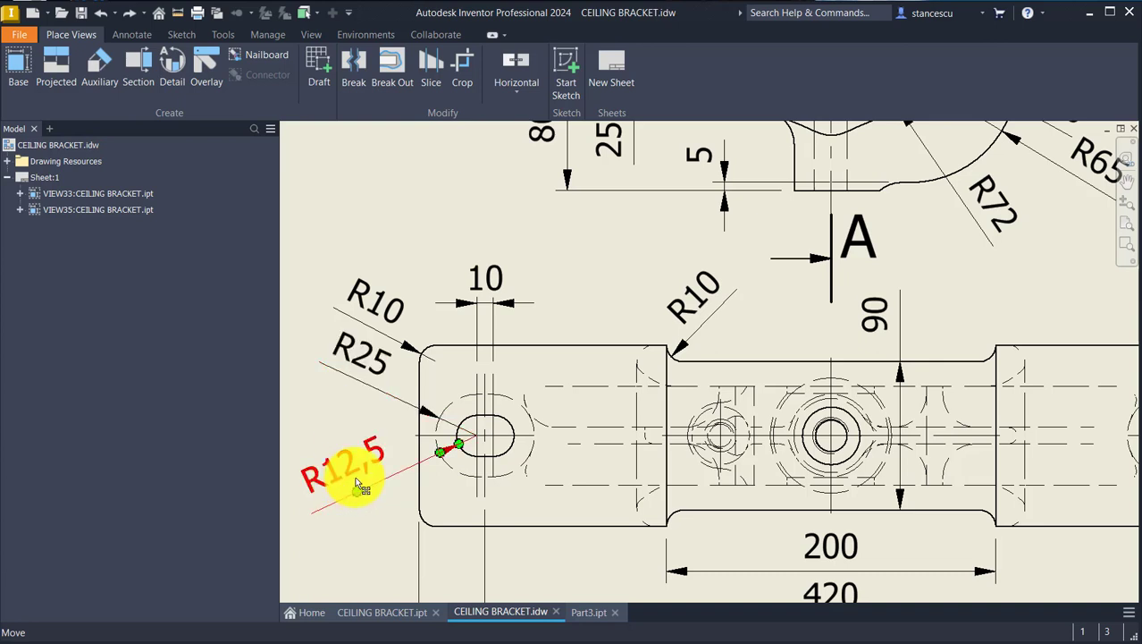
{"action": "left_click", "coordinate": [490, 295]}
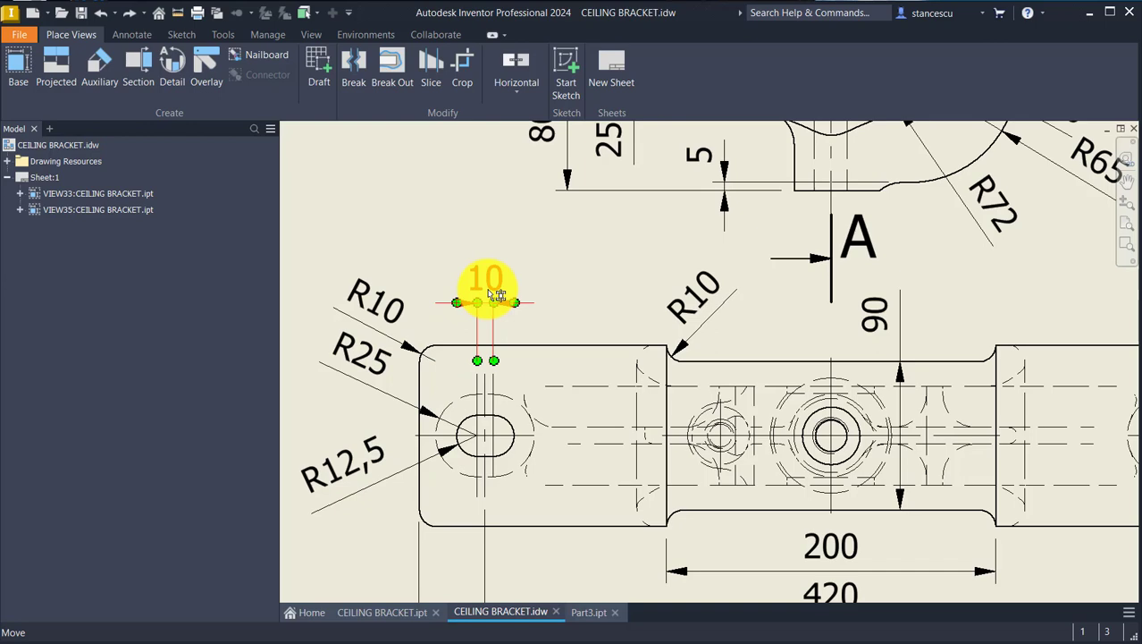
{"action": "mouse_move", "coordinate": [574, 438]}
{"action": "middle_mouse_down"}
{"action": "mouse_move", "coordinate": [581, 276]}
{"action": "mouse_move", "coordinate": [538, 281]}
{"action": "middle_mouse_up"}
{"action": "left_click", "coordinate": [772, 486]}
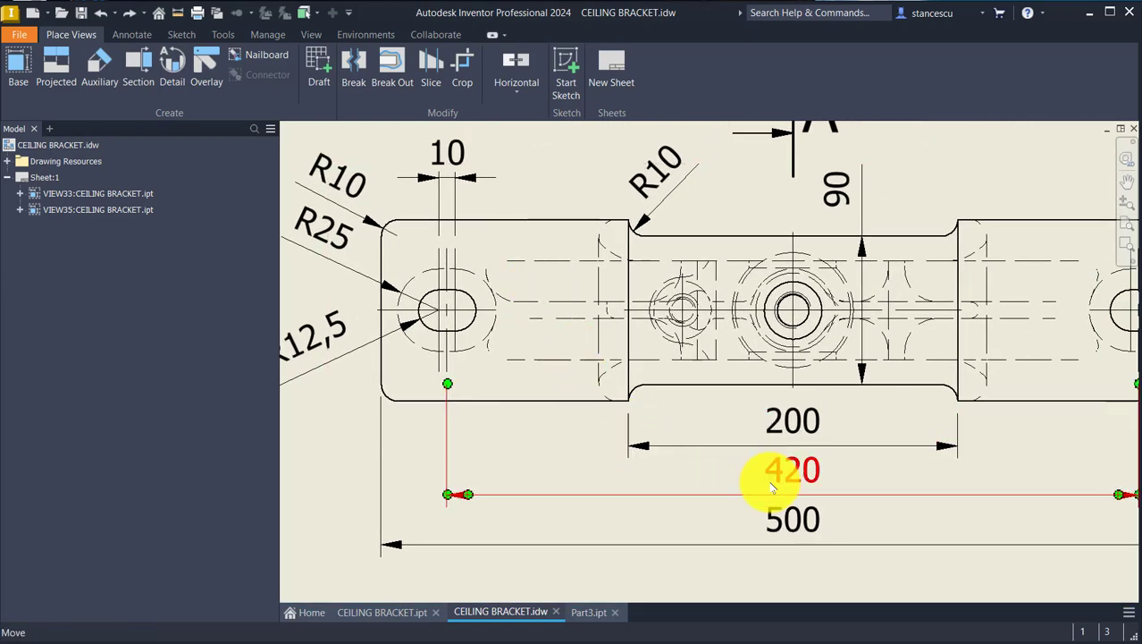
{"action": "left_click", "coordinate": [702, 433]}
{"action": "mouse_move", "coordinate": [702, 433]}
{"action": "middle_mouse_down"}
{"action": "mouse_move", "coordinate": [556, 467]}
{"action": "mouse_move", "coordinate": [637, 449]}
{"action": "middle_mouse_up"}
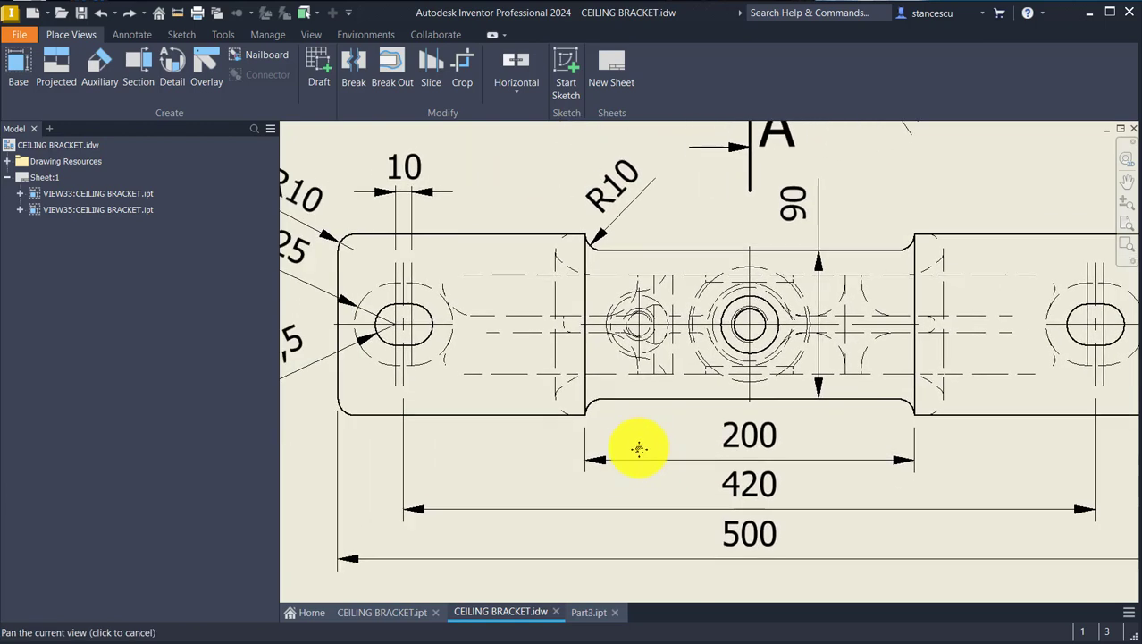
- In Part3.ipt, start a sketch on the underside of the top plate's end and draw a center-to-center slot with 10 mm spacing and 50 mm width
{"action": "left_click", "coordinate": [588, 613]}
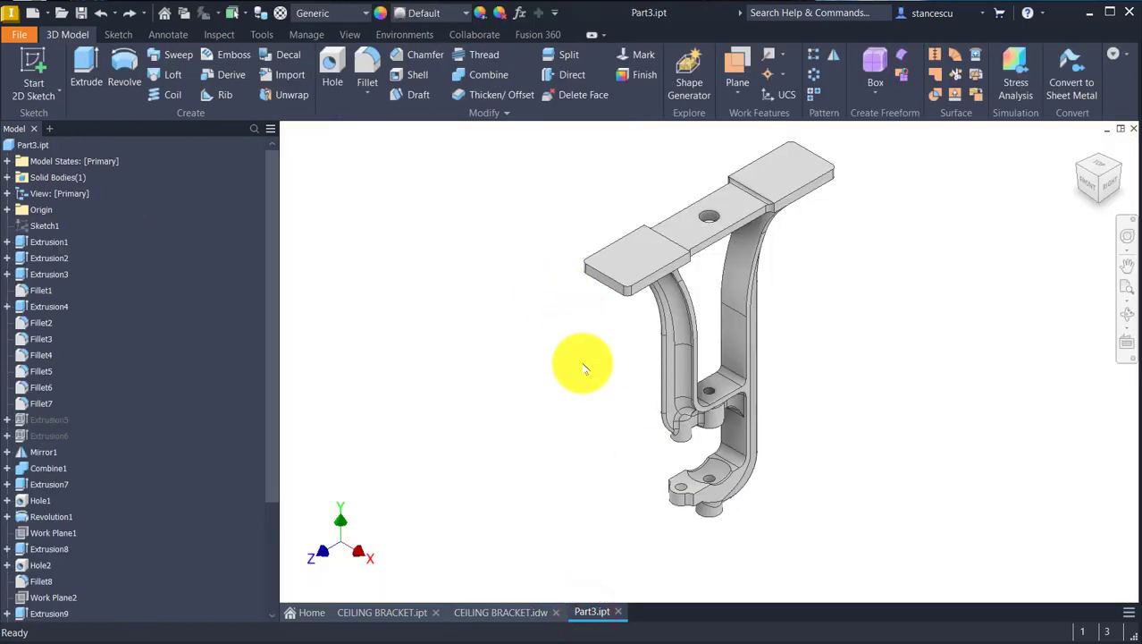
{"action": "middle_click_drag", "start_coordinate": [585, 371], "coordinate": [531, 428], "text": "shift"}
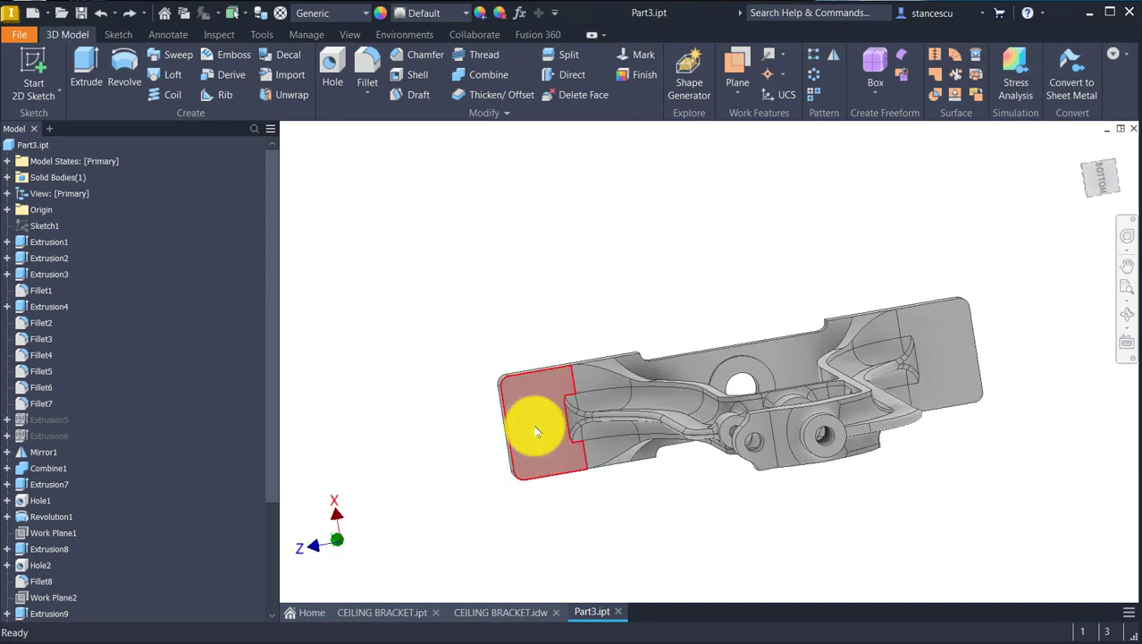
{"action": "left_click", "coordinate": [534, 429]}
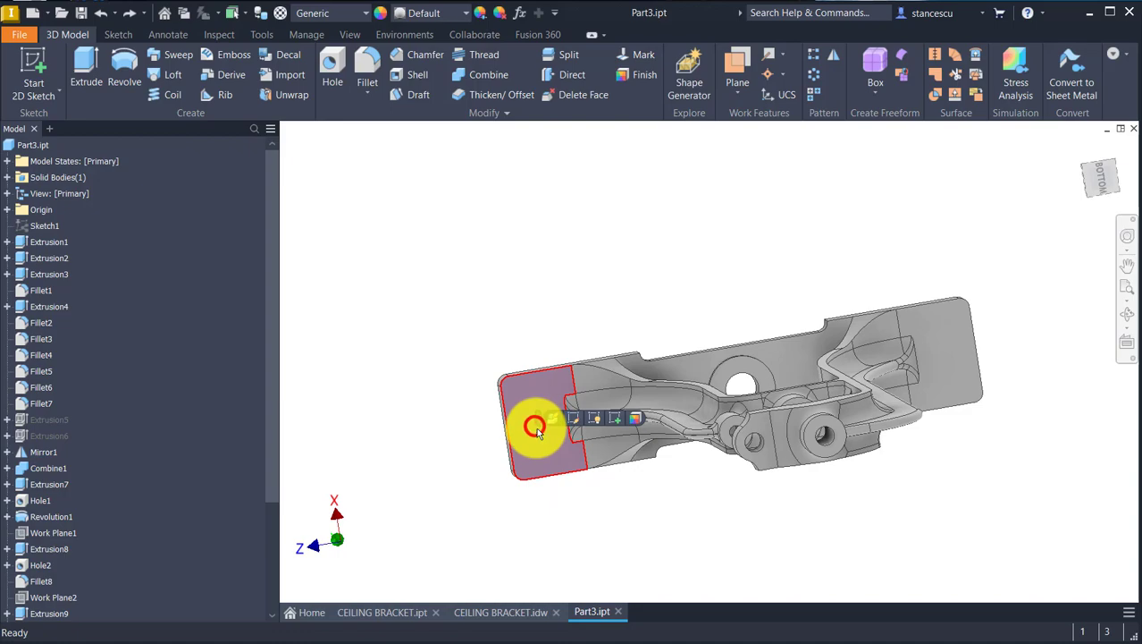
{"action": "left_click", "coordinate": [618, 418]}
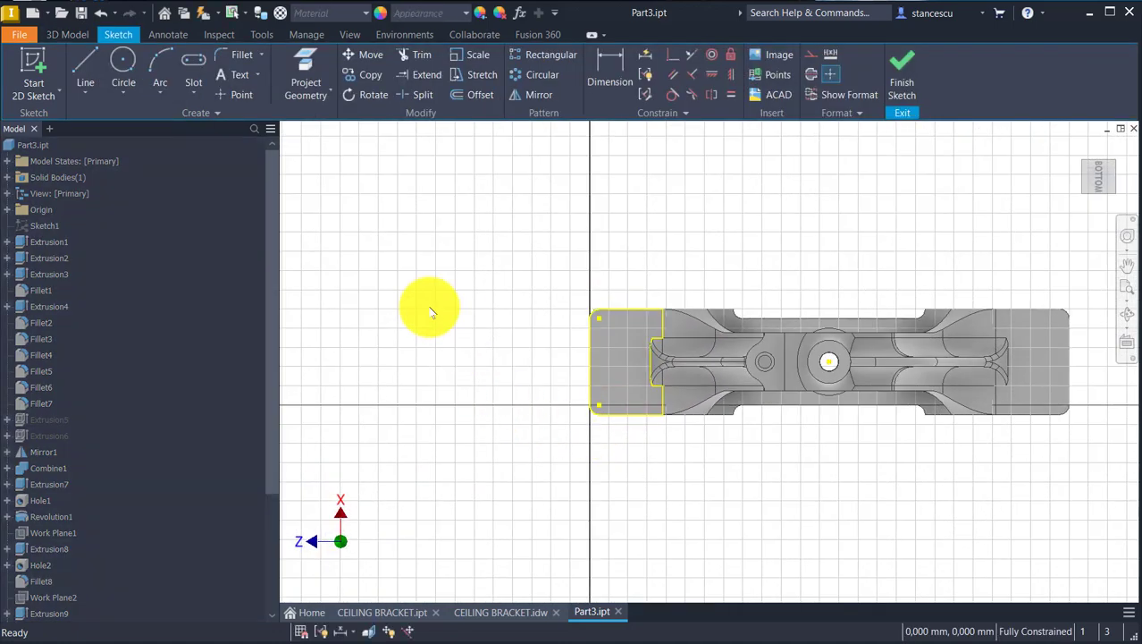
{"action": "left_click", "coordinate": [194, 67]}
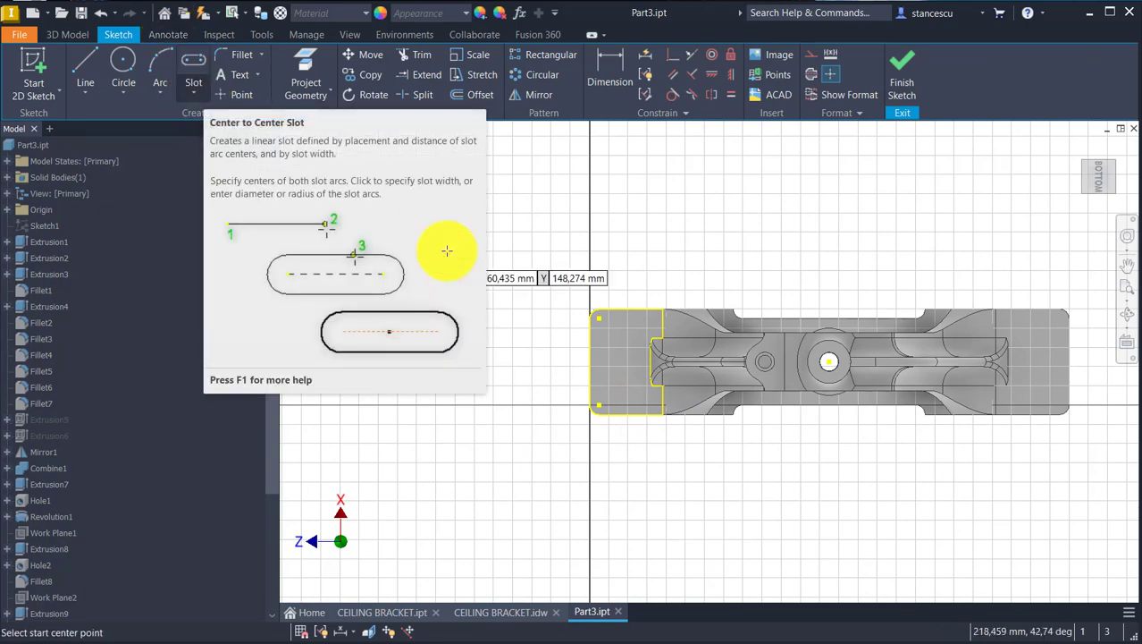
{"action": "left_click", "coordinate": [611, 247]}
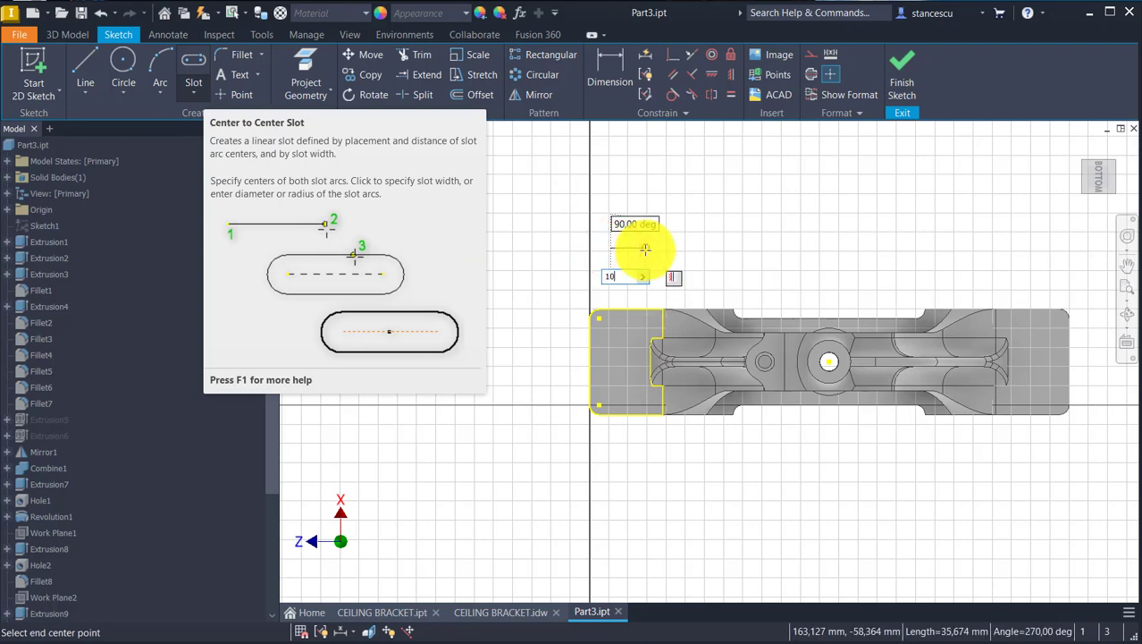
{"action": "type", "text": "10"}
{"action": "key", "text": "Return"}
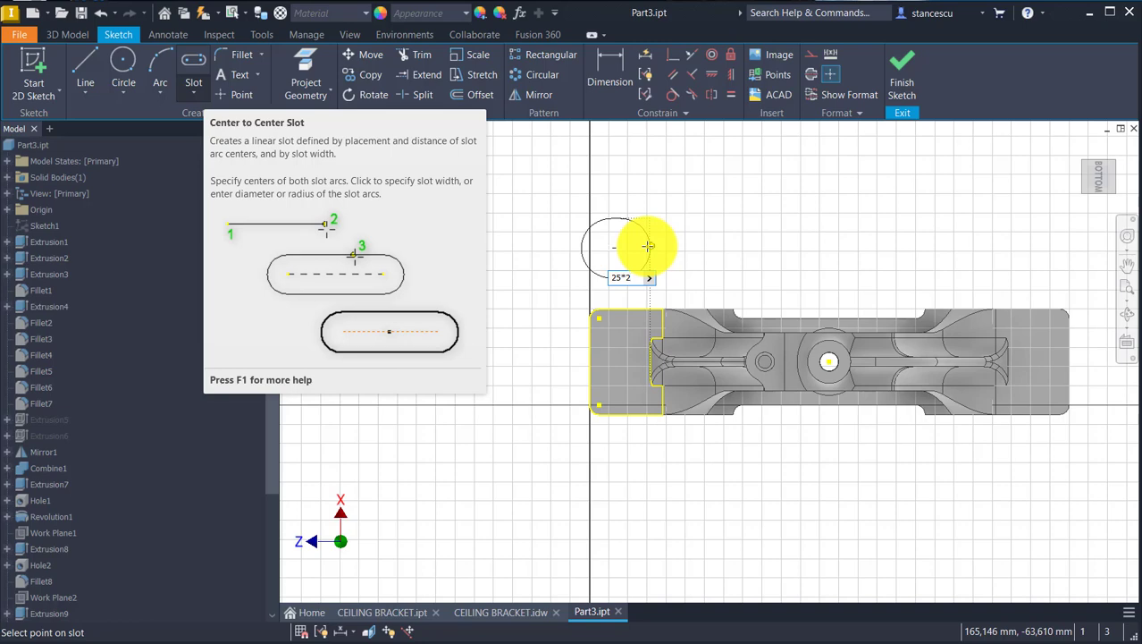
{"action": "left_click", "coordinate": [648, 246]}
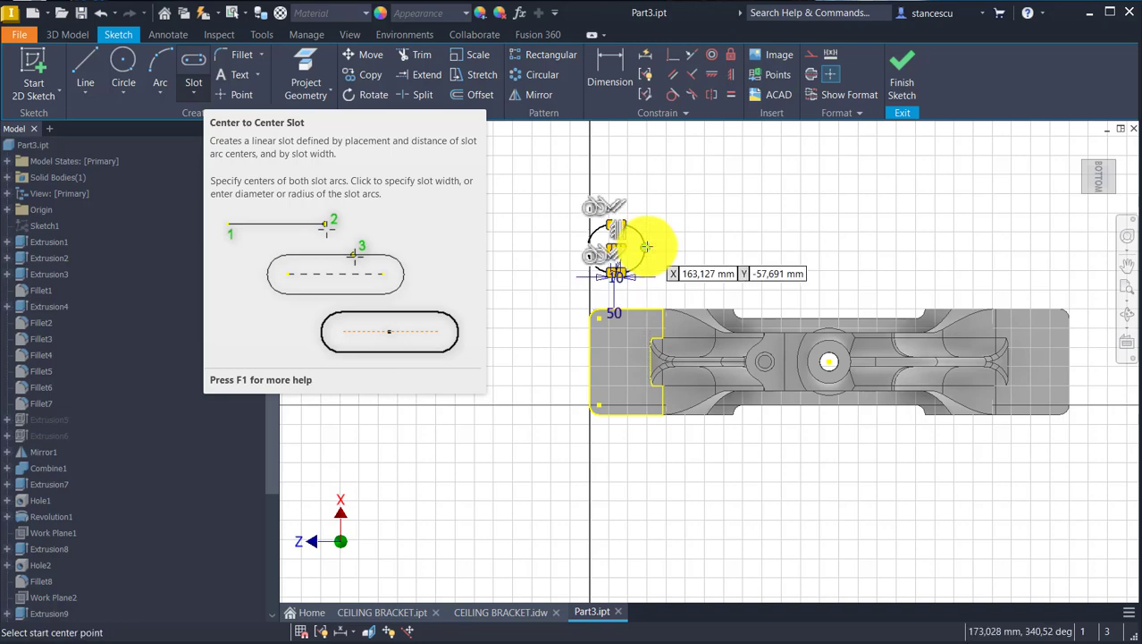
{"action": "key", "text": "Escape"}
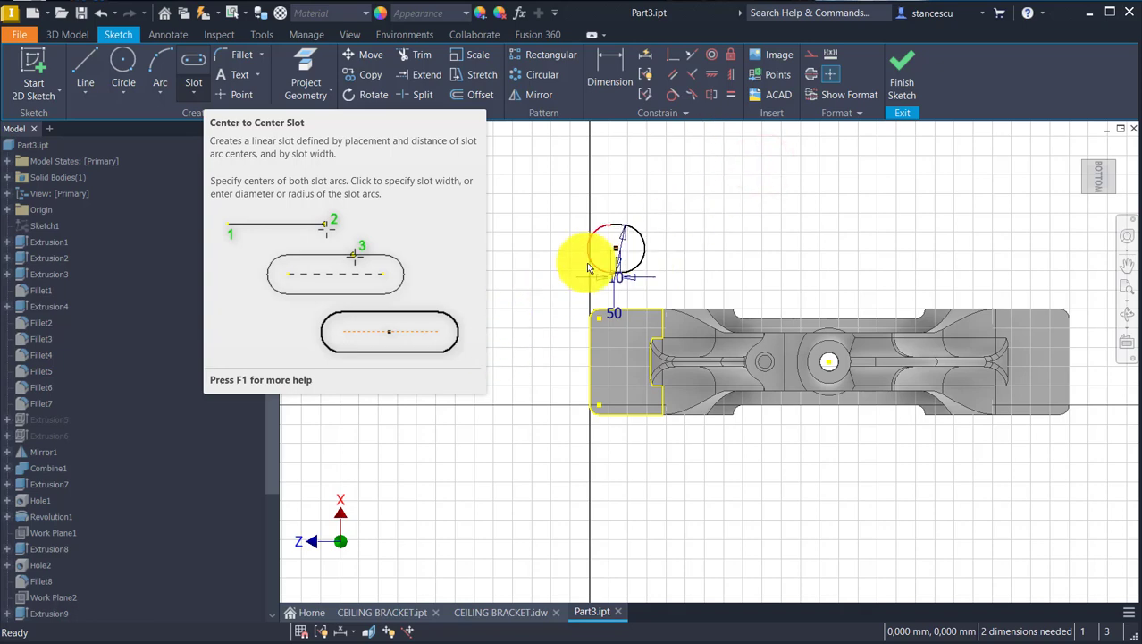
- Align the slot's center point with the center of the plate's middle hole using a vertical constraint
{"action": "scroll", "coordinate": [587, 268], "scroll_direction": "down", "scroll_amount": 3}
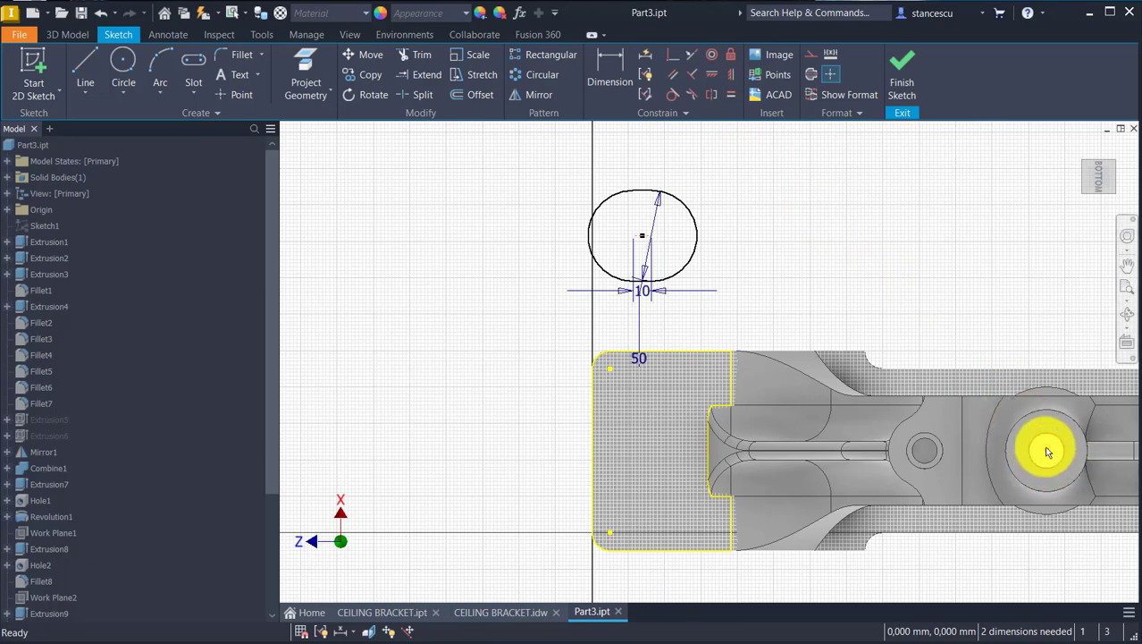
{"action": "left_click", "coordinate": [731, 76]}
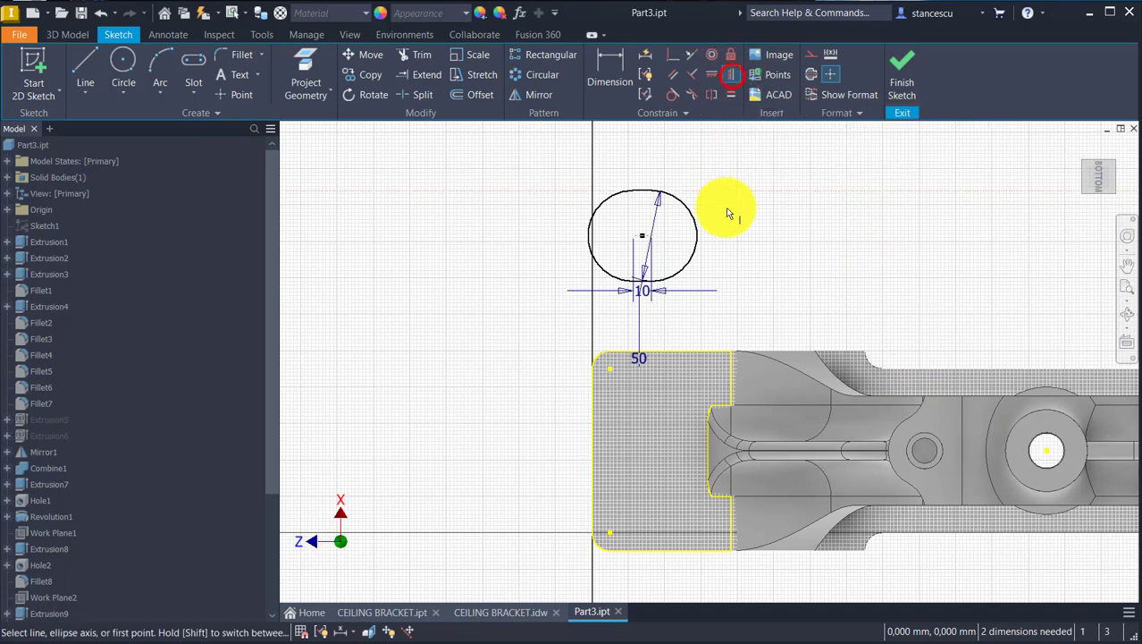
{"action": "left_click", "coordinate": [645, 236]}
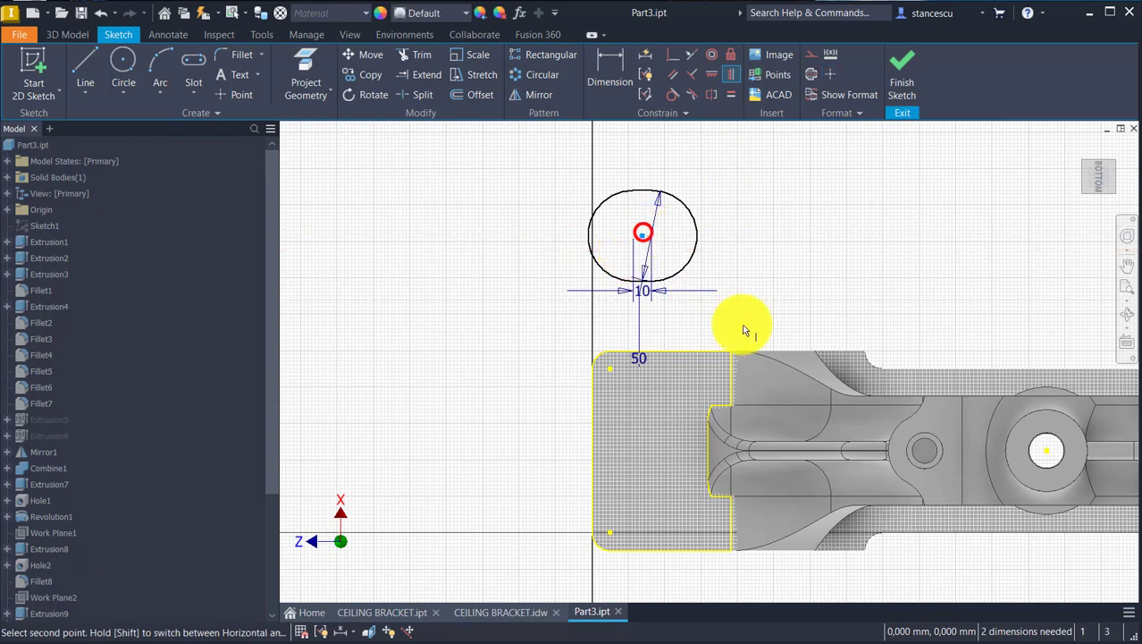
{"action": "left_click", "coordinate": [1047, 451]}
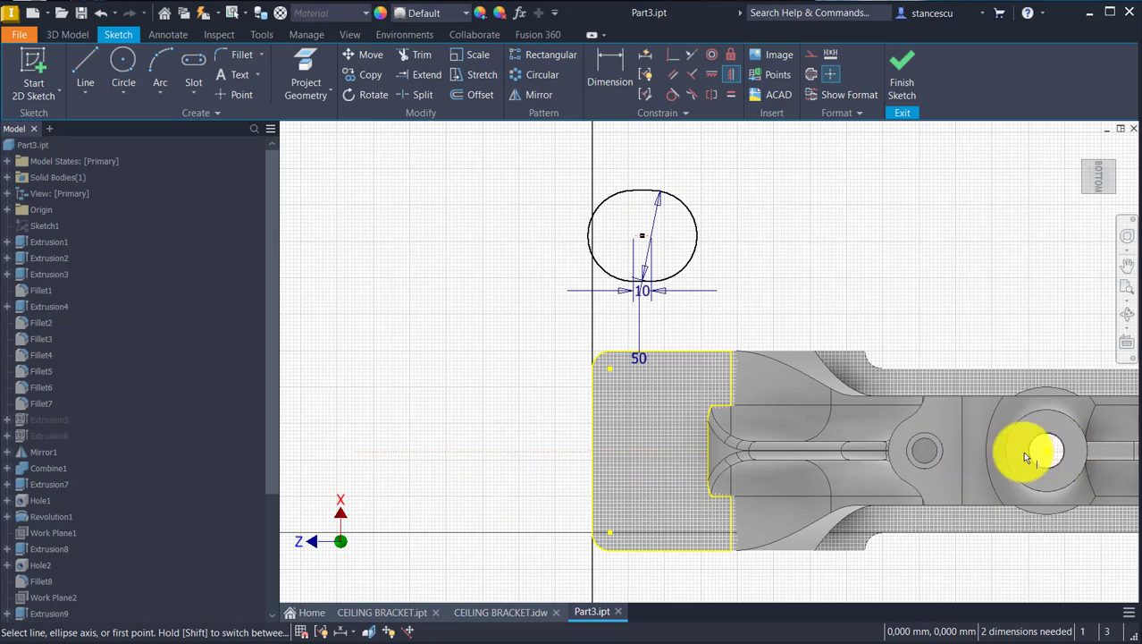
{"action": "left_click", "coordinate": [1043, 450]}
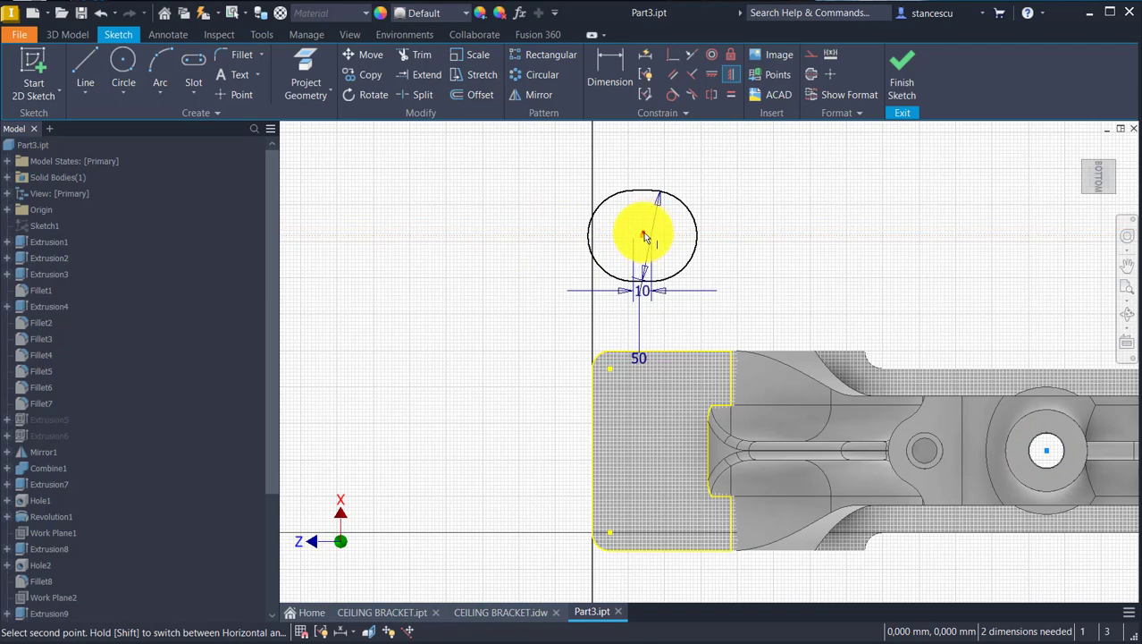
{"action": "left_click", "coordinate": [644, 236]}
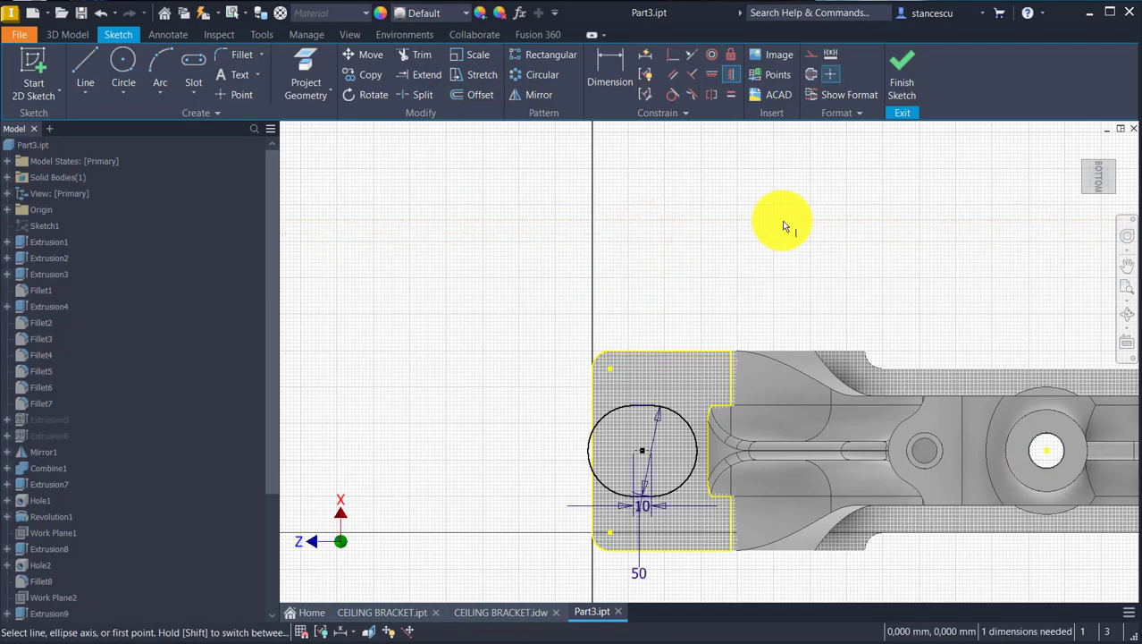
- Dimension the distance between the slot's center and the middle hole's center as 420/2 mm and finish the sketch
{"action": "key", "text": "F2"}
{"action": "mouse_move", "coordinate": [798, 311]}
{"action": "left_mouse_down"}
{"action": "mouse_move", "coordinate": [514, 257]}
{"action": "mouse_move", "coordinate": [530, 256]}
{"action": "left_mouse_up"}
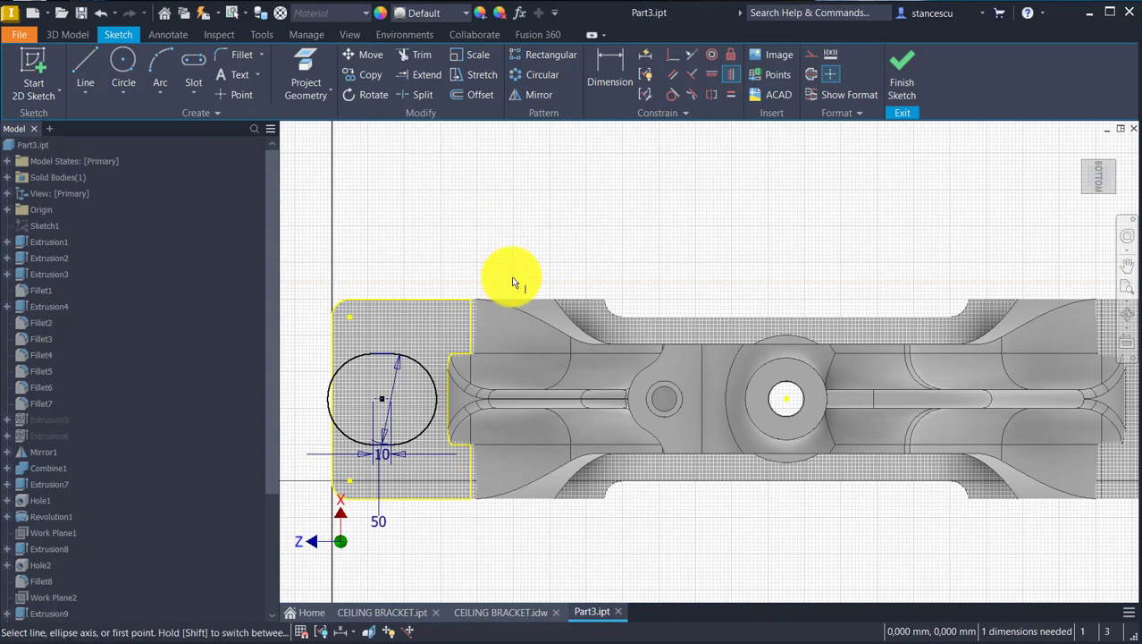
{"action": "left_click", "coordinate": [611, 73]}
{"action": "left_click", "coordinate": [784, 402]}
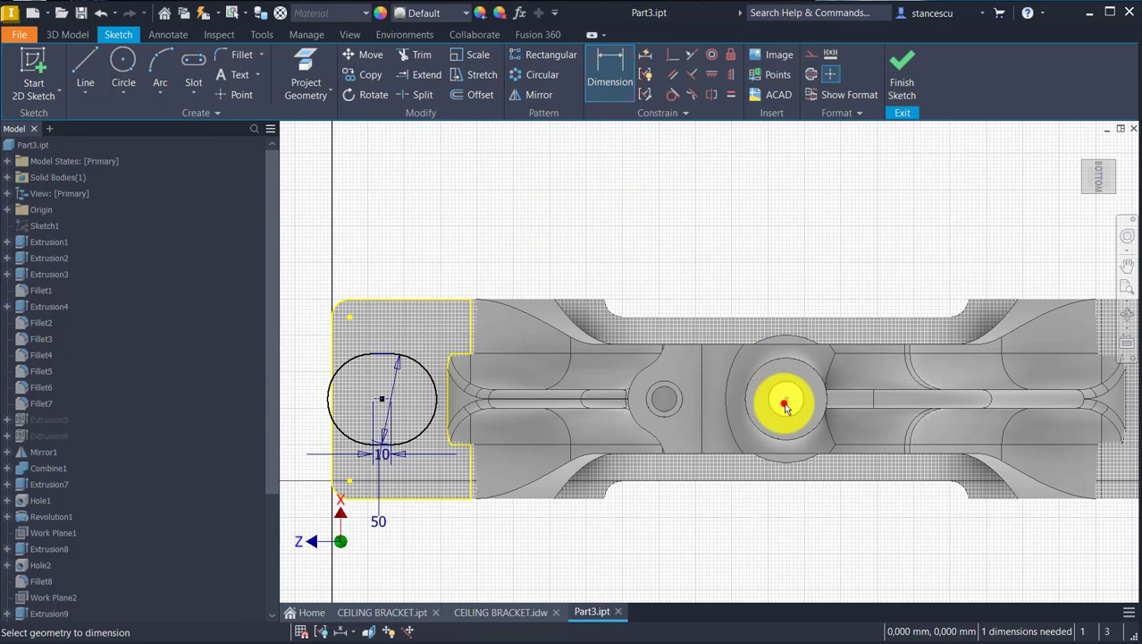
{"action": "left_click", "coordinate": [382, 405]}
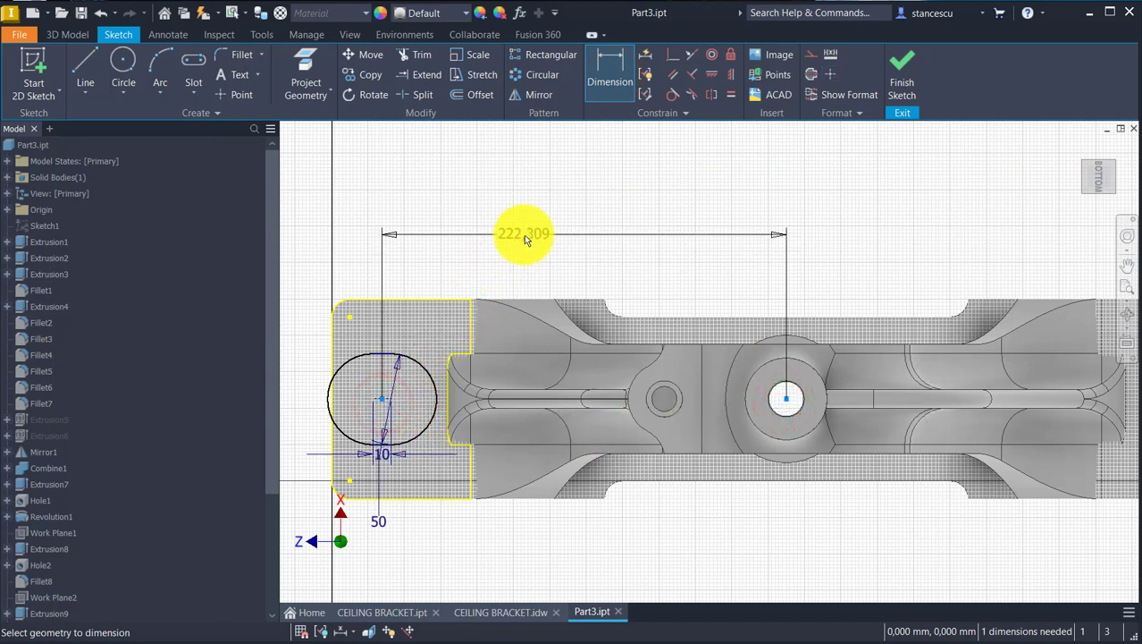
{"action": "left_click", "coordinate": [524, 198]}
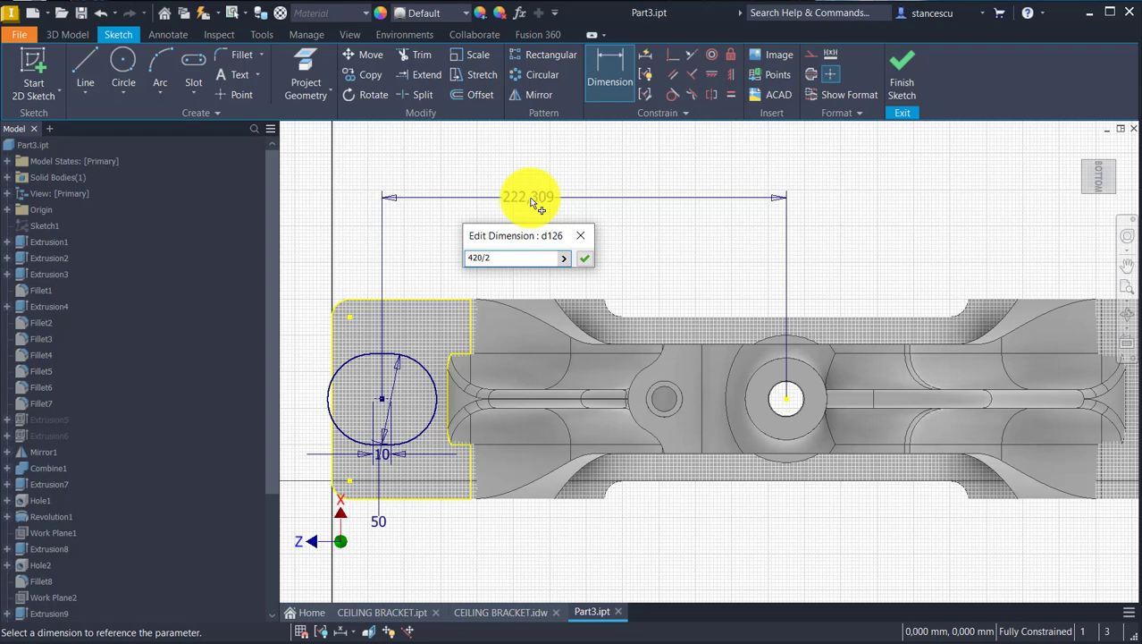
{"action": "key", "text": "Return"}
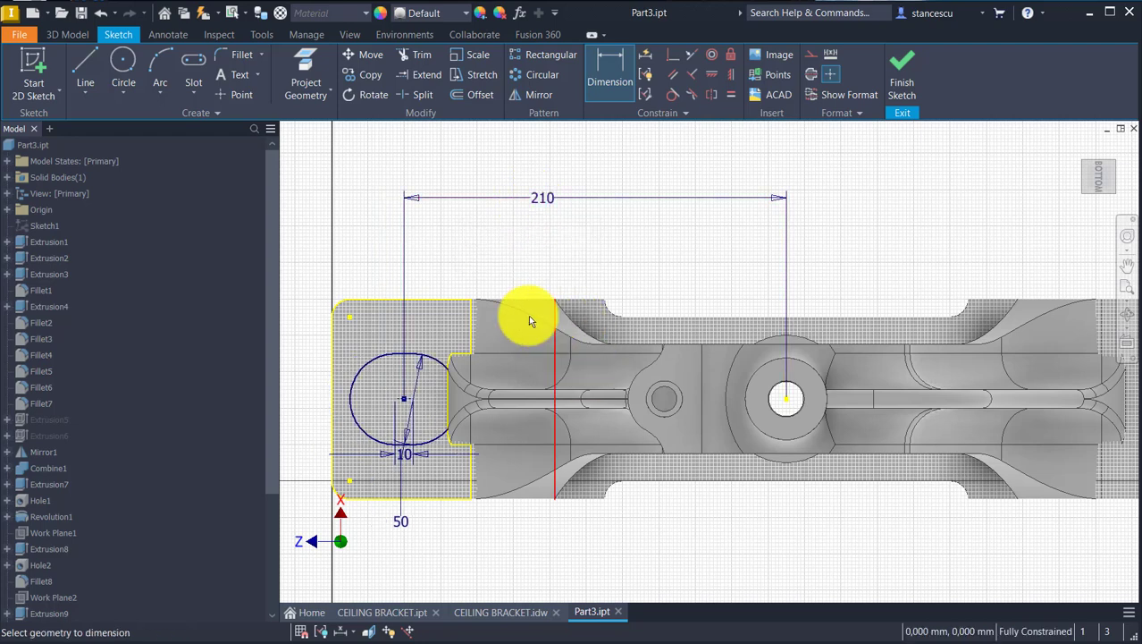
{"action": "left_click", "coordinate": [900, 77]}
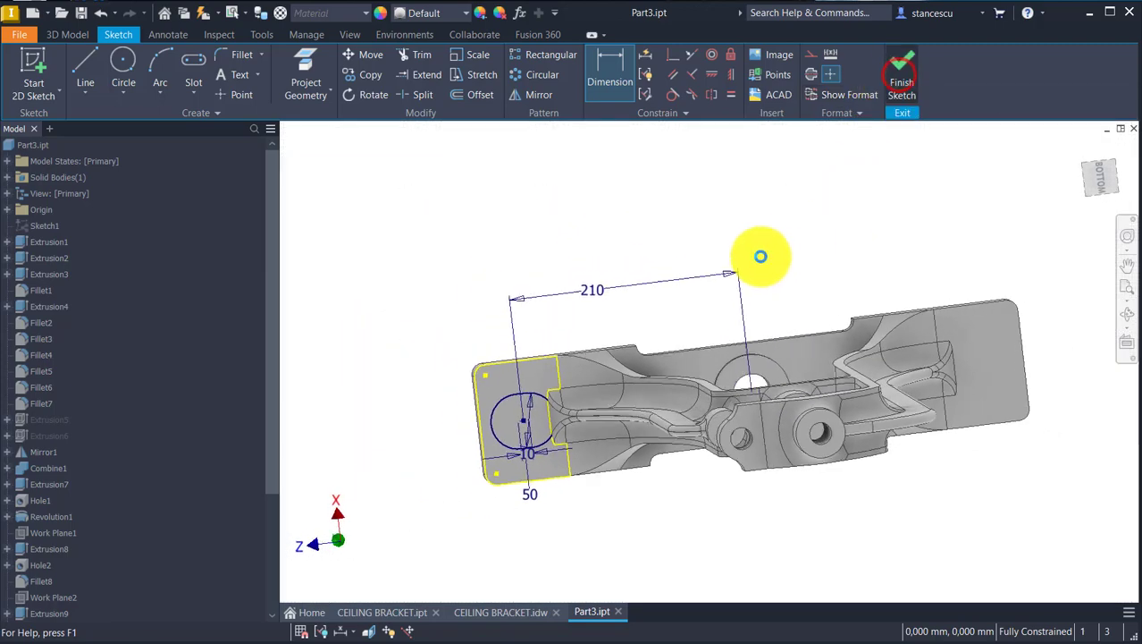
- Check the end pad's height dimensions in the front view of CEILING BRACKET.idw and return to the slot sketch in Part3.ipt
{"action": "left_click", "coordinate": [502, 614]}
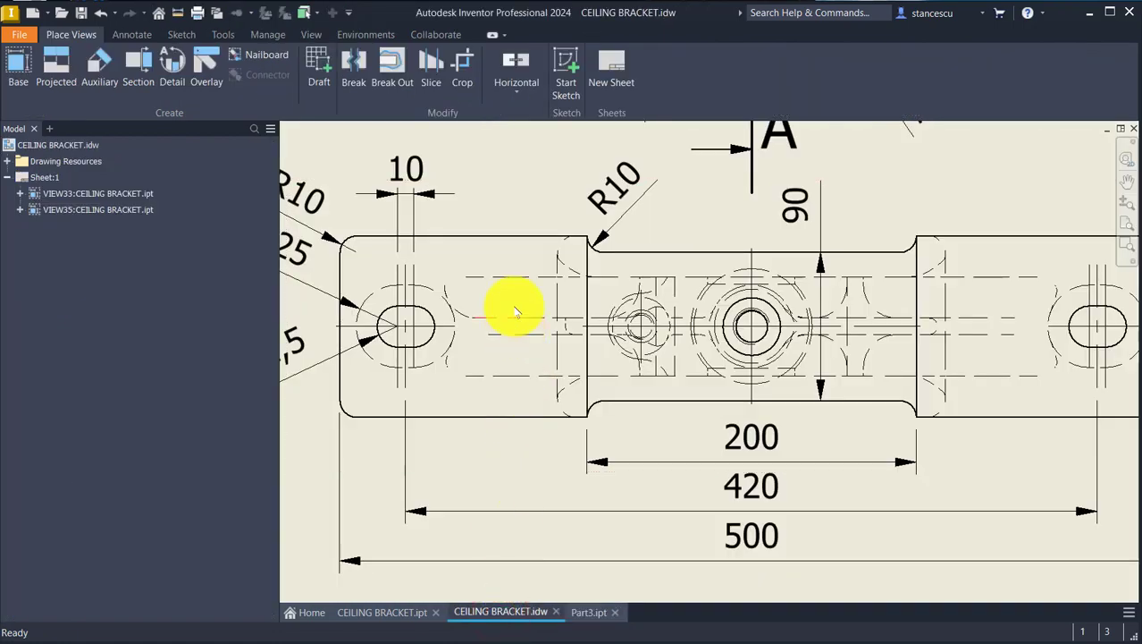
{"action": "scroll", "coordinate": [517, 331], "scroll_direction": "down", "scroll_amount": 5}
{"action": "left_click", "coordinate": [601, 199]}
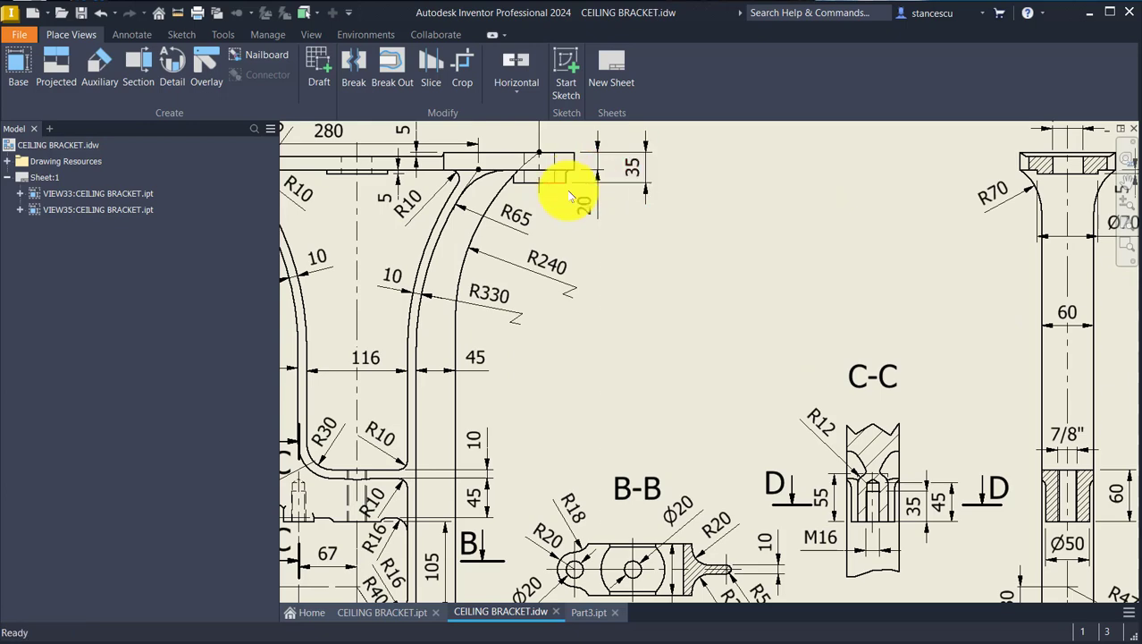
{"action": "left_click", "coordinate": [594, 613]}
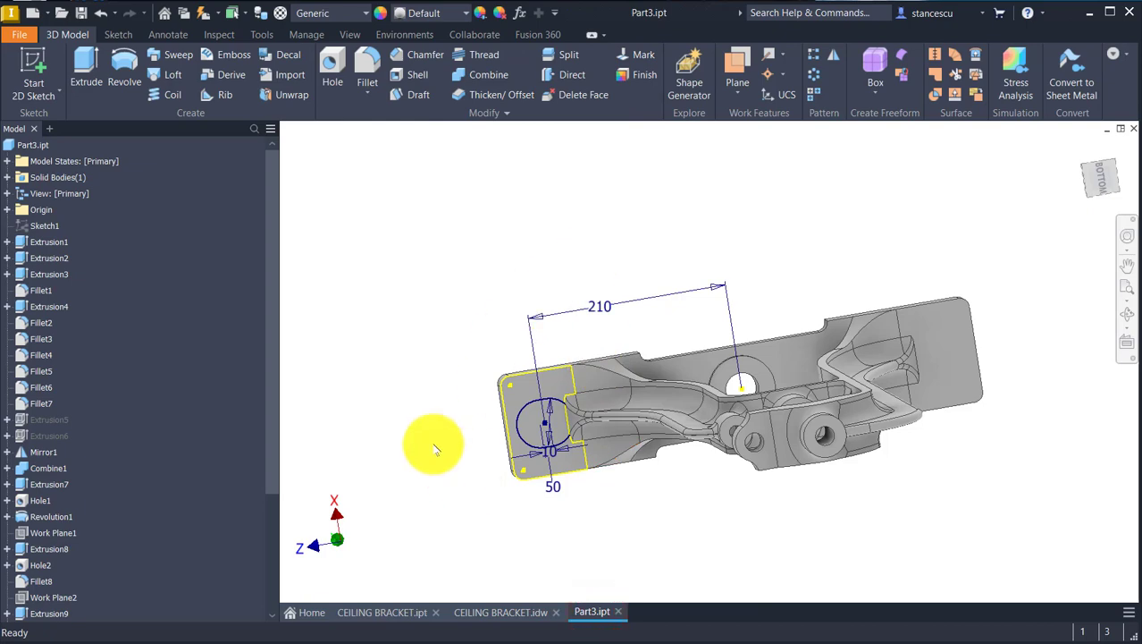
{"action": "mouse_move", "coordinate": [432, 446]}
{"action": "middle_mouse_down", "text": "shift"}
{"action": "mouse_move", "coordinate": [454, 428]}
{"action": "mouse_move", "coordinate": [332, 183]}
{"action": "mouse_move", "coordinate": [319, 288]}
{"action": "mouse_move", "coordinate": [335, 332]}
{"action": "mouse_move", "coordinate": [439, 439]}
{"action": "middle_mouse_up", "text": "shift"}
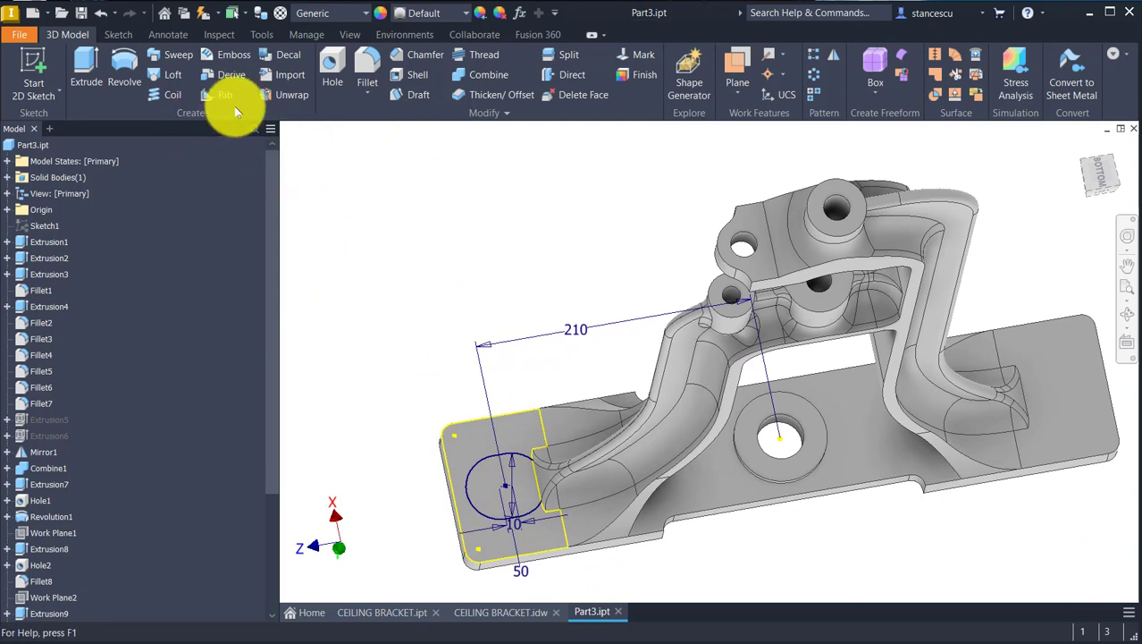
- Extrude both regions of the slot profile as a joined pad on the plate's underside with a distance of 35-20 mm
{"action": "left_click", "coordinate": [97, 66]}
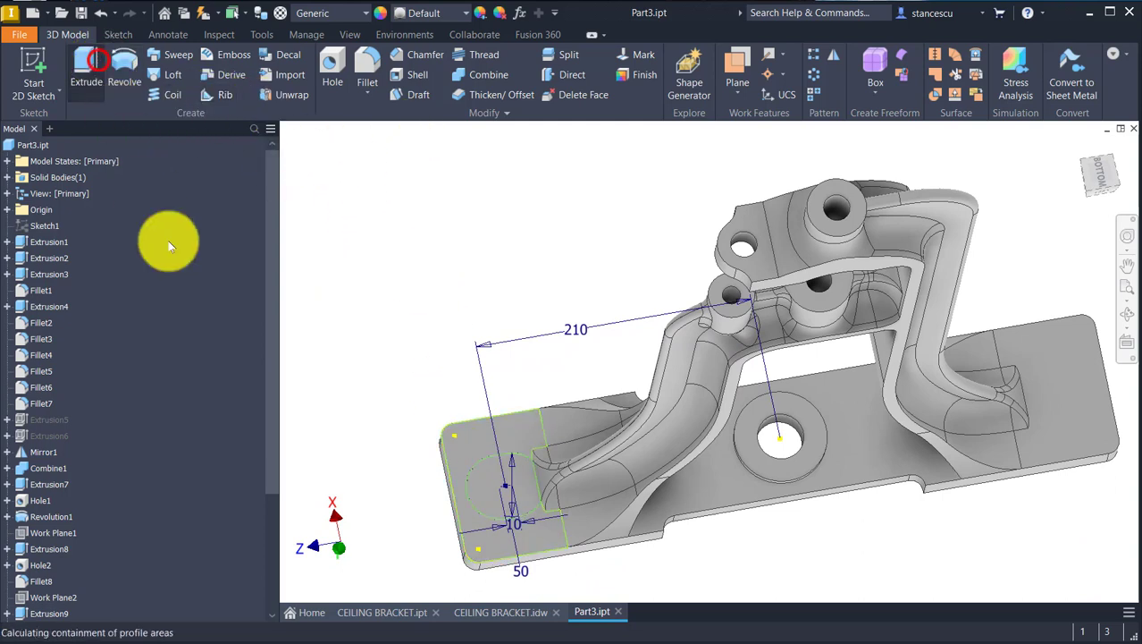
{"action": "left_click", "coordinate": [497, 490]}
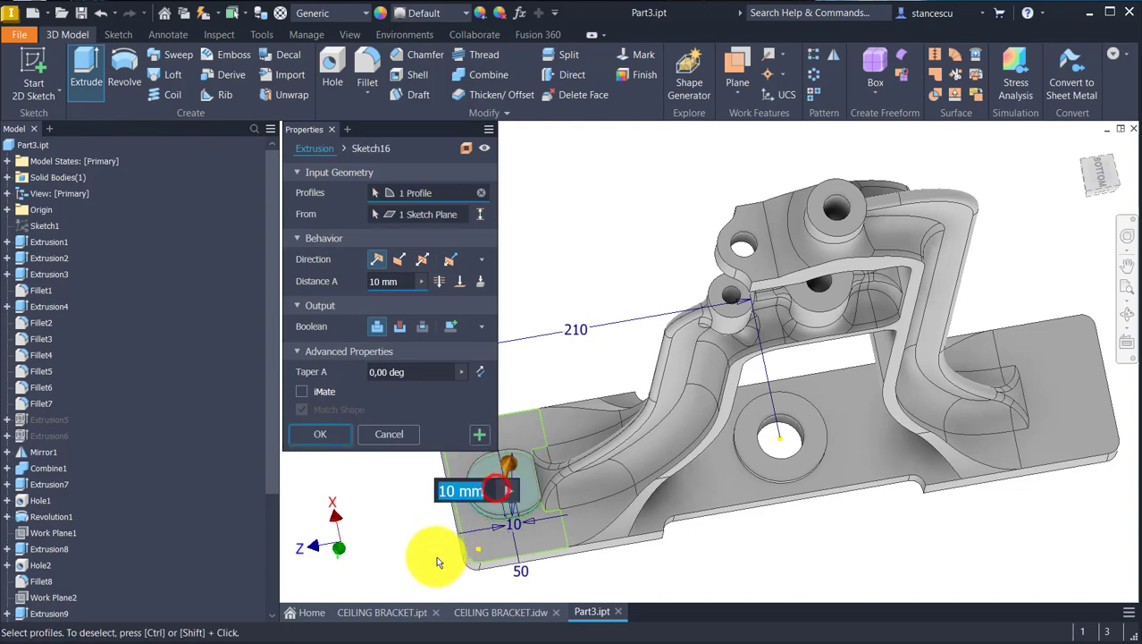
{"action": "scroll", "coordinate": [425, 550], "scroll_direction": "up", "scroll_amount": 5}
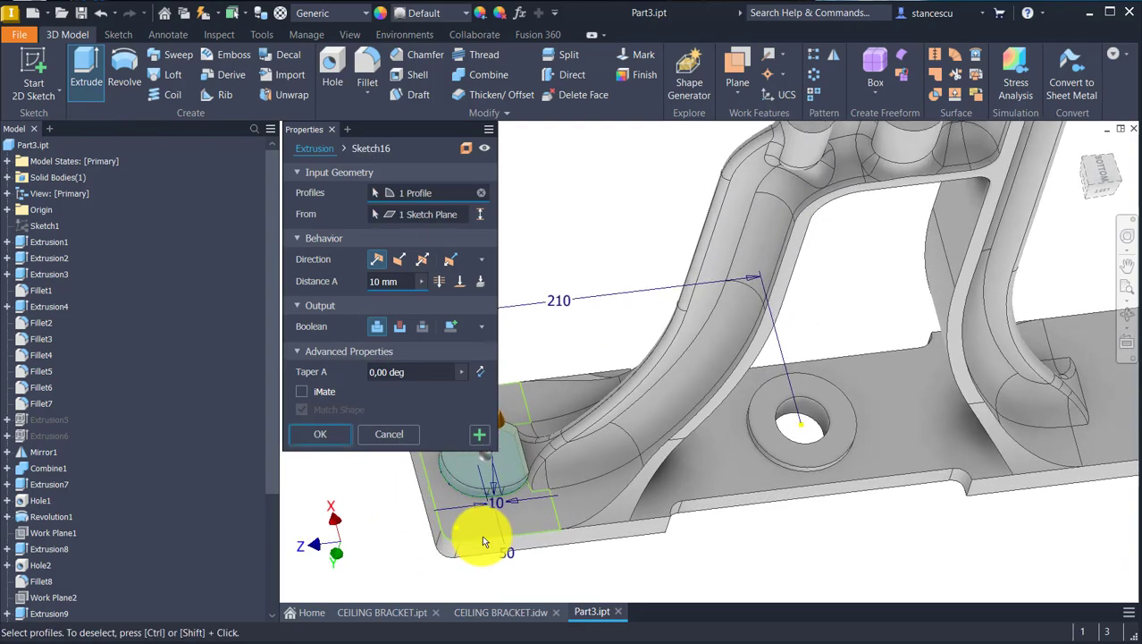
{"action": "scroll", "coordinate": [489, 544], "scroll_direction": "up", "scroll_amount": 4}
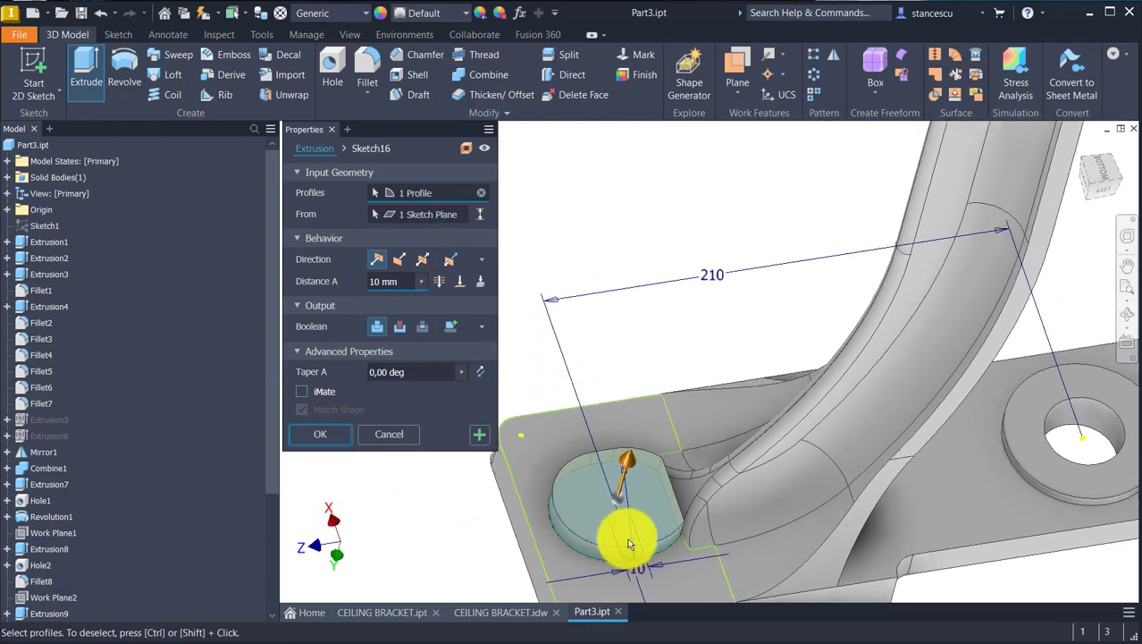
{"action": "middle_click_drag", "start_coordinate": [656, 506], "coordinate": [688, 491], "text": "shift"}
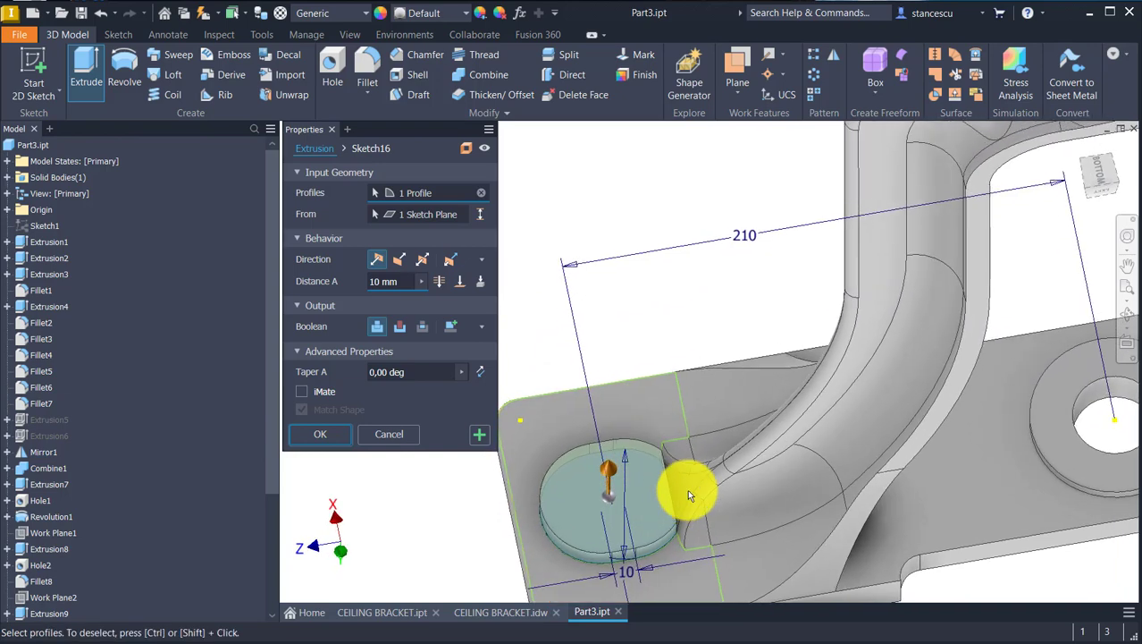
{"action": "left_click", "coordinate": [679, 490]}
{"action": "key", "text": "F6"}
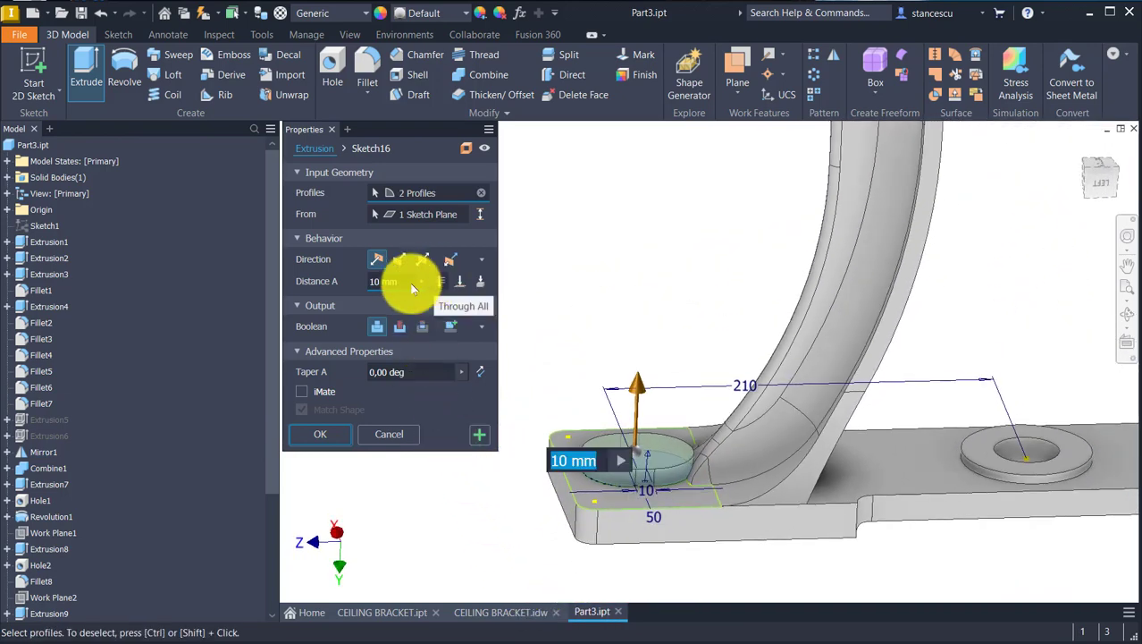
{"action": "type", "text": "35-20"}
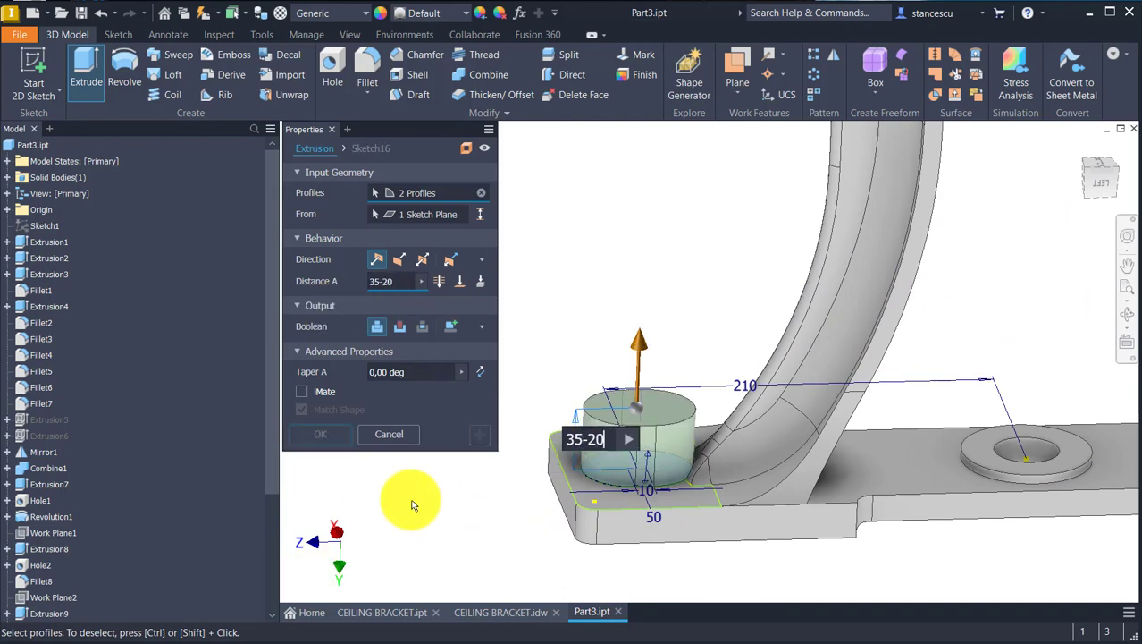
{"action": "key", "text": "Return"}
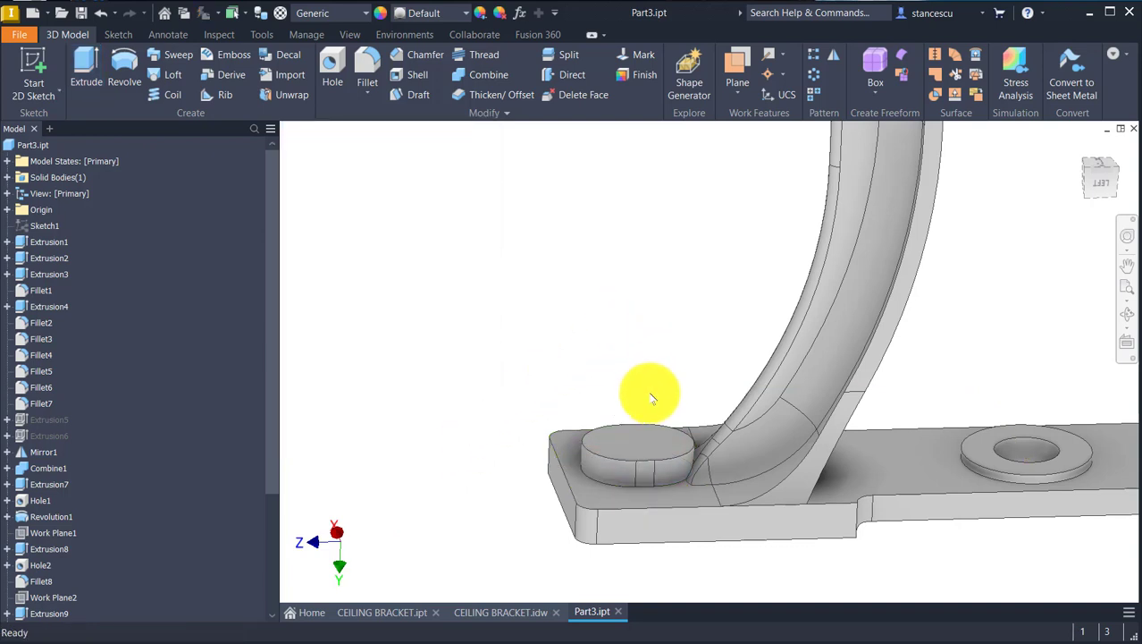
- Start a sketch on the end pad's flat outer face and offset its slot outline inward by 12.5 mm
{"action": "left_click", "coordinate": [643, 431]}
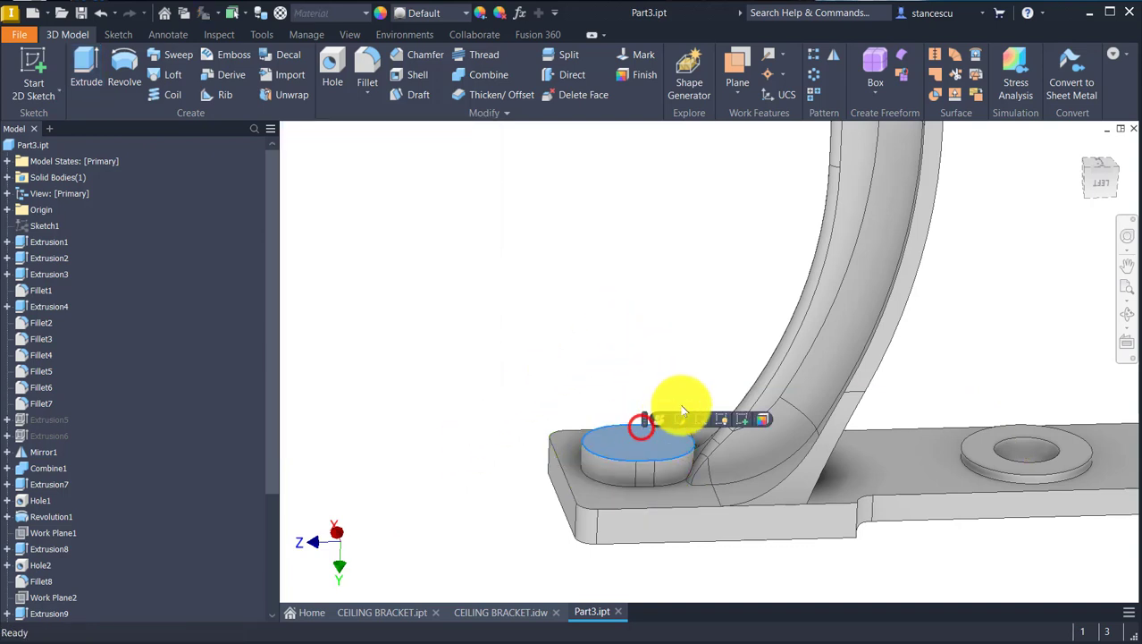
{"action": "left_click", "coordinate": [747, 425]}
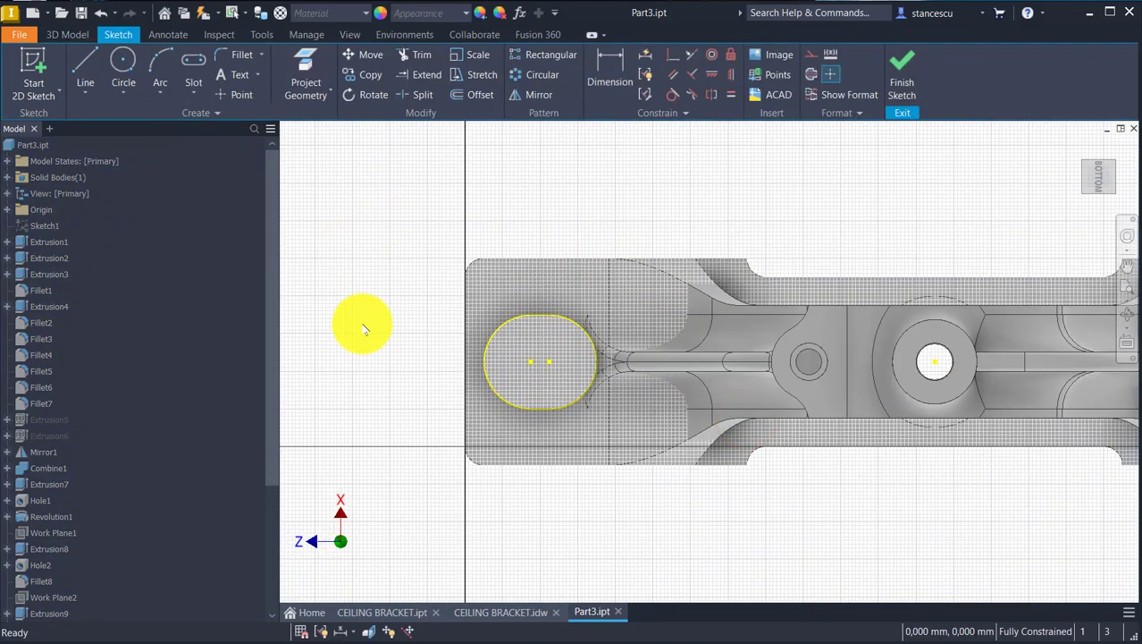
{"action": "left_click", "coordinate": [472, 96]}
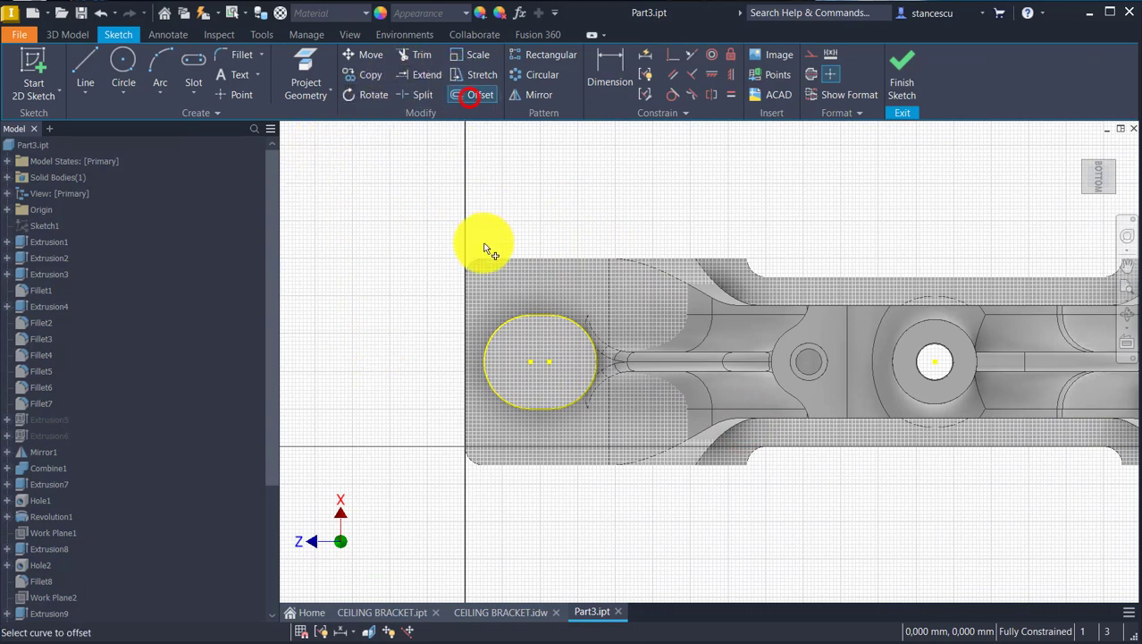
{"action": "left_click", "coordinate": [550, 414]}
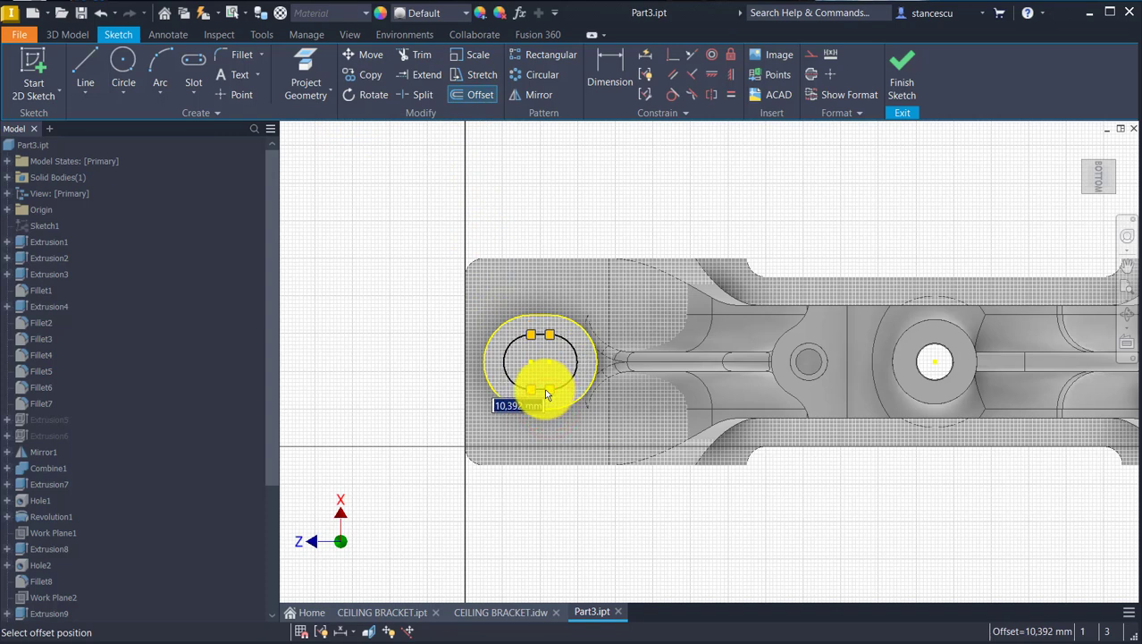
{"action": "type", "text": "12,5"}
{"action": "key", "text": "Return"}
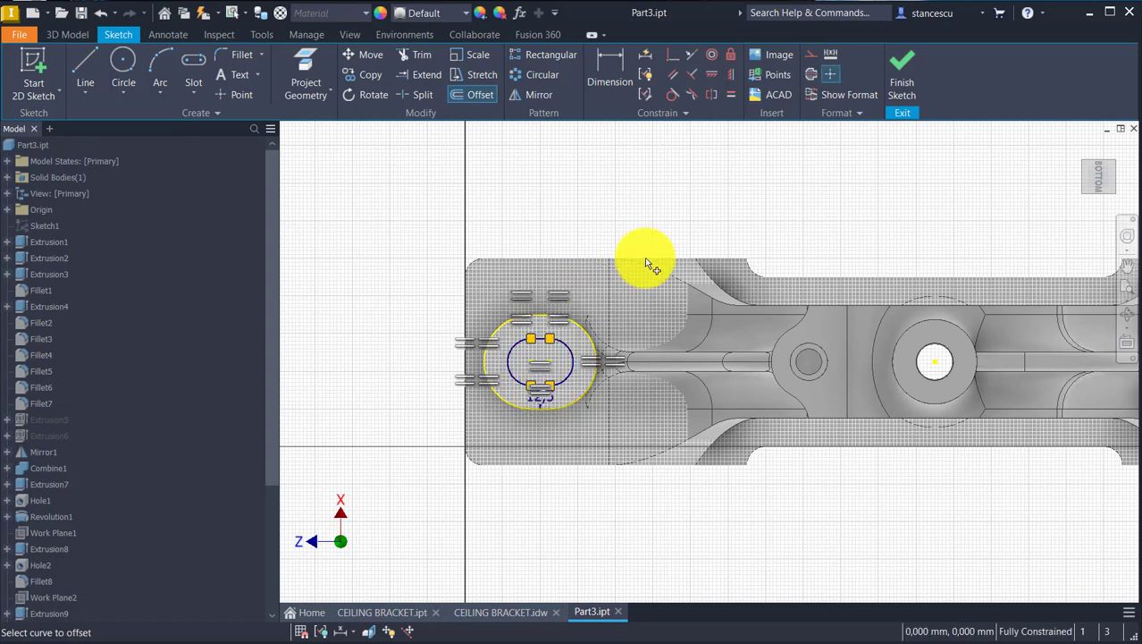
{"action": "left_click", "coordinate": [702, 188]}
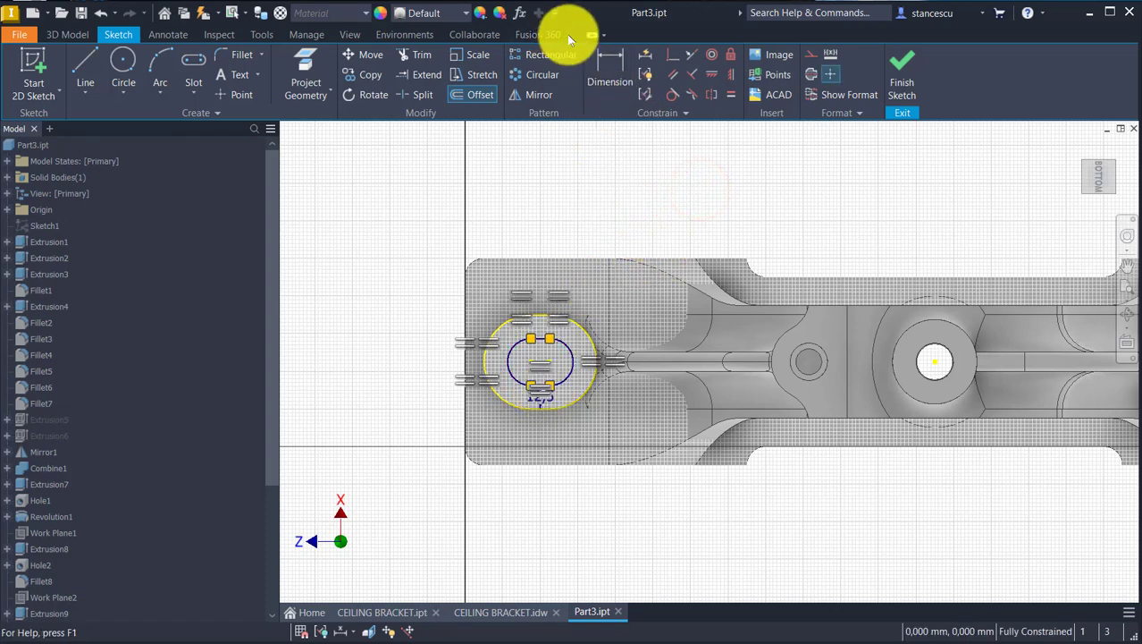
- Check the end radius of the inner slot with a trial dimension without placing it
{"action": "left_click", "coordinate": [610, 79]}
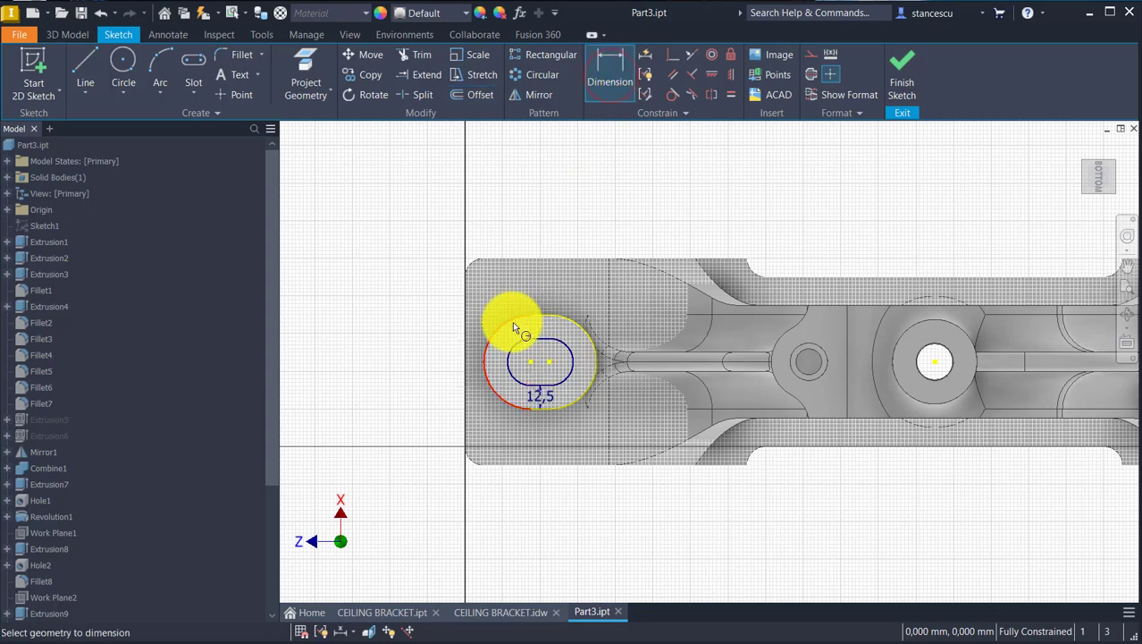
{"action": "left_click", "coordinate": [512, 348]}
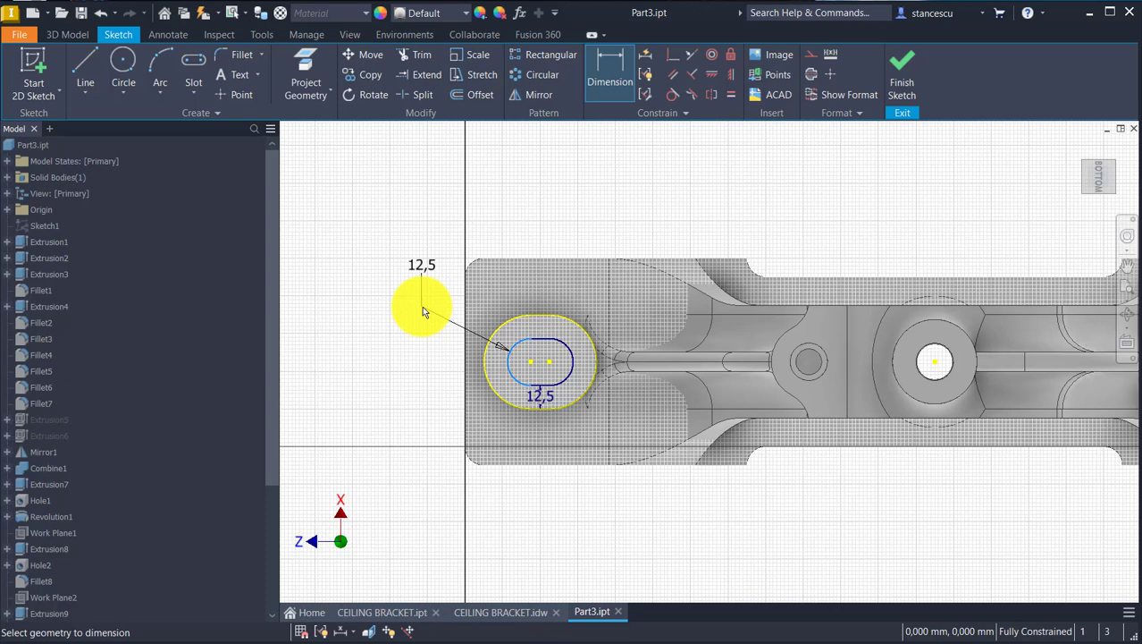
{"action": "key", "text": "Escape"}
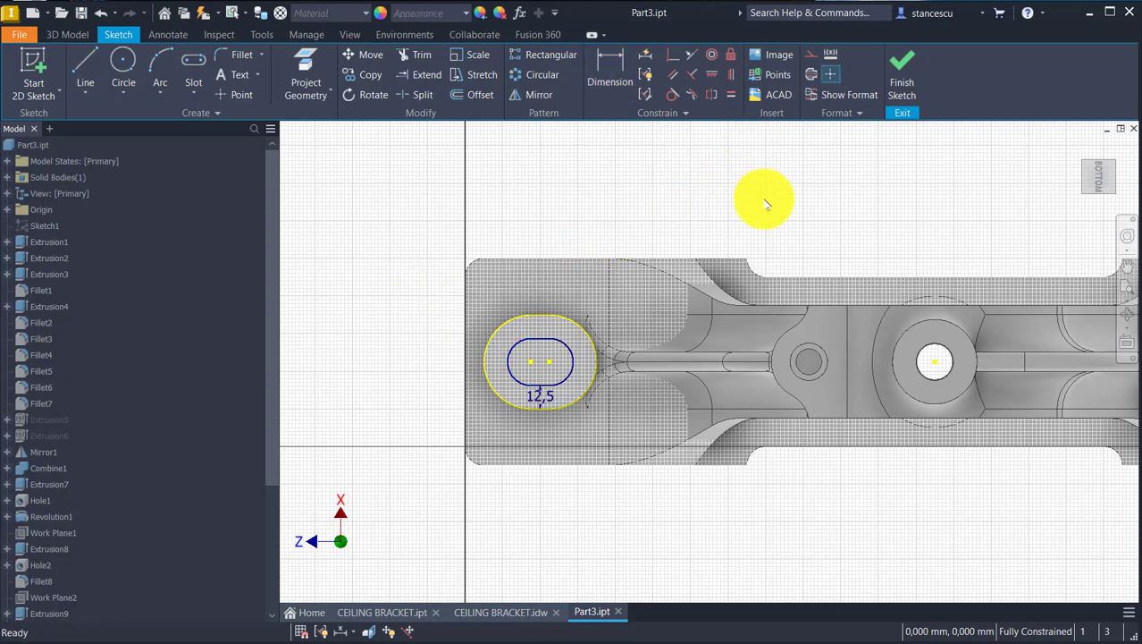
- Finish the sketch and cut the inner slot profile through all material with Extrude
{"action": "left_click", "coordinate": [896, 68]}
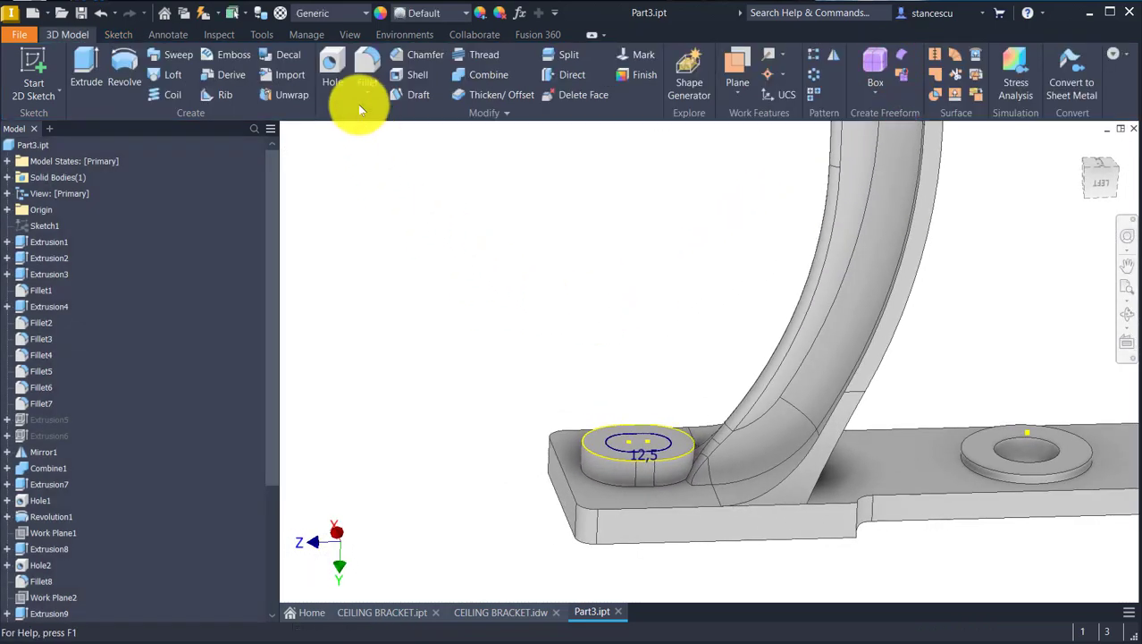
{"action": "left_click", "coordinate": [85, 65]}
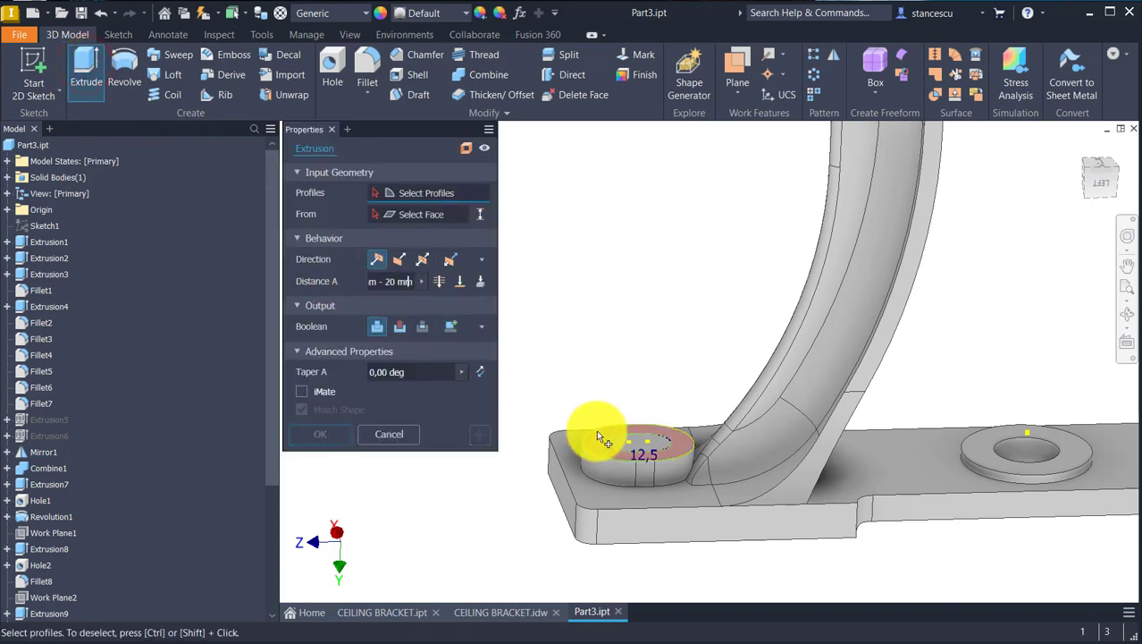
{"action": "left_click", "coordinate": [626, 444]}
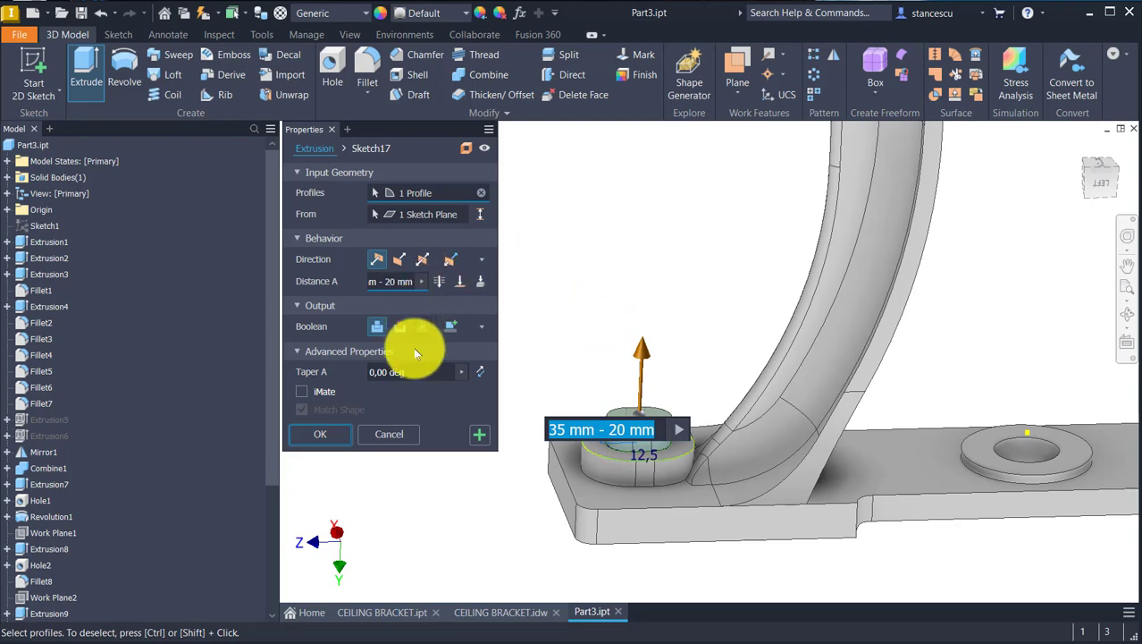
{"action": "left_click", "coordinate": [402, 328]}
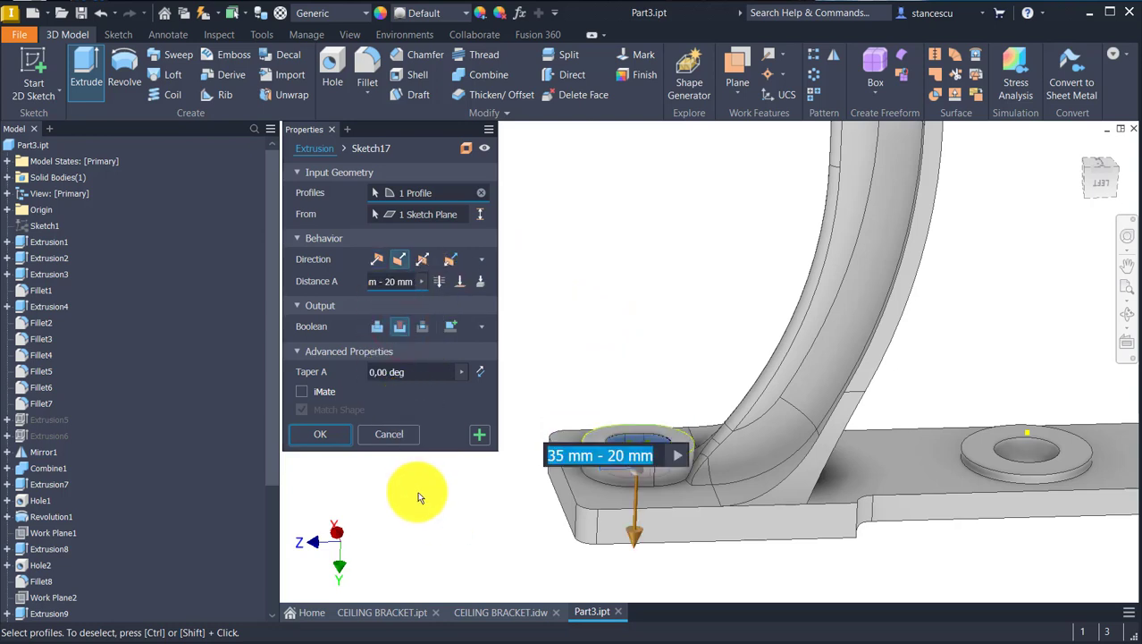
{"action": "left_click", "coordinate": [438, 282]}
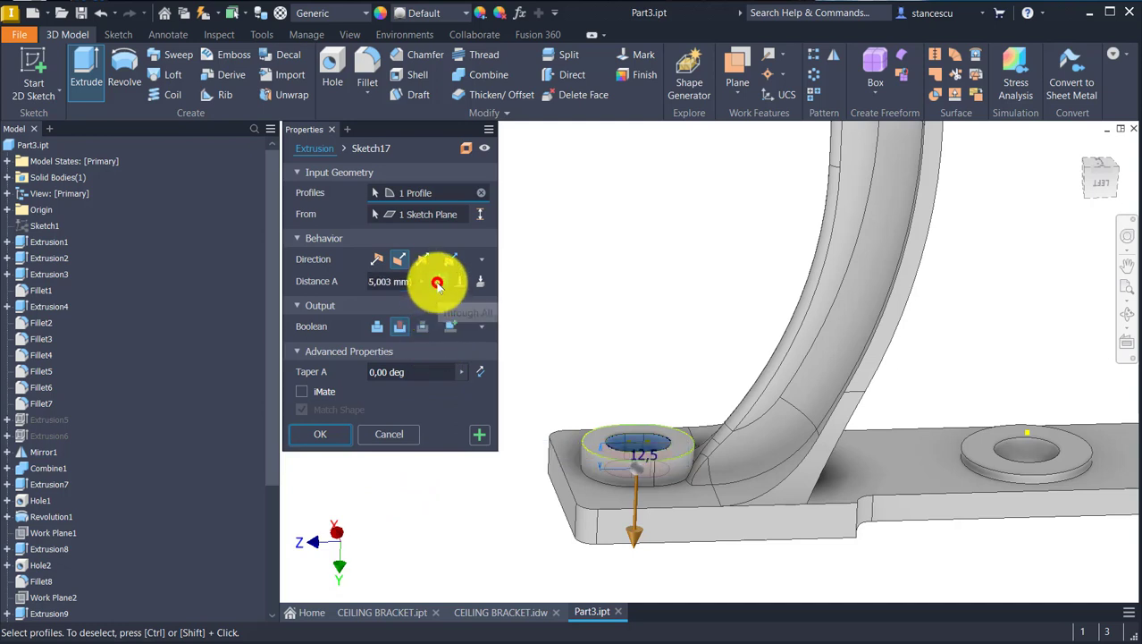
{"action": "left_click", "coordinate": [319, 435]}
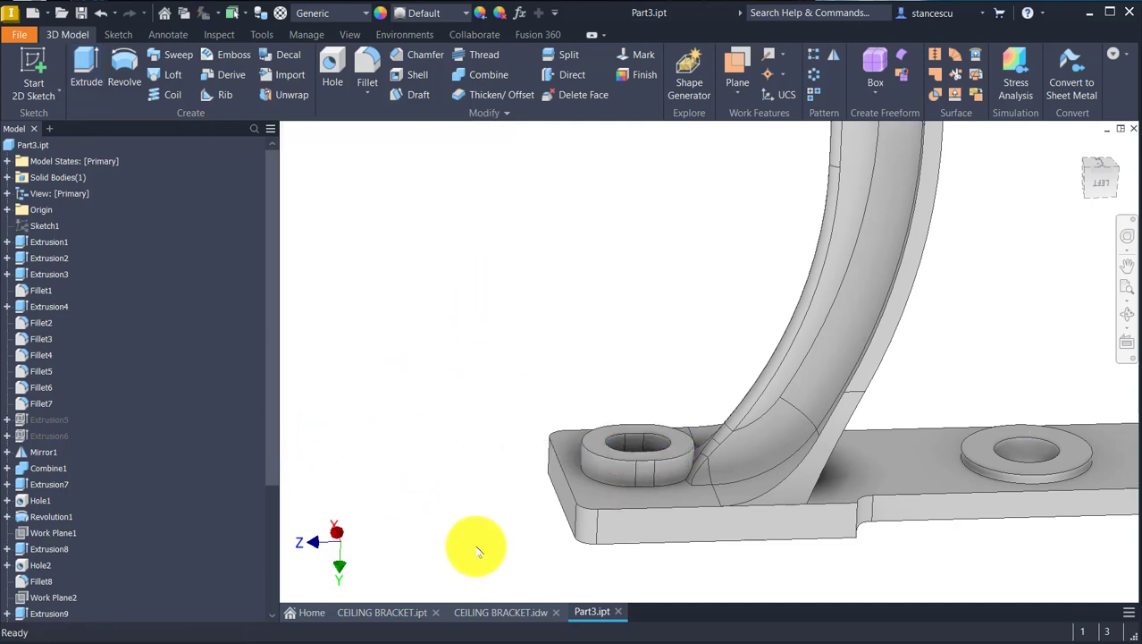
- Check the fillet radius at the base of the end pad in the front view of CEILING BRACKET.idw and return to Part3.ipt
{"action": "left_click", "coordinate": [480, 616]}
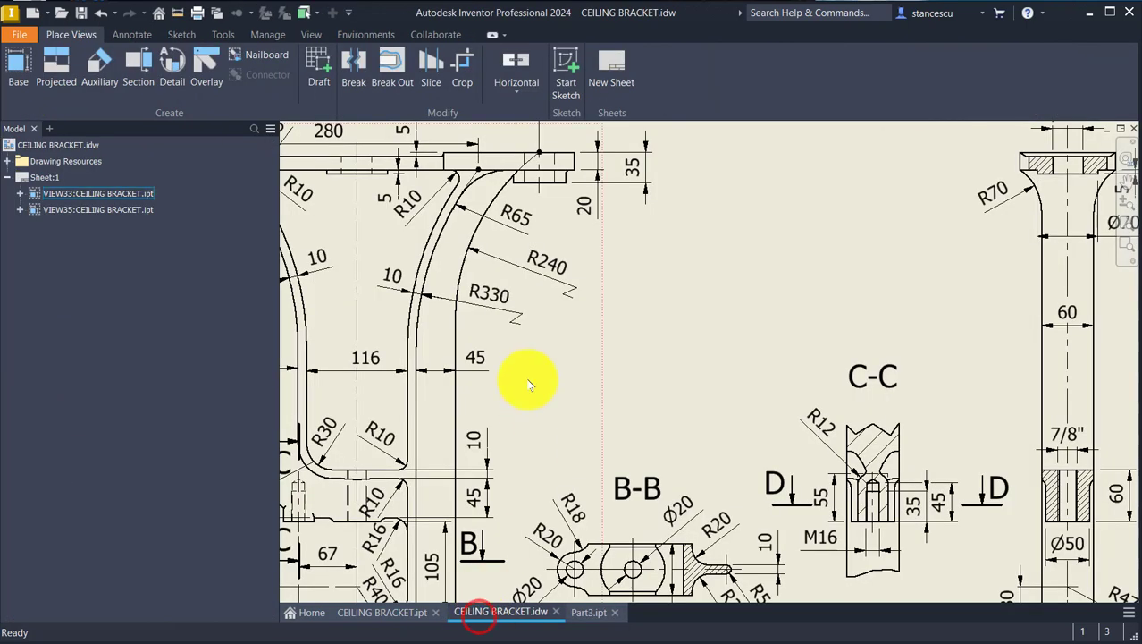
{"action": "mouse_move", "coordinate": [499, 344]}
{"action": "middle_mouse_down"}
{"action": "mouse_move", "coordinate": [556, 391]}
{"action": "mouse_move", "coordinate": [682, 438]}
{"action": "middle_mouse_up"}
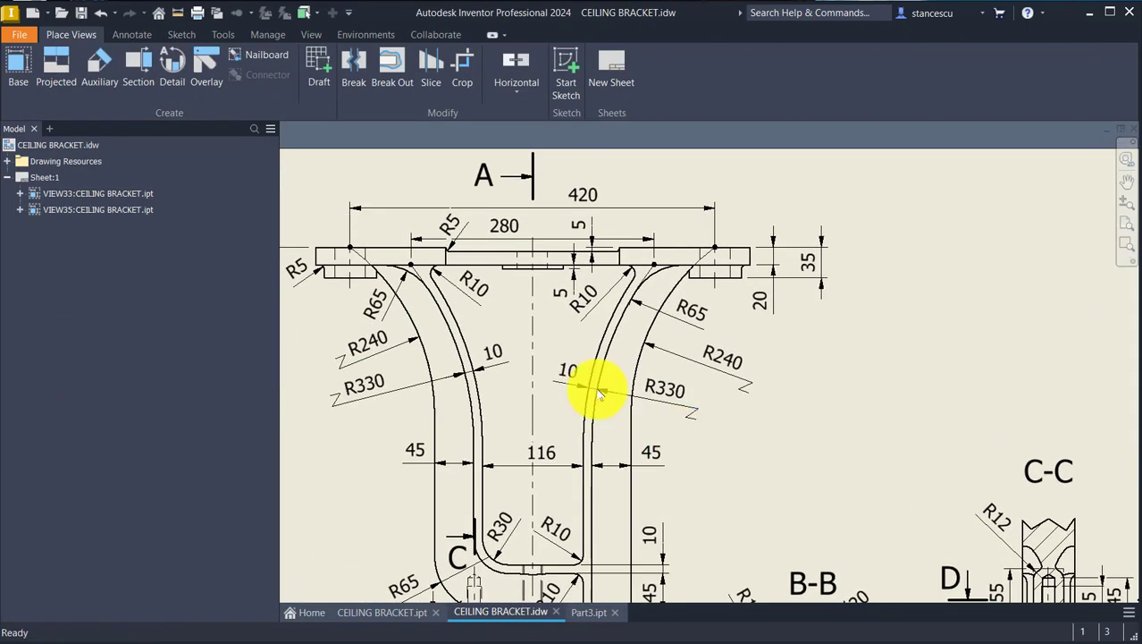
{"action": "middle_click_drag", "start_coordinate": [422, 274], "coordinate": [446, 281]}
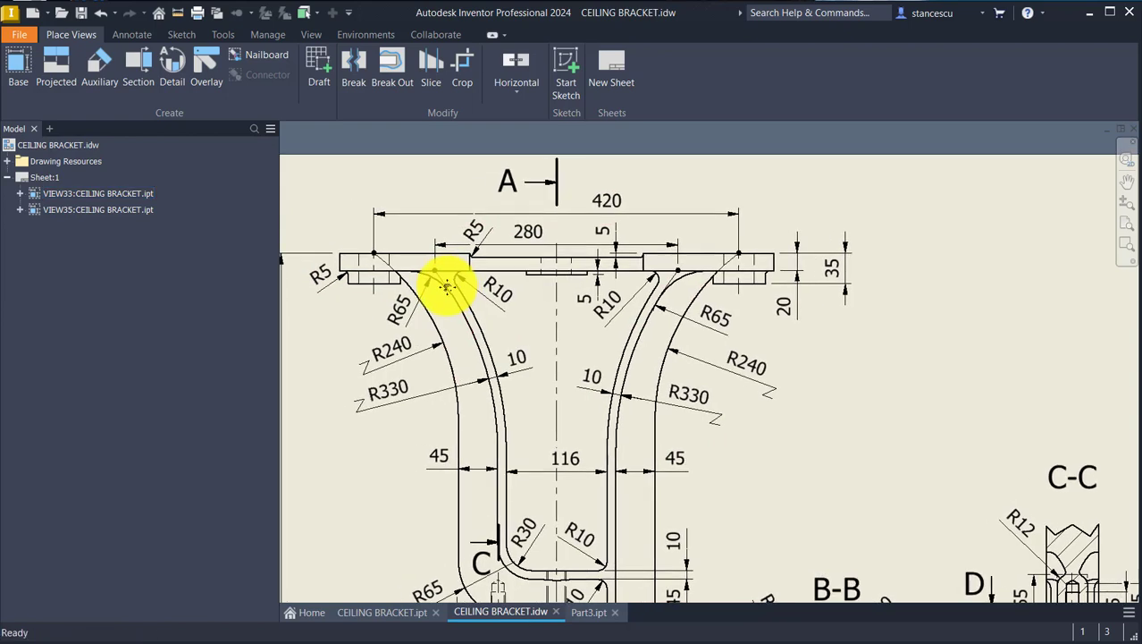
{"action": "left_click", "coordinate": [582, 614]}
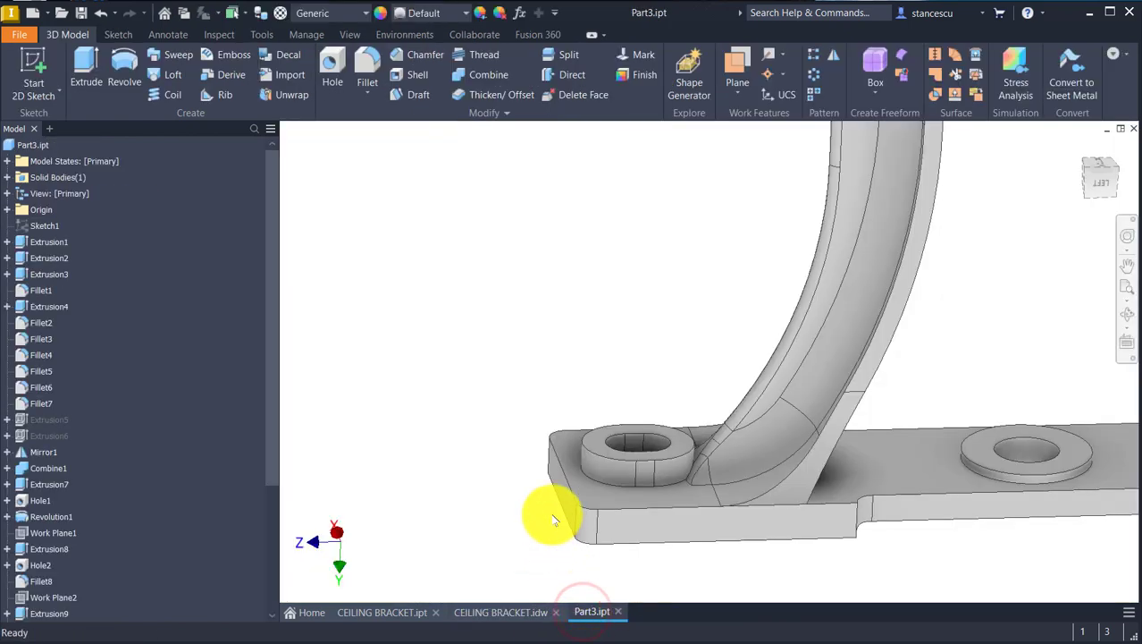
- Fillet the edge where the slotted end pad meets the plate with a 5 mm radius
{"action": "left_click", "coordinate": [597, 479]}
{"action": "type", "text": "f"}
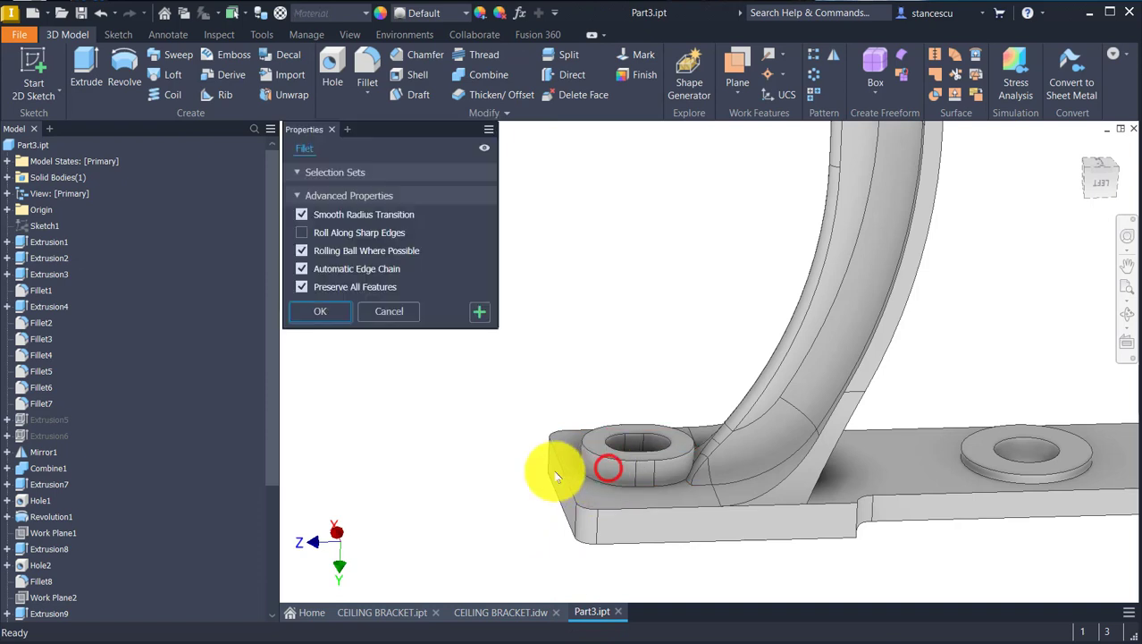
{"action": "type", "text": "5"}
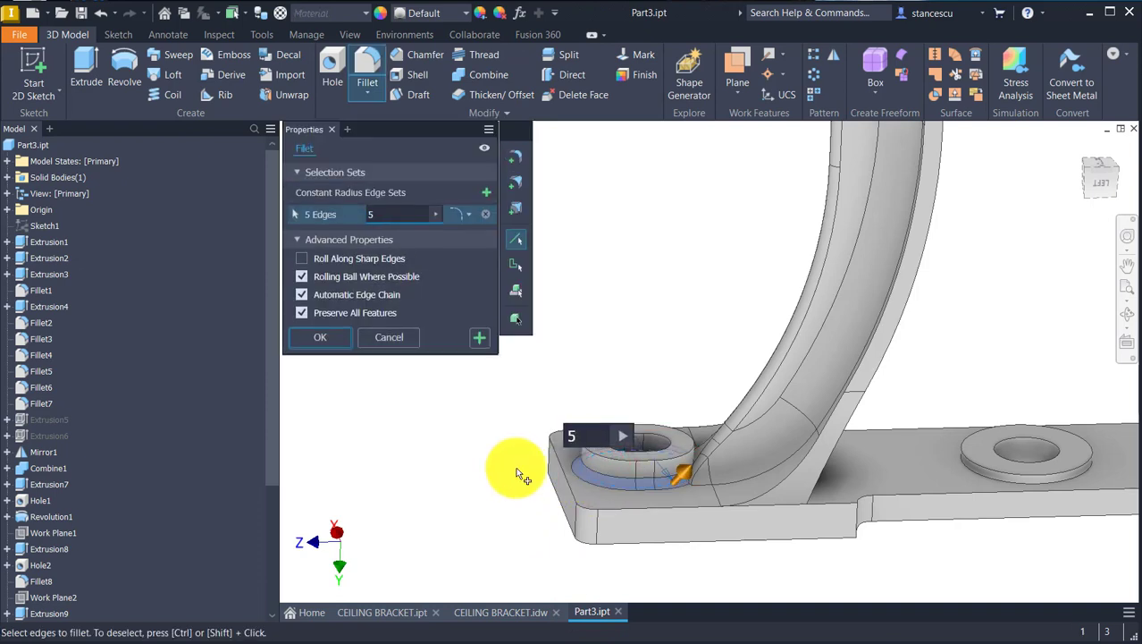
{"action": "left_click", "coordinate": [320, 337]}
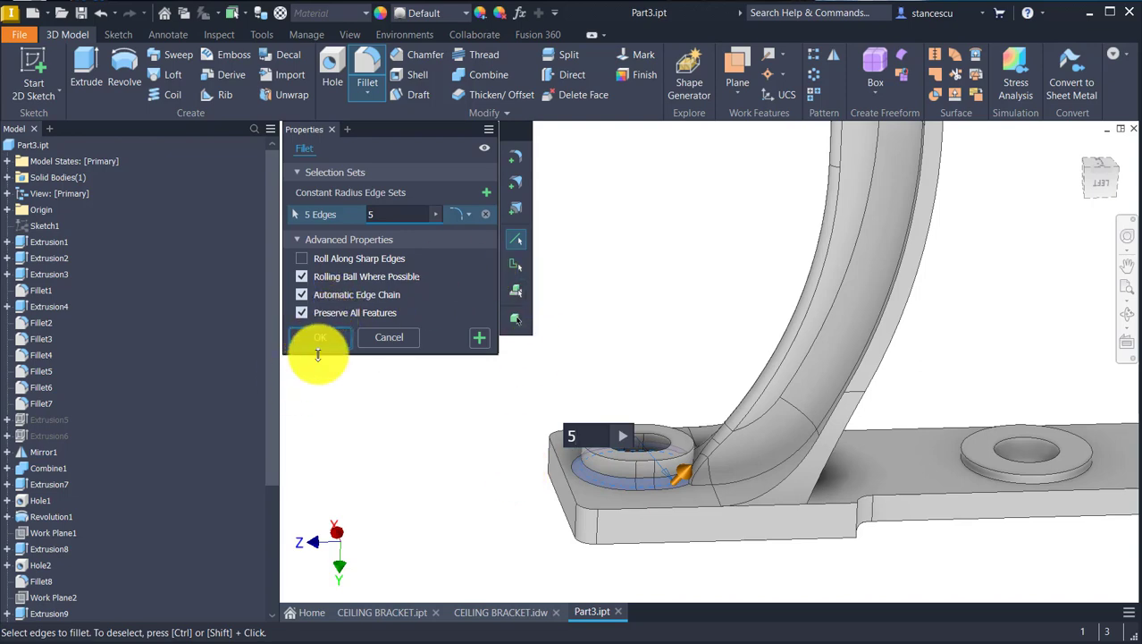
{"action": "left_click", "coordinate": [319, 333]}
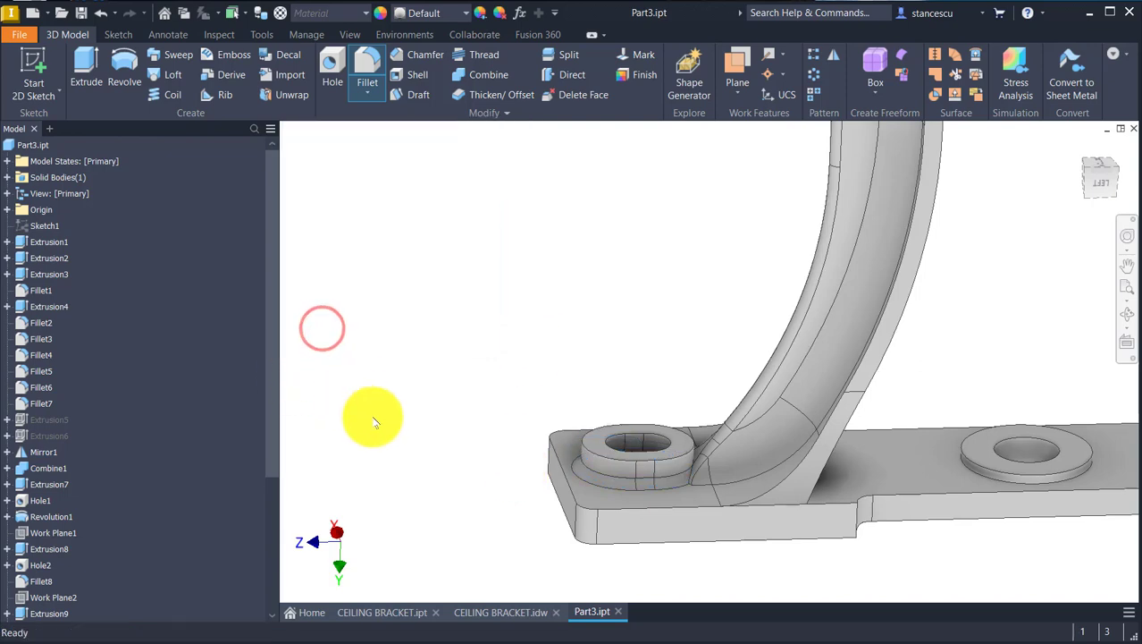
{"action": "key", "text": "Home"}
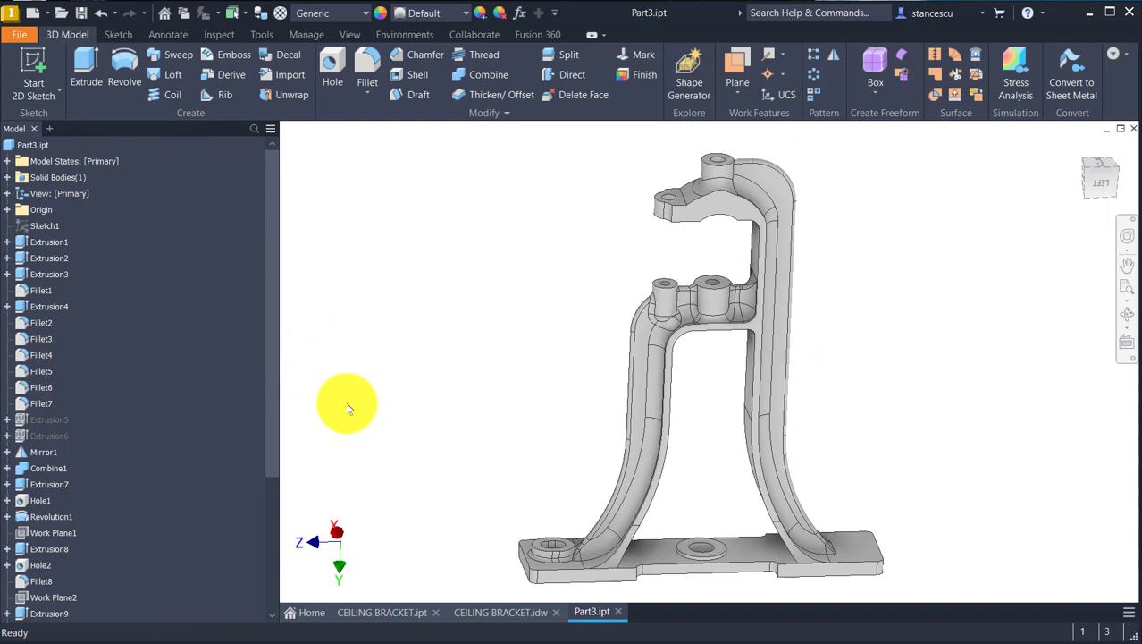
{"action": "left_click", "coordinate": [266, 459]}
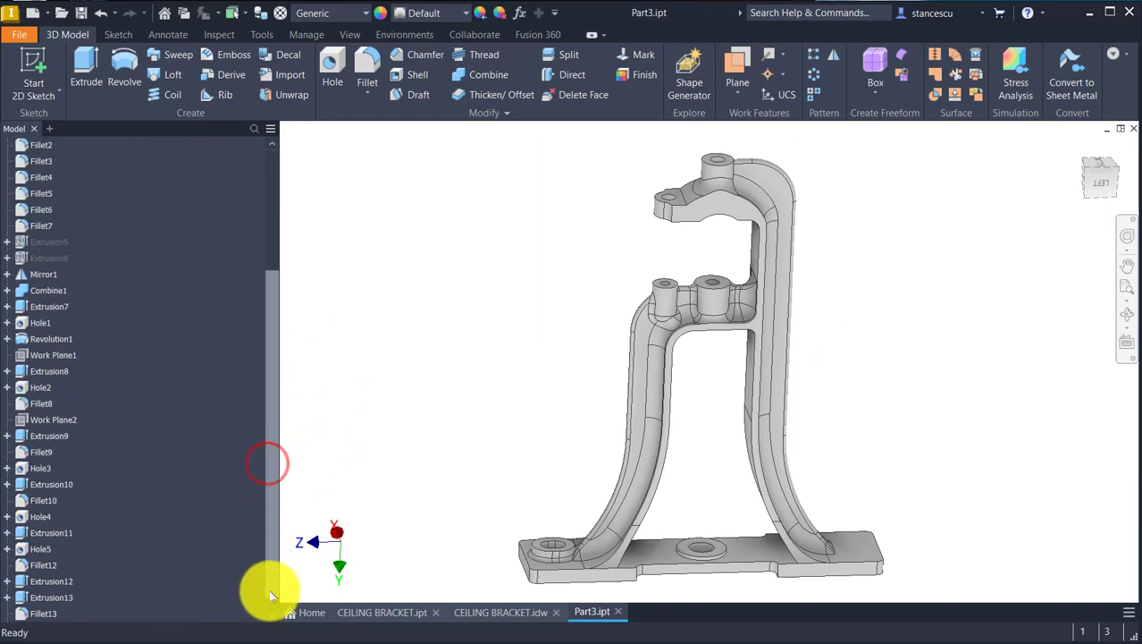
{"action": "scroll", "coordinate": [43, 607], "scroll_direction": "down", "scroll_amount": 1}
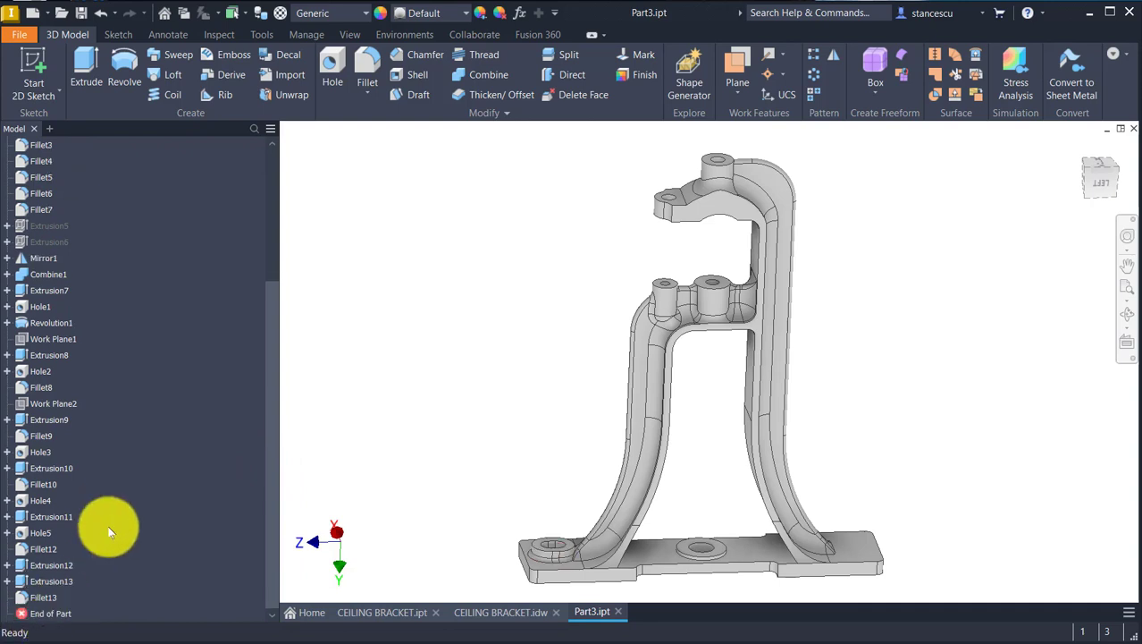
{"action": "left_click_drag", "start_coordinate": [37, 581], "coordinate": [326, 372]}
{"action": "left_click", "coordinate": [395, 340]}
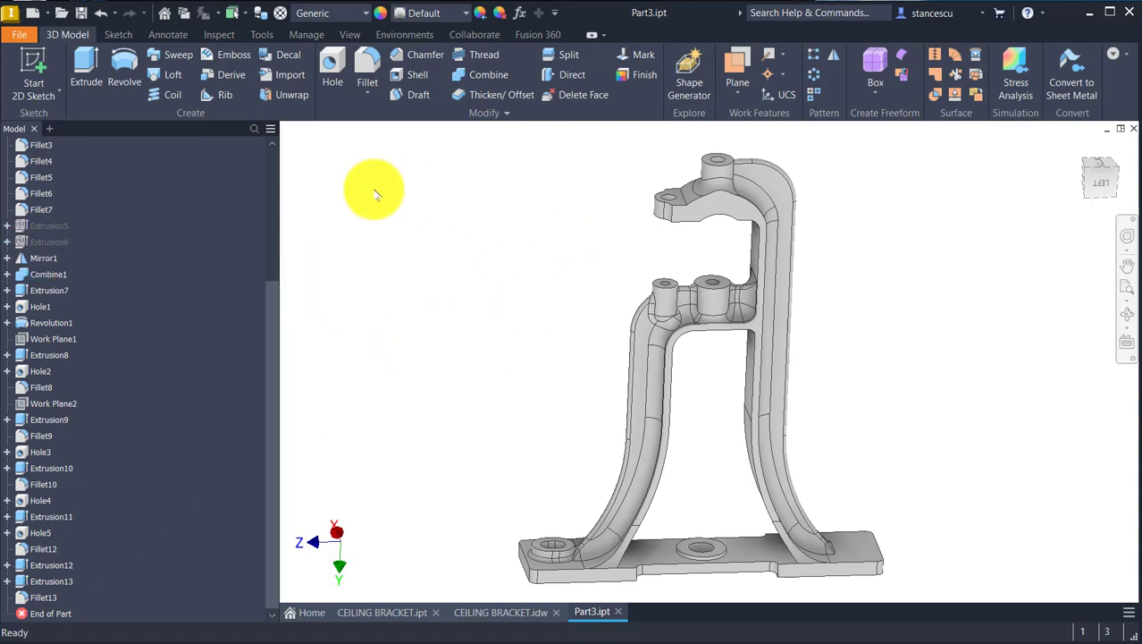
- Mirror the slotted end pad features Extrusion12, Extrusion13 and Fillet13 about the XY Plane onto the plate's other end
{"action": "left_click", "coordinate": [835, 58]}
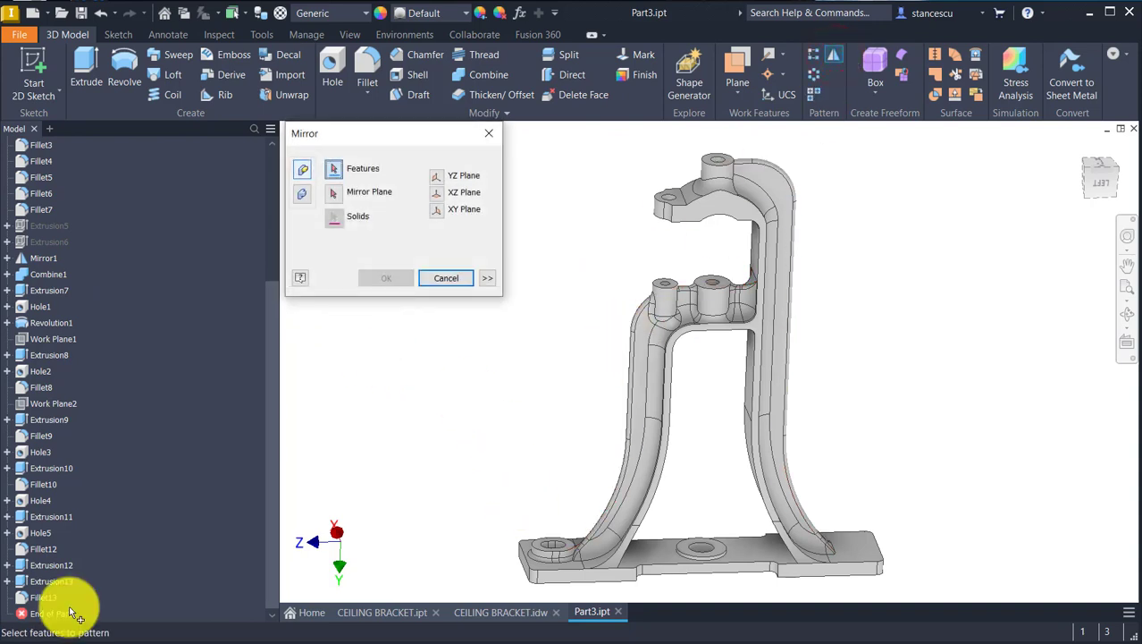
{"action": "left_click", "coordinate": [47, 583]}
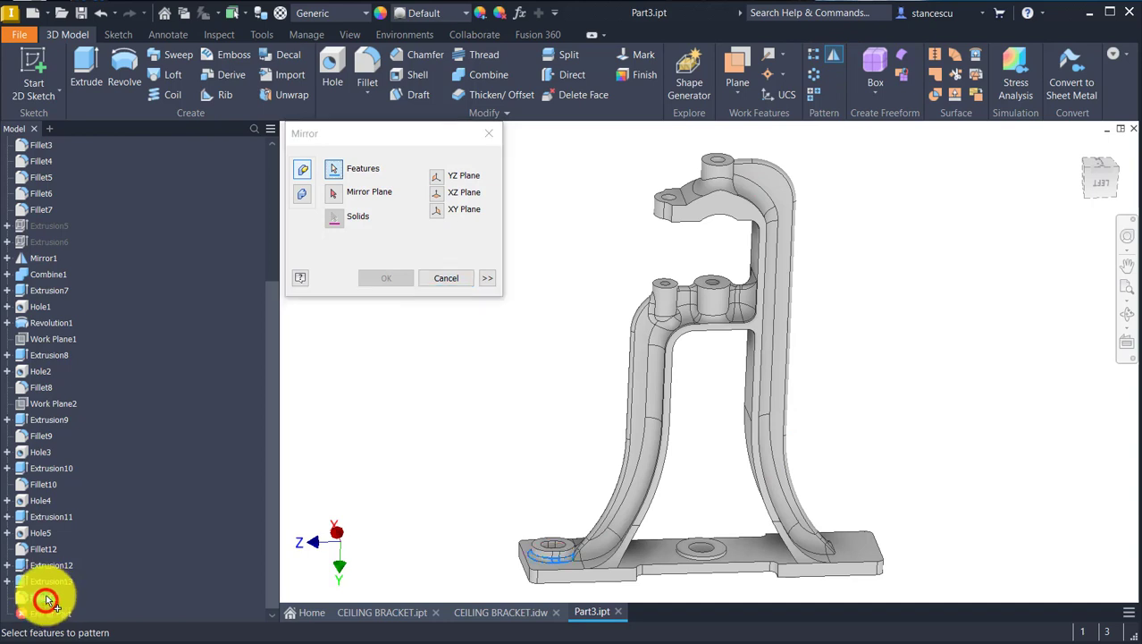
{"action": "left_click", "coordinate": [46, 594]}
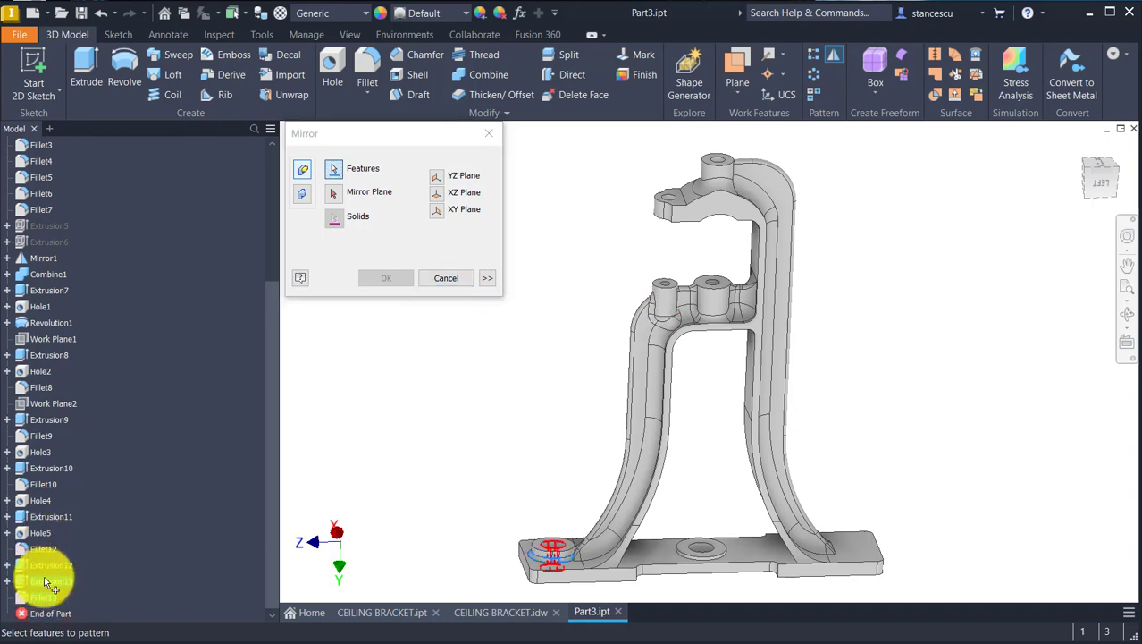
{"action": "left_click", "coordinate": [47, 565]}
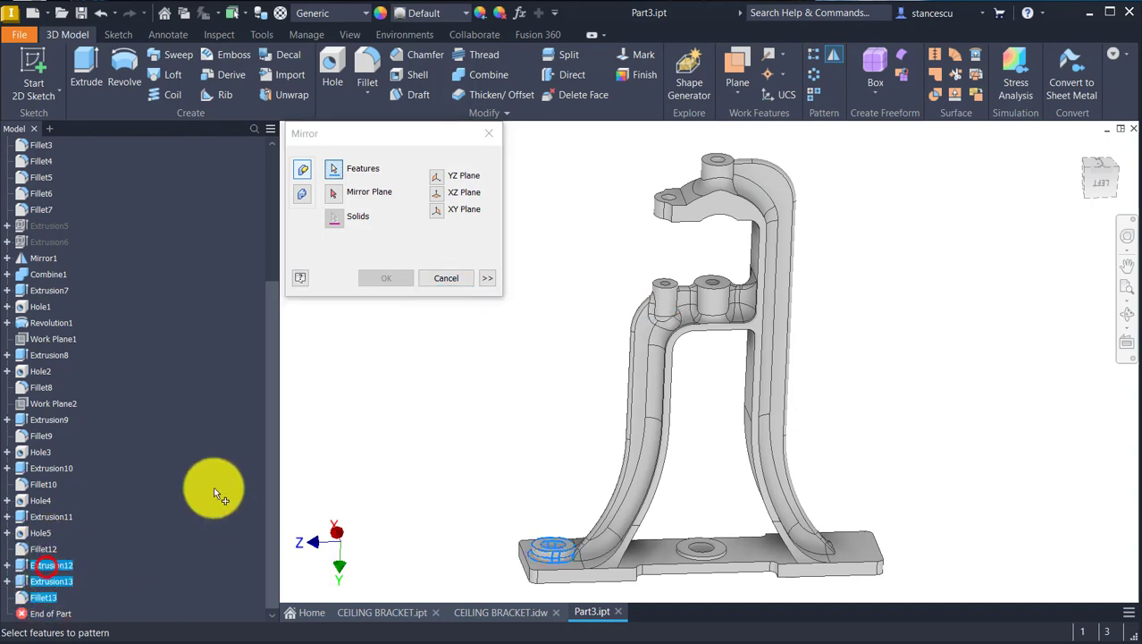
{"action": "left_click", "coordinate": [335, 195]}
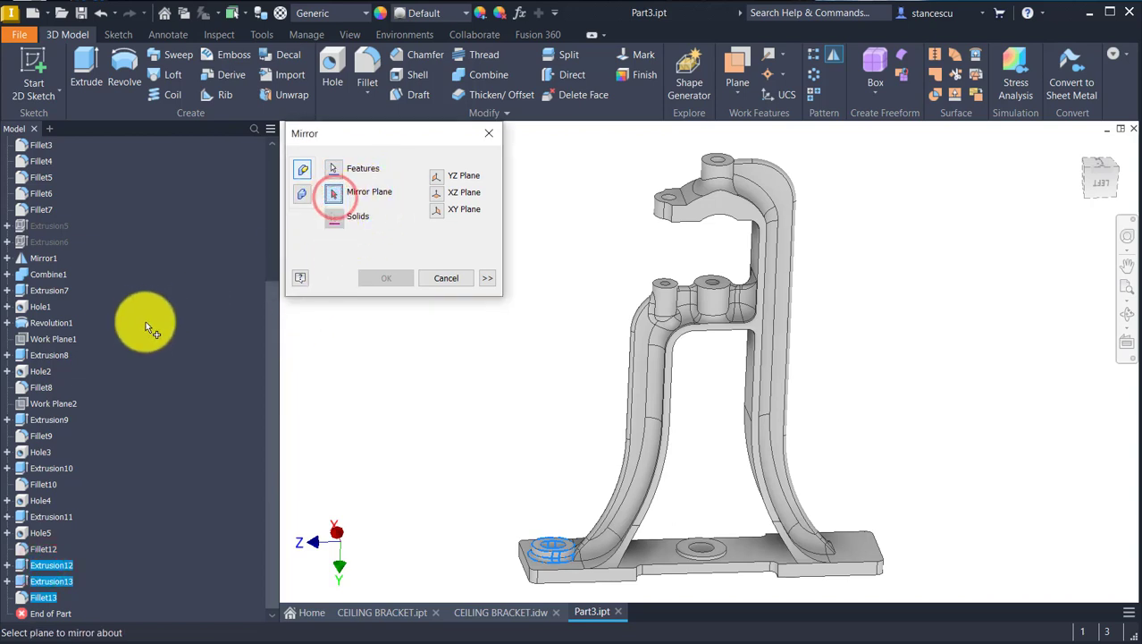
{"action": "scroll", "coordinate": [149, 319], "scroll_direction": "up", "scroll_amount": 5}
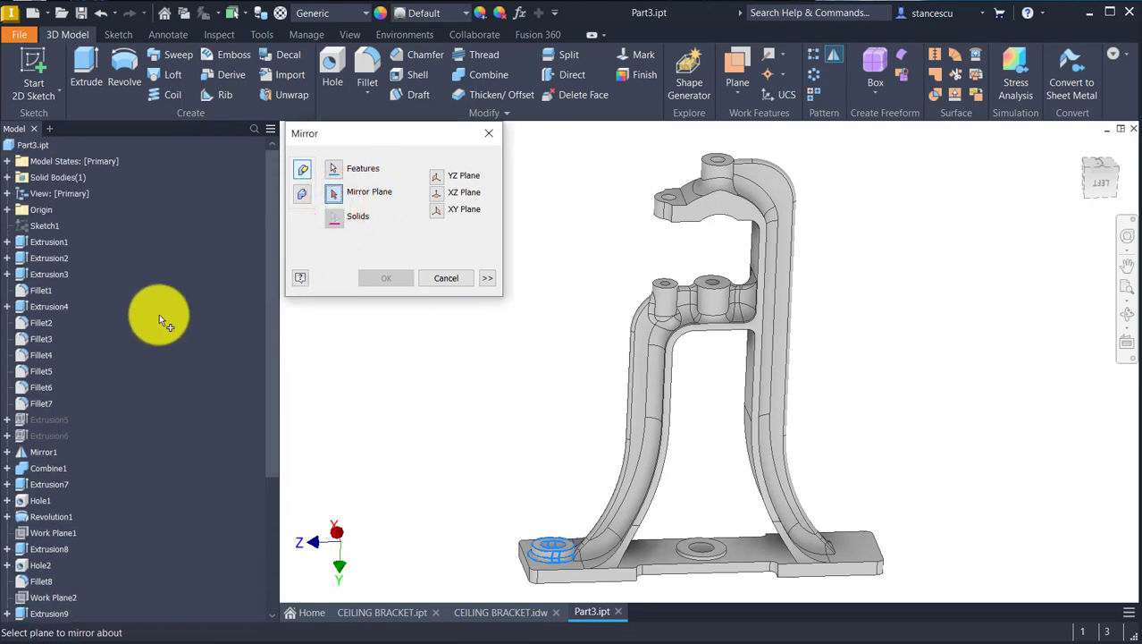
{"action": "left_click", "coordinate": [7, 209]}
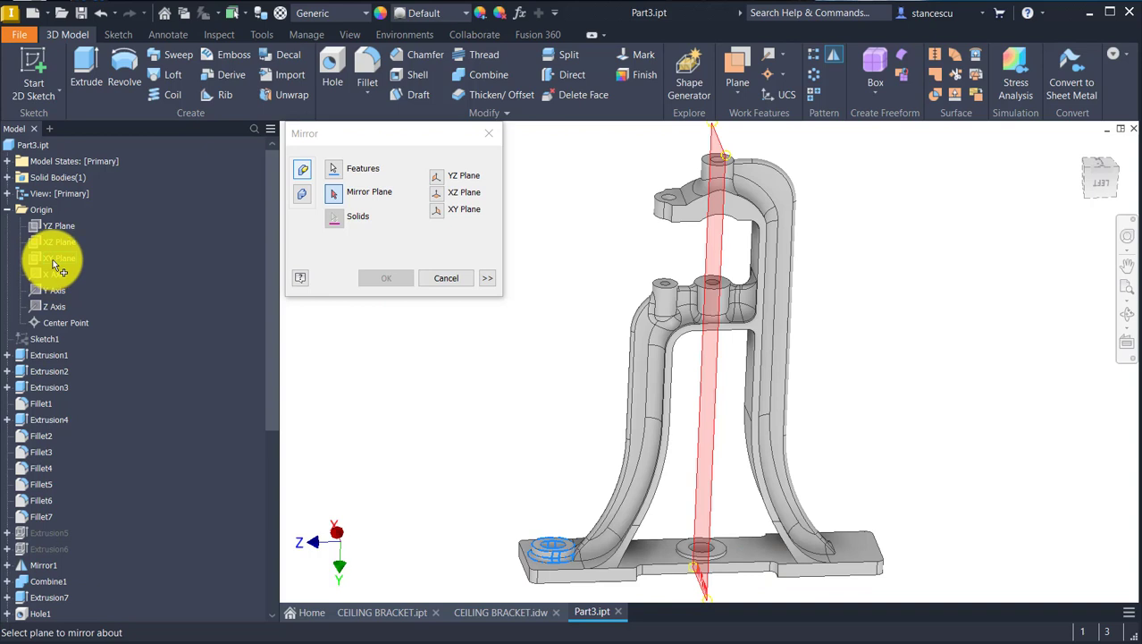
{"action": "left_click", "coordinate": [52, 259]}
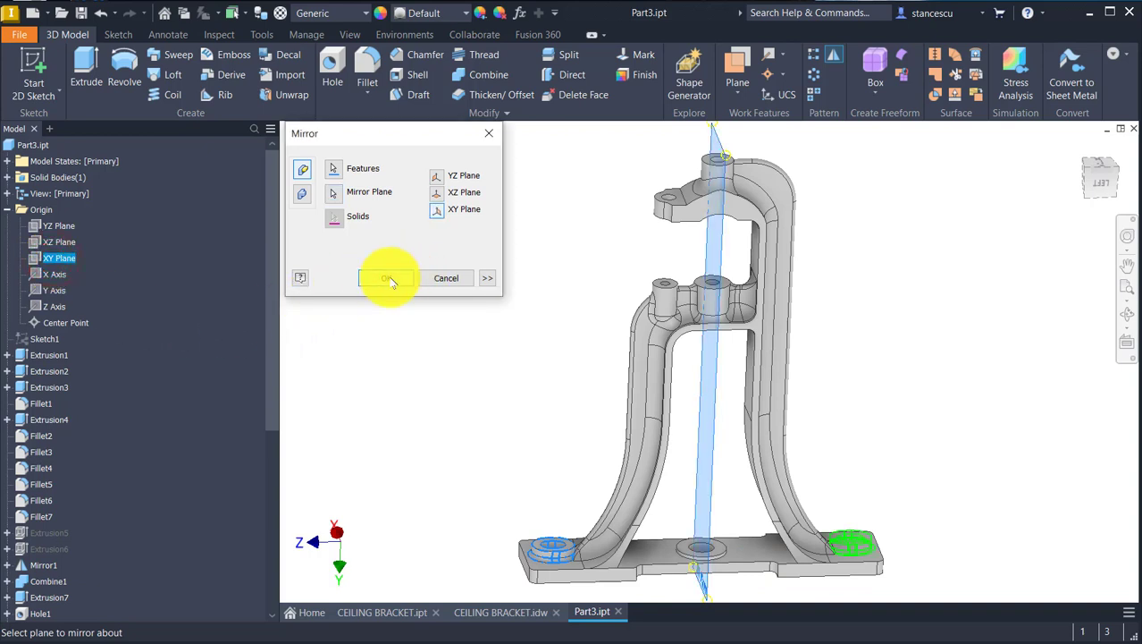
{"action": "left_click", "coordinate": [387, 278]}
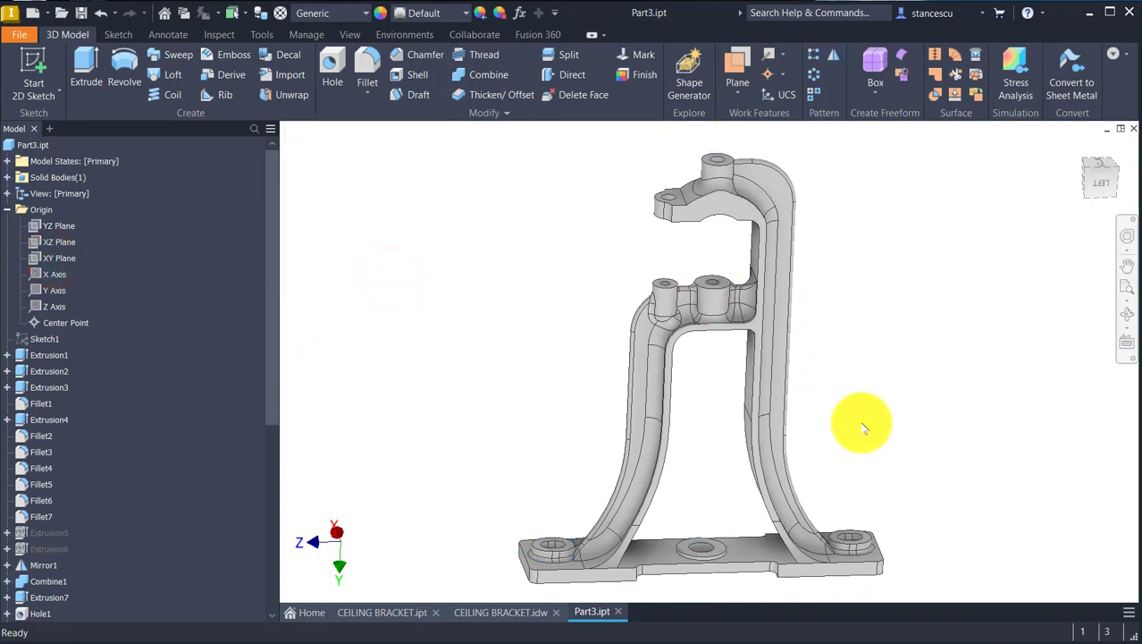
- Update the physical properties in the iProperties of Part3.ipt and copy the part's volume value
{"action": "middle_click_drag", "start_coordinate": [867, 454], "coordinate": [928, 406], "text": "shift"}
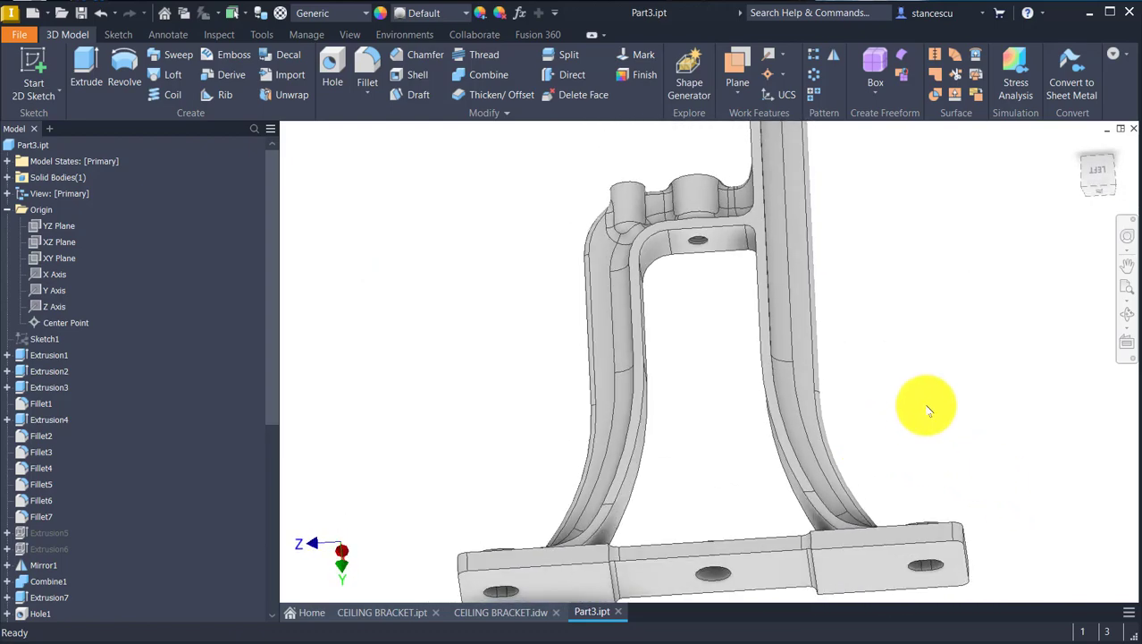
{"action": "key", "text": "F6"}
{"action": "left_click", "coordinate": [372, 335]}
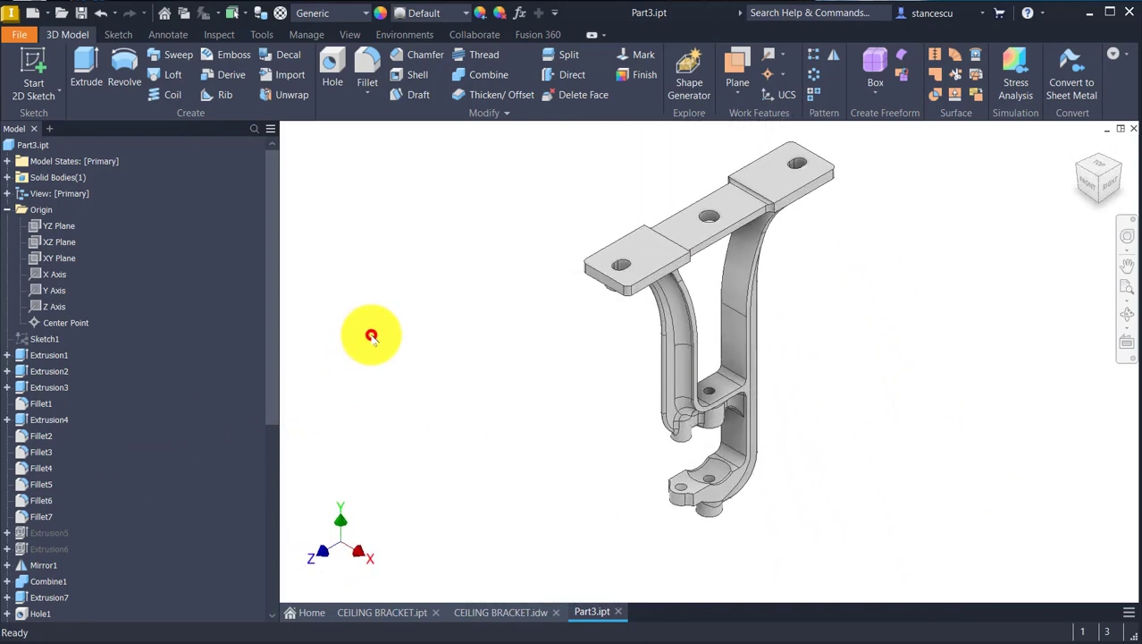
{"action": "right_click", "coordinate": [36, 145]}
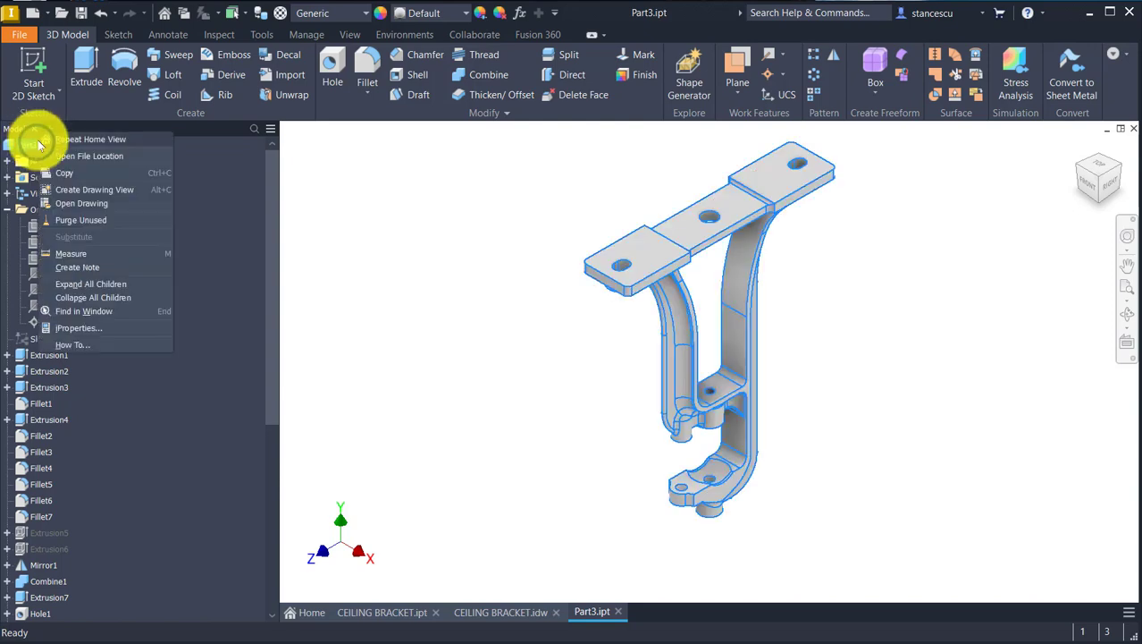
{"action": "left_click", "coordinate": [89, 329]}
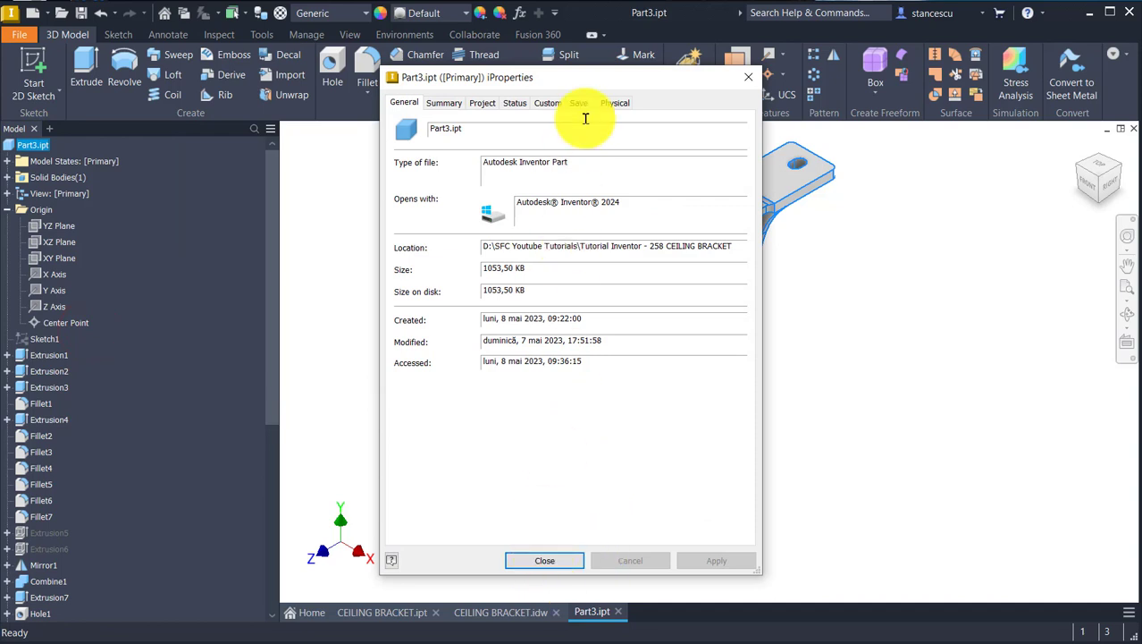
{"action": "left_click", "coordinate": [616, 102]}
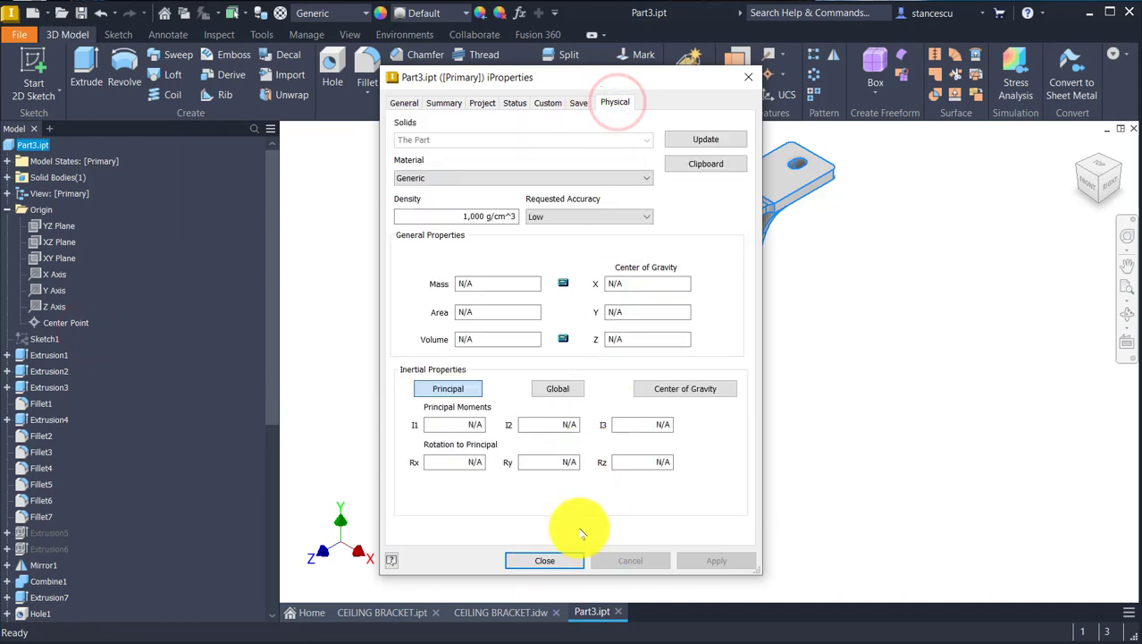
{"action": "left_click", "coordinate": [689, 139]}
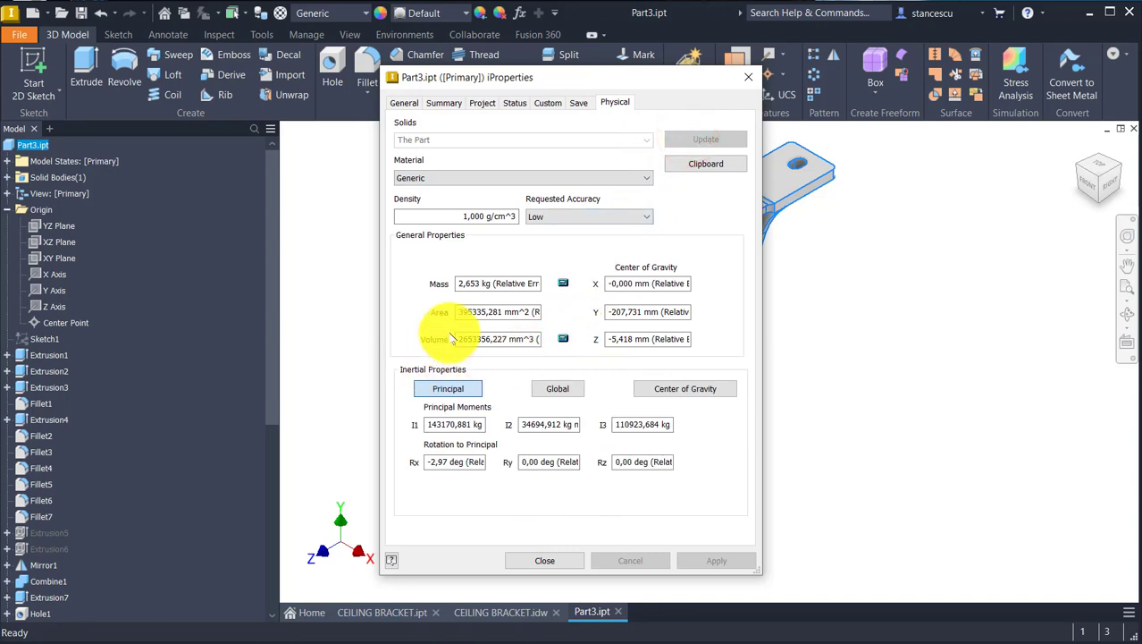
{"action": "double_click", "coordinate": [506, 338]}
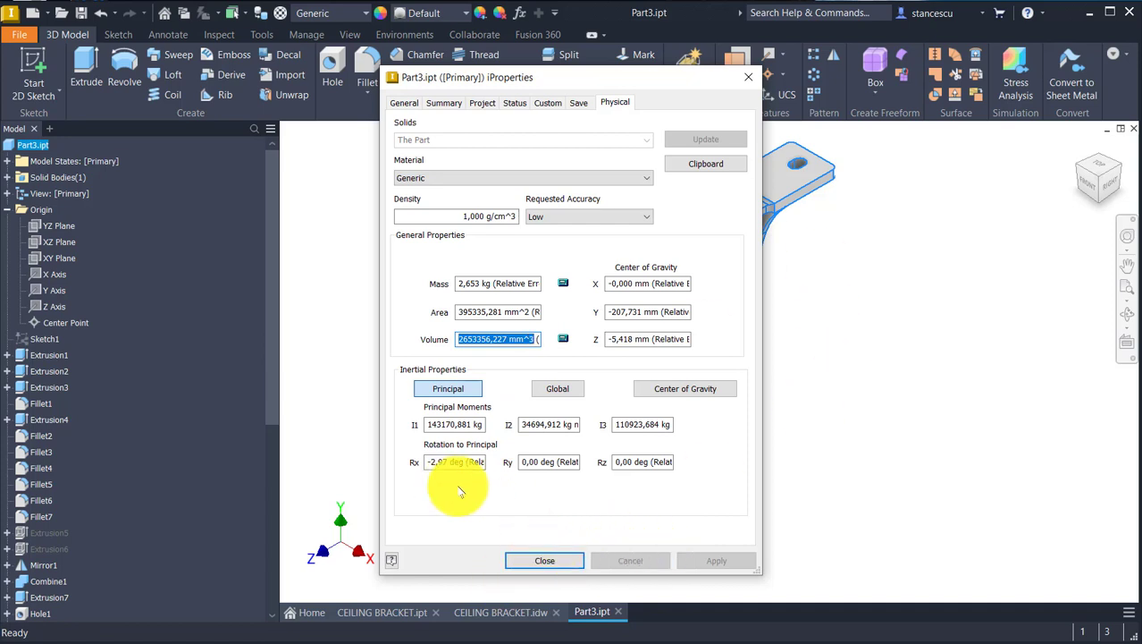
{"action": "key", "text": "ctrl+c"}
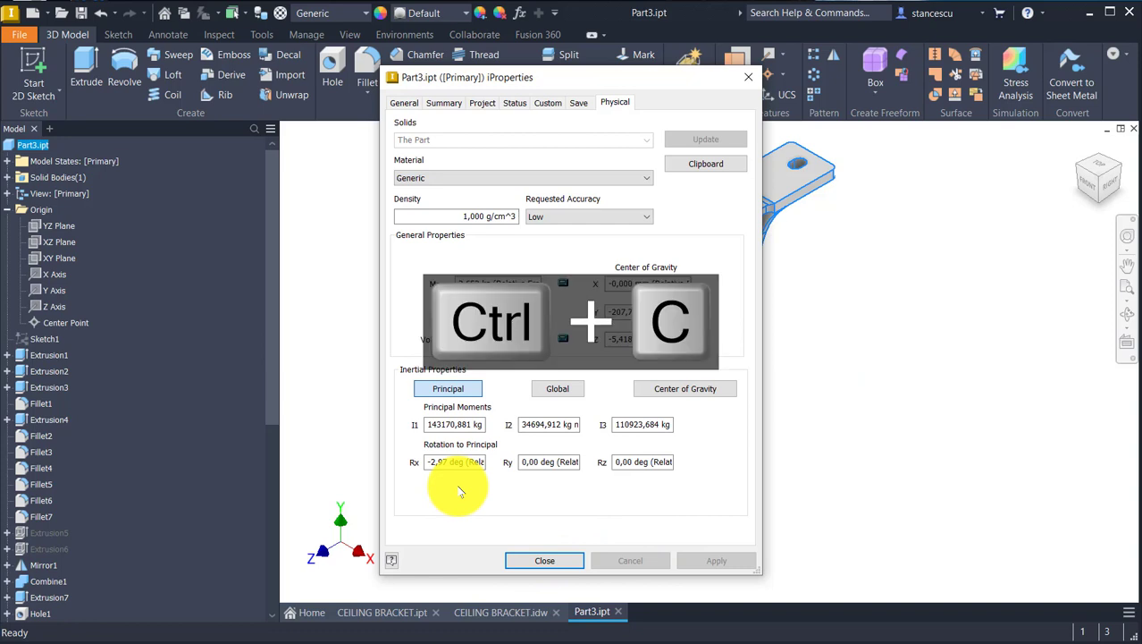
{"action": "left_click", "coordinate": [577, 556]}
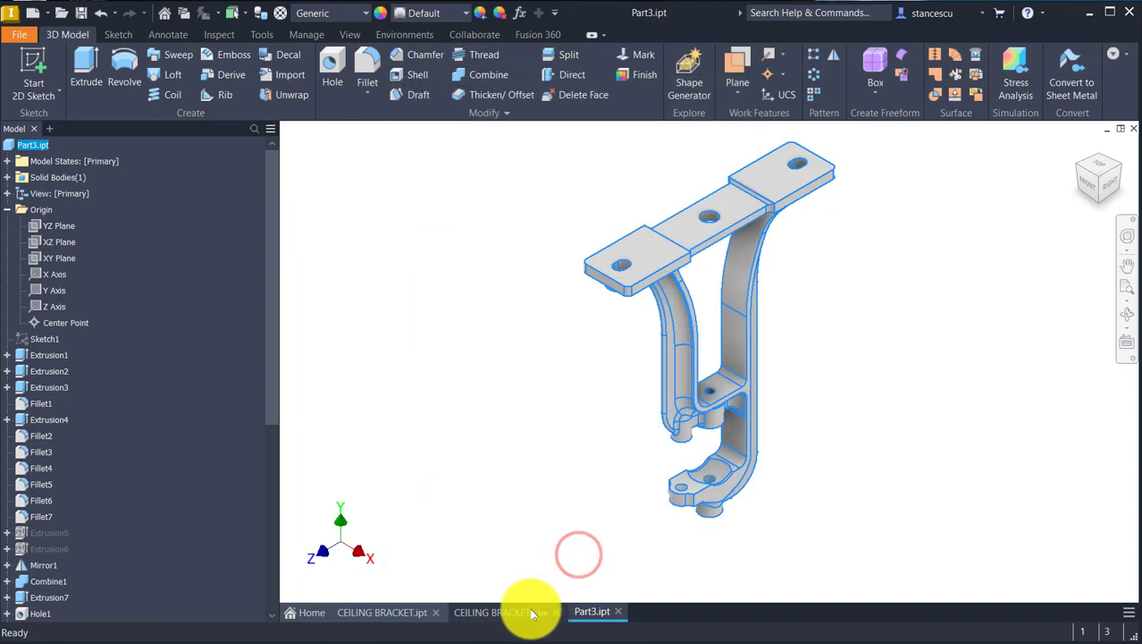
- Open the volume note in CEILING BRACKET.idw for editing and paste the copied 2653356,227 mm^3 on a new line
{"action": "left_click", "coordinate": [528, 612]}
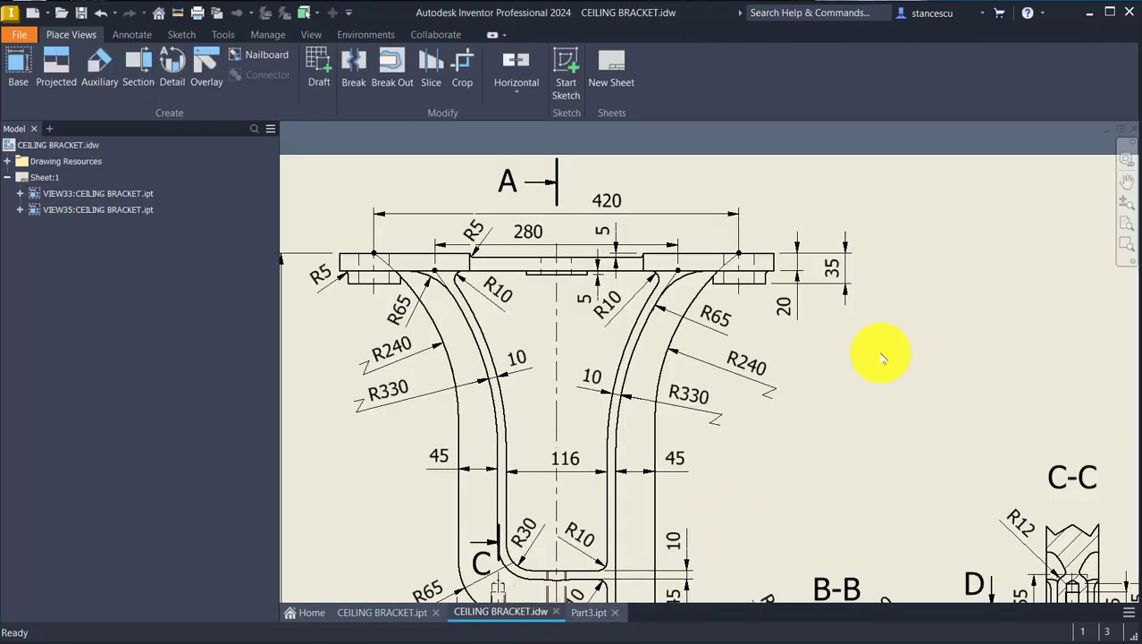
{"action": "key", "text": "Home"}
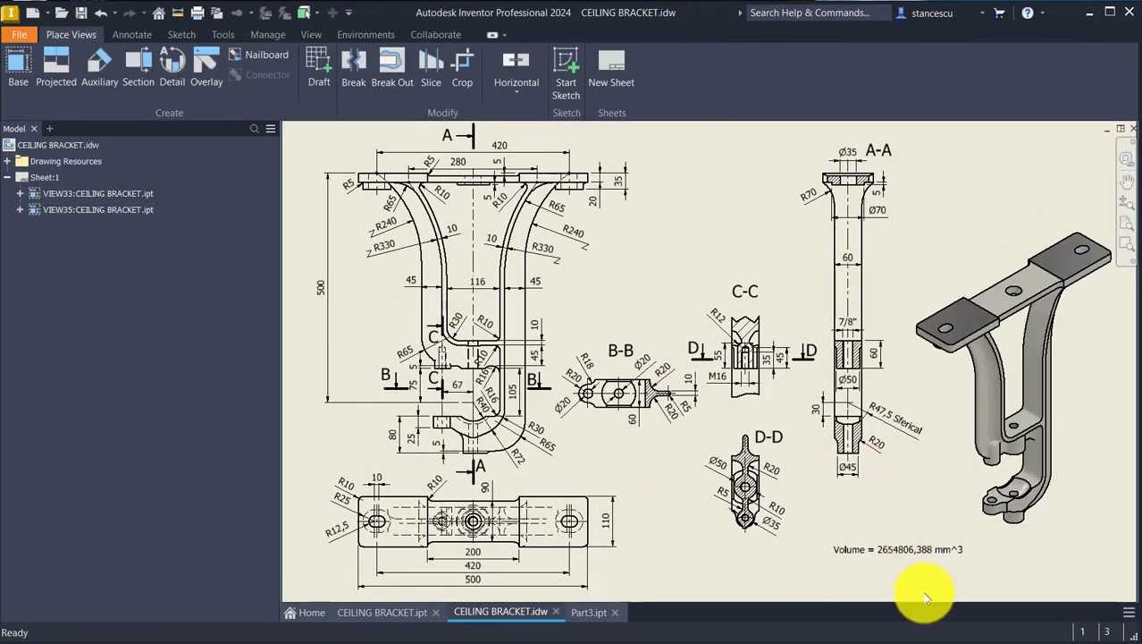
{"action": "double_click", "coordinate": [883, 549]}
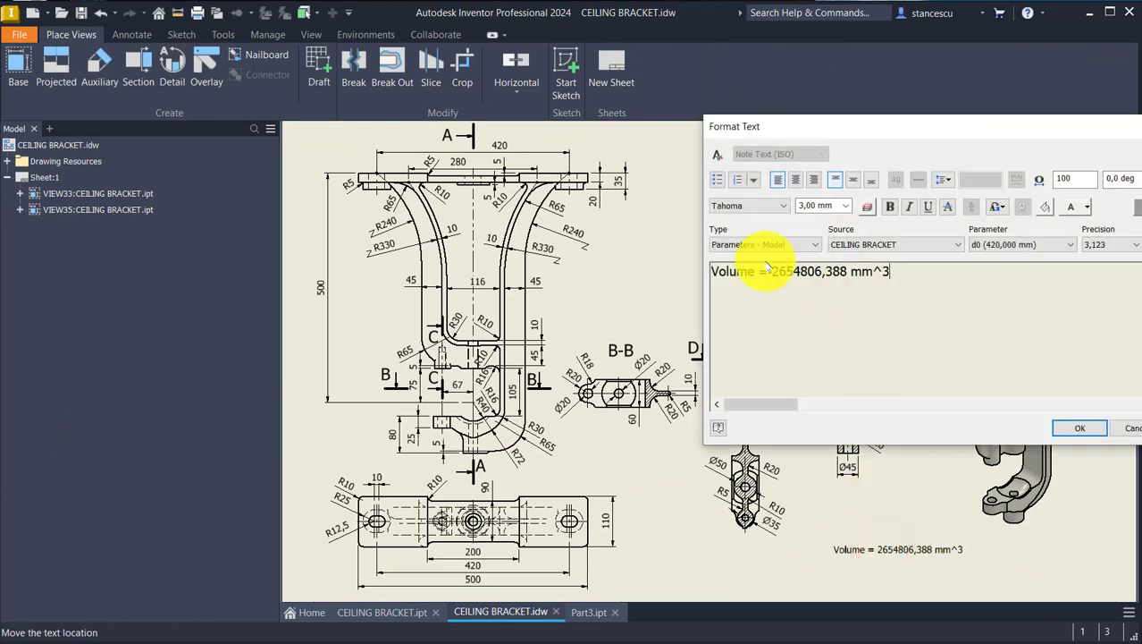
{"action": "left_click", "coordinate": [912, 268]}
{"action": "key", "text": "Return"}
{"action": "key", "text": "ctrl+v"}
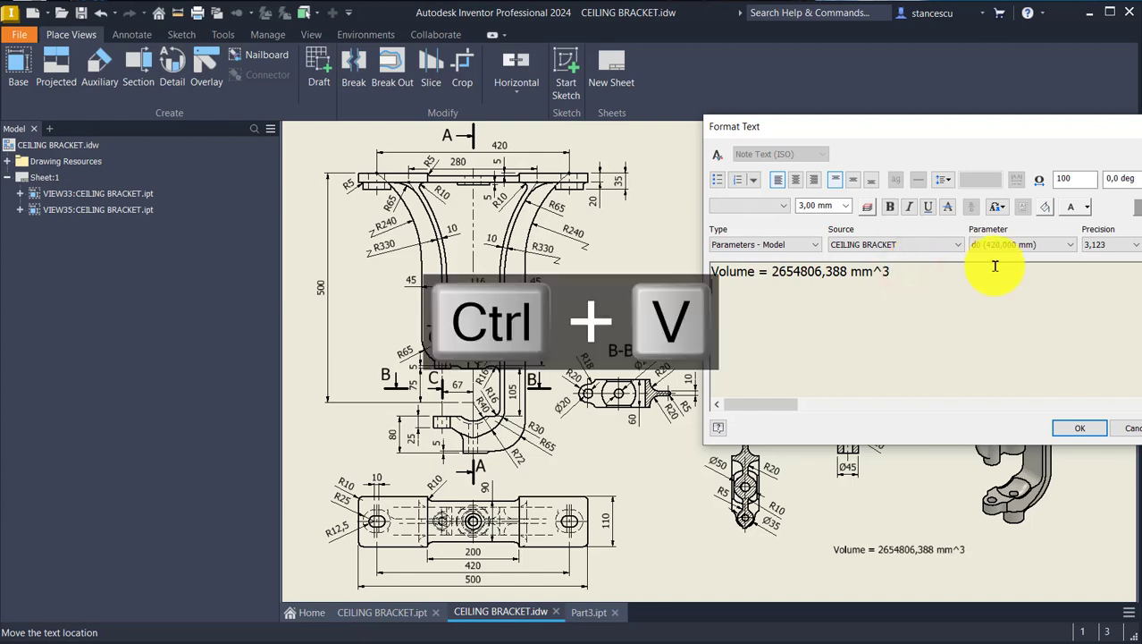
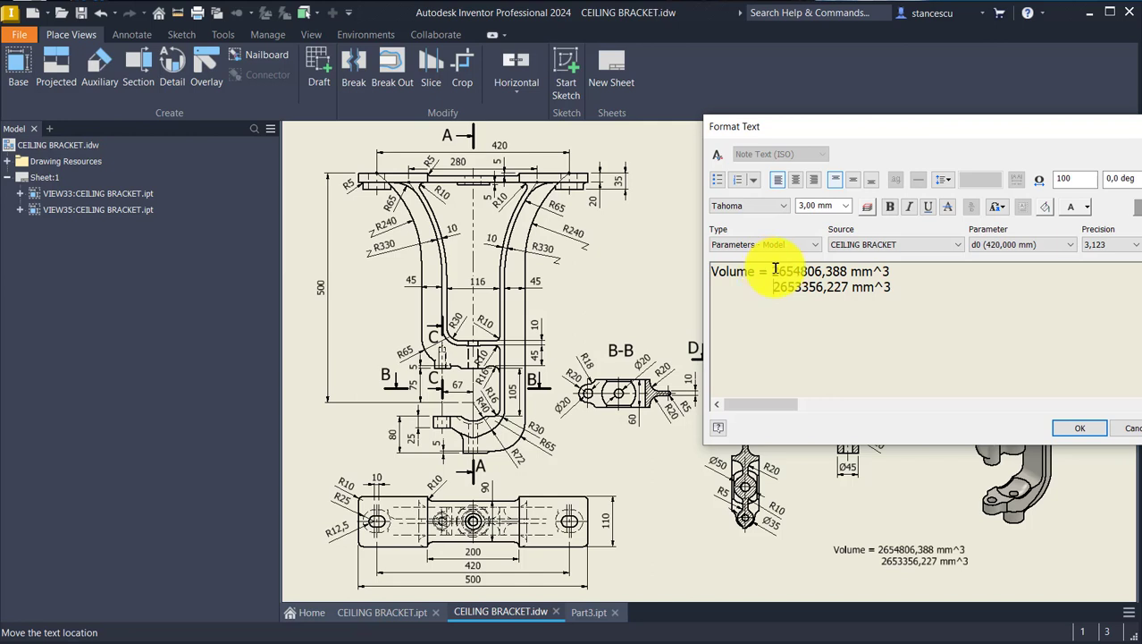
- Delete the old first-line value so the note reads Volume = 2653356,227 mm^3, apply the edit and return to Part3.ipt
{"action": "left_click_drag", "start_coordinate": [771, 268], "coordinate": [772, 271]}
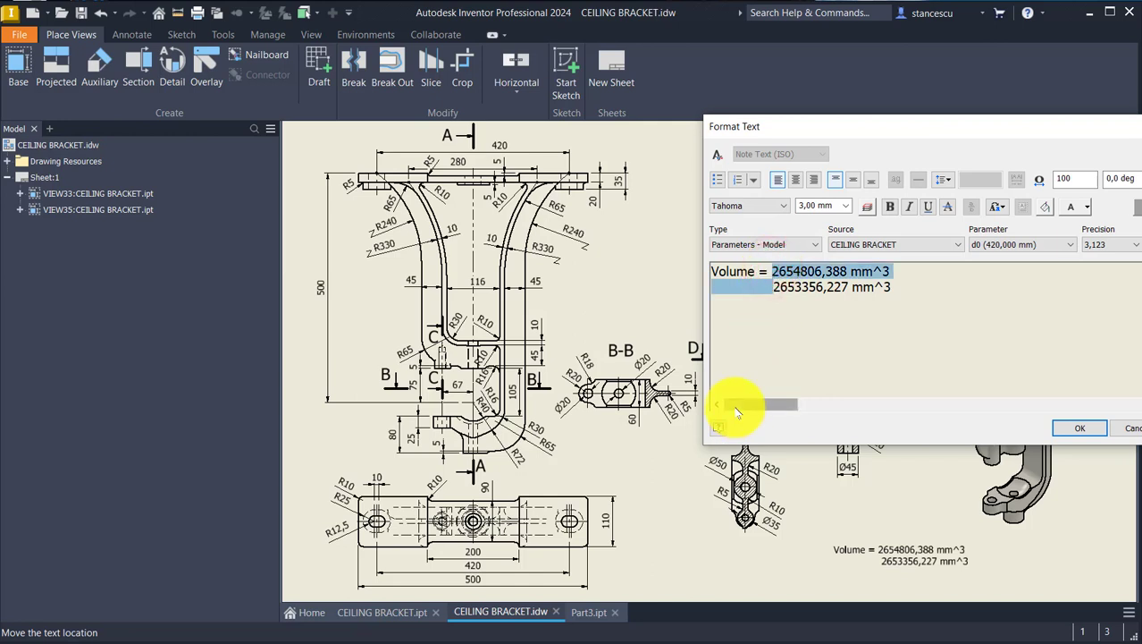
{"action": "key", "text": "Delete"}
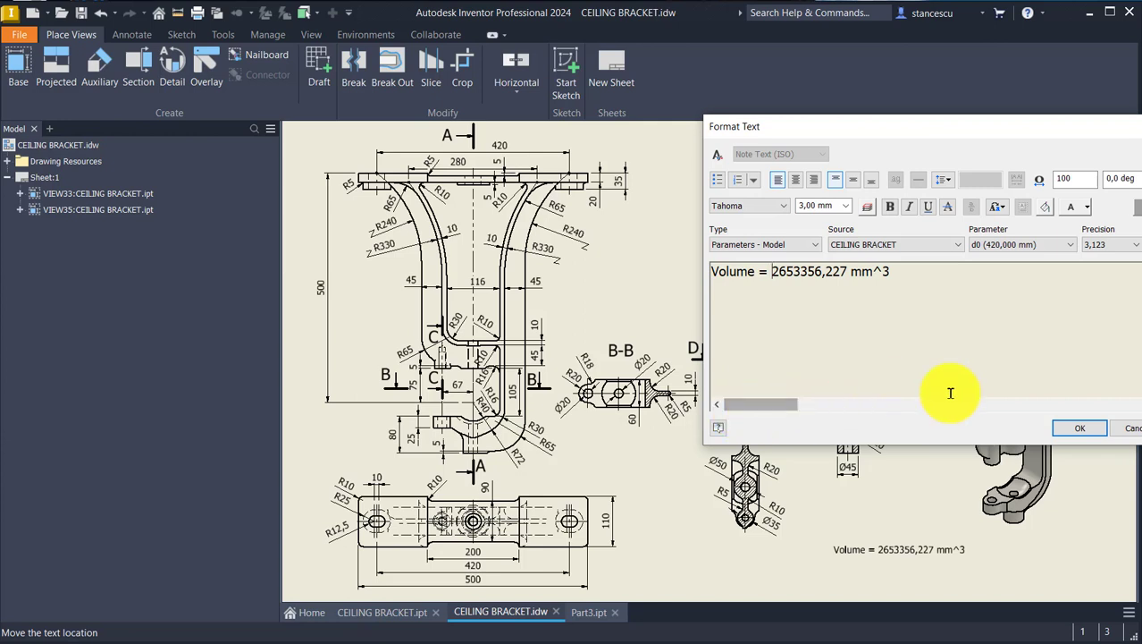
{"action": "mouse_move", "coordinate": [982, 128]}
{"action": "left_mouse_down"}
{"action": "mouse_move", "coordinate": [638, 115]}
{"action": "mouse_move", "coordinate": [843, 160]}
{"action": "left_mouse_up"}
{"action": "left_click", "coordinate": [943, 457]}
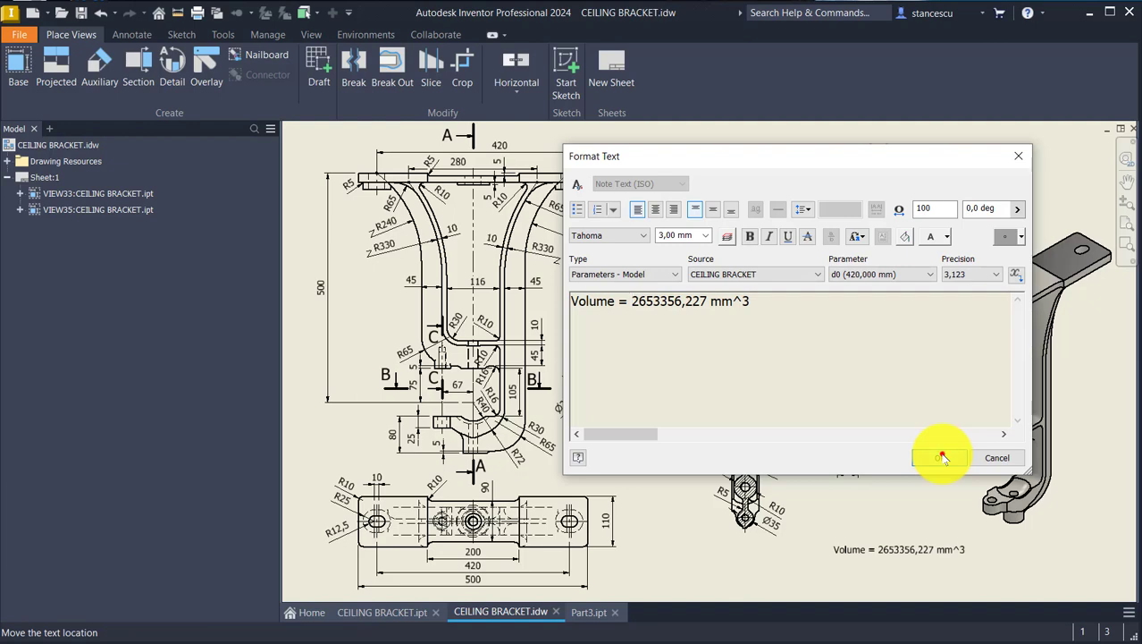
{"action": "left_click", "coordinate": [942, 458]}
{"action": "left_click", "coordinate": [660, 204]}
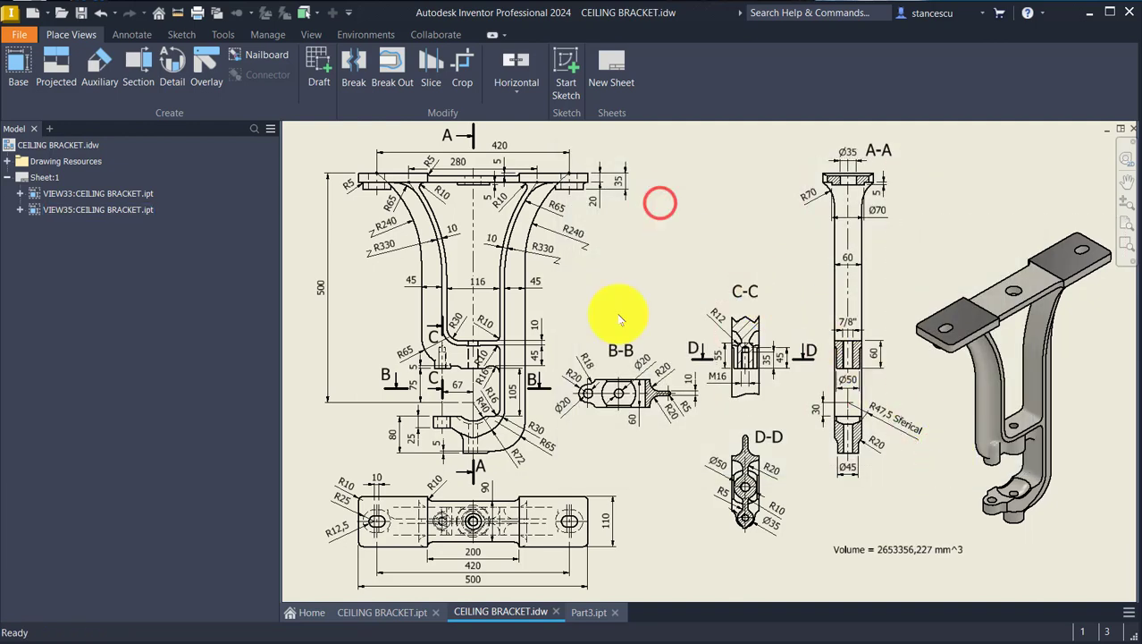
{"action": "left_click", "coordinate": [590, 614]}
{"action": "left_click", "coordinate": [908, 307]}
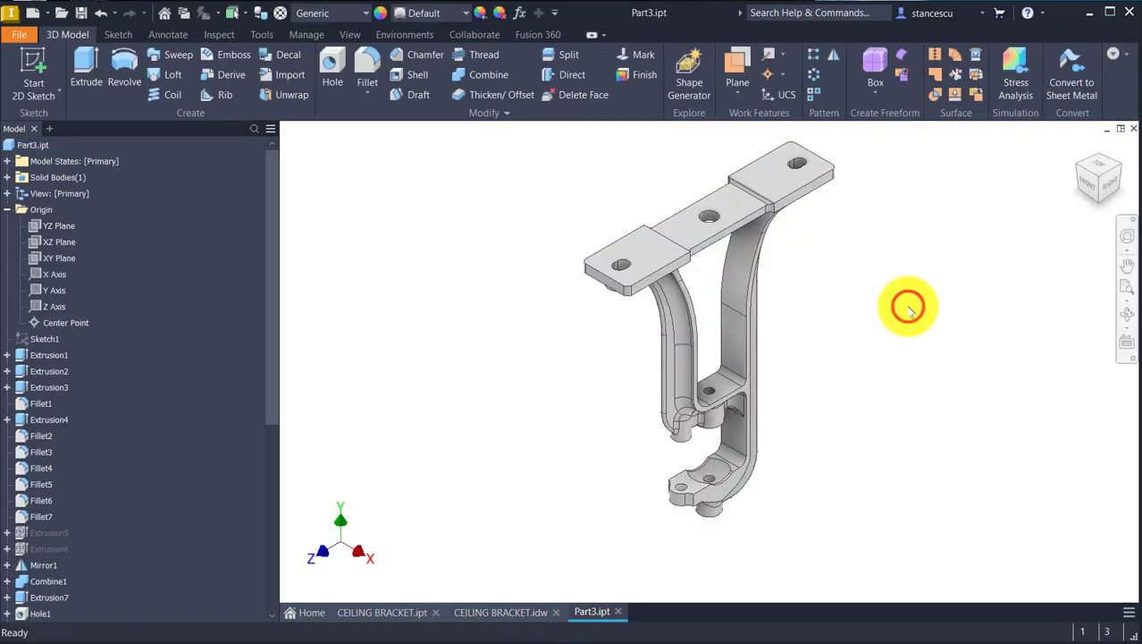